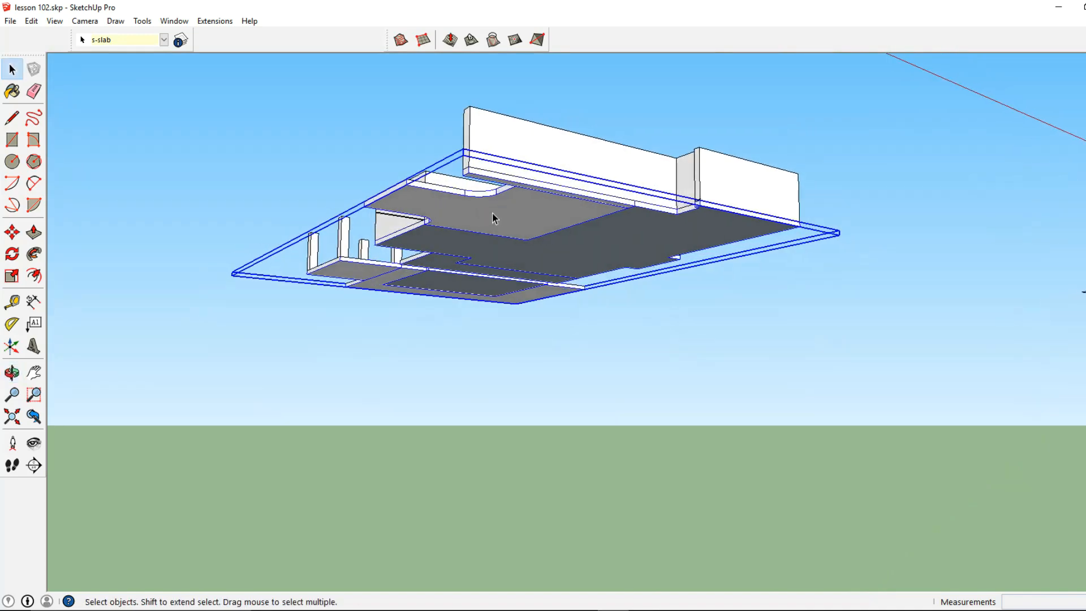
# Step: Hide the selected slab group under the building to expose the wall bases
pyautogui.rightClick(493, 213)
pyautogui.click(522, 250)
pyautogui.moveTo(521, 251); pyautogui.dragTo(478, 256, button='middle')
pyautogui.scroll(-1, 403, 202)
pyautogui.scroll(3, 331, 169)
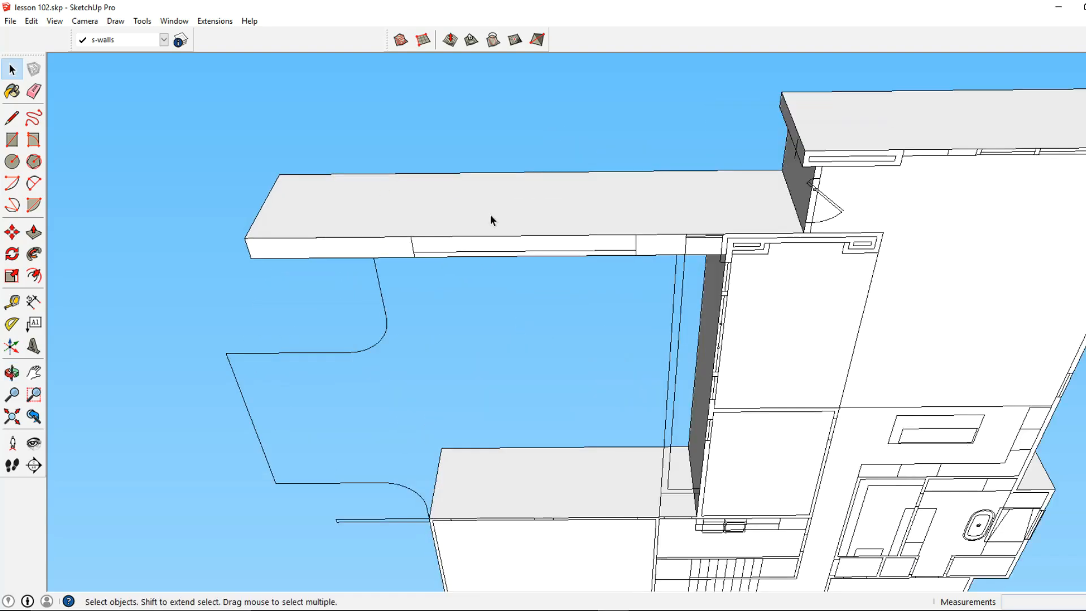
# Step: Open the walls group for editing
pyautogui.click(497, 213)
pyautogui.scroll(-3, 541, 211)
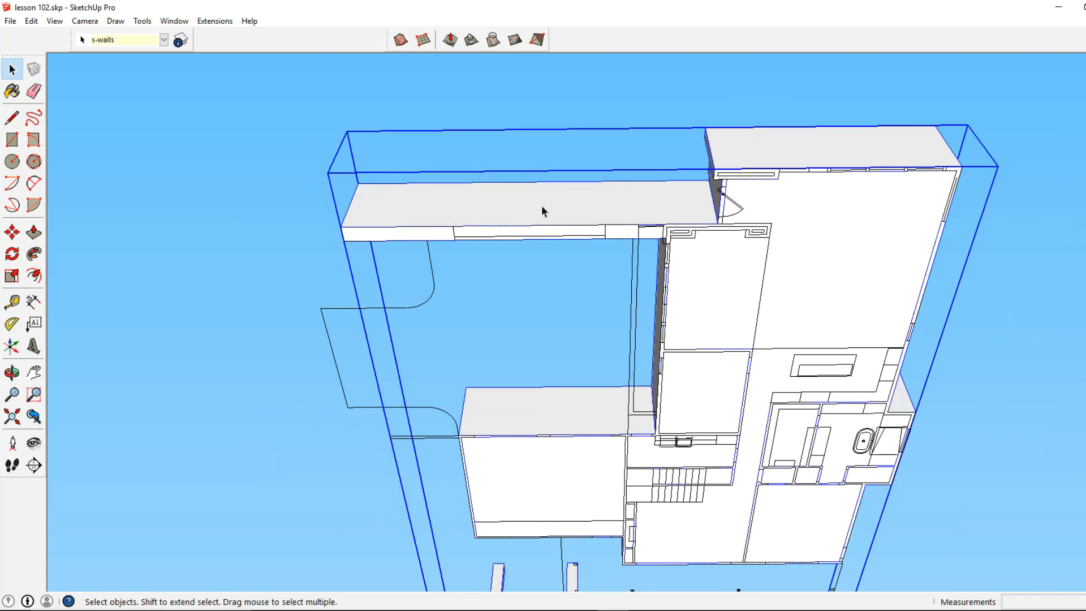
pyautogui.doubleClick(542, 209)
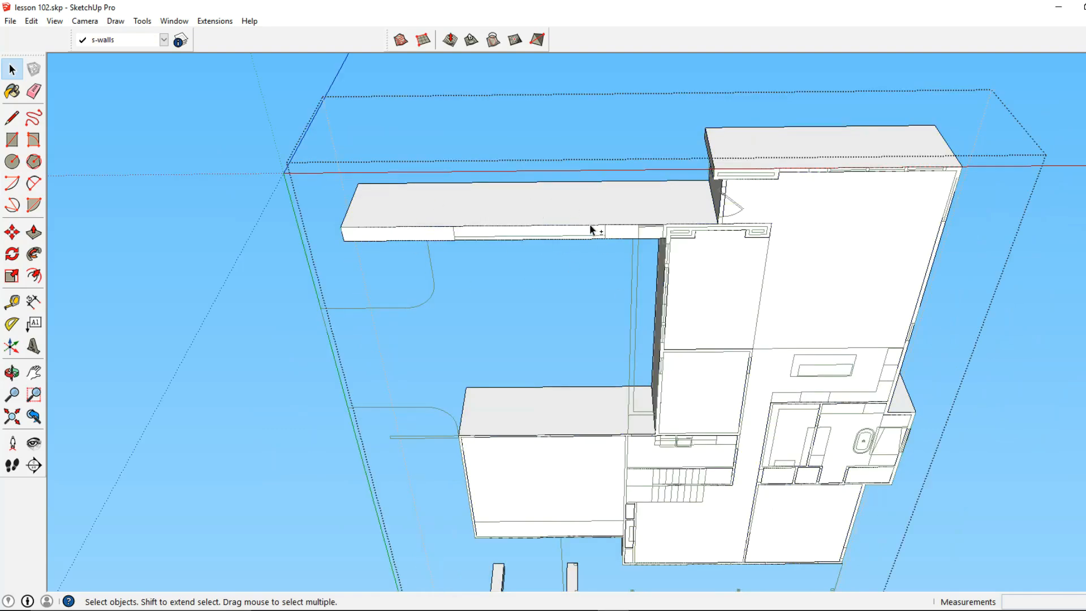
pyautogui.scroll(2, 591, 223)
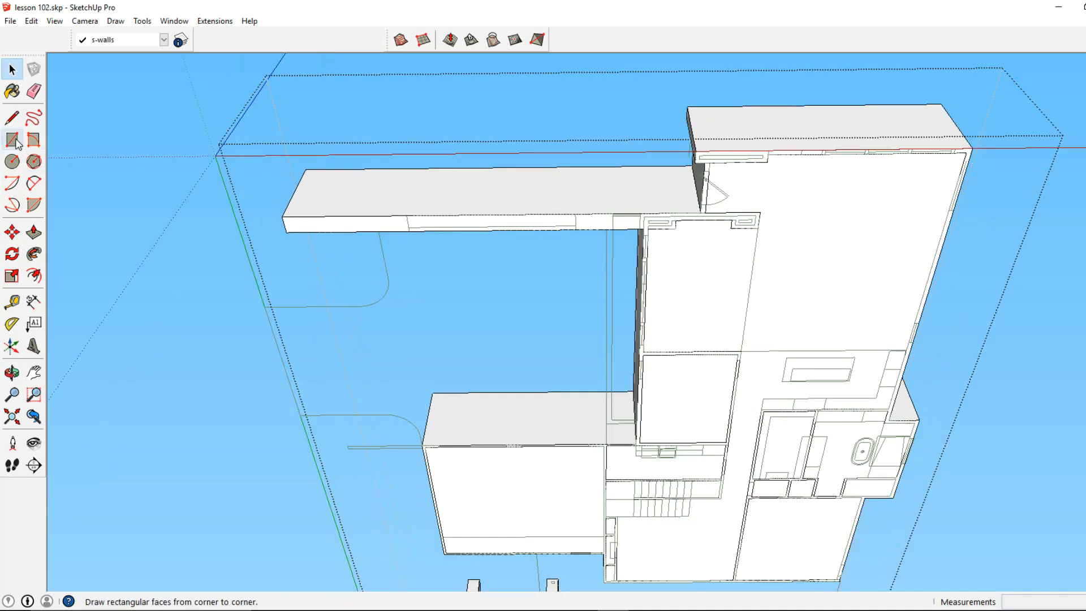
# Step: Draw rectangles over the wide opening and the 2' 11" by 2' opening on the underside of the long thick wall
pyautogui.click(16, 142)
pyautogui.scroll(3, 412, 213)
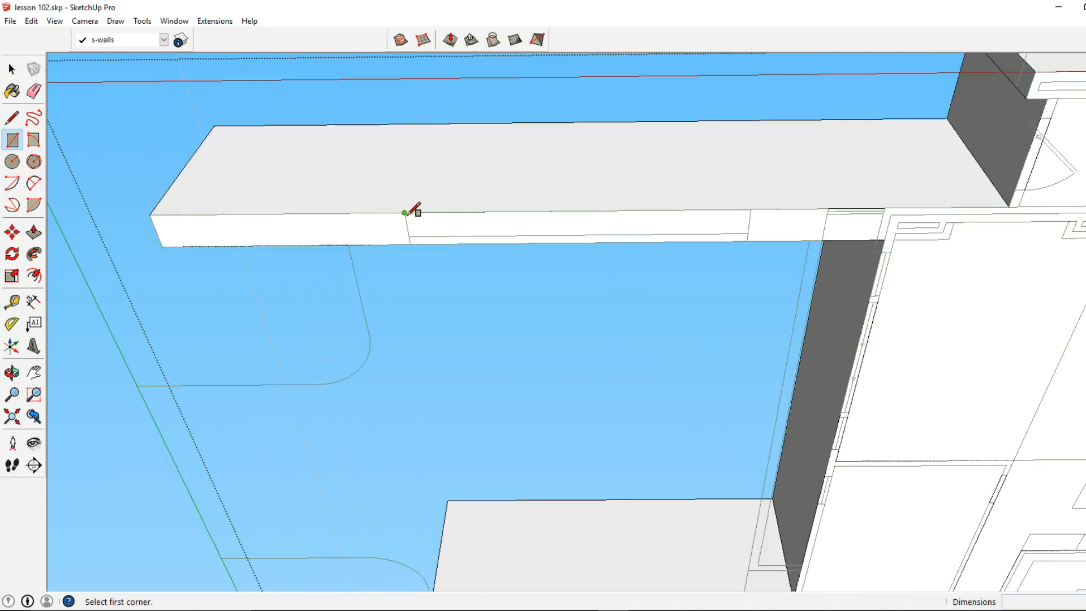
pyautogui.click(405, 214)
pyautogui.moveTo(444, 219); pyautogui.dragTo(596, 233, button='middle')
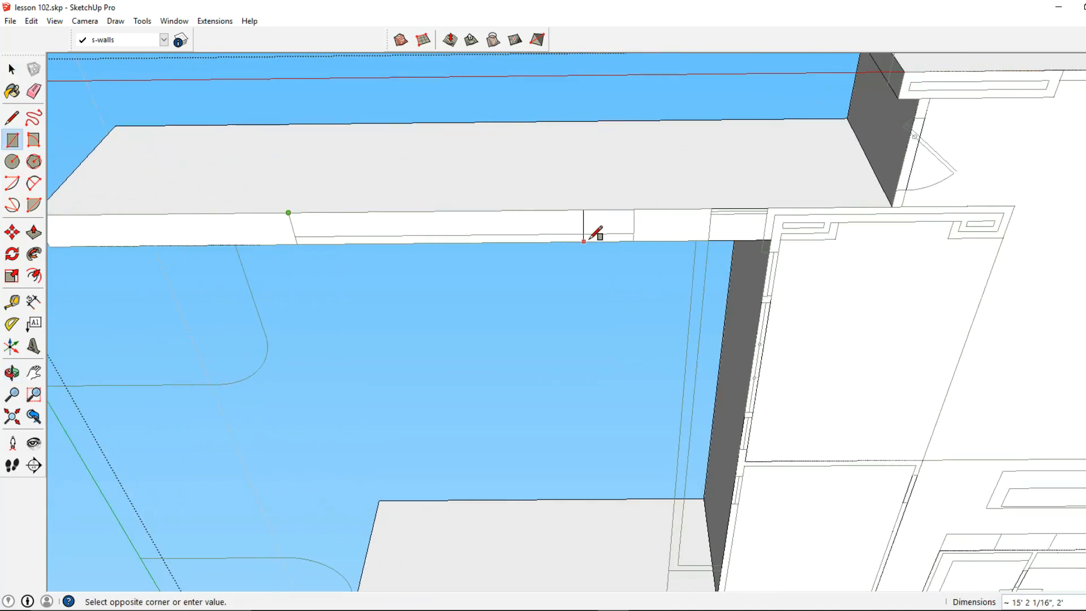
pyautogui.click(634, 240)
pyautogui.scroll(3, 538, 236)
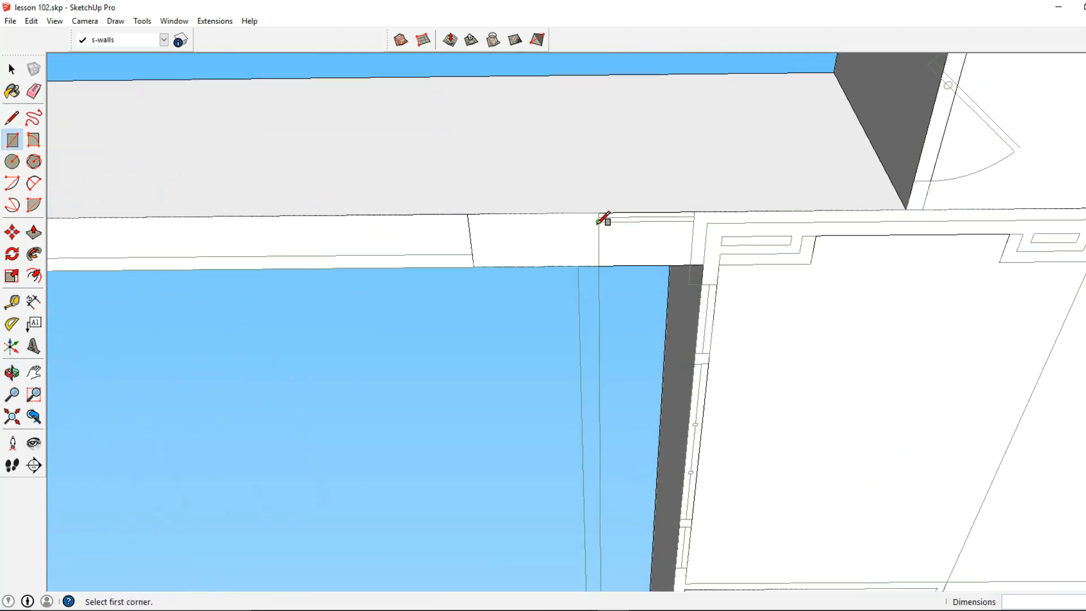
pyautogui.click(599, 212)
pyautogui.click(695, 255)
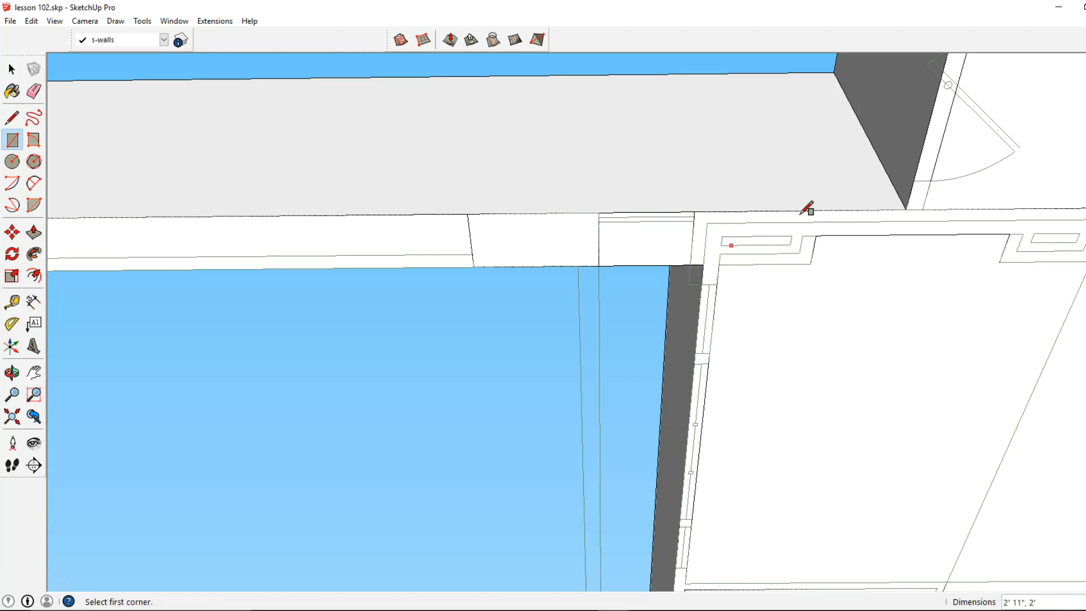
# Step: Draw a 4' by 6" rectangle over the door opening beside the inner end of the long thick wall
pyautogui.moveTo(808, 206); pyautogui.dragTo(747, 279, button='middle')
pyautogui.click(735, 293)
pyautogui.click(770, 176)
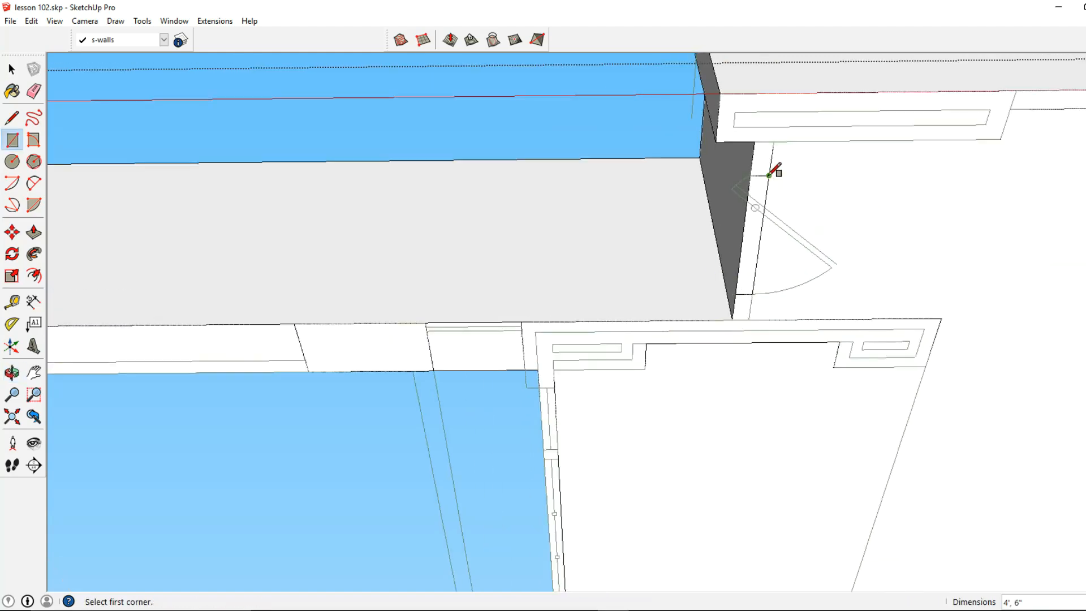
# Step: Draw one 6" deep rectangle spanning the row of windows in the large room's outer wall
pyautogui.scroll(-2, 768, 179)
pyautogui.moveTo(852, 183); pyautogui.dragTo(609, 259, button='middle')
pyautogui.moveTo(657, 360); pyautogui.dragTo(607, 303, button='middle')
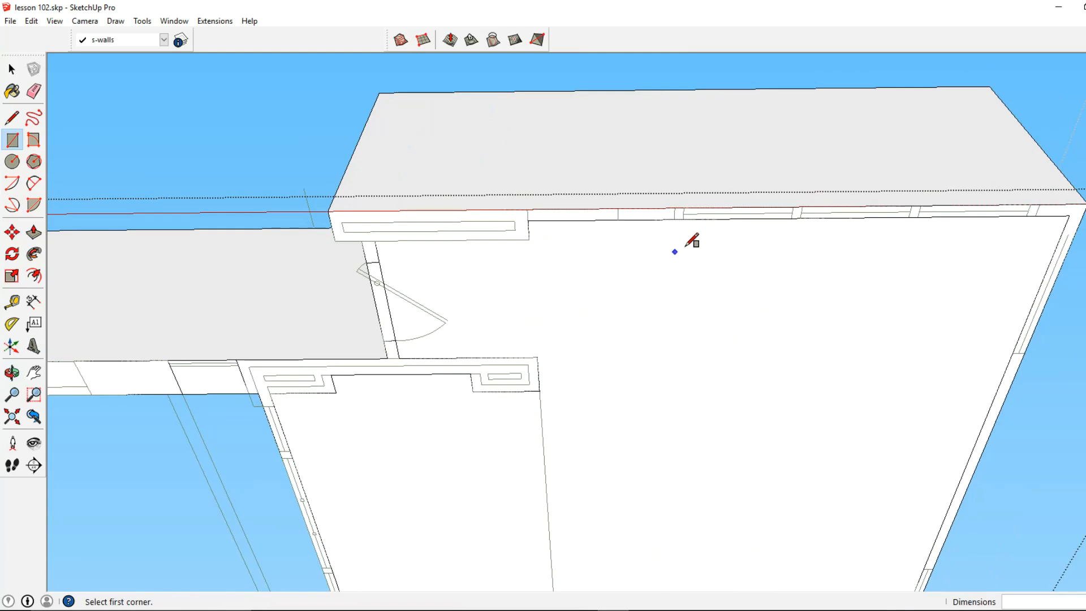
pyautogui.scroll(2, 683, 220)
pyautogui.click(685, 217)
pyautogui.moveTo(764, 225); pyautogui.dragTo(752, 211, button='middle')
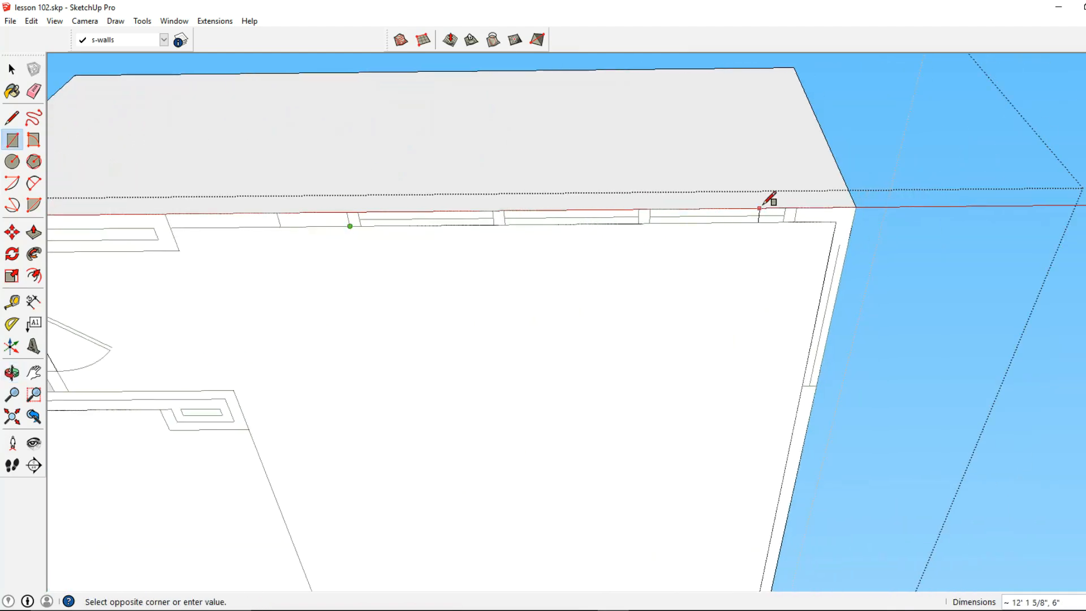
pyautogui.click(805, 199)
# Step: Draw a rectangle over the window nearest the corner in the large room's adjoining side wall
pyautogui.scroll(-3, 594, 369)
pyautogui.scroll(3, 678, 247)
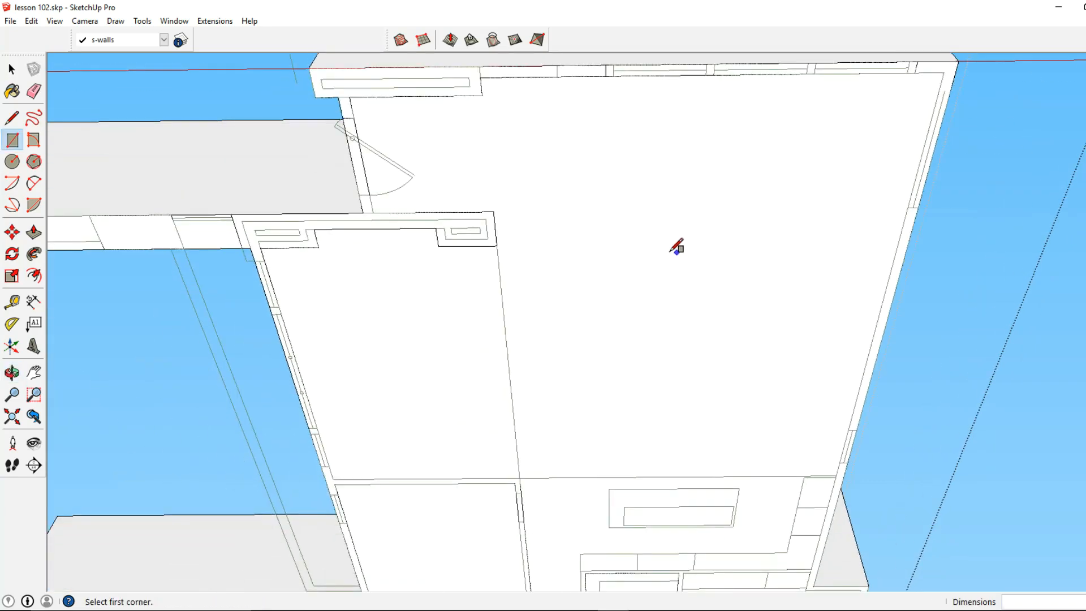
pyautogui.moveTo(668, 234); pyautogui.dragTo(584, 58, button='middle')
pyautogui.click(572, 61)
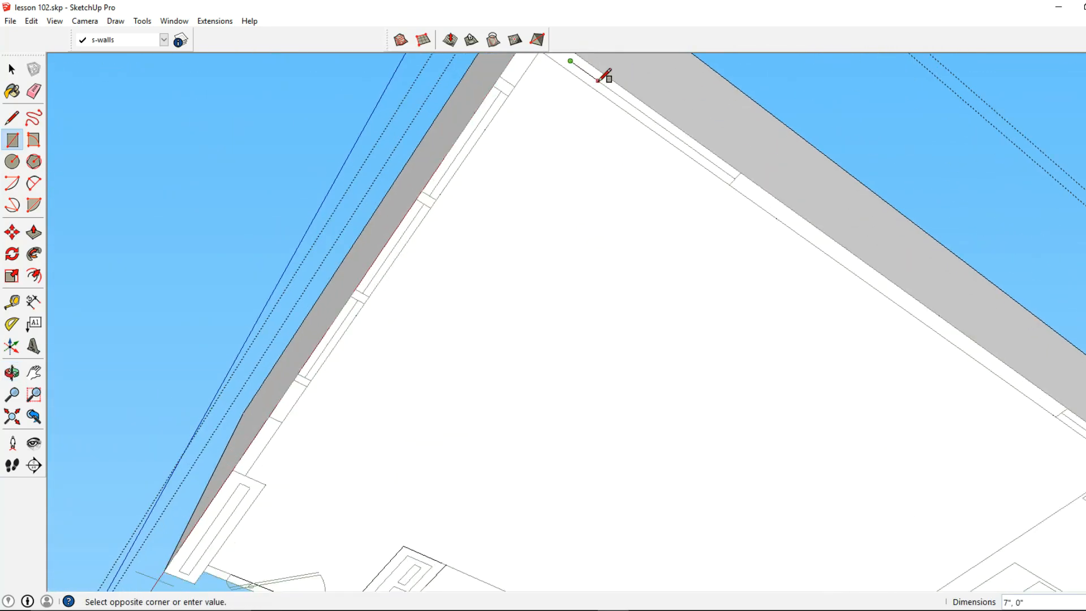
pyautogui.scroll(2, 606, 75)
pyautogui.click(695, 225)
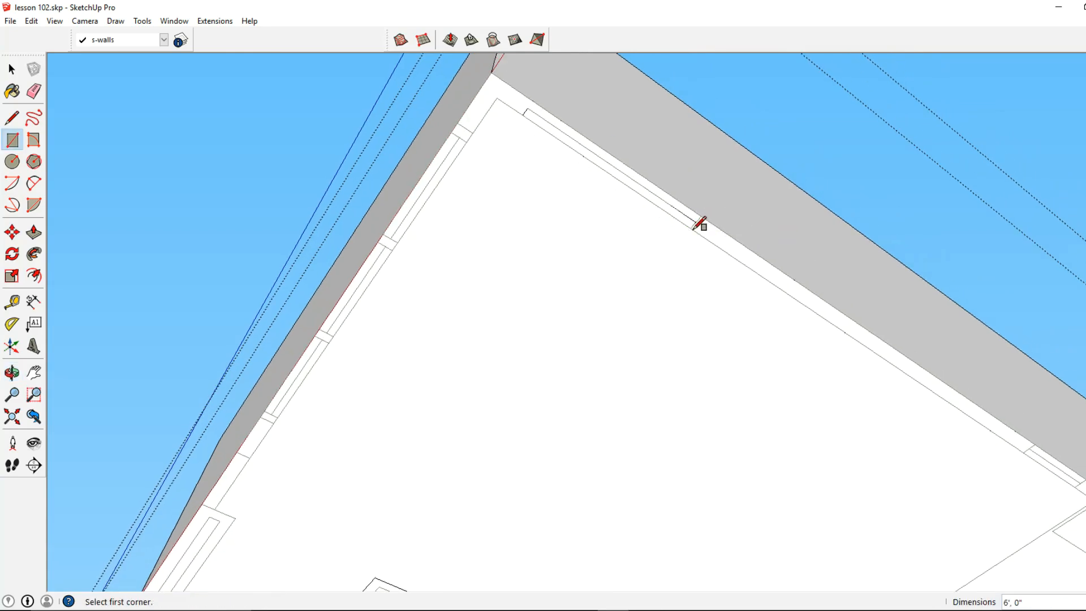
pyautogui.click(536, 130)
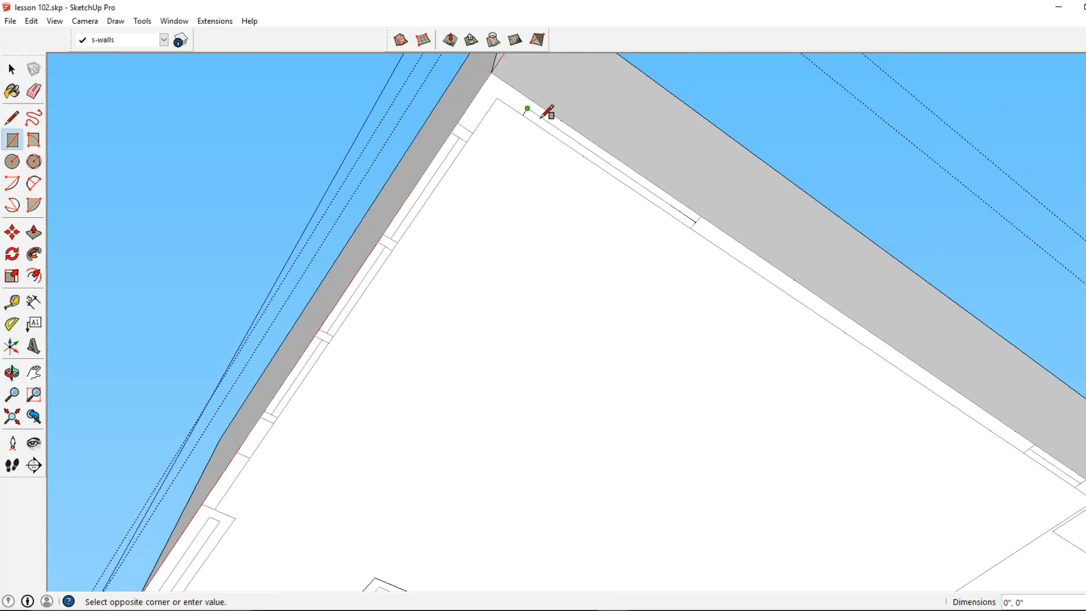
pyautogui.click(701, 218)
# Step: Draw a rectangle over the smaller window farther along the same side wall, near the kitchen layout
pyautogui.scroll(-3, 702, 227)
pyautogui.keyDown('shift'); pyautogui.moveTo(882, 306); pyautogui.dragTo(660, 222, button='middle'); pyautogui.keyUp('shift')
pyautogui.scroll(3, 659, 223)
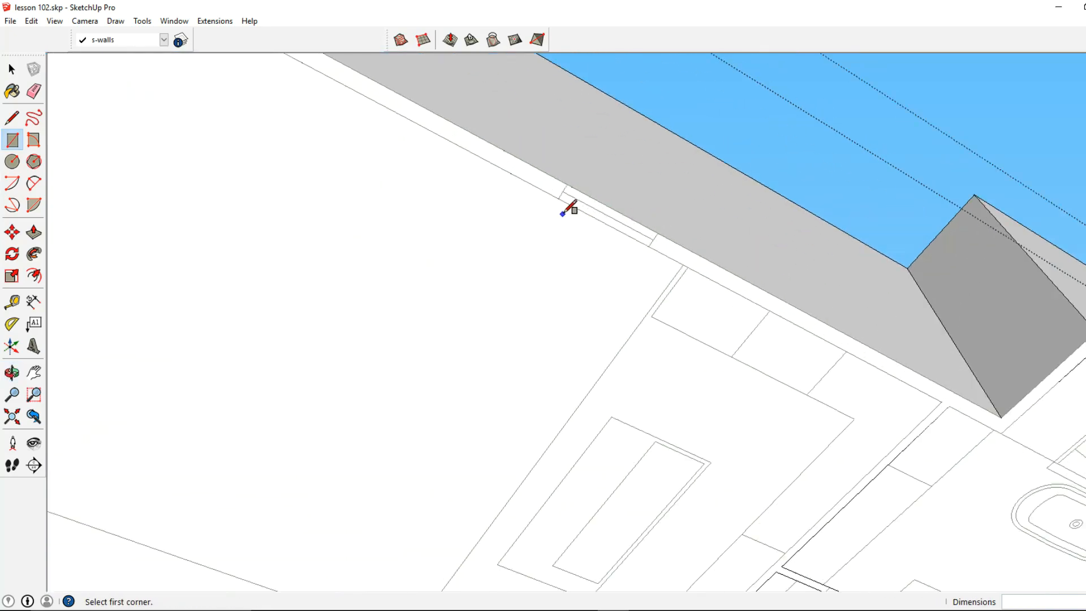
pyautogui.click(558, 198)
pyautogui.click(662, 230)
# Step: Draw a rectangle over the window in the bathroom's projecting outer wall
pyautogui.moveTo(664, 232)
pyautogui.mouseDown(button='middle')
pyautogui.moveTo(597, 272)
pyautogui.moveTo(645, 277)
pyautogui.moveTo(572, 252)
pyautogui.moveTo(589, 250)
pyautogui.moveTo(583, 237)
pyautogui.mouseUp(button='middle')
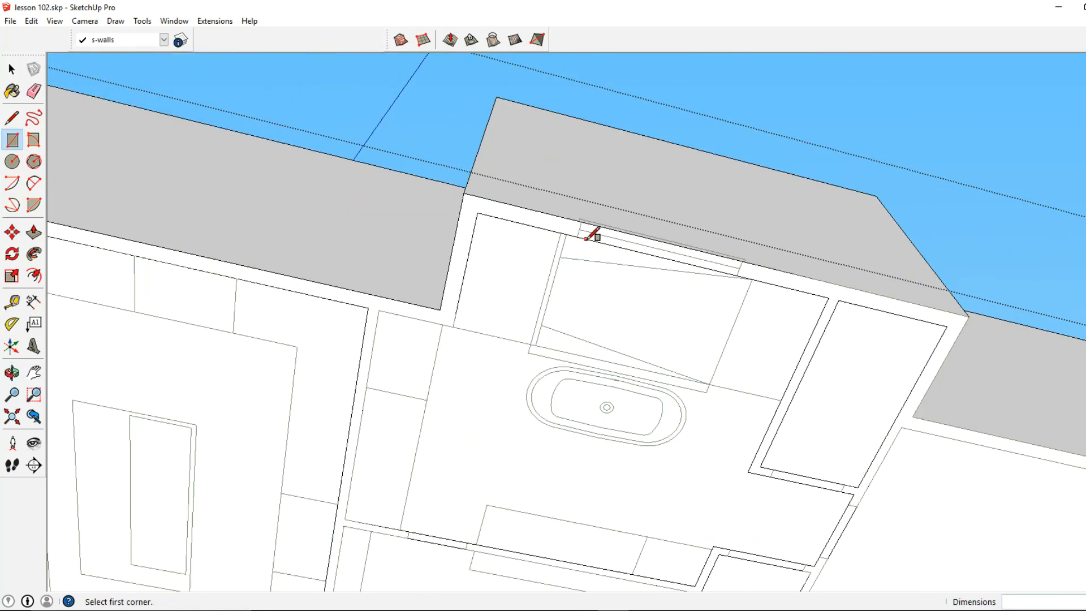
pyautogui.click(577, 237)
pyautogui.moveTo(741, 273); pyautogui.dragTo(717, 232, button='middle')
pyautogui.click(742, 253)
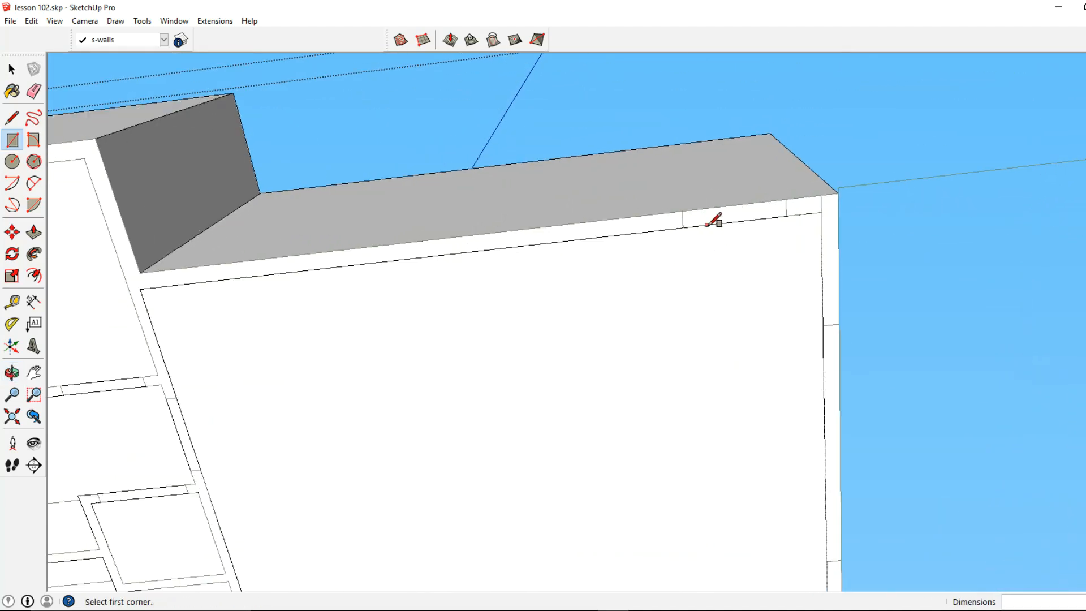
# Step: Draw rectangles over the window openings in the two outer walls of the corner room beyond the bathroom
pyautogui.click(683, 211)
pyautogui.click(787, 215)
pyautogui.moveTo(787, 215); pyautogui.dragTo(488, 206, button='middle')
pyautogui.scroll(2, 487, 206)
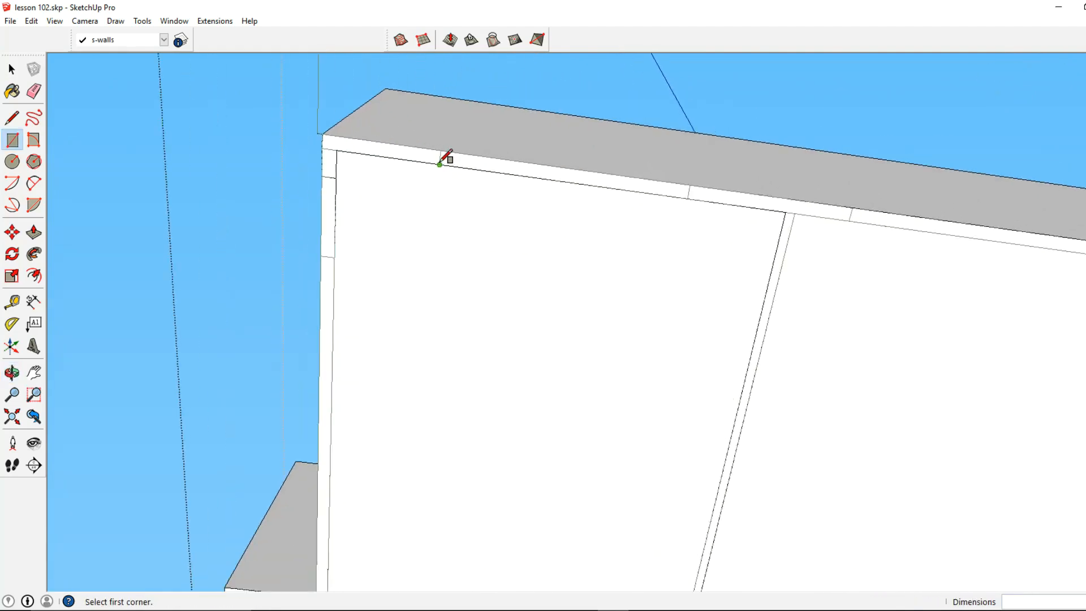
pyautogui.click(440, 165)
pyautogui.click(691, 185)
# Step: Draw a rectangle over the wide opening in the outer wall of the adjacent room with the stairs
pyautogui.scroll(-3, 829, 223)
pyautogui.moveTo(830, 223); pyautogui.dragTo(606, 194, button='middle')
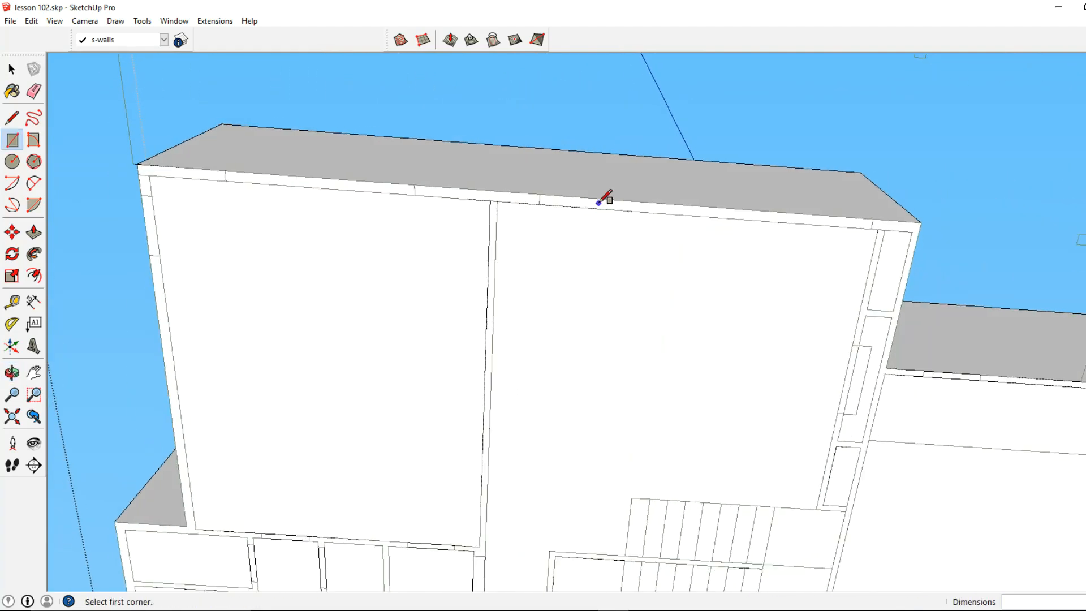
pyautogui.scroll(3, 583, 217)
pyautogui.click(531, 203)
pyautogui.moveTo(531, 203); pyautogui.dragTo(557, 224, button='middle')
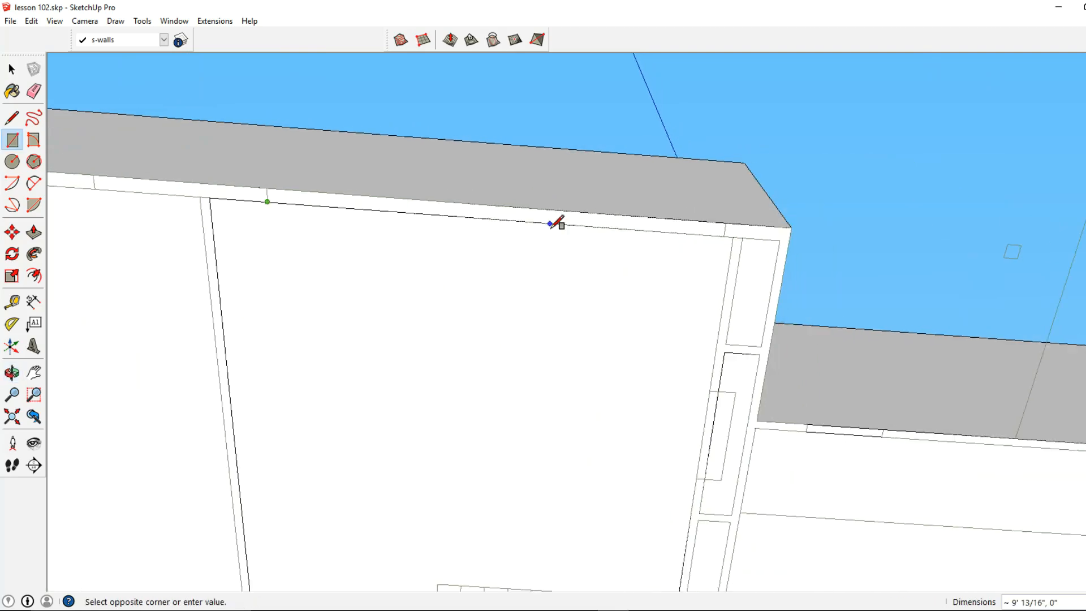
pyautogui.click(733, 223)
# Step: Draw a rectangle about 3' 4" by 4" over the short opening in the set-back wall past the stair room
pyautogui.scroll(-3, 815, 347)
pyautogui.scroll(5, 655, 274)
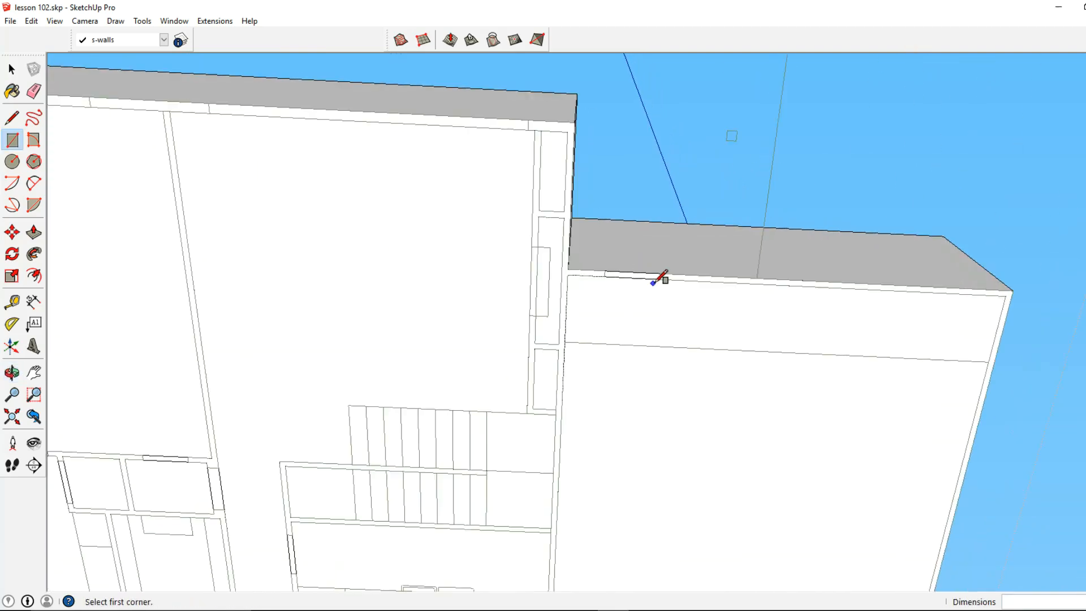
pyautogui.click(575, 277)
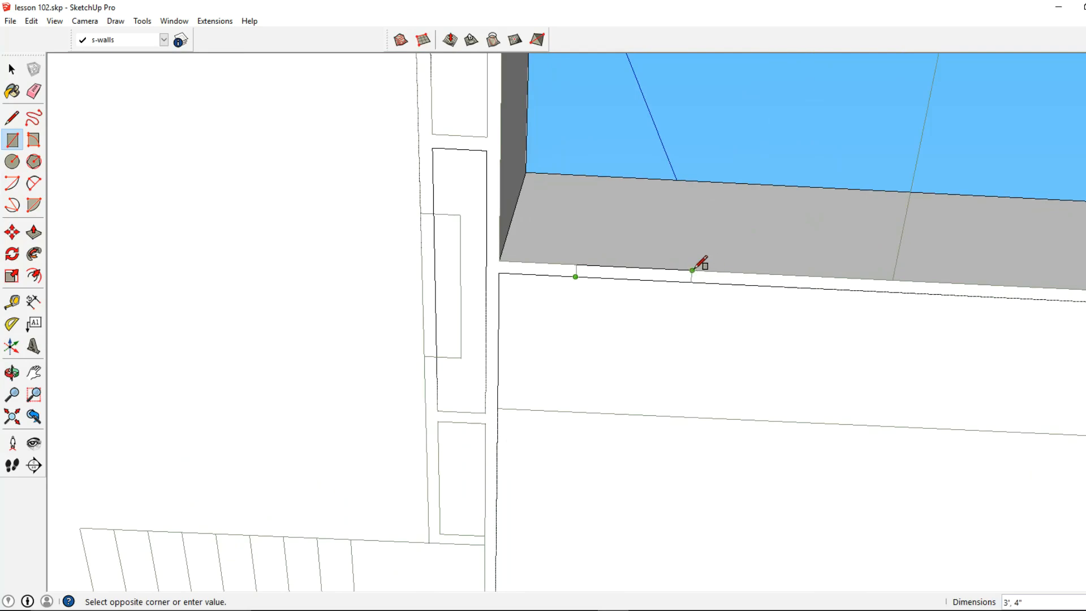
pyautogui.click(692, 270)
pyautogui.scroll(-3, 692, 271)
# Step: Draw rectangles over the two wide openings in the opposite outer wall of the end room
pyautogui.click(12, 69)
pyautogui.scroll(3, 677, 288)
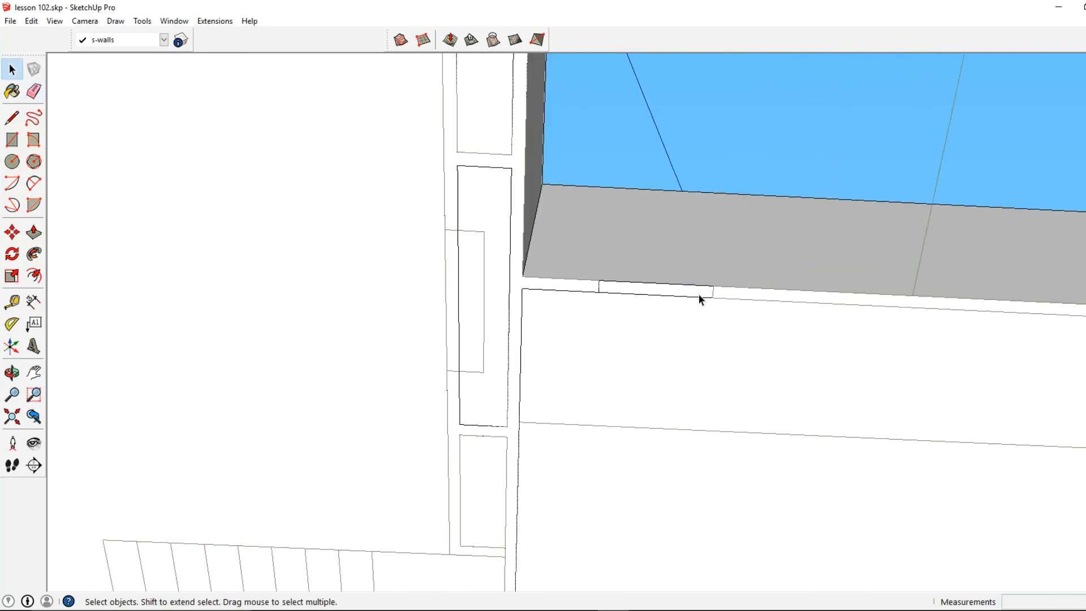
pyautogui.moveTo(721, 295); pyautogui.dragTo(478, 281, button='middle')
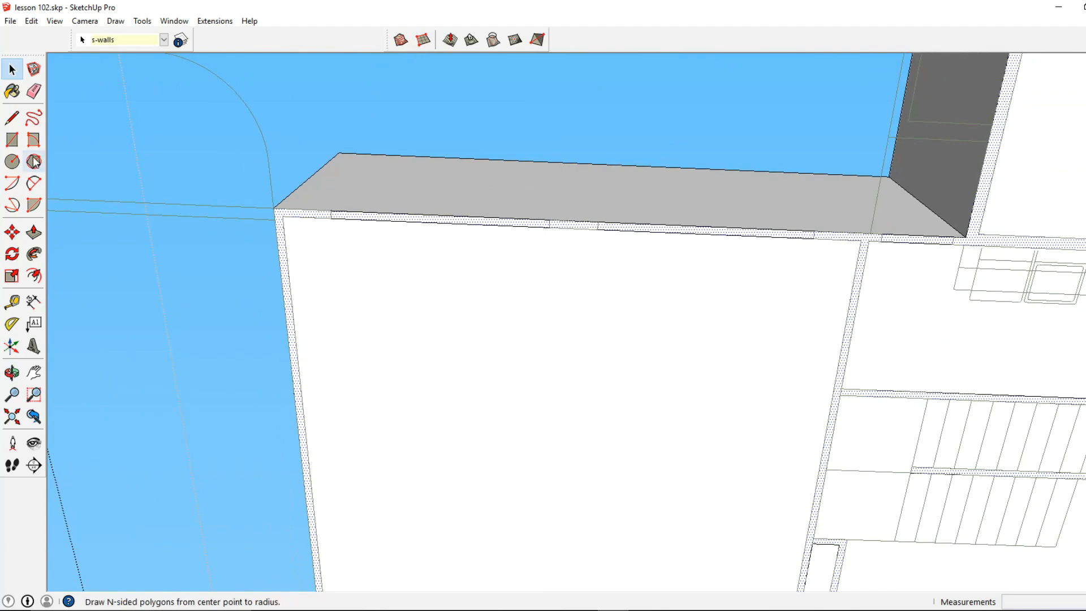
pyautogui.click(11, 139)
pyautogui.scroll(3, 355, 221)
pyautogui.click(305, 213)
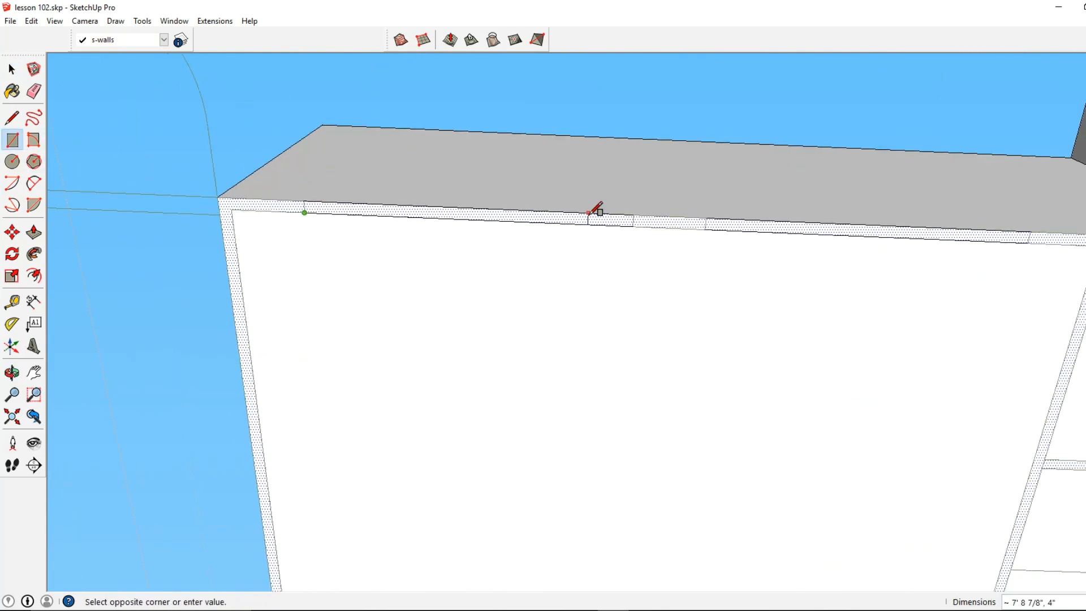
pyautogui.click(634, 214)
pyautogui.keyDown('shift'); pyautogui.moveTo(655, 213); pyautogui.dragTo(472, 231, button='middle'); pyautogui.keyUp('shift')
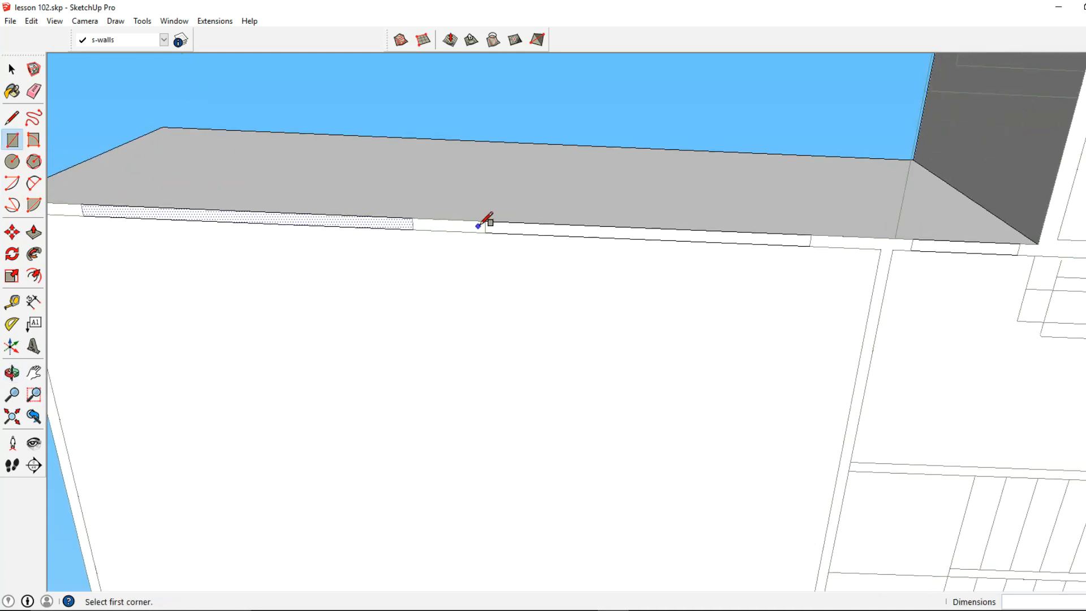
pyautogui.click(485, 233)
pyautogui.click(812, 238)
# Step: Draw rectangles over the short opening beside the inner corner and the first window in the adjoining recessed wall
pyautogui.keyDown('shift'); pyautogui.moveTo(834, 240); pyautogui.dragTo(765, 255, button='middle'); pyautogui.keyUp('shift')
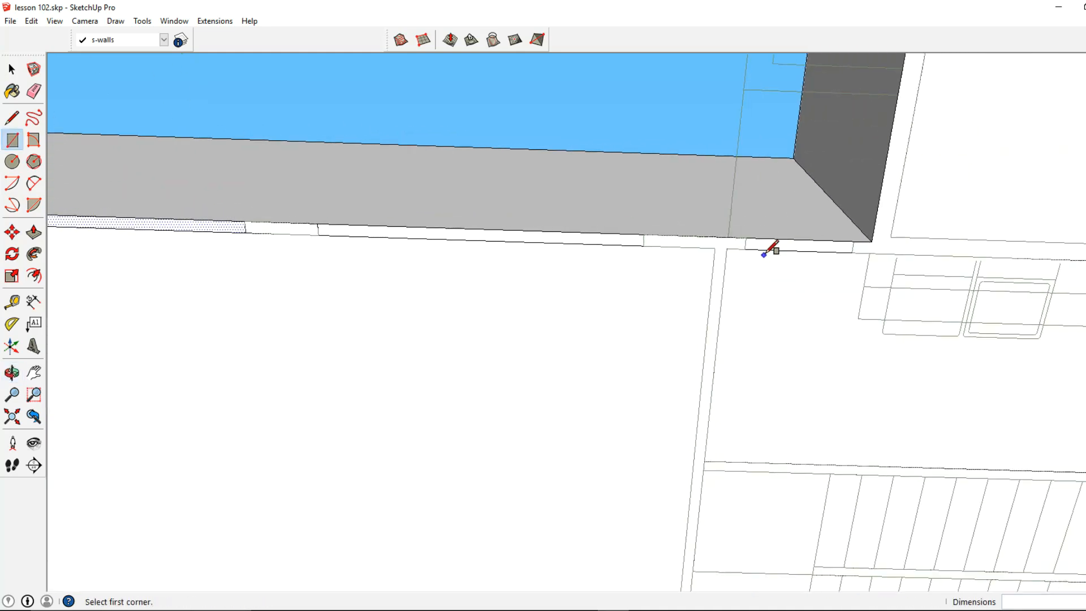
pyautogui.press('Escape')
pyautogui.moveTo(798, 250); pyautogui.dragTo(616, 255, button='middle')
pyautogui.click(786, 247)
pyautogui.click(602, 253)
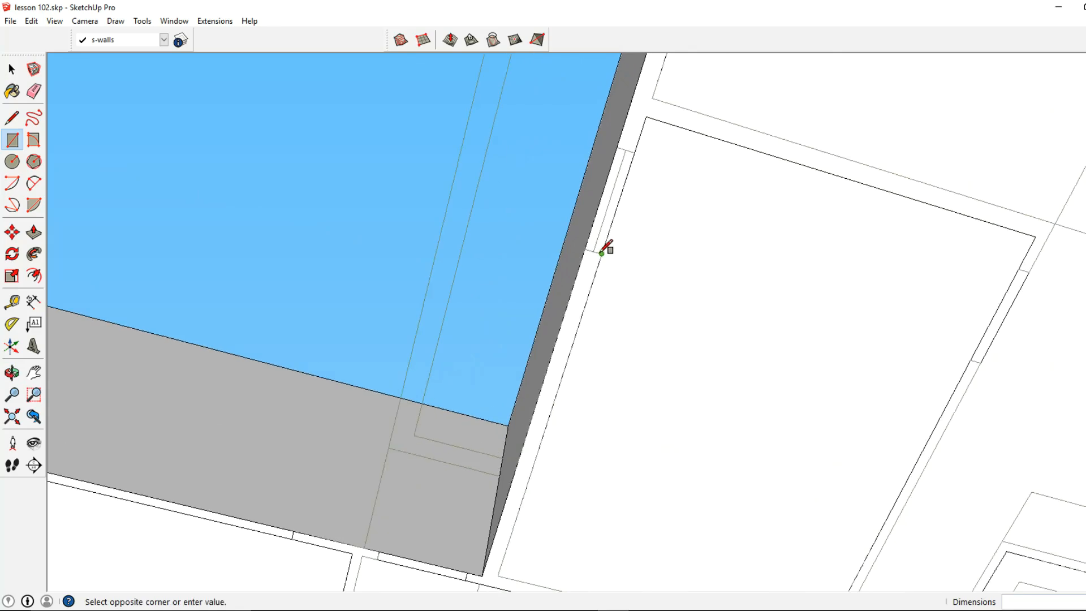
pyautogui.click(616, 146)
# Step: Draw rectangles over the next window openings along the recessed wall
pyautogui.moveTo(613, 194); pyautogui.dragTo(571, 238, button='middle')
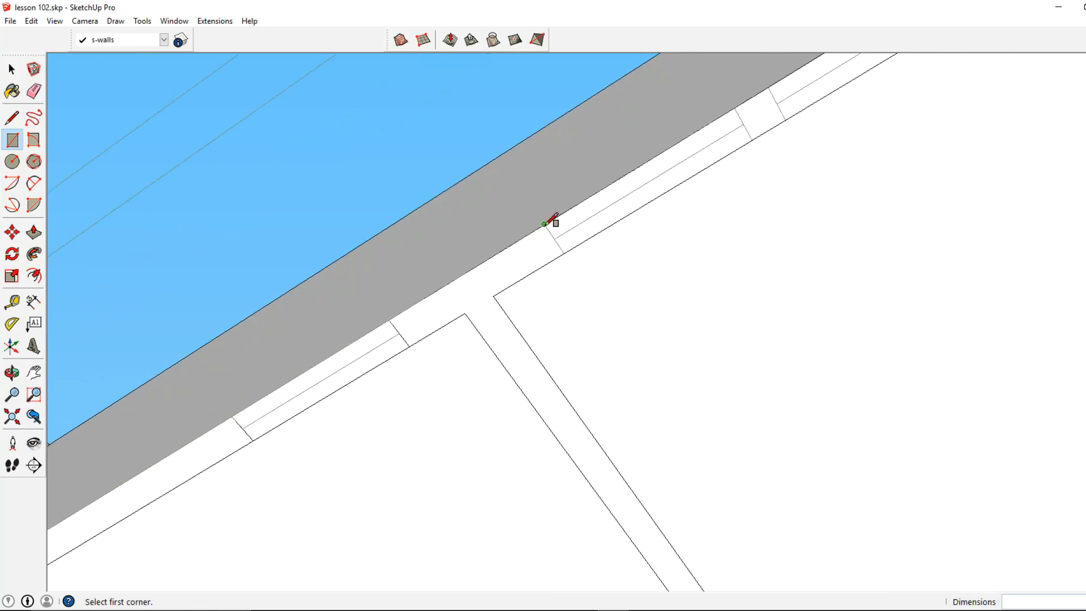
pyautogui.click(564, 253)
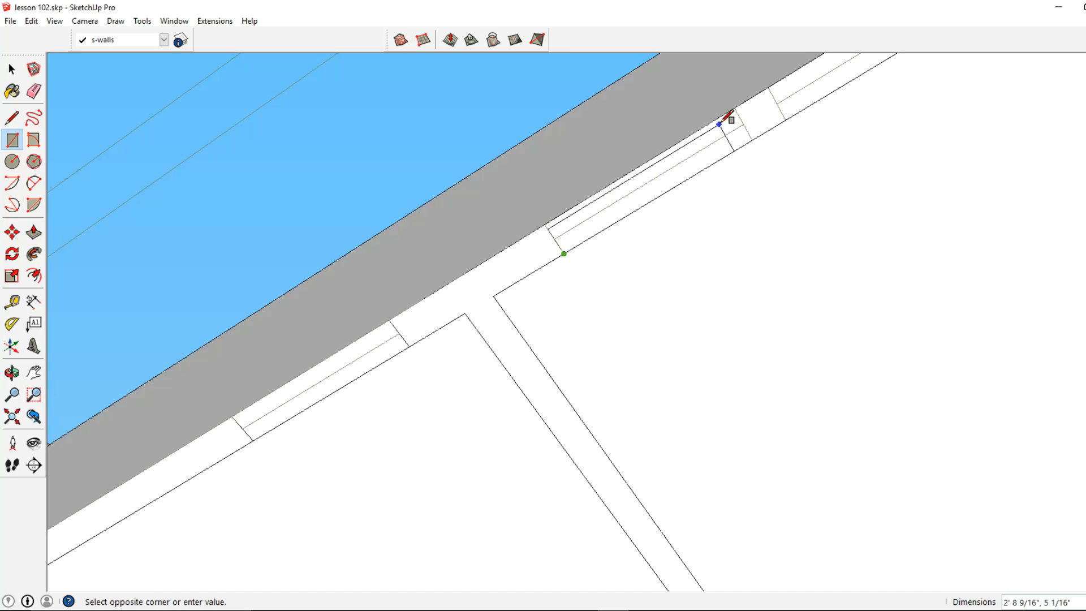
pyautogui.click(739, 111)
pyautogui.moveTo(739, 111); pyautogui.dragTo(612, 260, button='middle')
pyautogui.click(587, 255)
pyautogui.click(612, 260)
pyautogui.click(752, 151)
# Step: Push the wide opening in the long projecting garden-side wall 8' up from the wall's underside
pyautogui.scroll(-2, 749, 161)
pyautogui.moveTo(747, 172); pyautogui.dragTo(165, 165, button='middle')
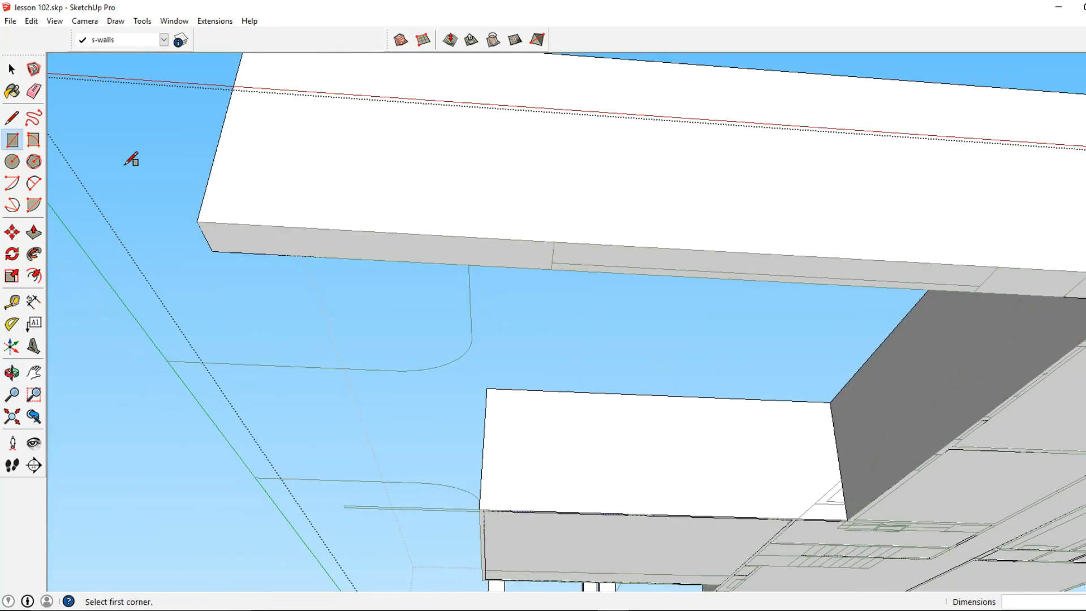
pyautogui.click(12, 69)
pyautogui.scroll(-3, 704, 252)
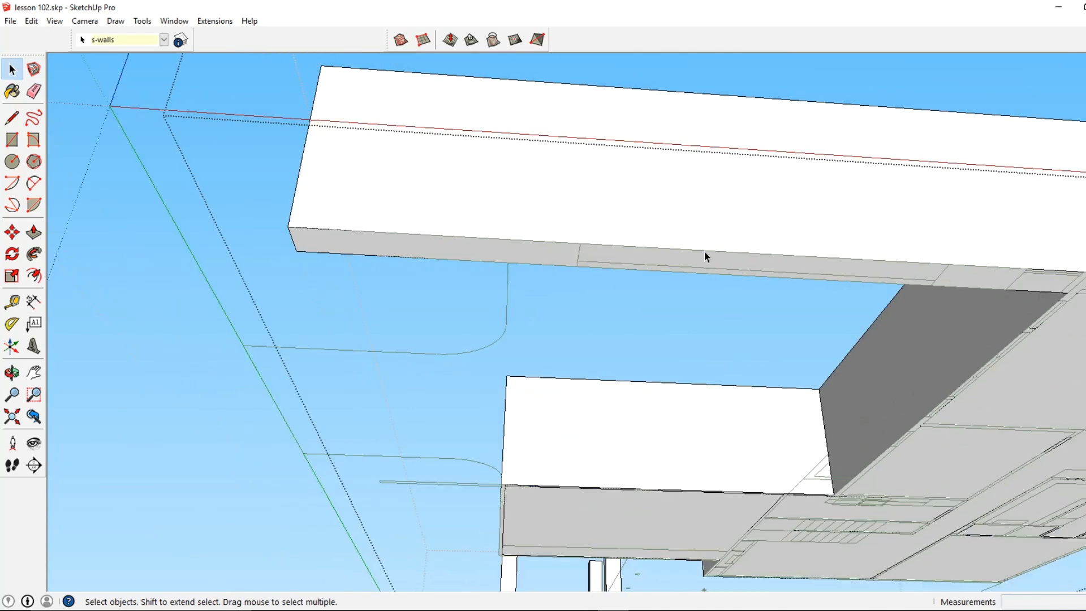
pyautogui.moveTo(714, 254); pyautogui.dragTo(381, 252, button='middle')
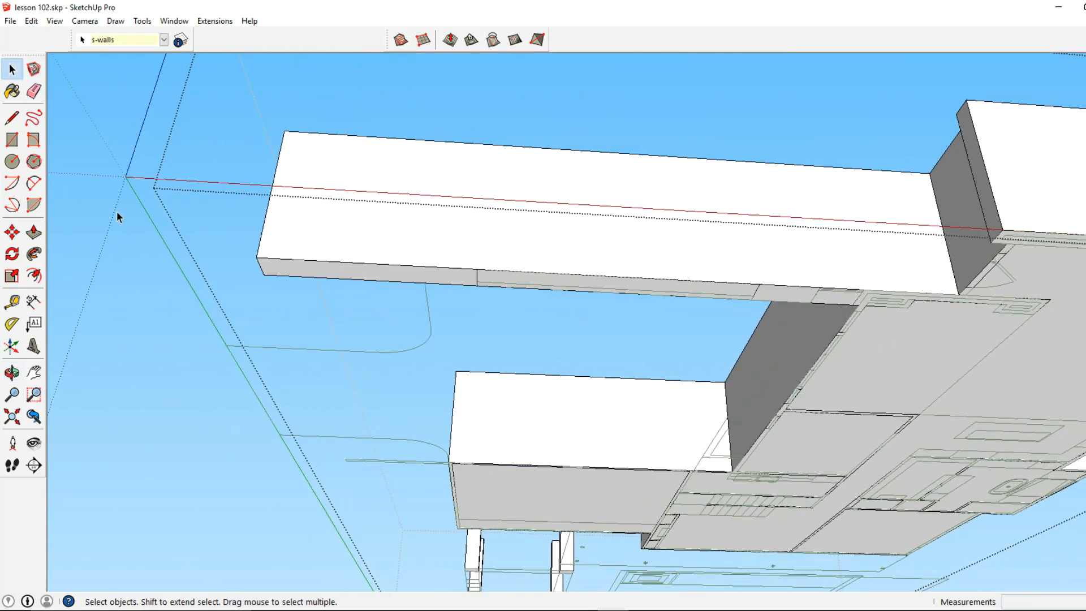
pyautogui.click(34, 232)
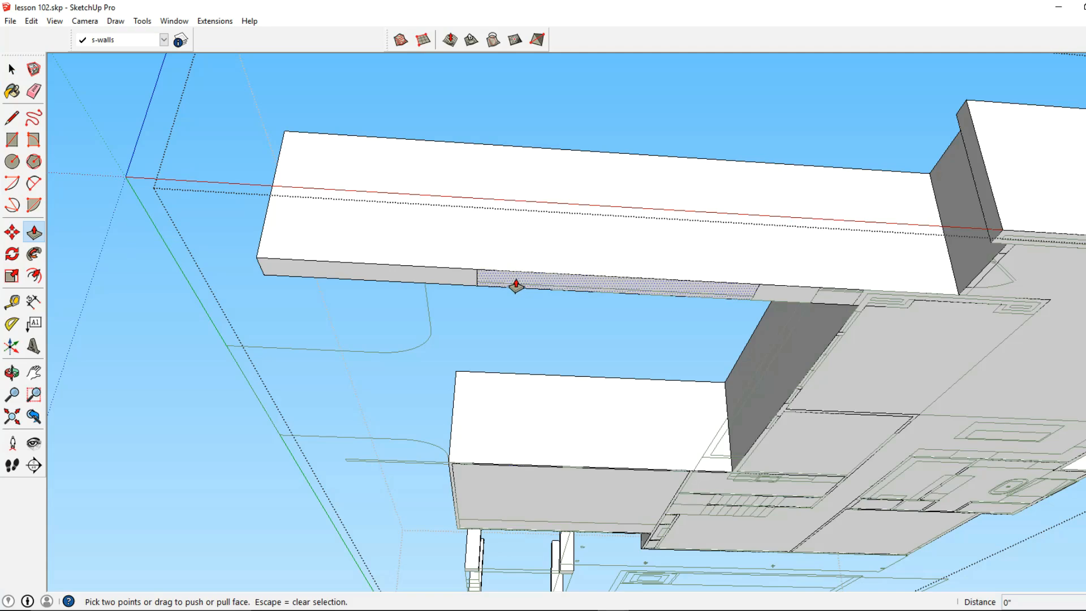
pyautogui.moveTo(517, 287); pyautogui.dragTo(457, 289, button='middle')
pyautogui.click(457, 290)
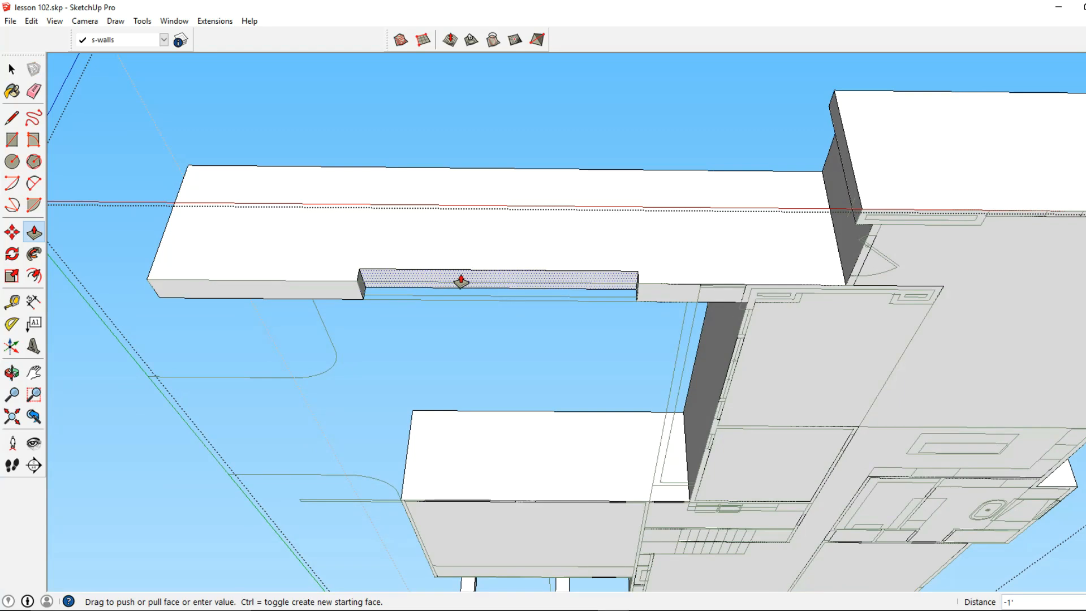
pyautogui.press('Return')
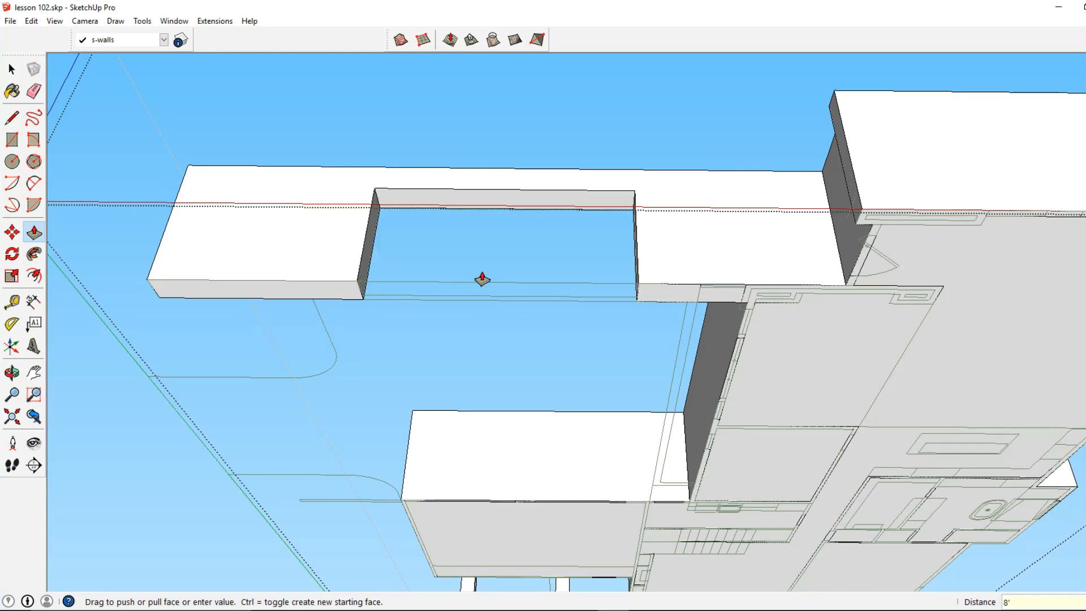
# Step: Push the short opening between the wide gap and the house corner in the same wall 8' up
pyautogui.moveTo(670, 218); pyautogui.dragTo(492, 209, button='middle')
pyautogui.moveTo(573, 274); pyautogui.dragTo(638, 252, button='middle')
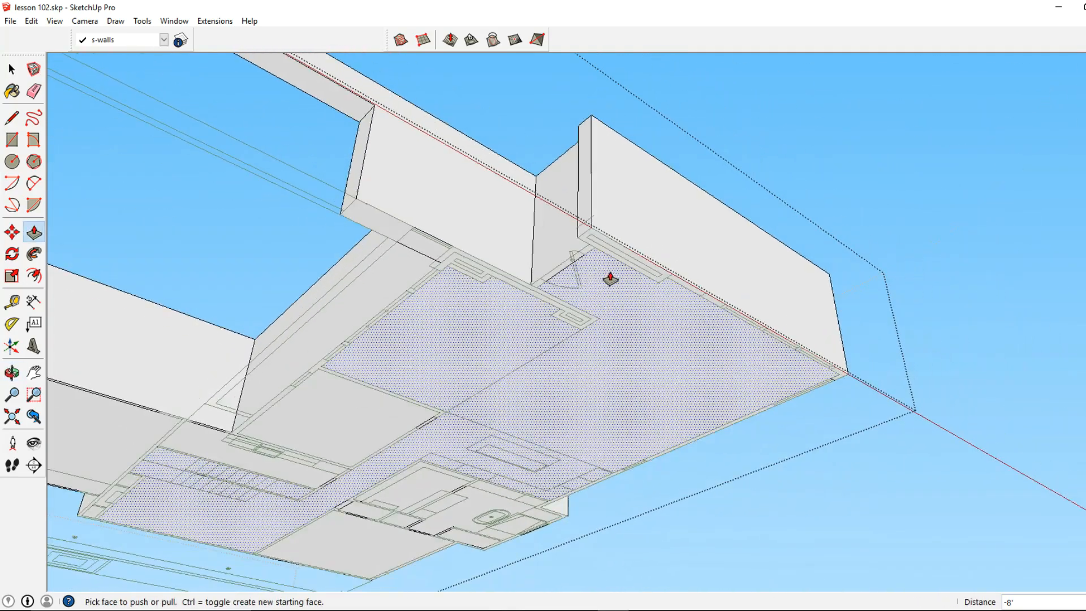
pyautogui.scroll(5, 566, 271)
pyautogui.moveTo(318, 243); pyautogui.dragTo(517, 280, button='middle')
pyautogui.click(517, 279)
pyautogui.moveTo(499, 245); pyautogui.dragTo(608, 271, button='middle')
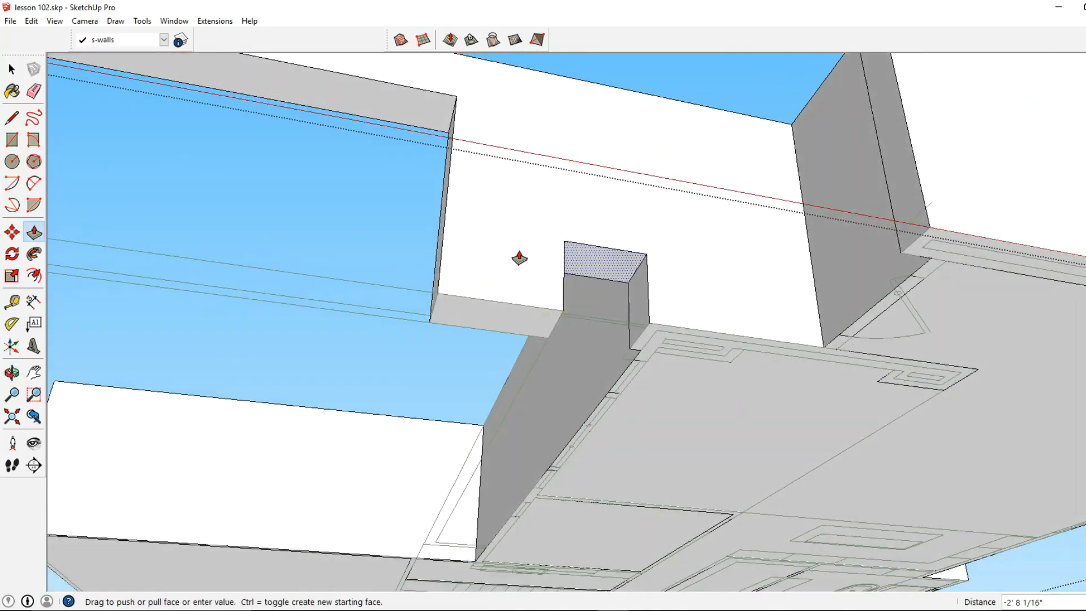
pyautogui.write("8'")
pyautogui.press('Return')
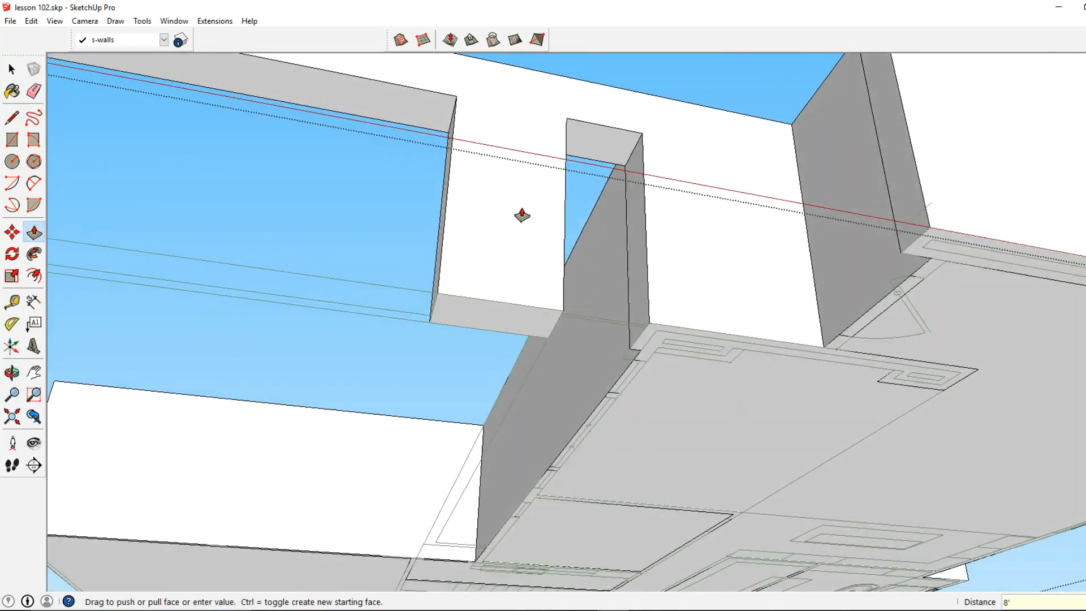
# Step: Push the entrance door opening, marked by the door swing on the plan, 8' up into the wall
pyautogui.moveTo(751, 242)
pyautogui.mouseDown(button='middle')
pyautogui.moveTo(581, 211)
pyautogui.moveTo(745, 240)
pyautogui.mouseUp(button='middle')
pyautogui.click(678, 317)
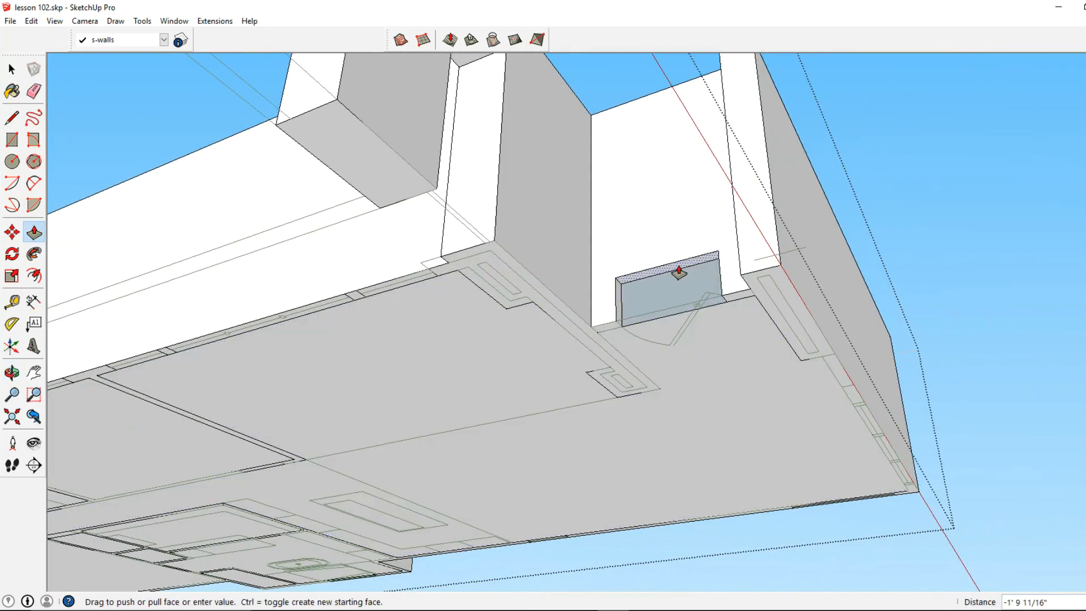
pyautogui.write("8'")
pyautogui.press('Return')
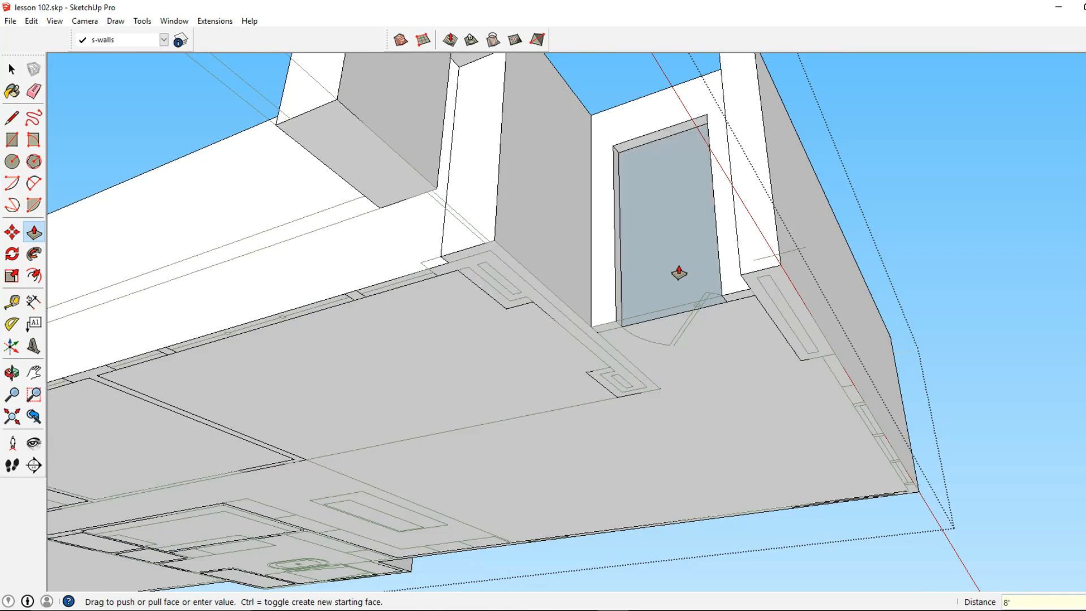
# Step: Push the long window opening in the end room's outer wall 8' up from the underside
pyautogui.moveTo(689, 267); pyautogui.dragTo(544, 261, button='middle')
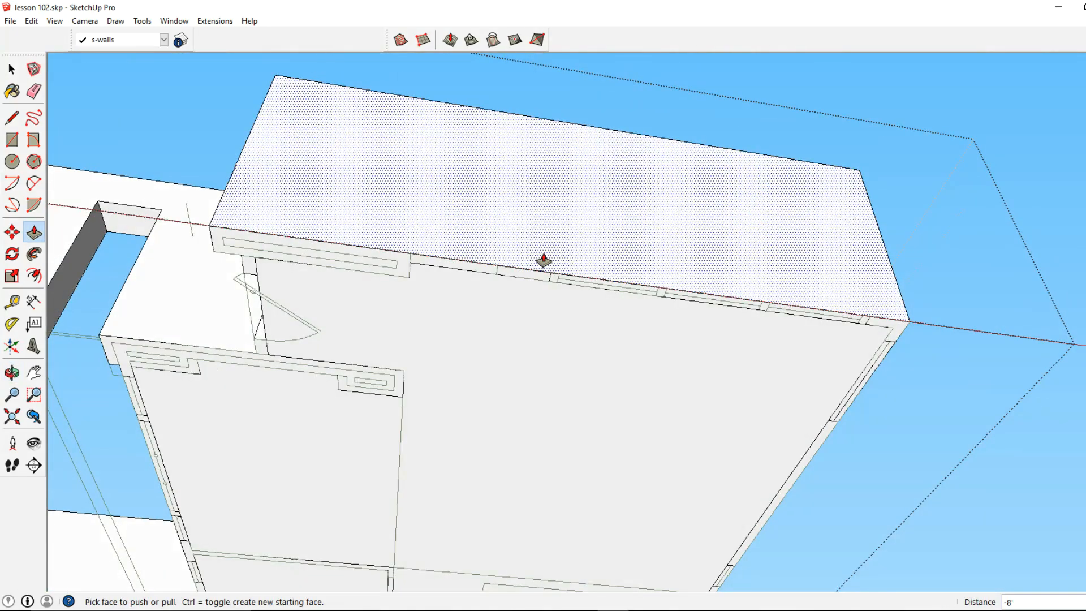
pyautogui.click(583, 286)
pyautogui.write('8')
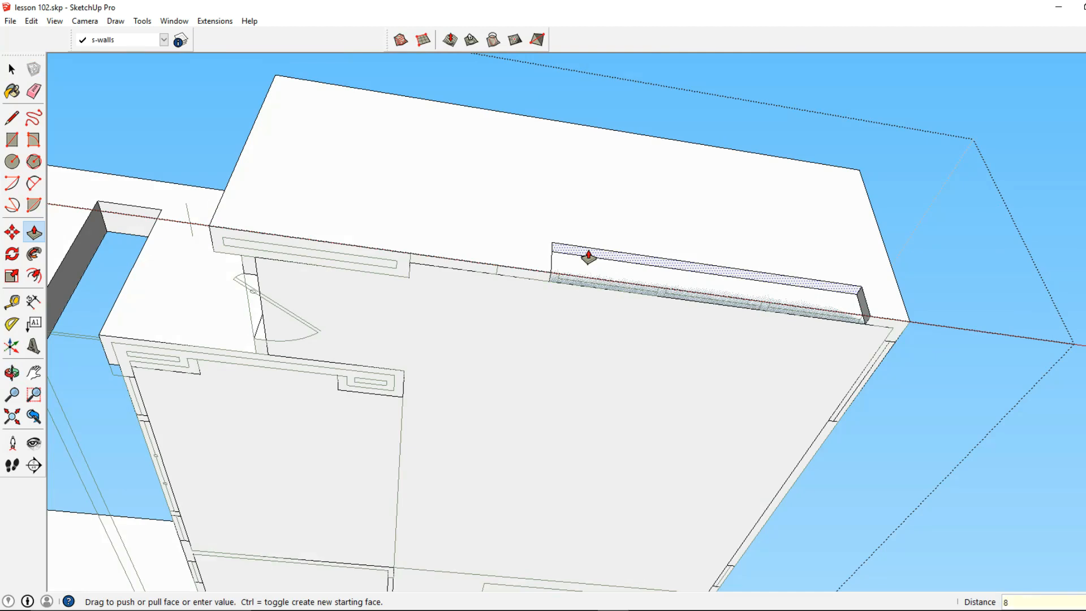
pyautogui.write("'")
pyautogui.press('Return')
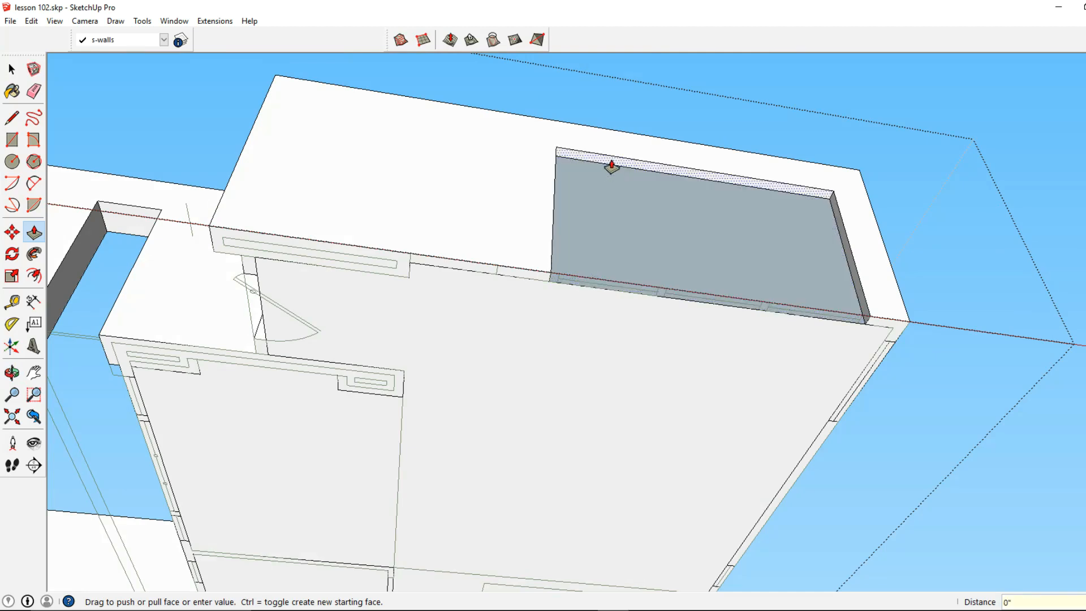
# Step: Pull the opening's head down 2' as a new starting face and fill the gap below by pulling its side face 13' 4" across
pyautogui.write('2')
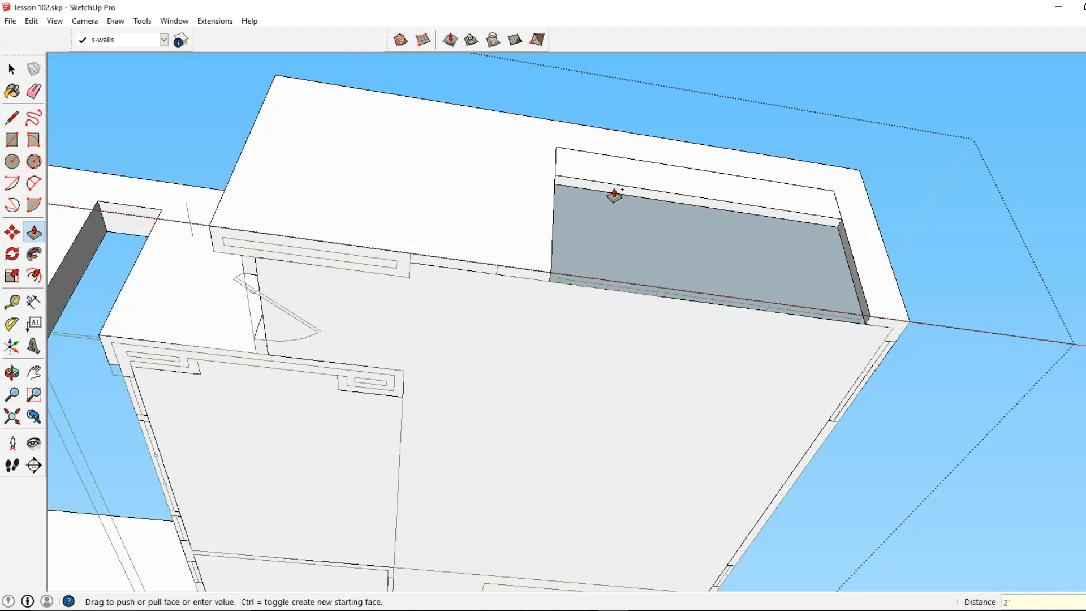
pyautogui.write("'")
pyautogui.press('Return')
pyautogui.moveTo(710, 198); pyautogui.dragTo(490, 242, button='middle')
pyautogui.moveTo(476, 245); pyautogui.dragTo(805, 117)
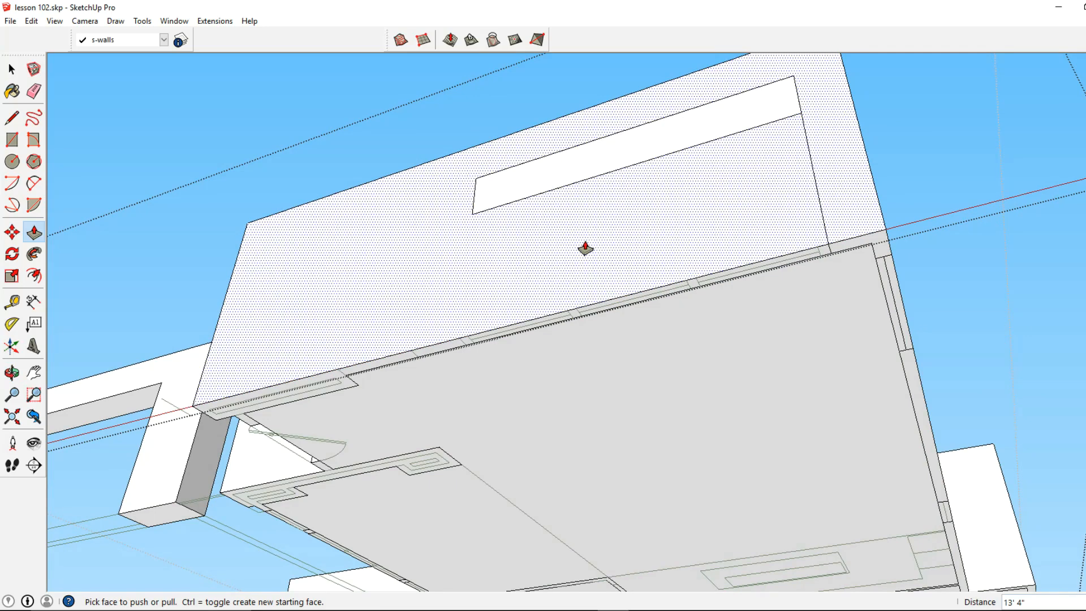
# Step: Push the 2' high strip 6" back through the wall to cut out the long high window
pyautogui.moveTo(524, 192); pyautogui.dragTo(486, 270, button='middle')
pyautogui.click(470, 191)
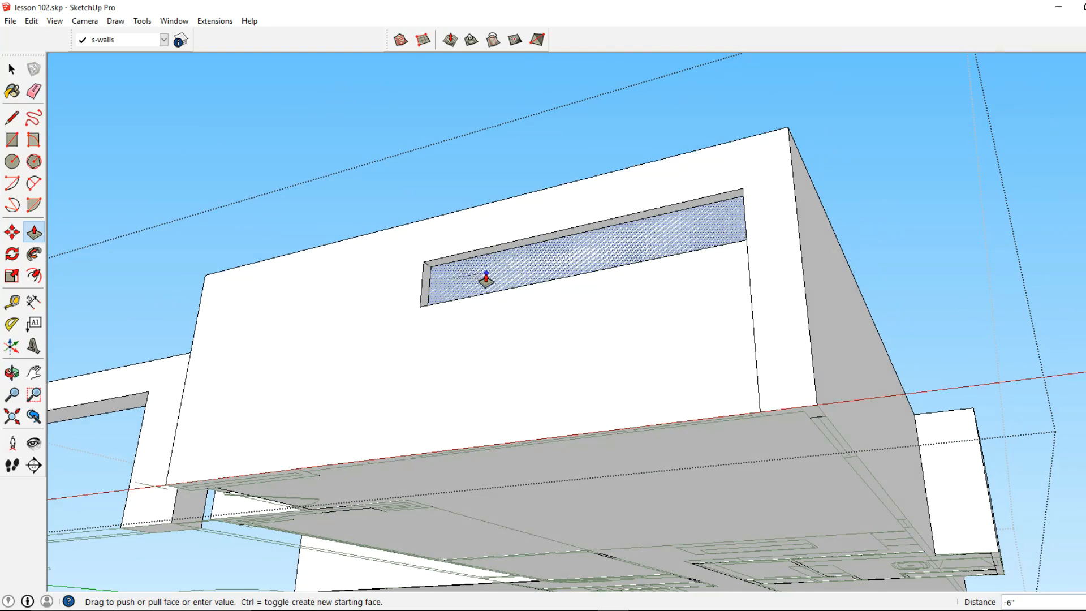
pyautogui.moveTo(464, 263); pyautogui.dragTo(397, 245, button='middle')
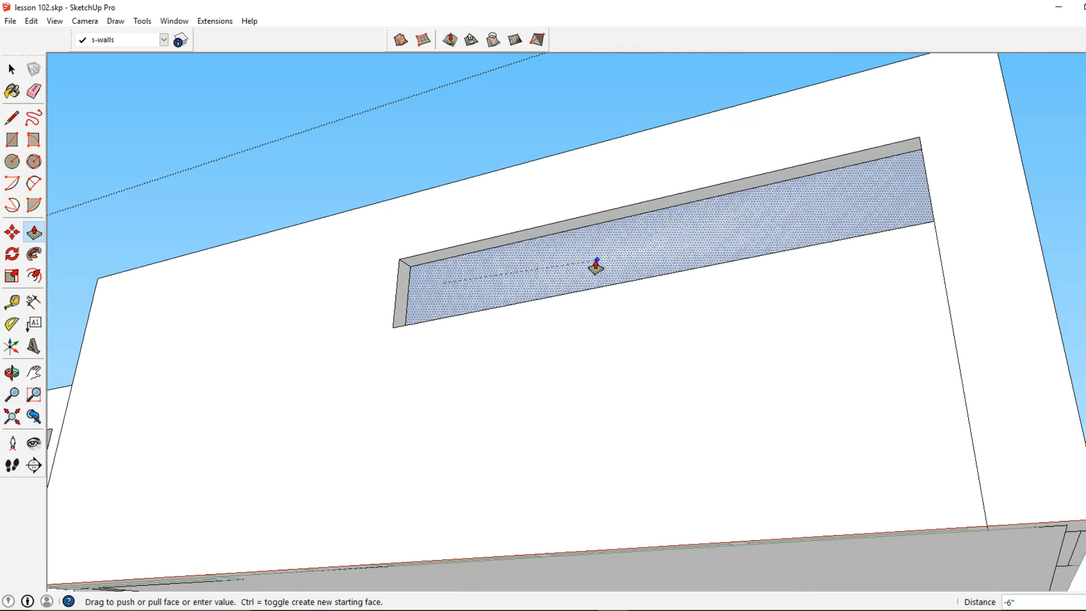
pyautogui.click(758, 243)
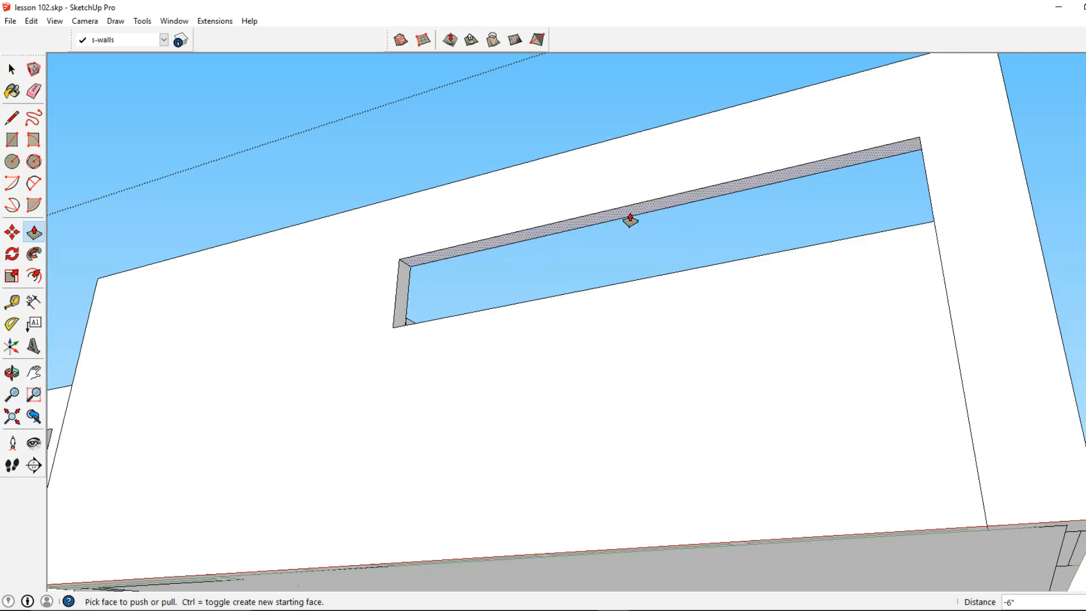
# Step: Delete the leftover vertical edge running from the strip window's corner down to the wall's base
pyautogui.click(11, 69)
pyautogui.moveTo(809, 227); pyautogui.dragTo(632, 221, button='middle')
pyautogui.click(652, 245)
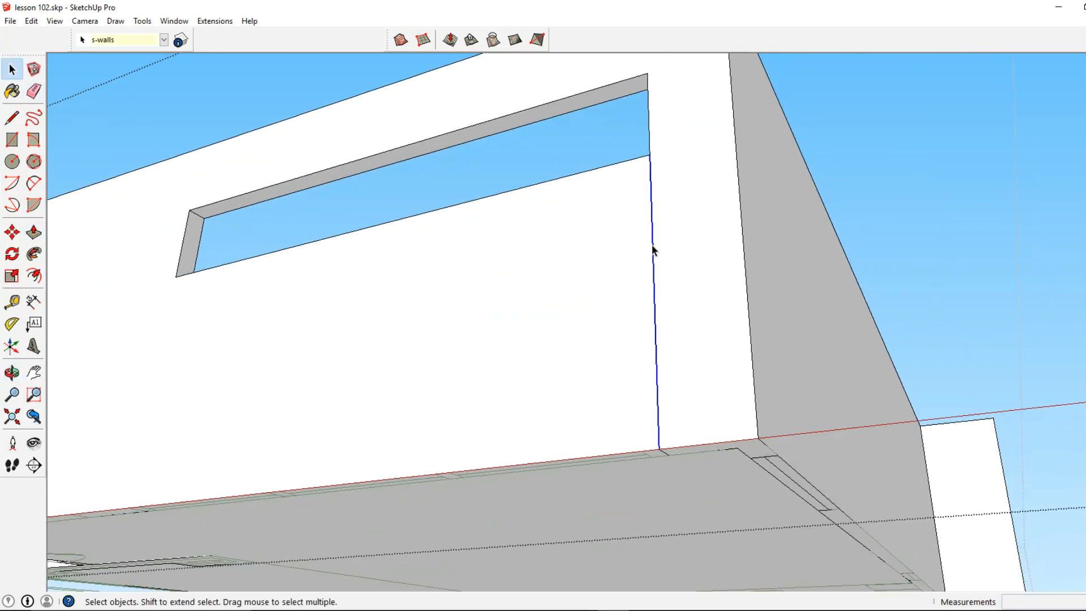
pyautogui.press('Delete')
pyautogui.moveTo(651, 242); pyautogui.dragTo(658, 281, button='middle')
pyautogui.click(34, 232)
pyautogui.moveTo(566, 363); pyautogui.dragTo(635, 384, button='middle')
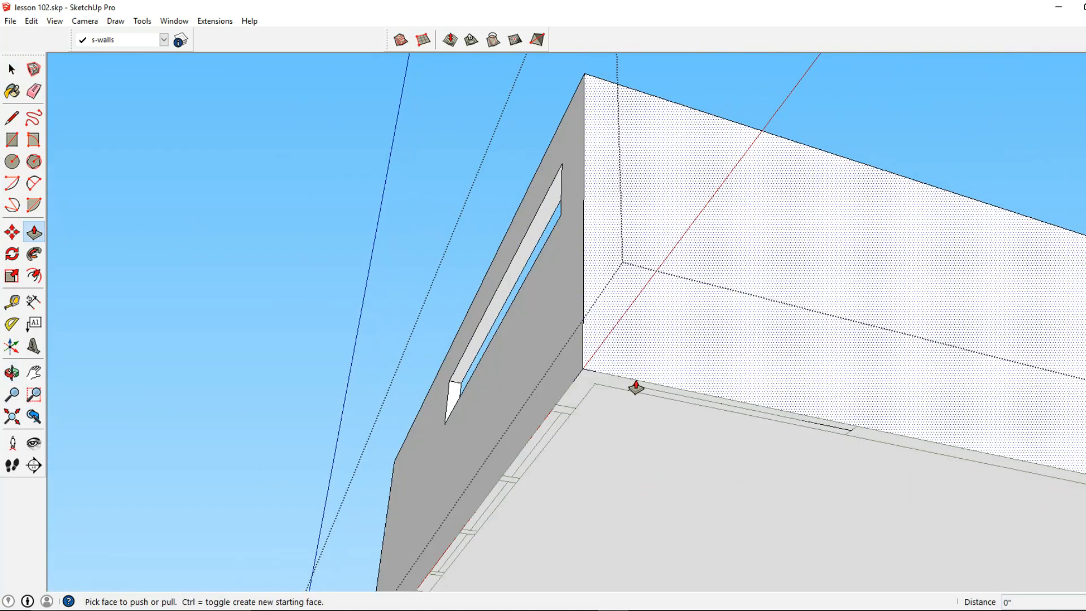
pyautogui.moveTo(589, 263); pyautogui.dragTo(492, 199, button='middle')
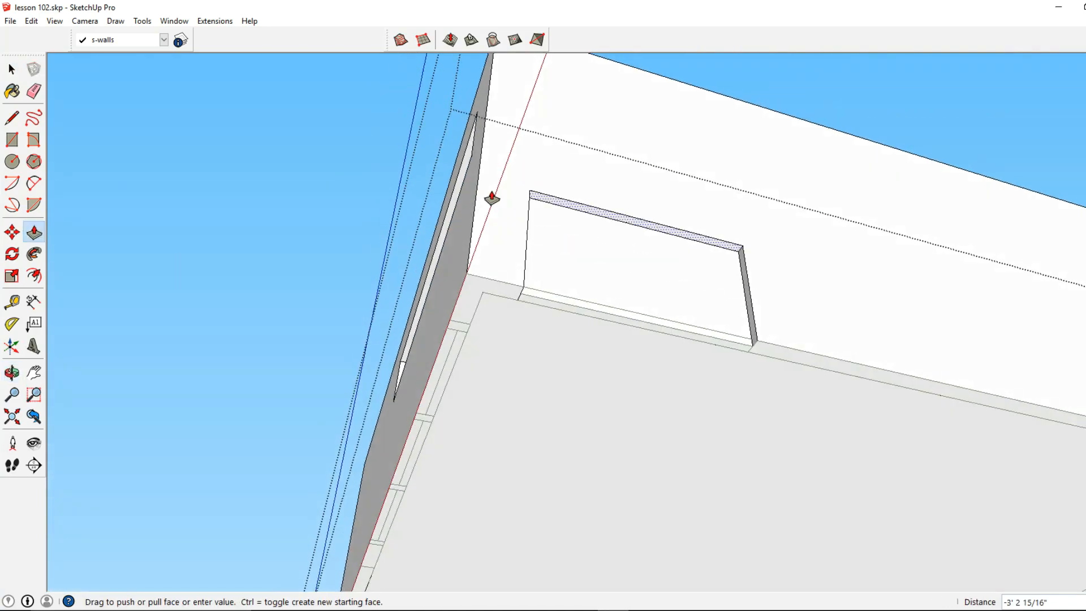
pyautogui.press('Escape')
# Step: Inspect the plan line crossing the window opening in the adjoining wall and hide the 1F layer
pyautogui.click(12, 69)
pyautogui.moveTo(517, 262); pyautogui.dragTo(453, 253, button='middle')
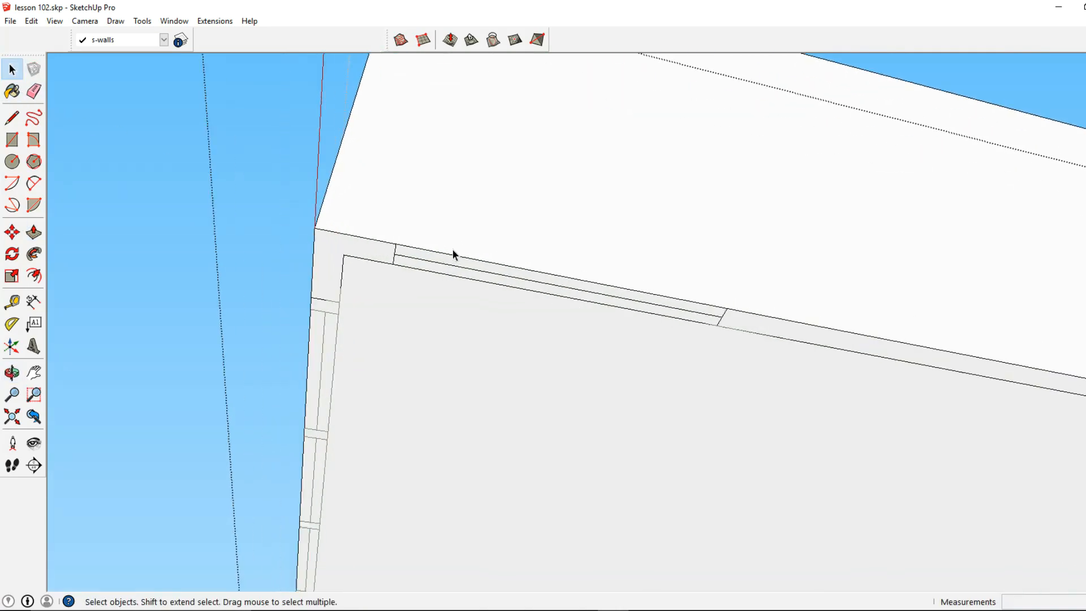
pyautogui.click(440, 263)
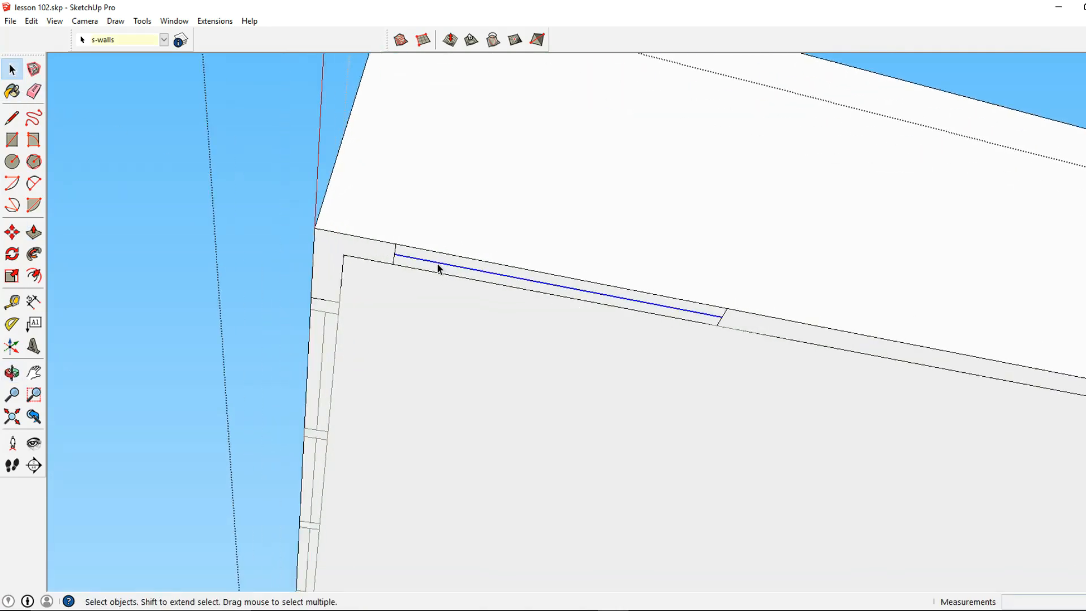
pyautogui.scroll(-4, 443, 271)
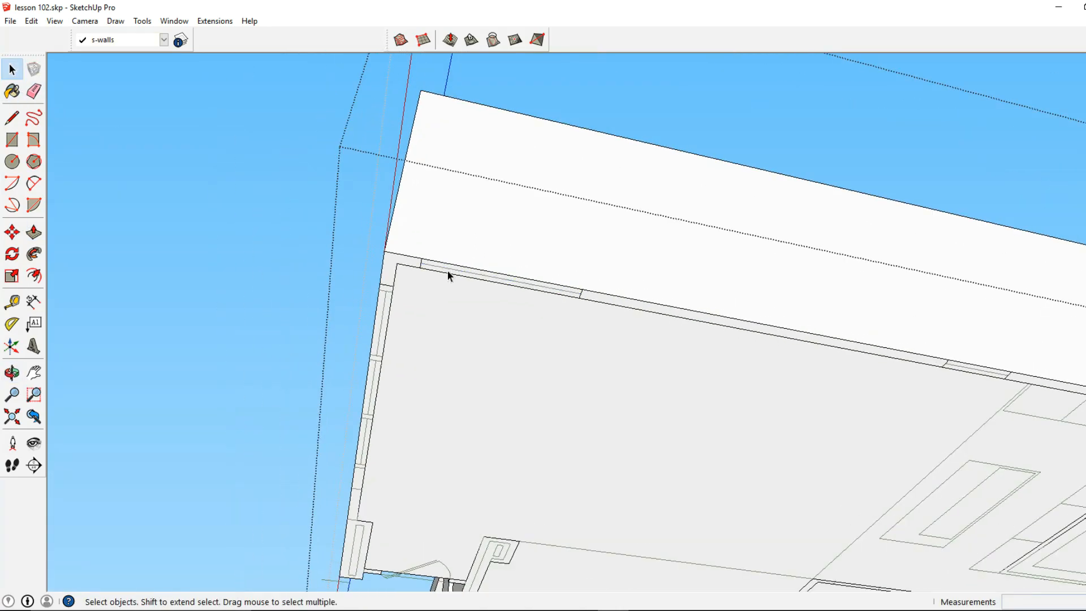
pyautogui.moveTo(367, 255); pyautogui.dragTo(462, 232, button='middle')
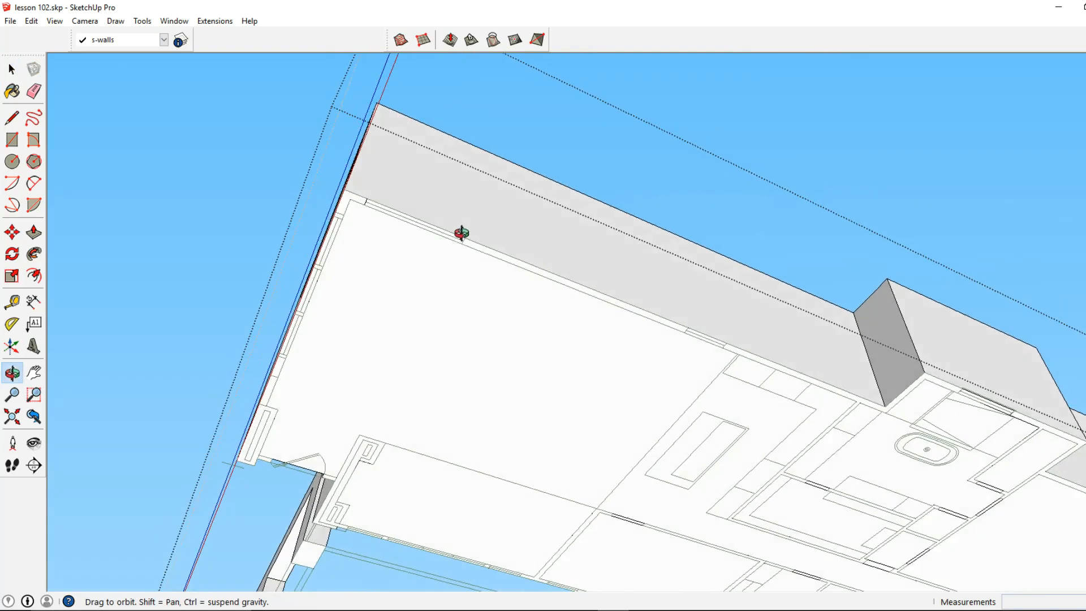
pyautogui.click(180, 40)
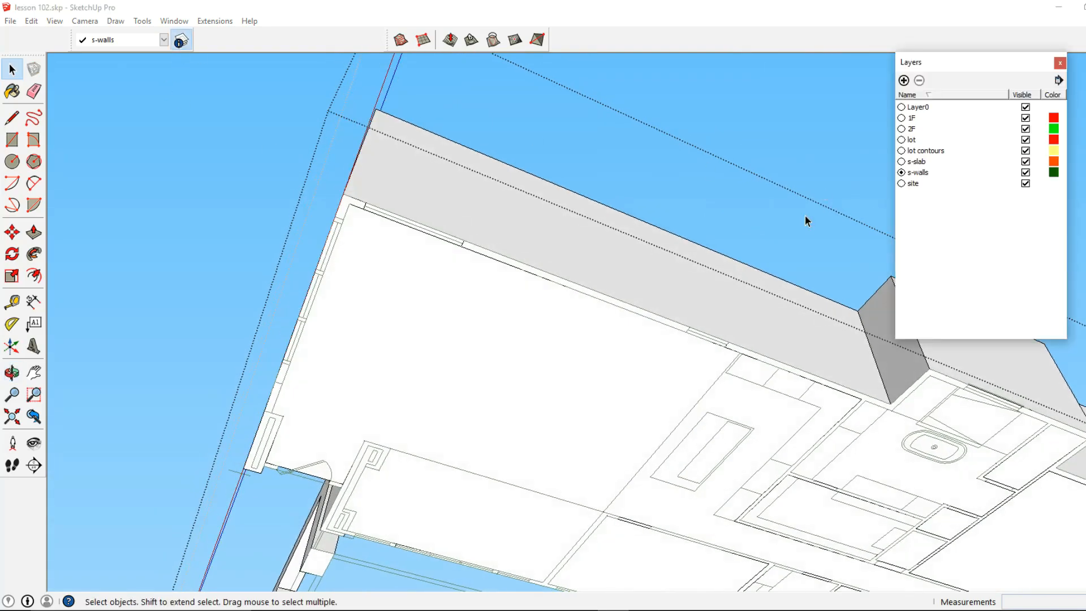
pyautogui.click(1025, 117)
pyautogui.moveTo(815, 339); pyautogui.dragTo(746, 280, button='middle')
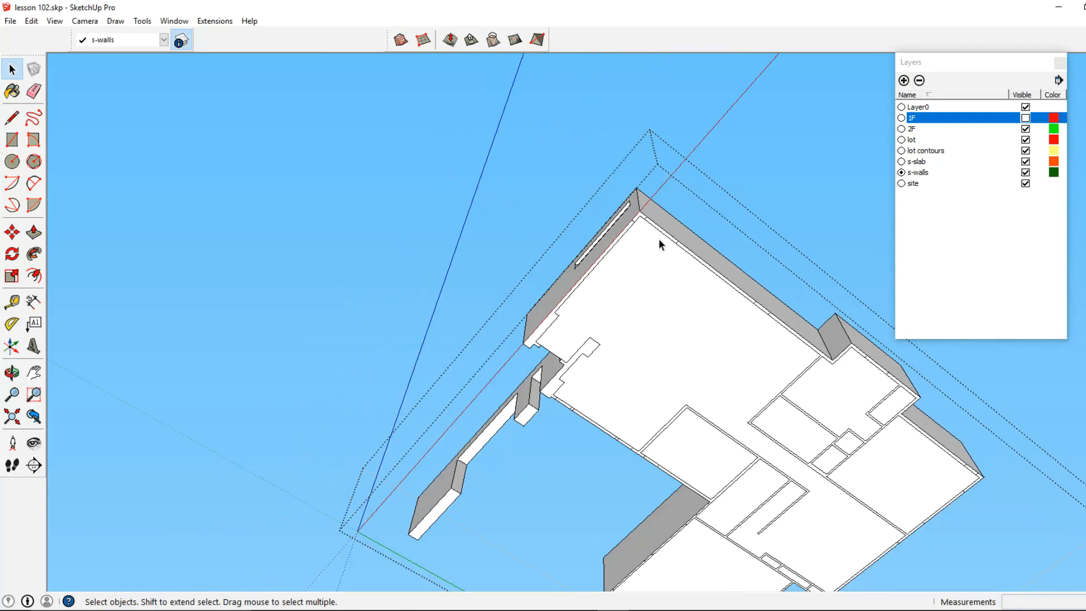
pyautogui.moveTo(659, 239); pyautogui.dragTo(603, 218, button='middle')
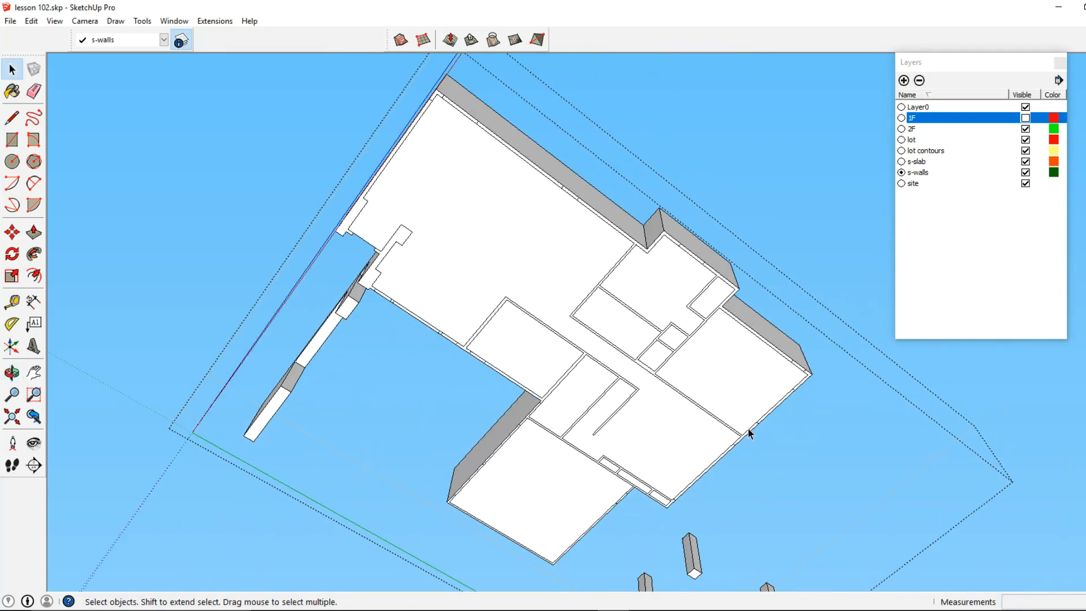
# Step: Compare the wall undersides with the 1F layer shown and hidden, leaving the layer hidden
pyautogui.click(1026, 118)
pyautogui.click(1026, 119)
pyautogui.click(1026, 118)
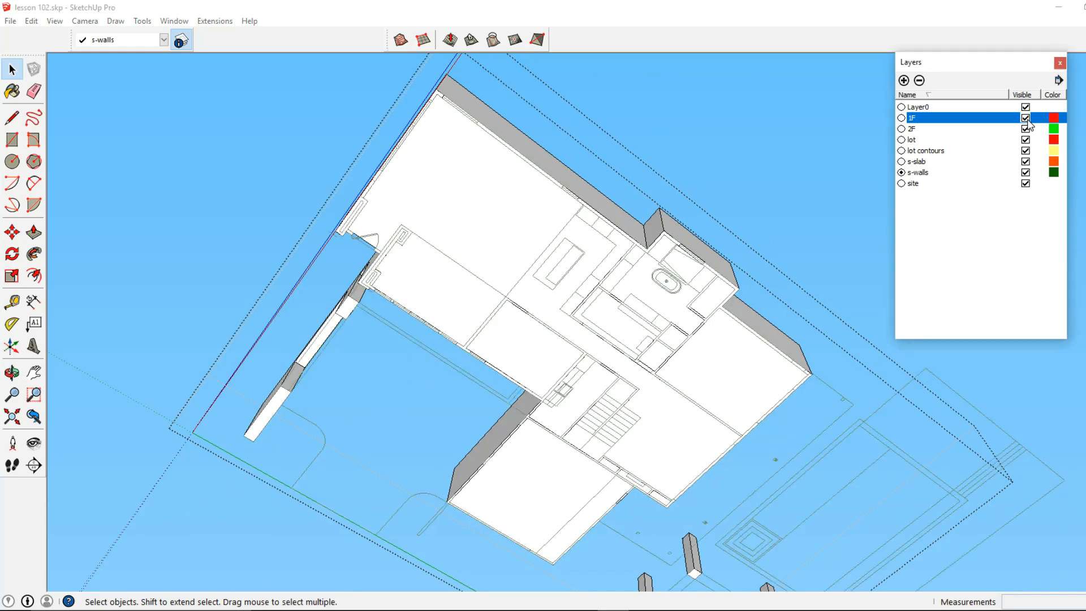
pyautogui.click(1026, 118)
pyautogui.click(1026, 118)
pyautogui.click(1026, 118)
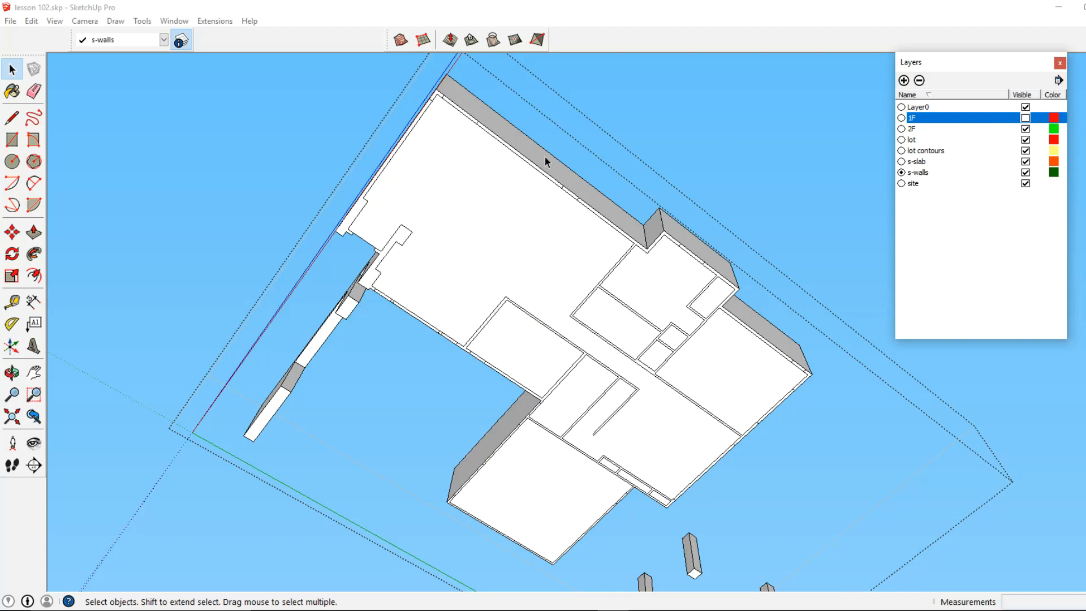
# Step: Push the window opening nearest the corner of the adjoining wall upward and fill its lower part to form the sill
pyautogui.scroll(3, 498, 161)
pyautogui.moveTo(497, 162); pyautogui.dragTo(431, 236, button='middle')
pyautogui.scroll(3, 494, 210)
pyautogui.scroll(-2, 492, 204)
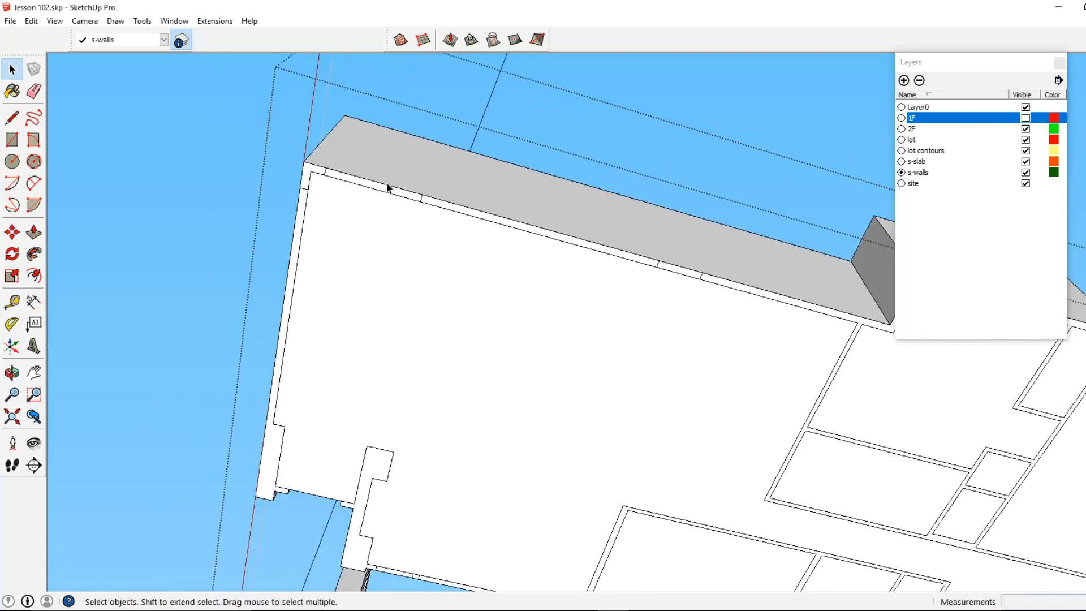
pyautogui.moveTo(388, 187); pyautogui.dragTo(453, 262, button='middle')
pyautogui.scroll(1, 452, 262)
pyautogui.doubleClick(423, 216)
pyautogui.press('p')
pyautogui.moveTo(498, 331); pyautogui.dragTo(511, 314, button='middle')
pyautogui.press('Escape')
pyautogui.moveTo(502, 301); pyautogui.dragTo(462, 164)
pyautogui.moveTo(550, 196); pyautogui.dragTo(497, 249)
pyautogui.moveTo(515, 271); pyautogui.dragTo(533, 286, button='middle')
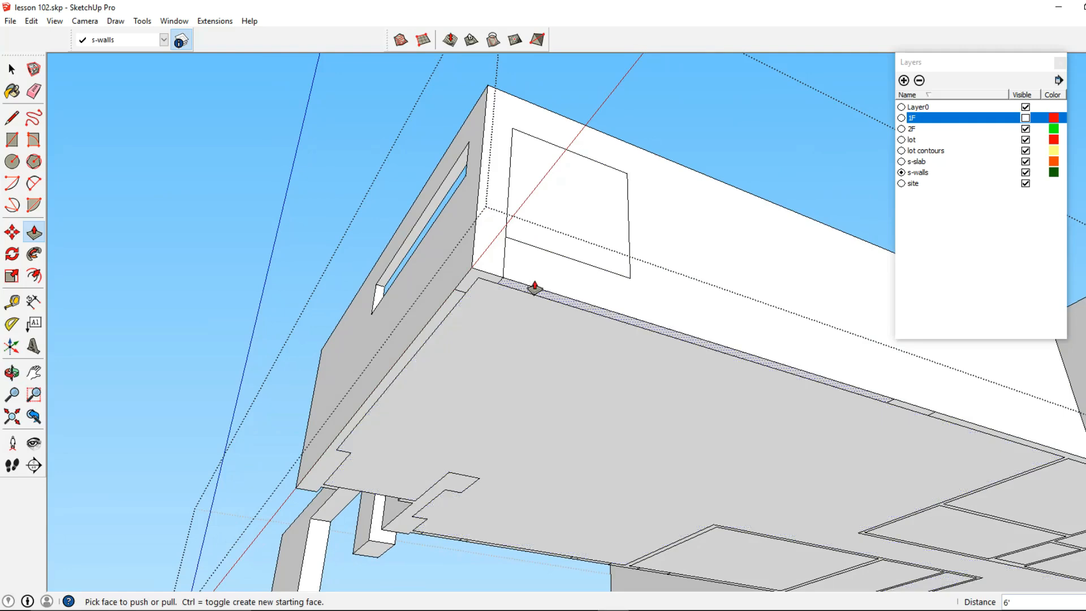
# Step: Push the remaining window panel through the wall to open the window and remove the leftover edge below it
pyautogui.moveTo(613, 207); pyautogui.dragTo(559, 213)
pyautogui.click(12, 69)
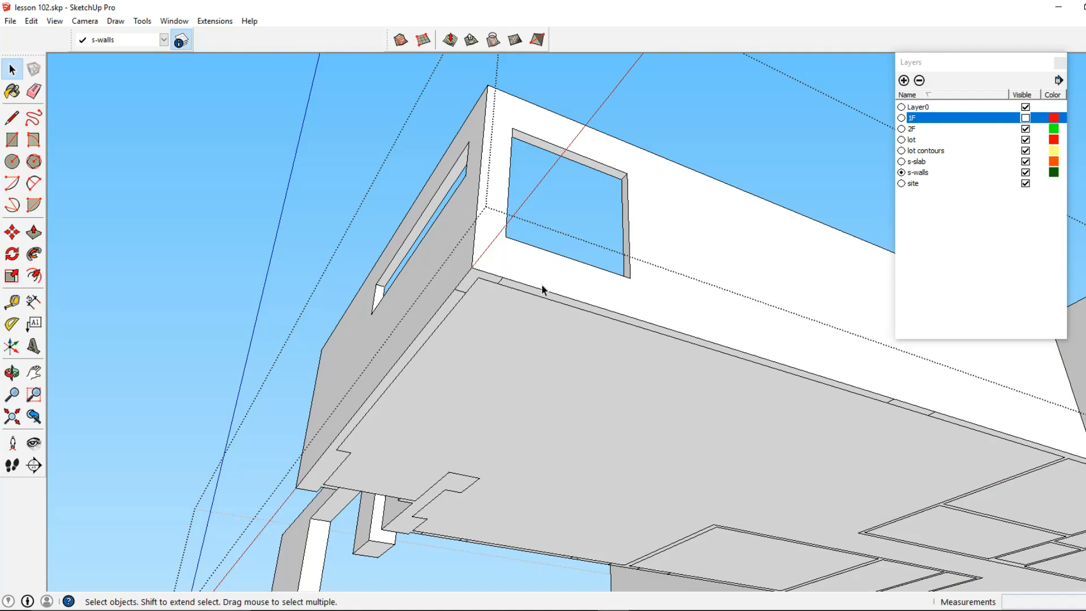
pyautogui.scroll(-3, 529, 281)
pyautogui.moveTo(638, 339); pyautogui.dragTo(511, 285, button='middle')
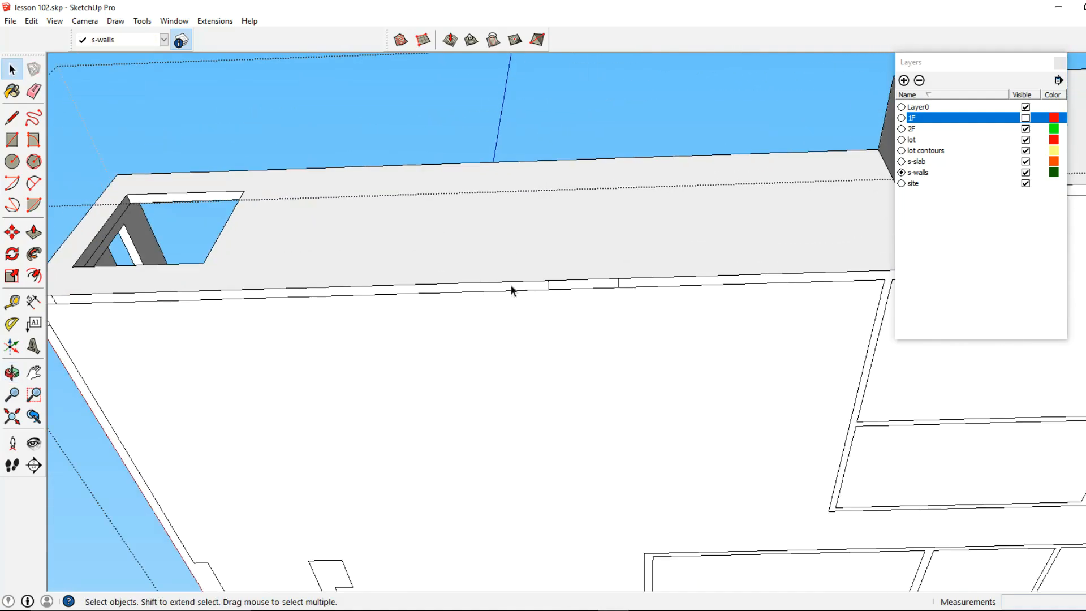
# Step: Push the narrow window opening in the middle of the wall up to the neighbouring window's head height and pull its top face down 5'
pyautogui.click(34, 232)
pyautogui.keyDown('shift'); pyautogui.moveTo(569, 306); pyautogui.dragTo(587, 325, button='middle'); pyautogui.keyUp('shift')
pyautogui.moveTo(582, 306); pyautogui.dragTo(261, 222)
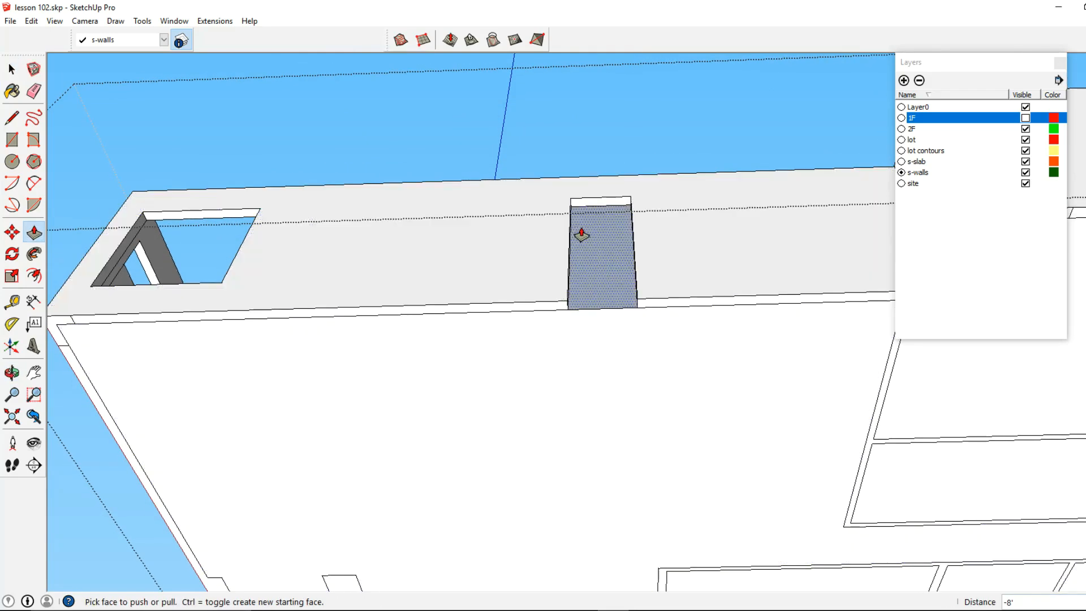
pyautogui.moveTo(588, 213); pyautogui.dragTo(587, 242)
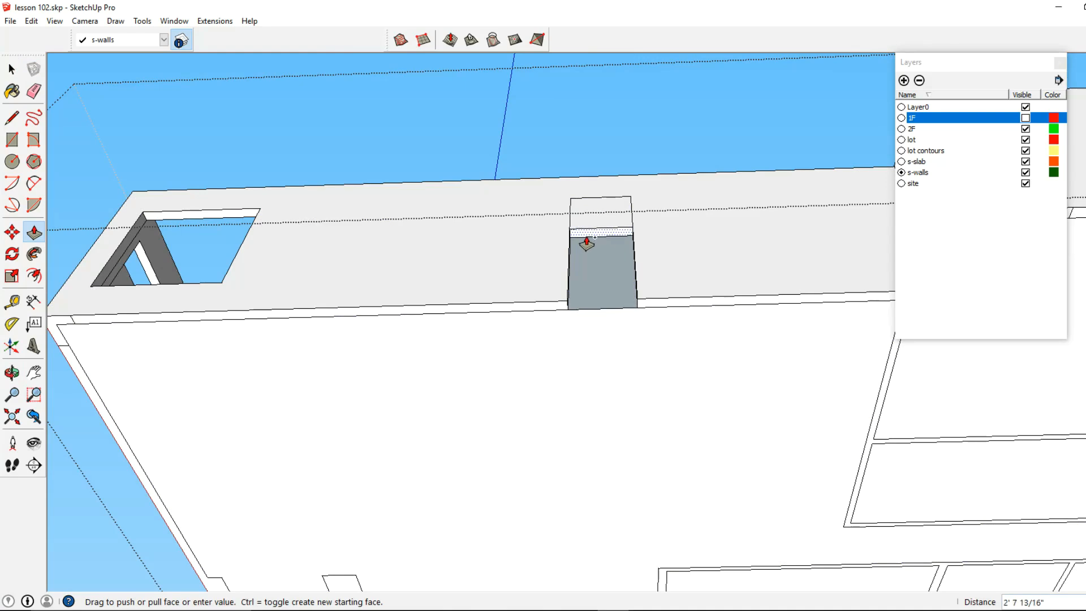
pyautogui.write('5')
pyautogui.press('Return')
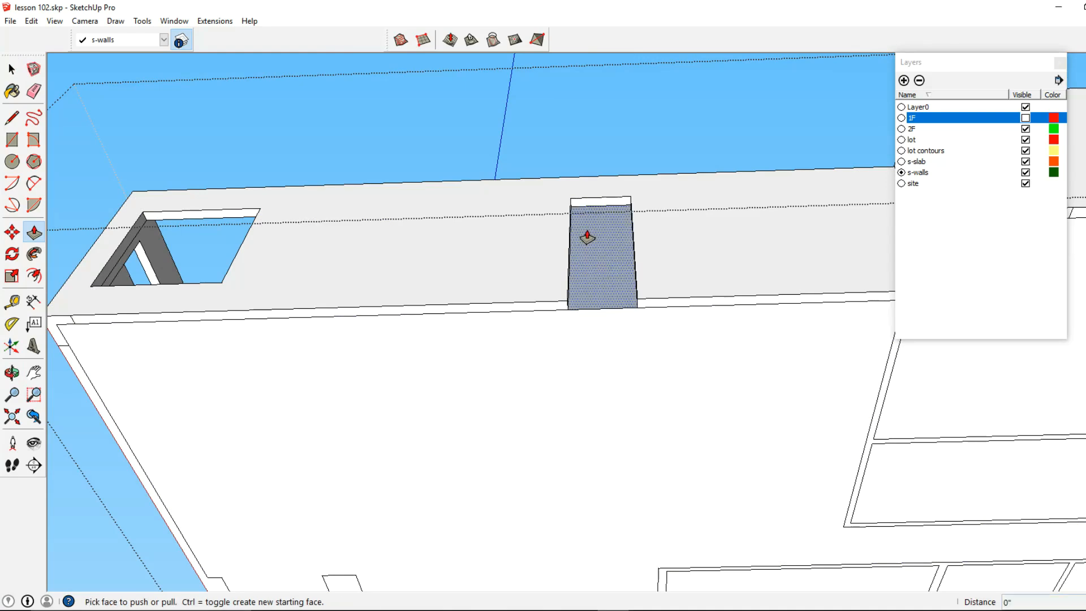
pyautogui.moveTo(589, 215); pyautogui.dragTo(593, 236)
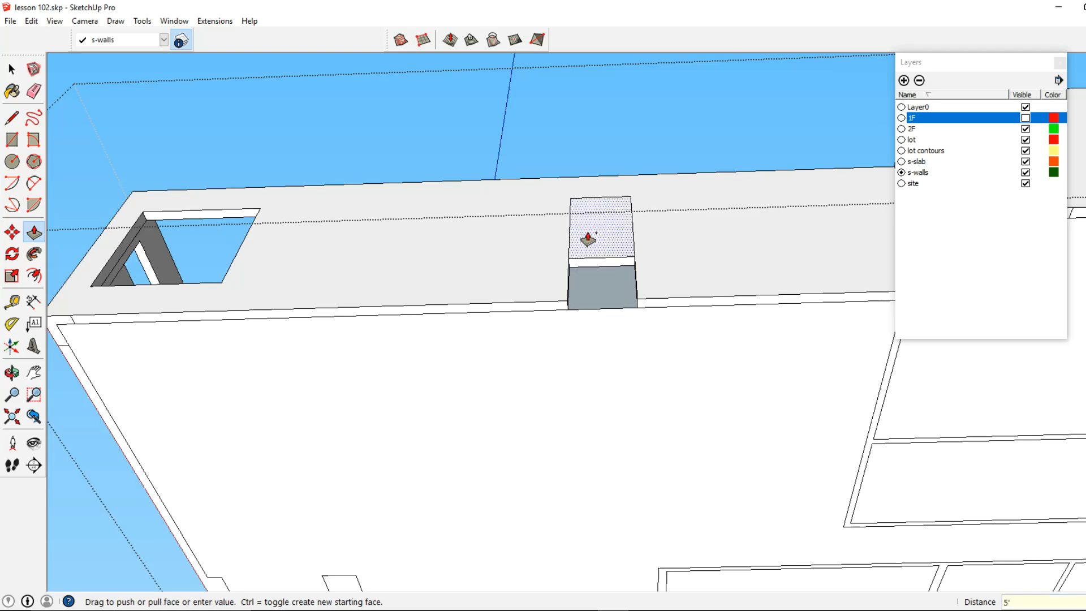
pyautogui.press('Return')
# Step: Fill the recess below the 5' panel as a sill, and push the panel through the wall, clearing the leftover edge
pyautogui.moveTo(585, 237); pyautogui.dragTo(531, 286, button='middle')
pyautogui.moveTo(544, 305); pyautogui.dragTo(625, 256)
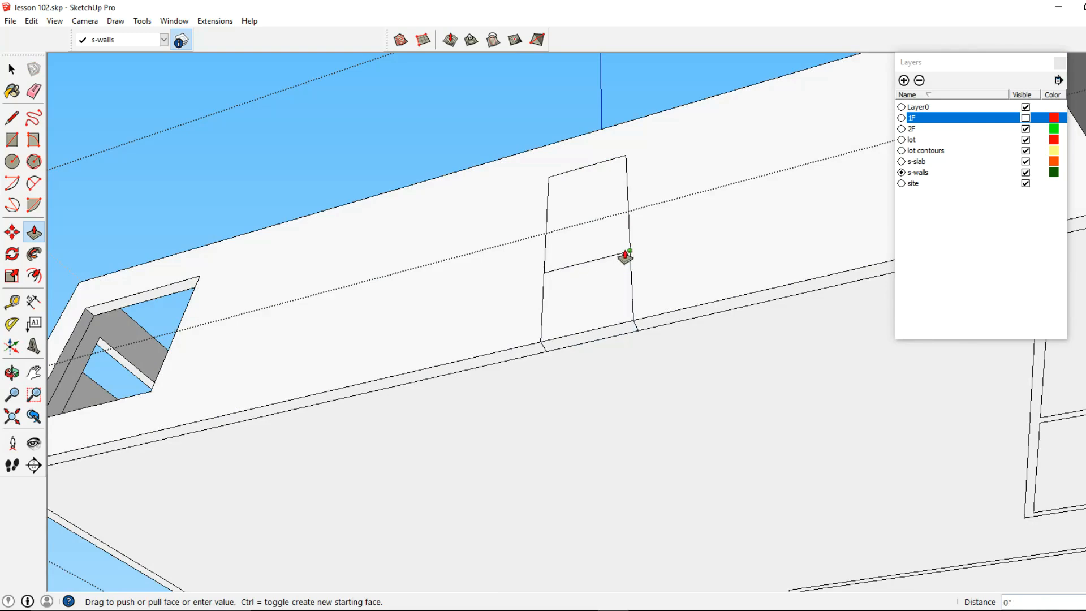
pyautogui.click(629, 253)
pyautogui.click(564, 217)
pyautogui.click(605, 220)
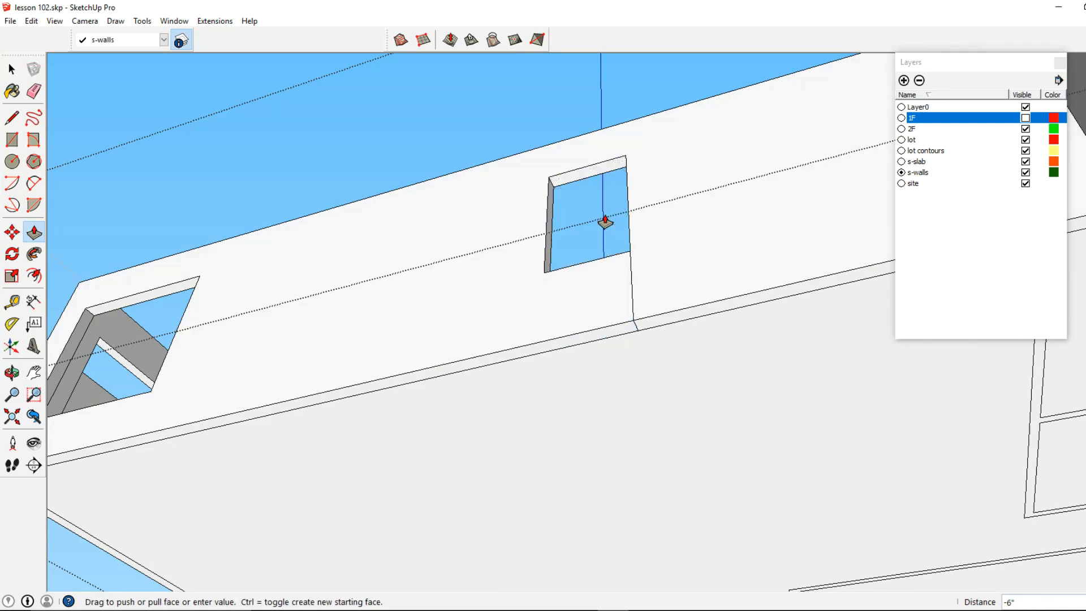
pyautogui.press('space')
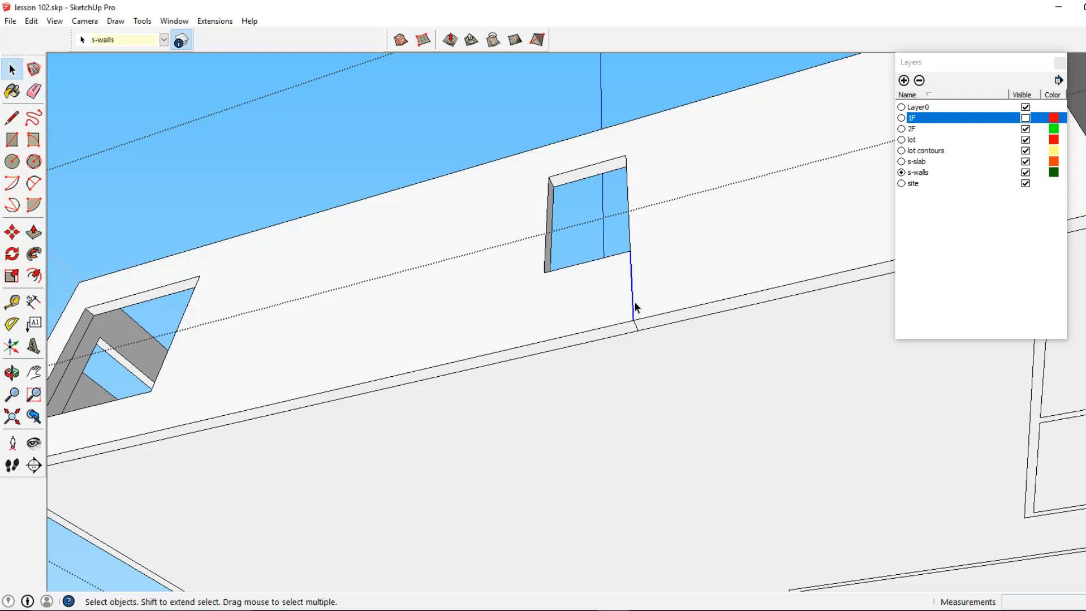
# Step: Show the 1F layer again to reveal the plan linework at the projecting wall
pyautogui.scroll(-3, 639, 301)
pyautogui.moveTo(694, 317)
pyautogui.mouseDown(button='middle')
pyautogui.moveTo(356, 388)
pyautogui.moveTo(650, 386)
pyautogui.moveTo(478, 367)
pyautogui.moveTo(461, 276)
pyautogui.mouseUp(button='middle')
pyautogui.click(488, 235)
pyautogui.moveTo(488, 235)
pyautogui.mouseDown(button='middle')
pyautogui.moveTo(497, 283)
pyautogui.moveTo(521, 271)
pyautogui.mouseUp(button='middle')
pyautogui.click(1026, 118)
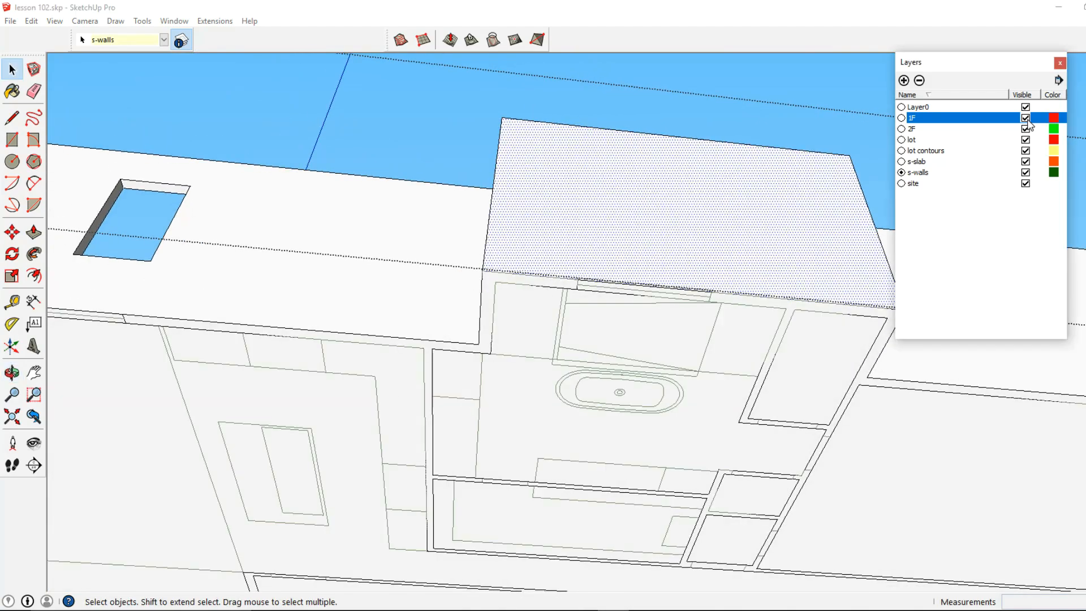
pyautogui.moveTo(569, 350)
pyautogui.mouseDown(button='middle')
pyautogui.moveTo(555, 311)
pyautogui.moveTo(498, 283)
pyautogui.moveTo(545, 233)
pyautogui.mouseUp(button='middle')
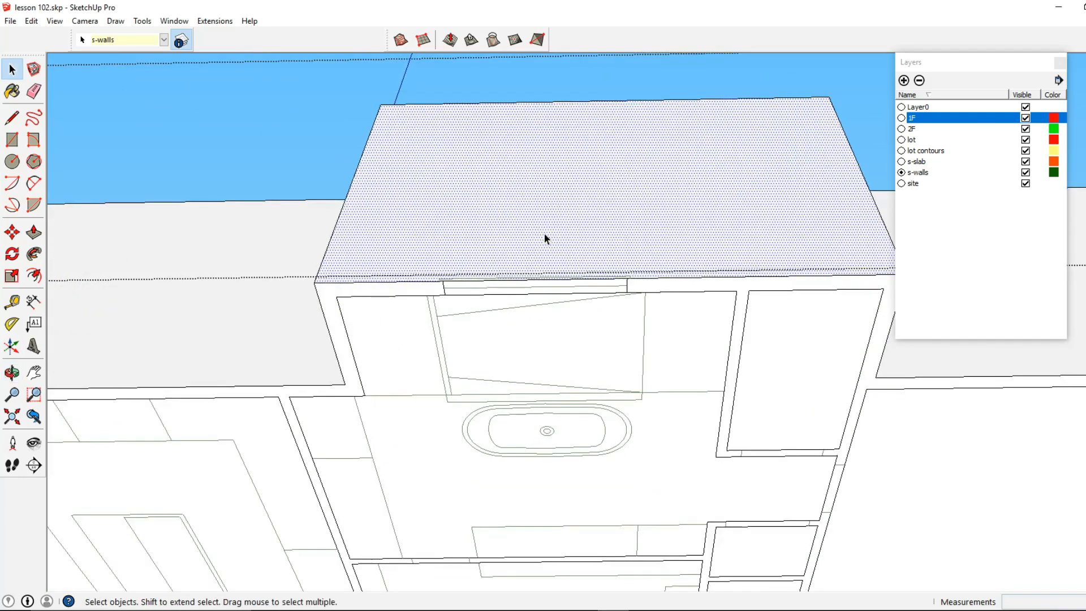
# Step: Push the wide window opening in the projecting wall upward and pull its top face back down 2'
pyautogui.click(34, 231)
pyautogui.moveTo(453, 294); pyautogui.dragTo(450, 311, button='middle')
pyautogui.press('Escape')
pyautogui.moveTo(470, 319); pyautogui.dragTo(531, 171)
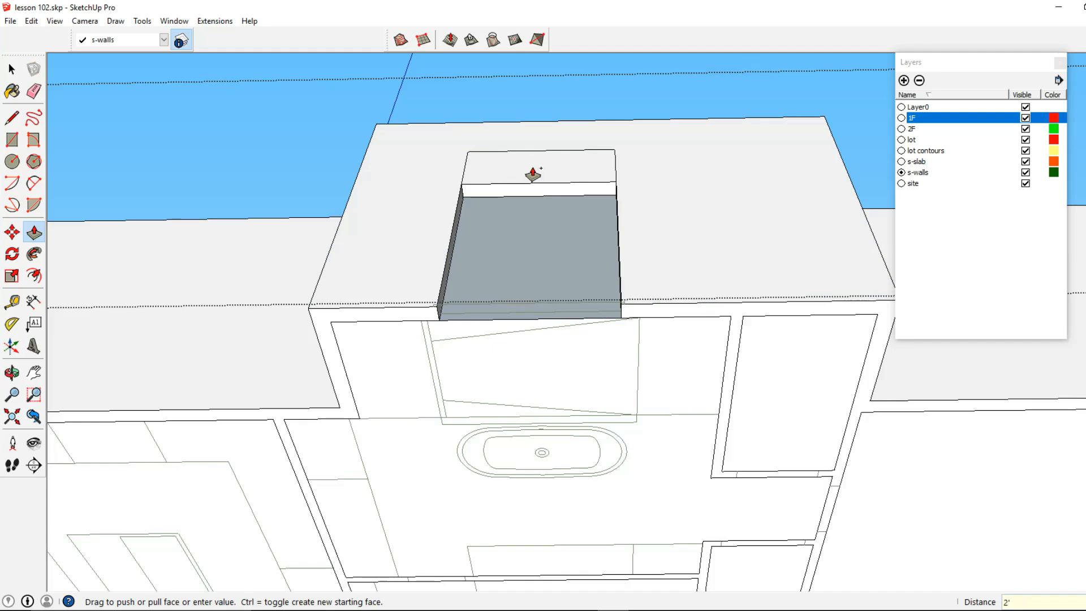
# Step: Fill the recess below the 2' panel flush with the projecting wall and push the panel through to open the window
pyautogui.moveTo(456, 211); pyautogui.dragTo(613, 187)
pyautogui.moveTo(613, 186)
pyautogui.mouseDown(button='middle')
pyautogui.moveTo(511, 295)
pyautogui.moveTo(460, 235)
pyautogui.mouseUp(button='middle')
pyautogui.moveTo(463, 232); pyautogui.dragTo(532, 226)
pyautogui.press('space')
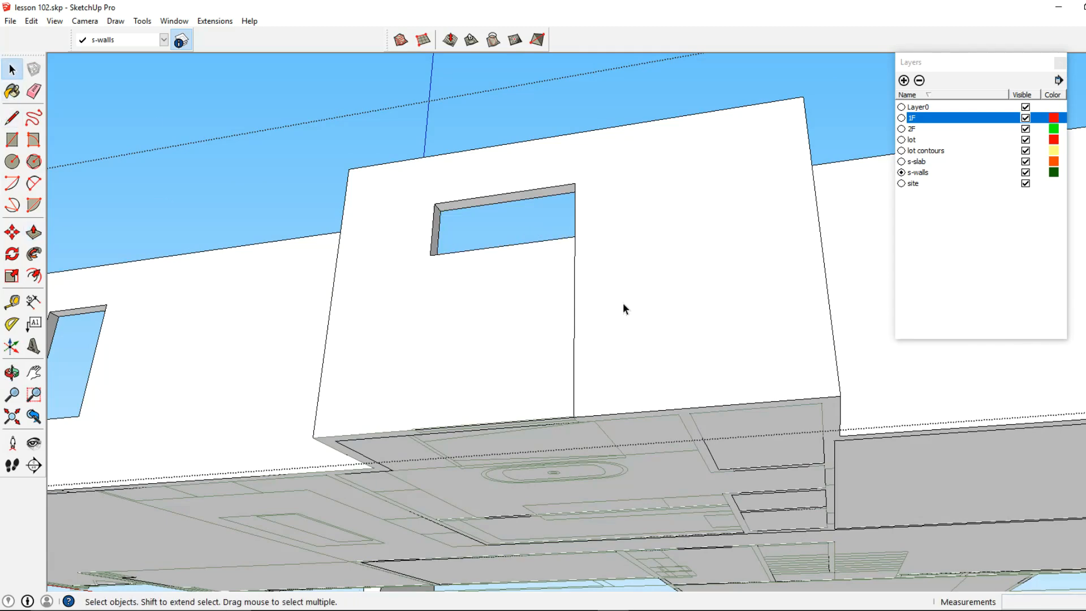
# Step: Push the narrow window opening near the outer corner of the next wall up 8' and pull its top face down 6'
pyautogui.moveTo(575, 319); pyautogui.dragTo(287, 198, button='middle')
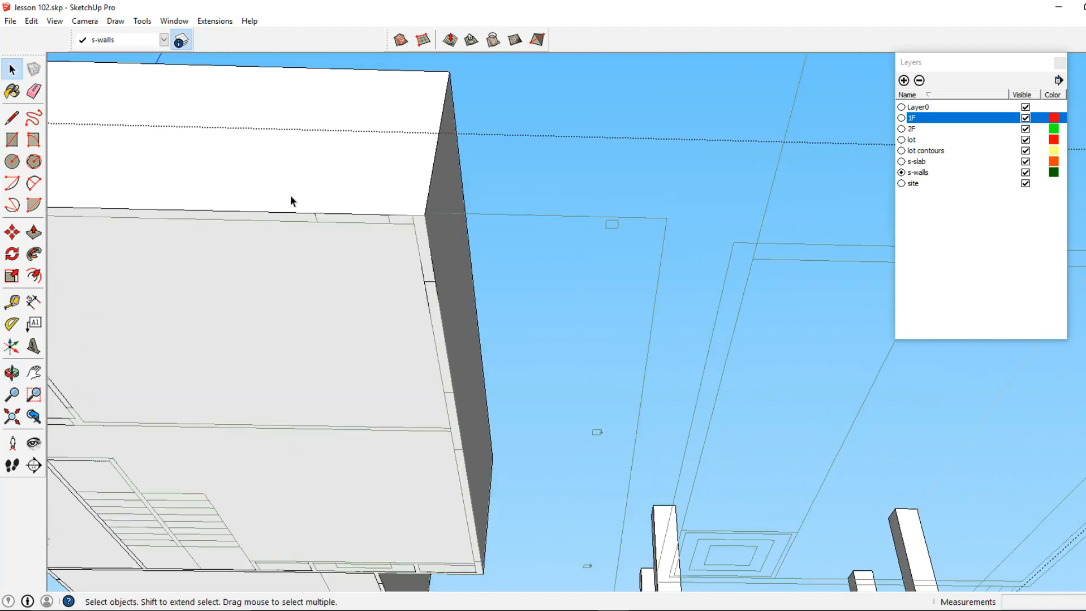
pyautogui.click(34, 232)
pyautogui.moveTo(317, 265); pyautogui.dragTo(482, 271, button='middle')
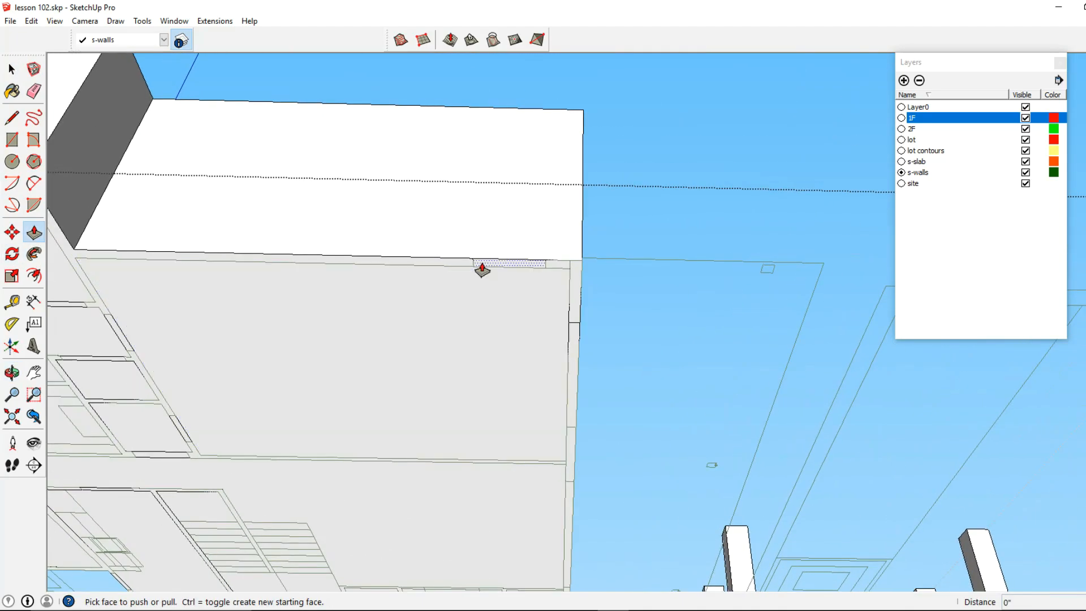
pyautogui.moveTo(482, 270); pyautogui.dragTo(483, 257)
pyautogui.write("8'")
pyautogui.press('Return')
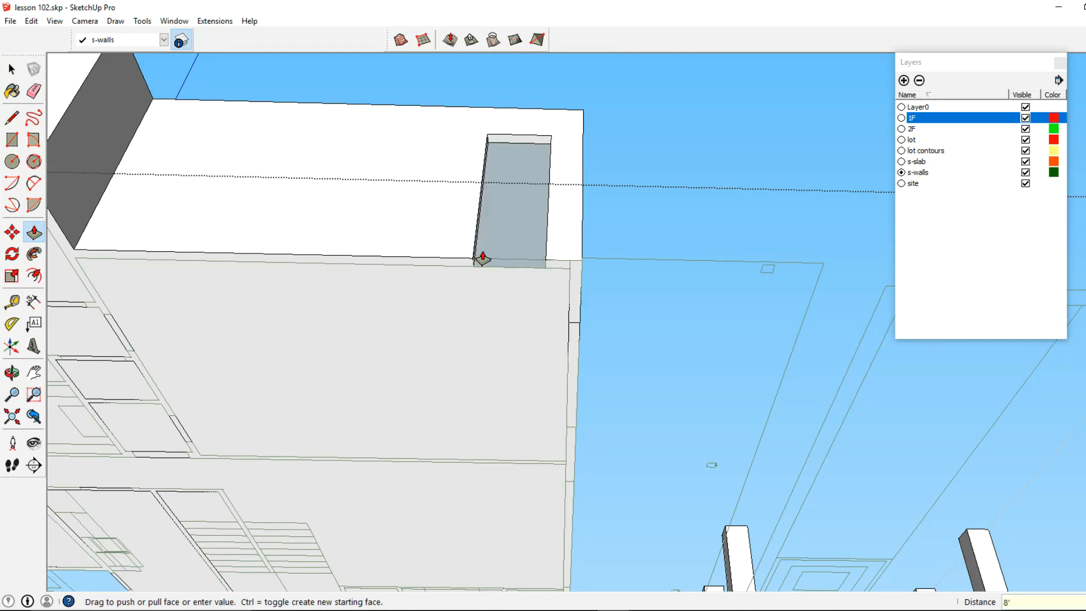
pyautogui.moveTo(508, 146); pyautogui.dragTo(509, 169)
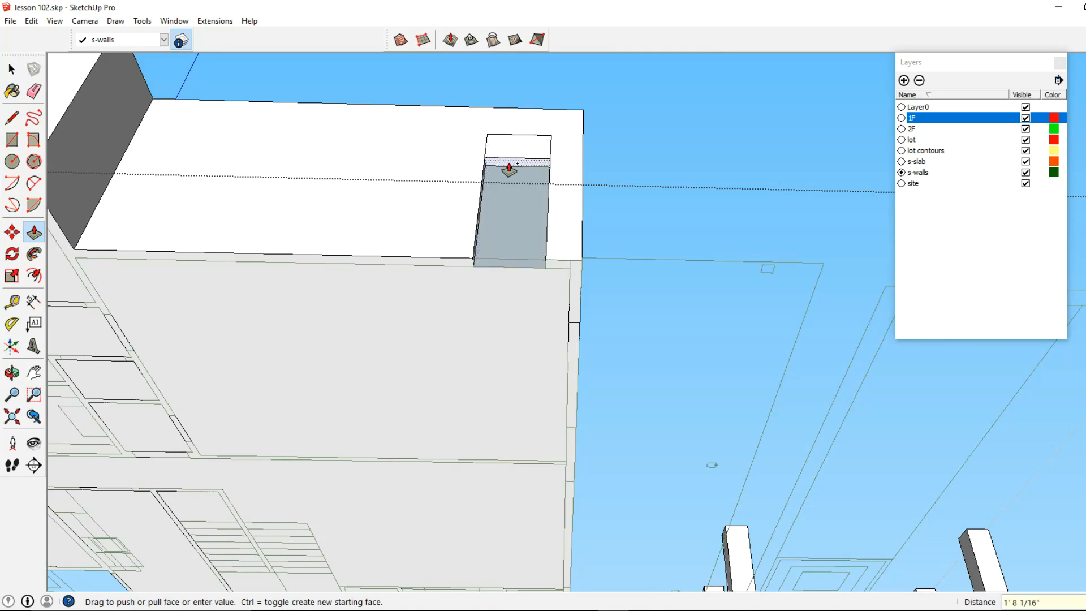
pyautogui.write("6'")
pyautogui.press('Return')
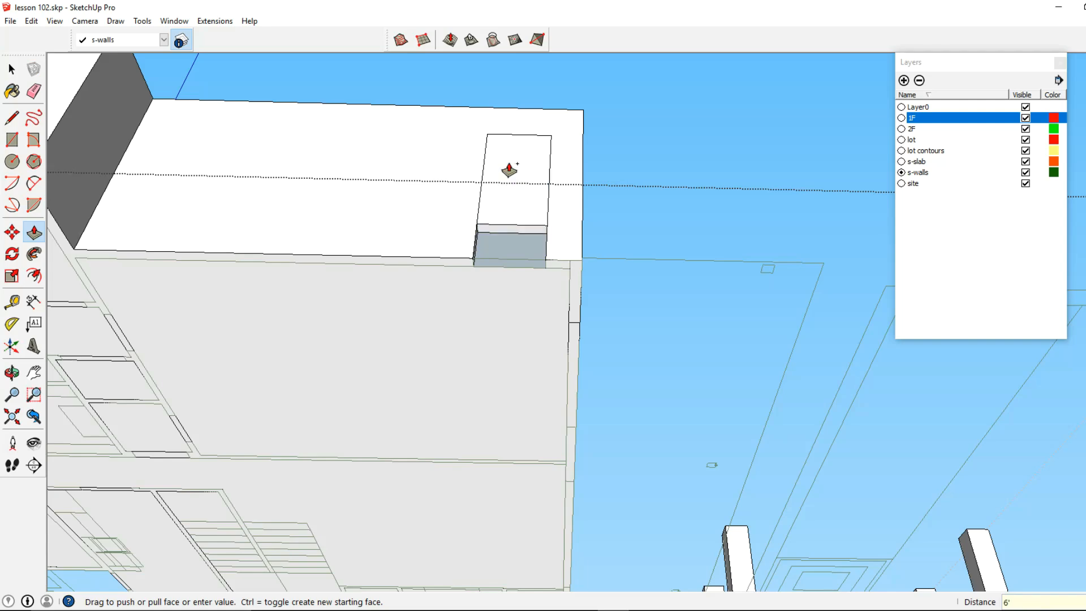
# Step: Fill the recess below the 6' panel and push the panel through the wall to open the corner window
pyautogui.scroll(-10, 509, 170)
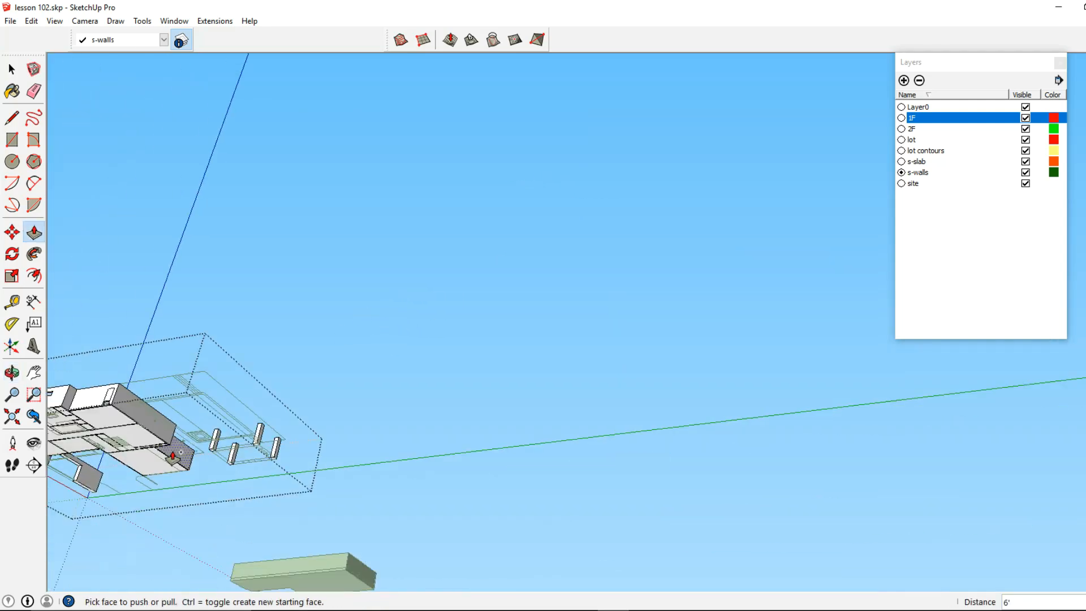
pyautogui.scroll(10, 334, 404)
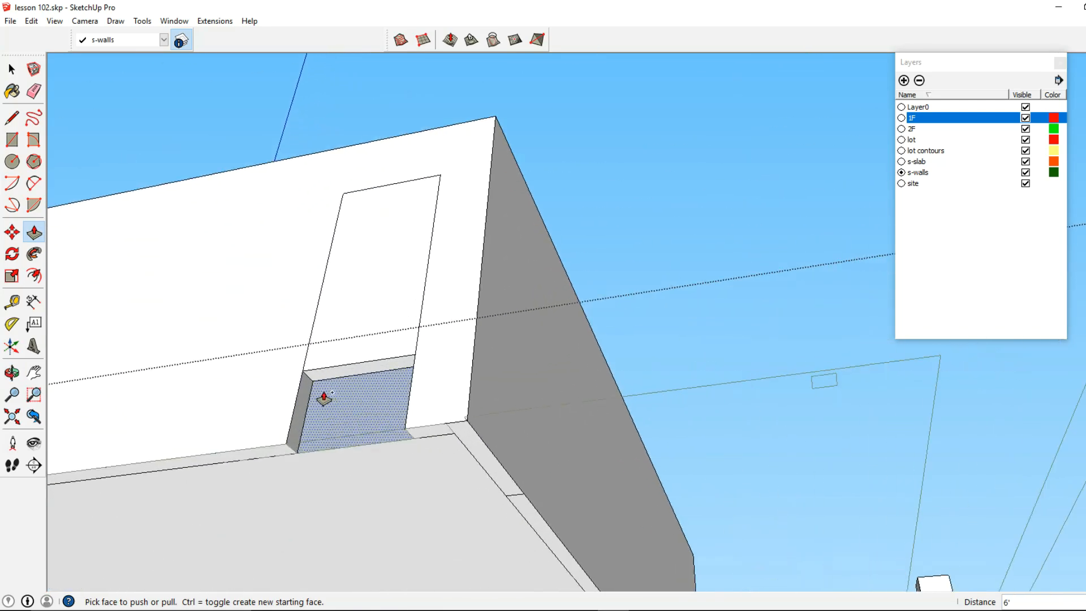
pyautogui.moveTo(304, 394); pyautogui.dragTo(413, 359)
pyautogui.moveTo(364, 246); pyautogui.dragTo(371, 304)
# Step: Push the wide door opening near the outer end of the opposite wall up 8' and delete its remaining back face
pyautogui.moveTo(372, 303); pyautogui.dragTo(337, 341, button='middle')
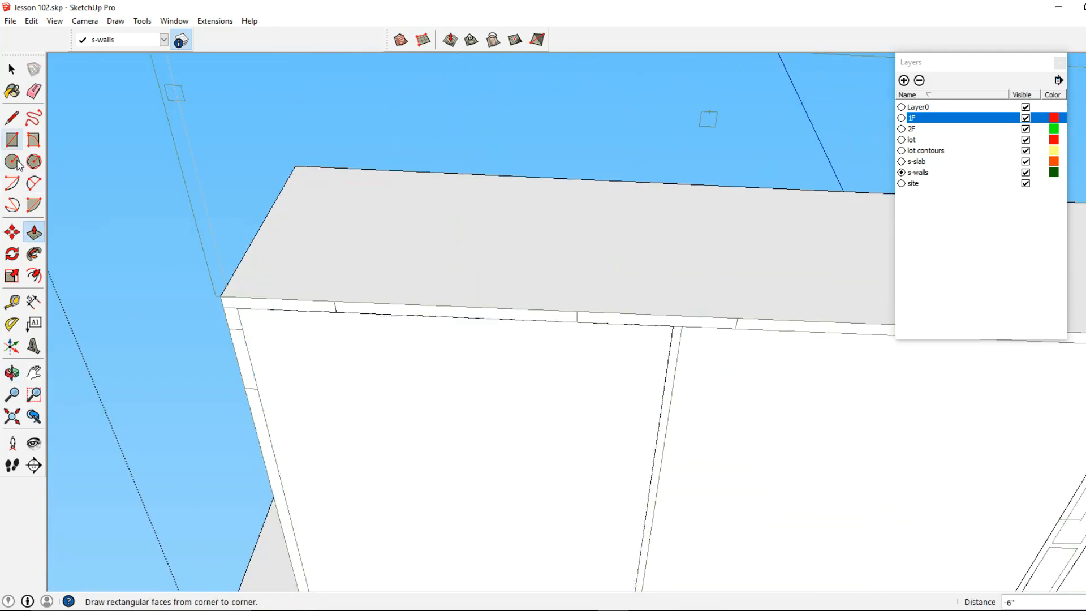
pyautogui.click(33, 233)
pyautogui.moveTo(354, 315); pyautogui.dragTo(362, 296)
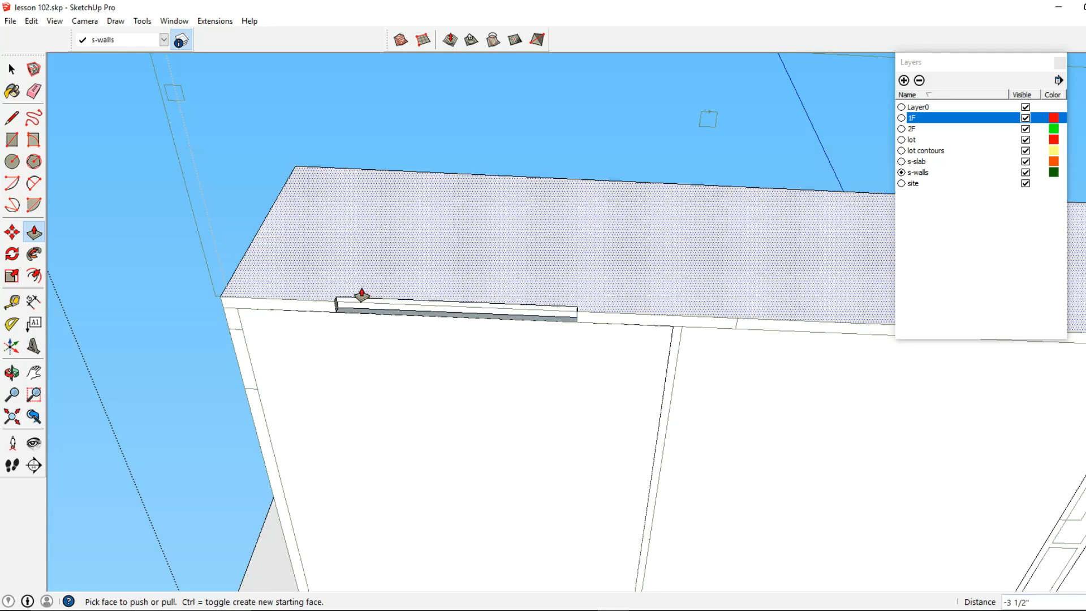
pyautogui.write("8'")
pyautogui.press('Return')
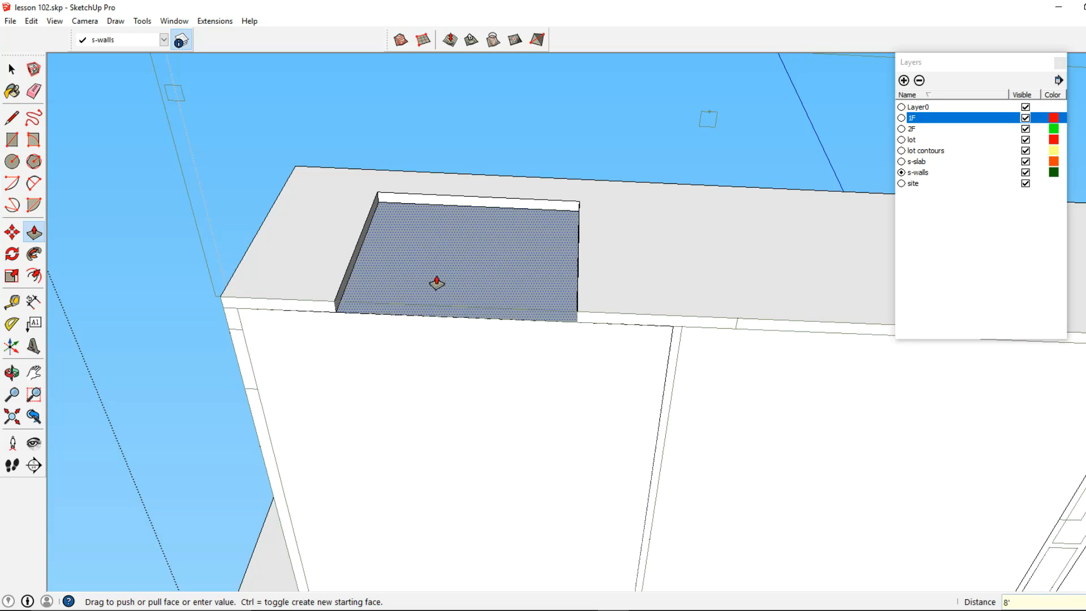
pyautogui.click(12, 69)
pyautogui.moveTo(505, 294); pyautogui.dragTo(452, 292, button='middle')
pyautogui.click(461, 289)
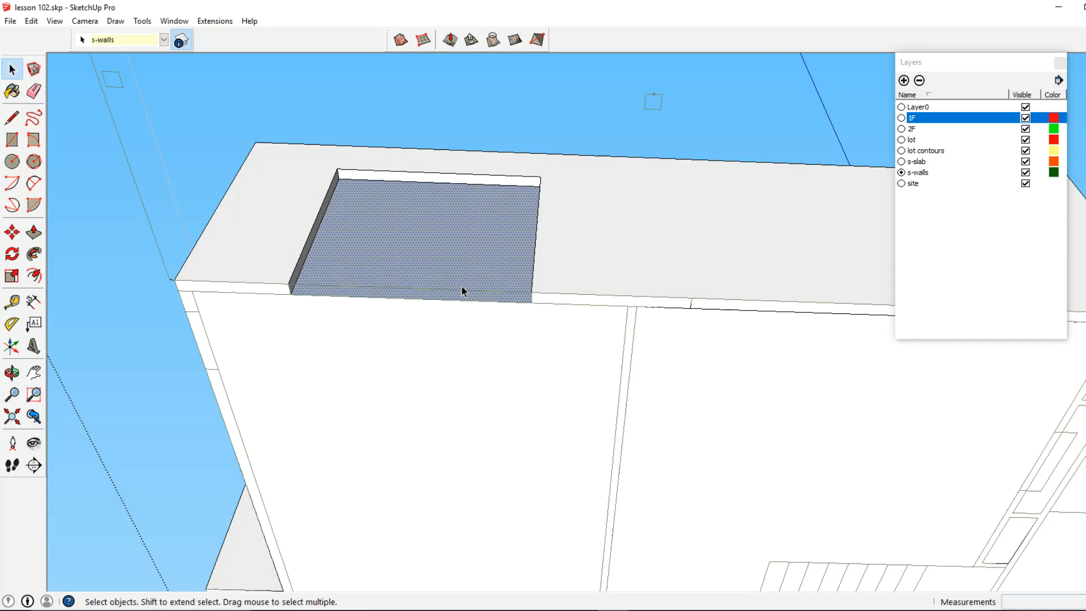
pyautogui.press('Delete')
# Step: Push the adjacent wide opening up to the same head height and delete its remaining back face
pyautogui.keyDown('shift'); pyautogui.moveTo(674, 314); pyautogui.dragTo(447, 276, button='middle'); pyautogui.keyUp('shift')
pyautogui.click(33, 232)
pyautogui.moveTo(283, 246); pyautogui.dragTo(351, 261, button='middle')
pyautogui.moveTo(357, 263); pyautogui.dragTo(262, 160)
pyautogui.press('space')
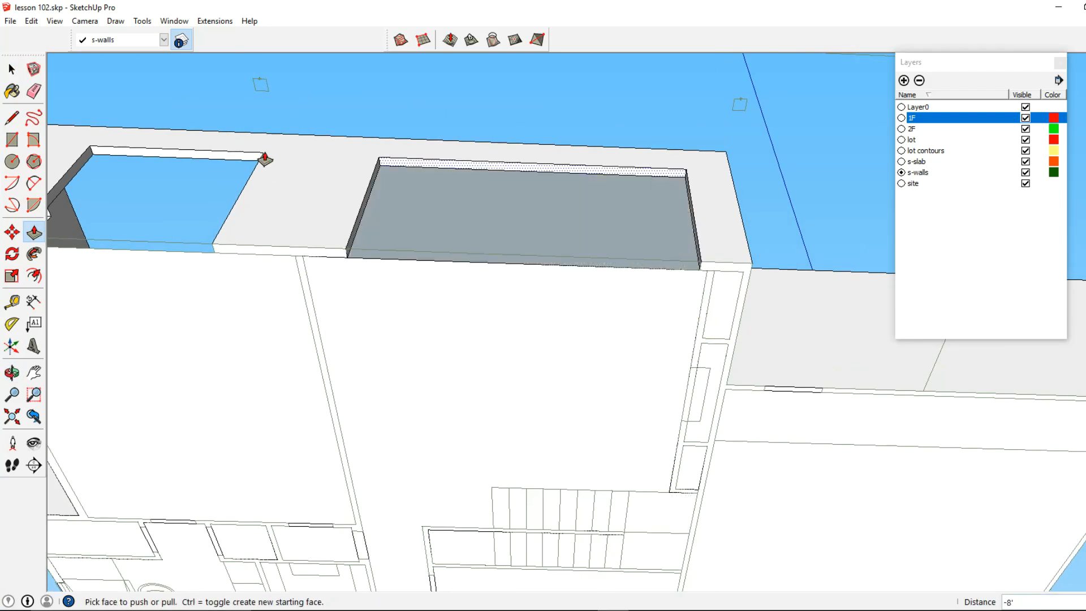
pyautogui.click(436, 203)
pyautogui.press('Delete')
# Step: Push the narrow door opening beside the inner corner of the recessed wall up 8' and delete its back face
pyautogui.moveTo(436, 203); pyautogui.dragTo(552, 304, button='middle')
pyautogui.scroll(2, 728, 331)
pyautogui.keyDown('shift'); pyautogui.moveTo(727, 332); pyautogui.dragTo(486, 301, button='middle'); pyautogui.keyUp('shift')
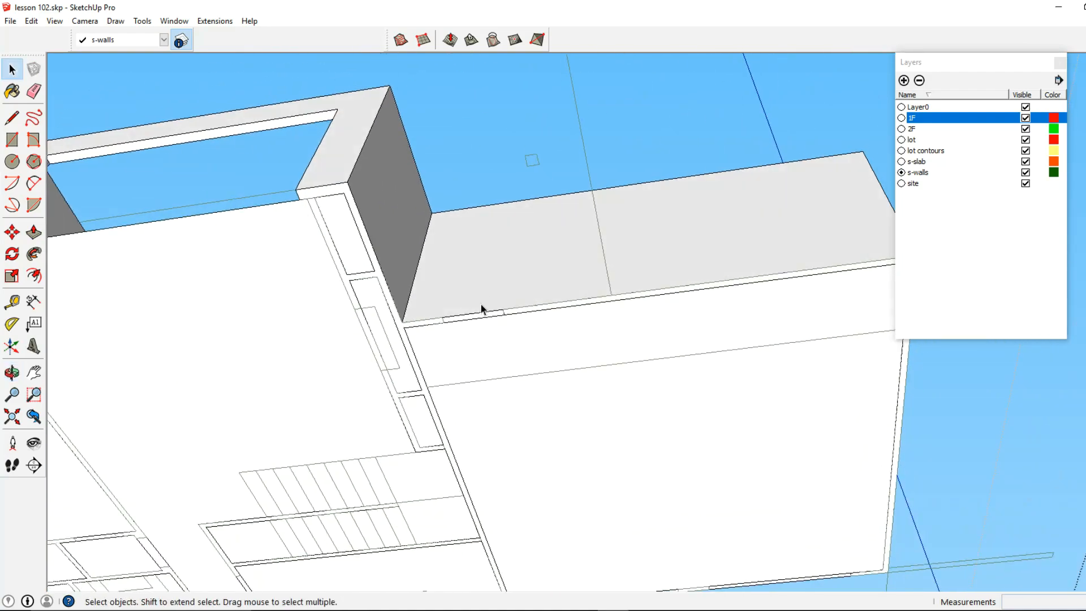
pyautogui.scroll(2, 481, 304)
pyautogui.click(34, 232)
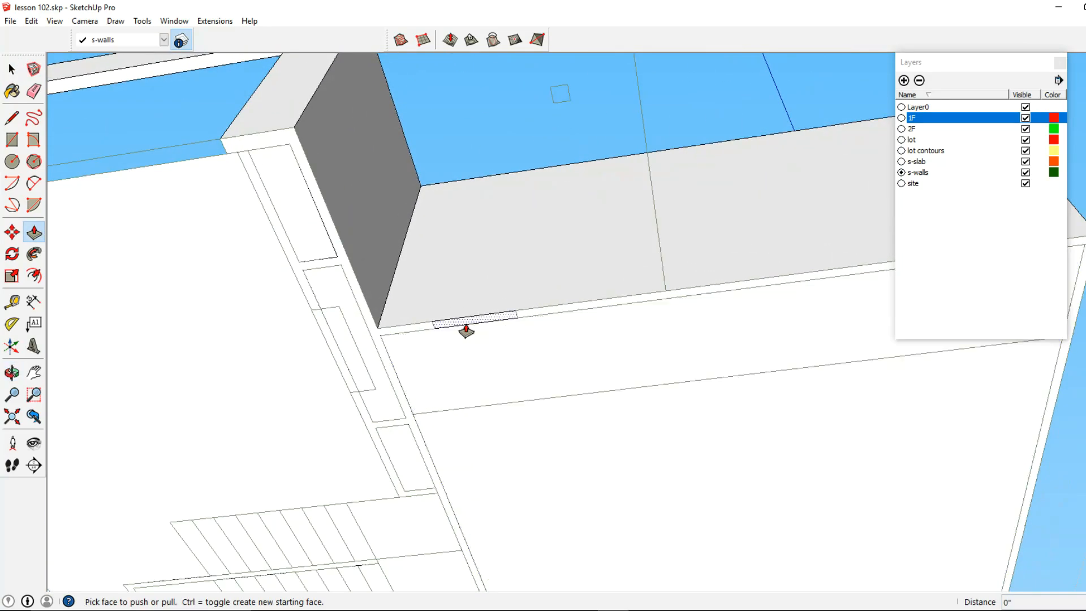
pyautogui.moveTo(467, 326); pyautogui.dragTo(479, 305)
pyautogui.write("8'")
pyautogui.press('Return')
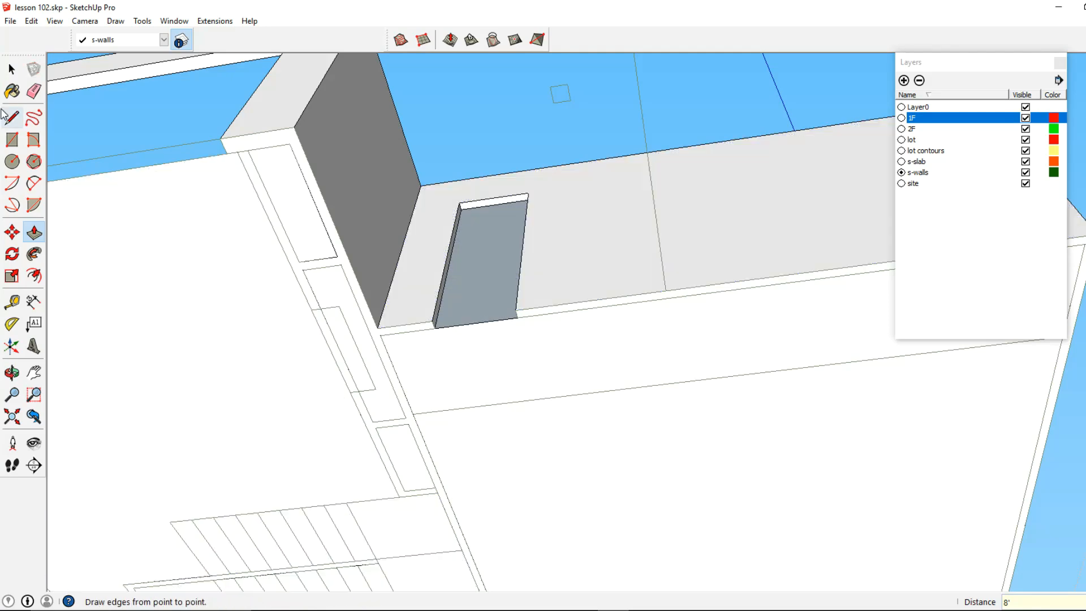
pyautogui.click(12, 70)
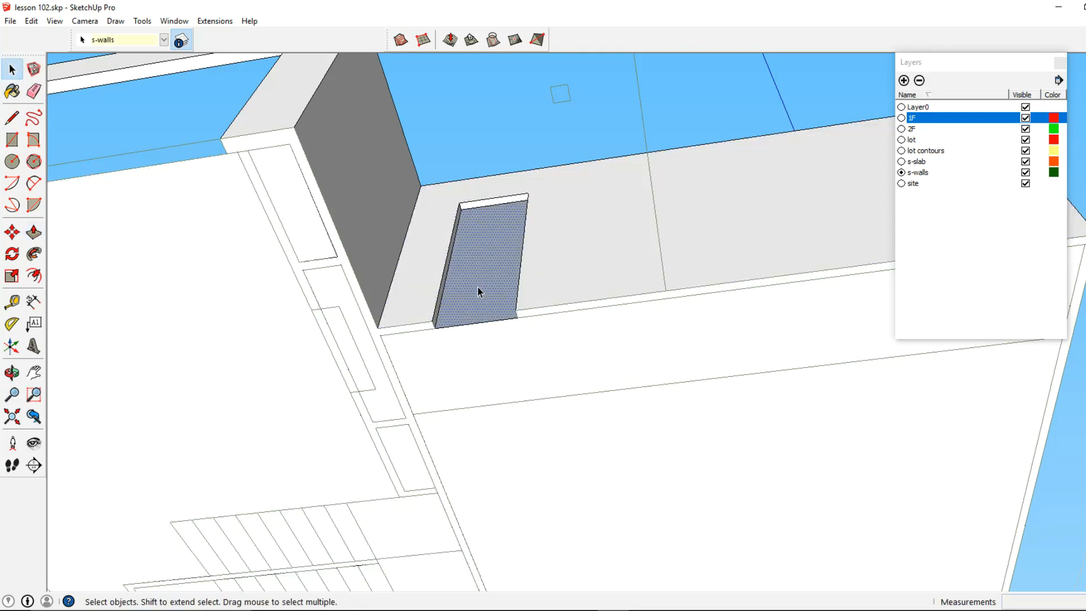
pyautogui.click(477, 286)
pyautogui.press('Delete')
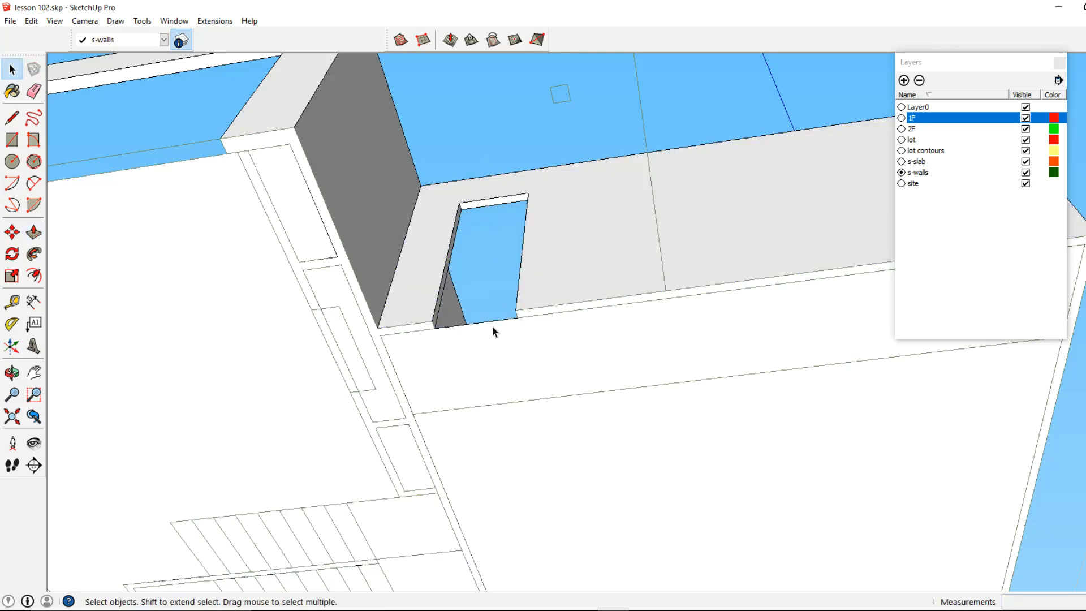
pyautogui.moveTo(583, 286)
pyautogui.mouseDown(button='middle')
pyautogui.moveTo(485, 303)
pyautogui.moveTo(623, 308)
pyautogui.moveTo(464, 311)
pyautogui.moveTo(392, 457)
pyautogui.moveTo(351, 430)
pyautogui.mouseUp(button='middle')
pyautogui.click(12, 117)
pyautogui.moveTo(498, 254); pyautogui.dragTo(445, 295, button='middle')
pyautogui.click(417, 299)
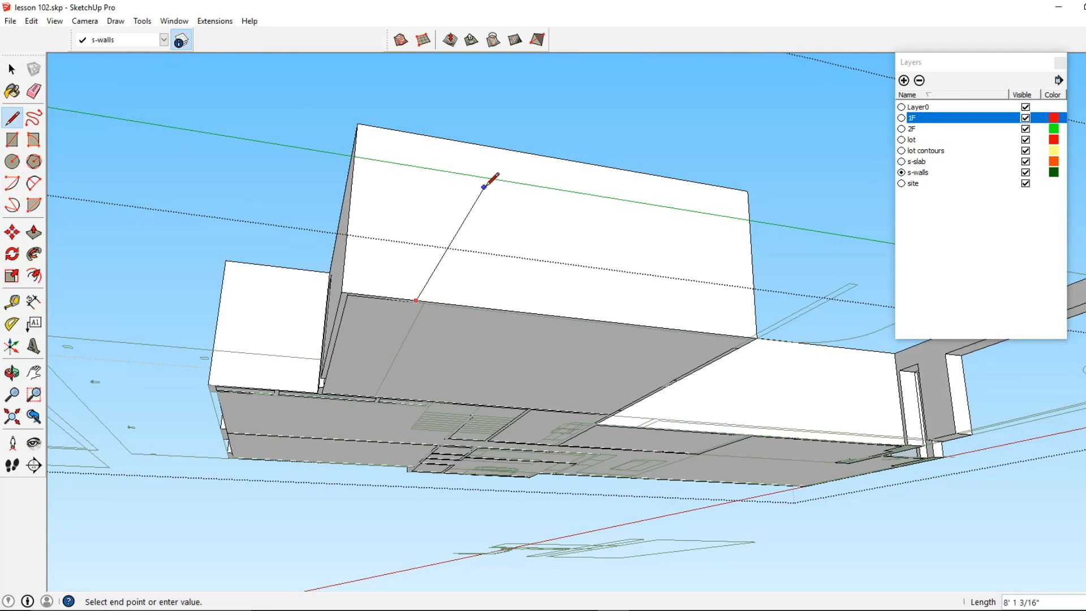
pyautogui.moveTo(449, 289); pyautogui.dragTo(198, 317, button='middle')
pyautogui.press('space')
# Step: Push the wide opening at the outer end of the side wall up 8'
pyautogui.click(33, 232)
pyautogui.moveTo(262, 330); pyautogui.dragTo(352, 356, button='middle')
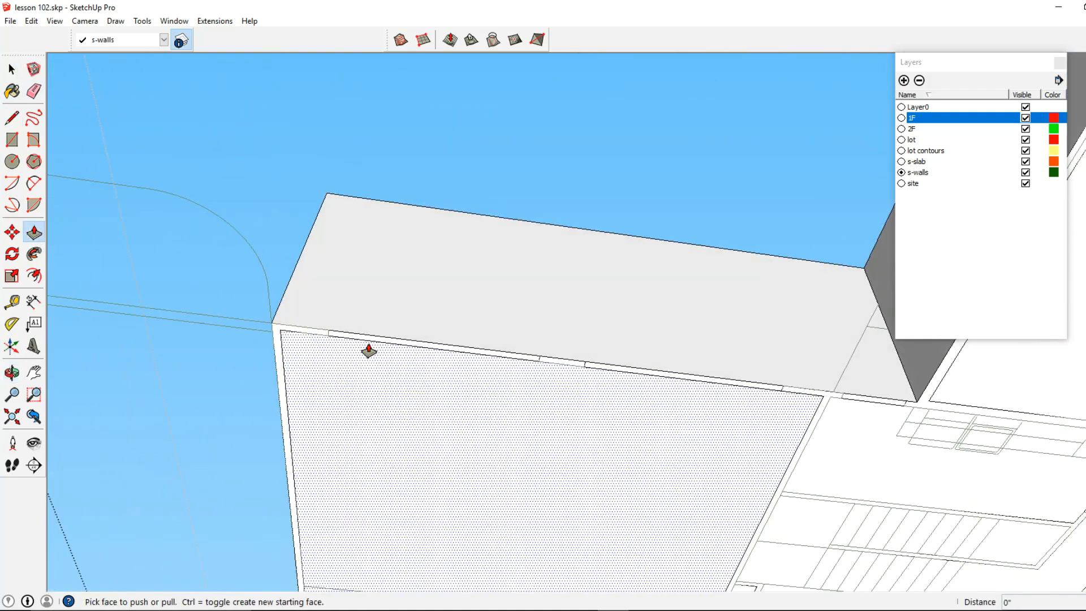
pyautogui.click(387, 341)
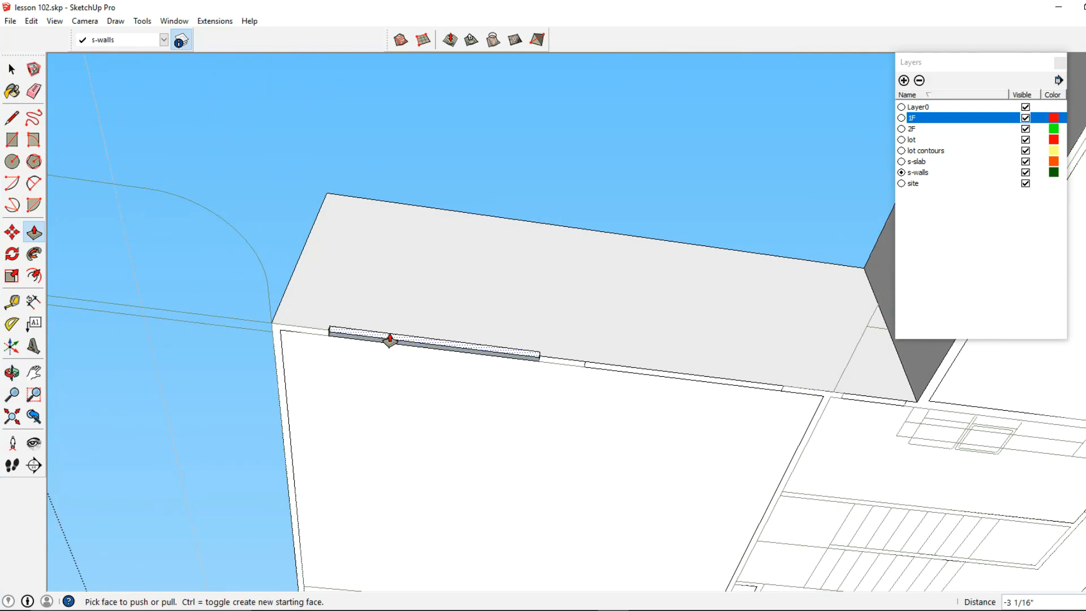
pyautogui.press('Return')
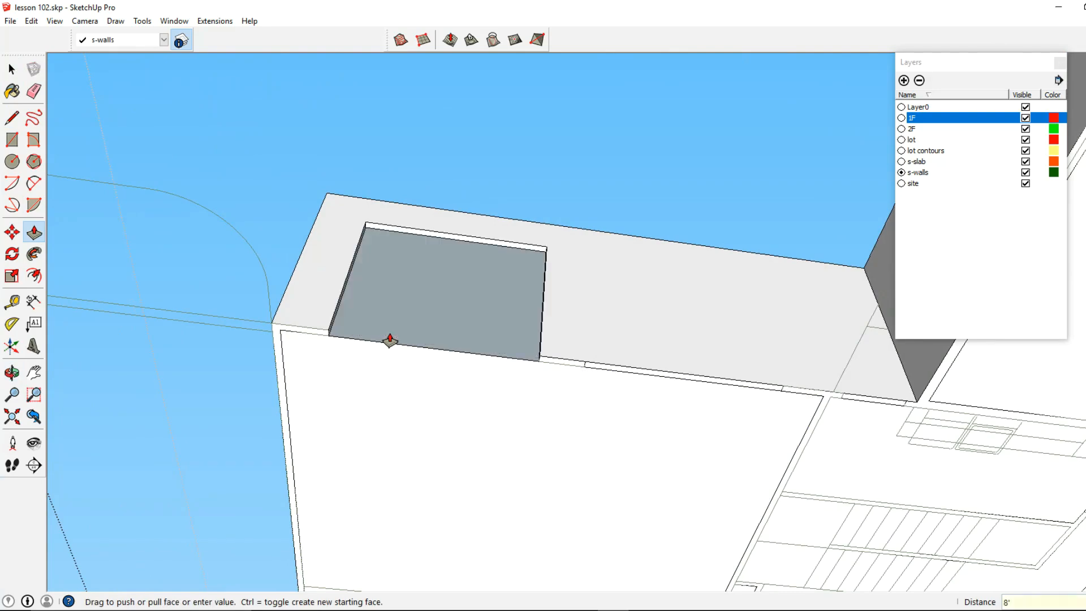
# Step: Push the adjacent wide opening and the narrow opening near the inner corner up to the same head height
pyautogui.click(589, 368)
pyautogui.click(582, 284)
pyautogui.moveTo(582, 283); pyautogui.dragTo(667, 380, button='middle')
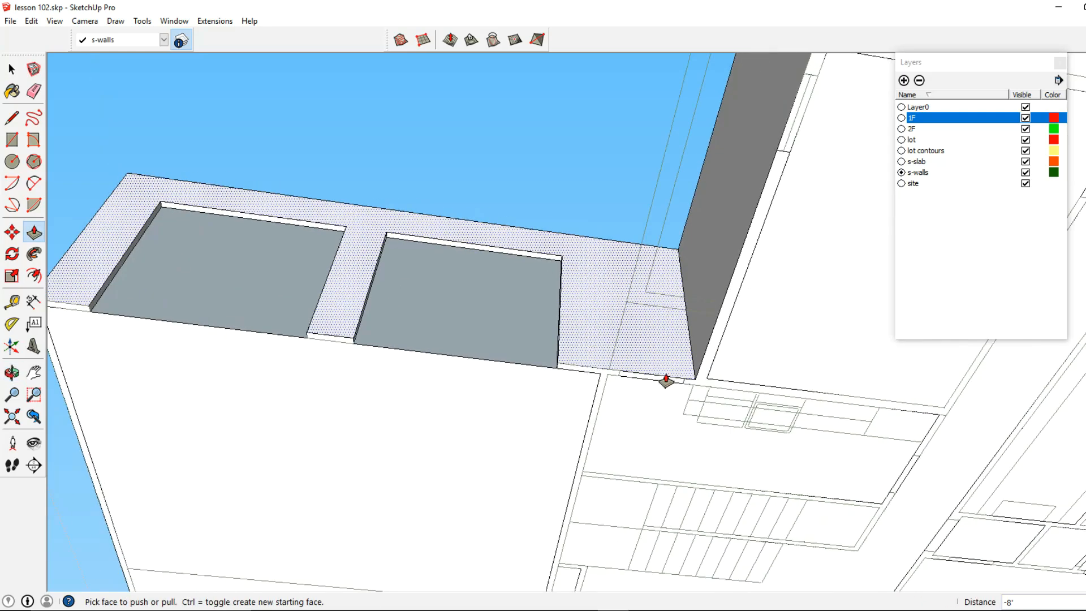
pyautogui.click(664, 385)
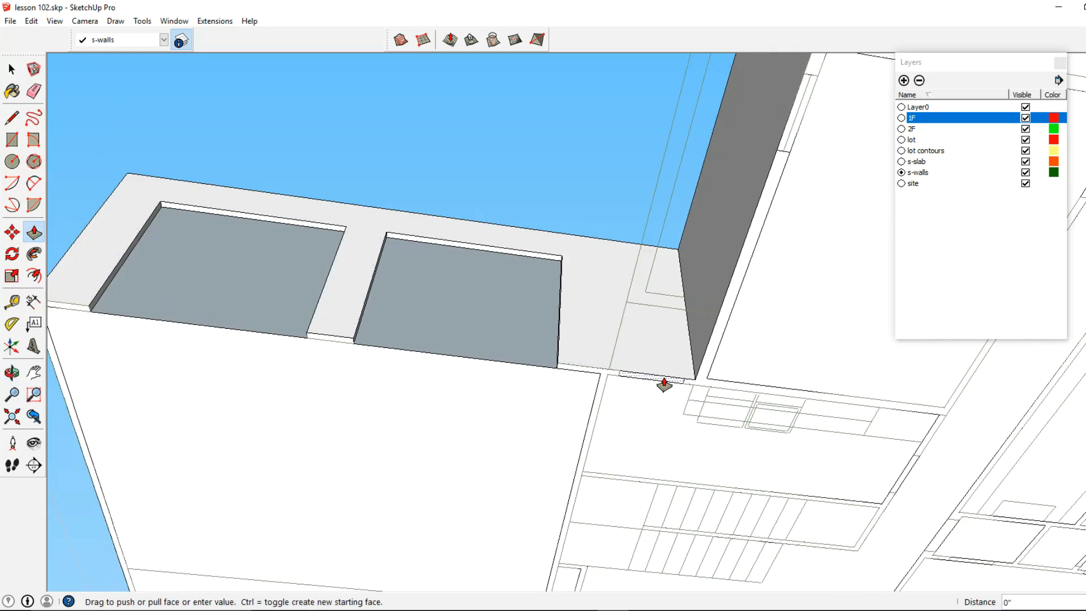
pyautogui.click(563, 263)
# Step: Push the narrow window opening in the long wall beyond the inner corner up 8' and bring its top face down
pyautogui.moveTo(413, 303); pyautogui.dragTo(718, 327, button='middle')
pyautogui.click(732, 315)
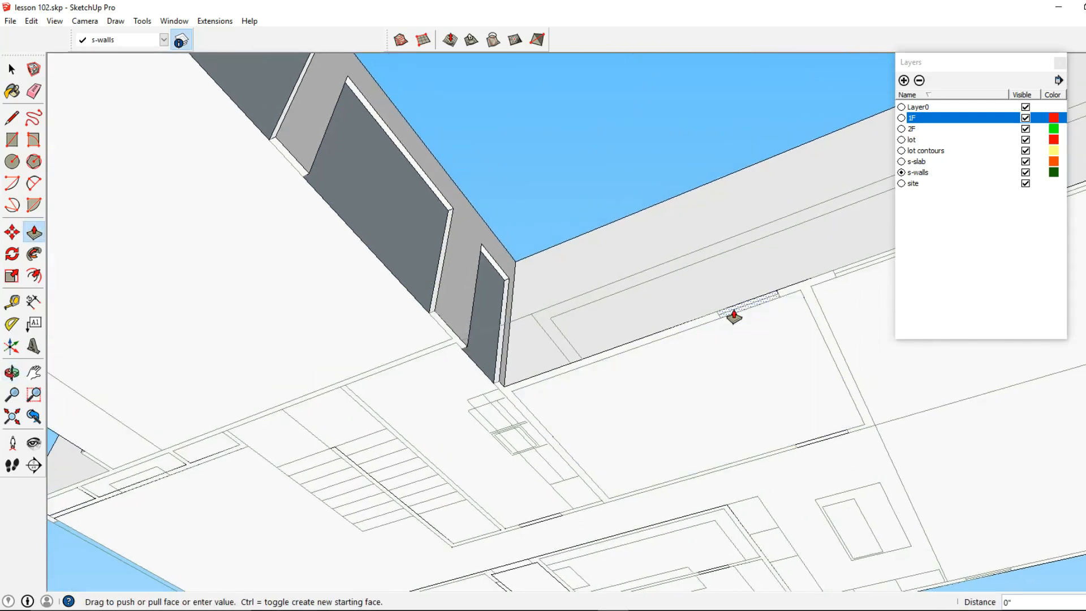
pyautogui.click(510, 282)
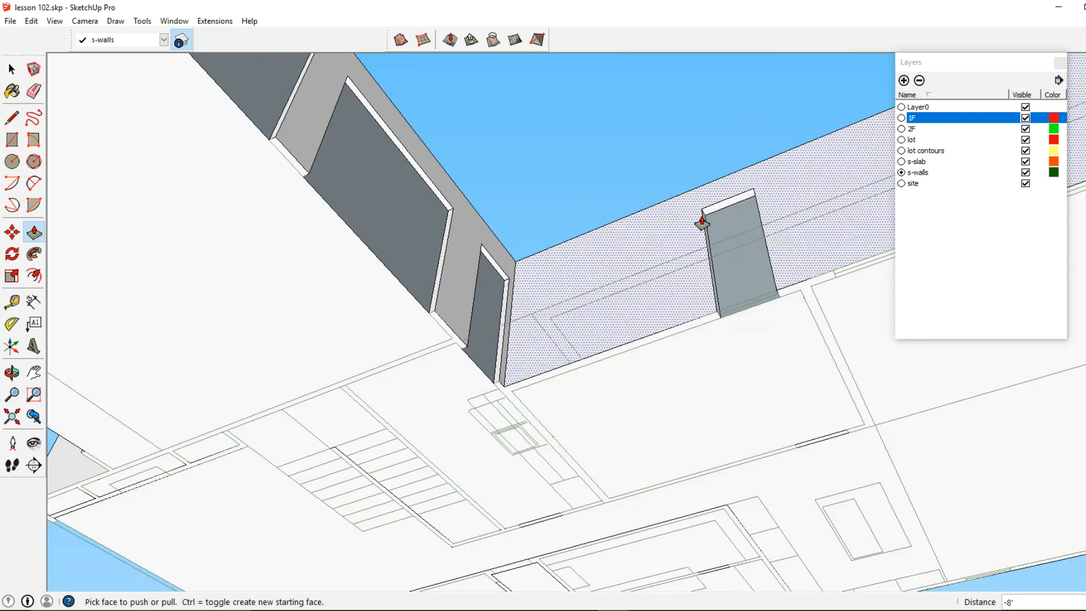
pyautogui.click(716, 216)
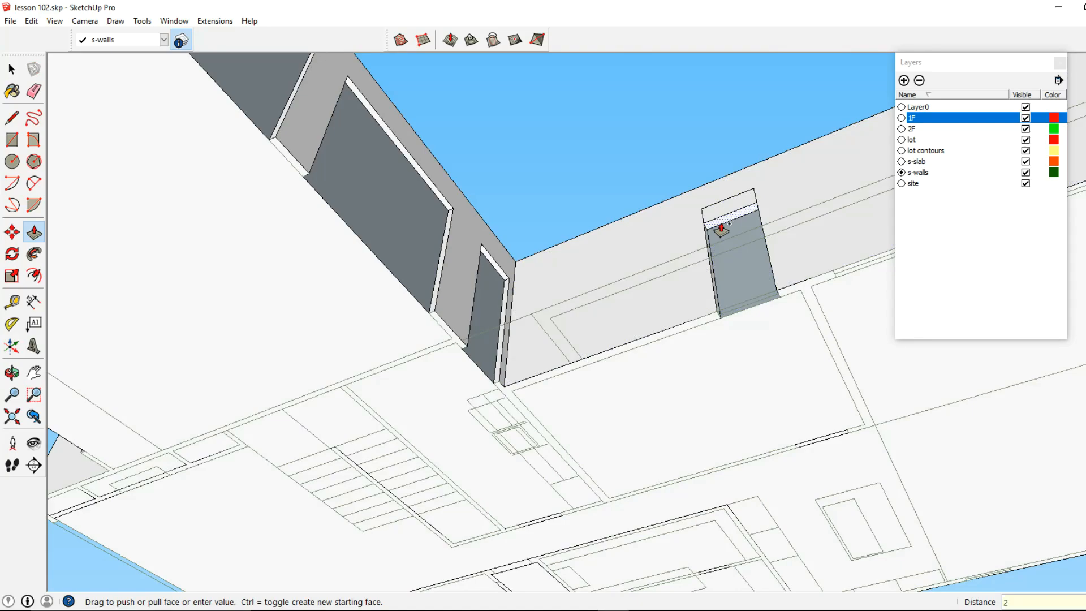
pyautogui.click(721, 230)
# Step: Fill the lower part of that narrow opening to form a sill and push the remaining window panel through the wall
pyautogui.moveTo(721, 229); pyautogui.dragTo(684, 283, button='middle')
pyautogui.scroll(2, 702, 284)
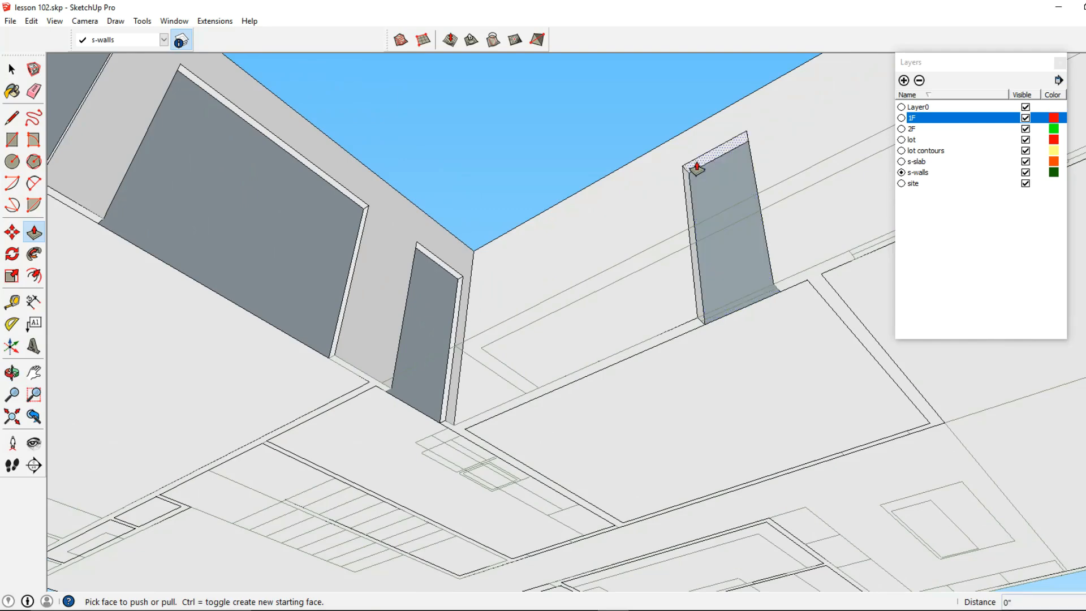
pyautogui.click(698, 167)
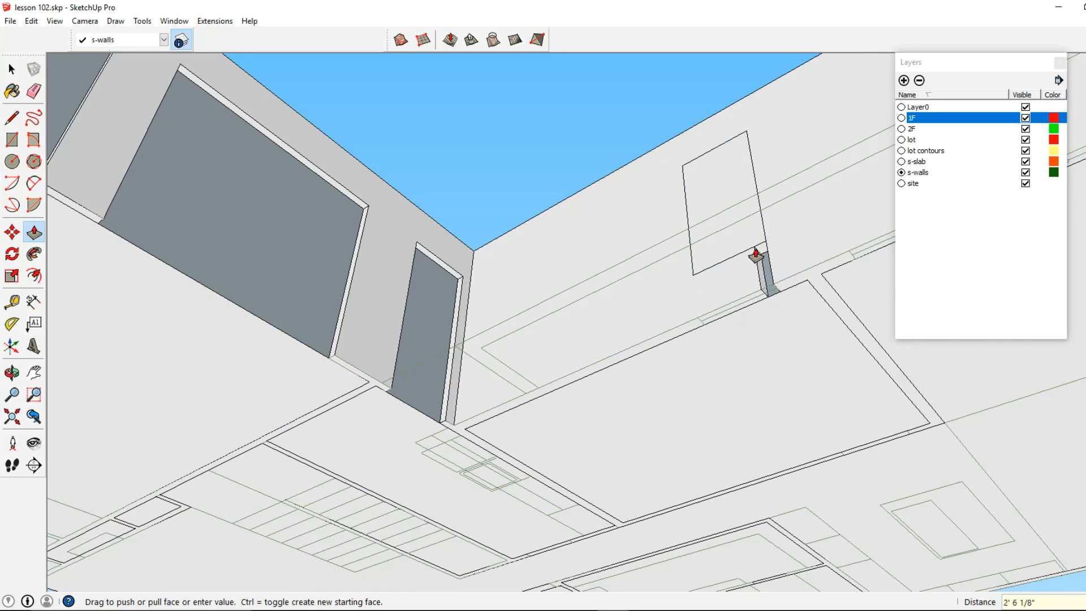
pyautogui.click(765, 241)
pyautogui.click(718, 177)
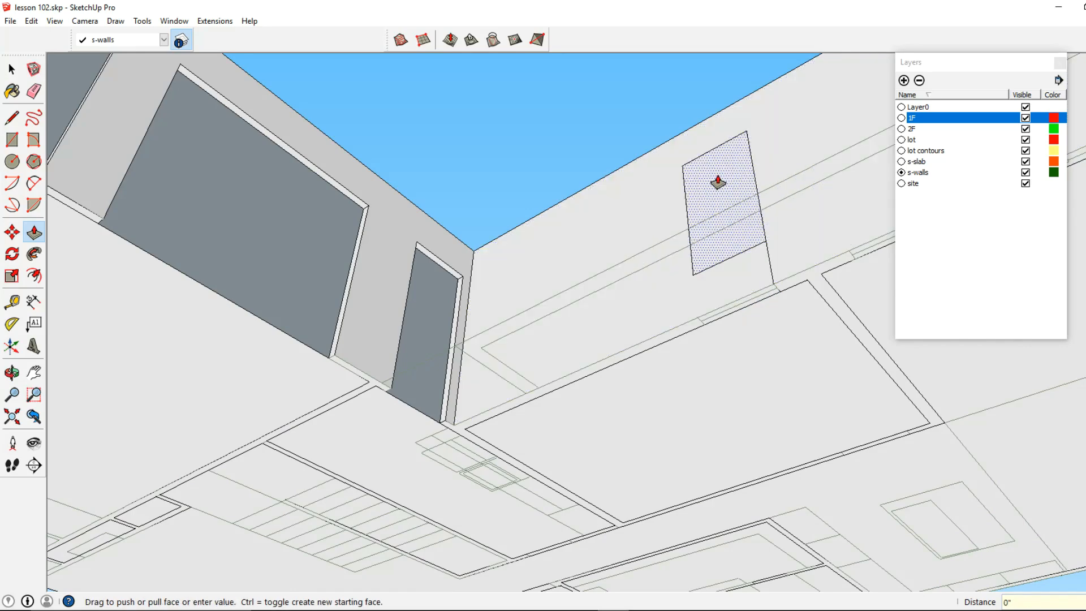
pyautogui.click(736, 235)
# Step: Delete the back faces remaining in the narrow and wide openings of the wall on the other side of the corner
pyautogui.press('space')
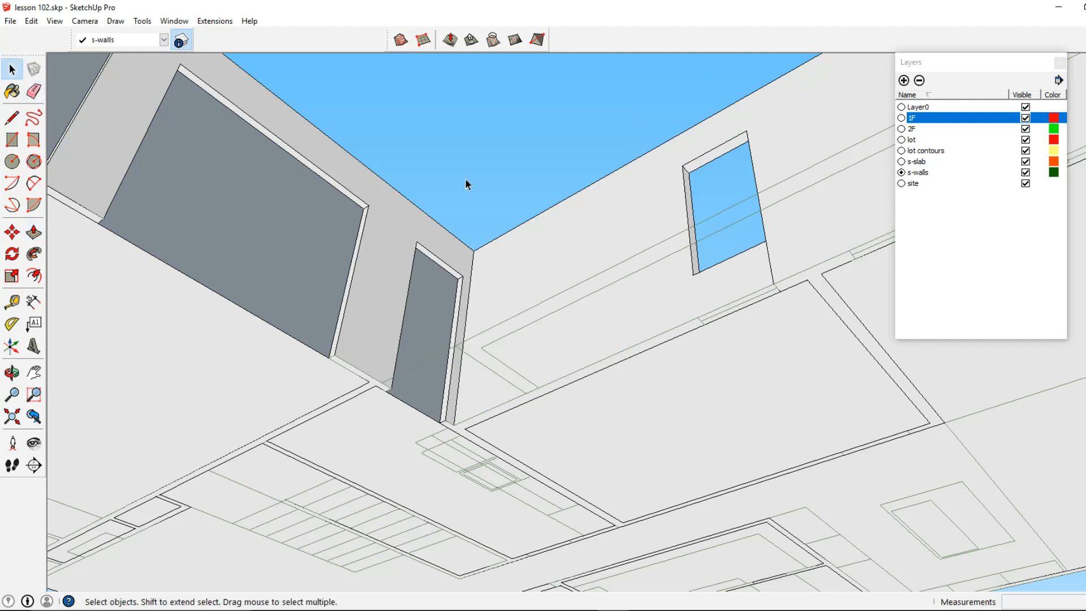
pyautogui.click(427, 324)
pyautogui.press('Delete')
pyautogui.click(170, 215)
pyautogui.press('Delete')
# Step: Push up the wide opening and its two narrow neighbours in the long wall, starting a sill in the outer narrow one
pyautogui.moveTo(232, 161); pyautogui.dragTo(245, 313, button='middle')
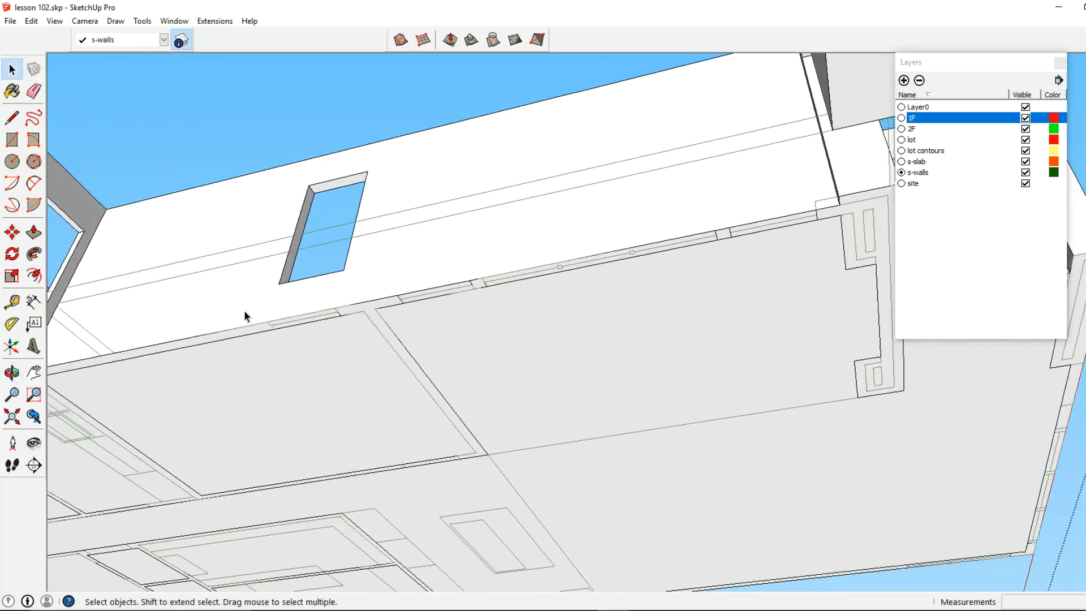
pyautogui.click(34, 232)
pyautogui.moveTo(415, 311); pyautogui.dragTo(348, 285)
pyautogui.moveTo(540, 298); pyautogui.dragTo(509, 155)
pyautogui.moveTo(754, 249); pyautogui.dragTo(469, 262)
# Step: Fill the space beneath the narrow window on the inner side of the wide opening to form its sill
pyautogui.press('ctrl')
pyautogui.moveTo(407, 298); pyautogui.dragTo(448, 301)
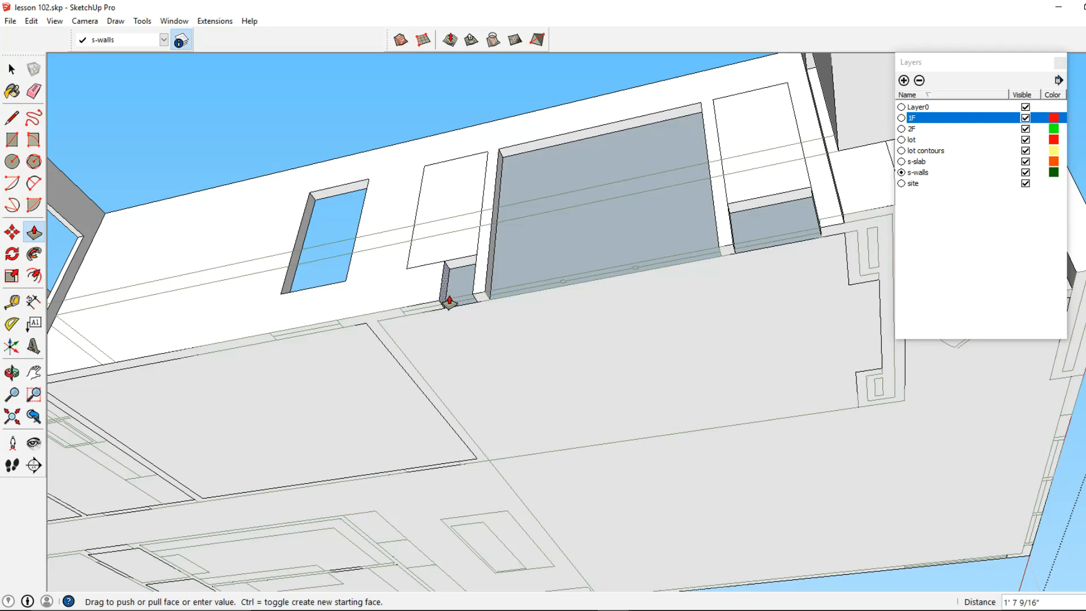
pyautogui.write('3')
pyautogui.press('Return')
# Step: Fill the sill under the narrow window near the outer end and push both narrow window panels through the wall
pyautogui.moveTo(764, 226); pyautogui.dragTo(755, 271, button='middle')
pyautogui.scroll(2, 754, 270)
pyautogui.moveTo(769, 300); pyautogui.dragTo(668, 313)
pyautogui.moveTo(729, 169); pyautogui.dragTo(696, 196)
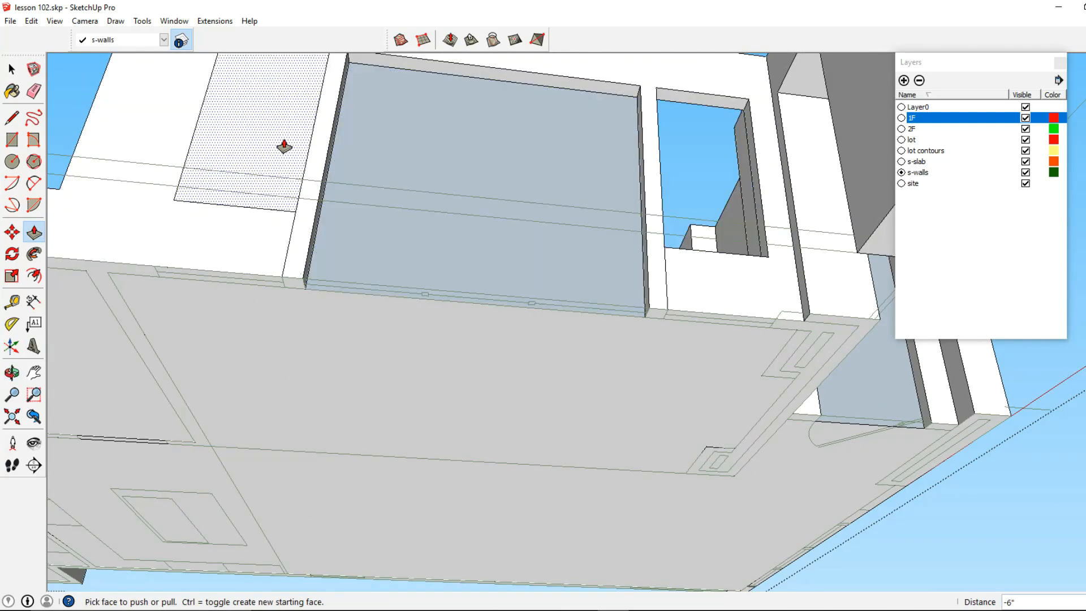
pyautogui.moveTo(281, 146); pyautogui.dragTo(277, 146)
pyautogui.click(253, 156)
# Step: Delete the back face of the wide opening and select the leftover vertical edges beneath the narrow windows
pyautogui.click(11, 69)
pyautogui.click(492, 193)
pyautogui.press('Delete')
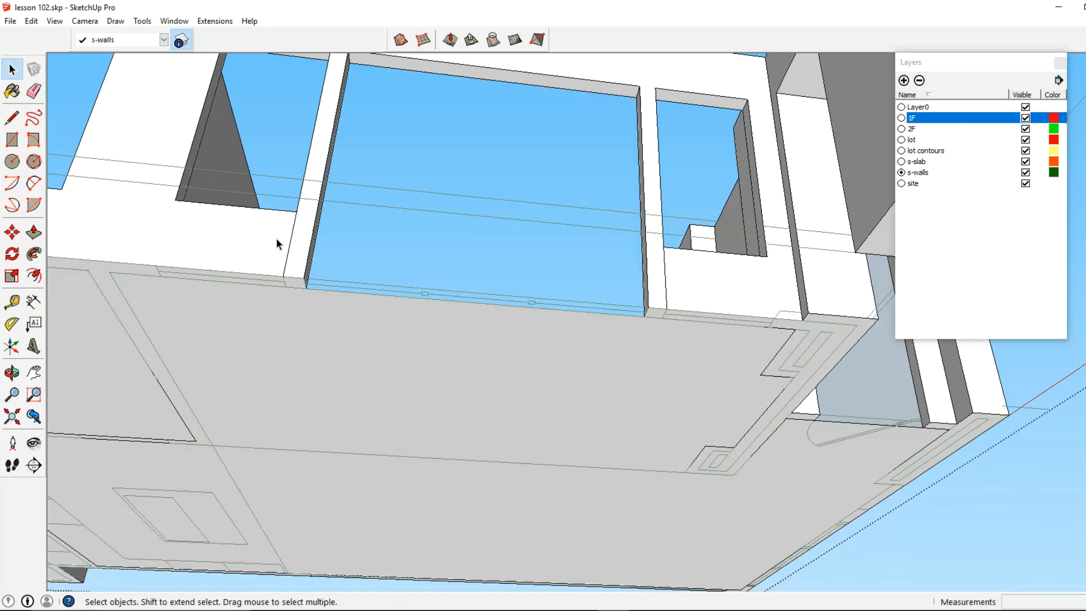
pyautogui.tripleClick(287, 250)
pyautogui.click(289, 249)
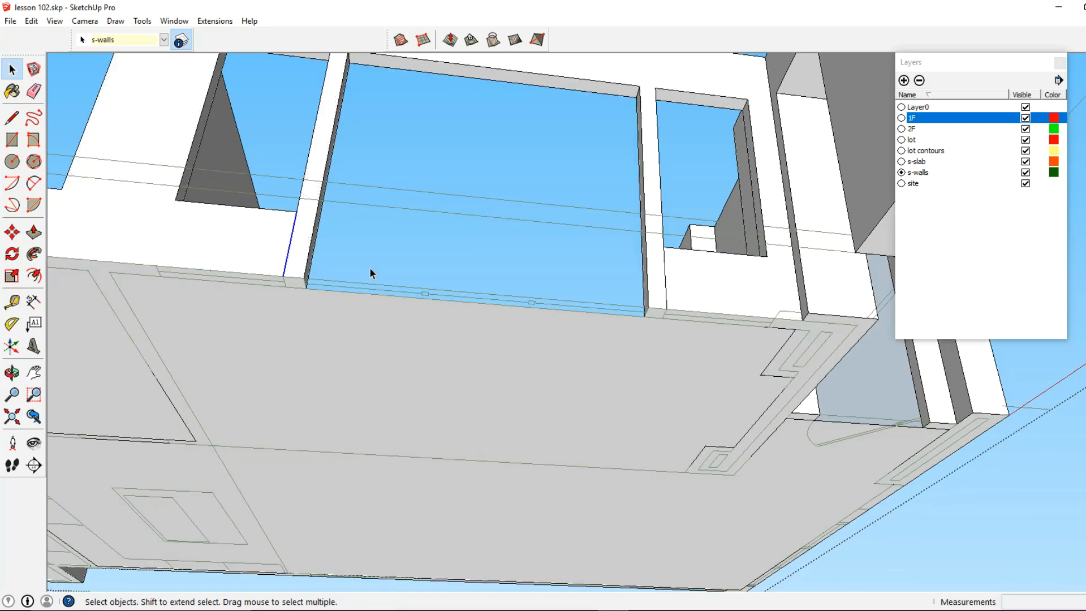
pyautogui.moveTo(666, 295); pyautogui.dragTo(469, 260, button='middle')
pyautogui.click(470, 259)
pyautogui.doubleClick(467, 251)
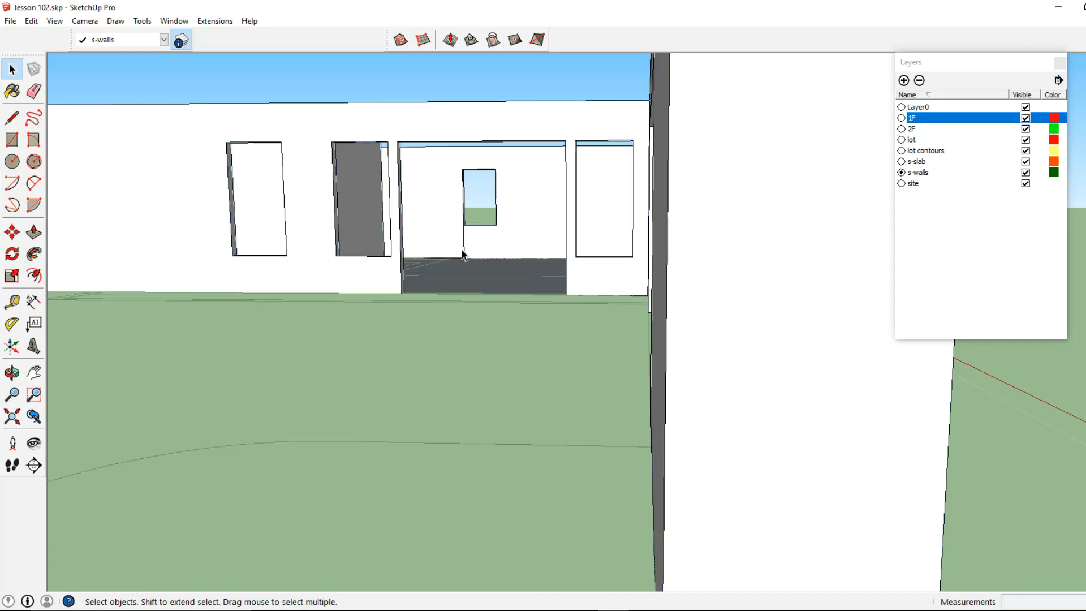
# Step: Reopen the first-floor walls group for editing and select the face still closing the narrow doorway beside the outer wall corner
pyautogui.moveTo(467, 254); pyautogui.dragTo(317, 178, button='middle')
pyautogui.scroll(-3, 239, 236)
pyautogui.press('Escape')
pyautogui.moveTo(613, 355)
pyautogui.mouseDown(button='middle')
pyautogui.moveTo(451, 275)
pyautogui.moveTo(373, 277)
pyautogui.moveTo(252, 417)
pyautogui.moveTo(554, 296)
pyautogui.moveTo(422, 337)
pyautogui.moveTo(658, 357)
pyautogui.moveTo(620, 365)
pyautogui.mouseUp(button='middle')
pyautogui.scroll(3, 620, 365)
pyautogui.click(621, 367)
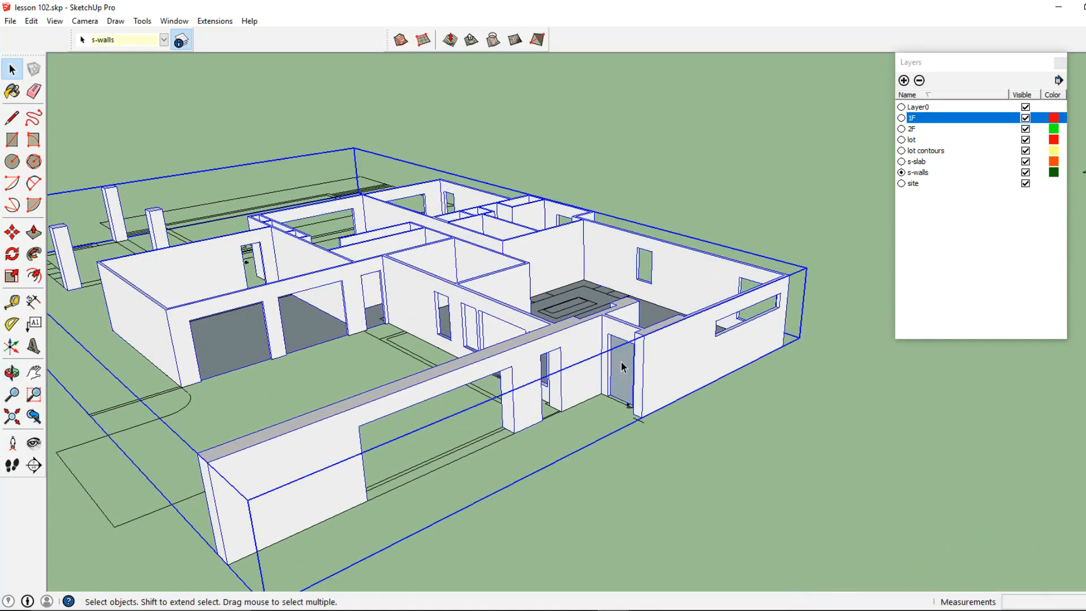
pyautogui.doubleClick(623, 367)
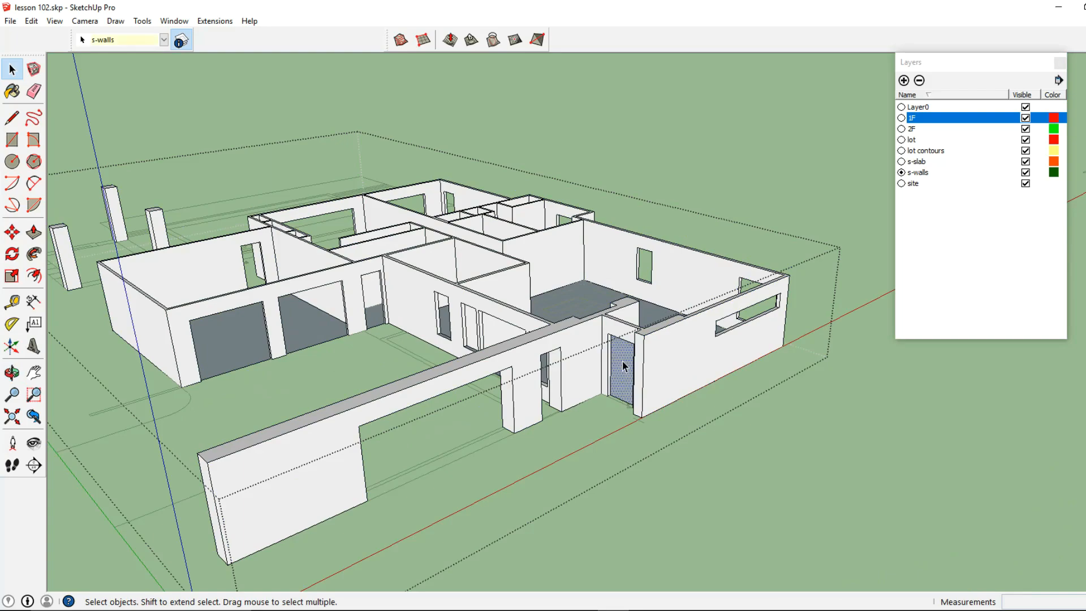
# Step: Select the slab group beneath the separate second-floor walls and hide it
pyautogui.scroll(-6, 624, 367)
pyautogui.moveTo(623, 368); pyautogui.dragTo(546, 389, button='middle')
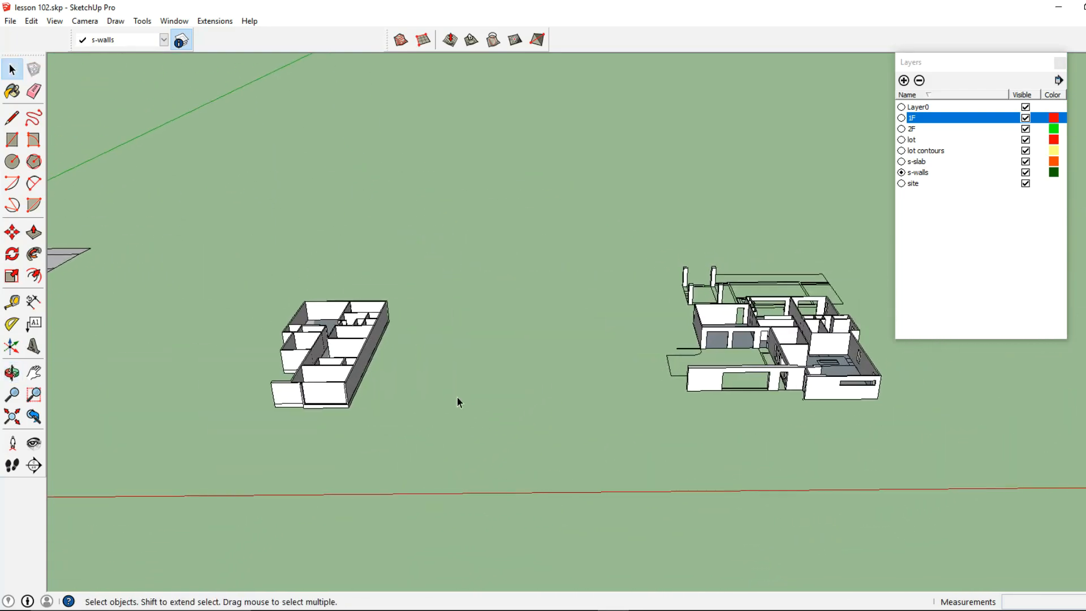
pyautogui.scroll(6, 312, 415)
pyautogui.moveTo(293, 414); pyautogui.dragTo(526, 259, button='middle')
pyautogui.click(521, 259)
pyautogui.rightClick(521, 260)
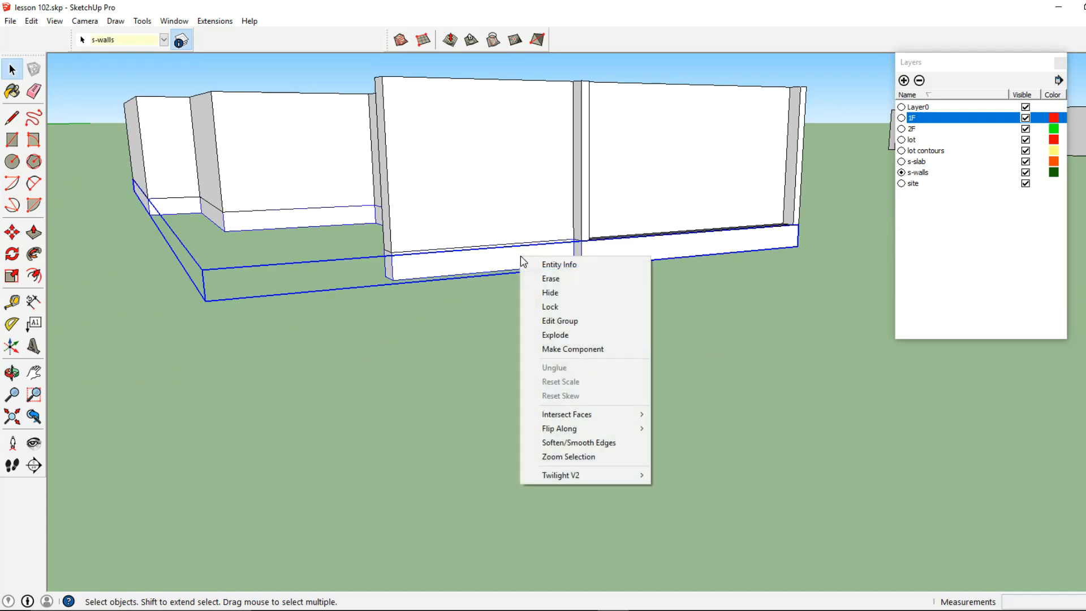
pyautogui.click(549, 292)
# Step: Open the second-floor walls group for editing and trace a 3' by 4" rectangle over the end wall's window beside the projecting partition
pyautogui.scroll(-3, 541, 287)
pyautogui.moveTo(541, 287); pyautogui.dragTo(418, 297, button='middle')
pyautogui.scroll(5, 379, 195)
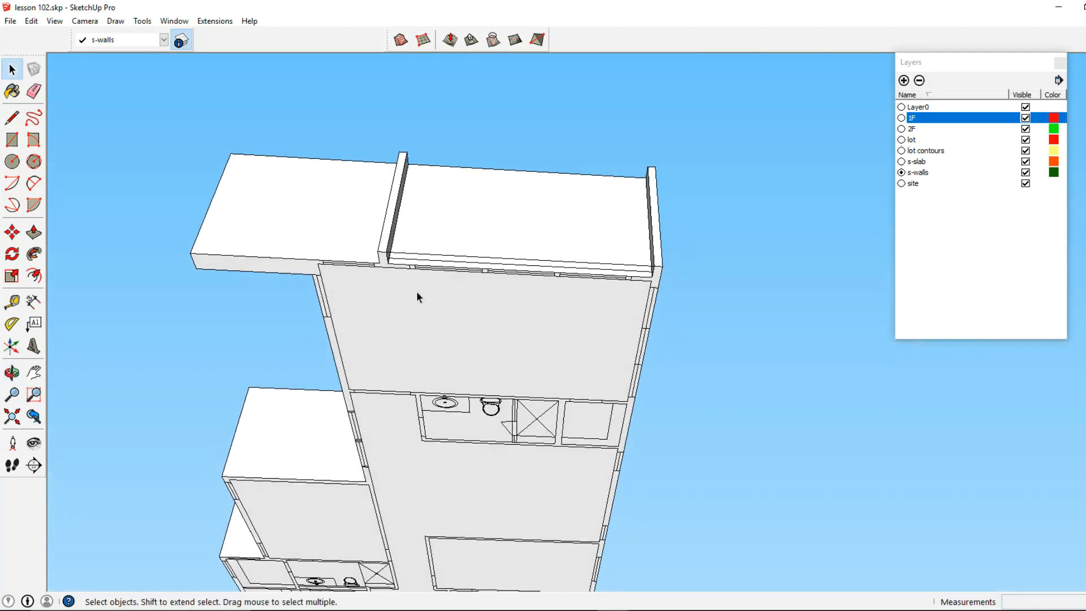
pyautogui.doubleClick(331, 242)
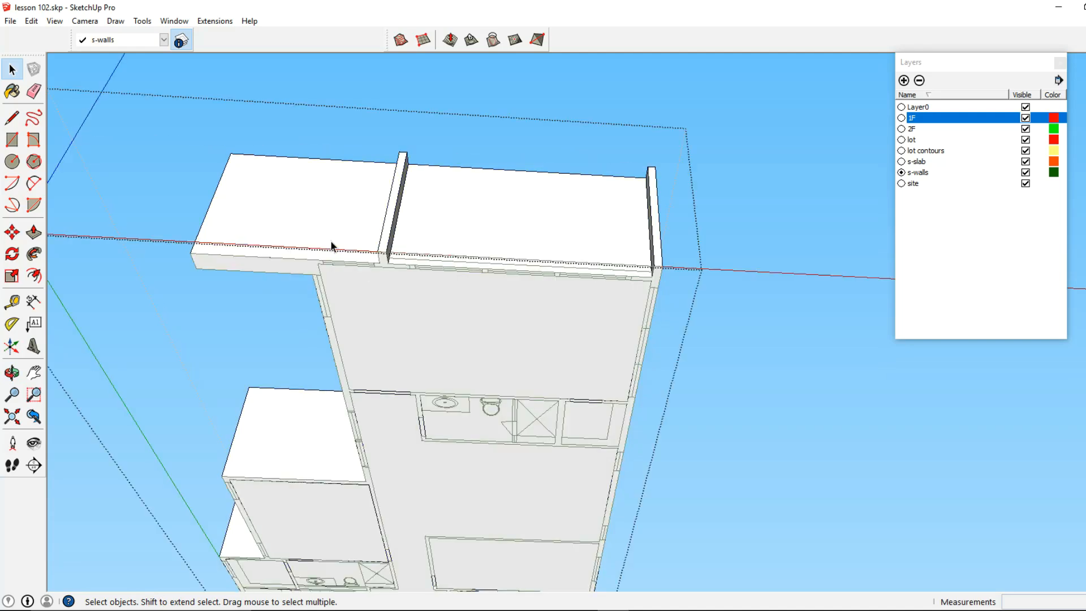
pyautogui.click(12, 139)
pyautogui.scroll(5, 291, 242)
pyautogui.scroll(2, 333, 263)
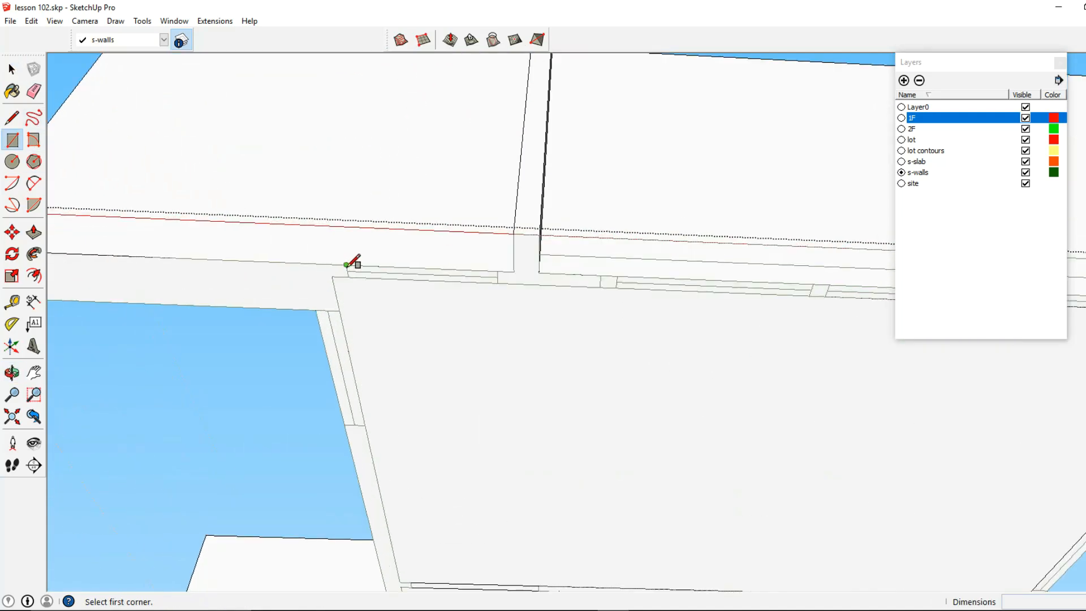
pyautogui.click(346, 265)
pyautogui.click(500, 283)
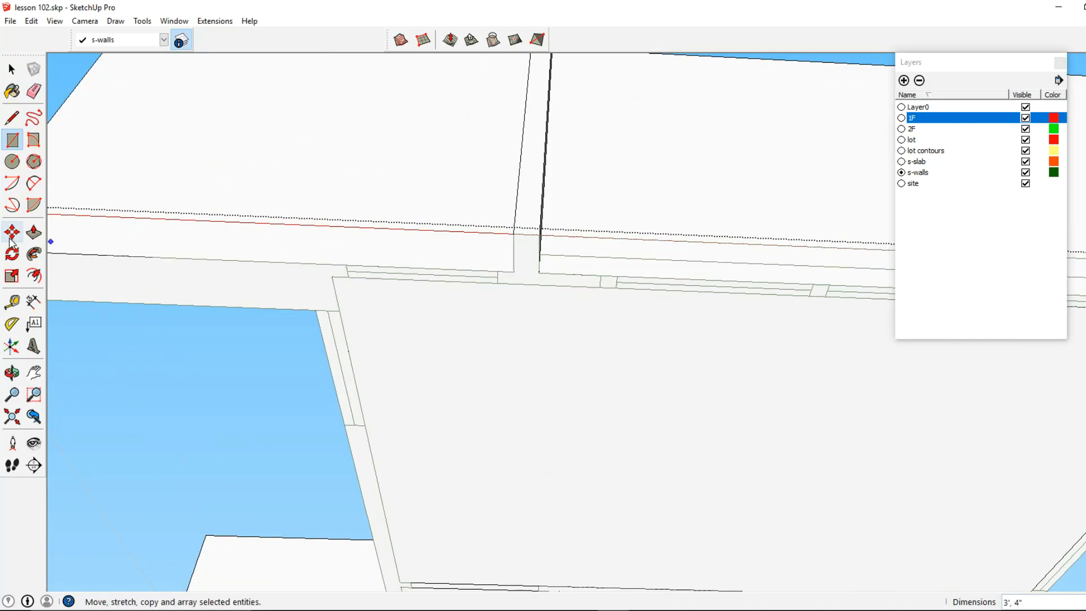
# Step: Push the traced window rectangle up 7' into the second-floor end wall
pyautogui.click(35, 235)
pyautogui.scroll(-2, 388, 269)
pyautogui.keyDown('shift'); pyautogui.moveTo(388, 269); pyautogui.dragTo(400, 330, button='middle'); pyautogui.keyUp('shift')
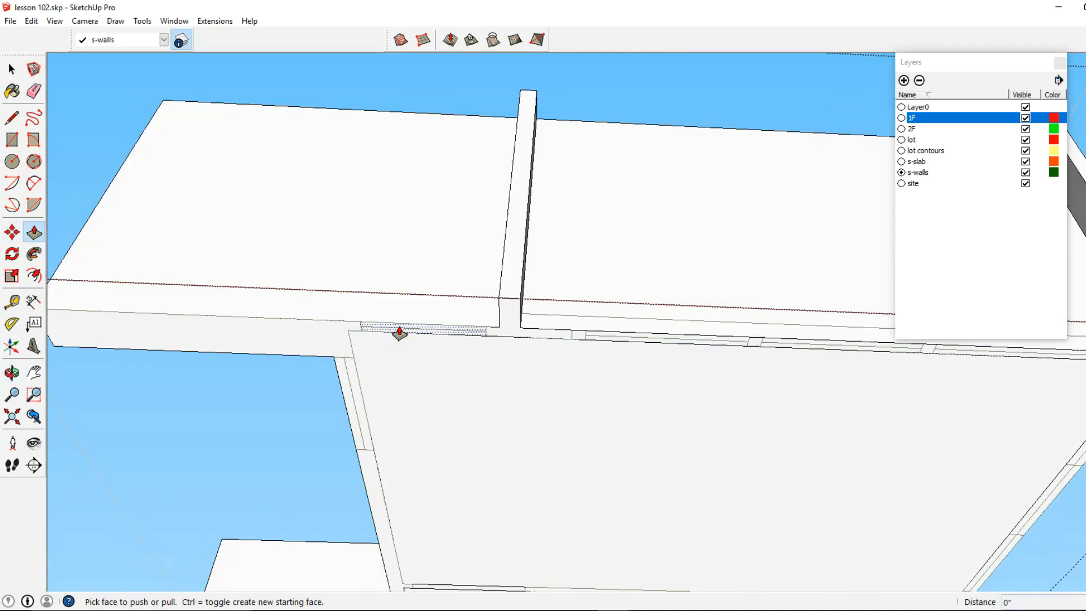
pyautogui.click(400, 330)
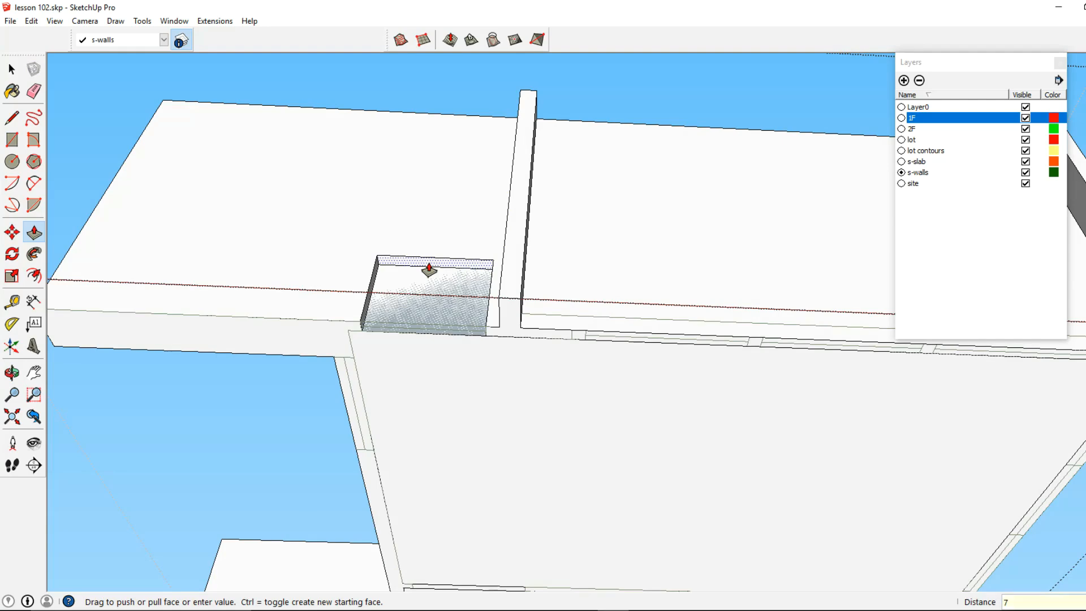
pyautogui.press('Return')
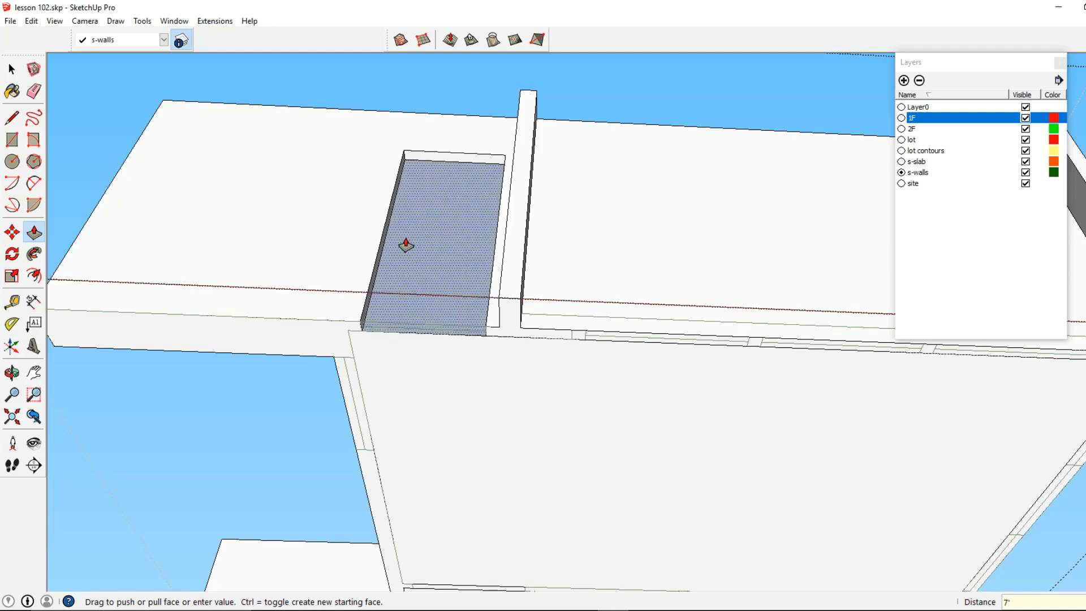
# Step: Bring the top face of that opening down 5' from a new starting face
pyautogui.moveTo(451, 167); pyautogui.dragTo(441, 289)
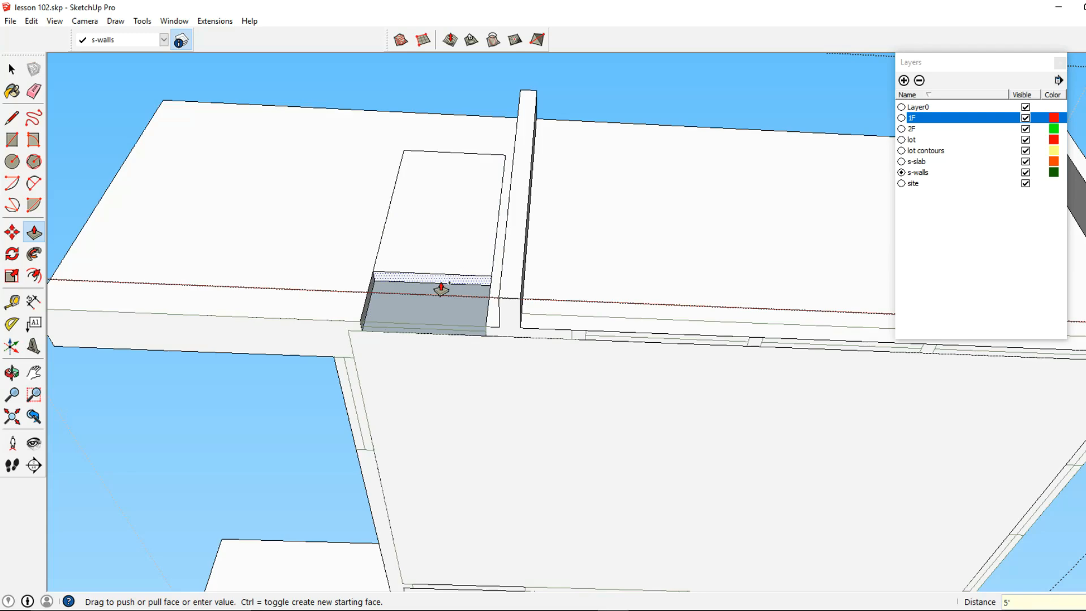
pyautogui.write("5'")
pyautogui.press('Return')
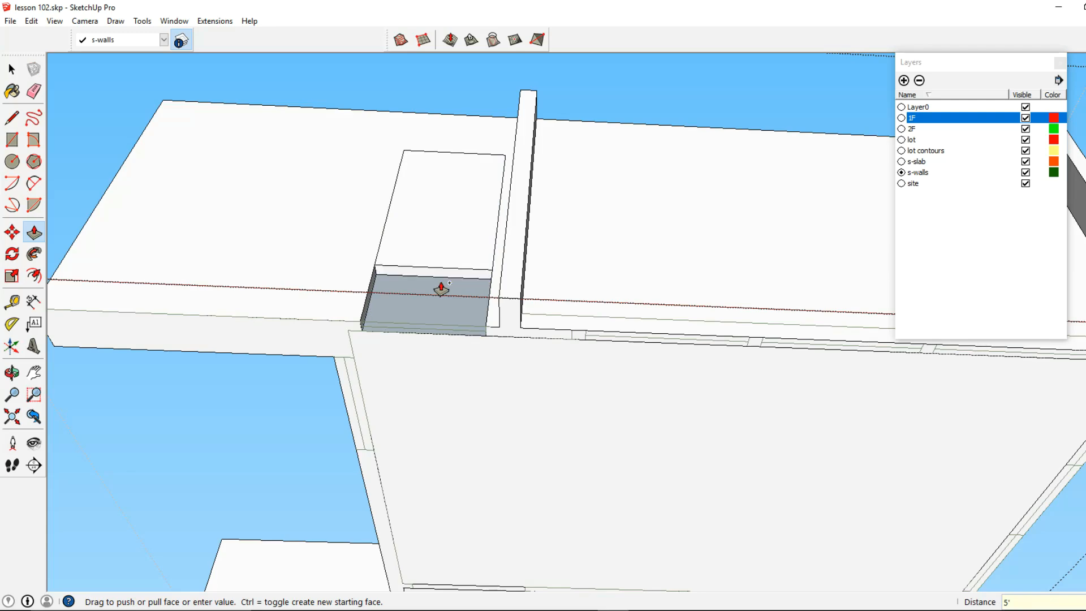
# Step: Fill the recess below the window as a sill and push the window panel through the wall by 4"
pyautogui.scroll(1, 370, 253)
pyautogui.click(370, 299)
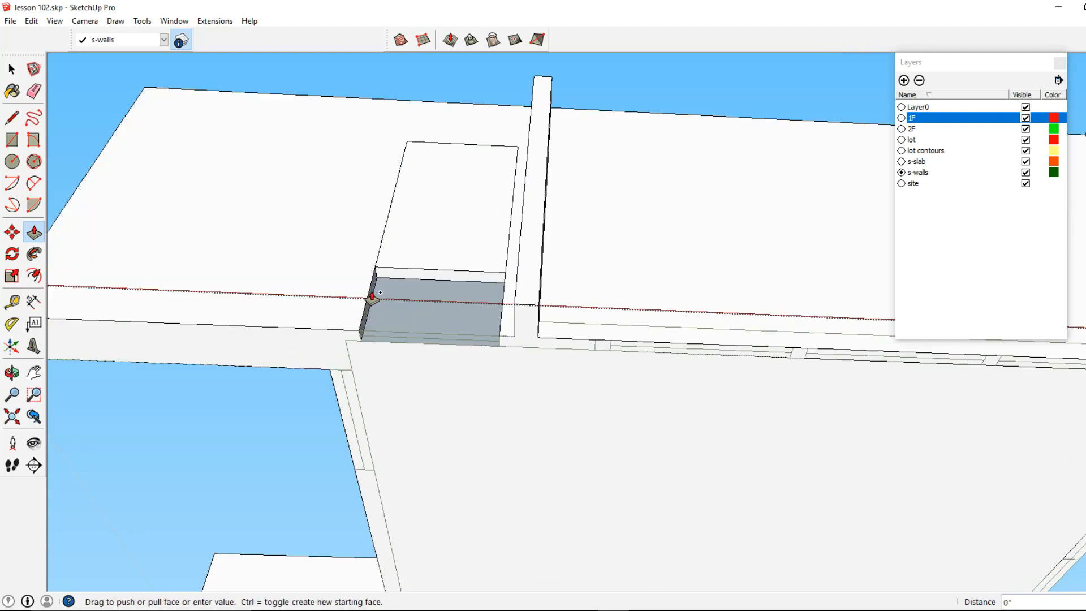
pyautogui.click(503, 278)
pyautogui.click(436, 189)
pyautogui.click(472, 229)
# Step: Trace one long rectangle across the row of windows in the end wall between the two projecting partitions
pyautogui.keyDown('shift'); pyautogui.moveTo(472, 229); pyautogui.dragTo(347, 223, button='middle'); pyautogui.keyUp('shift')
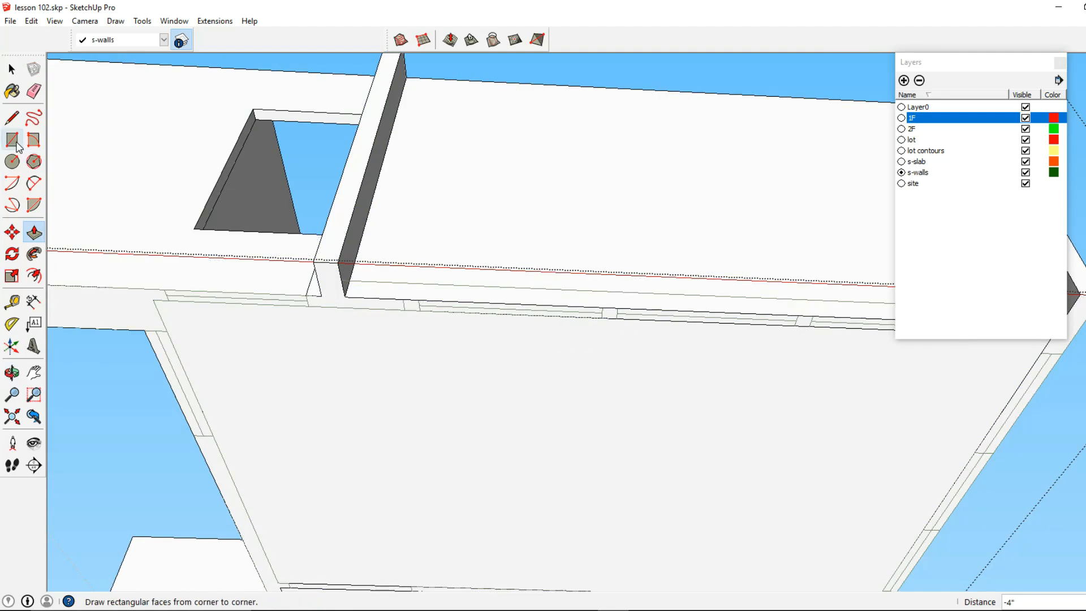
pyautogui.click(17, 145)
pyautogui.moveTo(277, 223); pyautogui.dragTo(517, 281, button='middle')
pyautogui.click(359, 286)
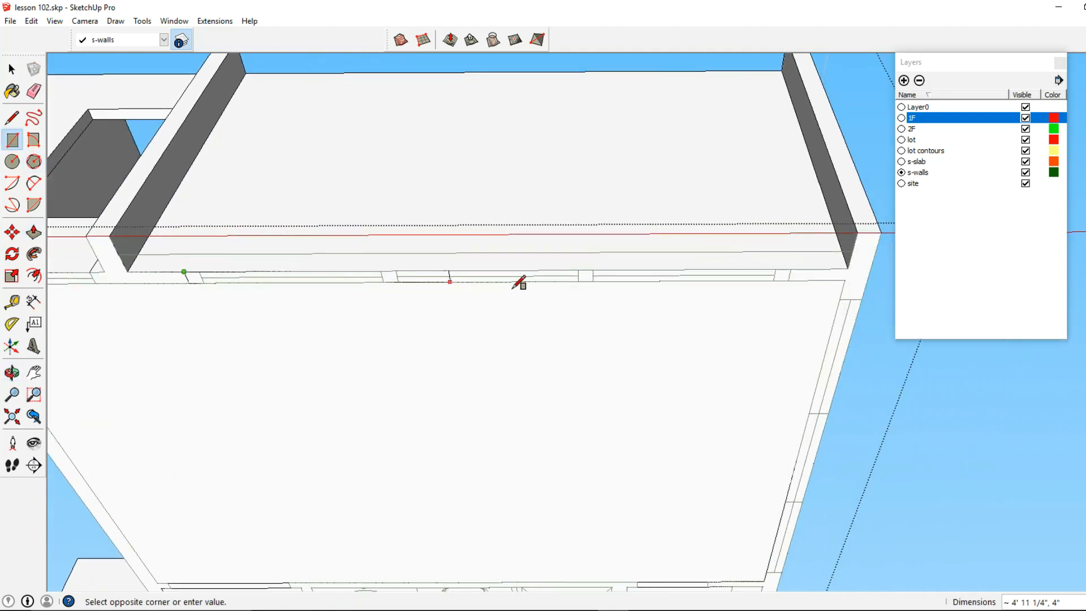
pyautogui.click(789, 280)
# Step: Trace rectangles over the window openings in the second-floor long side wall as far as the one just past the bathroom
pyautogui.moveTo(325, 285); pyautogui.dragTo(471, 301, button='middle')
pyautogui.moveTo(601, 320); pyautogui.dragTo(591, 185, button='middle')
pyautogui.click(600, 170)
pyautogui.moveTo(783, 218); pyautogui.dragTo(460, 247, button='middle')
pyautogui.click(460, 253)
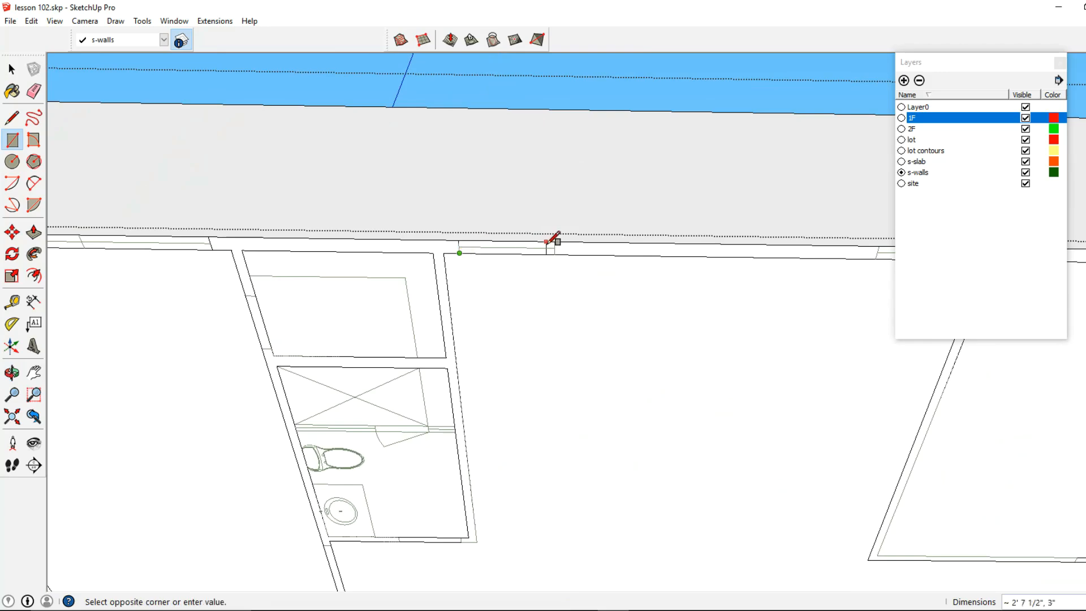
pyautogui.click(555, 242)
# Step: Trace rectangles over the next narrow window and the wider window in the adjoining room of the long side wall
pyautogui.moveTo(555, 241); pyautogui.dragTo(344, 265, button='middle')
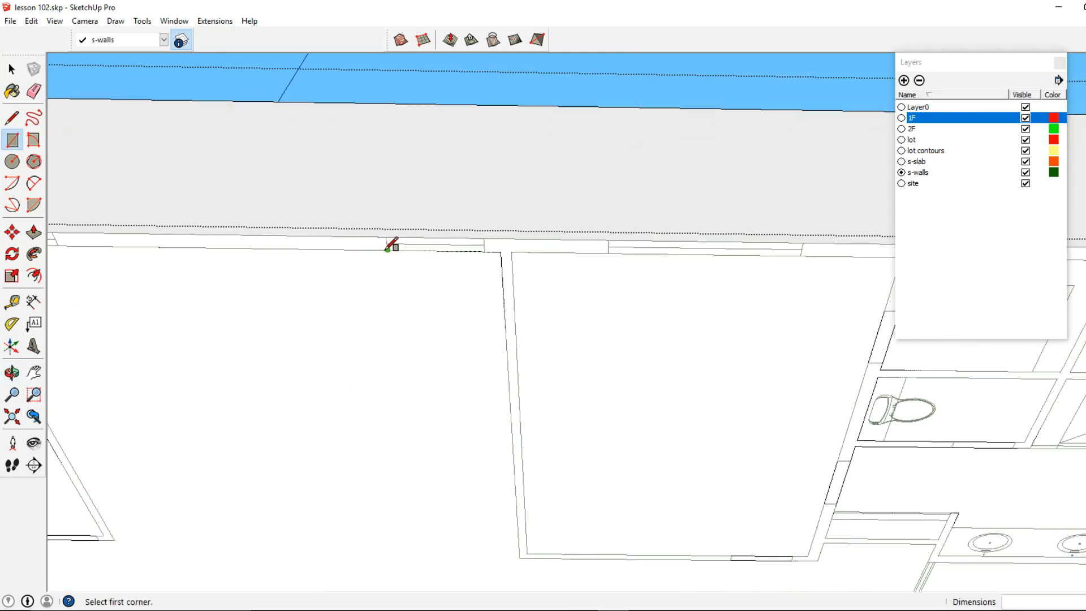
pyautogui.click(484, 238)
pyautogui.moveTo(483, 238); pyautogui.dragTo(337, 257, button='middle')
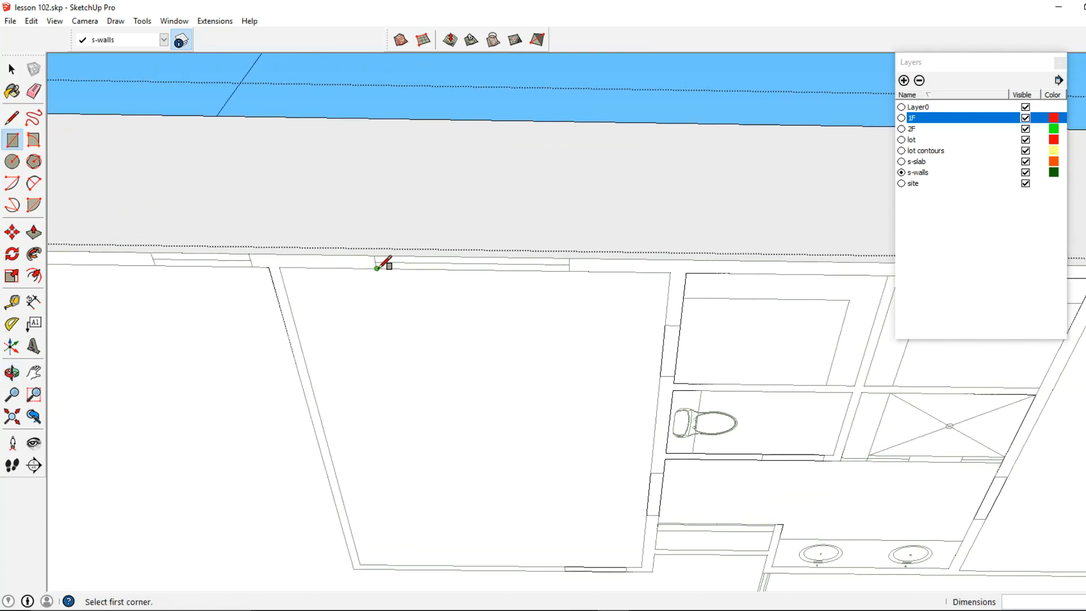
pyautogui.click(569, 258)
# Step: Trace rectangles over the corner room's side-wall window and its two windows in the adjoining wall, the latter 3' by 6"
pyautogui.moveTo(569, 258); pyautogui.dragTo(460, 269, button='middle')
pyautogui.click(483, 245)
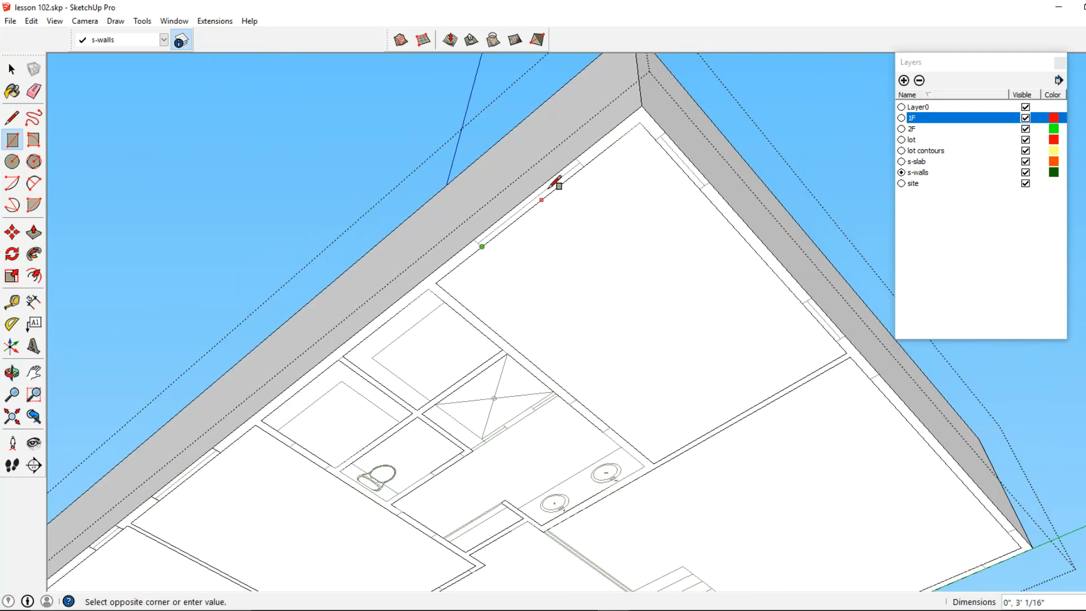
pyautogui.click(712, 177)
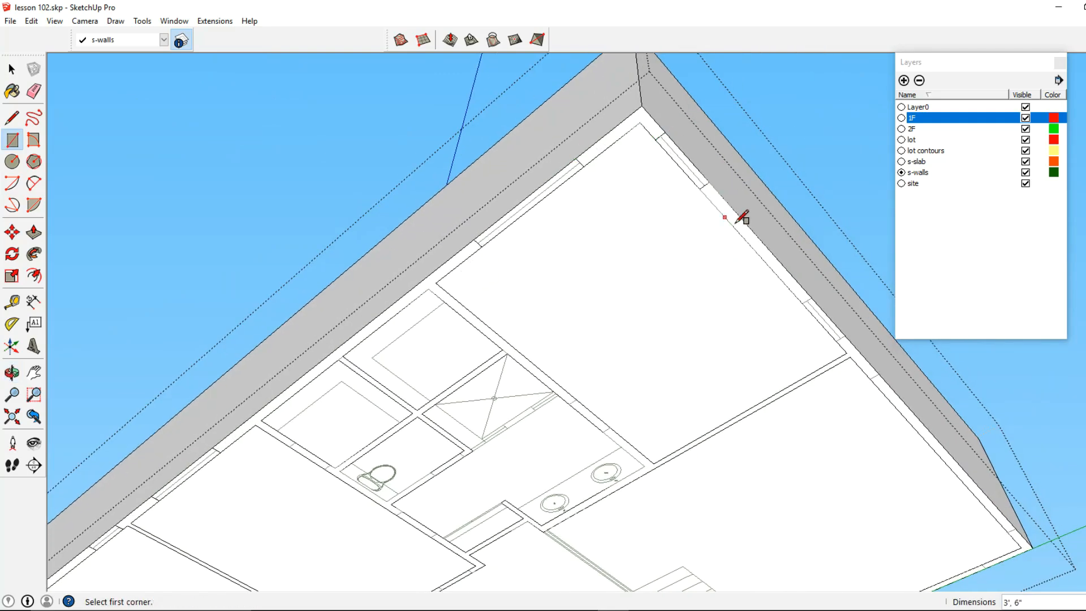
pyautogui.moveTo(741, 213); pyautogui.dragTo(564, 197, button='middle')
pyautogui.click(593, 226)
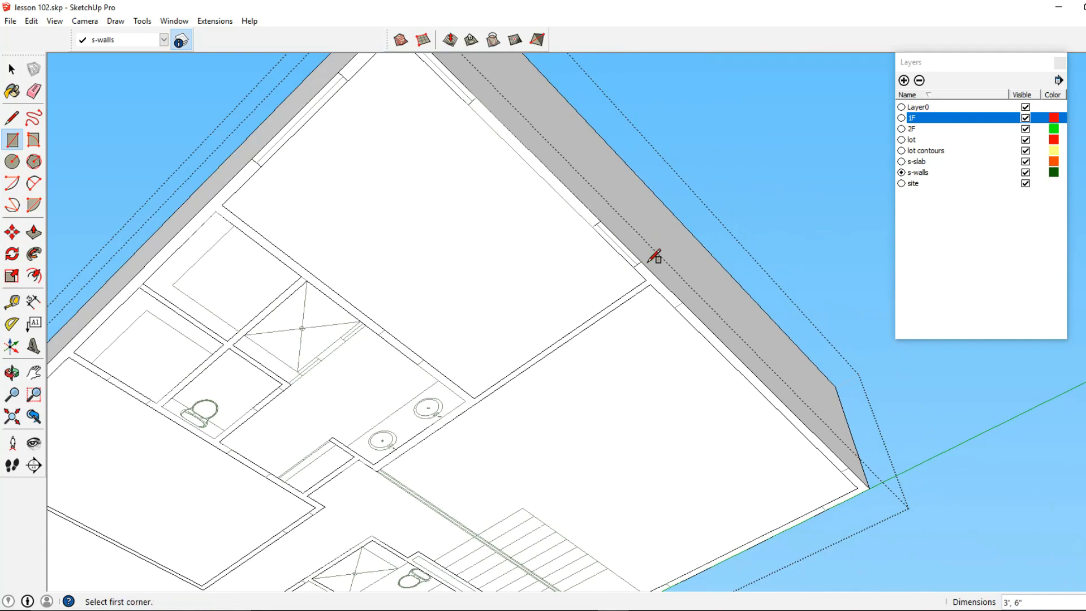
# Step: Trace rectangles over the large stair room's window in the long side wall and the 12' window in its adjoining wall
pyautogui.moveTo(660, 330); pyautogui.dragTo(441, 184, button='middle')
pyautogui.moveTo(543, 224); pyautogui.dragTo(401, 198, button='middle')
pyautogui.click(390, 222)
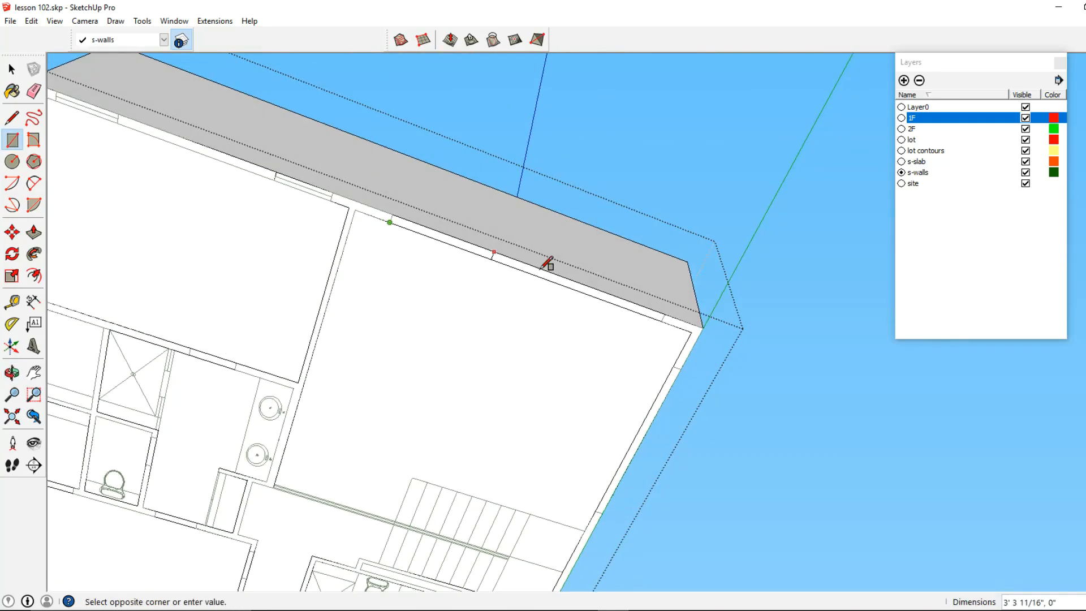
pyautogui.moveTo(683, 315); pyautogui.dragTo(461, 228, button='middle')
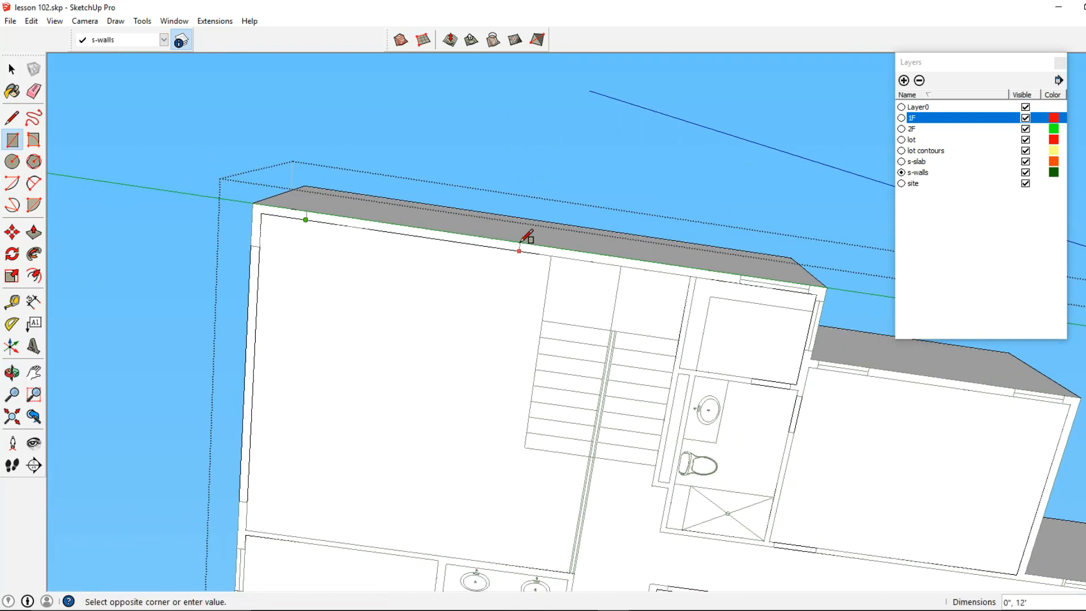
# Step: Trace rectangles over the windows of the small closet room and the two windows of the neighbouring bedroom, the latter 3' by 6"
pyautogui.keyDown('shift'); pyautogui.moveTo(741, 284); pyautogui.dragTo(459, 206, button='middle'); pyautogui.keyUp('shift')
pyautogui.scroll(4, 459, 206)
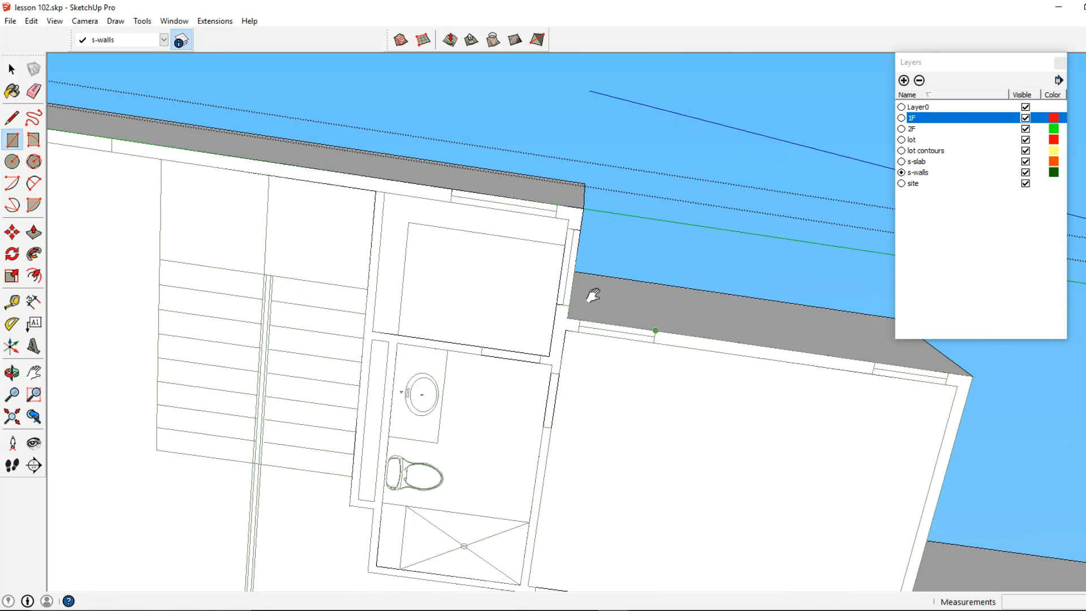
pyautogui.keyDown('shift'); pyautogui.moveTo(589, 296); pyautogui.dragTo(436, 249, button='middle'); pyautogui.keyUp('shift')
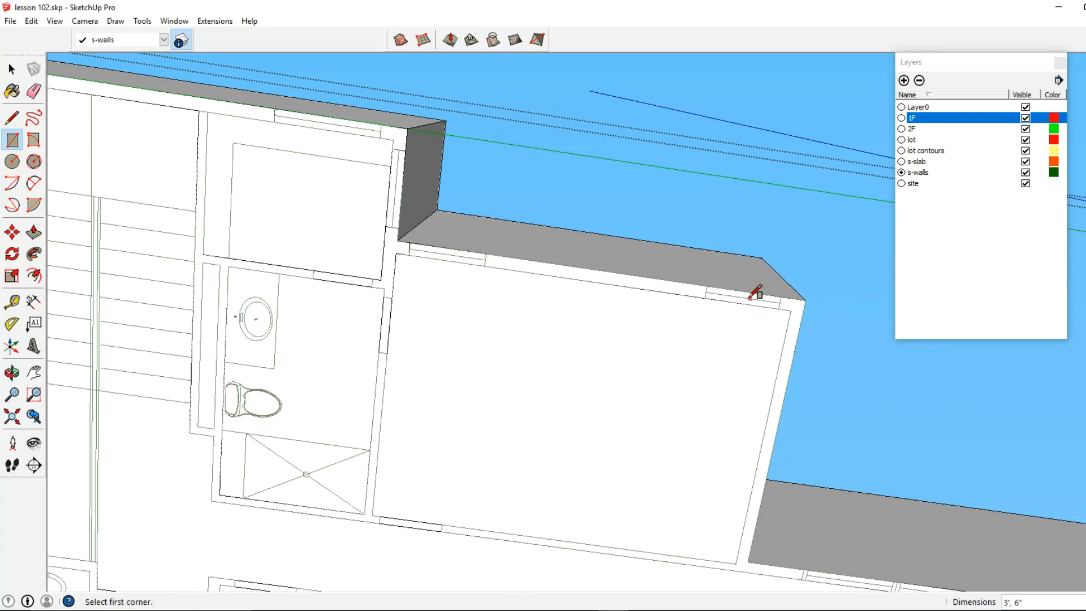
pyautogui.click(782, 296)
# Step: Trace one rectangle across the paired windows in the recessed wall and another over the next window
pyautogui.scroll(-3, 761, 296)
pyautogui.keyDown('shift'); pyautogui.moveTo(760, 296); pyautogui.dragTo(471, 162, button='middle'); pyautogui.keyUp('shift')
pyautogui.scroll(3, 544, 303)
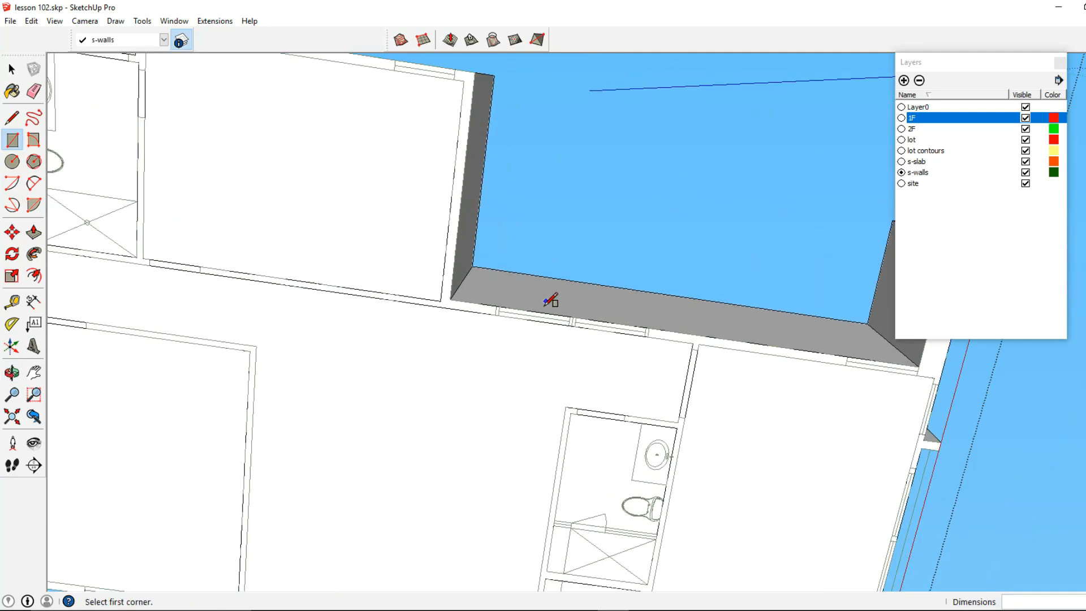
pyautogui.click(490, 315)
pyautogui.click(662, 331)
pyautogui.keyDown('shift'); pyautogui.moveTo(662, 330); pyautogui.dragTo(593, 253, button='middle'); pyautogui.keyUp('shift')
pyautogui.click(683, 255)
# Step: Push the long end-wall window opening up 7' and pull its top back down 5' as a new face
pyautogui.moveTo(683, 255); pyautogui.dragTo(425, 258, button='middle')
pyautogui.click(33, 232)
pyautogui.moveTo(650, 266); pyautogui.dragTo(446, 279, button='middle')
pyautogui.click(451, 281)
pyautogui.write('7')
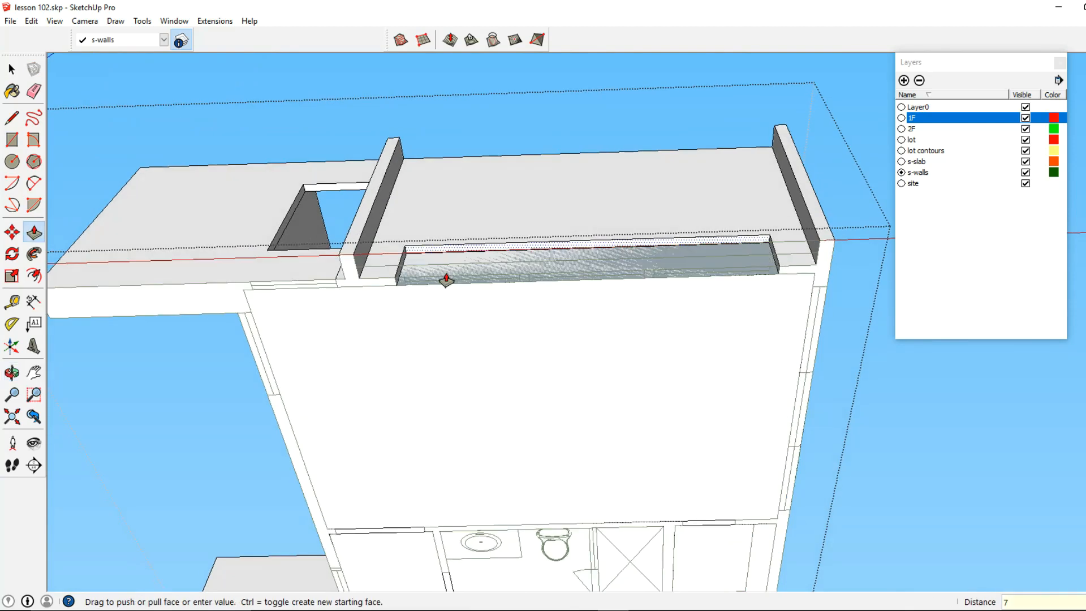
pyautogui.write("'")
pyautogui.press('Return')
pyautogui.press('ctrl')
pyautogui.click(432, 185)
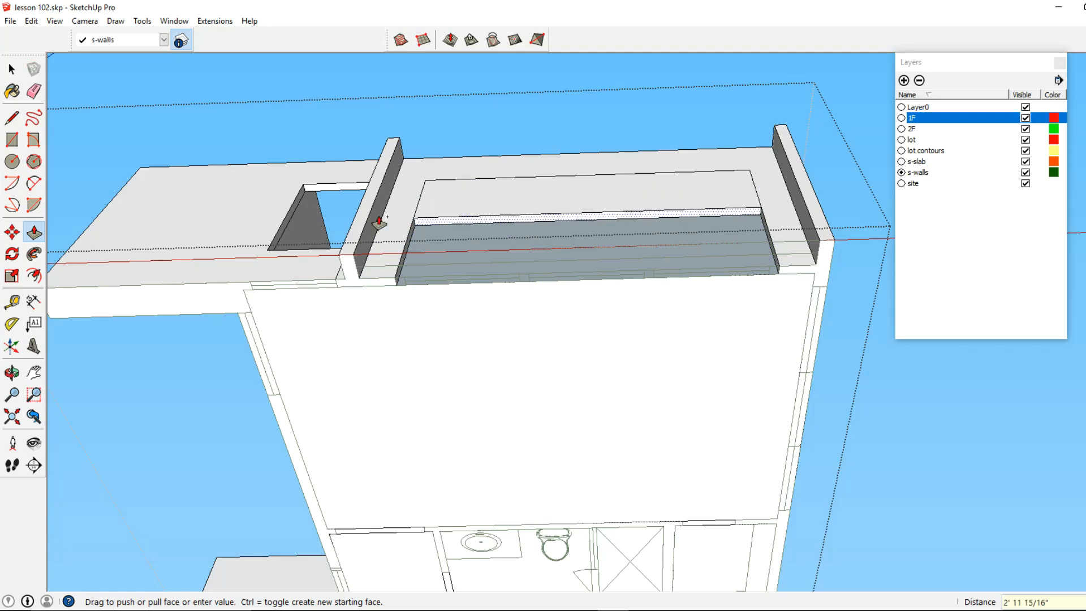
# Step: Fill the sill below the long end-wall window, and clear the panel above it along with the leftover edge
pyautogui.moveTo(301, 258); pyautogui.dragTo(412, 342, button='middle')
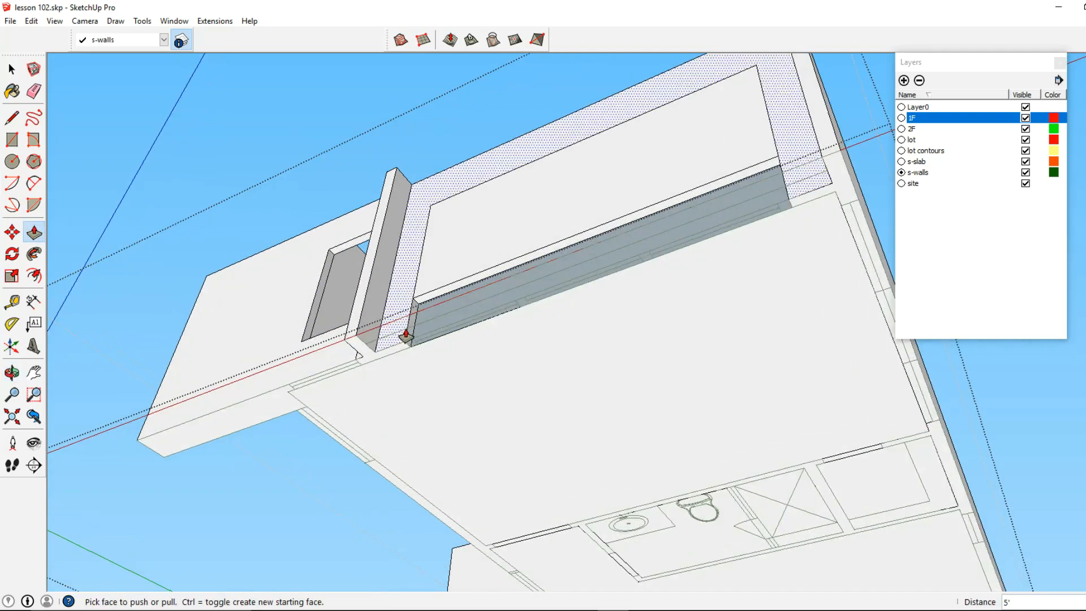
pyautogui.click(781, 165)
pyautogui.click(619, 148)
pyautogui.click(555, 199)
pyautogui.click(13, 71)
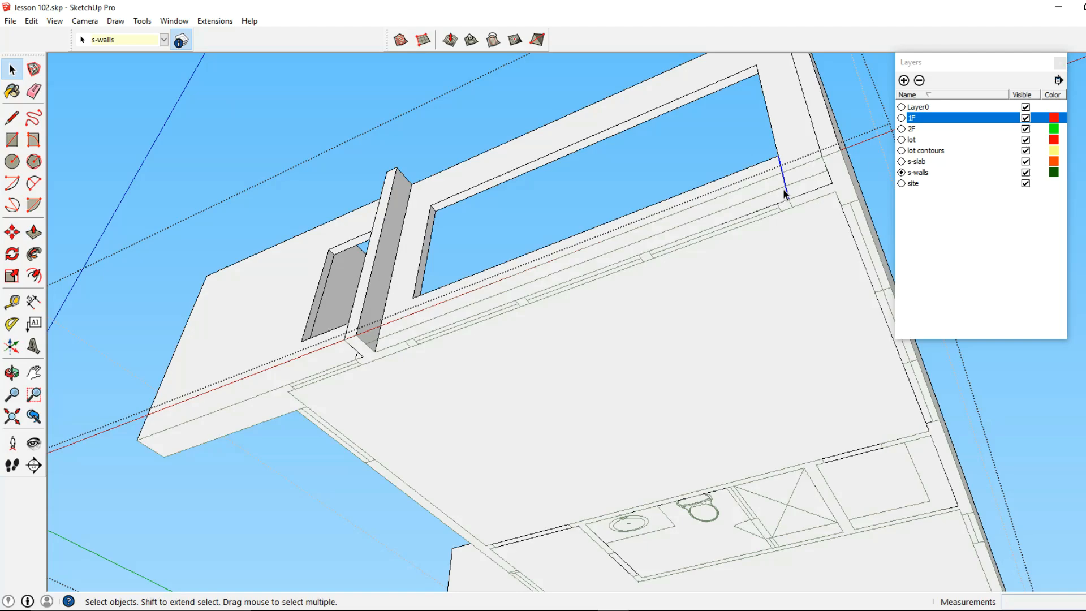
pyautogui.moveTo(782, 191); pyautogui.dragTo(293, 261, button='middle')
# Step: Raise the wide side-wall window next to the corner level with the end-wall opening, and pull its top down 2' as a new face
pyautogui.click(34, 232)
pyautogui.moveTo(362, 294); pyautogui.dragTo(687, 369, button='middle')
pyautogui.click(455, 290)
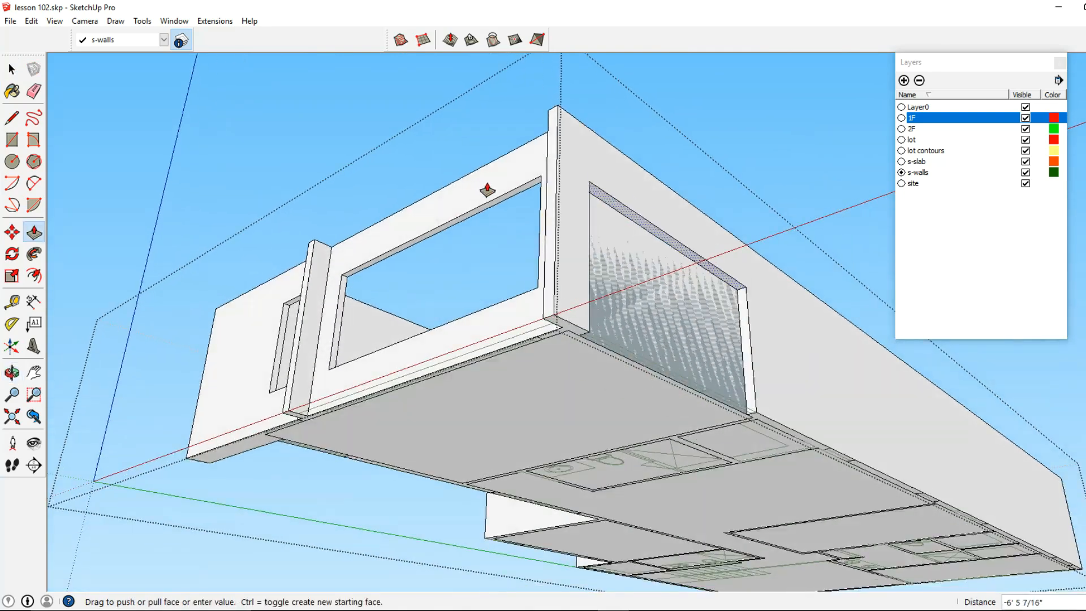
pyautogui.click(528, 192)
pyautogui.click(608, 195)
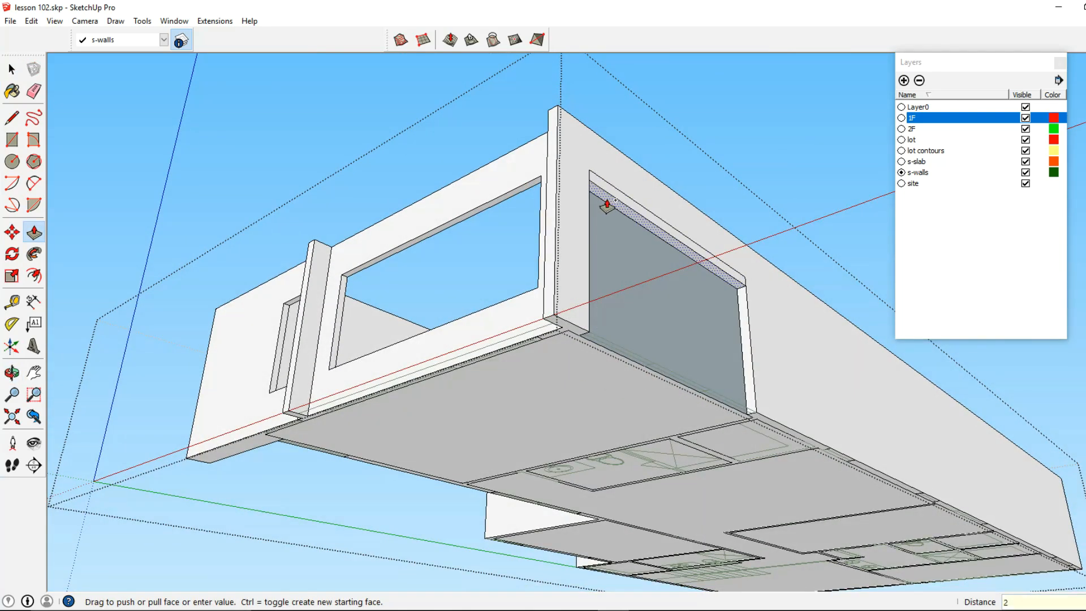
# Step: Fill the sill below the wide side-wall window across its full 11' width
pyautogui.click(747, 327)
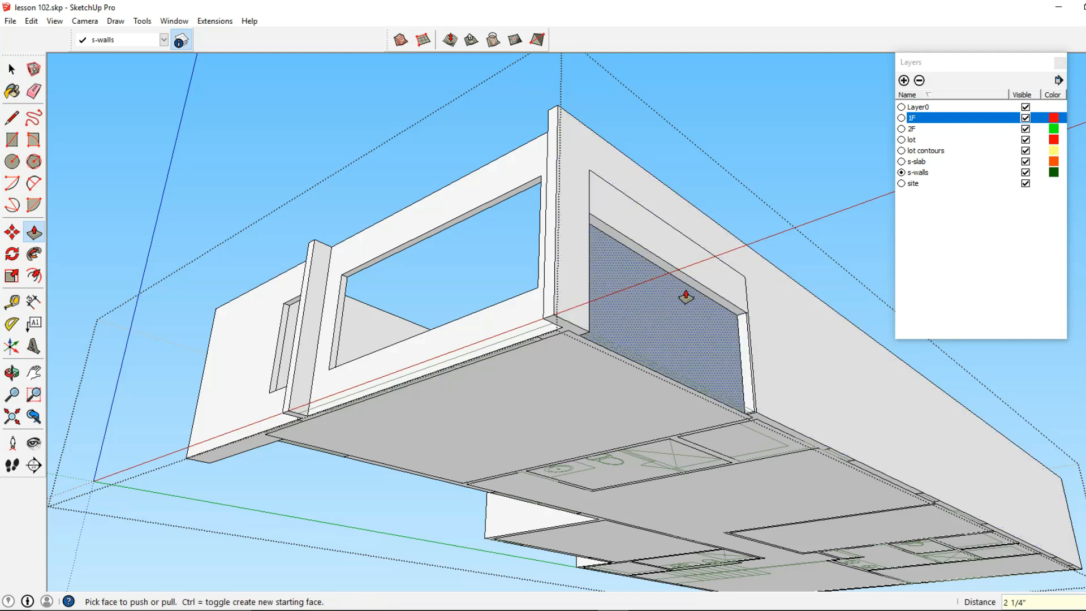
pyautogui.click(742, 320)
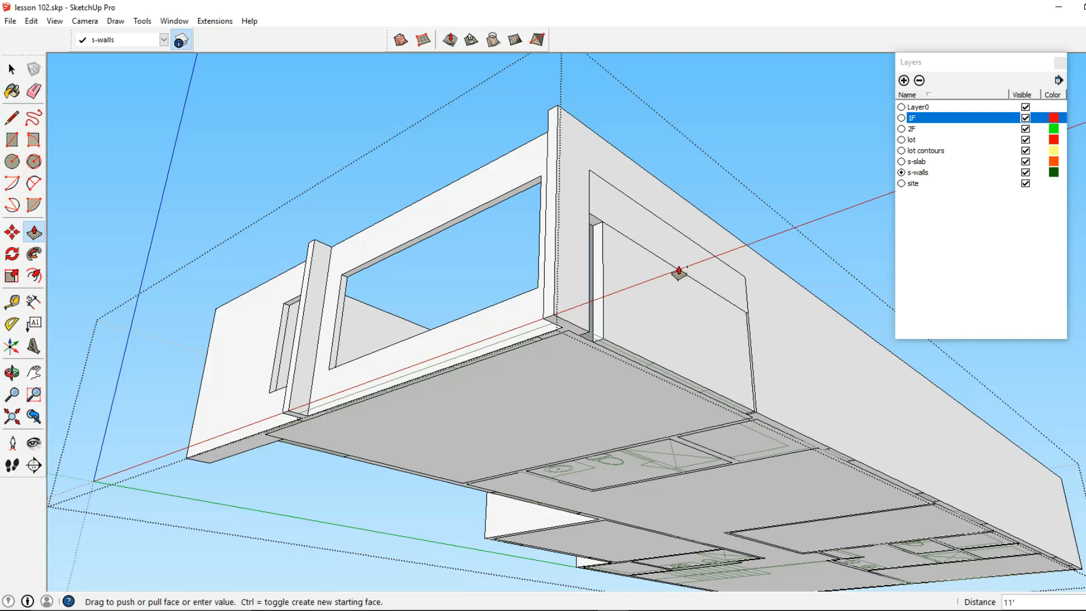
pyautogui.click(623, 241)
pyautogui.scroll(2, 752, 396)
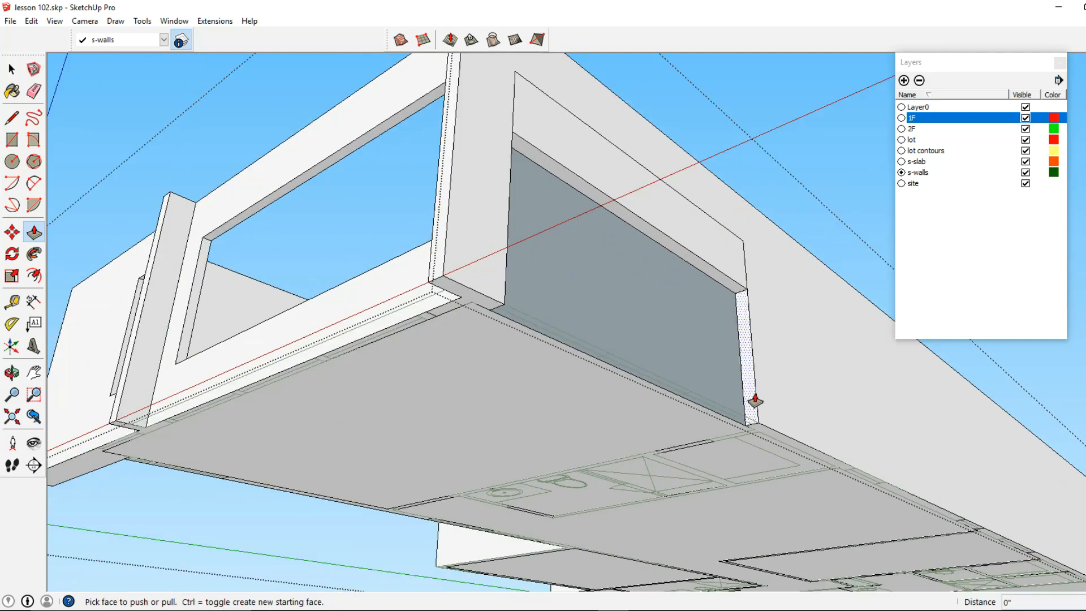
pyautogui.click(745, 396)
pyautogui.click(512, 139)
# Step: Clear the panel above the wide side-wall window's sill and remove the leftover vertical edge below the opening
pyautogui.moveTo(512, 139); pyautogui.dragTo(596, 179, button='middle')
pyautogui.click(602, 172)
pyautogui.click(547, 168)
pyautogui.press('space')
pyautogui.click(453, 275)
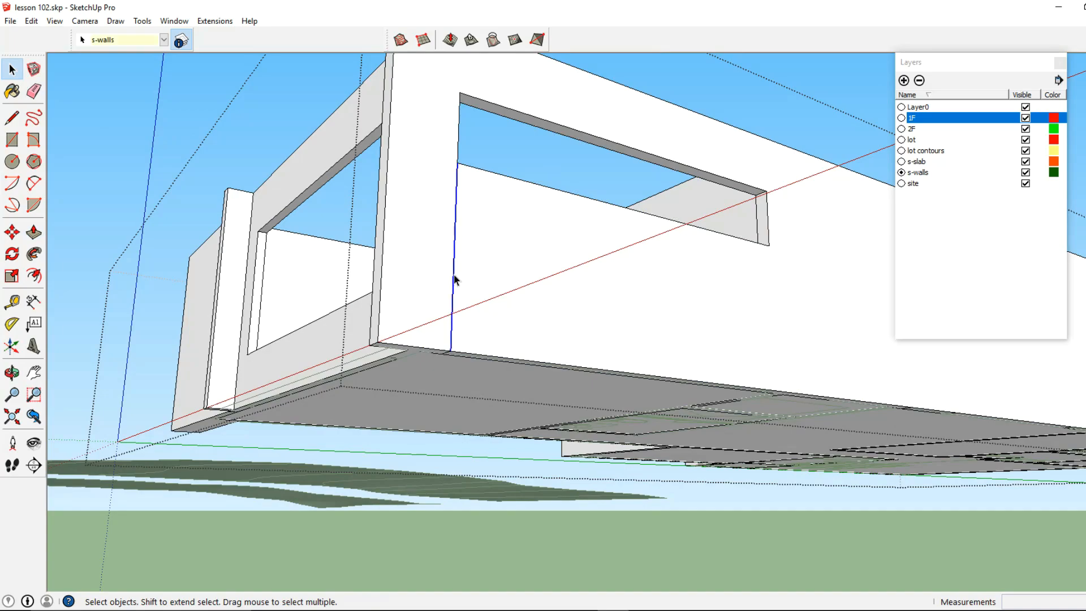
# Step: Raise the narrow window just past the bathroom to head height, and pull its top down level with the wide window's sill
pyautogui.moveTo(453, 276); pyautogui.dragTo(469, 187, button='middle')
pyautogui.moveTo(671, 367); pyautogui.dragTo(233, 214, button='middle')
pyautogui.press('p')
pyautogui.moveTo(396, 300); pyautogui.dragTo(419, 295, button='middle')
pyautogui.moveTo(419, 295); pyautogui.dragTo(236, 220)
pyautogui.click(467, 211)
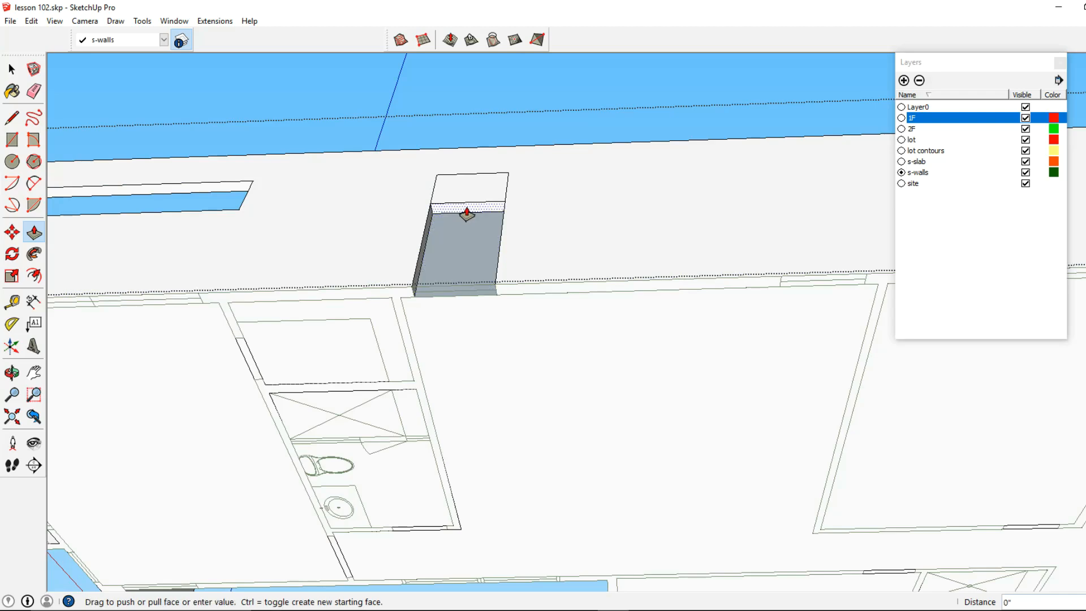
pyautogui.click(453, 243)
pyautogui.moveTo(454, 242); pyautogui.dragTo(364, 269, button='middle')
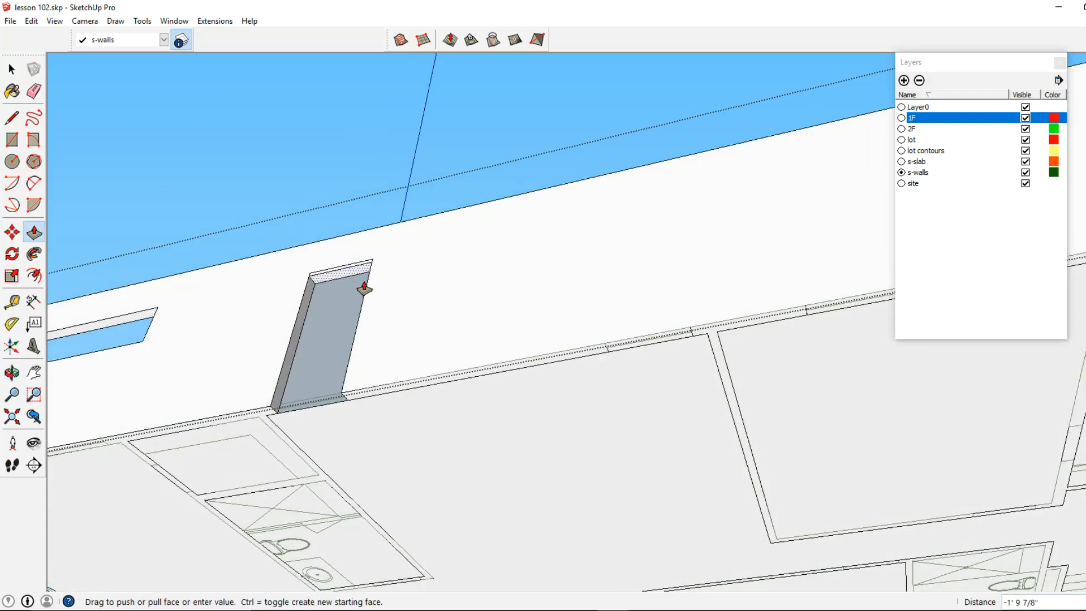
pyautogui.click(145, 346)
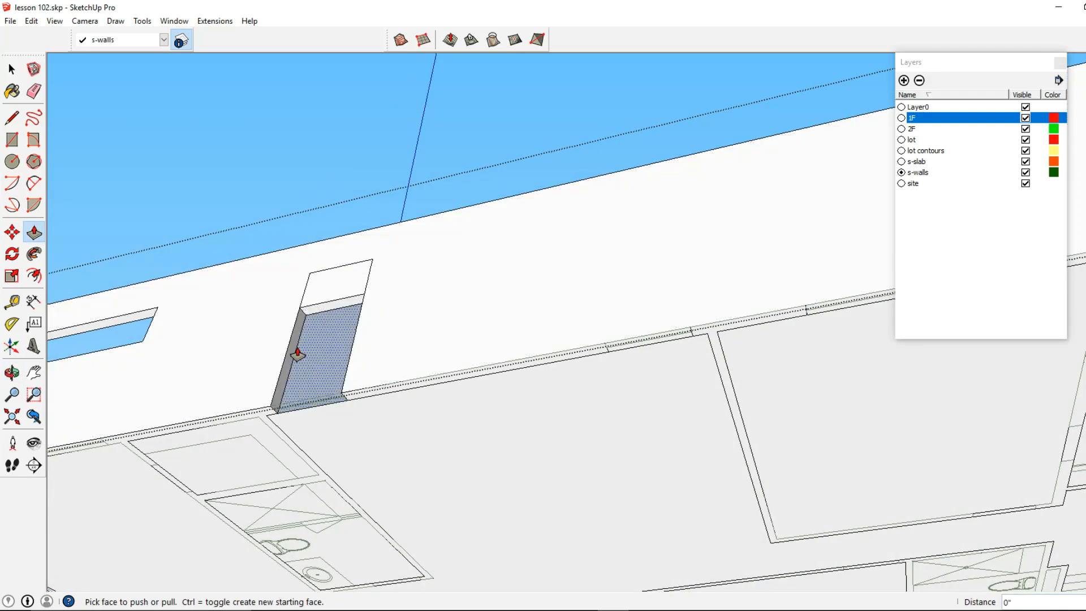
# Step: Fill the sill below the narrow window past the bathroom and push out the panel above it
pyautogui.click(291, 347)
pyautogui.moveTo(361, 301); pyautogui.dragTo(570, 357, button='middle')
pyautogui.click(361, 283)
# Step: Push the next narrow window in the long side wall up 7' and pull its top down level with the neighbouring window's sill
pyautogui.click(563, 356)
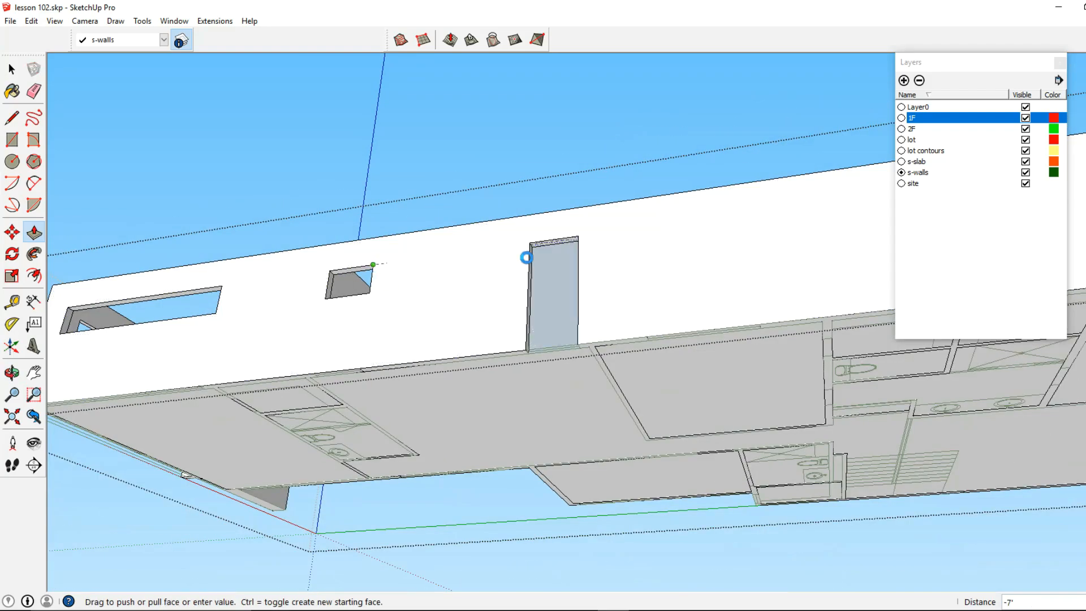
pyautogui.click(540, 246)
pyautogui.click(372, 294)
# Step: Fill the sill below the second narrow window and push the panel above it through the 6" wall
pyautogui.moveTo(381, 306); pyautogui.dragTo(701, 313, button='middle')
pyautogui.scroll(2, 798, 342)
pyautogui.click(722, 320)
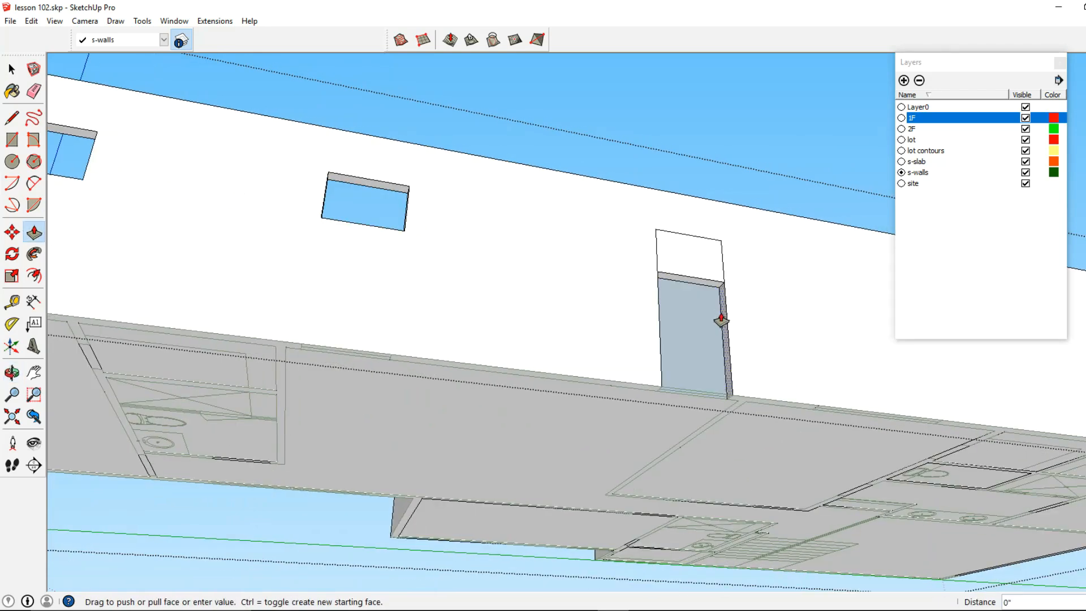
pyautogui.click(661, 274)
pyautogui.click(711, 263)
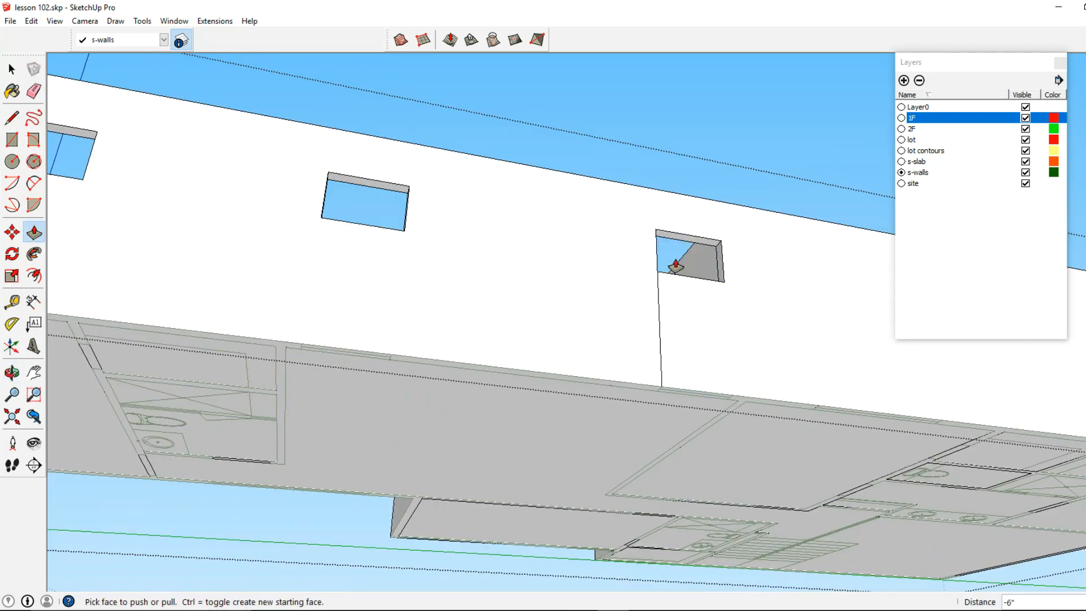
pyautogui.click(676, 258)
# Step: Delete the leftover vertical edge below the second narrow window
pyautogui.keyDown('shift'); pyautogui.moveTo(713, 258); pyautogui.dragTo(151, 191, button='middle'); pyautogui.keyUp('shift')
pyautogui.click(12, 69)
pyautogui.keyDown('shift'); pyautogui.moveTo(56, 213); pyautogui.dragTo(275, 207, button='middle'); pyautogui.keyUp('shift')
pyautogui.click(195, 221)
pyautogui.press('Delete')
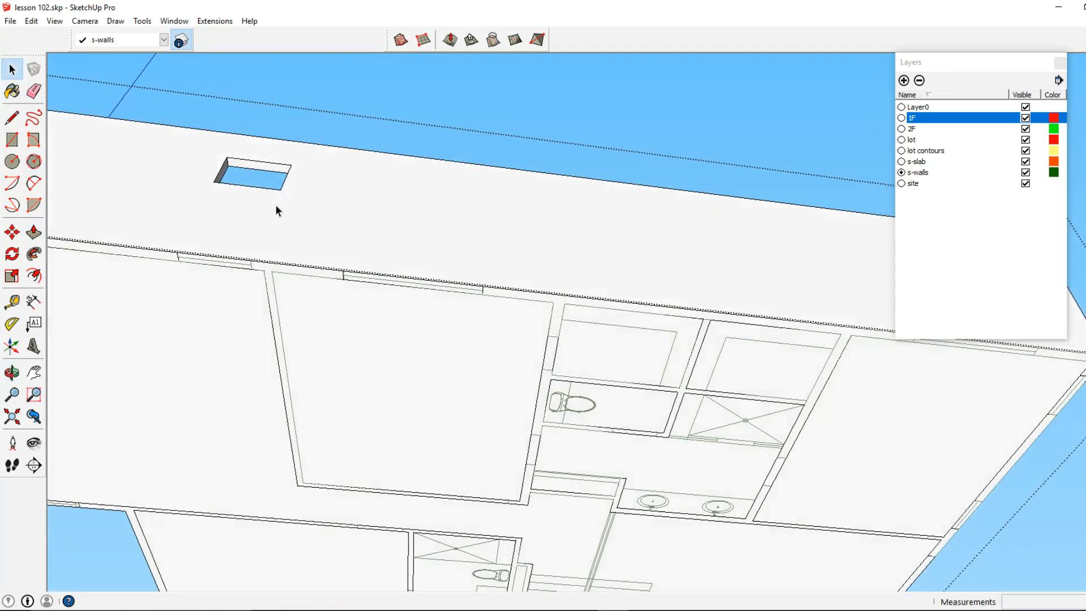
# Step: Push the wider window of the adjoining room up 7' and pull its top back down 5' as a new face
pyautogui.click(34, 234)
pyautogui.keyDown('shift'); pyautogui.moveTo(380, 295); pyautogui.dragTo(398, 320, button='middle'); pyautogui.keyUp('shift')
pyautogui.click(396, 311)
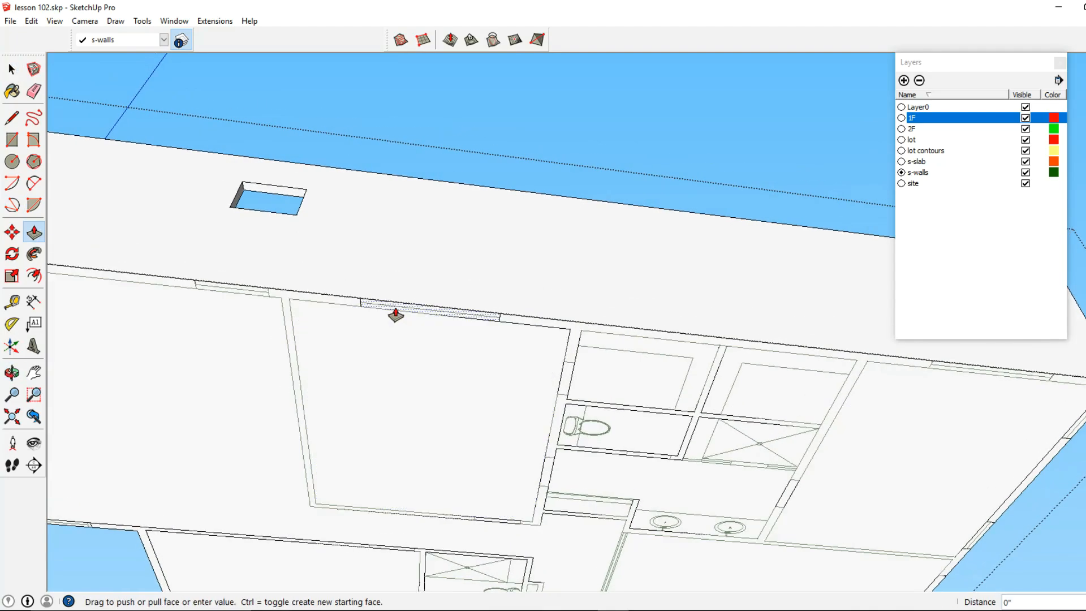
pyautogui.click(311, 199)
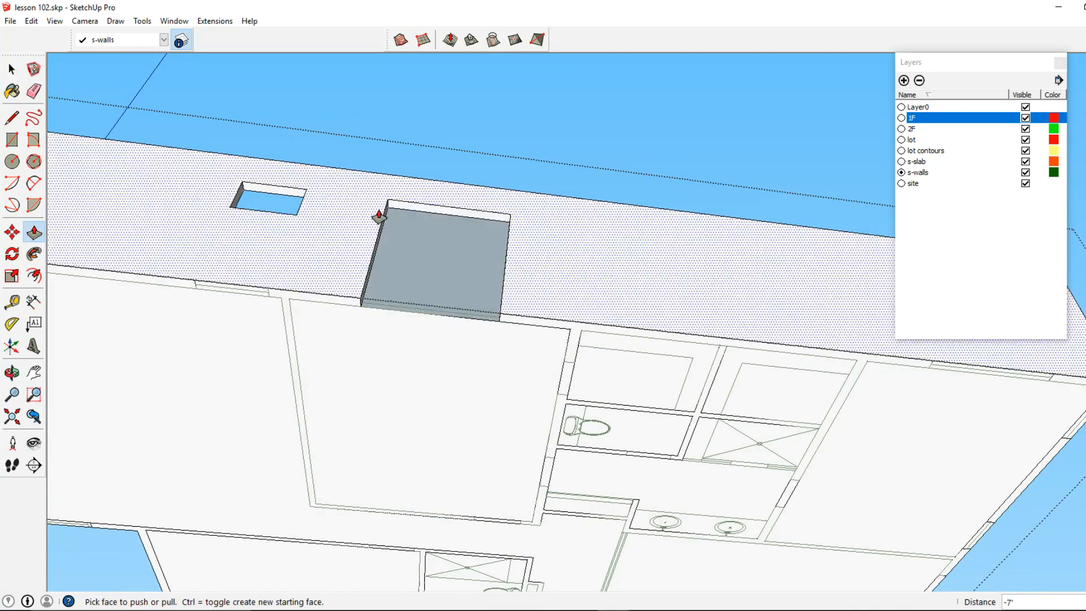
pyautogui.click(407, 217)
pyautogui.write("5'")
pyautogui.press('Return')
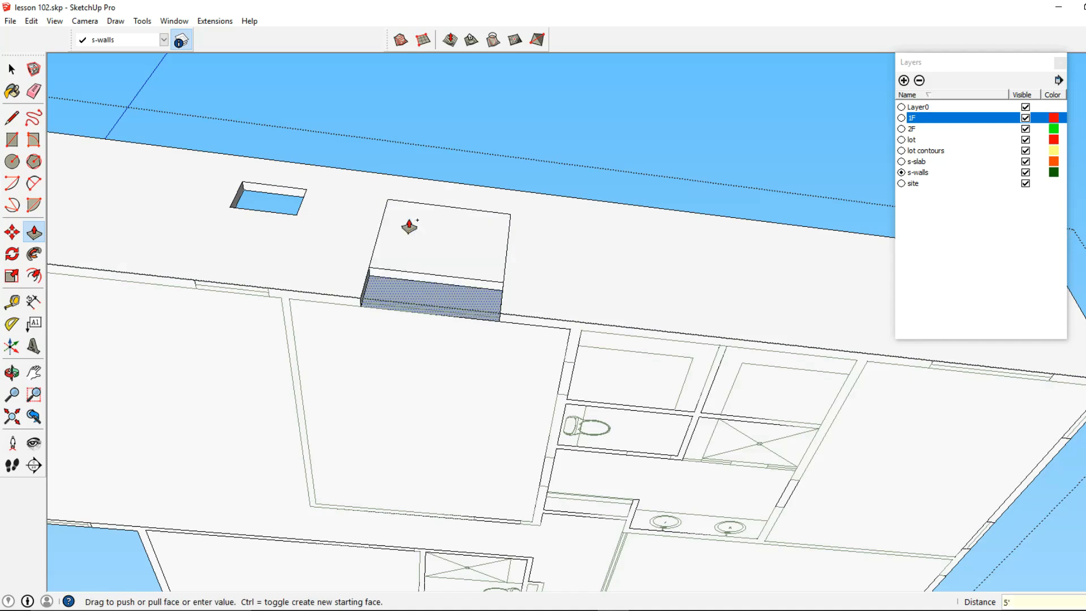
# Step: Fill the sill below the adjoining room's wider window and push out the panel above it
pyautogui.moveTo(437, 339); pyautogui.dragTo(621, 436, button='middle')
pyautogui.scroll(2, 598, 374)
pyautogui.click(597, 376)
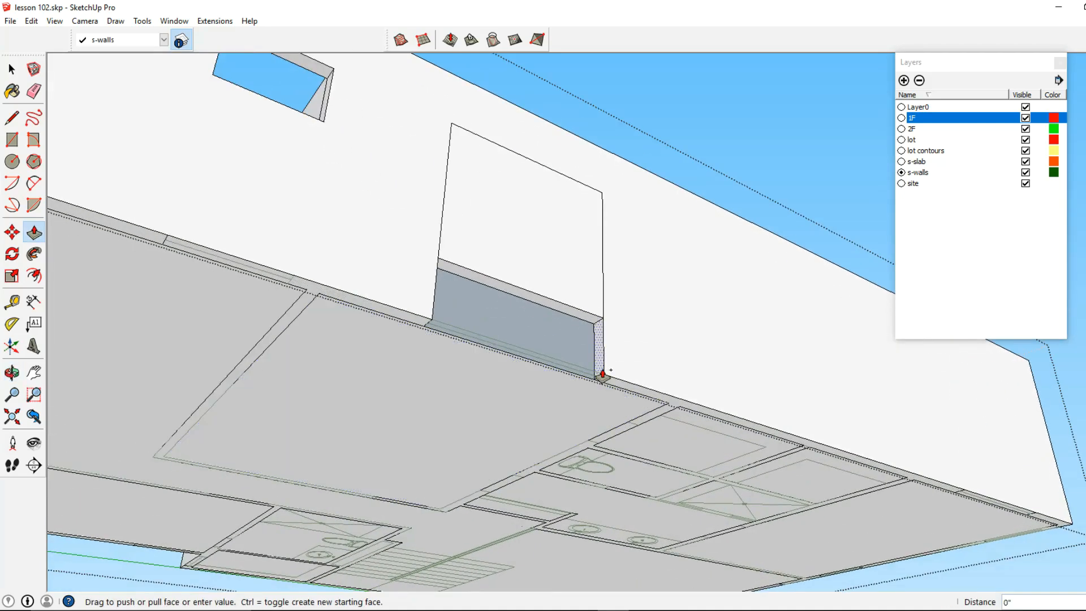
pyautogui.click(443, 266)
pyautogui.click(583, 229)
pyautogui.click(449, 236)
pyautogui.click(12, 69)
# Step: Push up the corner room's window opening in the long side wall and pull its top back down 5' as a new face
pyautogui.moveTo(668, 336); pyautogui.dragTo(526, 289, button='middle')
pyautogui.keyDown('shift'); pyautogui.moveTo(526, 289); pyautogui.dragTo(407, 310, button='middle'); pyautogui.keyUp('shift')
pyautogui.scroll(-1, 483, 301)
pyautogui.moveTo(485, 301); pyautogui.dragTo(527, 300, button='middle')
pyautogui.keyDown('shift'); pyautogui.moveTo(526, 300); pyautogui.dragTo(422, 345, button='middle'); pyautogui.keyUp('shift')
pyautogui.scroll(2, 413, 254)
pyautogui.scroll(1, 413, 253)
pyautogui.click(396, 273)
pyautogui.click(38, 232)
pyautogui.moveTo(445, 309); pyautogui.dragTo(520, 162)
pyautogui.write("5'")
pyautogui.press('Return')
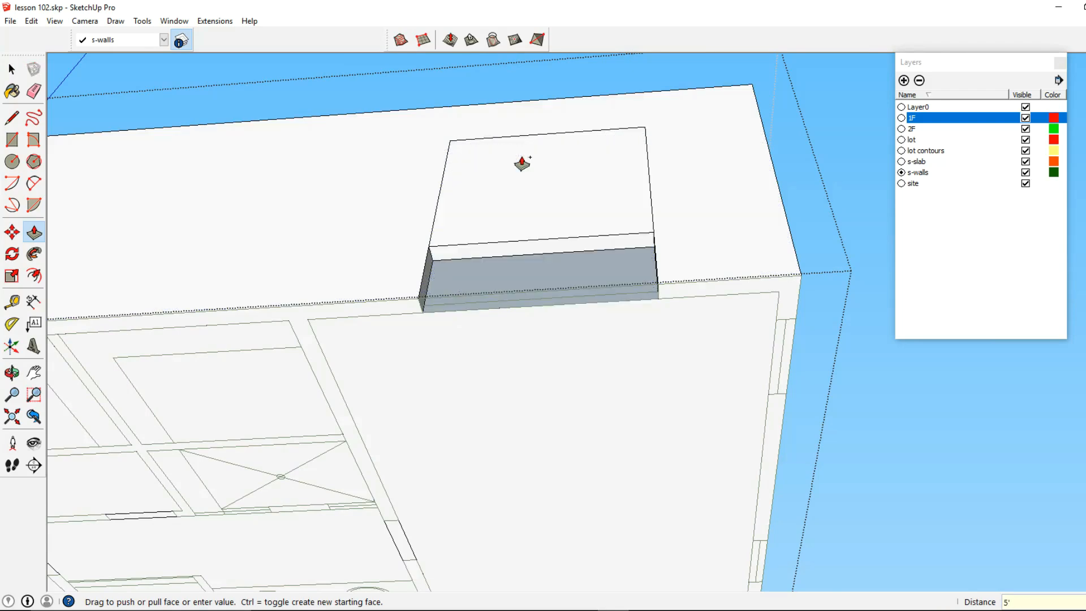
# Step: Fill the sill below the corner room's side-wall window, and clear the 6" panel above it along with the leftover edge
pyautogui.moveTo(422, 296); pyautogui.dragTo(366, 178)
pyautogui.click(12, 69)
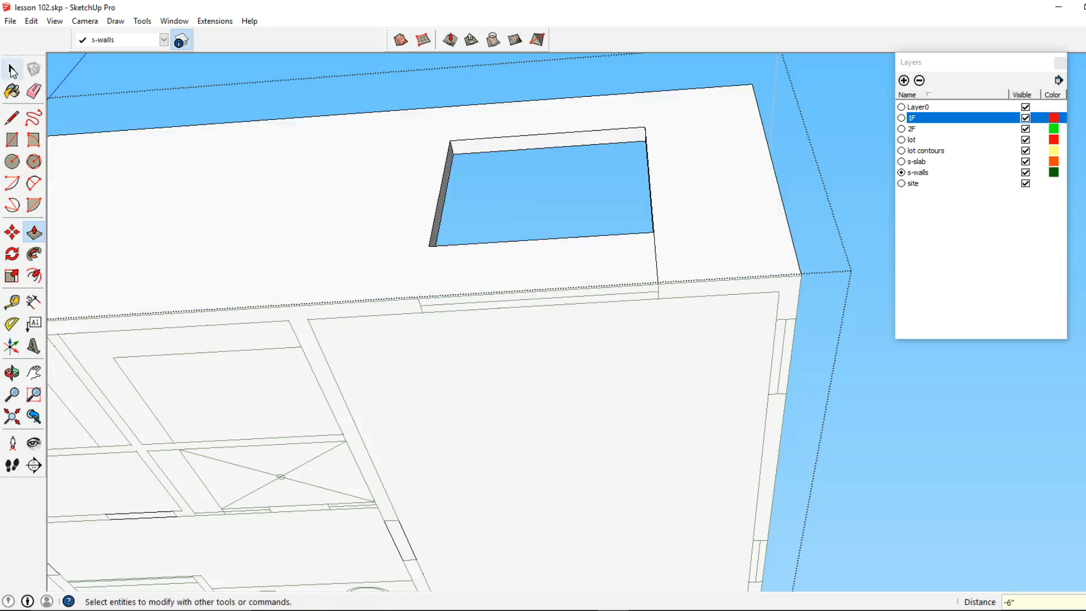
pyautogui.click(11, 69)
pyautogui.moveTo(656, 260); pyautogui.dragTo(451, 247, button='middle')
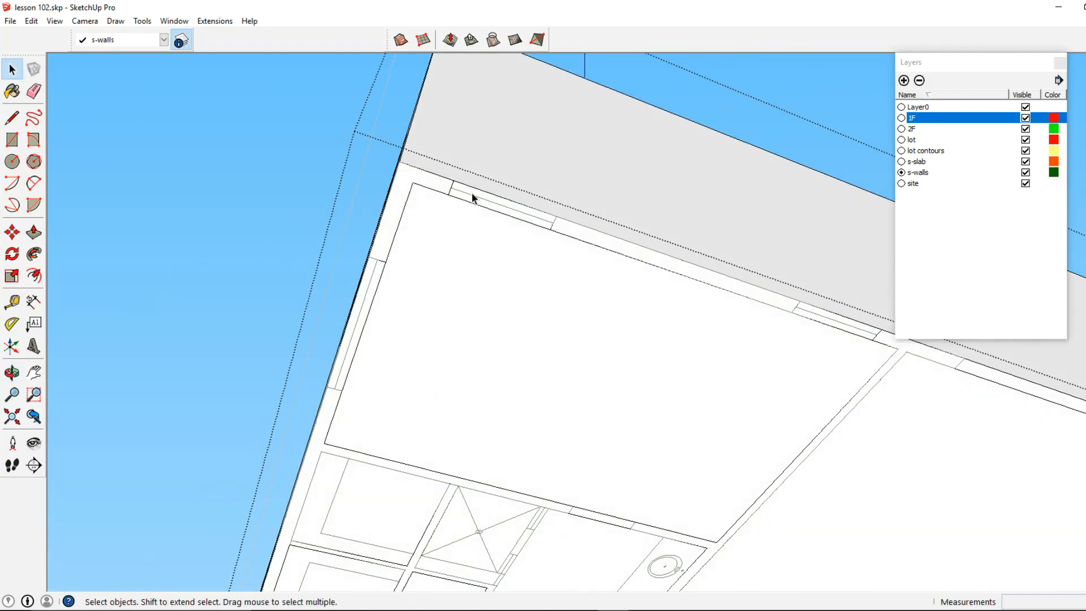
# Step: Push both of the corner room's window openings in the adjoining wall up 7'
pyautogui.press('p')
pyautogui.scroll(-5, 538, 304)
pyautogui.moveTo(534, 296); pyautogui.dragTo(566, 158)
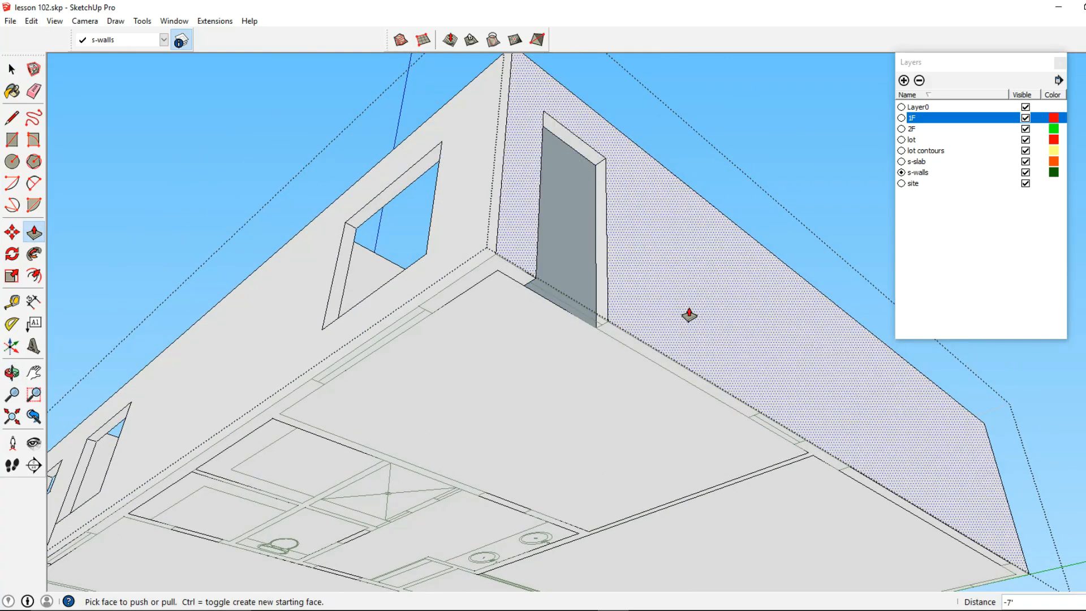
pyautogui.doubleClick(758, 424)
# Step: Pull the tops of the two adjoining-wall window openings down 5' as new faces
pyautogui.moveTo(600, 170); pyautogui.dragTo(477, 188, button='middle')
pyautogui.moveTo(497, 159); pyautogui.dragTo(498, 231)
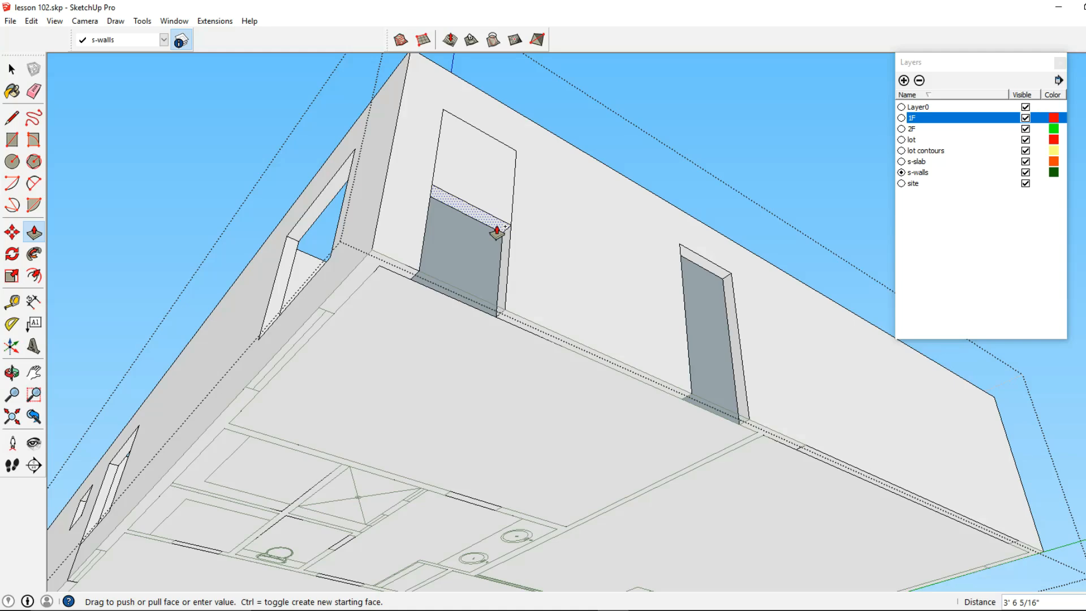
pyautogui.write("5'")
pyautogui.press('Return')
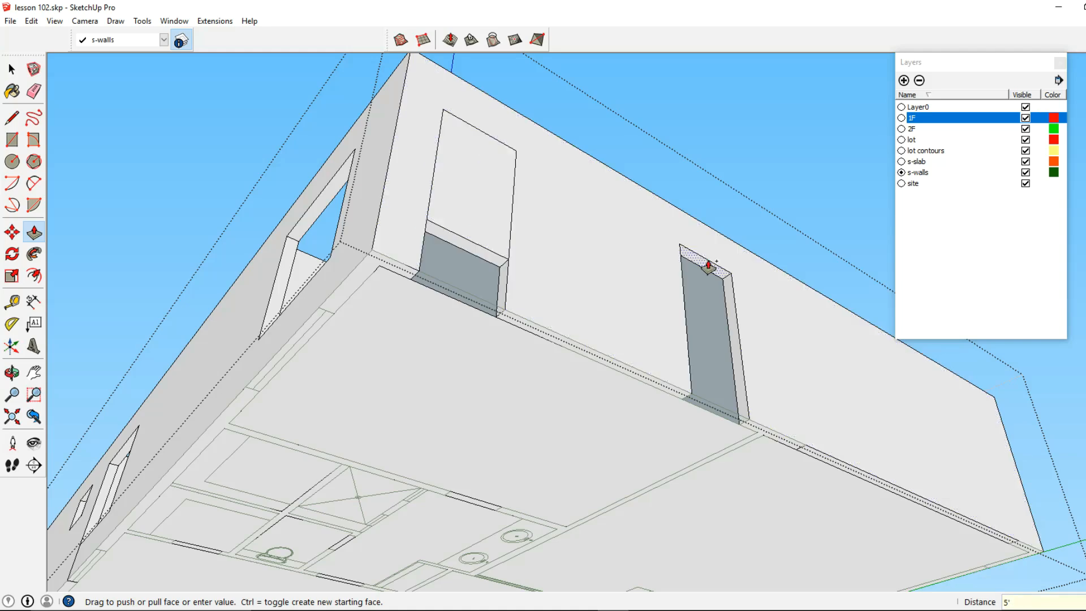
pyautogui.doubleClick(704, 269)
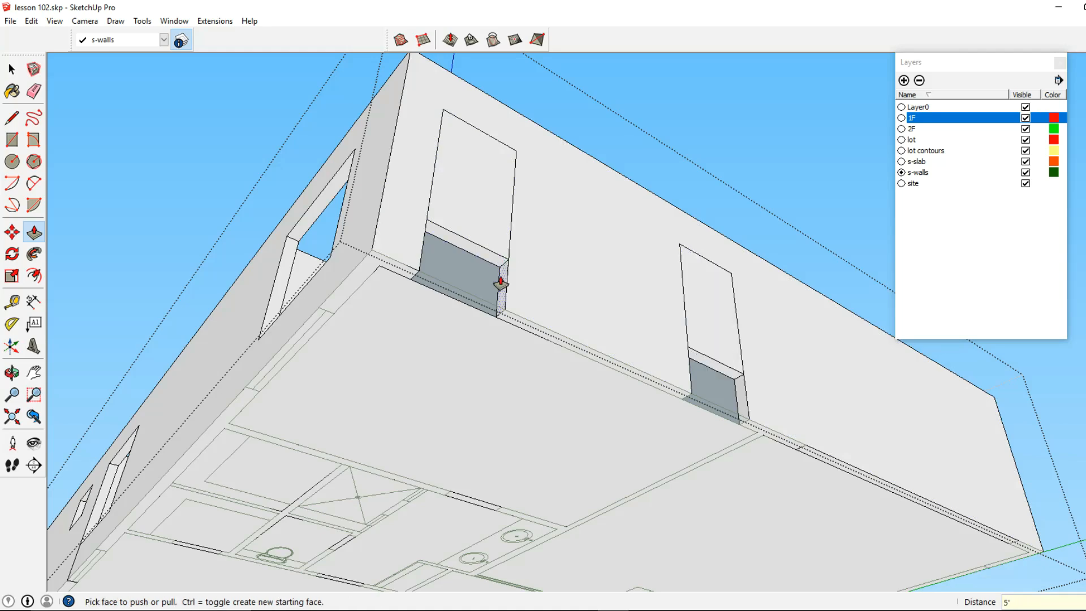
# Step: Fill the sills below the two adjoining-wall windows, and clear the 6" panels above them along with the leftover edges
pyautogui.moveTo(501, 261); pyautogui.dragTo(428, 224)
pyautogui.moveTo(747, 406); pyautogui.dragTo(689, 350)
pyautogui.moveTo(727, 314); pyautogui.dragTo(693, 322)
pyautogui.hotkey('ctrl', 'z')
pyautogui.click(497, 165)
pyautogui.click(444, 204)
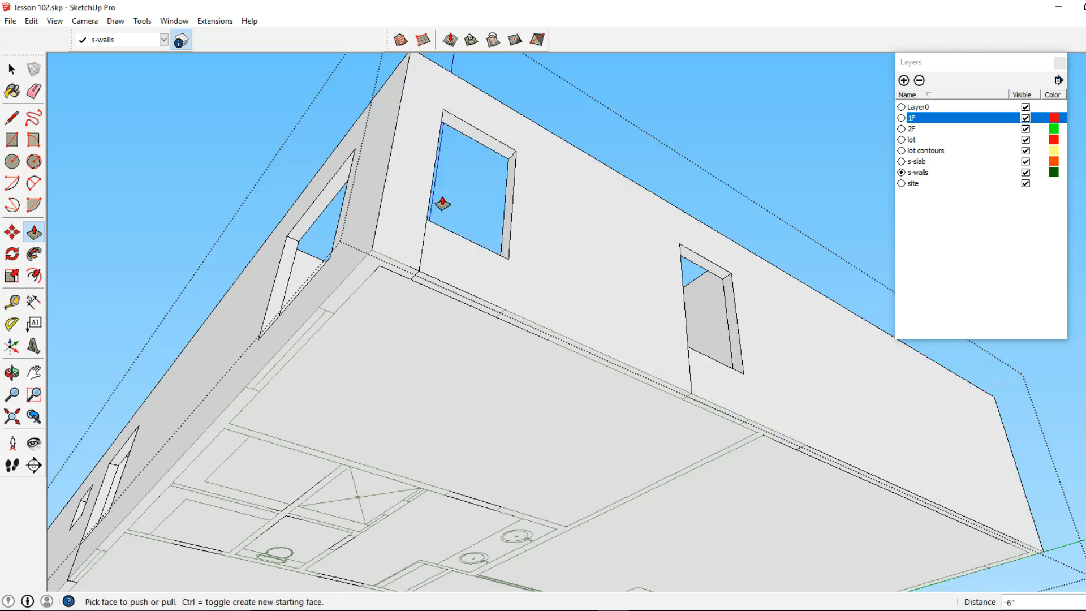
pyautogui.click(12, 69)
pyautogui.click(10, 67)
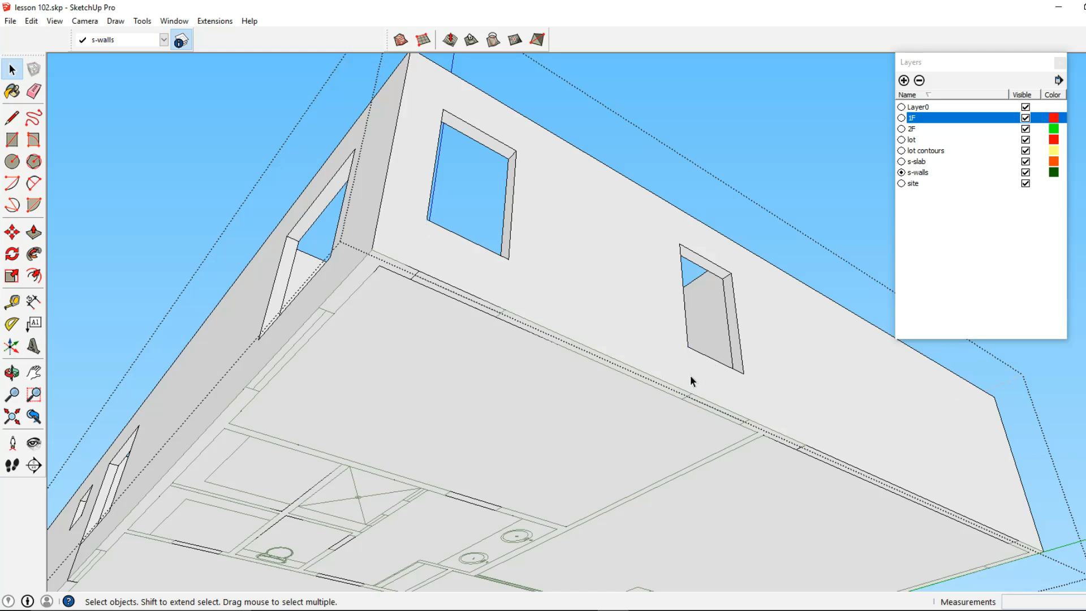
# Step: Push the stair room's wide window opening up through the wall and pull its top down 4' as a new face
pyautogui.scroll(-3, 691, 375)
pyautogui.moveTo(686, 381); pyautogui.dragTo(417, 328, button='middle')
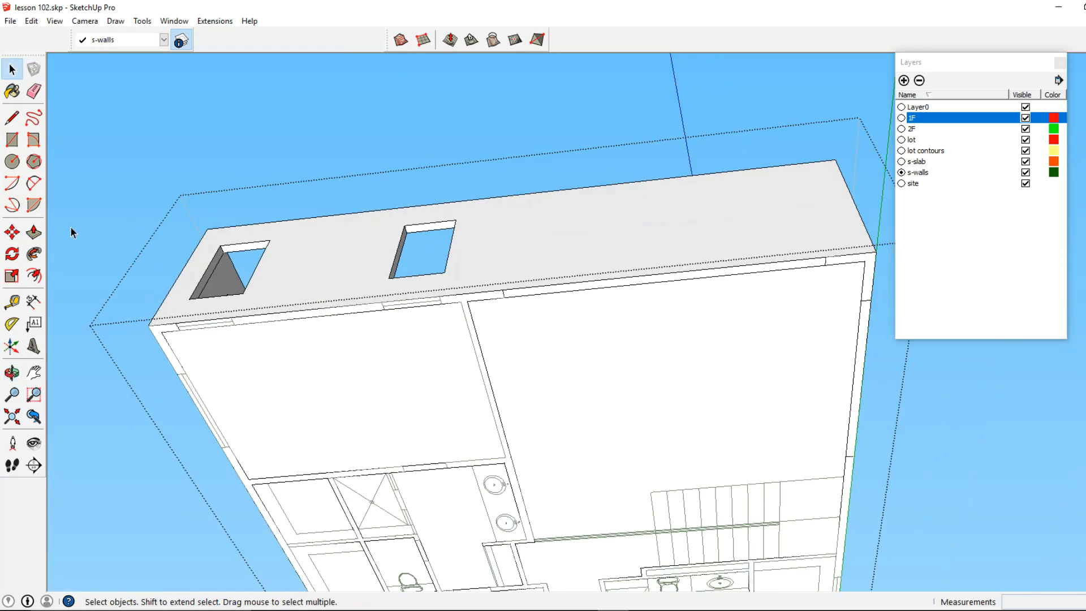
pyautogui.click(35, 232)
pyautogui.click(509, 298)
pyautogui.click(530, 224)
pyautogui.click(530, 224)
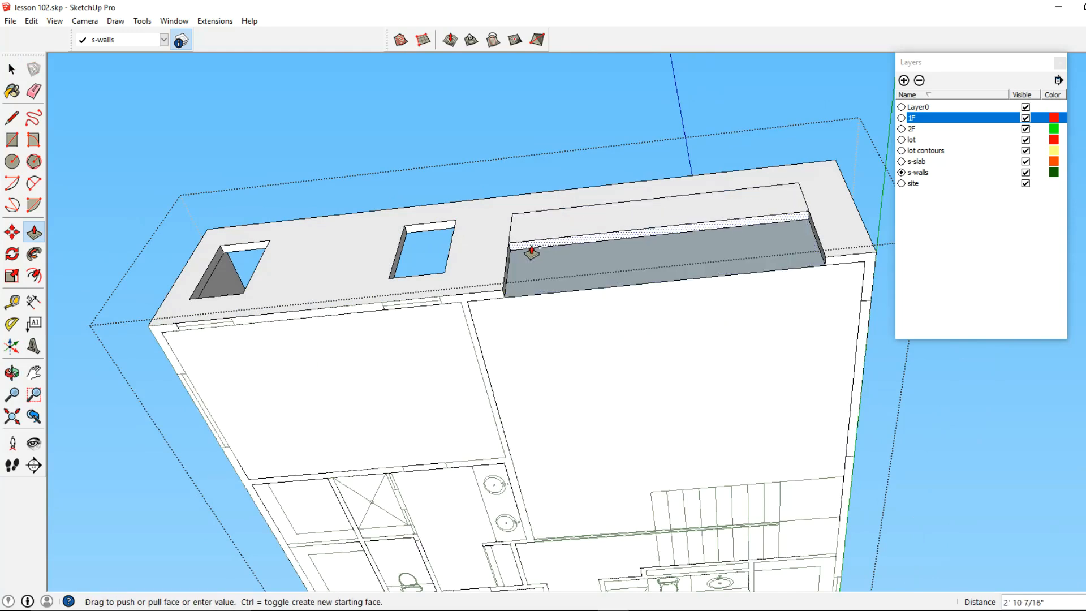
pyautogui.moveTo(516, 249); pyautogui.dragTo(490, 283, button='middle')
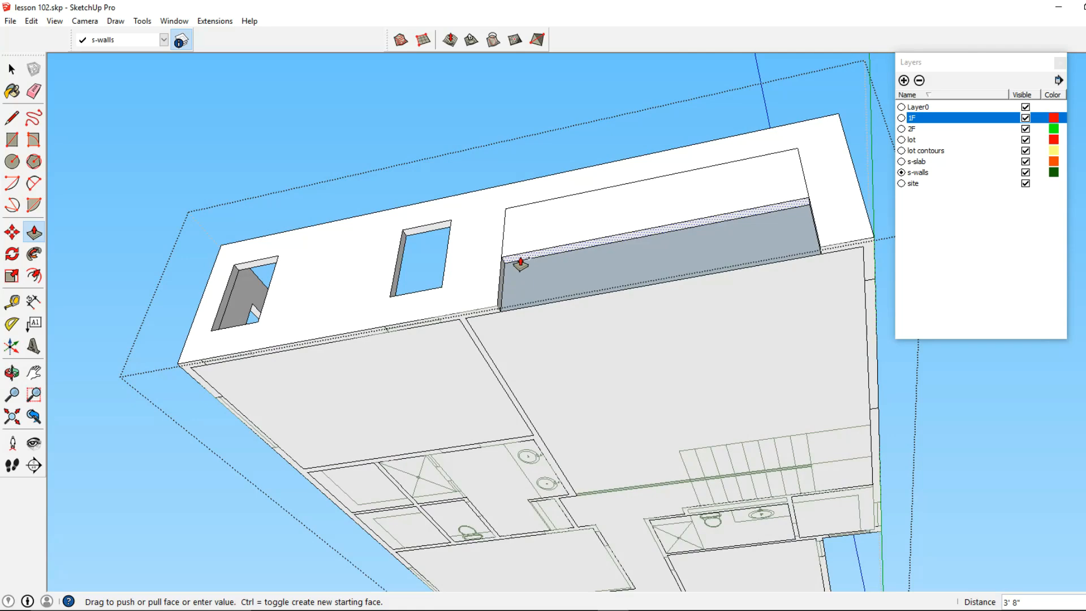
pyautogui.write("4'")
pyautogui.press('Return')
pyautogui.moveTo(529, 271); pyautogui.dragTo(417, 288, button='middle')
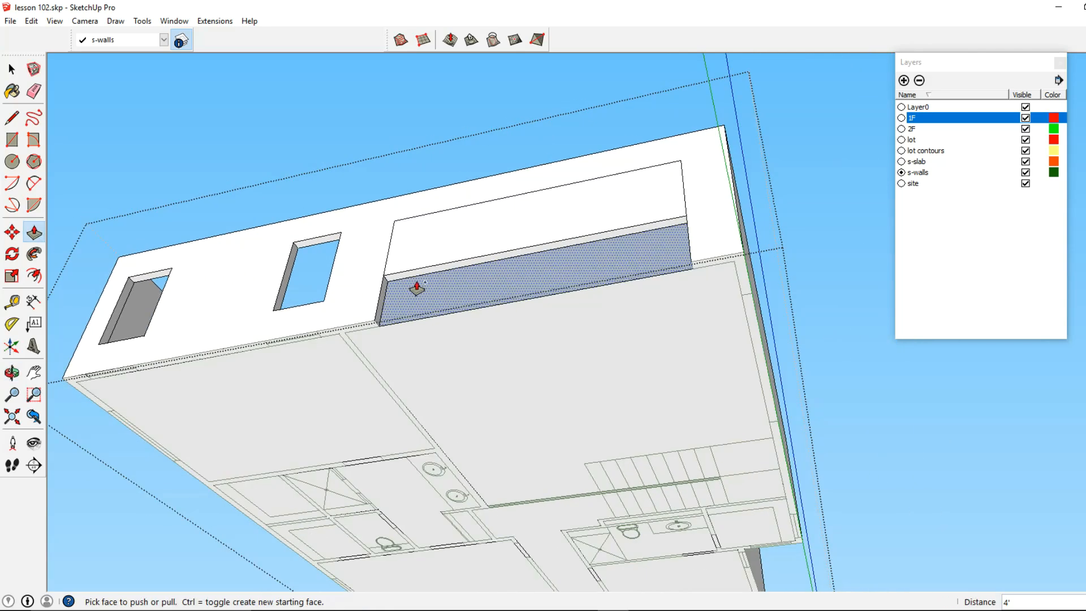
# Step: Fill the sill below the stair room's wide window, delete the leftover edge, and clear the panel above the sill
pyautogui.click(384, 308)
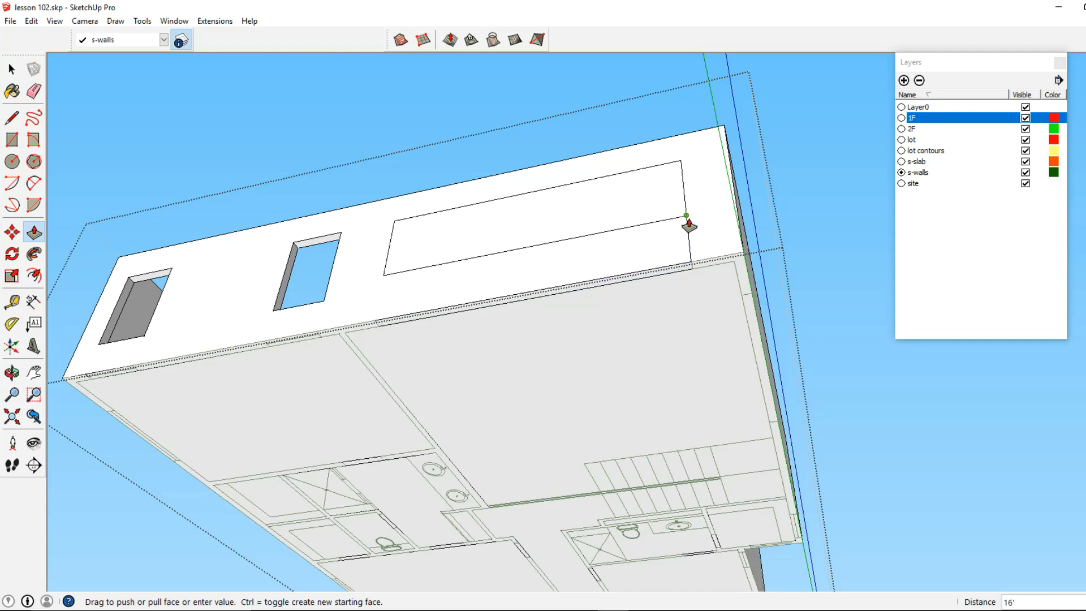
pyautogui.press('Escape')
pyautogui.press('space')
pyautogui.click(507, 366)
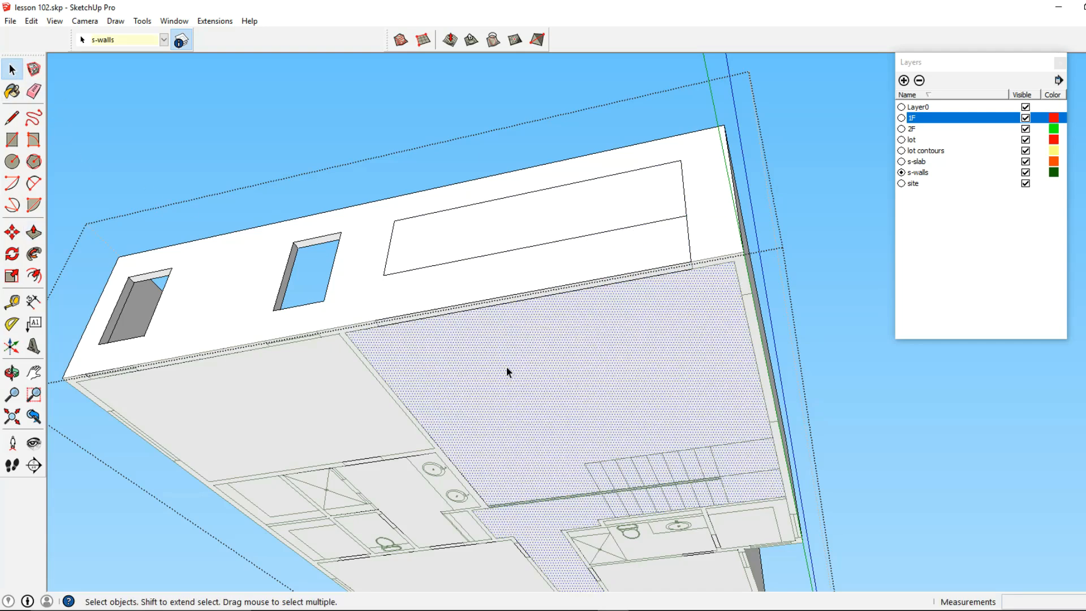
pyautogui.moveTo(558, 372); pyautogui.dragTo(556, 334, button='middle')
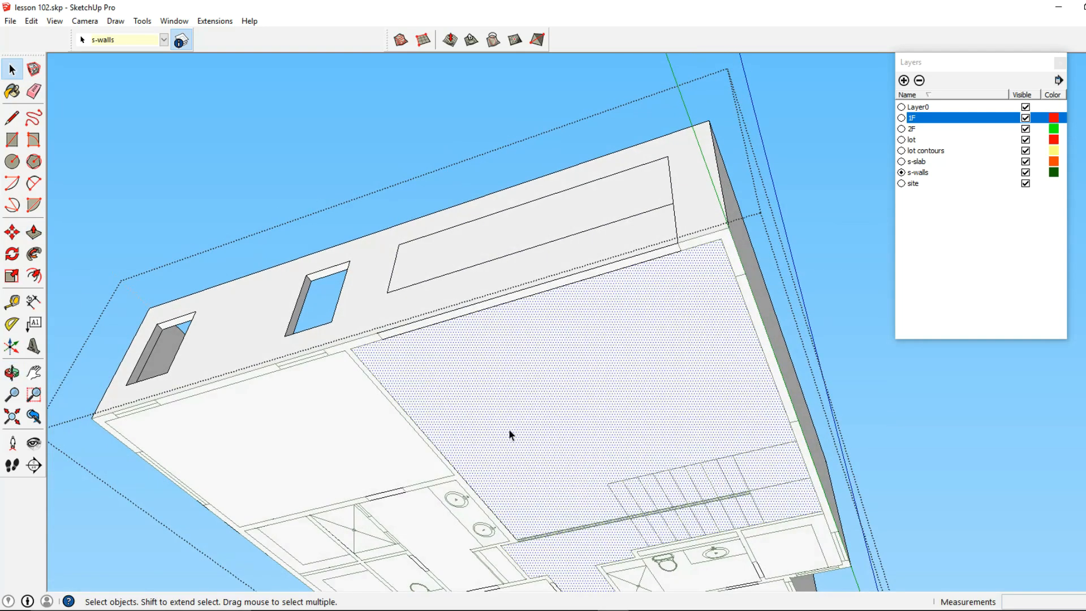
pyautogui.moveTo(627, 457); pyautogui.dragTo(490, 381, button='middle')
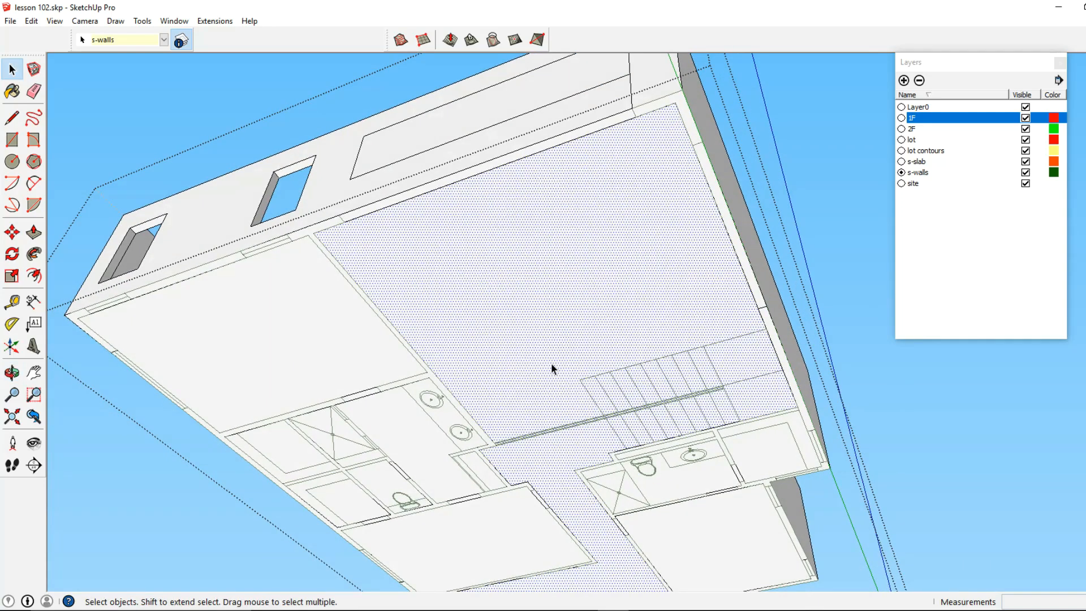
pyautogui.keyDown('shift'); pyautogui.moveTo(554, 211); pyautogui.dragTo(517, 375, button='middle'); pyautogui.keyUp('shift')
pyautogui.click(590, 275)
pyautogui.press('Delete')
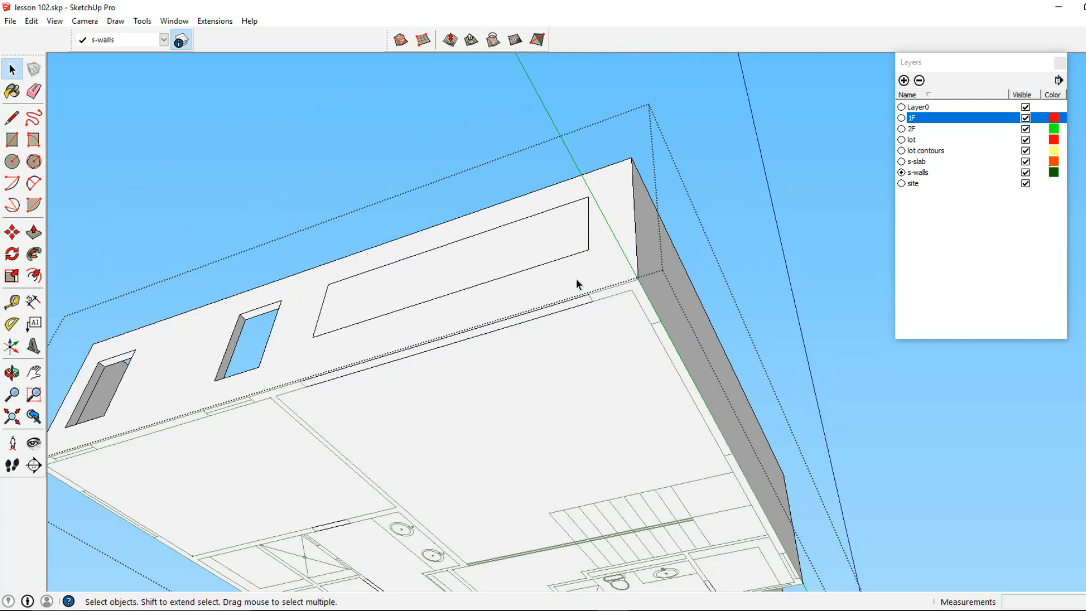
pyautogui.press('p')
pyautogui.moveTo(332, 298); pyautogui.dragTo(383, 304)
pyautogui.click(11, 69)
# Step: Cut the stair room's window opening in the wall around the corner, filling its sill and clearing the panel and leftover edge
pyautogui.moveTo(470, 268); pyautogui.dragTo(501, 294, button='middle')
pyautogui.click(34, 232)
pyautogui.moveTo(464, 362); pyautogui.dragTo(522, 264, button='middle')
pyautogui.moveTo(524, 255); pyautogui.dragTo(437, 192)
pyautogui.moveTo(714, 329); pyautogui.dragTo(534, 202)
pyautogui.moveTo(671, 213); pyautogui.dragTo(569, 191)
pyautogui.click(611, 206)
pyautogui.keyDown('shift'); pyautogui.moveTo(632, 251); pyautogui.dragTo(563, 232, button='middle'); pyautogui.keyUp('shift')
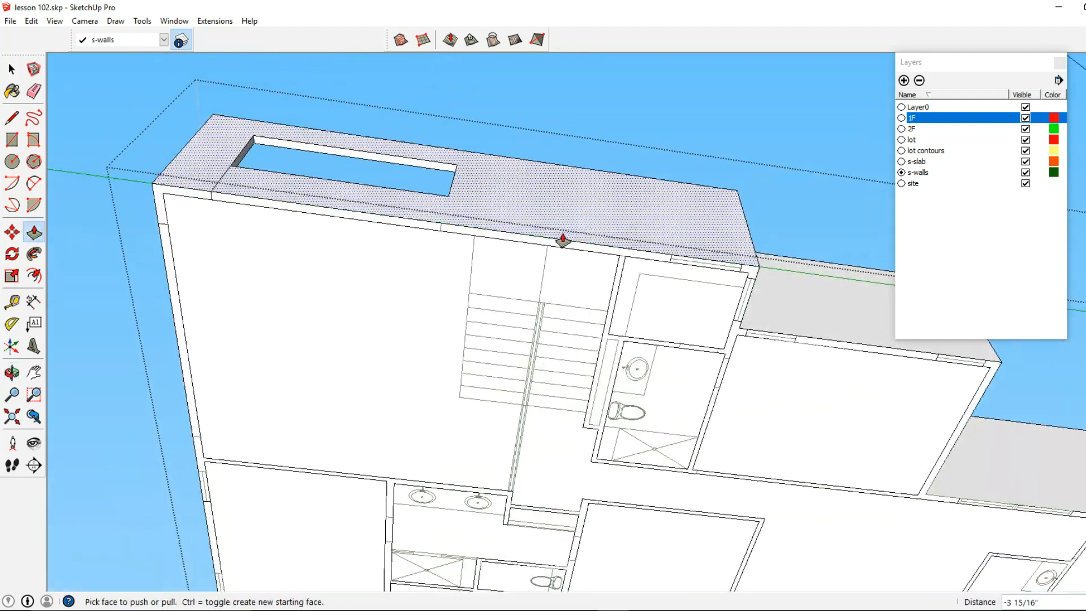
pyautogui.click(12, 69)
pyautogui.click(13, 69)
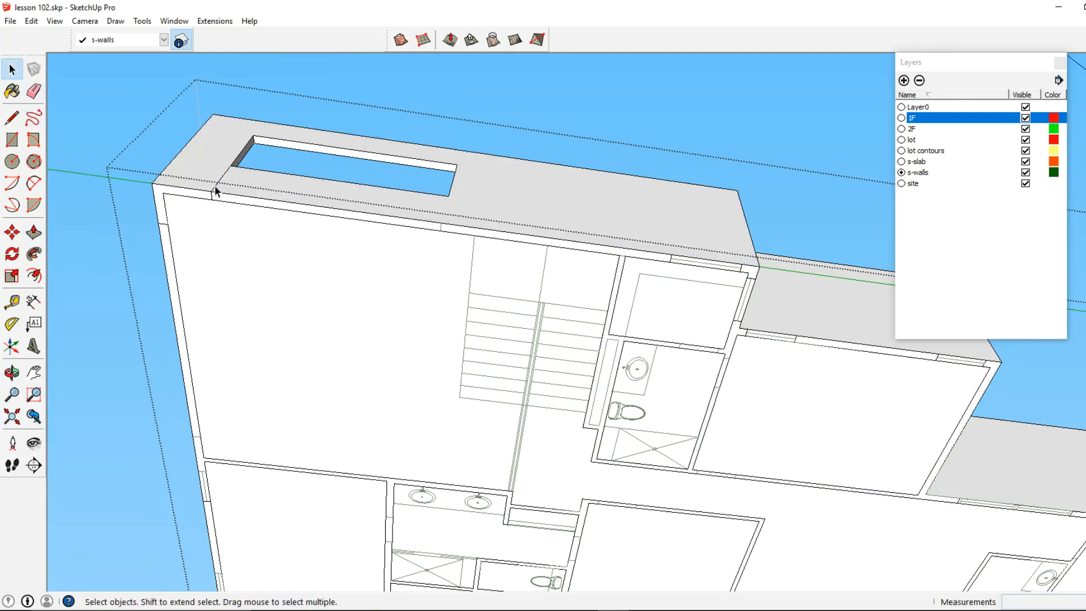
# Step: Push the closet's window opening up through the outer wall, pull its top down 2' as a new face, and fill the sill
pyautogui.keyDown('shift'); pyautogui.moveTo(650, 256); pyautogui.dragTo(317, 269, button='middle'); pyautogui.keyUp('shift')
pyautogui.click(34, 232)
pyautogui.moveTo(388, 291); pyautogui.dragTo(432, 229)
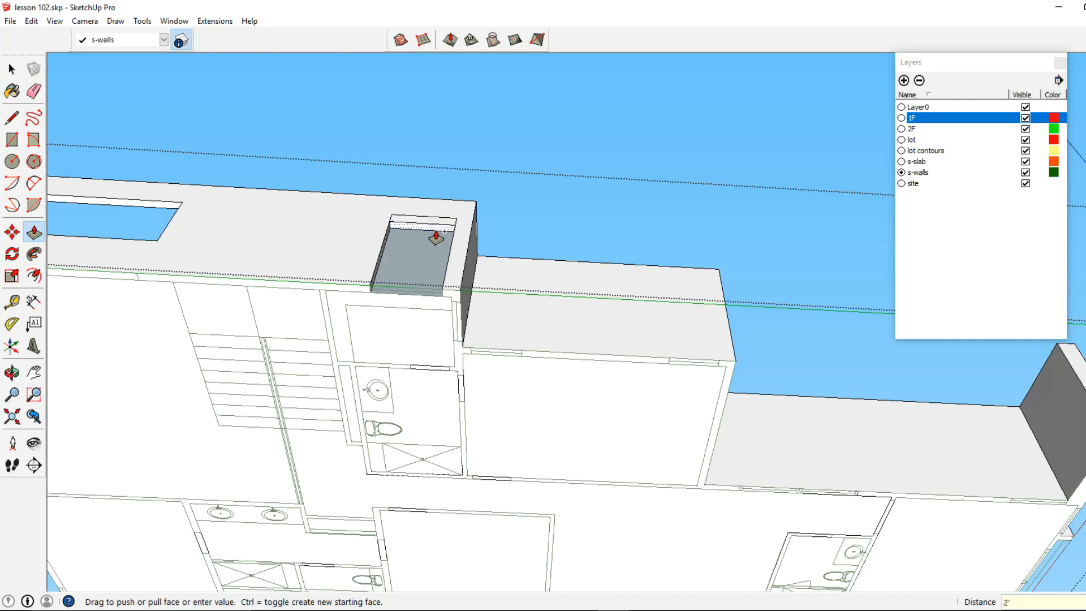
pyautogui.press('Return')
pyautogui.moveTo(437, 233); pyautogui.dragTo(373, 287, button='middle')
pyautogui.scroll(2, 373, 287)
pyautogui.click(325, 322)
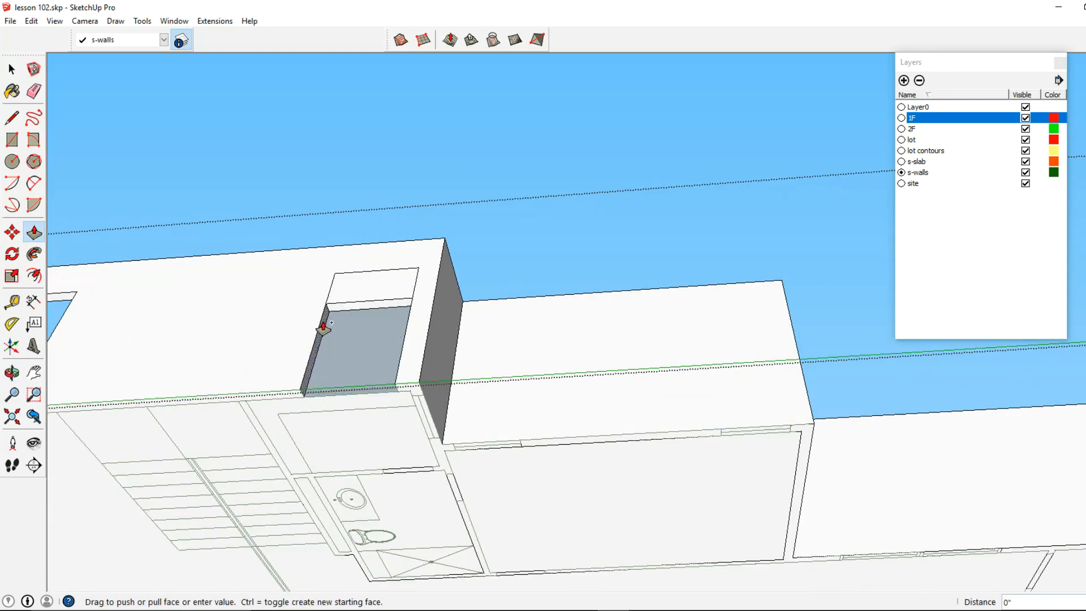
pyautogui.click(413, 307)
# Step: Raise the window opening in the closet's short return wall to match the neighbouring closet window, and fill its sill
pyautogui.click(419, 411)
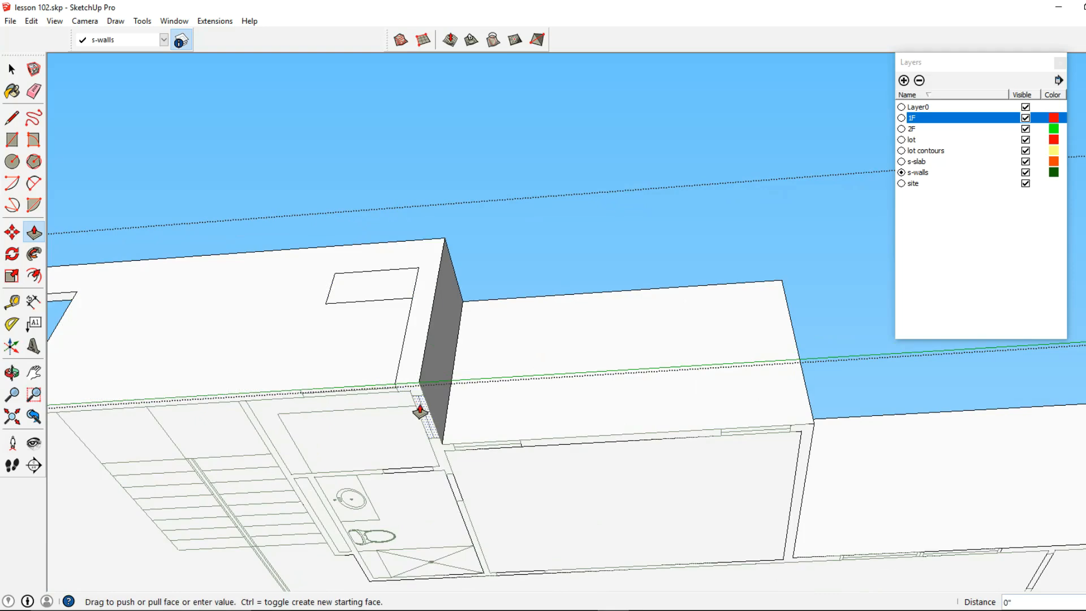
pyautogui.click(412, 298)
pyautogui.click(445, 368)
pyautogui.click(440, 316)
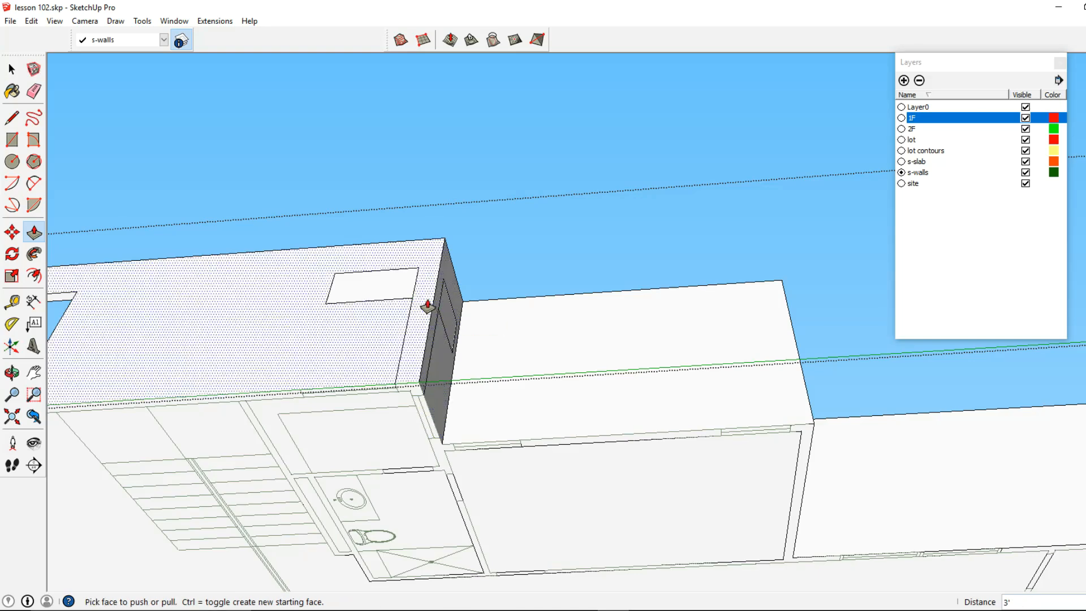
# Step: Clear the panels of both closet windows through the walls and remove the leftover edges beneath them
pyautogui.moveTo(427, 306); pyautogui.dragTo(512, 254, button='middle')
pyautogui.click(511, 254)
pyautogui.click(481, 236)
pyautogui.click(322, 236)
pyautogui.click(400, 267)
pyautogui.moveTo(400, 267); pyautogui.dragTo(227, 282, button='middle')
pyautogui.click(12, 69)
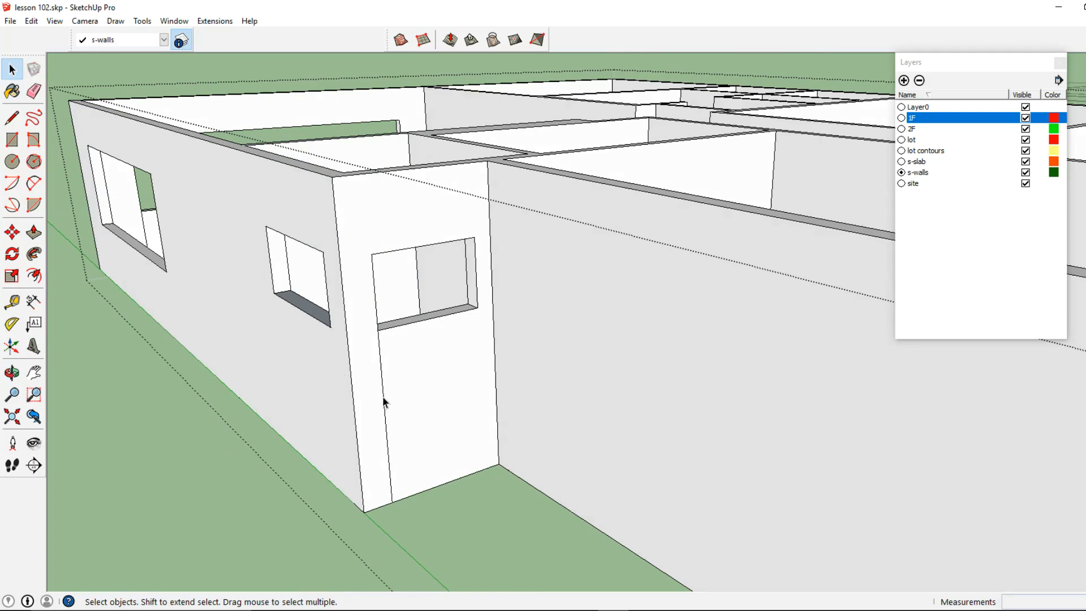
pyautogui.scroll(-3, 384, 402)
pyautogui.moveTo(380, 403); pyautogui.dragTo(277, 354, button='middle')
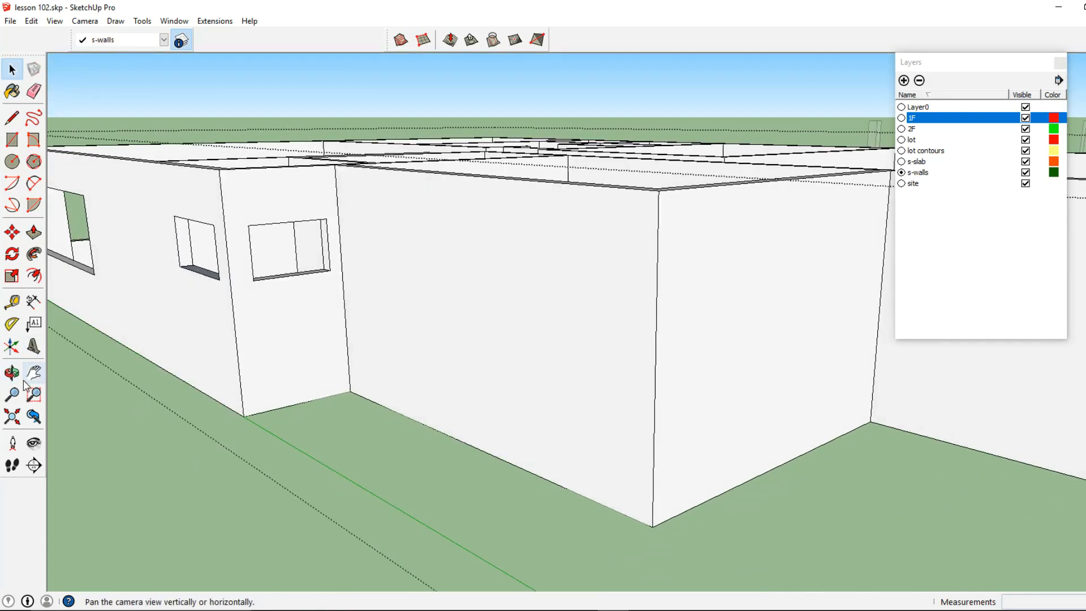
# Step: Push the bedroom's window opening nearest the closet up through the wall and pull its top down 5' as a new face
pyautogui.moveTo(74, 373); pyautogui.dragTo(393, 314, button='middle')
pyautogui.scroll(2, 286, 410)
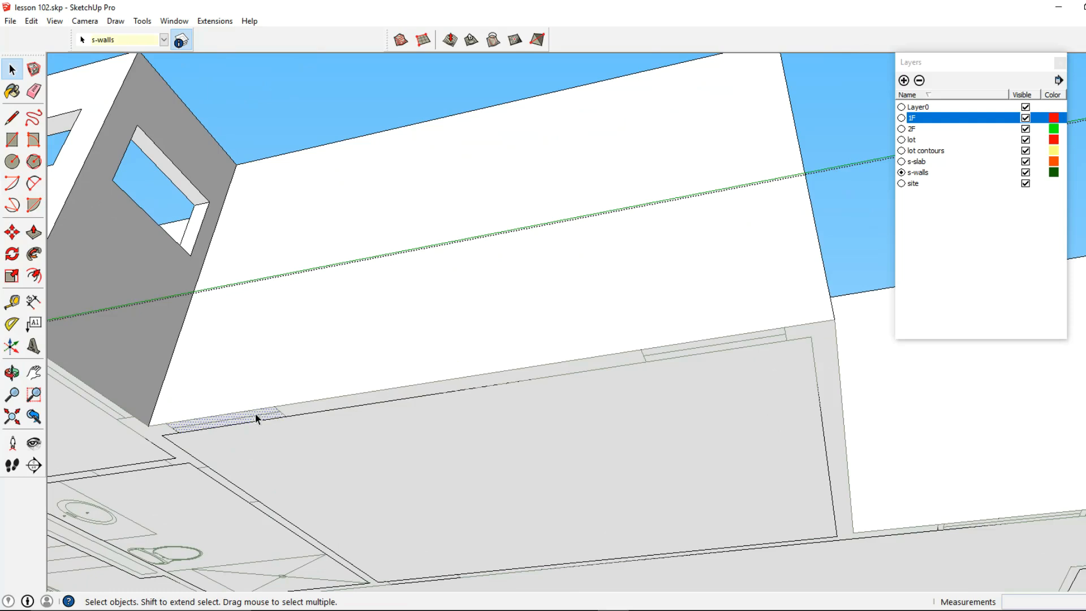
pyautogui.click(34, 232)
pyautogui.moveTo(194, 431); pyautogui.dragTo(272, 242)
pyautogui.write('5')
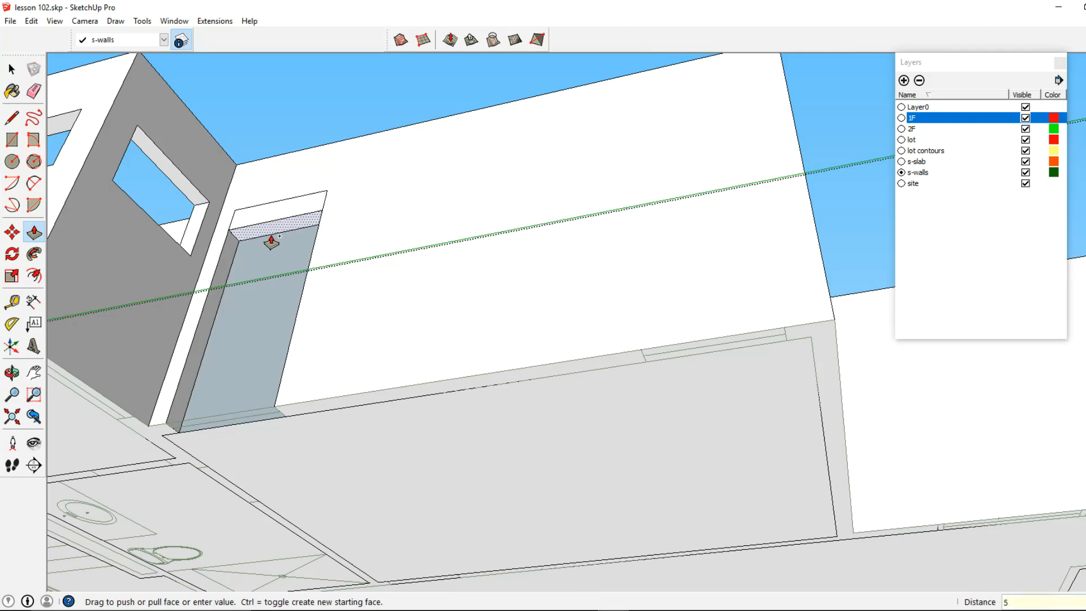
pyautogui.write("'")
pyautogui.press('Return')
# Step: Fill the sill below the bedroom window nearest the closet, and clear the panel above it along with the leftover edge
pyautogui.click(189, 373)
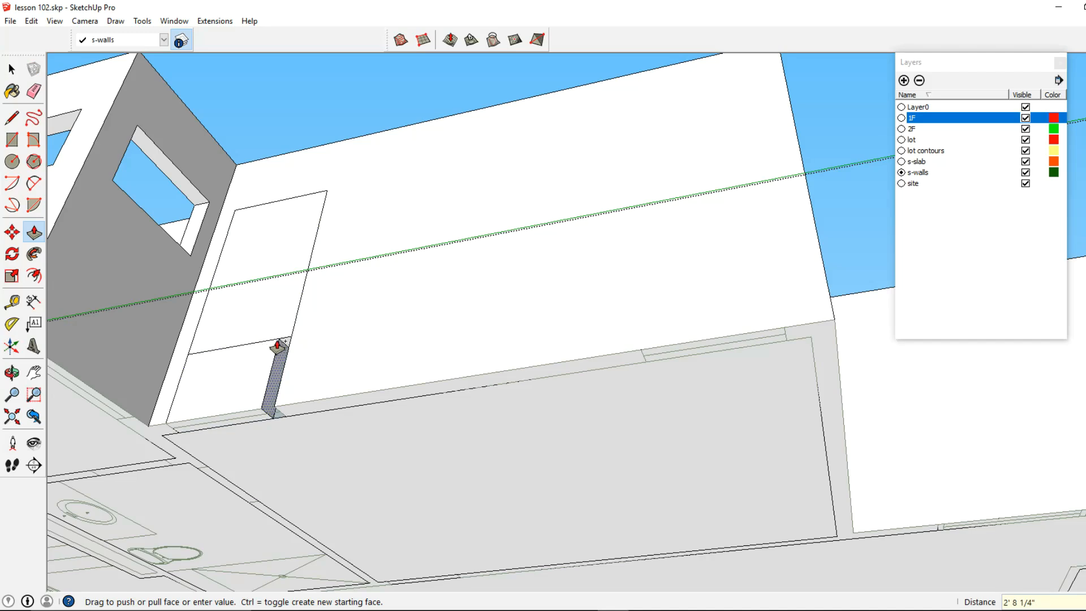
pyautogui.click(286, 344)
pyautogui.click(255, 258)
pyautogui.click(229, 279)
pyautogui.click(230, 279)
pyautogui.press('space')
pyautogui.click(280, 384)
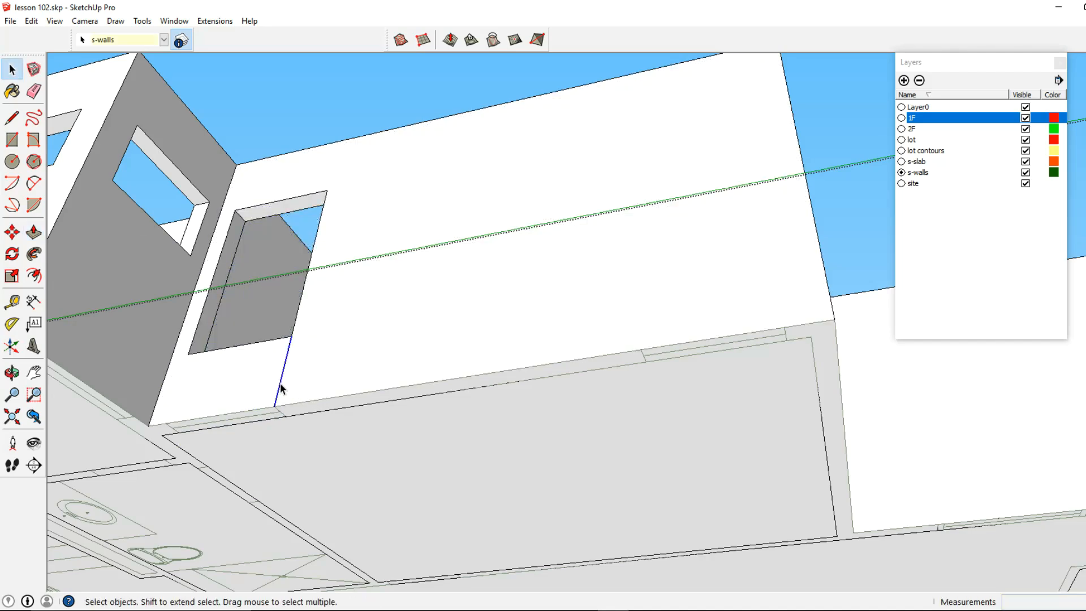
# Step: Push the bedroom's second window opening up level with the first window's top and pull it down 5' to the matching sill
pyautogui.click(33, 232)
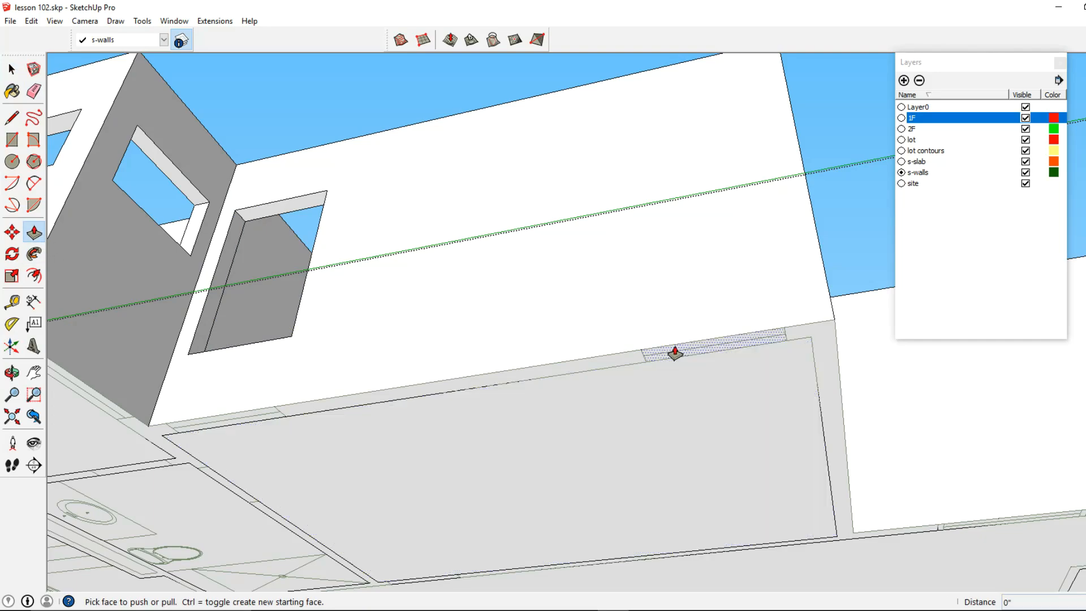
pyautogui.click(677, 351)
pyautogui.click(327, 198)
pyautogui.click(657, 127)
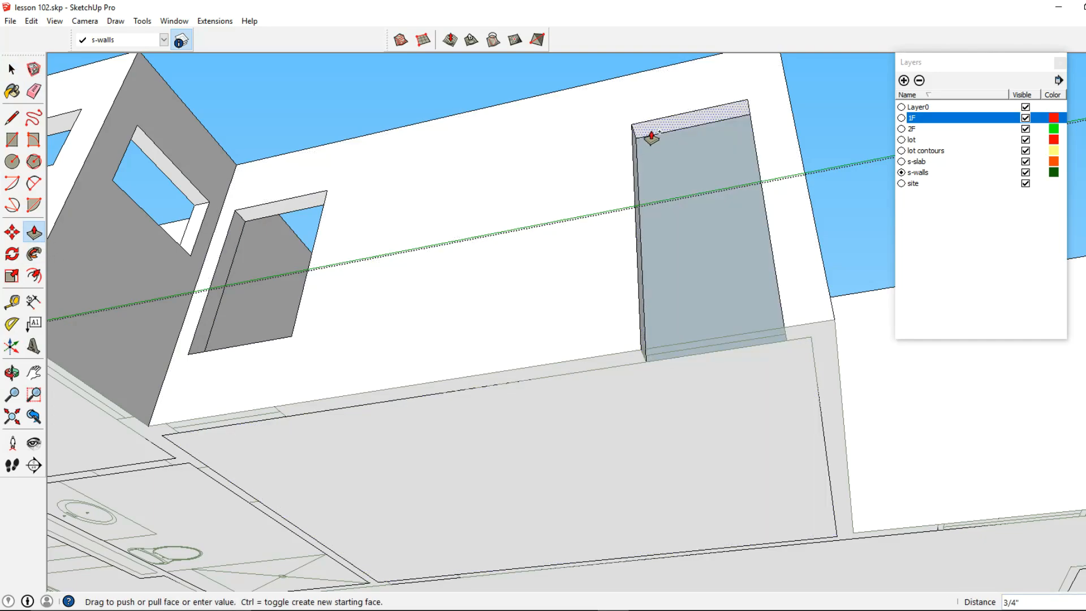
pyautogui.click(293, 346)
pyautogui.moveTo(771, 317); pyautogui.dragTo(660, 347, button='middle')
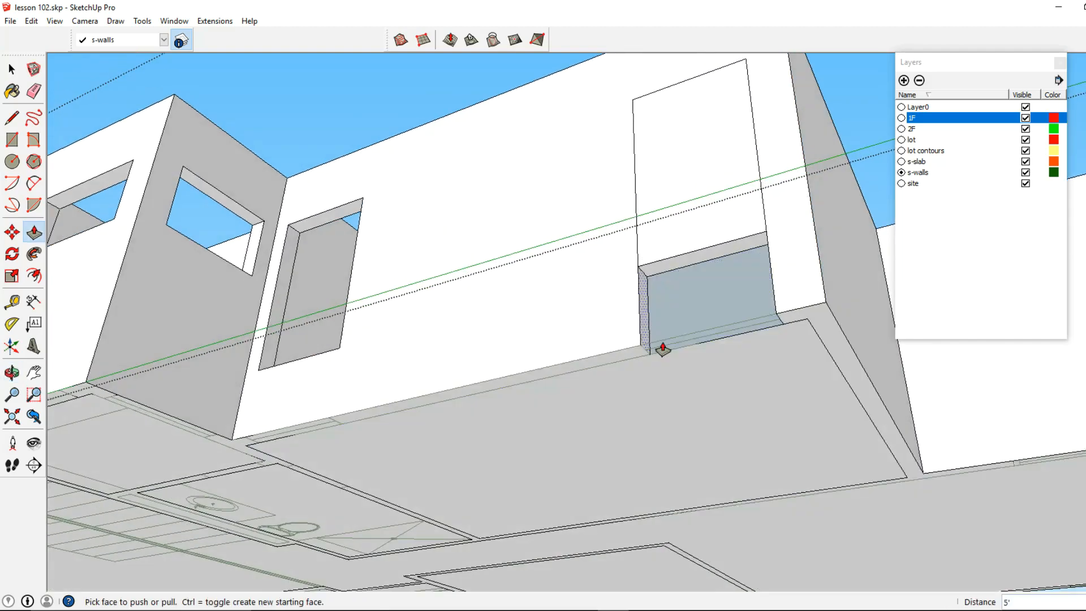
# Step: Fill the sill below the bedroom's second window and clear the panel above it
pyautogui.click(646, 310)
pyautogui.click(764, 237)
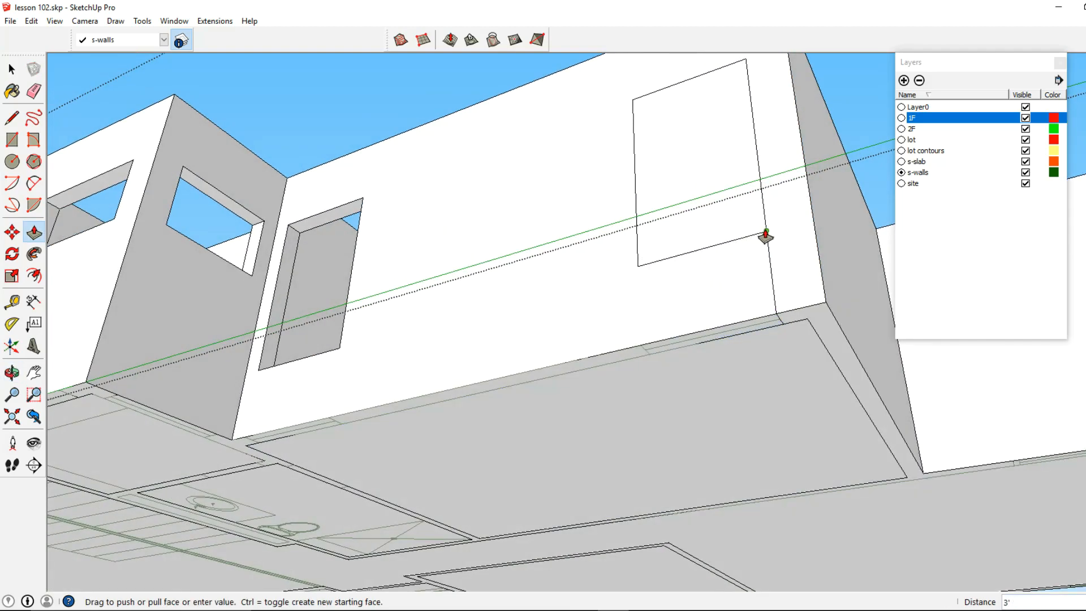
pyautogui.click(719, 122)
pyautogui.click(699, 182)
pyautogui.click(13, 67)
# Step: Push the wide window opening in the recessed wall beyond the bedroom up 7' and pull its top down 5' as a new face
pyautogui.scroll(-3, 693, 280)
pyautogui.keyDown('shift'); pyautogui.moveTo(693, 280); pyautogui.dragTo(385, 206, button='middle'); pyautogui.keyUp('shift')
pyautogui.keyDown('shift'); pyautogui.moveTo(628, 243); pyautogui.dragTo(481, 249, button='middle'); pyautogui.keyUp('shift')
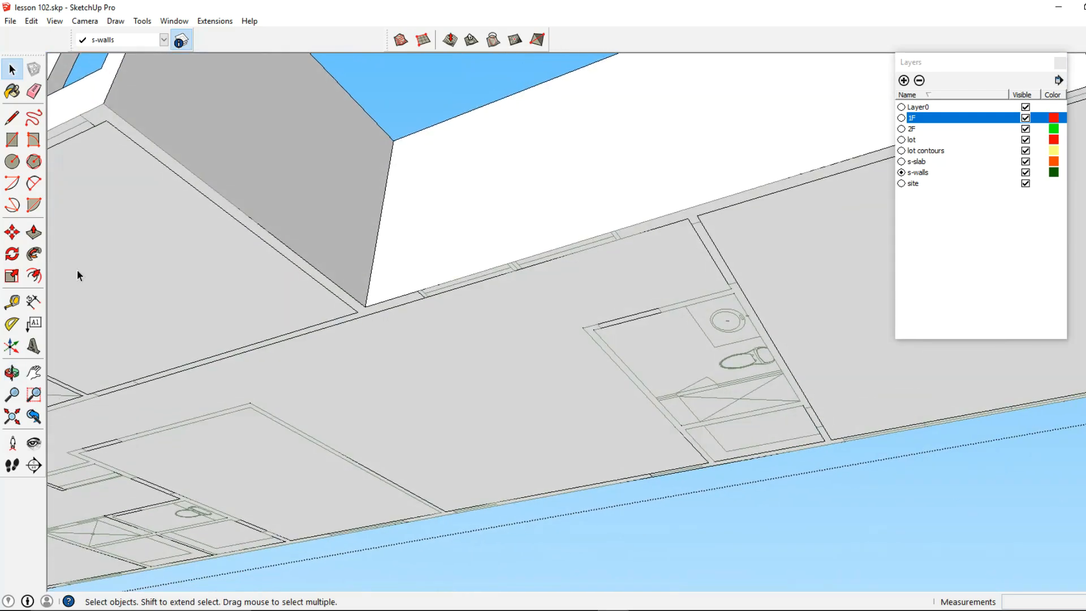
pyautogui.click(37, 234)
pyautogui.click(439, 296)
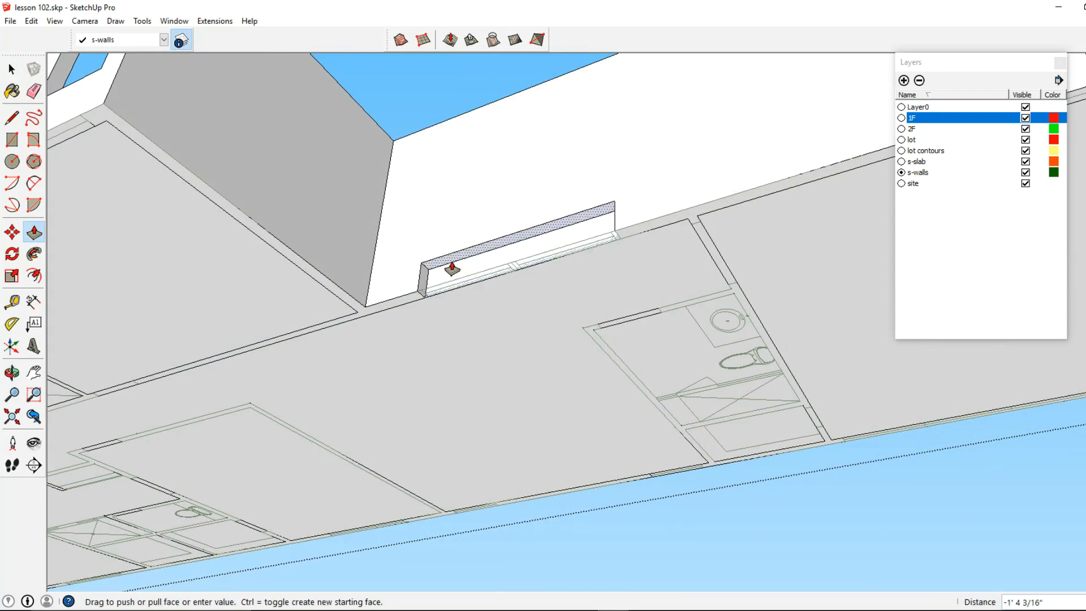
pyautogui.write("7'")
pyautogui.press('Return')
pyautogui.click(498, 159)
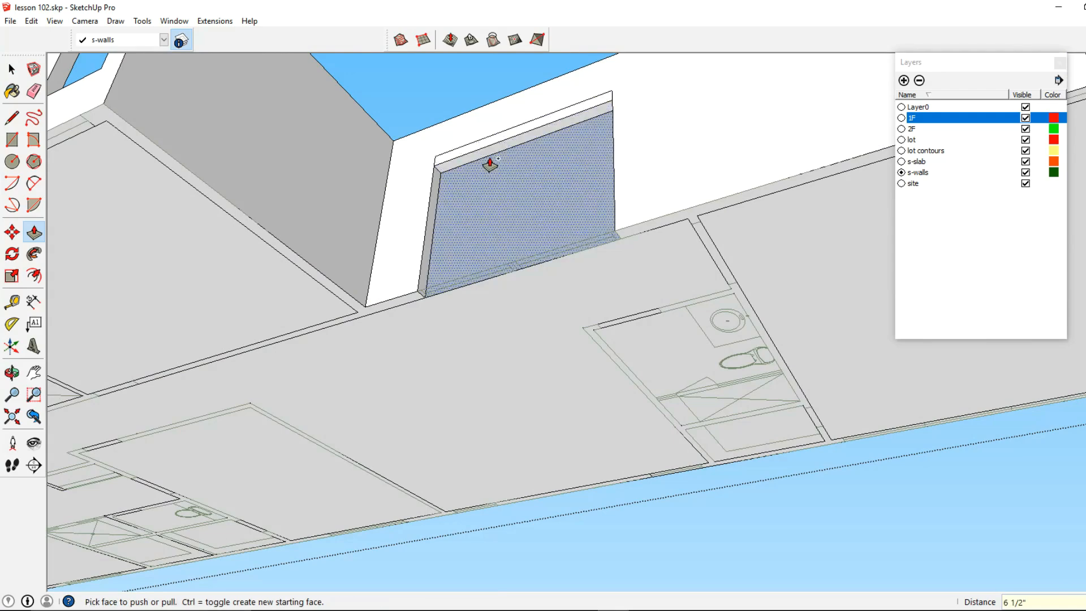
pyautogui.click(490, 164)
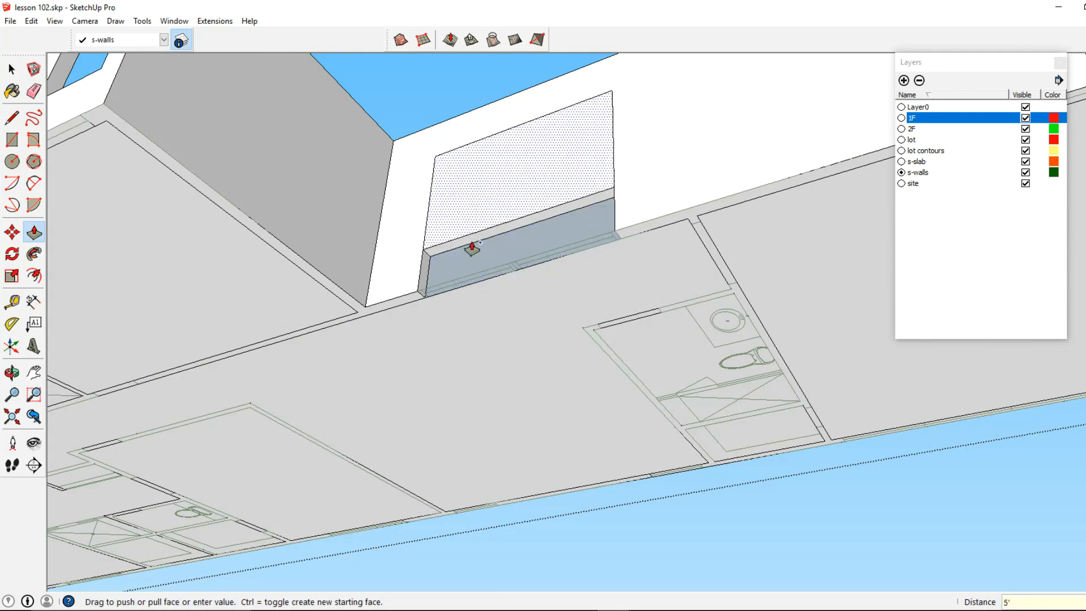
# Step: Fill the sill below the recessed wall's wide window, clear the 6" panel above it, and delete the leftover edge
pyautogui.click(614, 188)
pyautogui.click(469, 181)
pyautogui.click(541, 191)
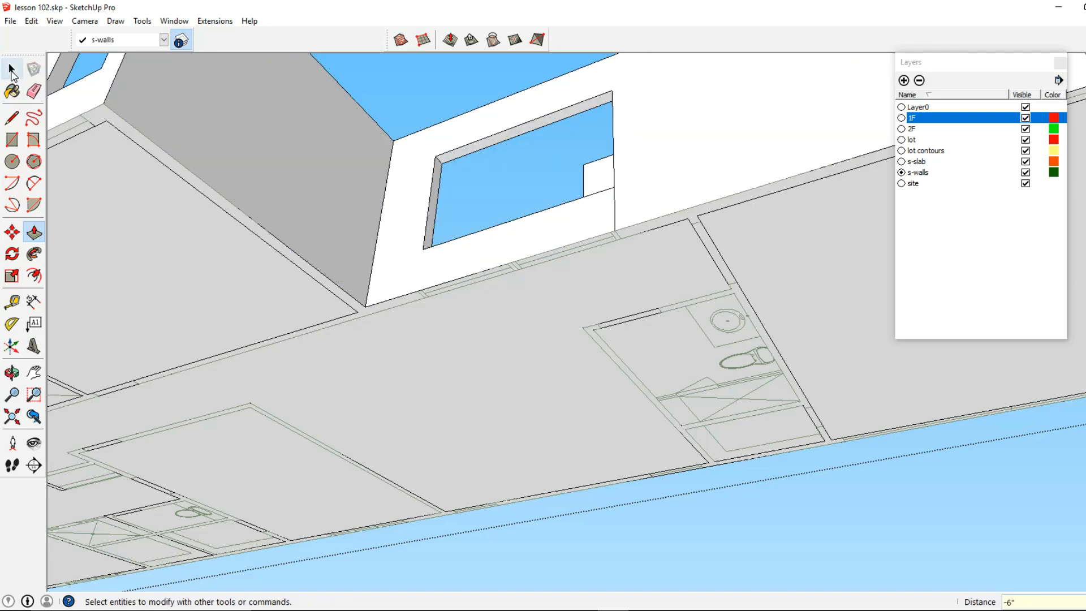
pyautogui.click(14, 72)
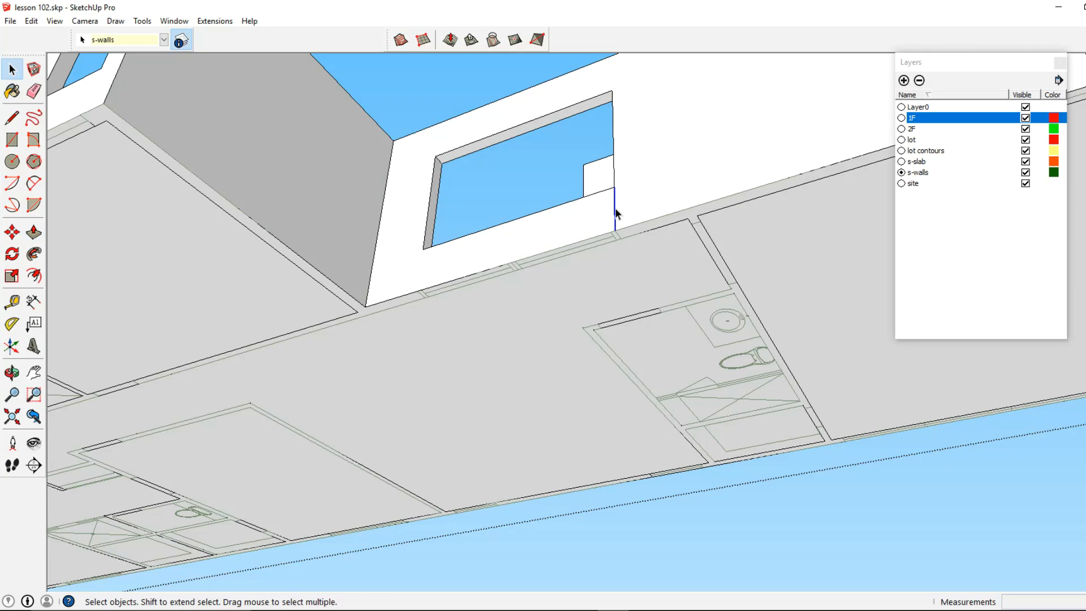
pyautogui.press('Delete')
# Step: Push the window opening at the far end of the recessed wall up 7' and pull its top down 5' as a new face
pyautogui.scroll(-2, 624, 208)
pyautogui.moveTo(623, 208); pyautogui.dragTo(429, 237, button='middle')
pyautogui.scroll(2, 603, 240)
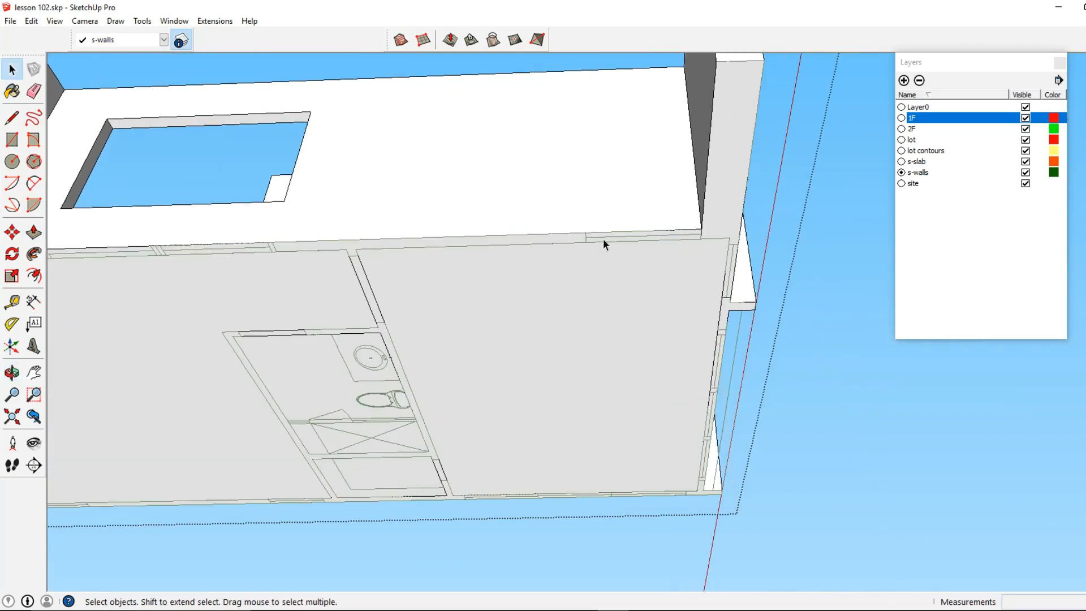
pyautogui.click(34, 232)
pyautogui.keyDown('shift'); pyautogui.moveTo(564, 251); pyautogui.dragTo(558, 289, button='middle'); pyautogui.keyUp('shift')
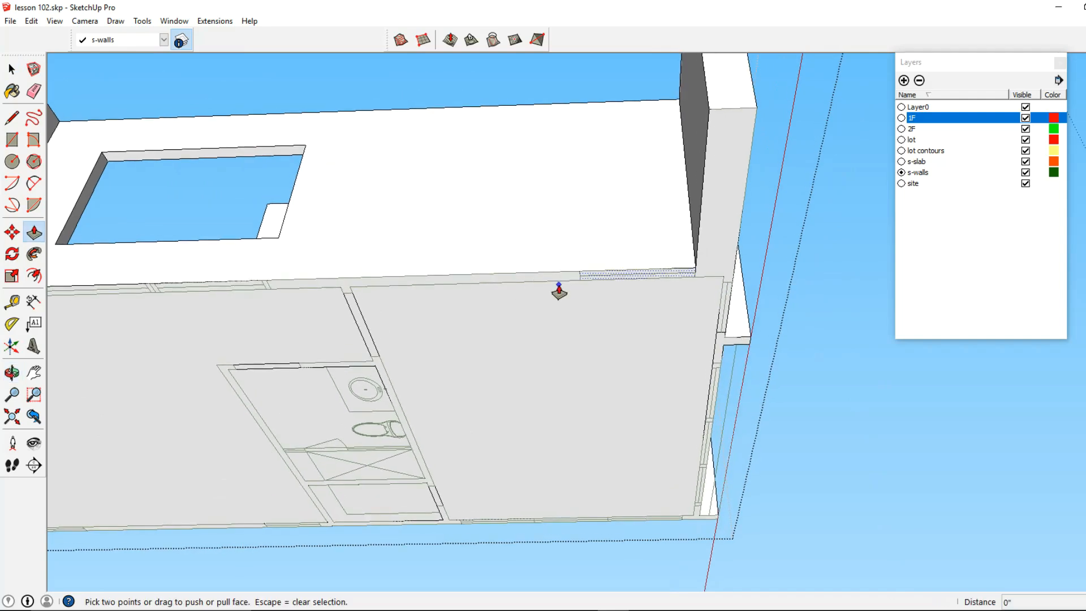
pyautogui.click(589, 277)
pyautogui.click(590, 160)
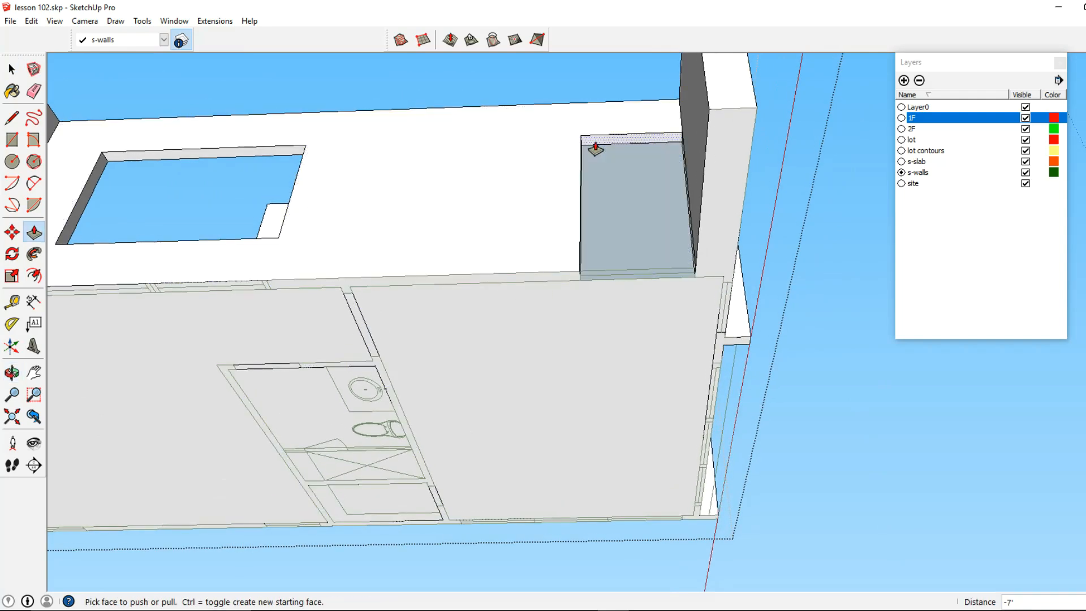
pyautogui.click(595, 149)
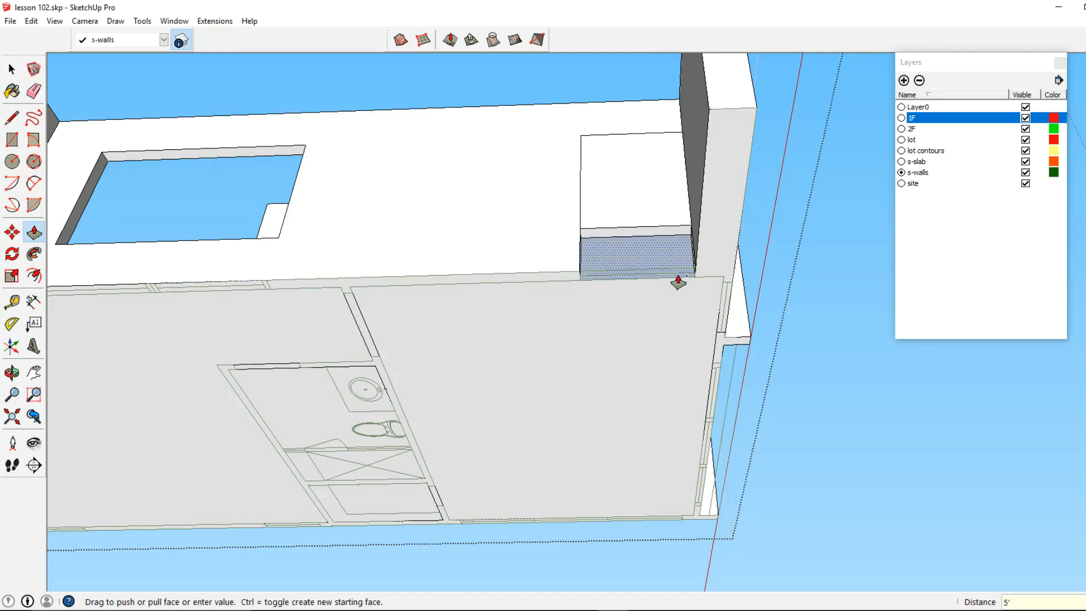
# Step: Fill the sill below the window opening at the recessed wall's far end, clear the 6" panel above it, and delete the leftover edge
pyautogui.click(619, 243)
pyautogui.click(645, 176)
pyautogui.click(634, 186)
pyautogui.press('space')
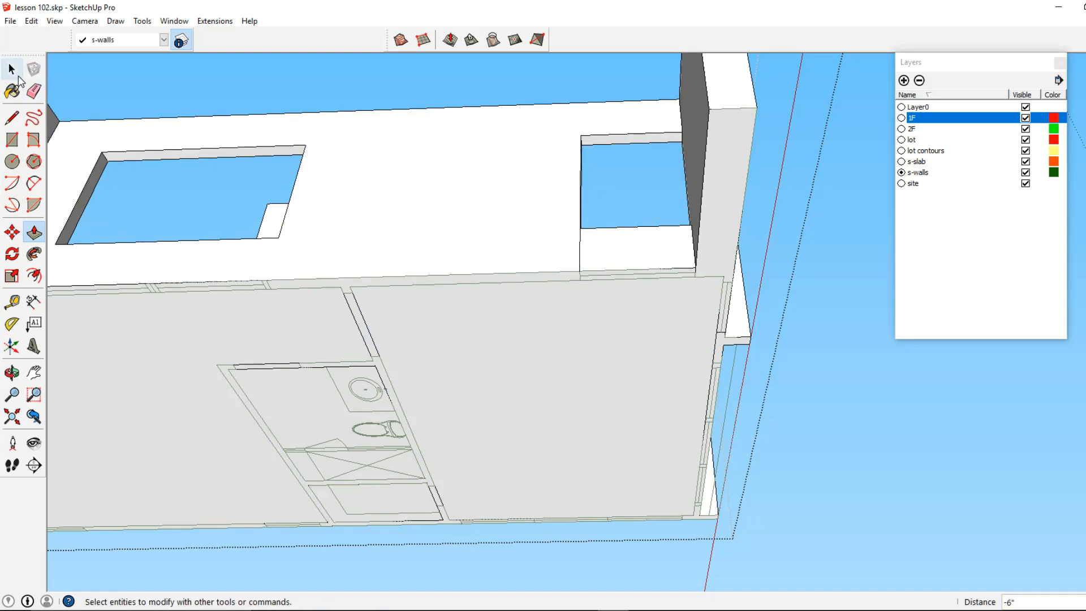
pyautogui.click(580, 251)
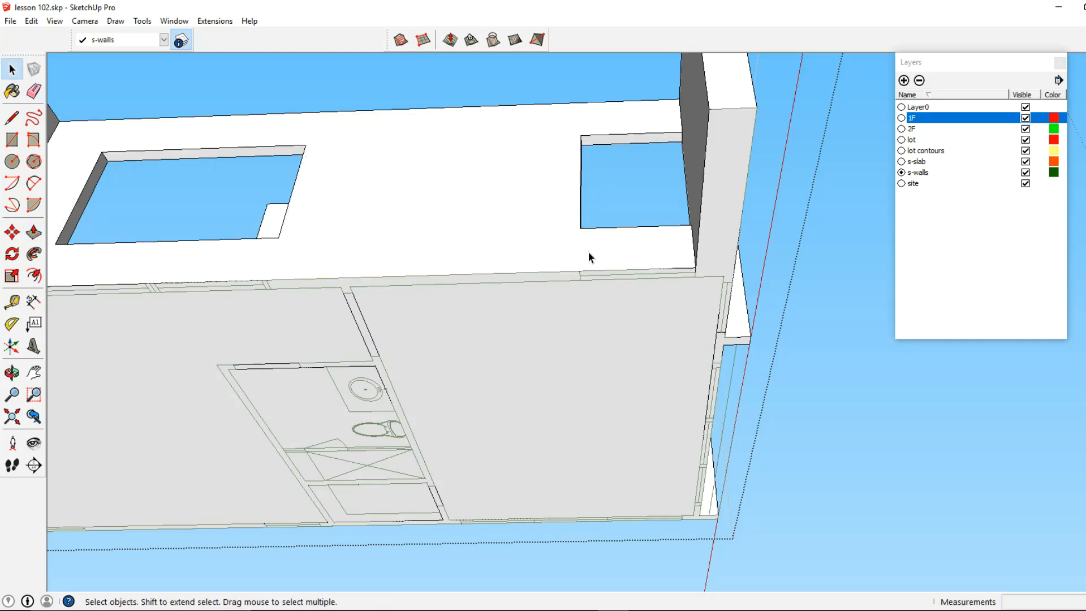
# Step: Leave the second-floor walls group and unhide all hidden geometry in the model
pyautogui.scroll(-5, 589, 253)
pyautogui.moveTo(594, 255); pyautogui.dragTo(531, 395, button='middle')
pyautogui.press('Escape')
pyautogui.scroll(-3, 460, 358)
pyautogui.moveTo(460, 359); pyautogui.dragTo(188, 236, button='middle')
pyautogui.click(31, 21)
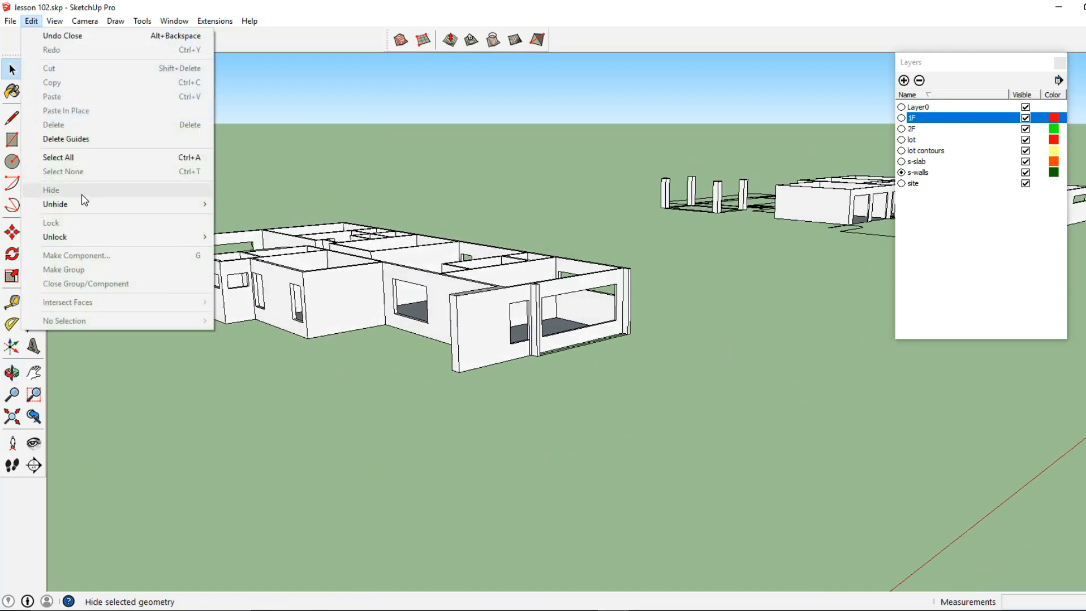
pyautogui.moveTo(171, 205)
pyautogui.click(232, 218)
pyautogui.moveTo(226, 218); pyautogui.dragTo(368, 398, button='middle')
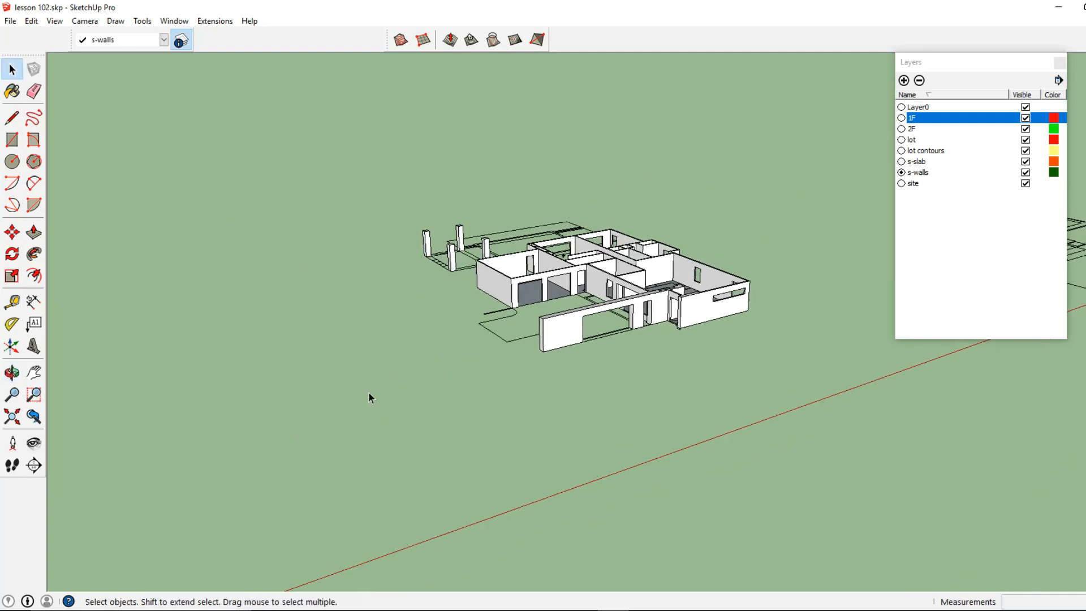
pyautogui.click(31, 21)
pyautogui.moveTo(141, 204)
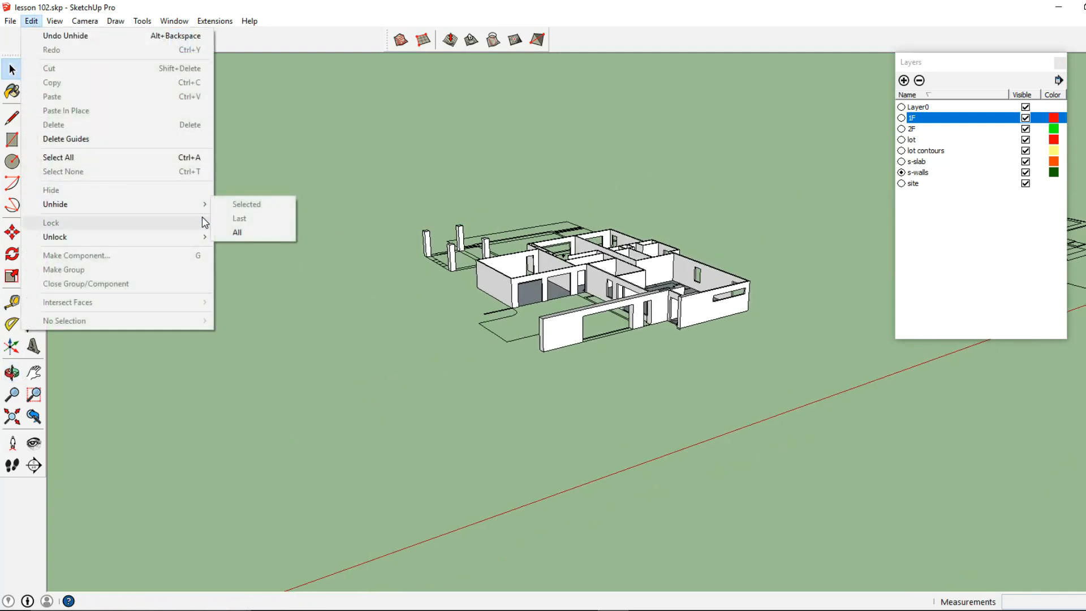
pyautogui.click(250, 230)
# Step: Select the whole second floor and move it 200' along the red axis onto the first floor
pyautogui.moveTo(500, 320); pyautogui.dragTo(424, 354, button='middle')
pyautogui.scroll(2, 504, 331)
pyautogui.keyDown('shift'); pyautogui.moveTo(706, 244); pyautogui.dragTo(598, 256, button='middle'); pyautogui.keyUp('shift')
pyautogui.scroll(-2, 569, 261)
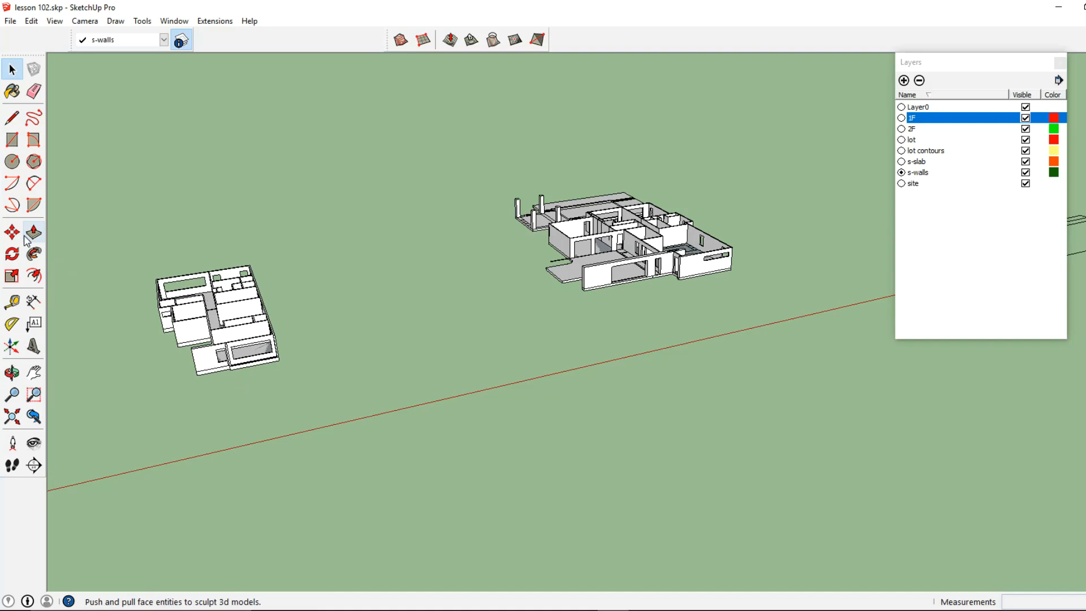
pyautogui.moveTo(156, 360); pyautogui.dragTo(156, 362)
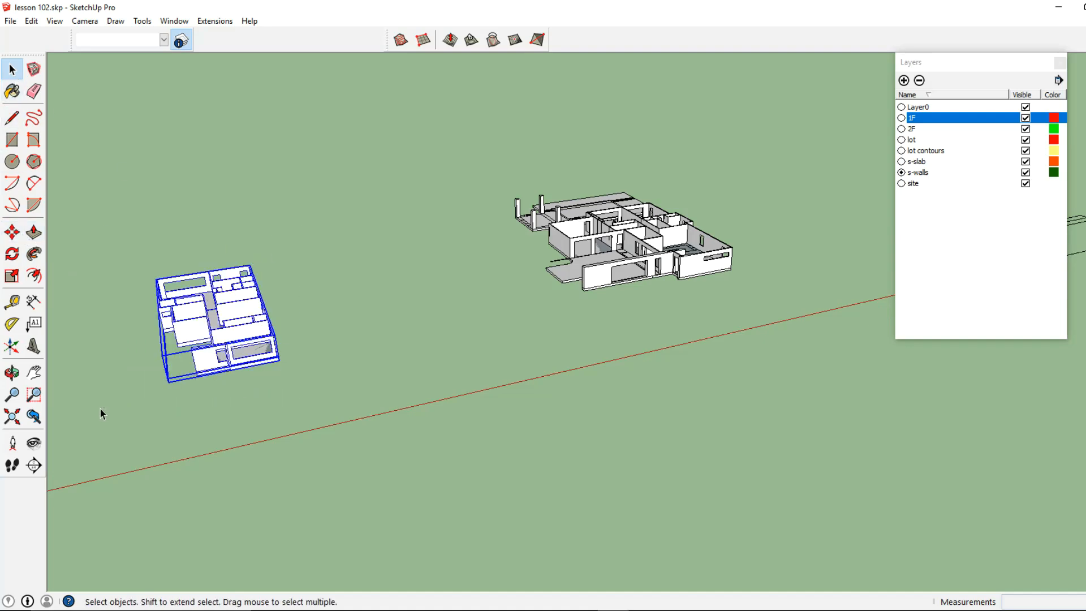
pyautogui.click(13, 233)
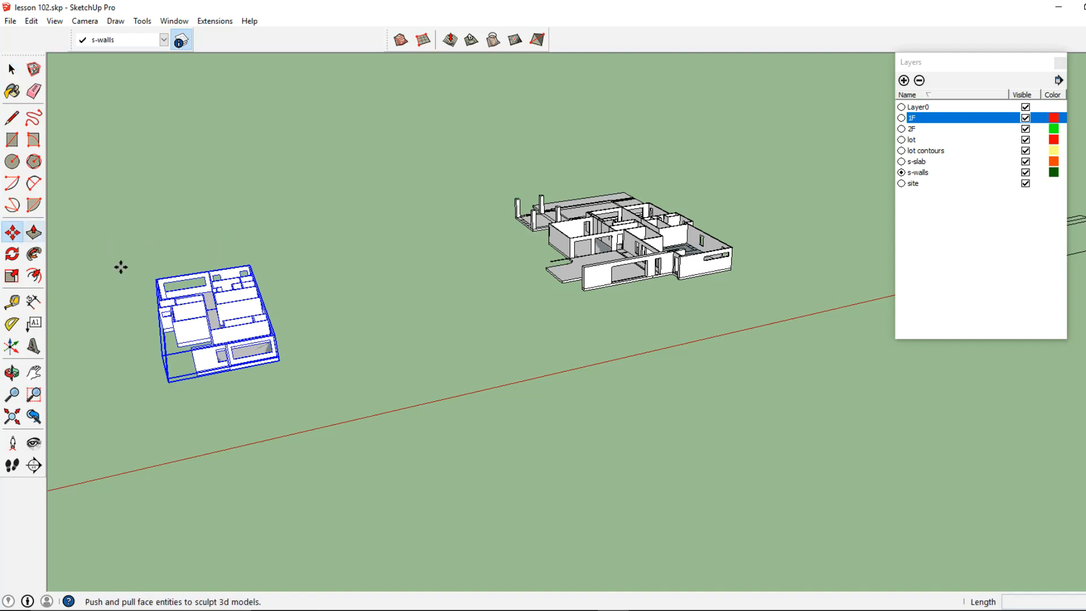
pyautogui.click(271, 399)
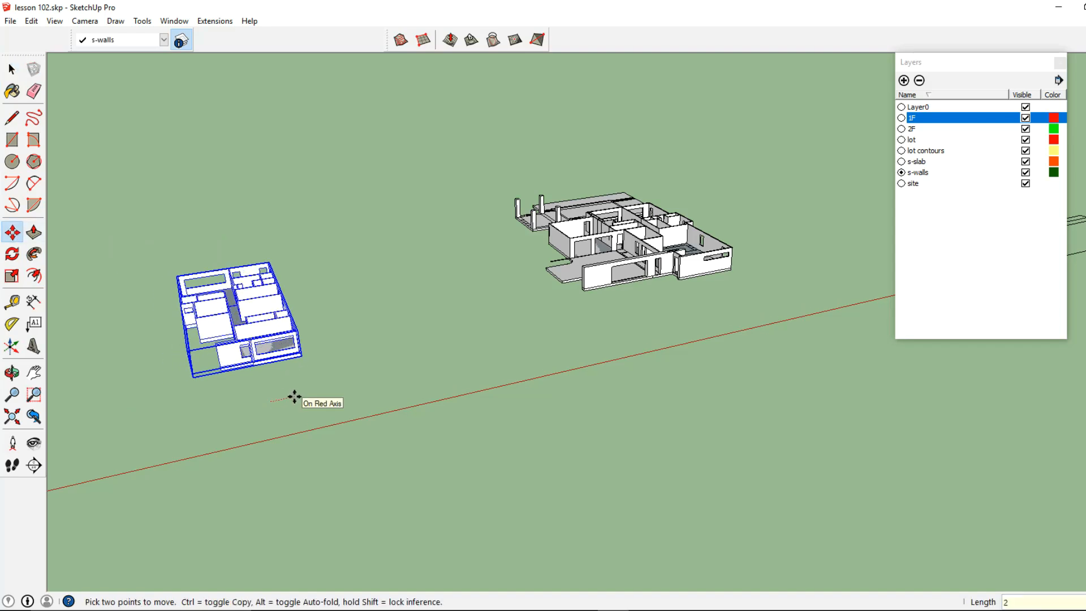
pyautogui.press('Return')
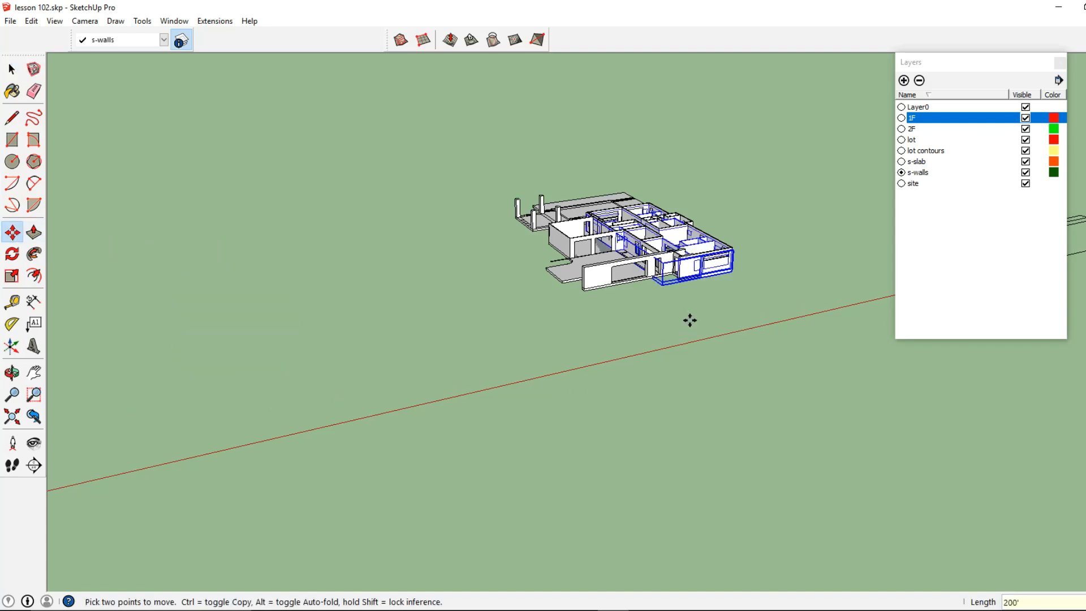
# Step: Raise the second floor 10' above its overlap with the first floor
pyautogui.scroll(4, 723, 252)
pyautogui.moveTo(723, 252); pyautogui.dragTo(490, 185, button='middle')
pyautogui.scroll(3, 667, 243)
pyautogui.moveTo(668, 242); pyautogui.dragTo(624, 328, button='middle')
pyautogui.scroll(2, 652, 266)
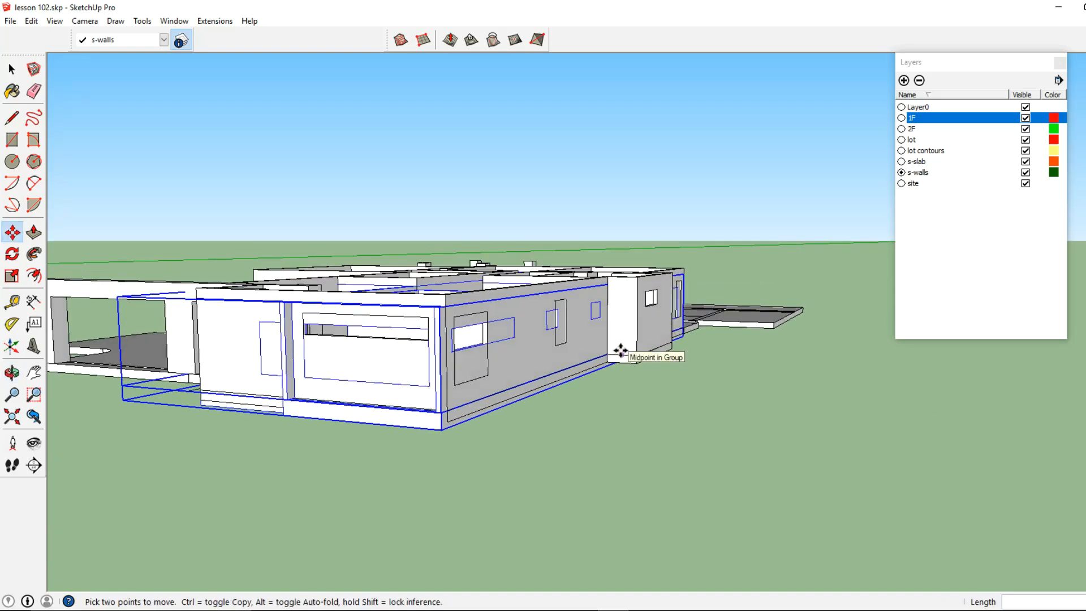
pyautogui.click(618, 338)
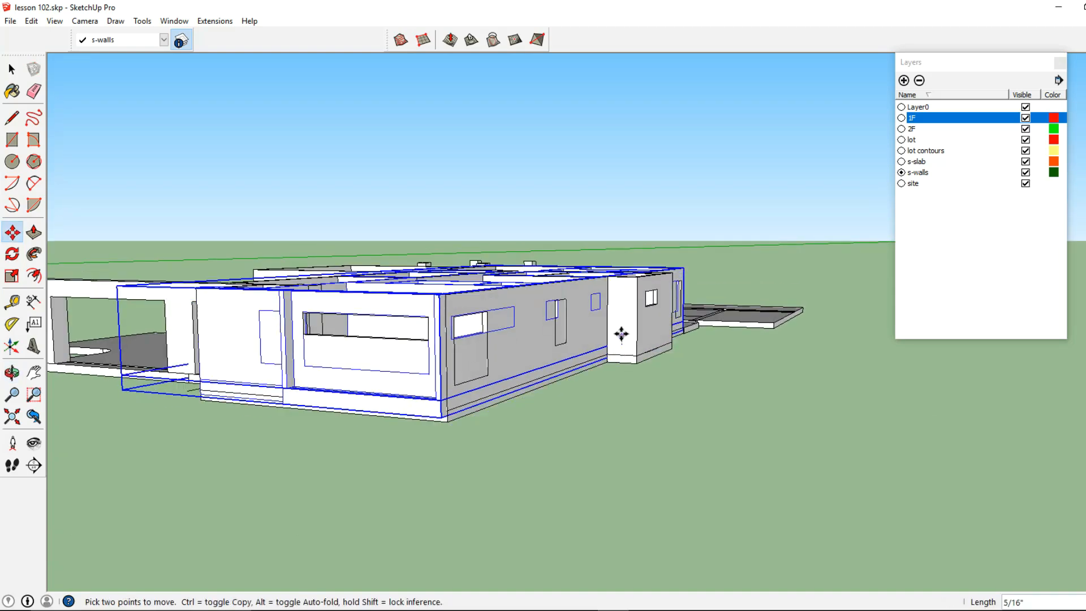
pyautogui.write('10')
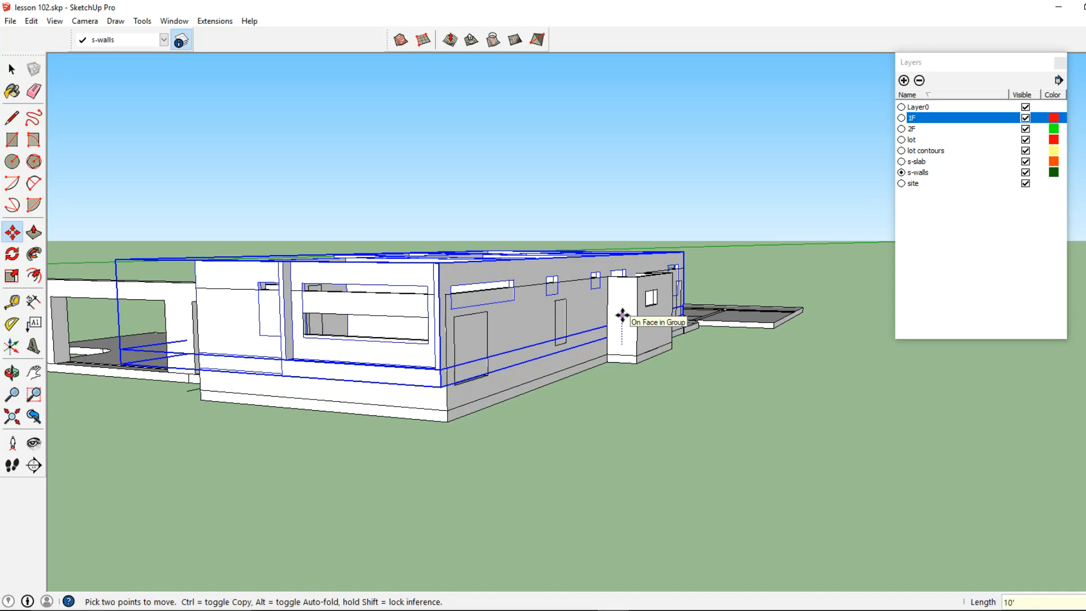
pyautogui.write("'")
pyautogui.press('Return')
# Step: Raise the second floor another 1'6" from the corner where its base meets the first-floor wall
pyautogui.scroll(5, 526, 298)
pyautogui.keyDown('shift'); pyautogui.moveTo(253, 306); pyautogui.dragTo(342, 298, button='middle'); pyautogui.keyUp('shift')
pyautogui.click(335, 334)
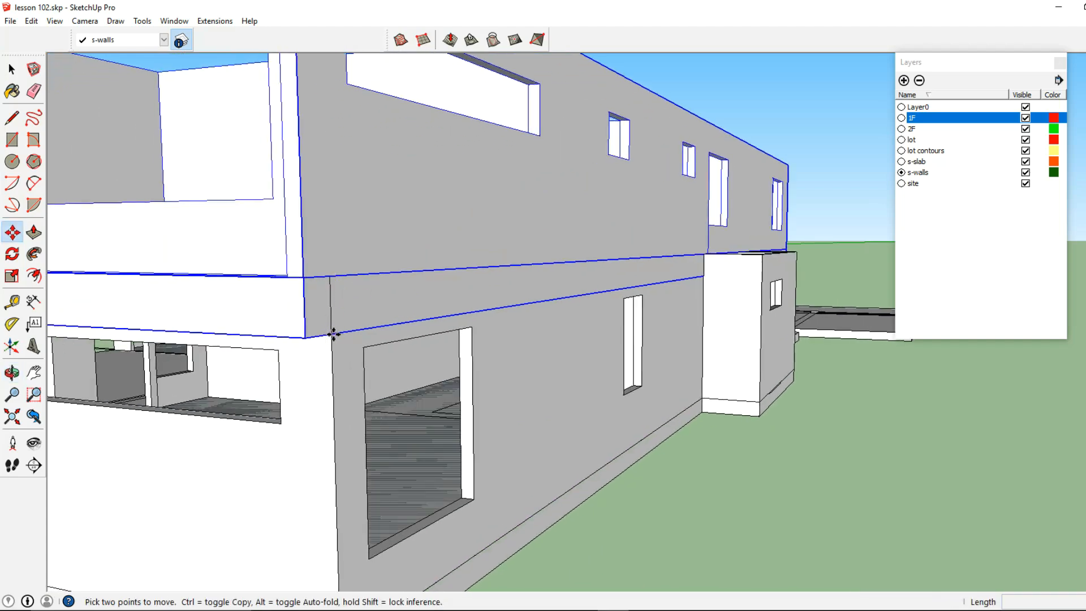
pyautogui.write("1'6")
pyautogui.press('Return')
# Step: Examine the stacked two-storey house from several sides to check how the second floor sits on the first
pyautogui.scroll(-3, 424, 274)
pyautogui.moveTo(266, 277); pyautogui.dragTo(821, 317, button='middle')
pyautogui.scroll(-3, 449, 269)
pyautogui.click(12, 69)
pyautogui.scroll(2, 215, 358)
pyautogui.moveTo(215, 358)
pyautogui.mouseDown(button='middle')
pyautogui.moveTo(538, 347)
pyautogui.moveTo(320, 286)
pyautogui.mouseUp(button='middle')
pyautogui.click(593, 369)
pyautogui.moveTo(593, 369); pyautogui.dragTo(638, 349, button='middle')
pyautogui.moveTo(663, 383); pyautogui.dragTo(558, 343, button='middle')
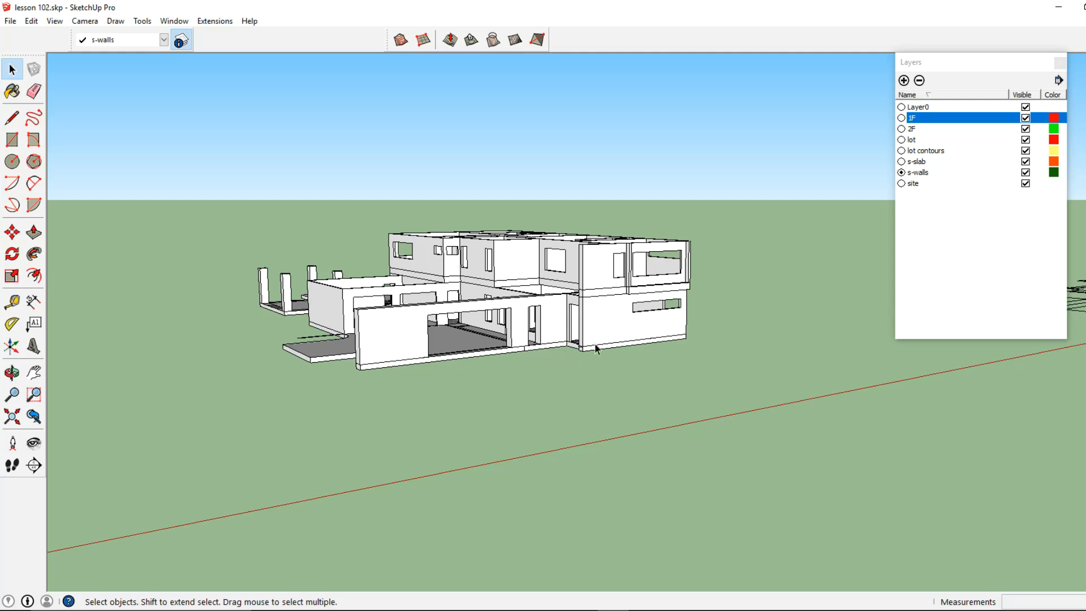
pyautogui.moveTo(771, 328); pyautogui.dragTo(816, 334, button='middle')
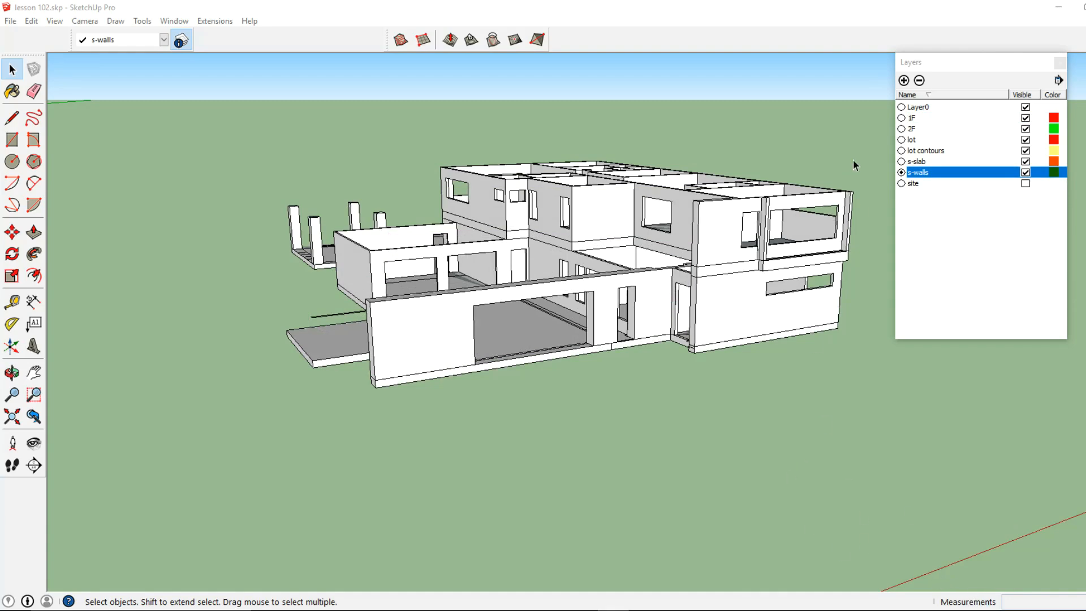
# Step: Add a layer named s-windows and doors, make it the current layer, and close the layer list
pyautogui.click(904, 81)
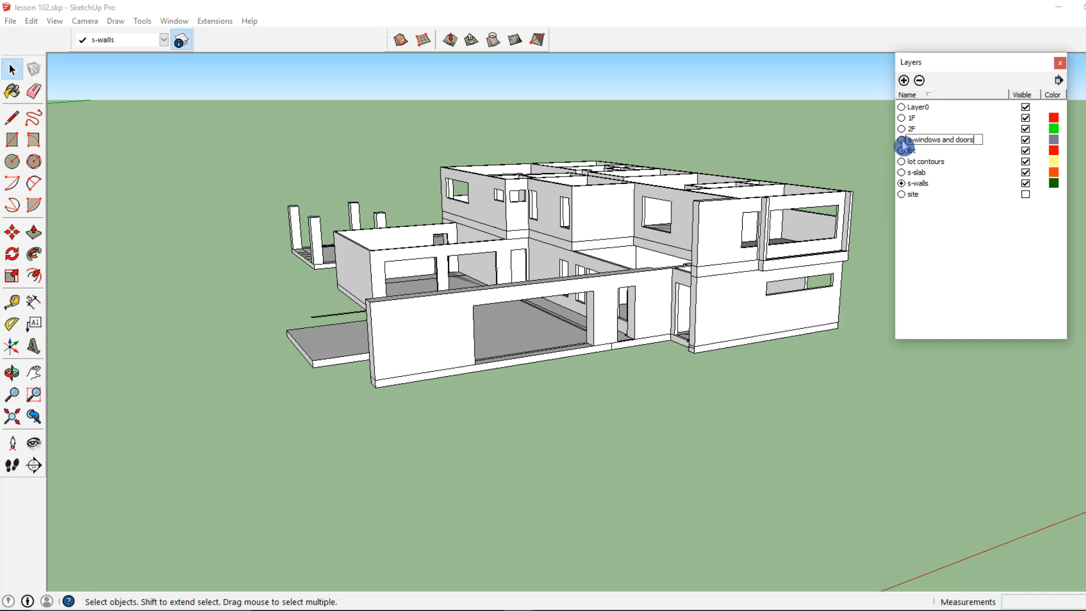
pyautogui.press('Return')
pyautogui.click(903, 183)
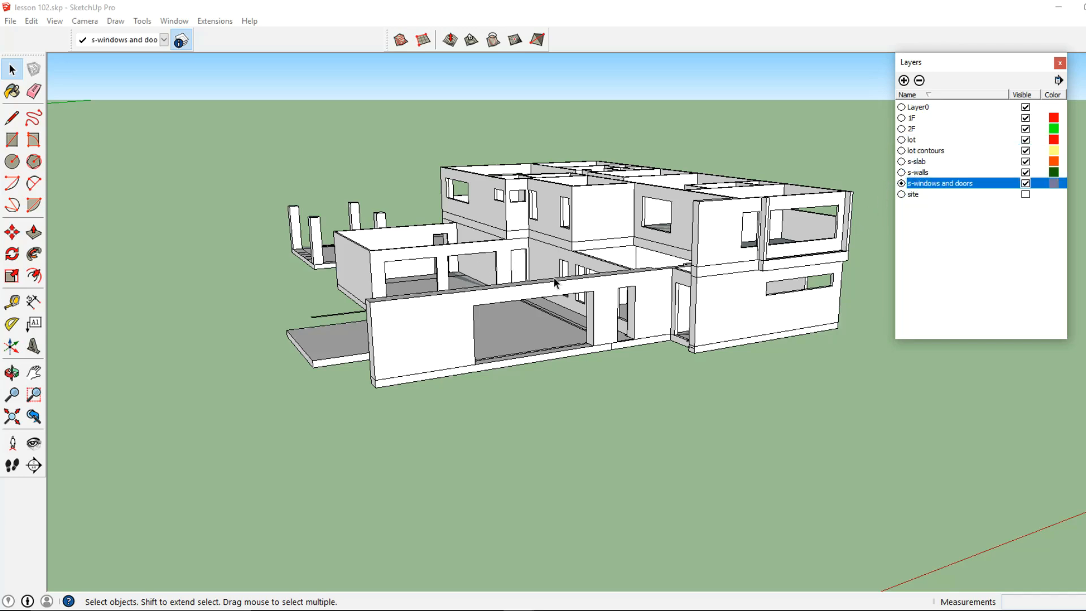
pyautogui.click(1059, 63)
# Step: Trace a 2' high rectangular panel with the Line tool at one end of the front wall's narrow first-floor window opening
pyautogui.click(15, 138)
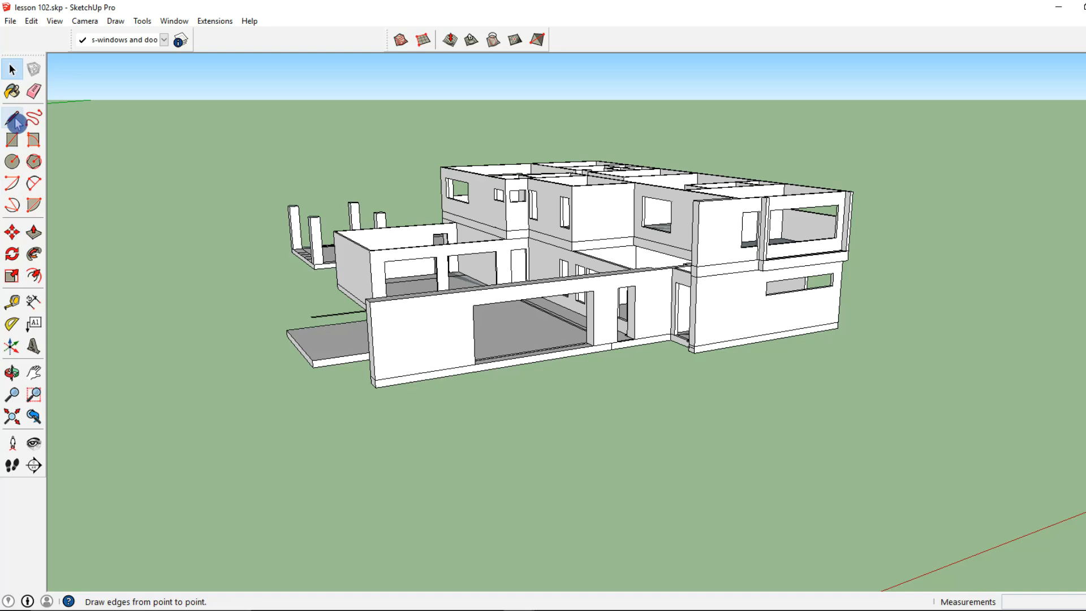
pyautogui.click(22, 122)
pyautogui.moveTo(640, 277); pyautogui.dragTo(589, 311, button='middle')
pyautogui.scroll(5, 771, 321)
pyautogui.moveTo(771, 321); pyautogui.dragTo(427, 296, button='middle')
pyautogui.scroll(4, 592, 309)
pyautogui.scroll(5, 529, 274)
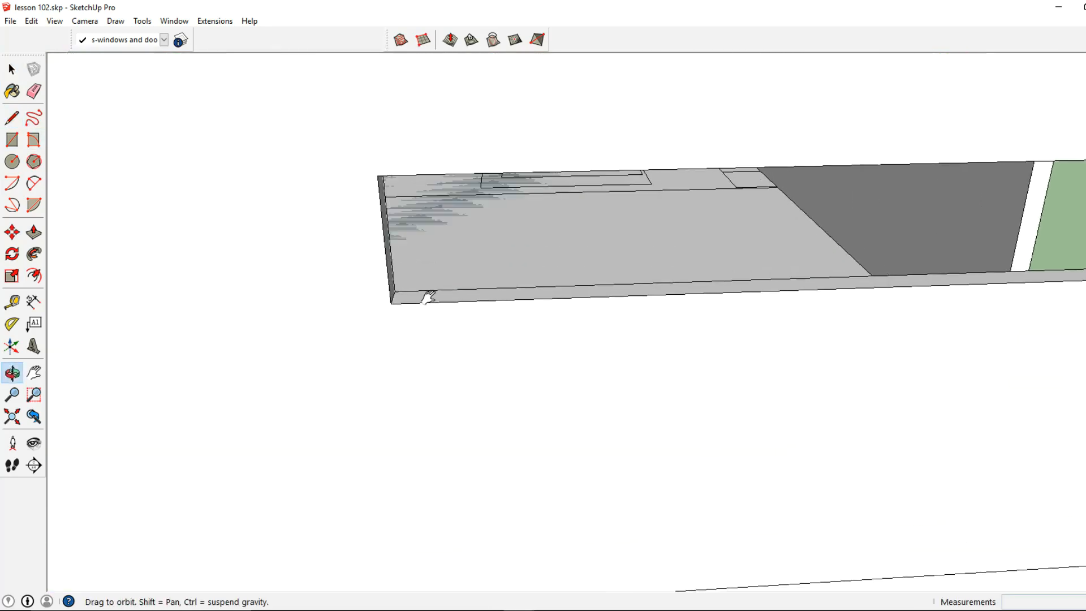
pyautogui.click(391, 303)
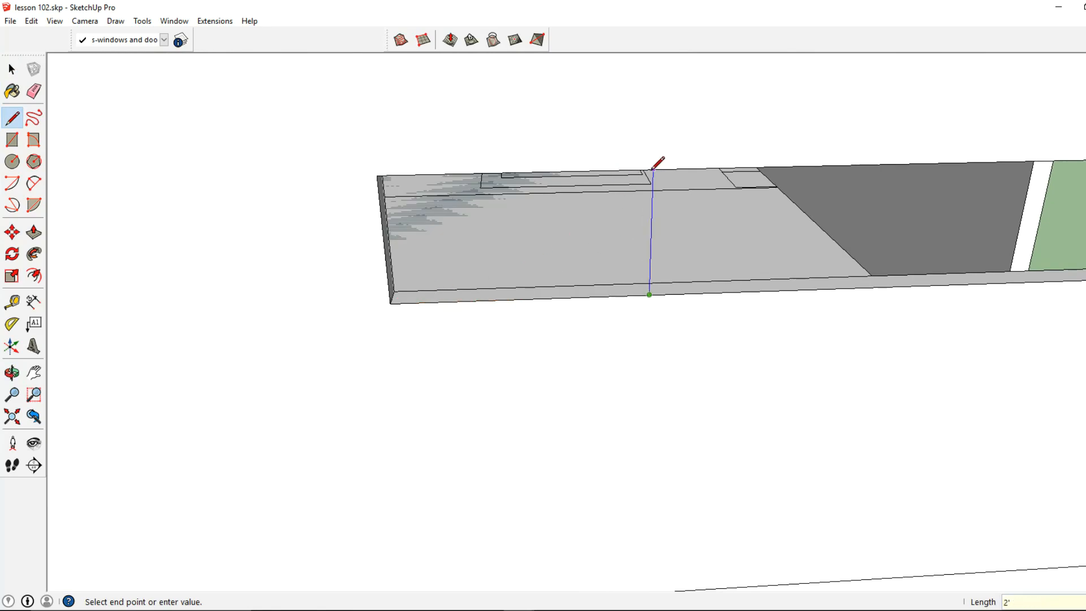
pyautogui.click(377, 175)
pyautogui.click(390, 303)
# Step: Make the traced window panel a group and open the group for editing
pyautogui.click(12, 69)
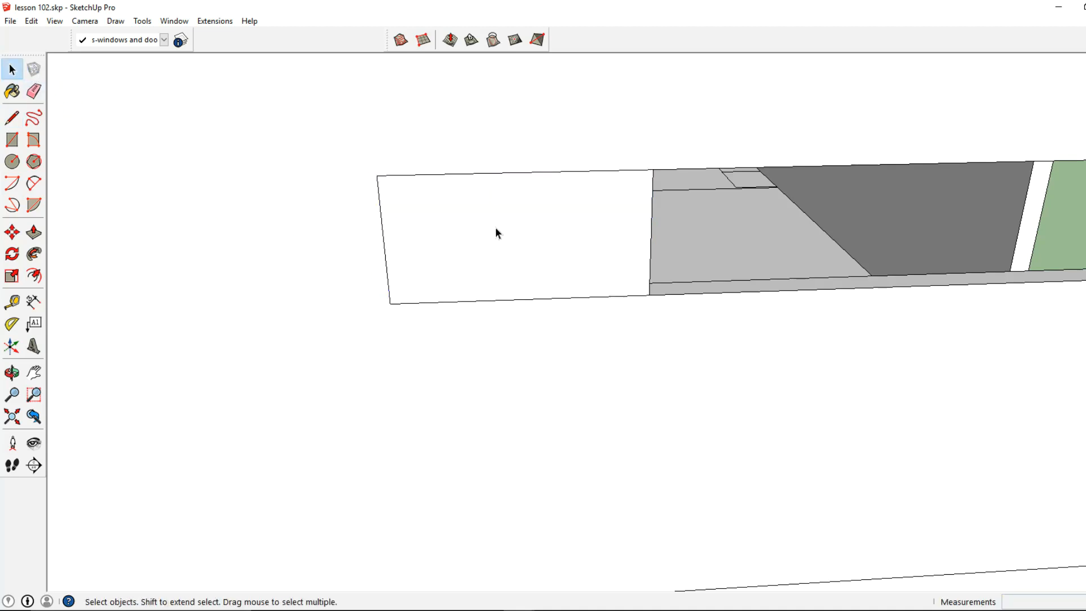
pyautogui.rightClick(498, 228)
pyautogui.click(515, 341)
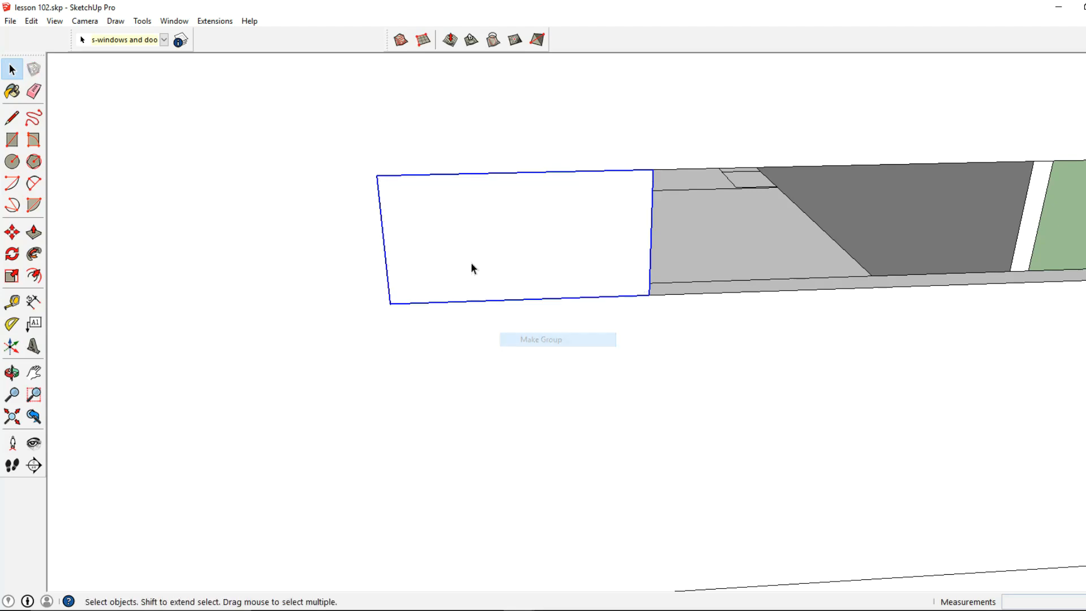
pyautogui.doubleClick(453, 263)
# Step: Offset the panel's outline inward twice to form an outer frame and a narrower inner rim
pyautogui.click(34, 276)
pyautogui.click(395, 260)
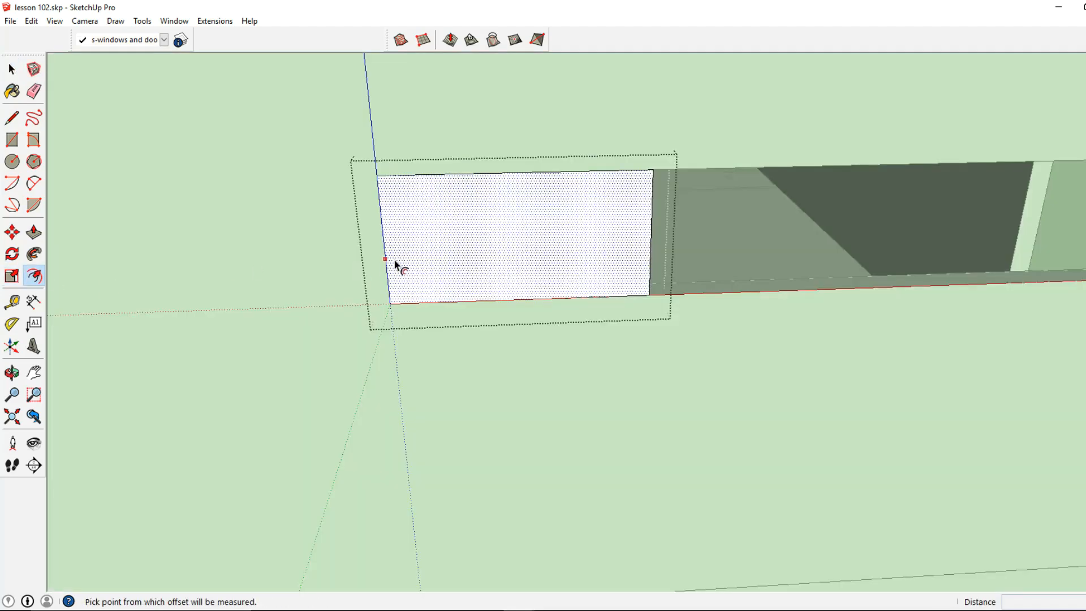
pyautogui.write('2 1/16"')
pyautogui.press('Return')
pyautogui.click(412, 262)
pyautogui.write('1/4"')
pyautogui.press('Return')
# Step: Extrude the outer window frame 4" with Push/Pull
pyautogui.moveTo(113, 283); pyautogui.dragTo(546, 321, button='middle')
pyautogui.press('p')
pyautogui.click(544, 317)
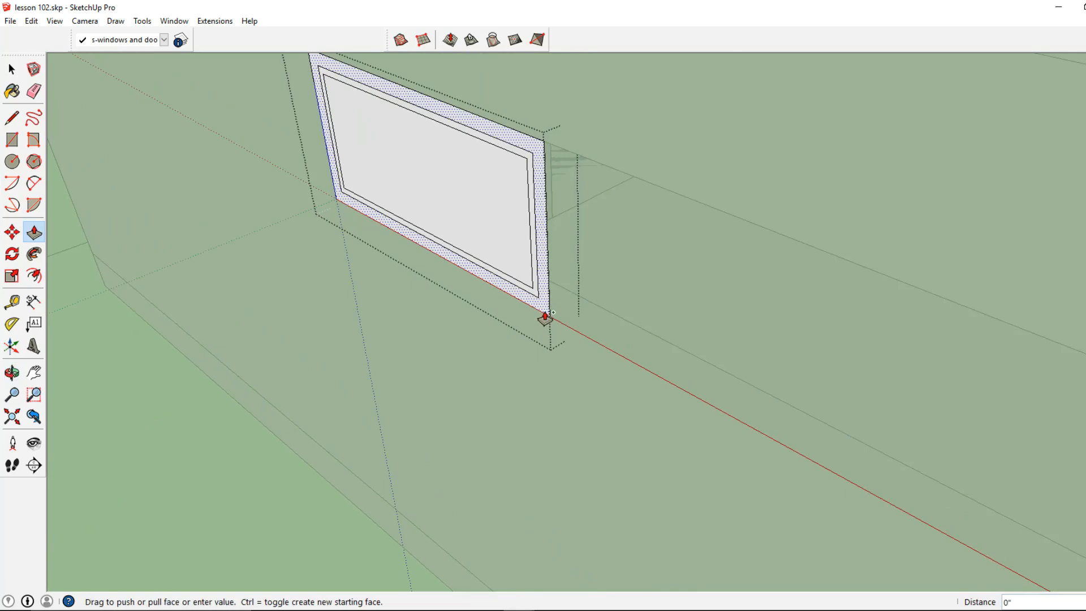
pyautogui.write('1')
pyautogui.press('Return')
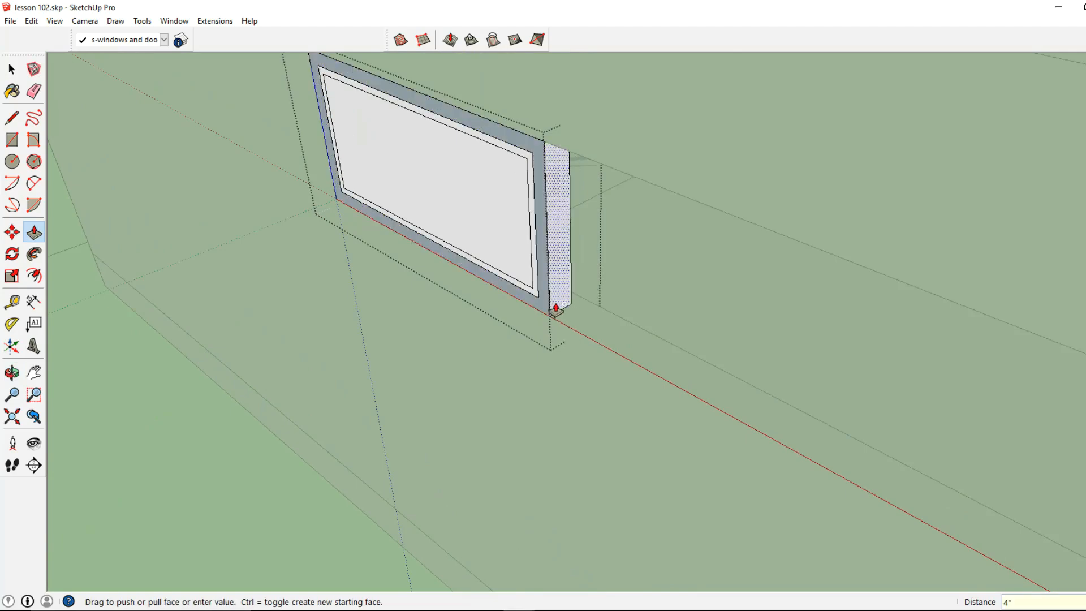
# Step: Recess the central glass panel 2" and the inner rim around it 1"
pyautogui.scroll(2, 439, 236)
pyautogui.click(443, 232)
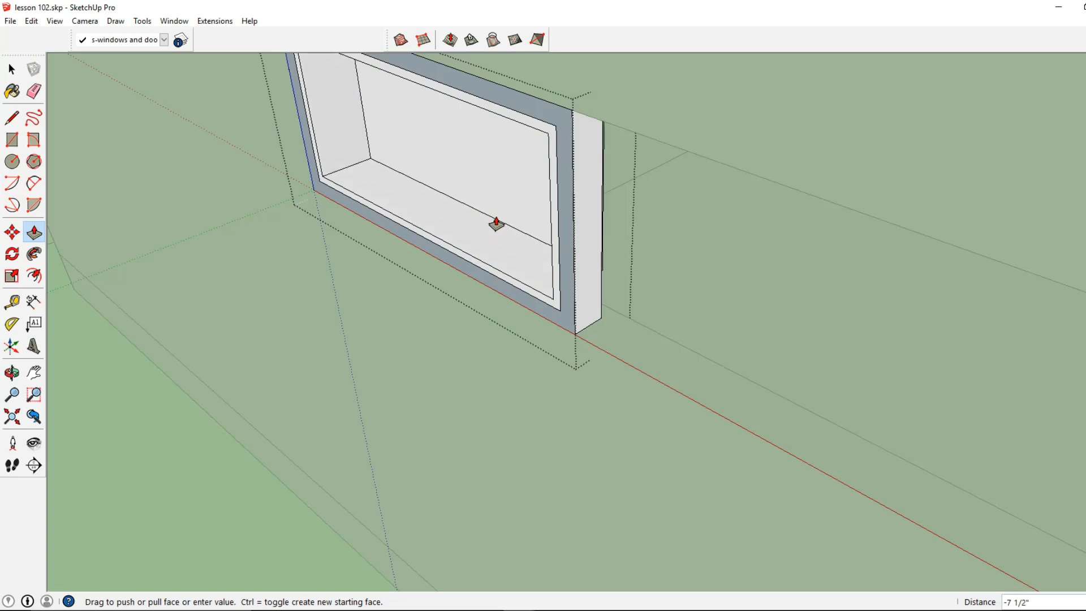
pyautogui.write('2')
pyautogui.press('Return')
pyautogui.scroll(2, 441, 233)
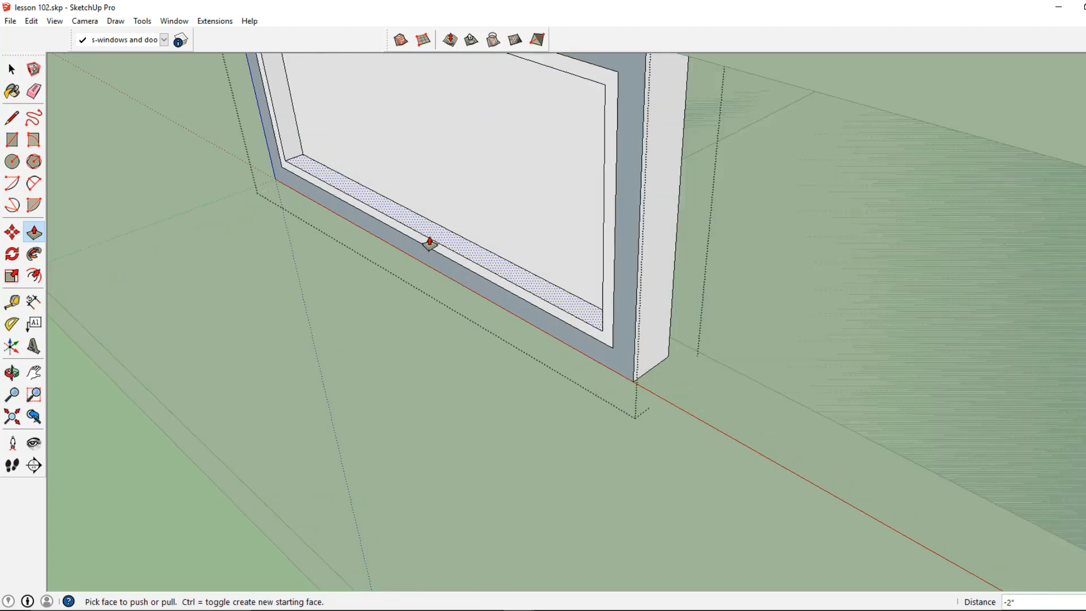
pyautogui.write('1/4')
pyautogui.press('Return')
pyautogui.doubleClick(436, 247)
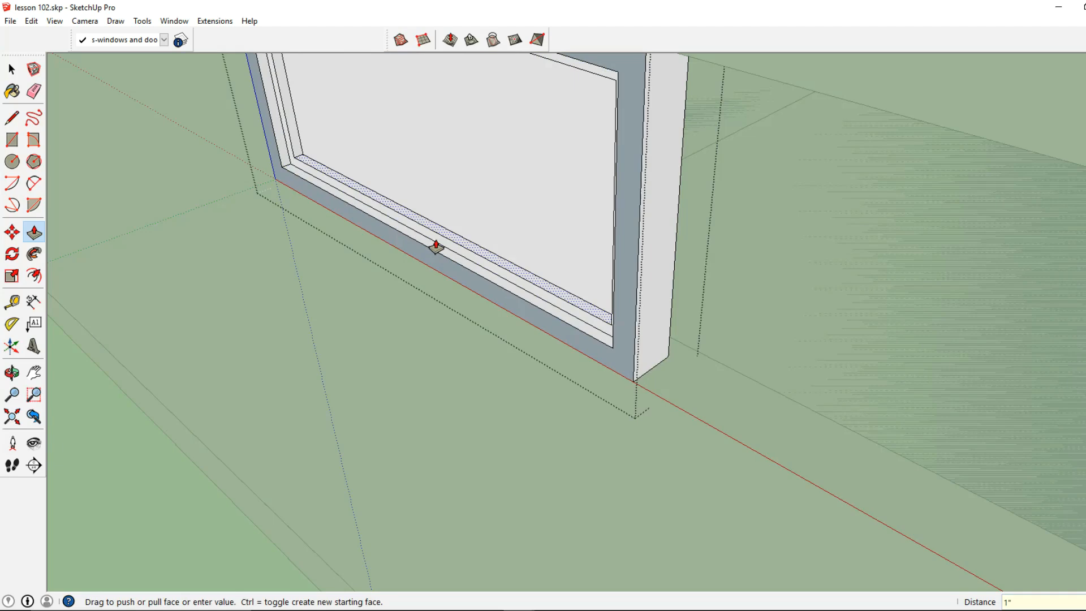
# Step: Reverse the orientation of the outer window frame's front face
pyautogui.click(12, 70)
pyautogui.rightClick(297, 184)
pyautogui.click(335, 273)
pyautogui.rightClick(345, 213)
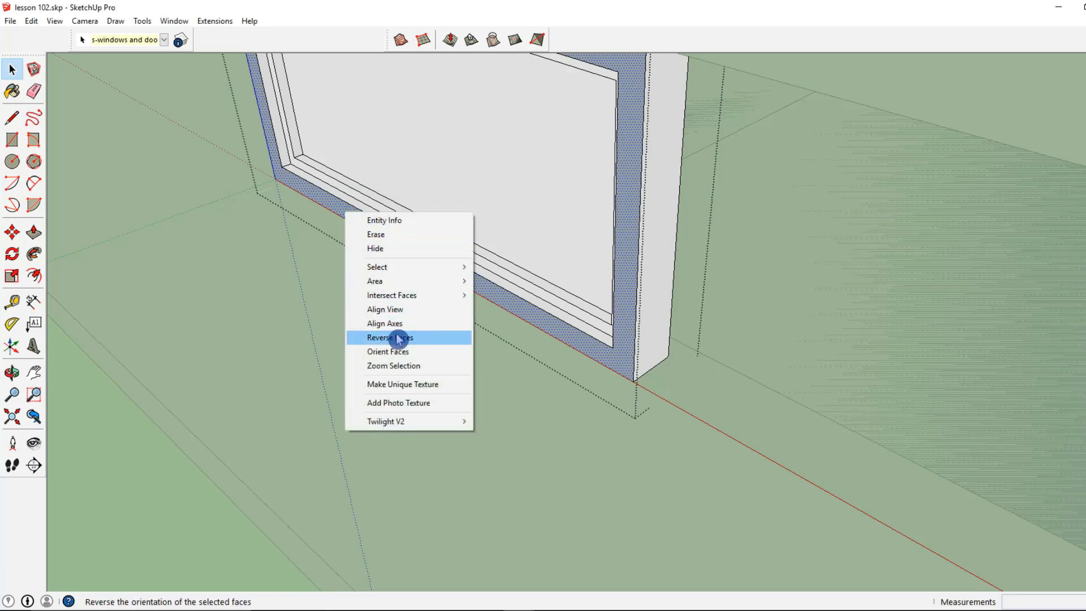
pyautogui.click(398, 338)
# Step: Paint the window's central glass panel with the Translucent_Glass_Gray material from the Translucent collection
pyautogui.click(430, 171)
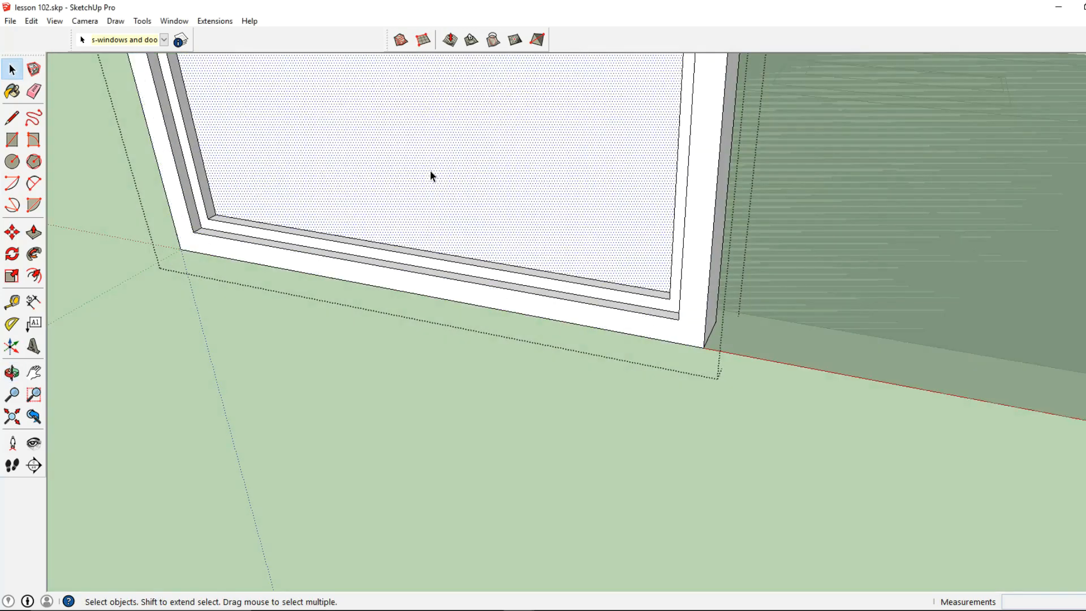
pyautogui.scroll(-5, 430, 176)
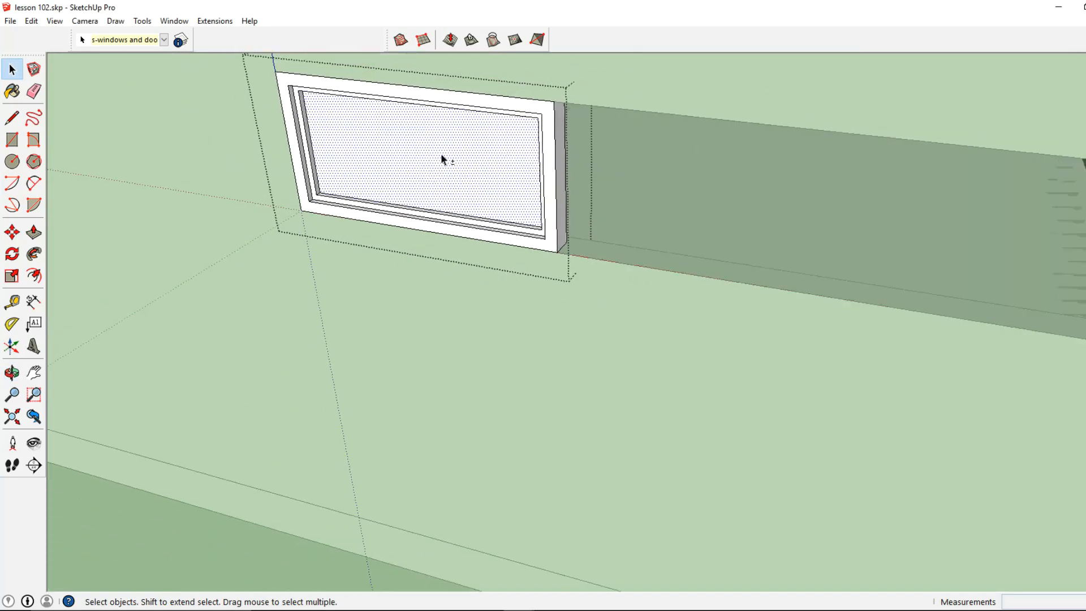
pyautogui.click(12, 91)
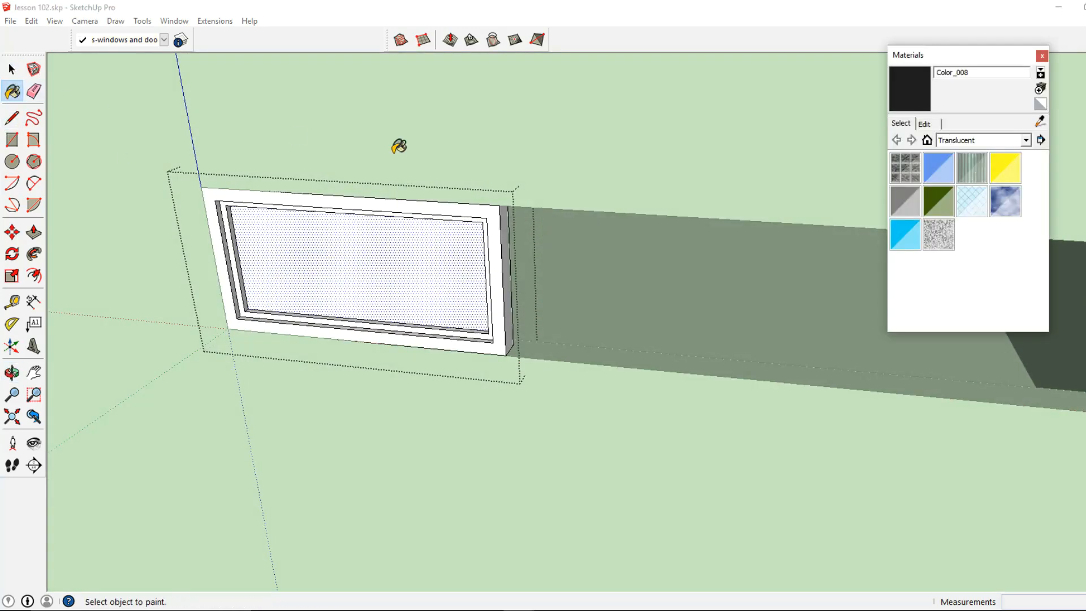
pyautogui.click(963, 146)
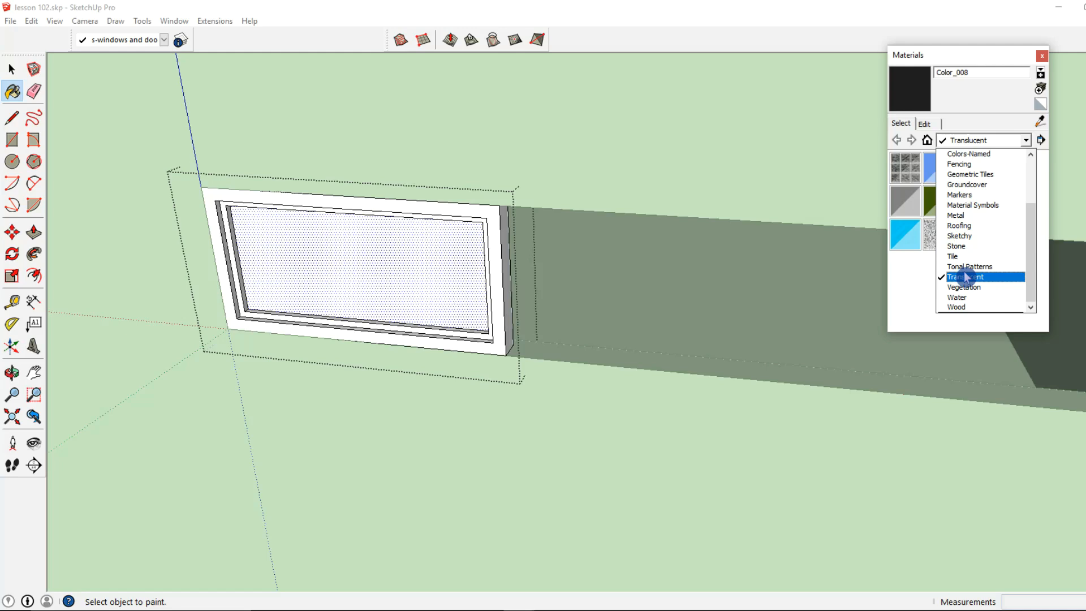
pyautogui.click(966, 277)
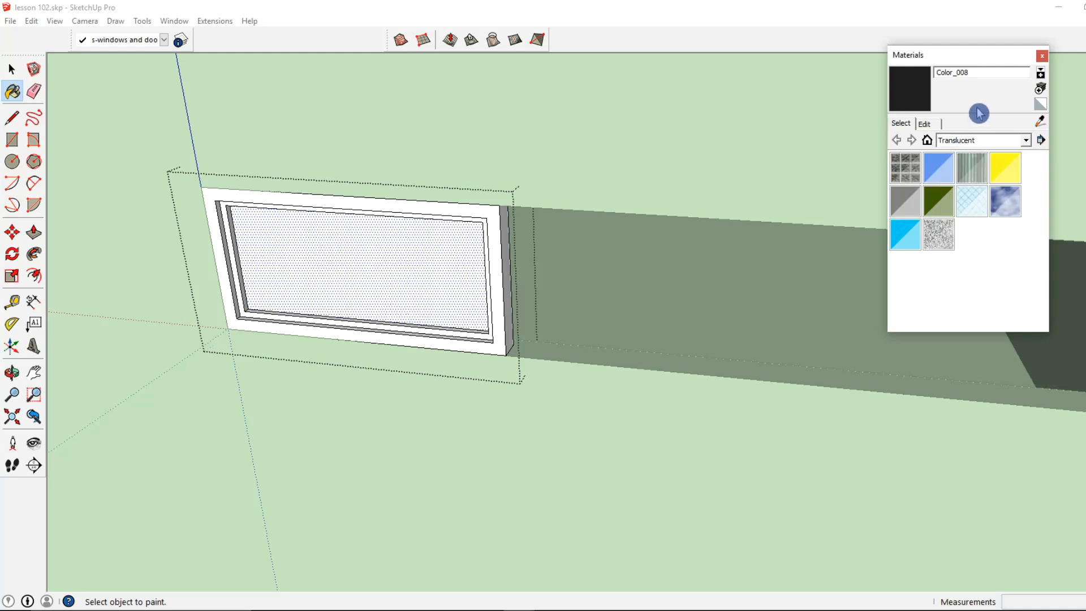
pyautogui.click(913, 212)
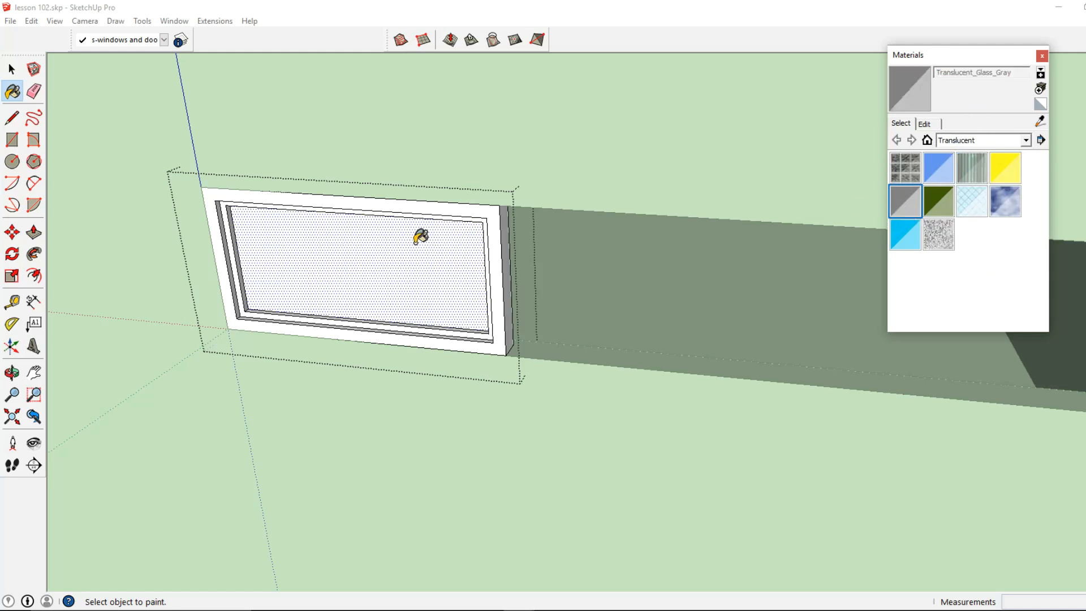
pyautogui.click(419, 236)
pyautogui.click(11, 69)
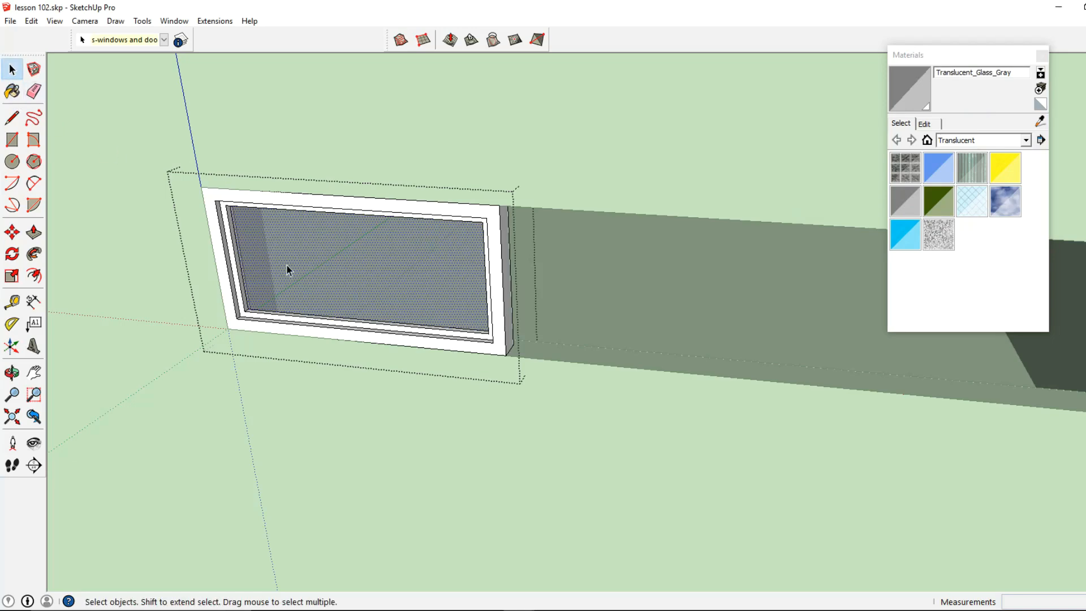
# Step: Copy the finished window group 4' along the wall opening so the copy sits directly beside the original
pyautogui.scroll(-3, 294, 264)
pyautogui.click(301, 268)
pyautogui.moveTo(301, 268); pyautogui.dragTo(447, 340, button='middle')
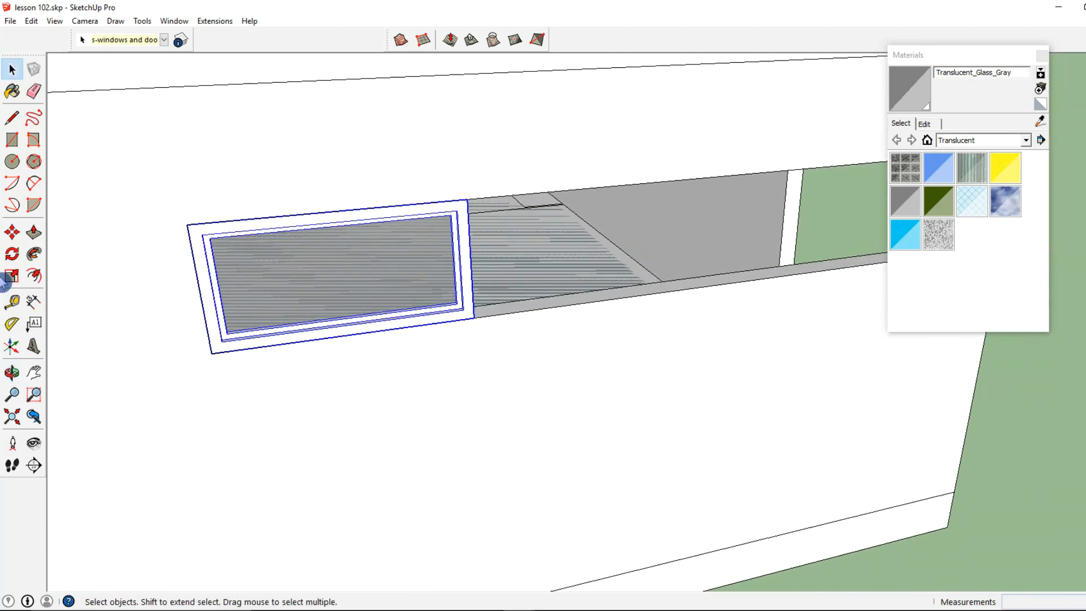
pyautogui.click(15, 235)
pyautogui.moveTo(200, 325); pyautogui.dragTo(215, 347, button='middle')
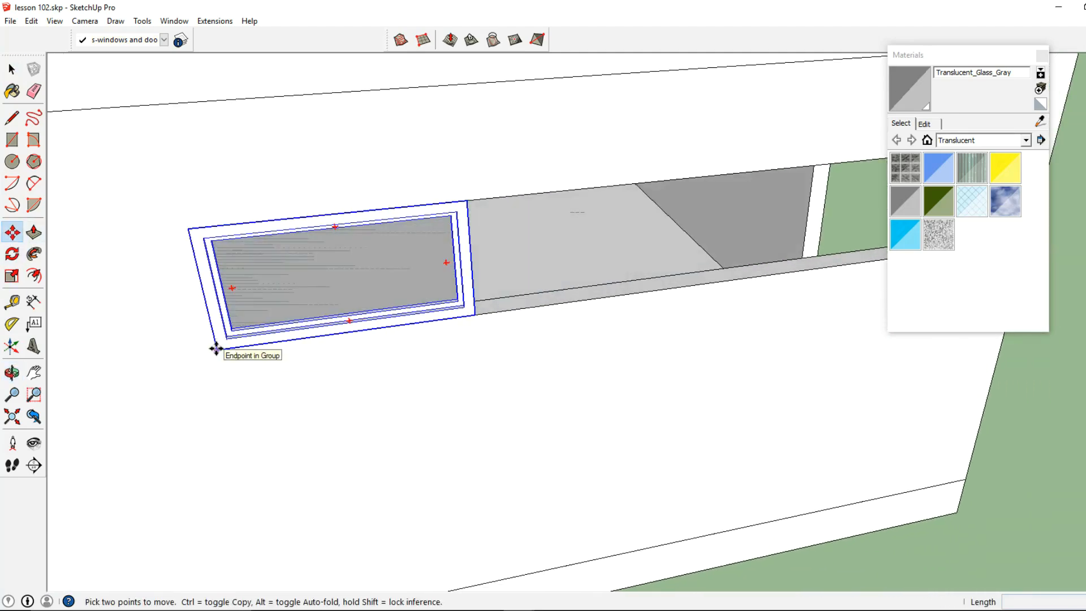
pyautogui.press('ctrl')
pyautogui.click(217, 349)
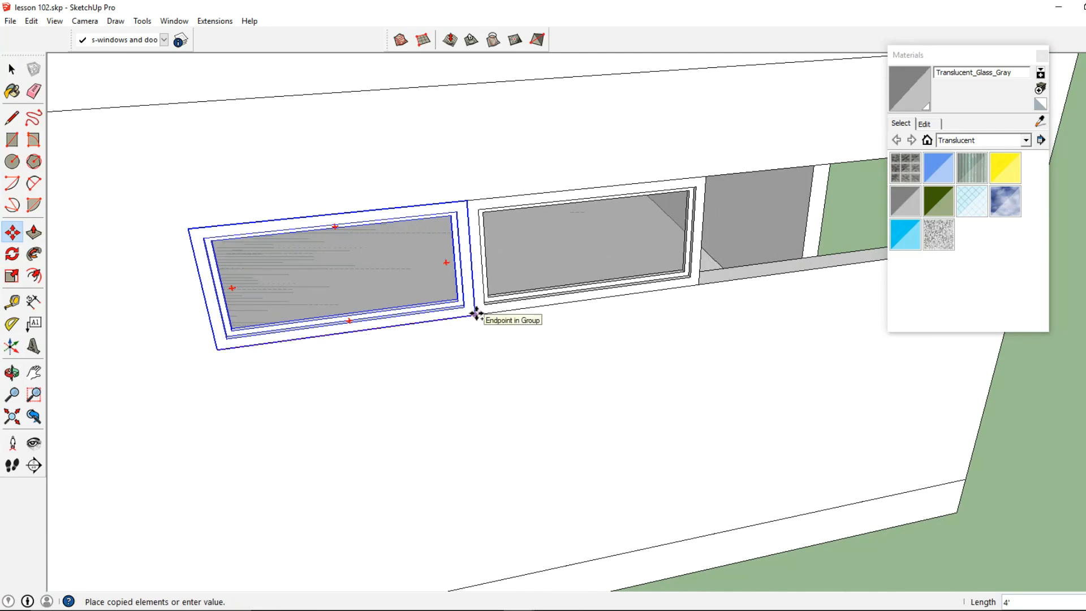
pyautogui.click(476, 314)
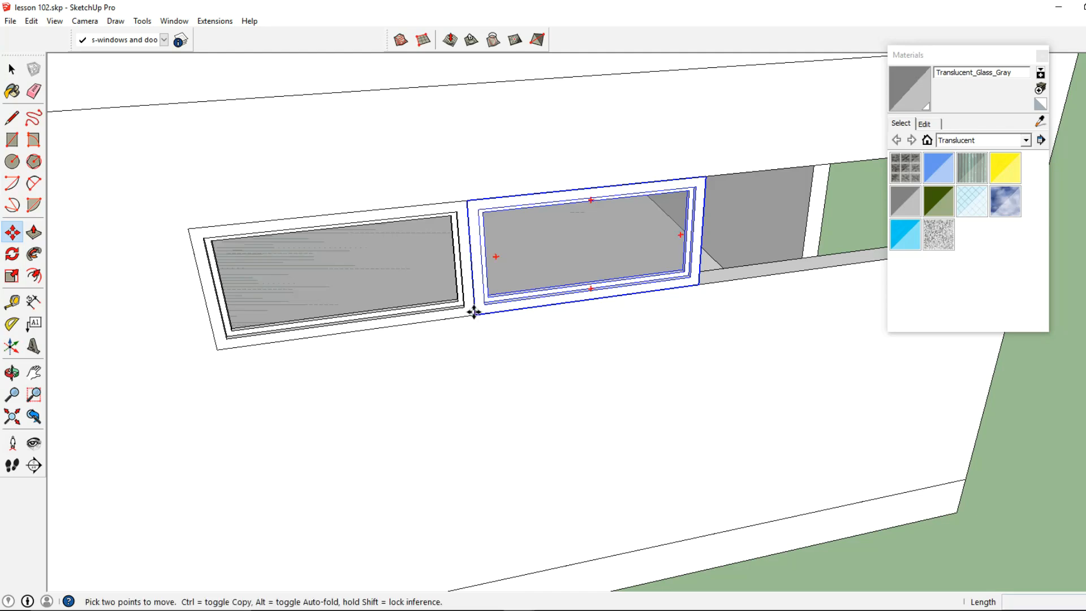
# Step: Place a third copy of the window end to end with the second one in the same opening
pyautogui.click(474, 313)
pyautogui.click(700, 284)
pyautogui.scroll(-3, 698, 281)
pyautogui.moveTo(697, 280); pyautogui.dragTo(577, 254, button='middle')
pyautogui.click(19, 75)
# Step: Shift the third window farther along the opening and move the middle window 4" in the same direction, leaving gaps between them
pyautogui.scroll(5, 612, 236)
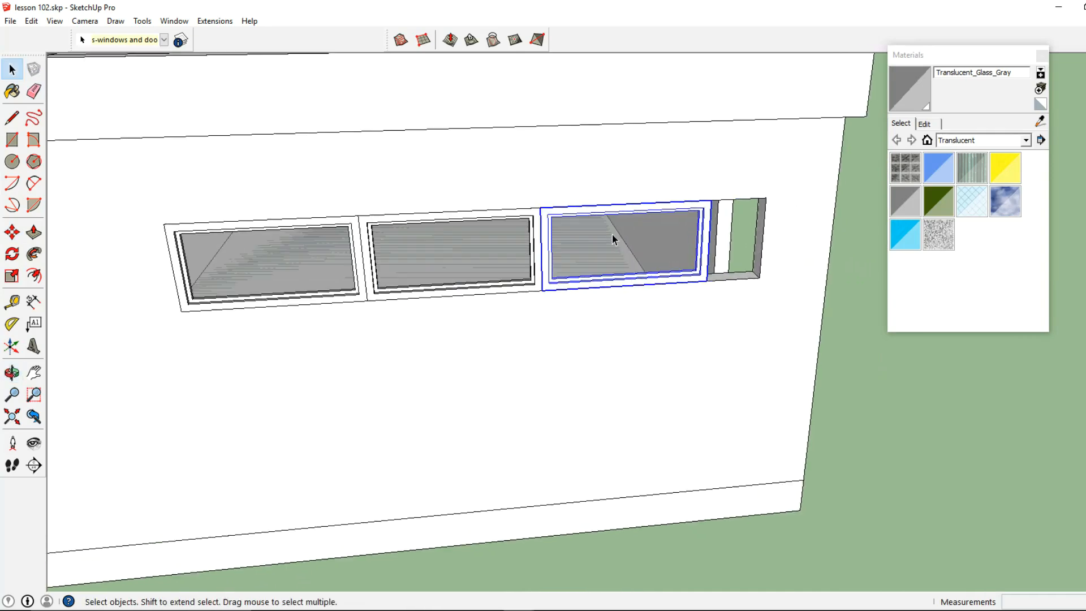
pyautogui.click(549, 266)
pyautogui.keyDown('shift'); pyautogui.click(422, 270); pyautogui.keyUp('shift')
pyautogui.click(598, 285)
pyautogui.scroll(-2, 597, 285)
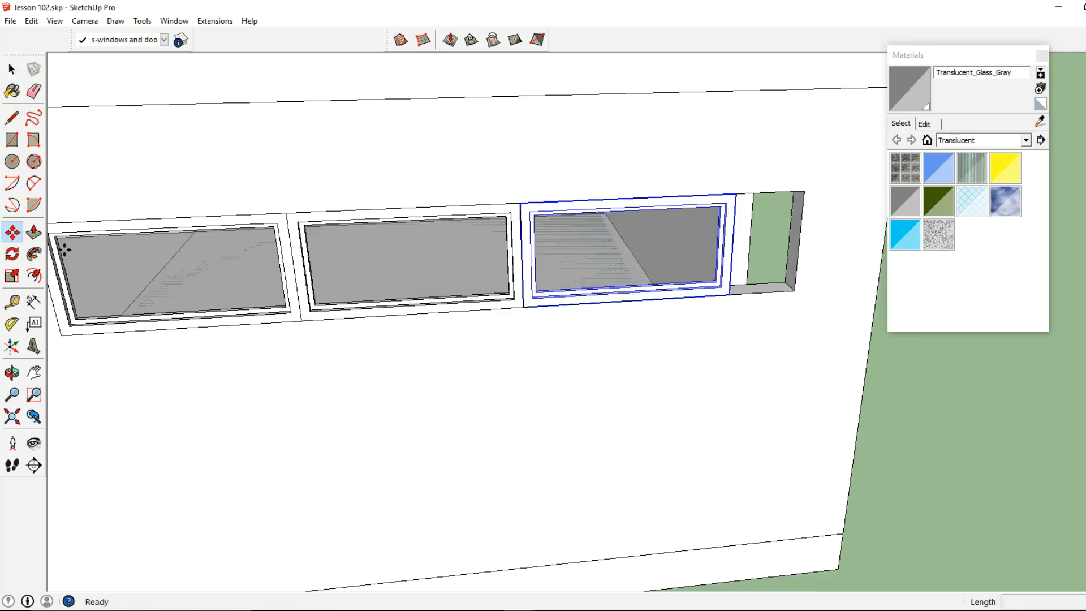
pyautogui.click(12, 232)
pyautogui.scroll(3, 493, 340)
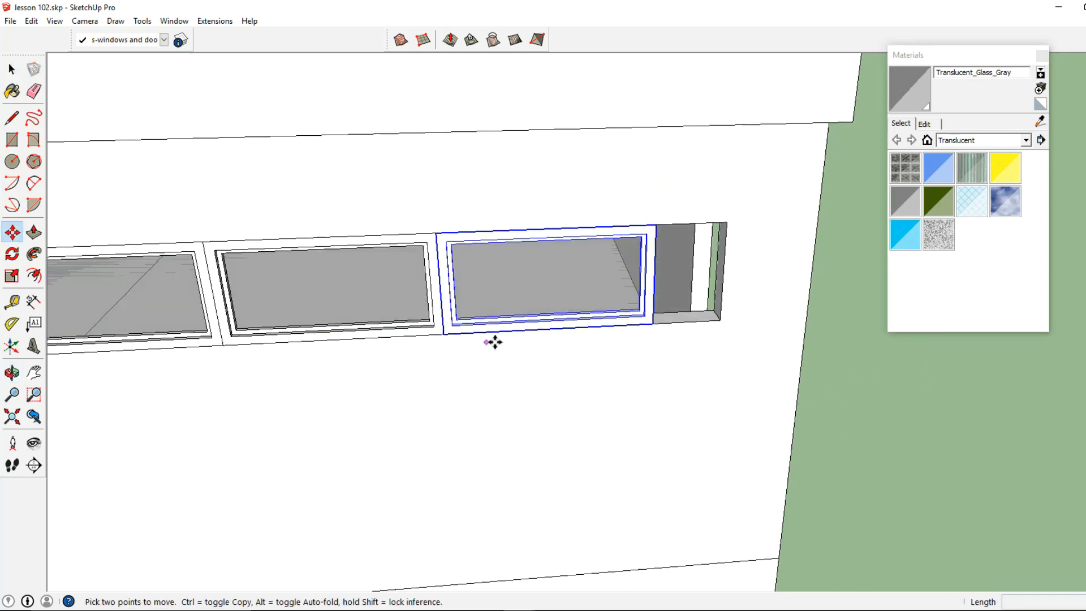
pyautogui.click(531, 310)
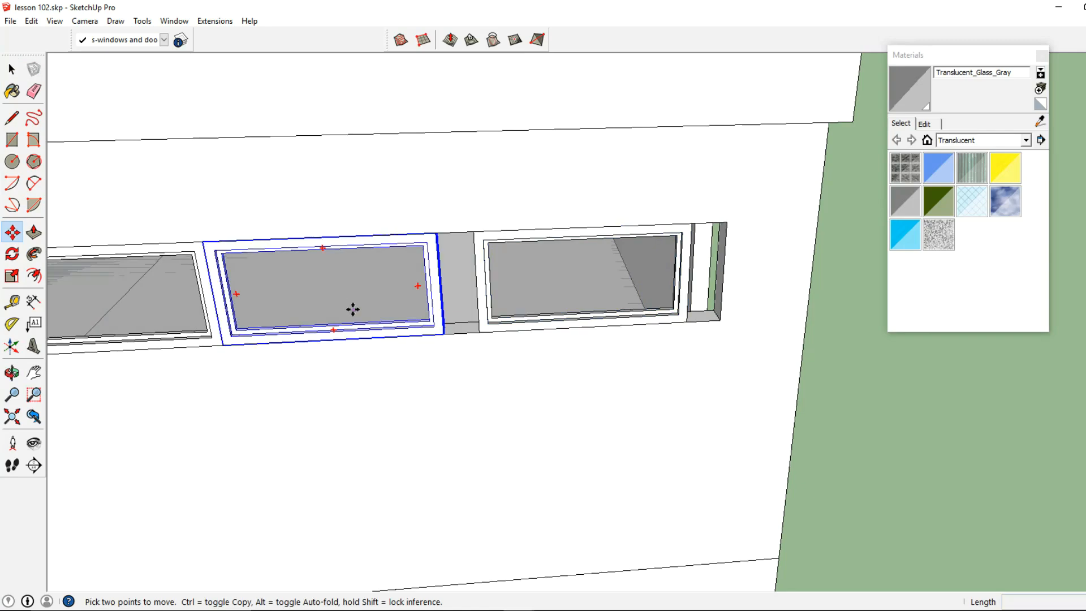
pyautogui.write('4')
pyautogui.press('Return')
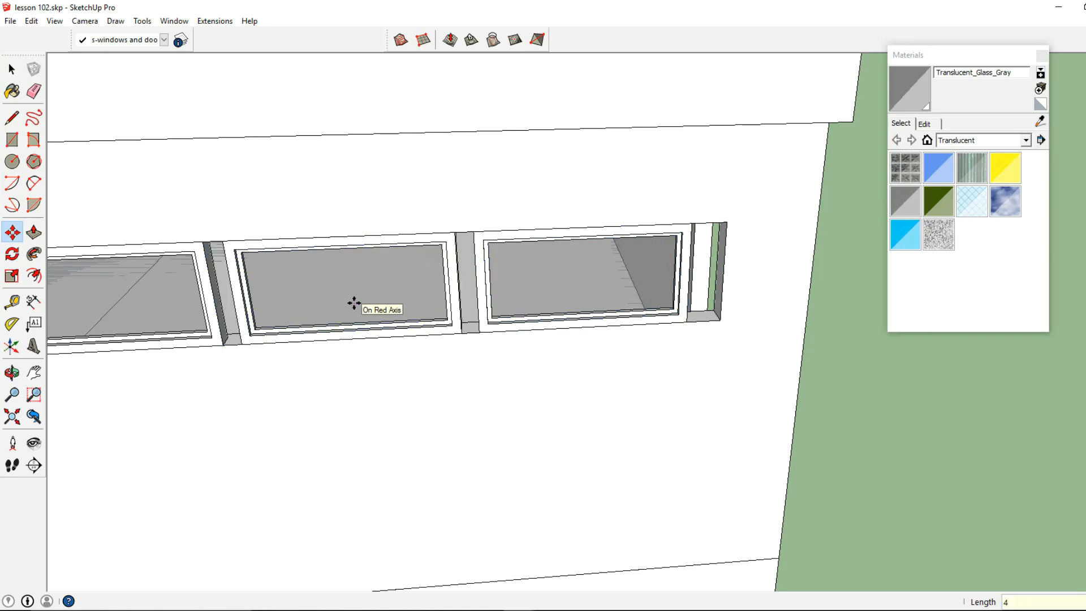
pyautogui.scroll(-1, 354, 304)
pyautogui.keyDown('shift'); pyautogui.moveTo(228, 305); pyautogui.dragTo(453, 260, button='middle'); pyautogui.keyUp('shift')
# Step: Move all three windows together 4" along the opening, away from its starting edge
pyautogui.click(12, 70)
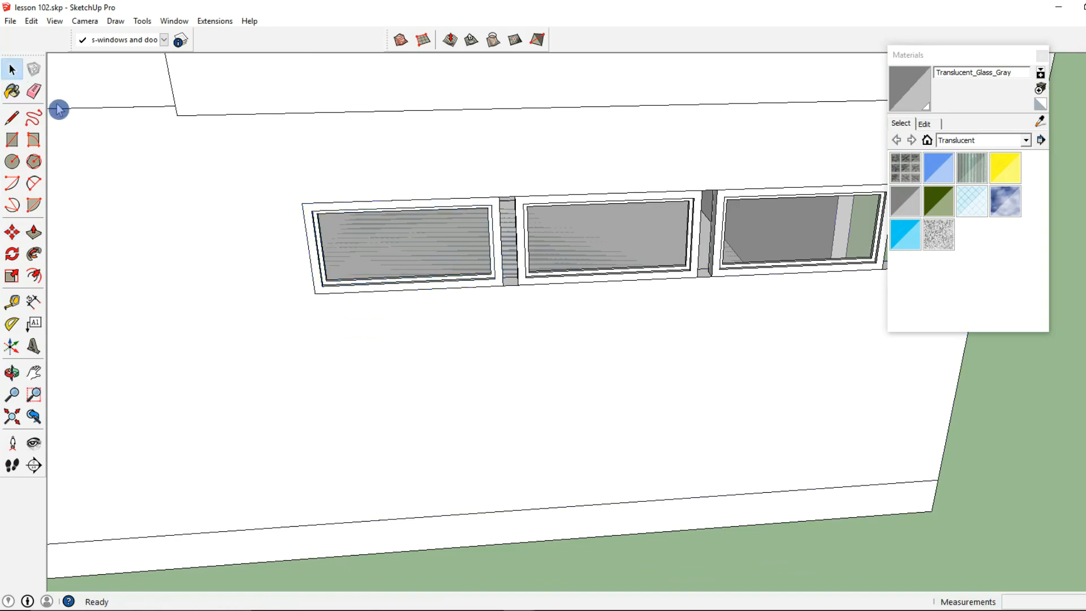
pyautogui.scroll(-1, 181, 128)
pyautogui.keyDown('shift'); pyautogui.moveTo(691, 228); pyautogui.dragTo(531, 253, button='middle'); pyautogui.keyUp('shift')
pyautogui.click(646, 244)
pyautogui.keyDown('shift'); pyautogui.click(388, 265); pyautogui.keyUp('shift')
pyautogui.keyDown('shift'); pyautogui.click(227, 263); pyautogui.keyUp('shift')
pyautogui.click(13, 234)
pyautogui.click(254, 168)
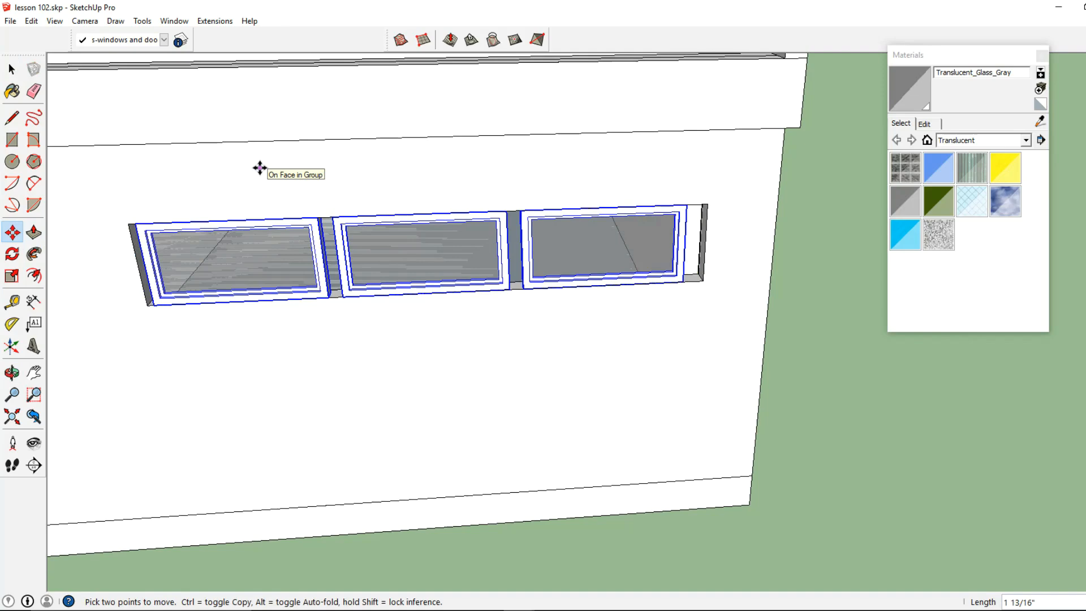
pyautogui.write('4')
pyautogui.press('Return')
pyautogui.click(12, 69)
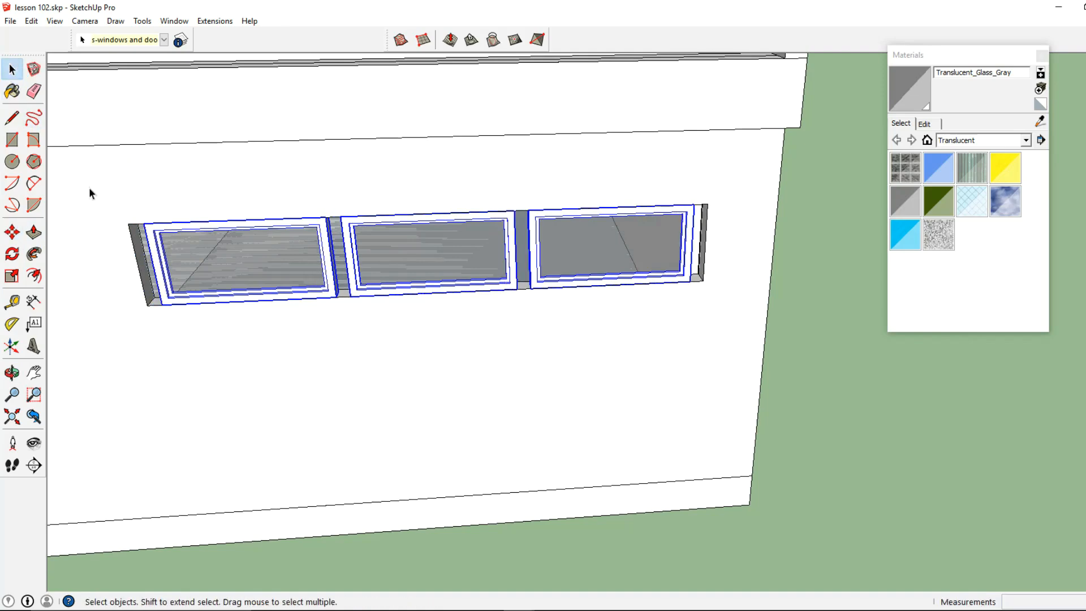
# Step: Draw 4" by 2' rectangles filling the gap before the first window and the gap between the first two windows
pyautogui.scroll(4, 200, 229)
pyautogui.press('r')
pyautogui.moveTo(169, 227); pyautogui.dragTo(244, 198, button='middle')
pyautogui.click(227, 194)
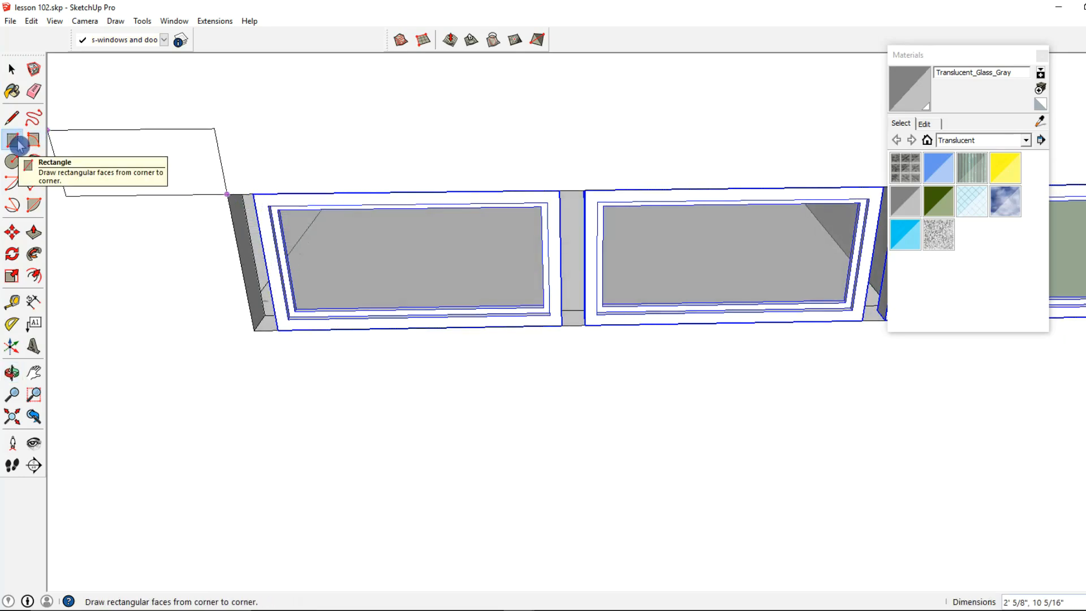
pyautogui.click(278, 328)
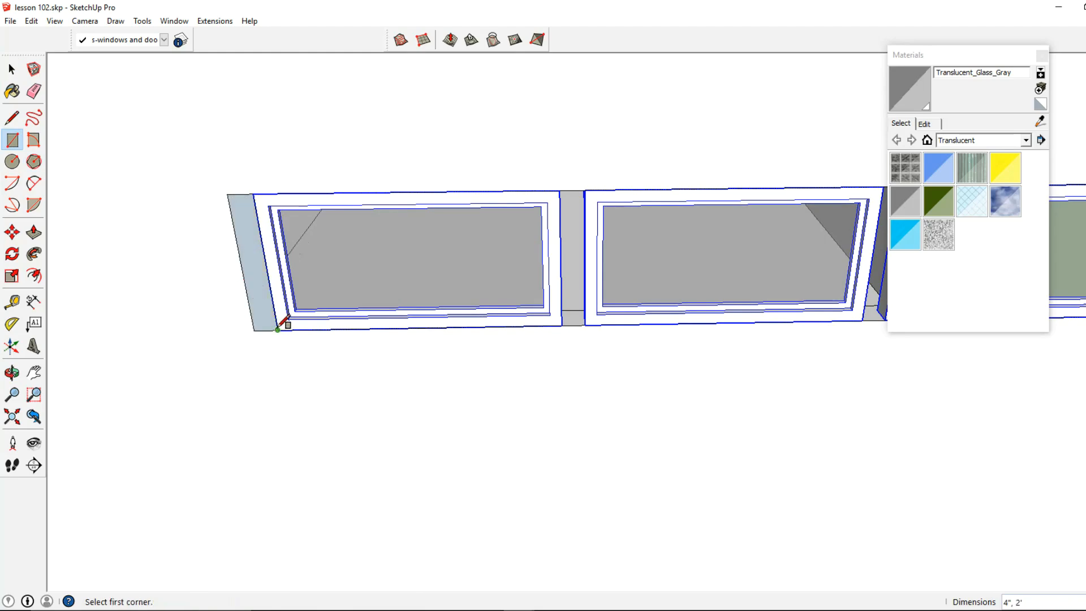
pyautogui.click(561, 192)
pyautogui.click(589, 317)
# Step: Fill the gap between the second and third windows and the gap after the third with 4" by 2' rectangles
pyautogui.moveTo(687, 296); pyautogui.dragTo(562, 206, button='middle')
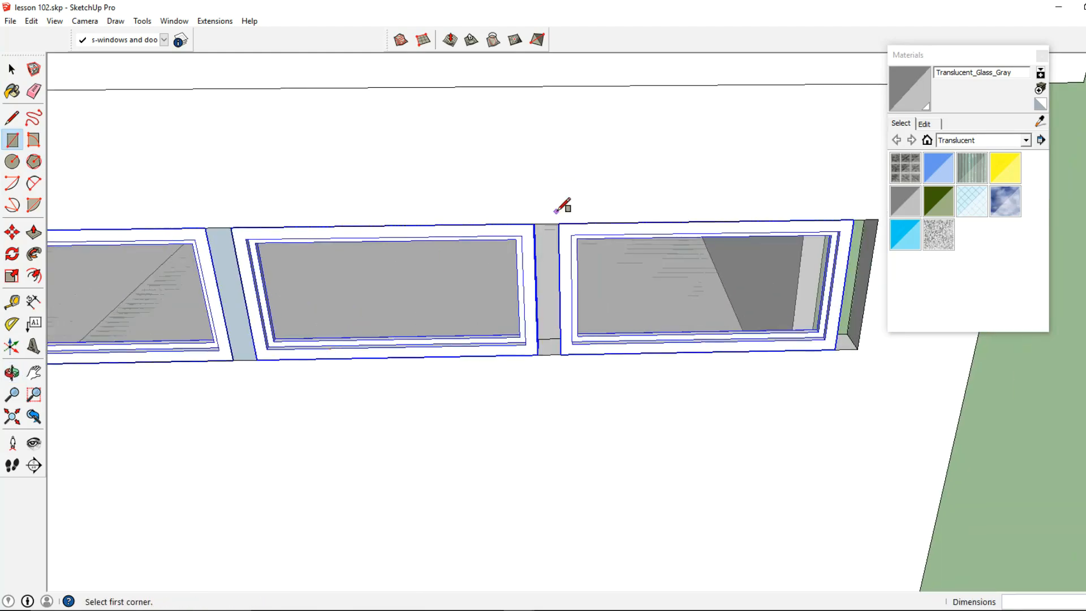
pyautogui.click(537, 224)
pyautogui.click(560, 352)
pyautogui.moveTo(560, 352)
pyautogui.mouseDown(button='middle')
pyautogui.moveTo(528, 333)
pyautogui.moveTo(656, 342)
pyautogui.mouseUp(button='middle')
pyautogui.click(663, 353)
pyautogui.click(695, 225)
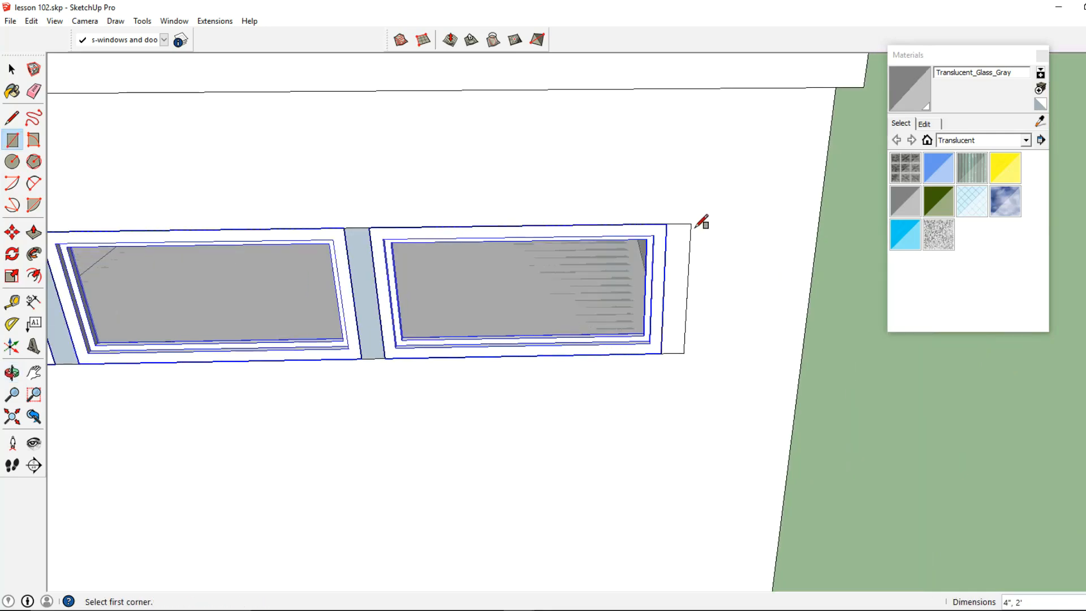
pyautogui.moveTo(701, 222); pyautogui.dragTo(509, 322, button='middle')
# Step: Recess the three windows and the four filler strips 5" into the wall opening
pyautogui.press('space')
pyautogui.click(150, 290)
pyautogui.keyDown('shift'); pyautogui.click(389, 293); pyautogui.keyUp('shift')
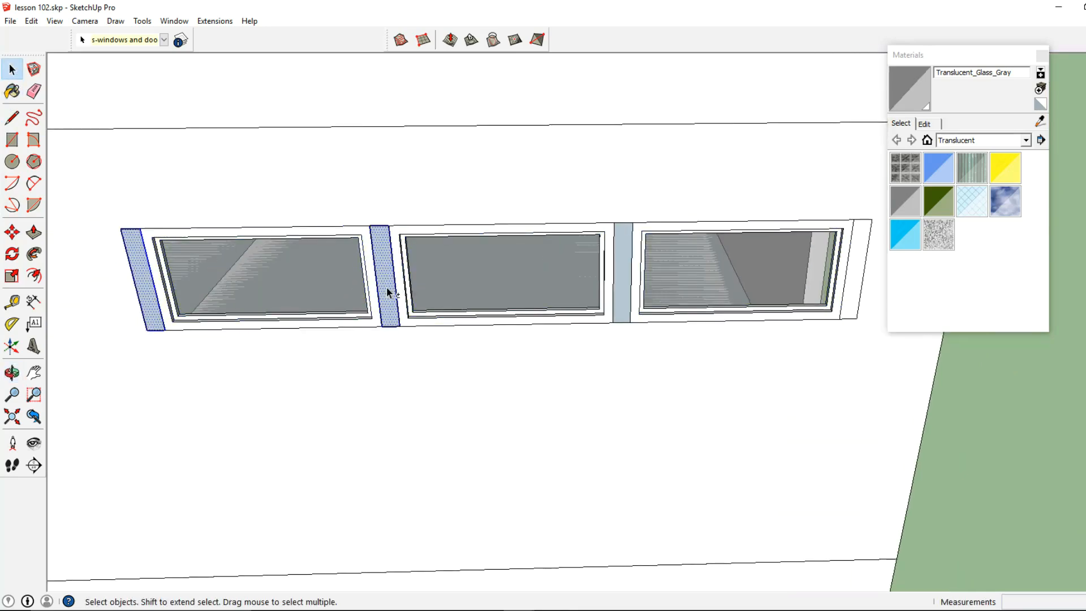
pyautogui.keyDown('shift'); pyautogui.click(624, 296); pyautogui.keyUp('shift')
pyautogui.keyDown('shift'); pyautogui.click(851, 290); pyautogui.keyUp('shift')
pyautogui.keyDown('shift'); pyautogui.click(766, 286); pyautogui.keyUp('shift')
pyautogui.keyDown('shift'); pyautogui.click(591, 311); pyautogui.keyUp('shift')
pyautogui.keyDown('shift'); pyautogui.click(236, 293); pyautogui.keyUp('shift')
pyautogui.click(14, 235)
pyautogui.moveTo(186, 342); pyautogui.dragTo(257, 357, button='middle')
pyautogui.scroll(2, 249, 352)
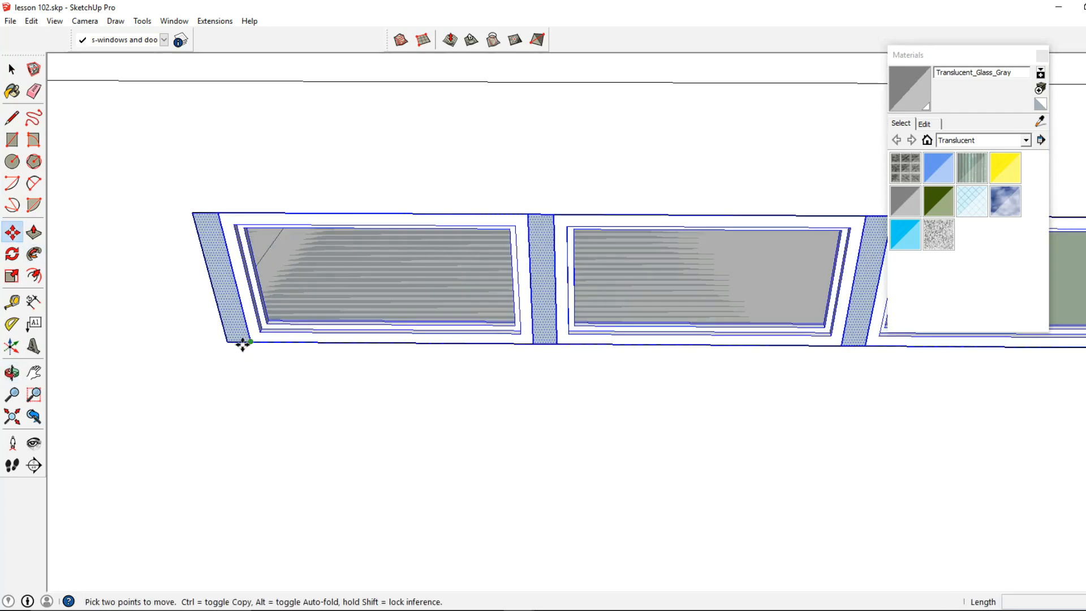
pyautogui.click(232, 344)
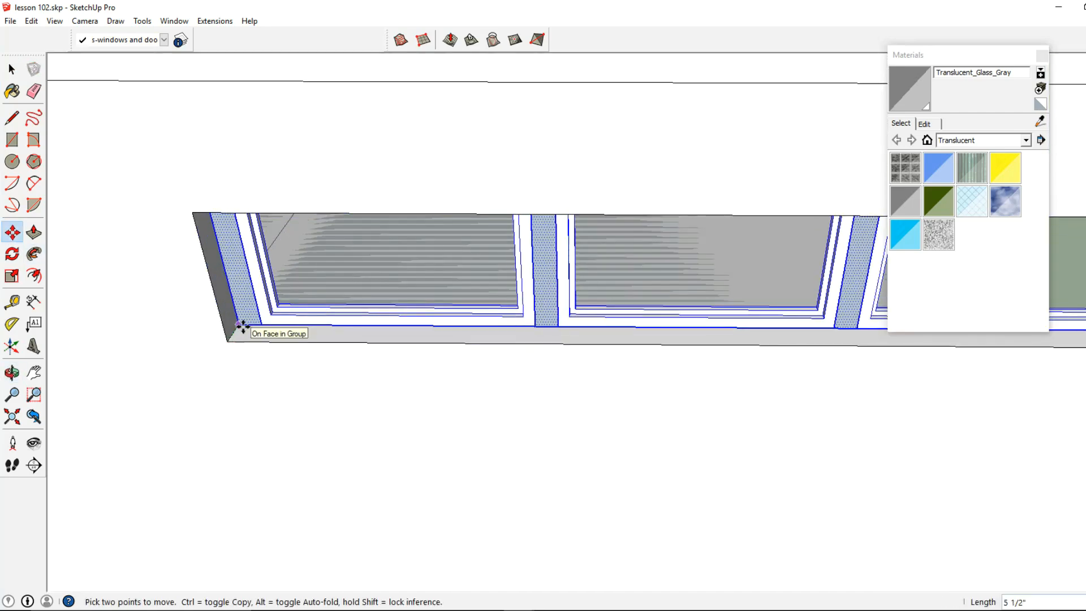
pyautogui.write('5')
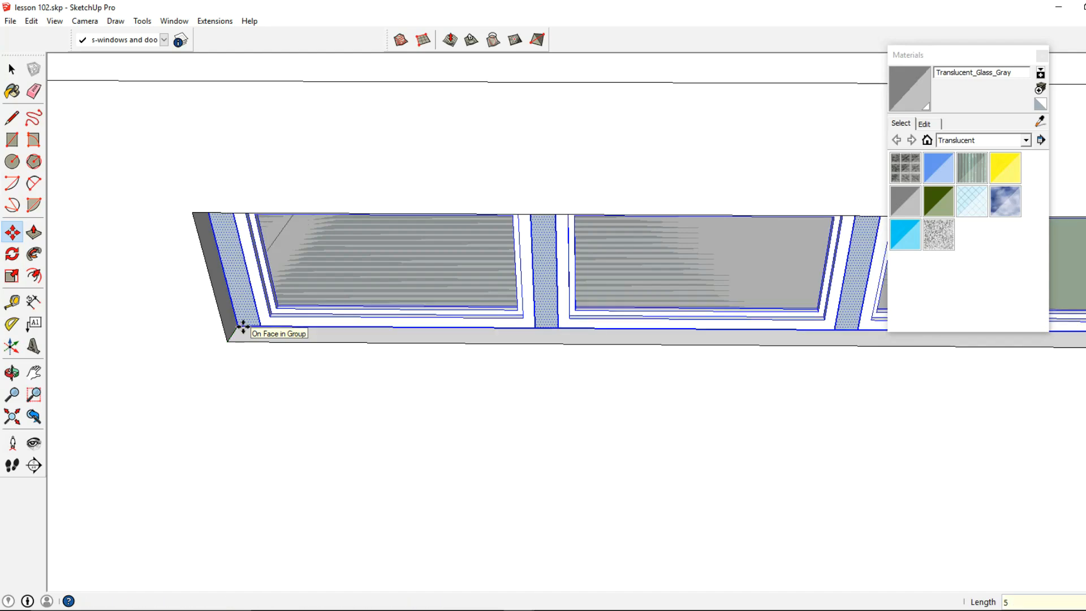
pyautogui.press('Return')
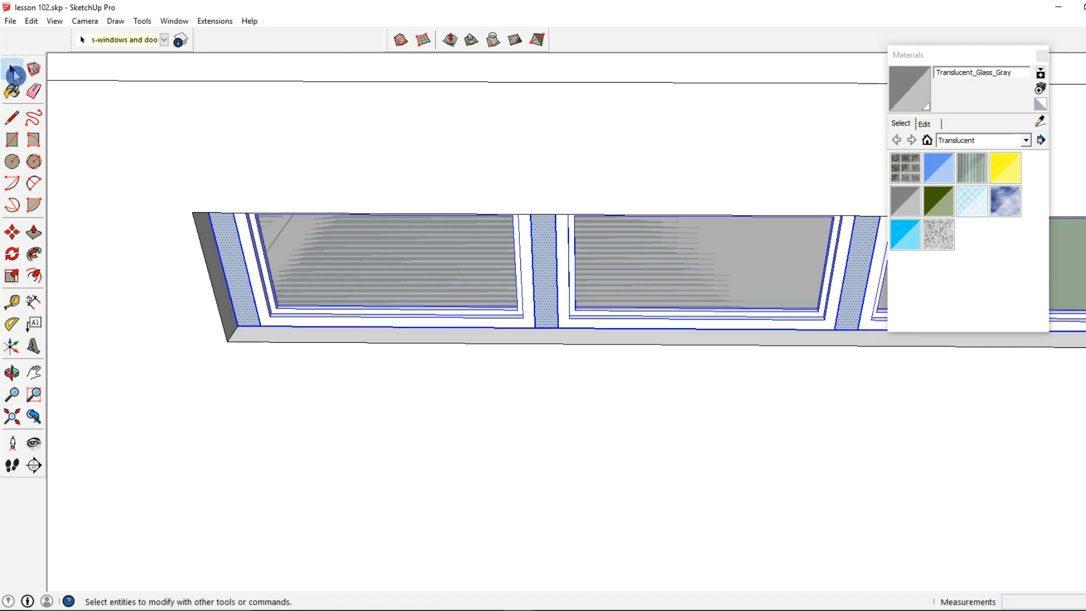
pyautogui.click(12, 69)
# Step: Reverse the faces of the three blue filler strips so their white sides face outward
pyautogui.scroll(-3, 439, 328)
pyautogui.moveTo(439, 328); pyautogui.dragTo(356, 262, button='middle')
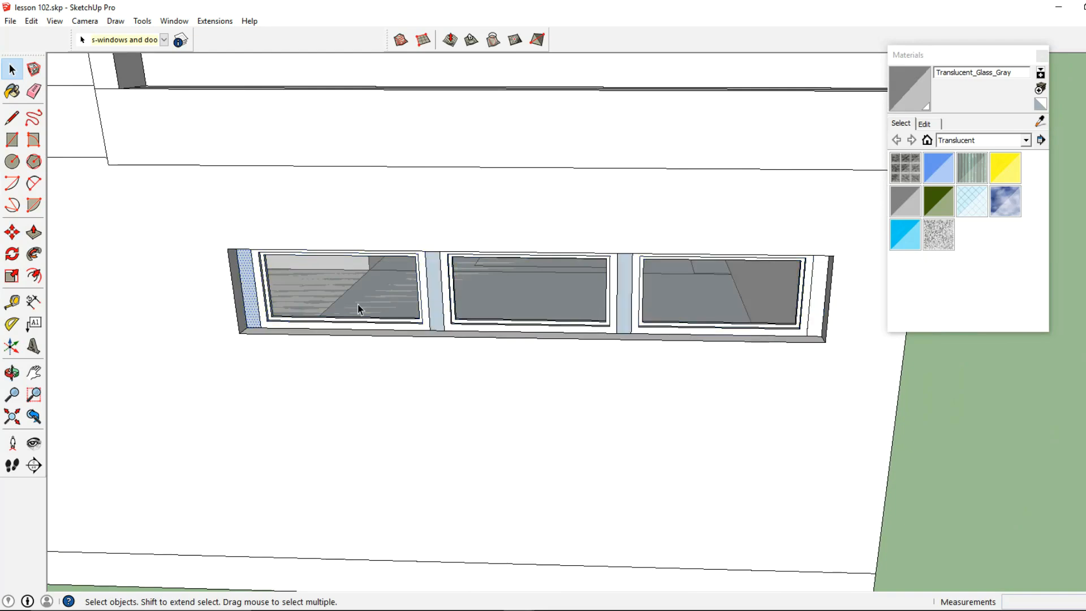
pyautogui.keyDown('shift'); pyautogui.click(434, 302); pyautogui.keyUp('shift')
pyautogui.keyDown('shift'); pyautogui.click(626, 307); pyautogui.keyUp('shift')
pyautogui.rightClick(626, 307)
pyautogui.click(691, 443)
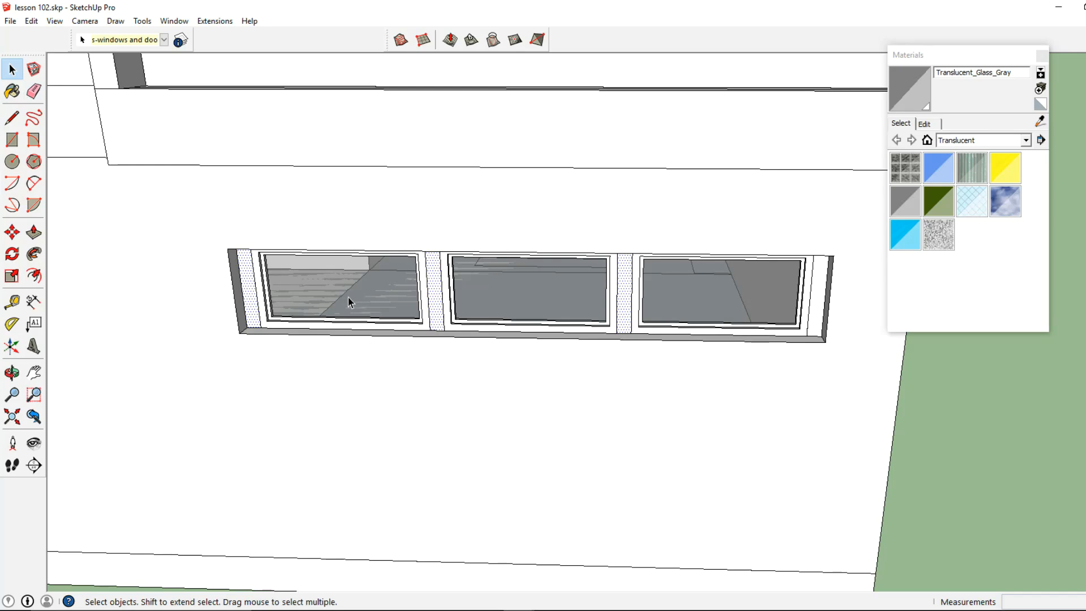
# Step: Draw a 6' by 6' rectangle covering the large square ground-floor opening near the house corner
pyautogui.scroll(-3, 354, 308)
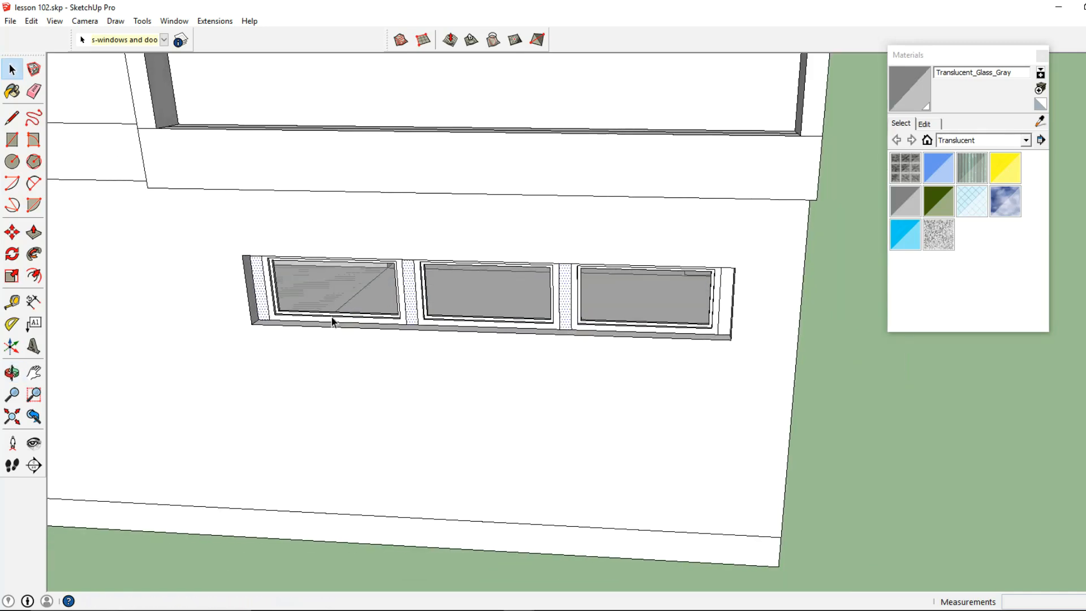
pyautogui.scroll(-2, 351, 396)
pyautogui.moveTo(368, 451); pyautogui.dragTo(276, 358, button='middle')
pyautogui.scroll(1, 283, 344)
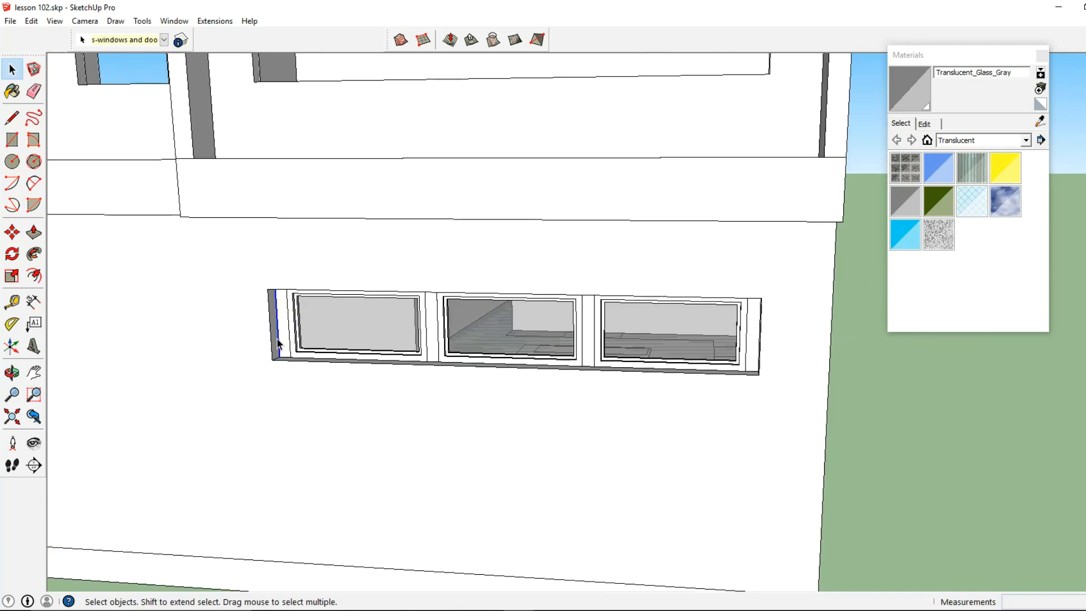
pyautogui.scroll(-2, 337, 350)
pyautogui.moveTo(343, 351); pyautogui.dragTo(504, 374, button='middle')
pyautogui.scroll(-2, 385, 370)
pyautogui.moveTo(386, 370); pyautogui.dragTo(461, 374, button='middle')
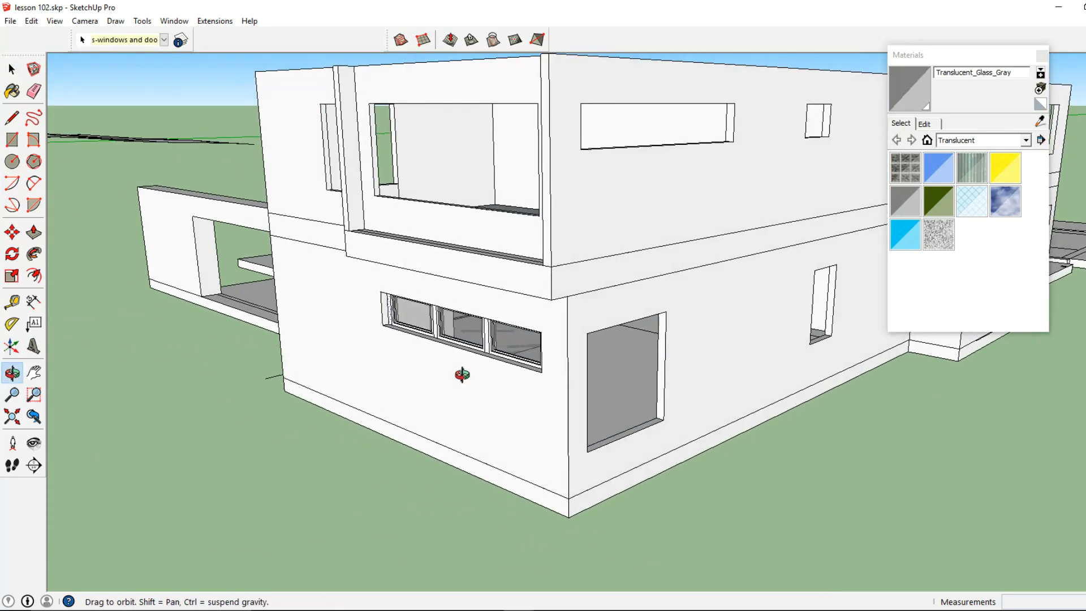
pyautogui.click(11, 140)
pyautogui.moveTo(531, 373); pyautogui.dragTo(451, 364, button='middle')
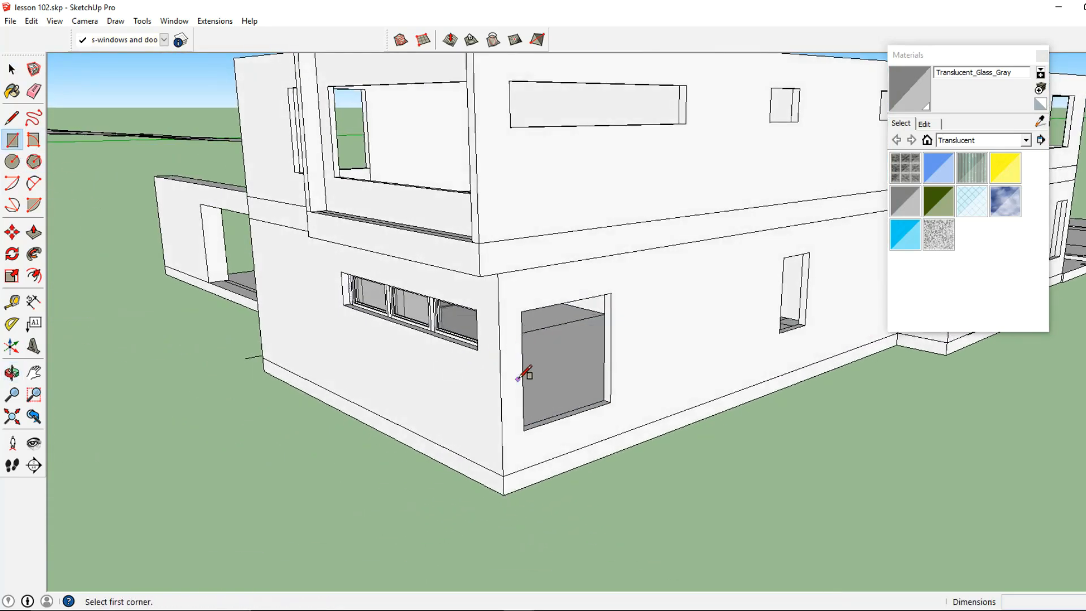
pyautogui.moveTo(537, 395); pyautogui.dragTo(473, 400, button='middle')
pyautogui.scroll(2, 478, 411)
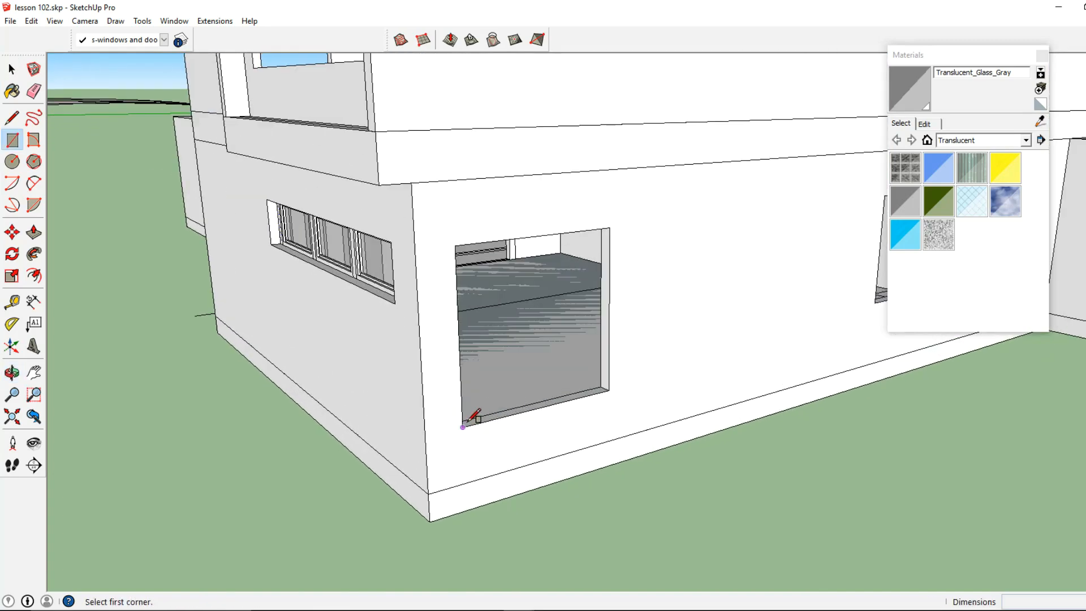
pyautogui.click(463, 427)
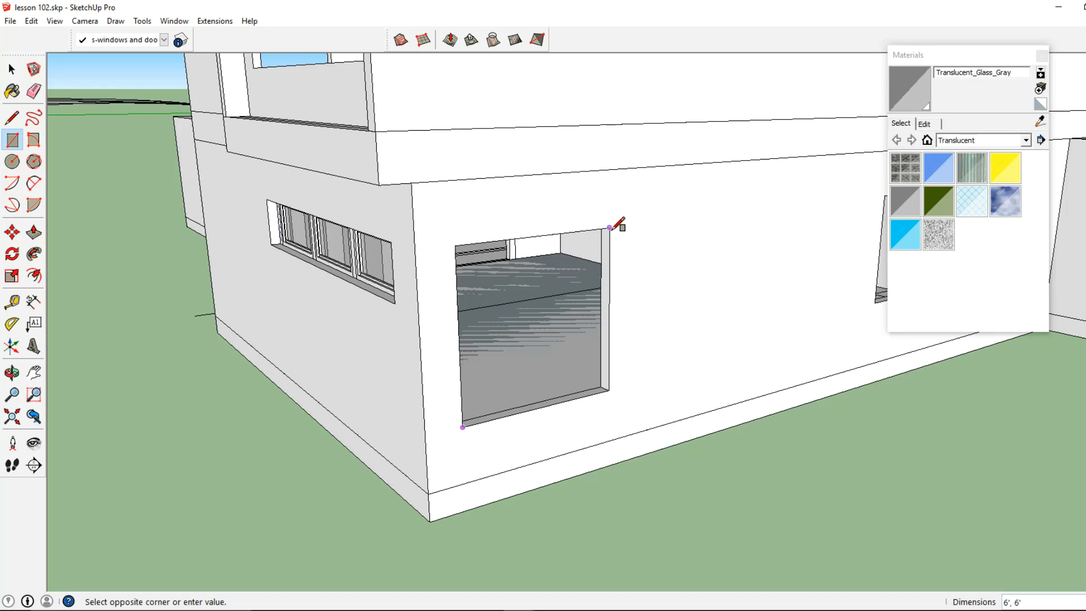
pyautogui.click(610, 228)
# Step: Make the new rectangle a group and open the group for editing
pyautogui.click(12, 69)
pyautogui.moveTo(462, 277); pyautogui.dragTo(497, 332, button='middle')
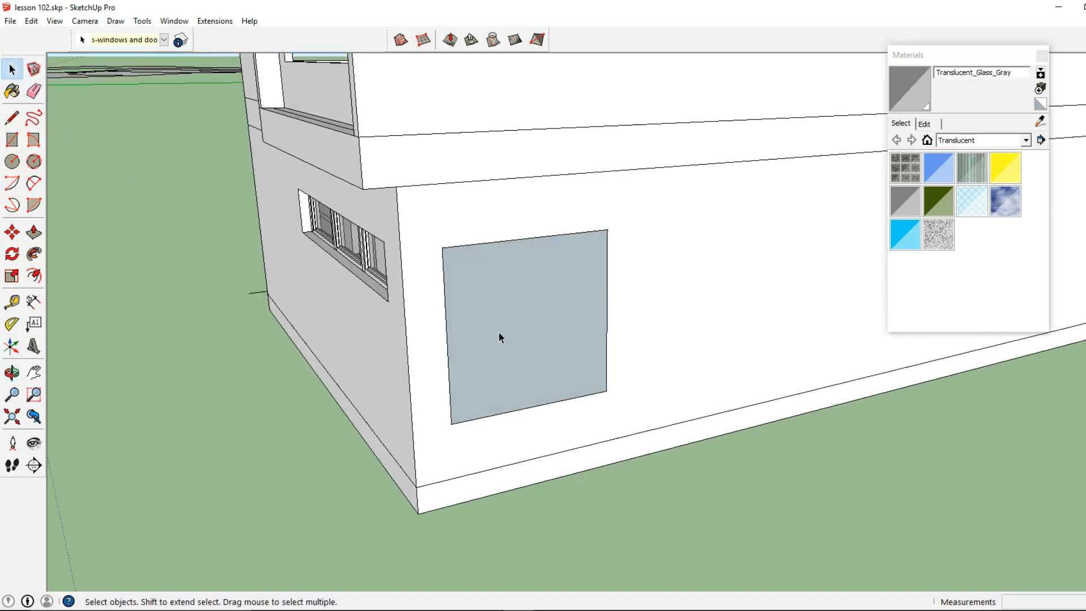
pyautogui.rightClick(499, 337)
pyautogui.click(557, 441)
pyautogui.doubleClick(470, 378)
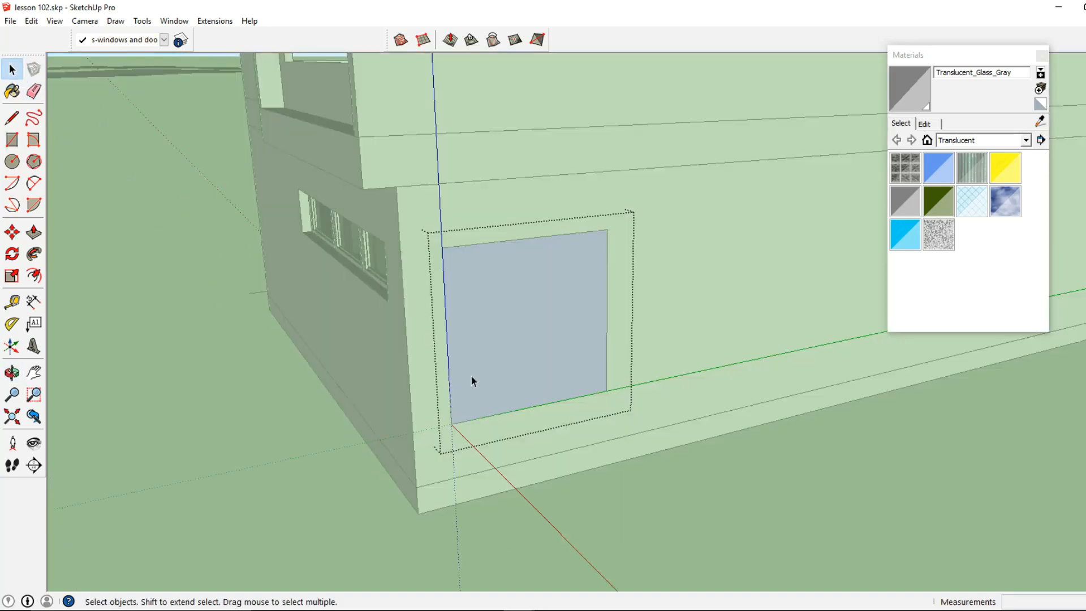
# Step: Offset the rectangle's outline inward by 2", and the resulting inner outline inward by another 1"
pyautogui.click(36, 276)
pyautogui.moveTo(396, 339); pyautogui.dragTo(443, 359, button='middle')
pyautogui.click(445, 360)
pyautogui.write('2')
pyautogui.scroll(2, 574, 397)
pyautogui.moveTo(574, 396); pyautogui.dragTo(526, 395, button='middle')
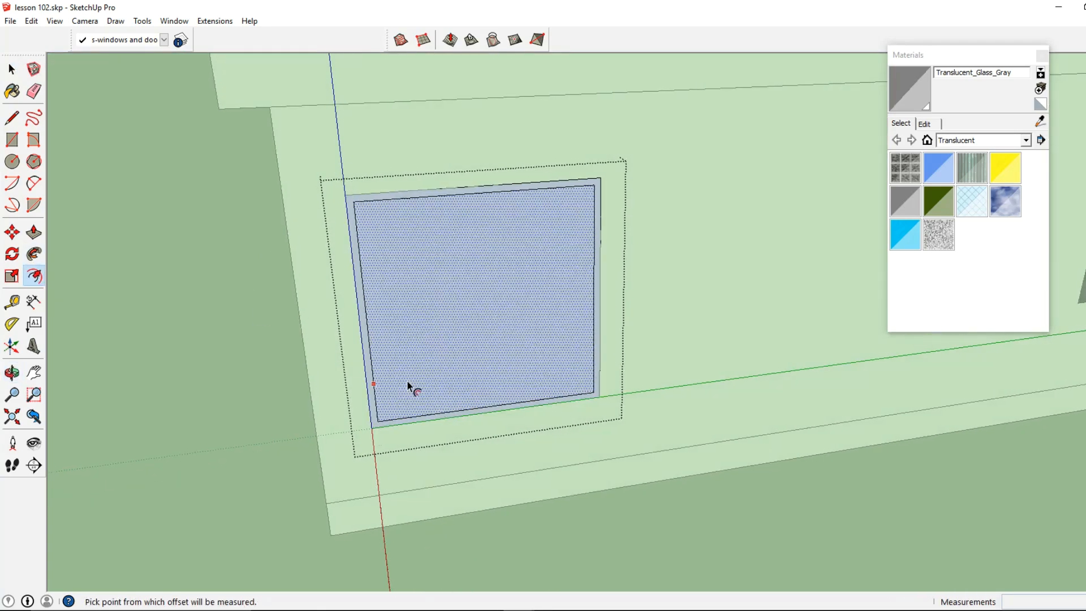
pyautogui.click(409, 382)
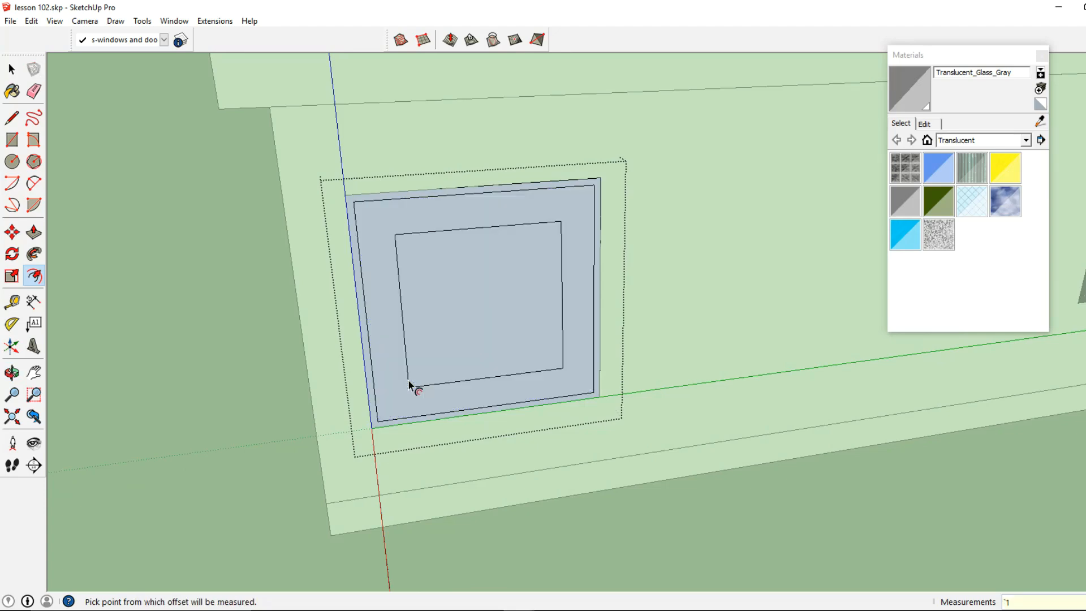
pyautogui.write('1')
pyautogui.press('Return')
# Step: Extrude the window frame 4" toward the inside of the house
pyautogui.moveTo(413, 388); pyautogui.dragTo(264, 341, button='middle')
pyautogui.click(35, 233)
pyautogui.moveTo(485, 276); pyautogui.dragTo(424, 283, button='middle')
pyautogui.scroll(3, 396, 387)
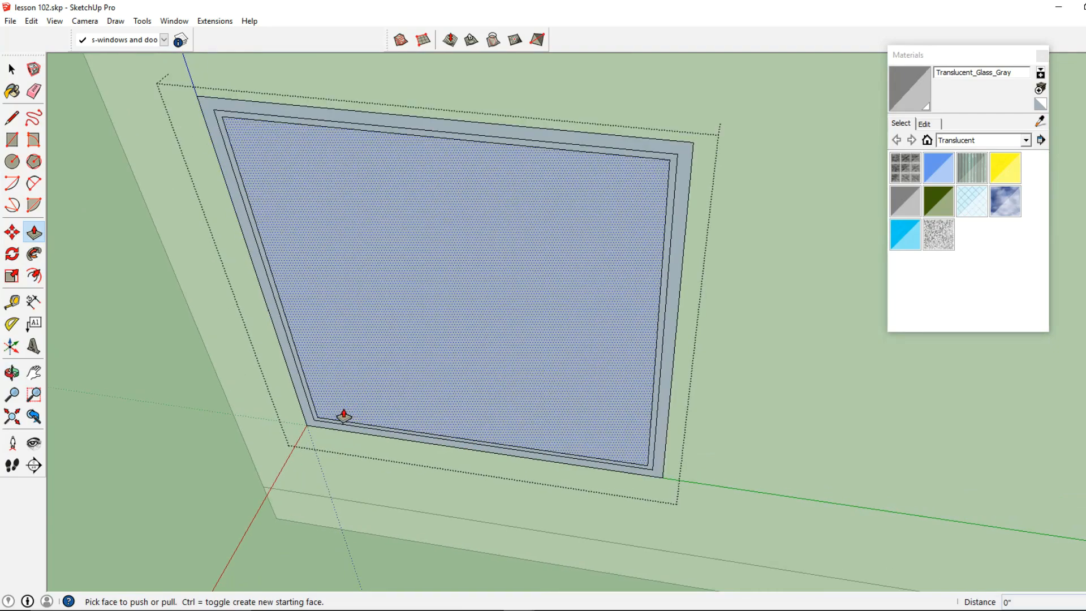
pyautogui.moveTo(381, 405); pyautogui.dragTo(558, 444, button='middle')
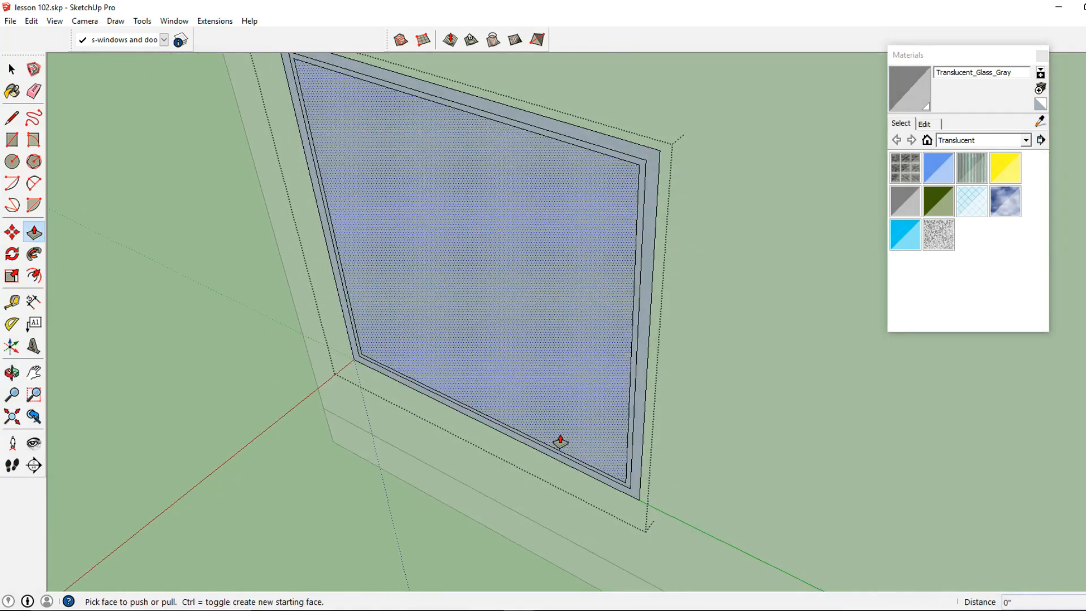
pyautogui.click(602, 484)
pyautogui.moveTo(679, 417); pyautogui.dragTo(280, 304, button='middle')
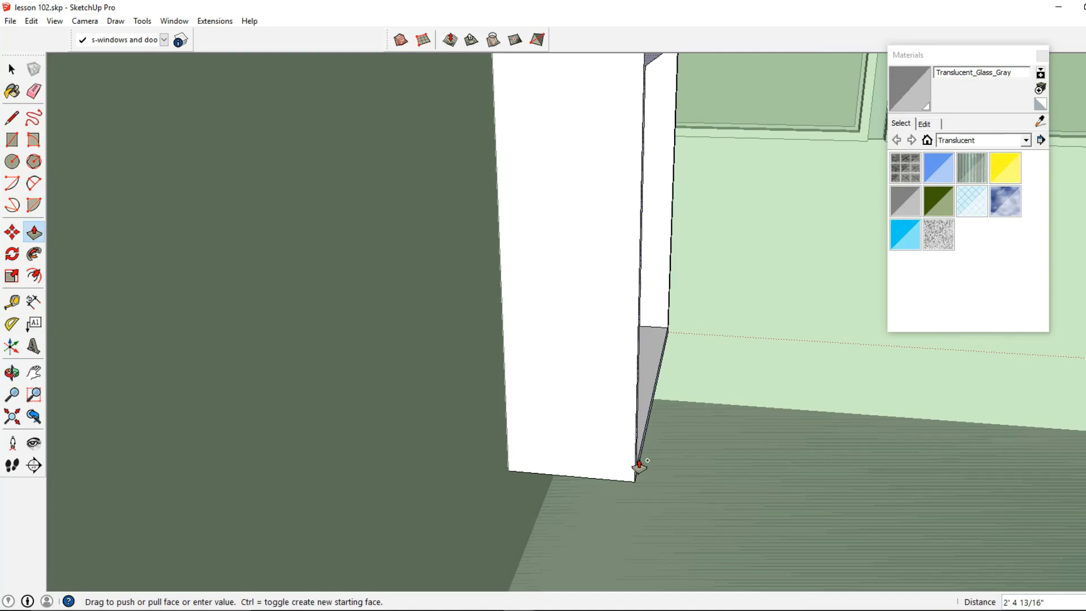
pyautogui.press('Return')
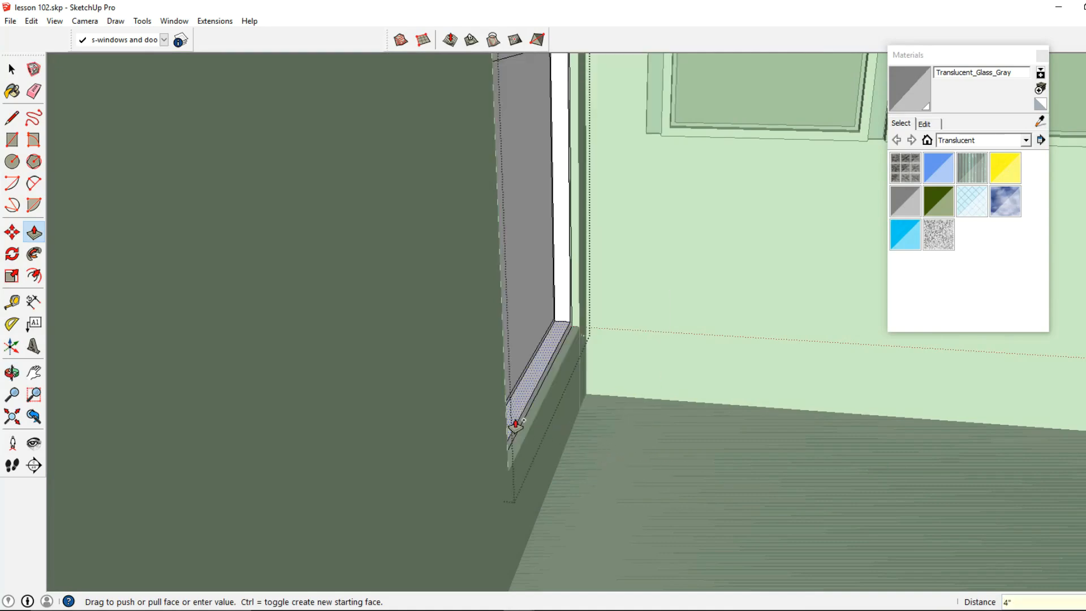
# Step: Recess the central pane by 2" and the narrow inner frame strip by 1"
pyautogui.moveTo(516, 424); pyautogui.dragTo(739, 388, button='middle')
pyautogui.click(648, 371)
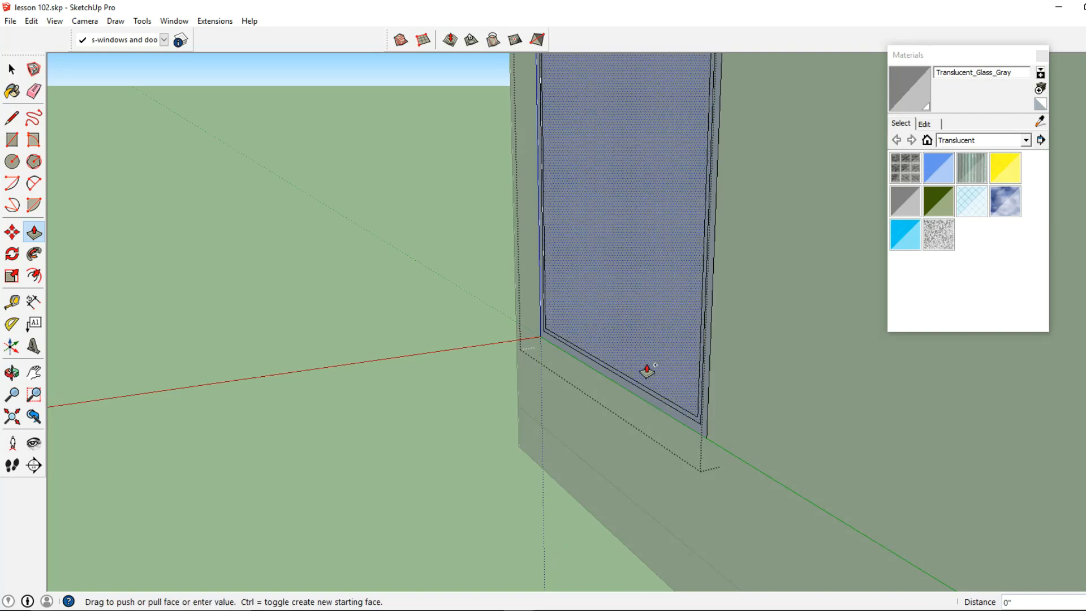
pyautogui.press('Escape')
pyautogui.click(664, 365)
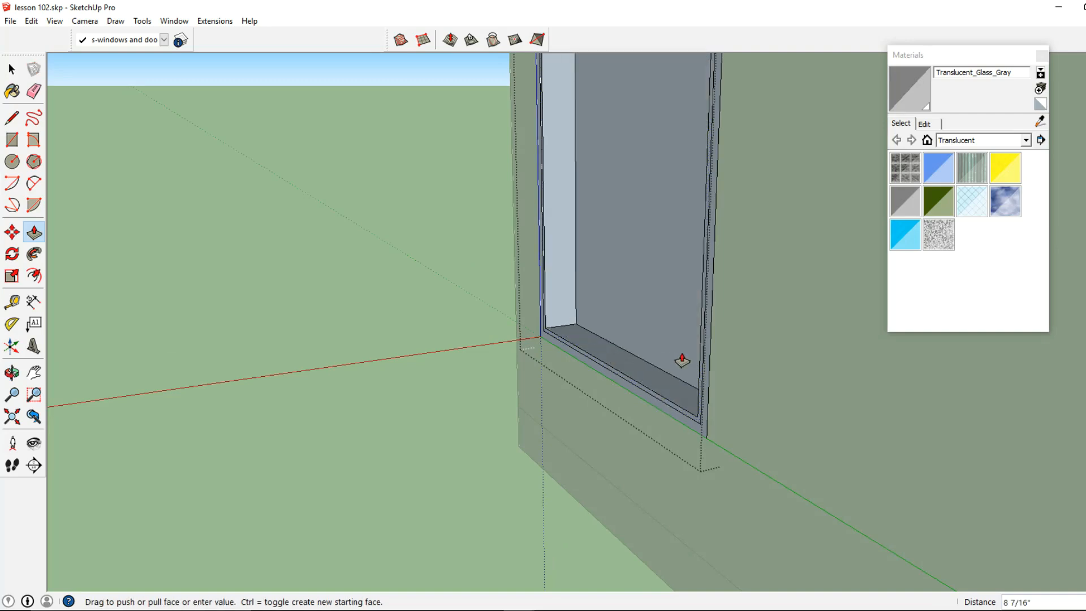
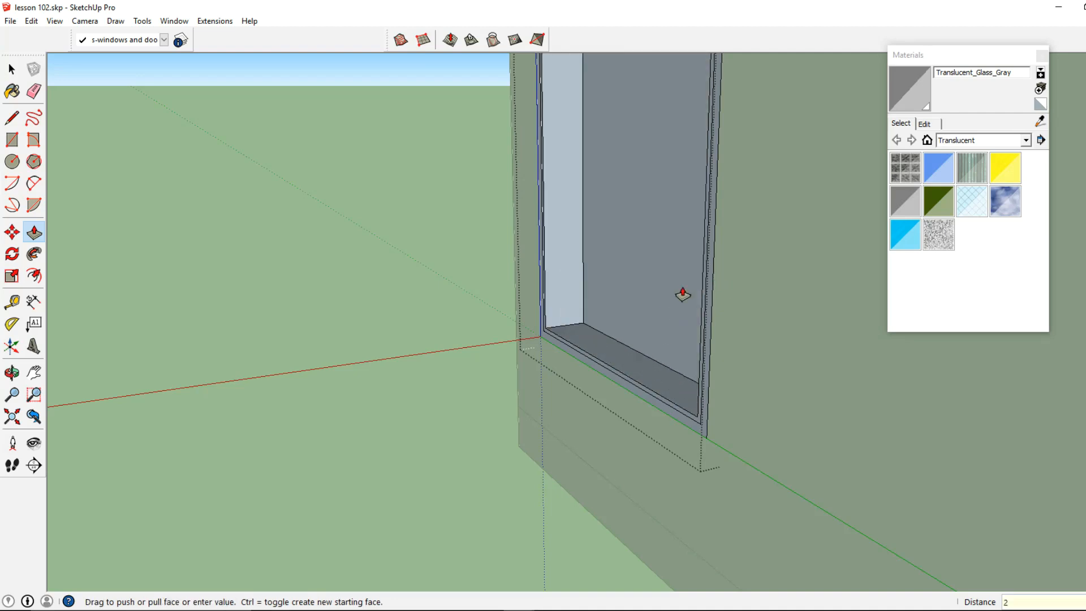
pyautogui.press('Return')
pyautogui.scroll(2, 581, 394)
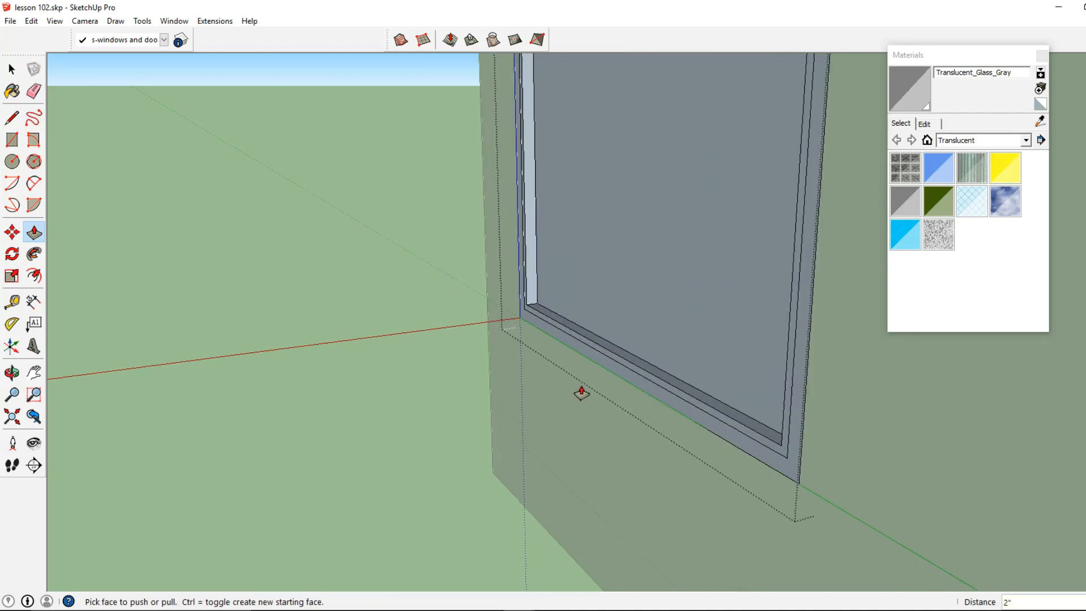
pyautogui.click(618, 359)
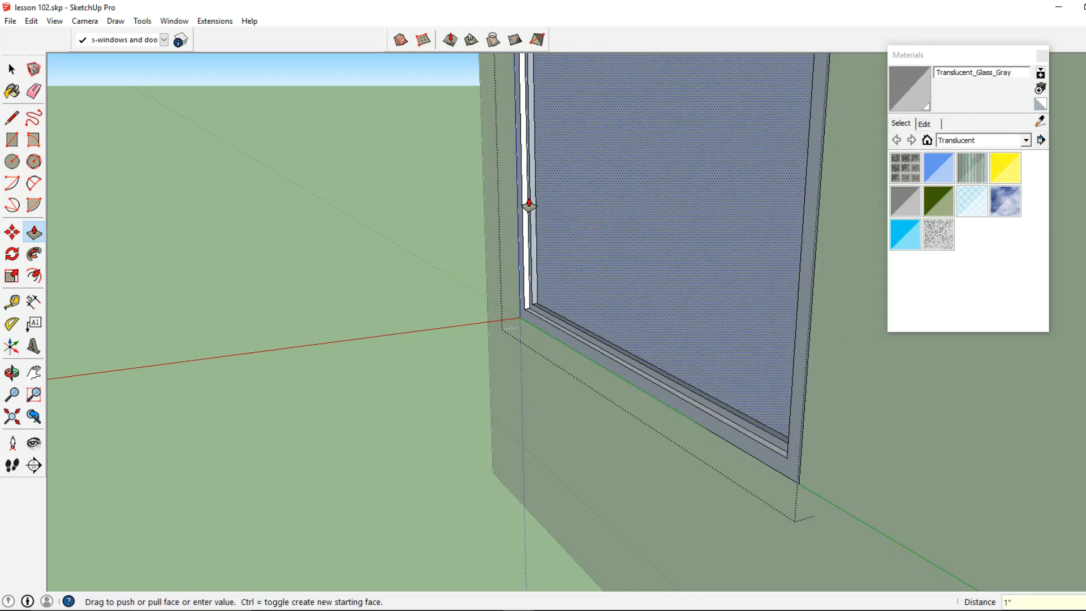
# Step: Select all the window's geometry and reverse its faces so the white sides face outward
pyautogui.click(12, 70)
pyautogui.scroll(3, 619, 319)
pyautogui.click(619, 319)
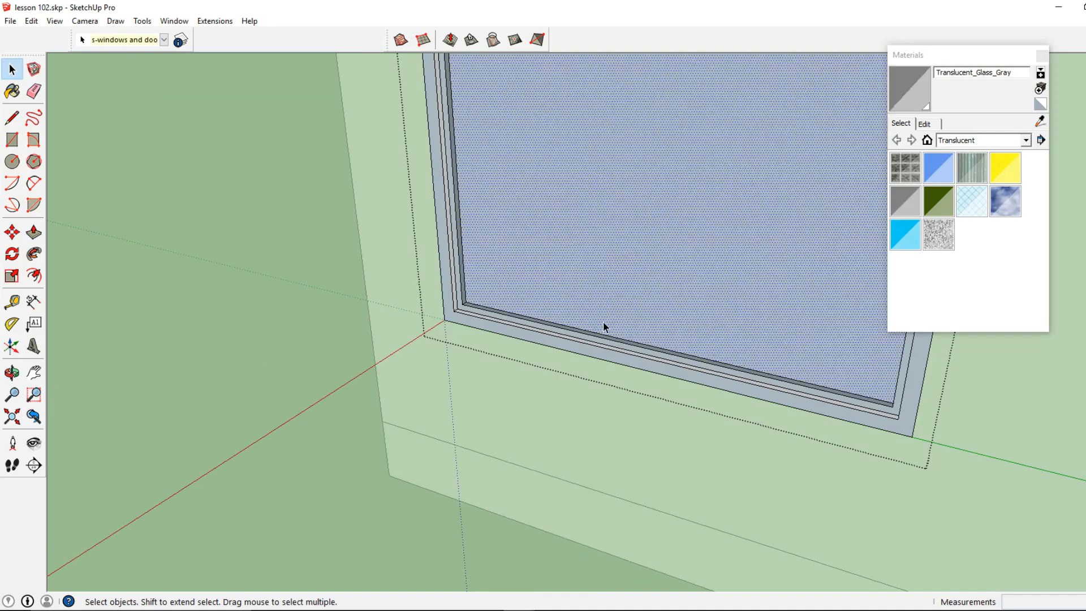
pyautogui.scroll(2, 582, 337)
pyautogui.rightClick(581, 354)
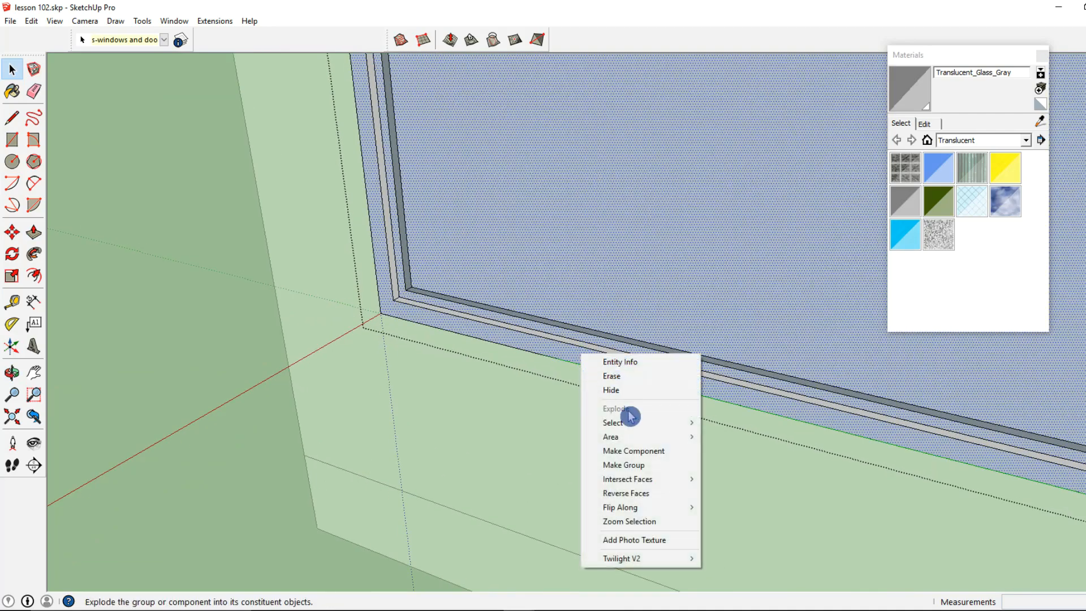
pyautogui.click(629, 493)
# Step: Apply Translucent_Glass_Gray to the square window's central pane and close the group
pyautogui.moveTo(636, 492); pyautogui.dragTo(843, 135, button='middle')
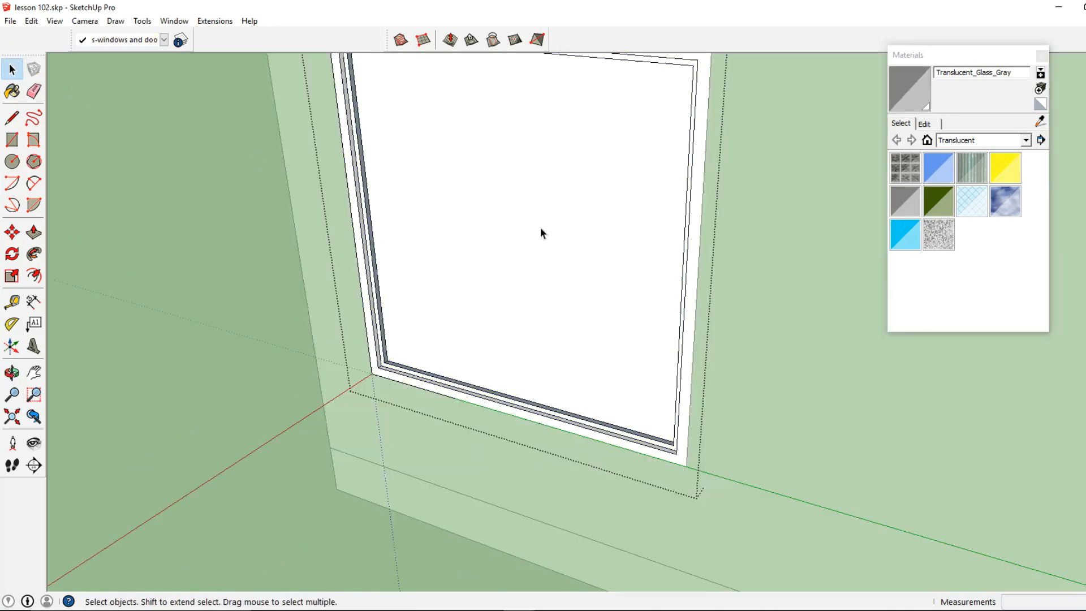
pyautogui.click(906, 87)
pyautogui.click(522, 242)
pyautogui.click(21, 95)
pyautogui.click(12, 69)
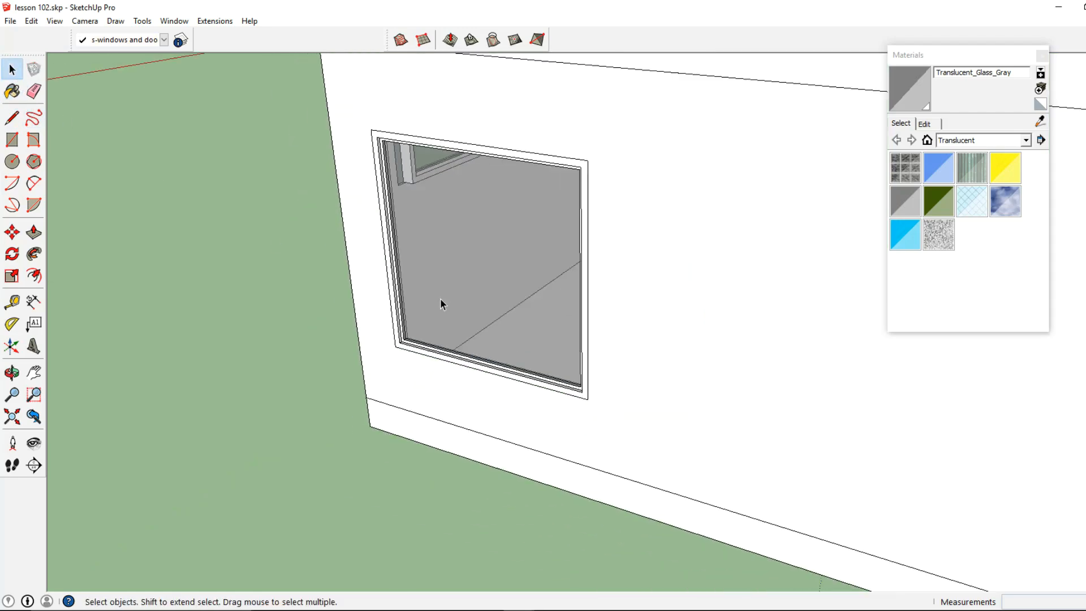
# Step: Copy the square window along the wall, aligning its lower-left corner with that of the narrow ground-floor opening
pyautogui.moveTo(441, 298)
pyautogui.mouseDown(button='middle')
pyautogui.moveTo(431, 303)
pyautogui.moveTo(539, 300)
pyautogui.moveTo(444, 296)
pyautogui.moveTo(439, 281)
pyautogui.mouseUp(button='middle')
pyautogui.click(375, 283)
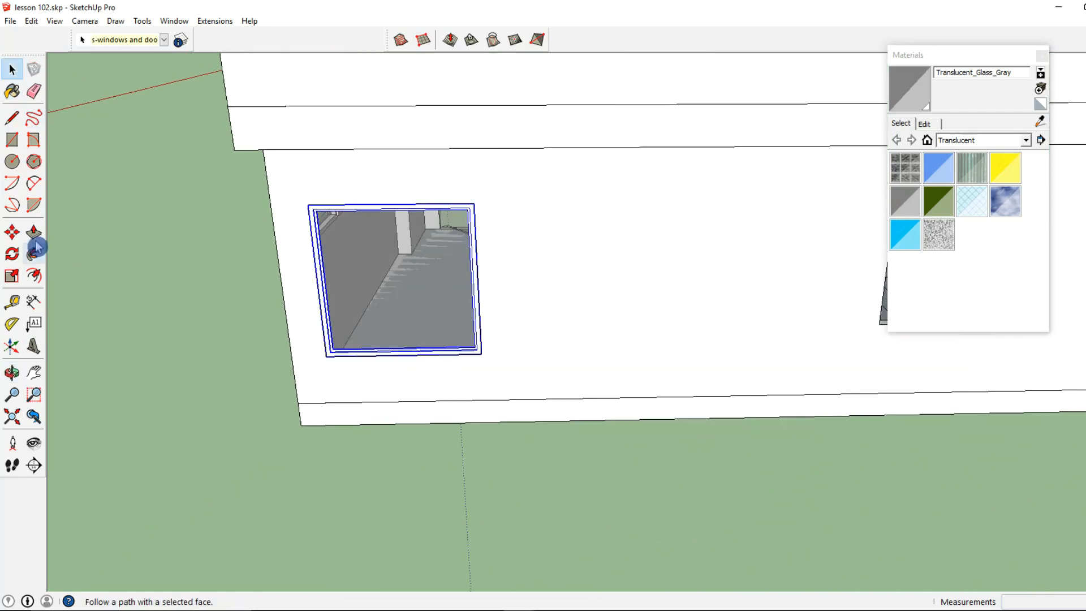
pyautogui.click(12, 232)
pyautogui.scroll(4, 325, 364)
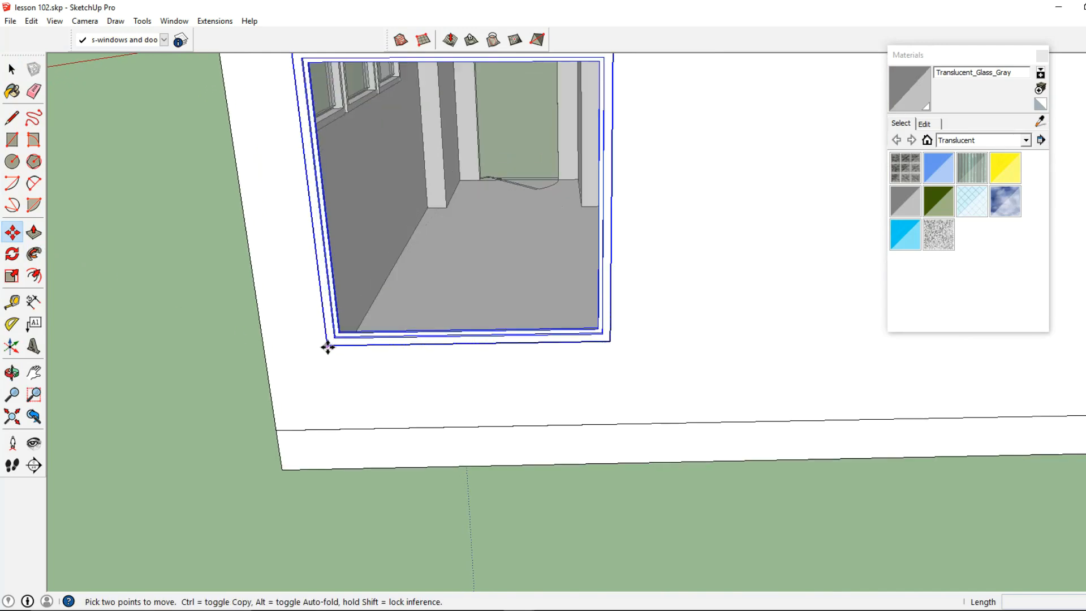
pyautogui.click(330, 346)
pyautogui.press('ctrl')
pyautogui.scroll(-5, 376, 348)
pyautogui.keyDown('shift'); pyautogui.moveTo(538, 369); pyautogui.dragTo(125, 400, button='middle'); pyautogui.keyUp('shift')
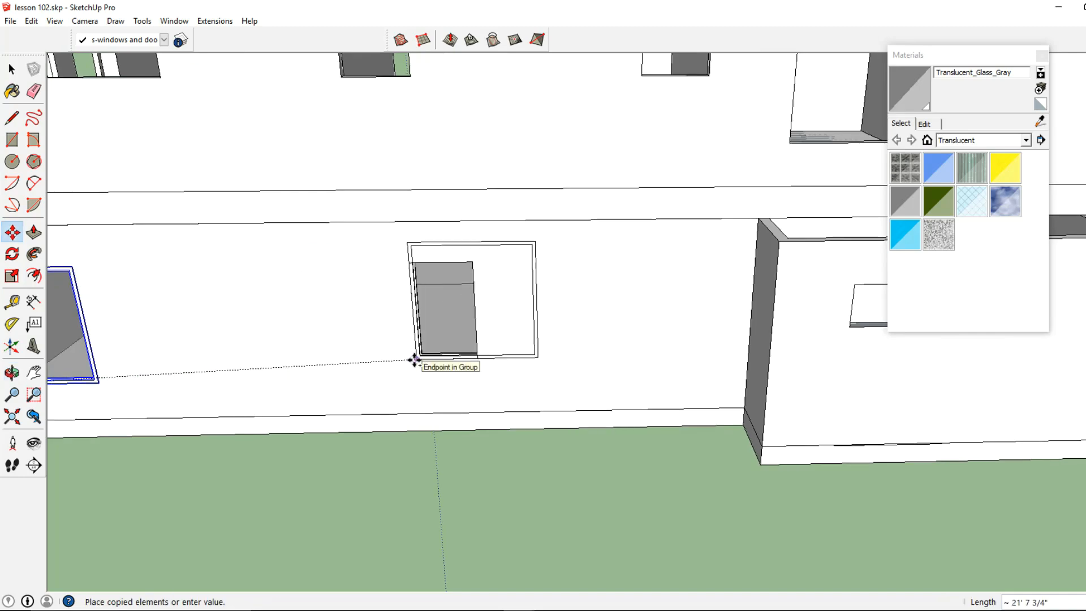
pyautogui.click(414, 359)
pyautogui.click(12, 70)
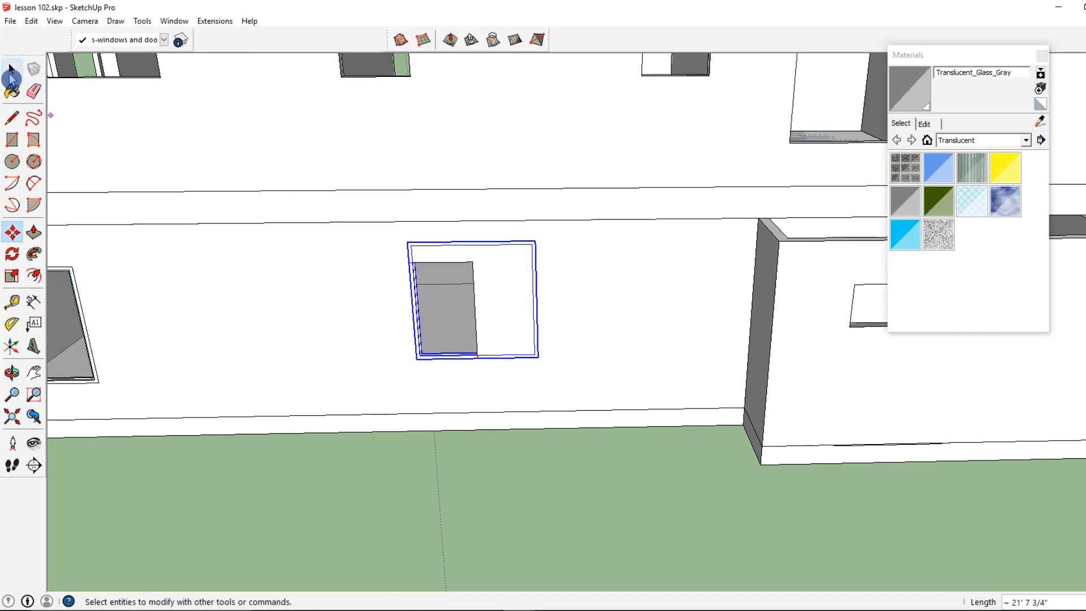
# Step: Open the copied window for editing and move its top edges down 1' to the opening's top edge
pyautogui.moveTo(369, 262); pyautogui.dragTo(465, 238, button='middle')
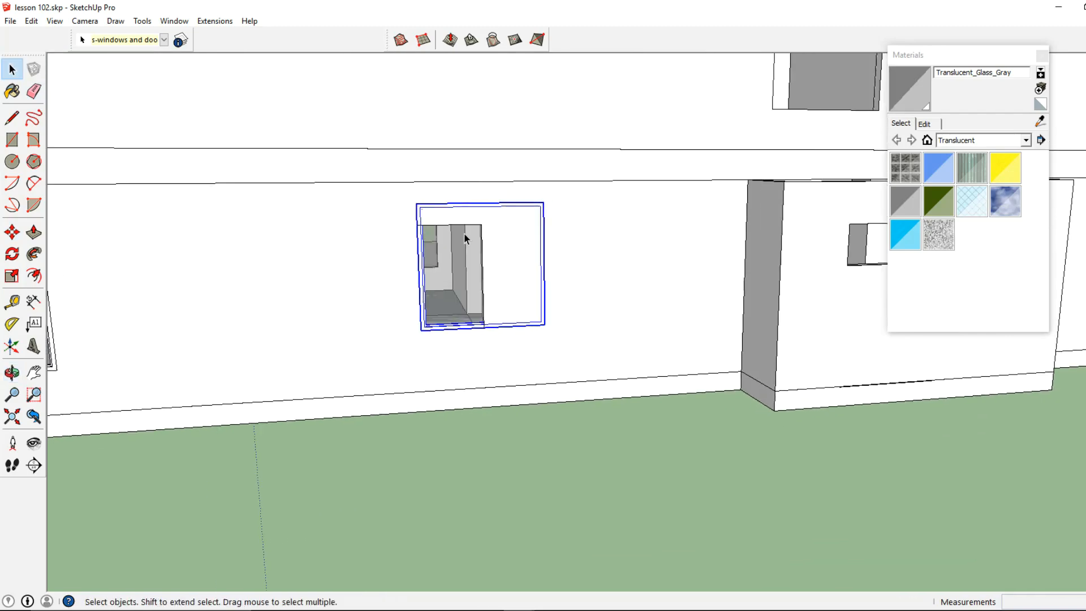
pyautogui.scroll(3, 461, 237)
pyautogui.doubleClick(456, 234)
pyautogui.moveTo(348, 267); pyautogui.dragTo(655, 129)
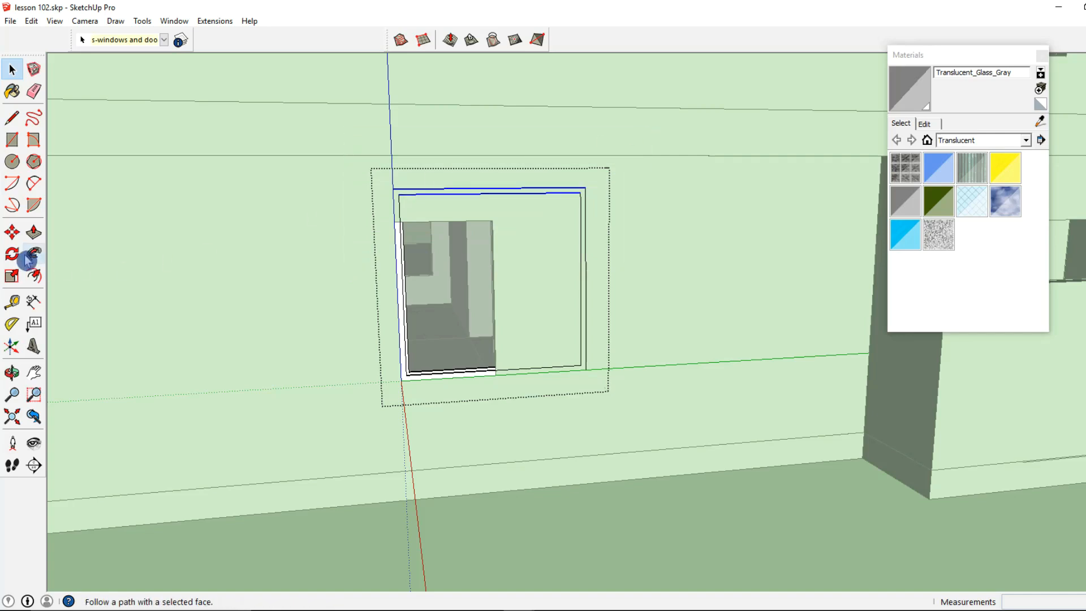
pyautogui.click(13, 233)
pyautogui.scroll(2, 398, 187)
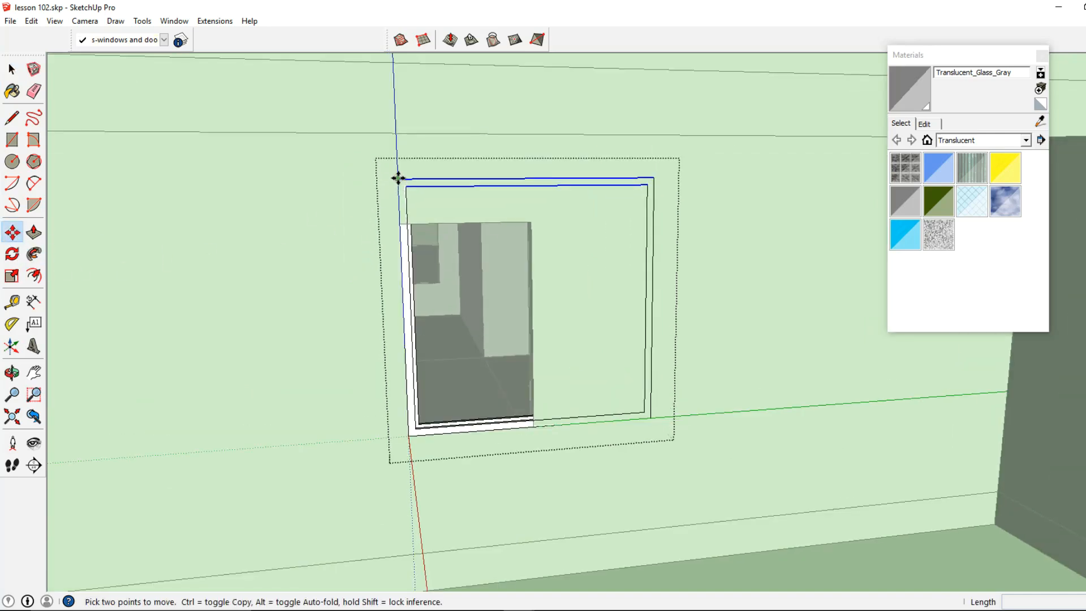
pyautogui.click(398, 178)
pyautogui.click(398, 224)
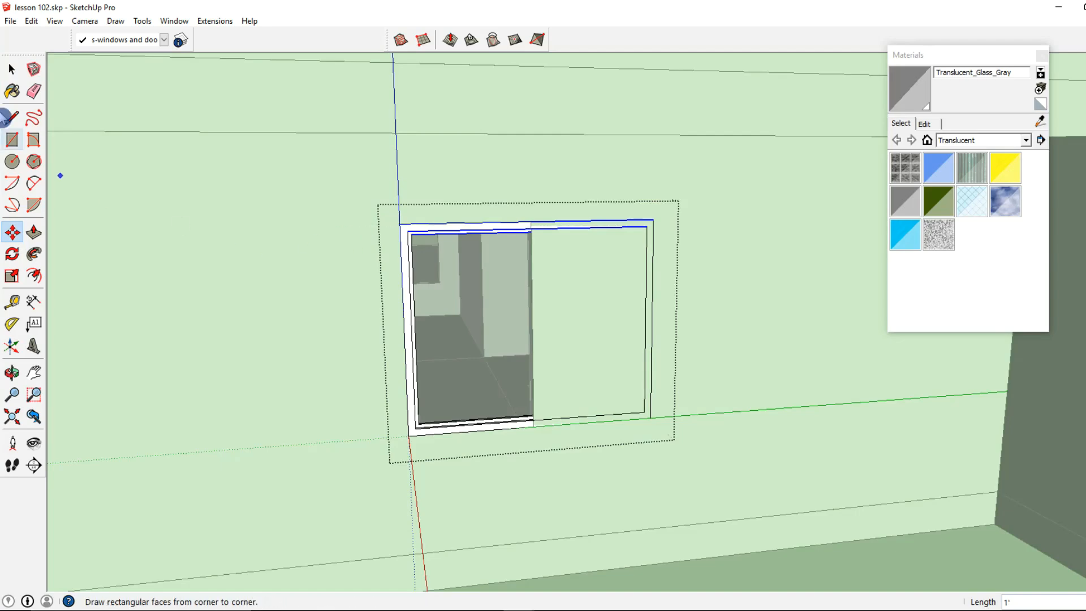
# Step: Move the copied window's right side edges 3' inward to the opening's right edge and close the group
pyautogui.click(13, 71)
pyautogui.moveTo(447, 346); pyautogui.dragTo(388, 348, button='middle')
pyautogui.moveTo(541, 359); pyautogui.dragTo(691, 166)
pyautogui.press('m')
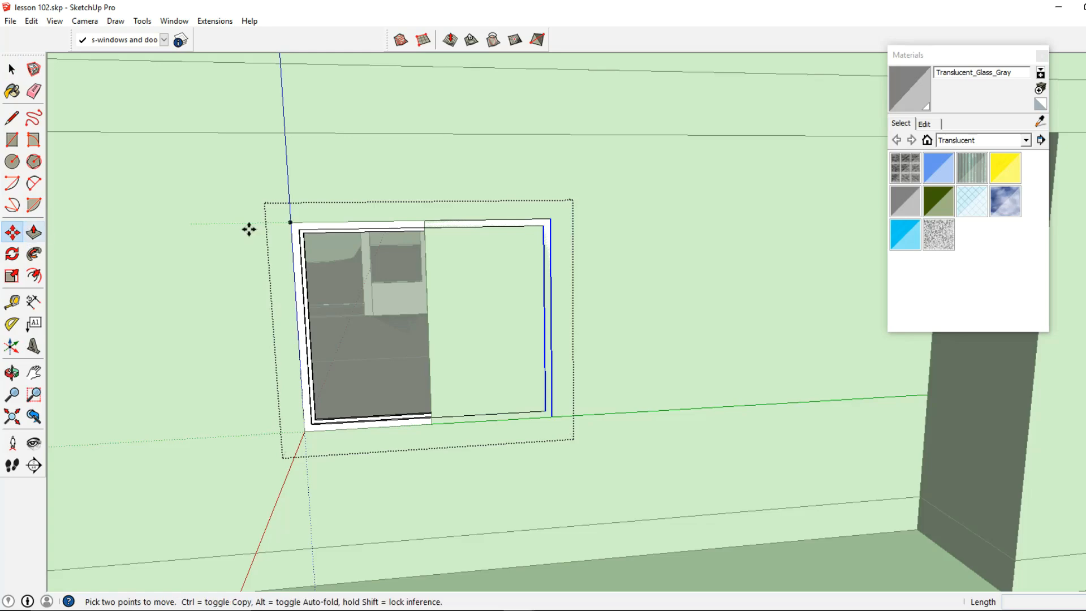
pyautogui.click(549, 218)
pyautogui.click(424, 221)
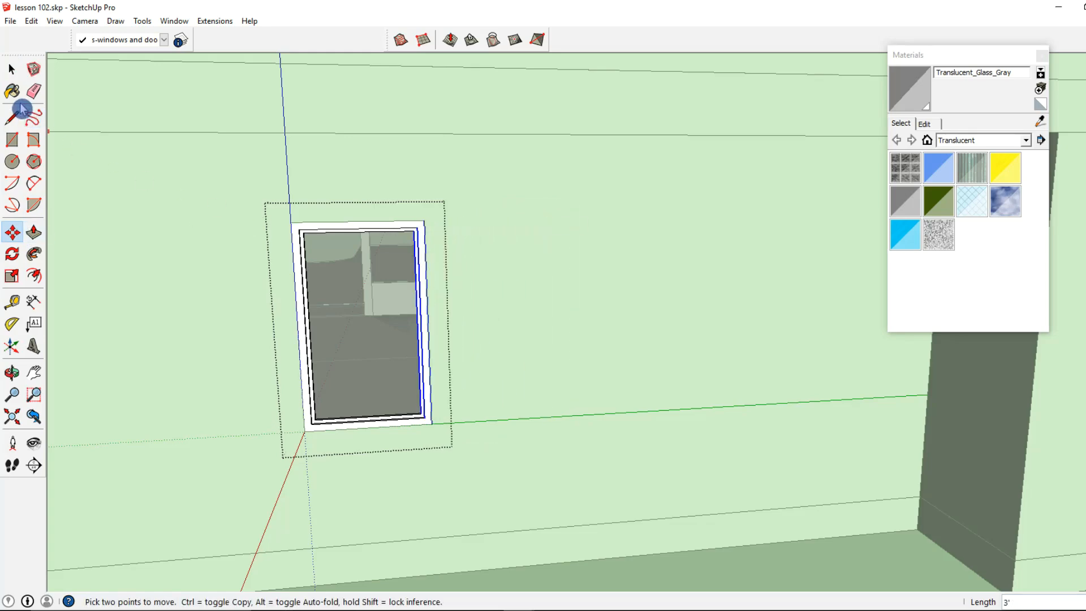
pyautogui.click(13, 71)
pyautogui.click(501, 334)
# Step: Move the narrow ground-floor window inward from the wall's outer face so it sits recessed in its opening
pyautogui.scroll(-2, 501, 335)
pyautogui.moveTo(504, 335); pyautogui.dragTo(430, 345, button='middle')
pyautogui.scroll(2, 493, 308)
pyautogui.click(495, 306)
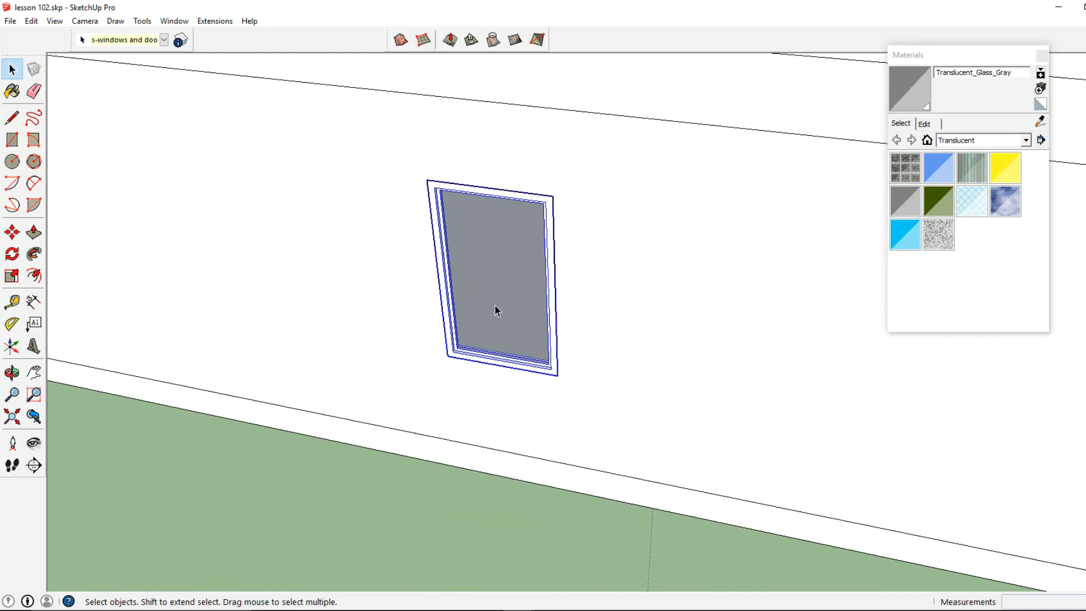
pyautogui.click(13, 232)
pyautogui.scroll(2, 401, 411)
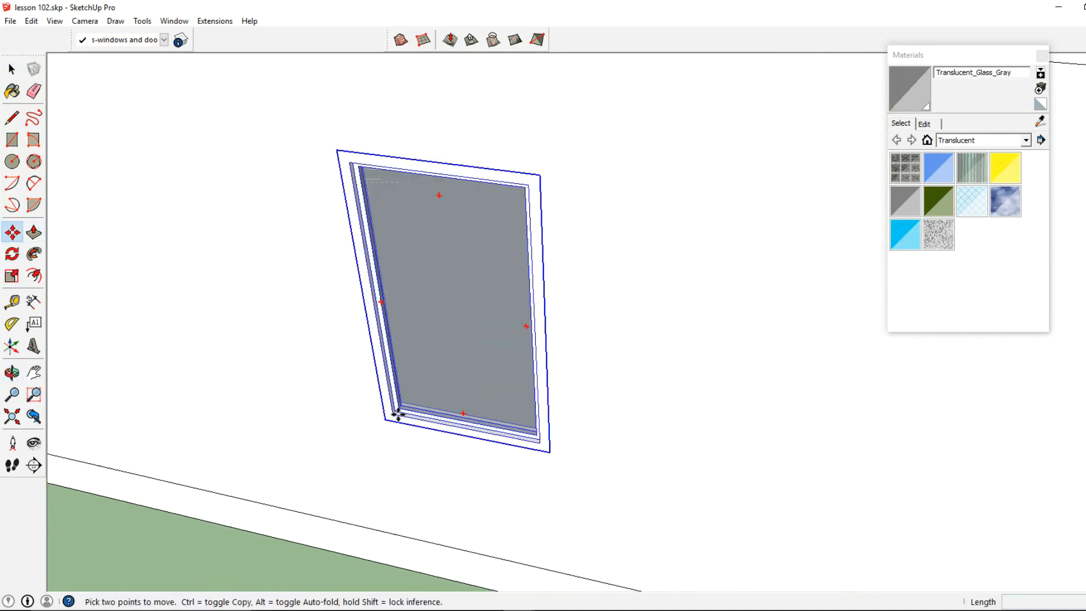
pyautogui.click(398, 415)
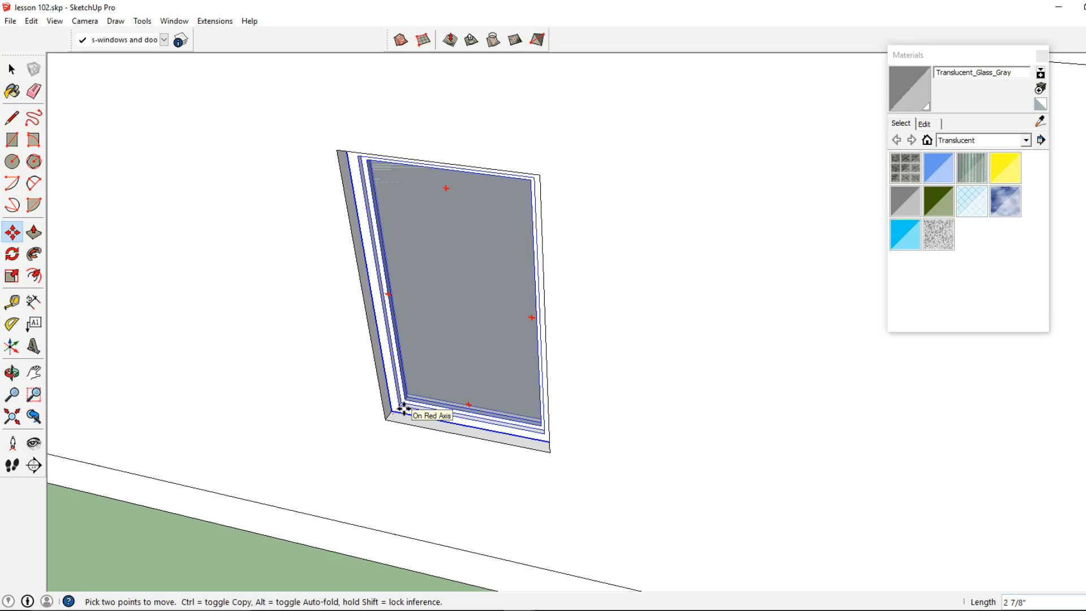
pyautogui.press('Return')
pyautogui.scroll(-4, 367, 370)
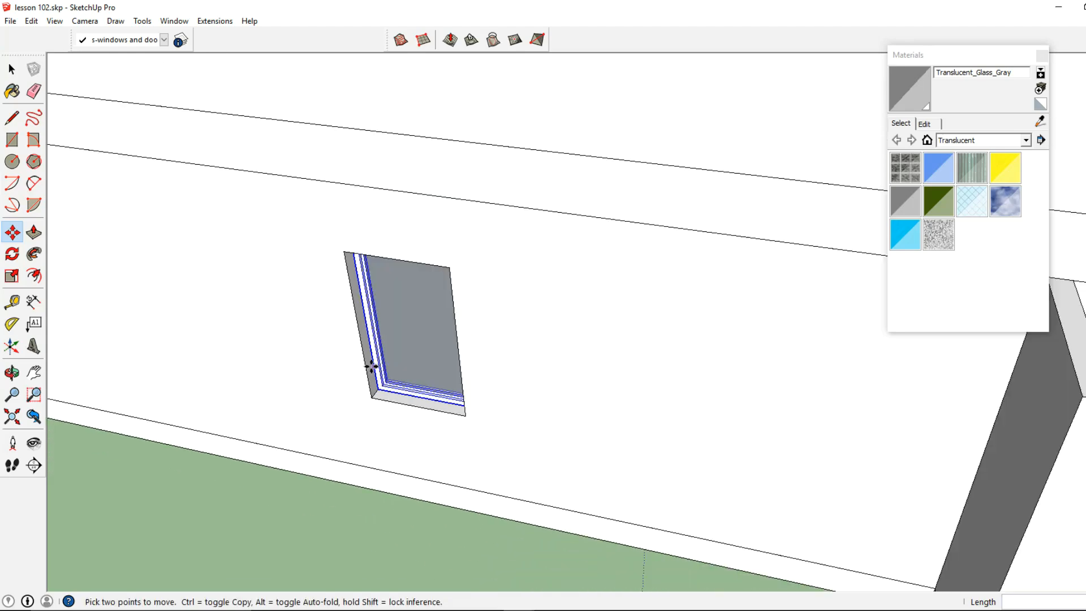
pyautogui.scroll(2, 328, 373)
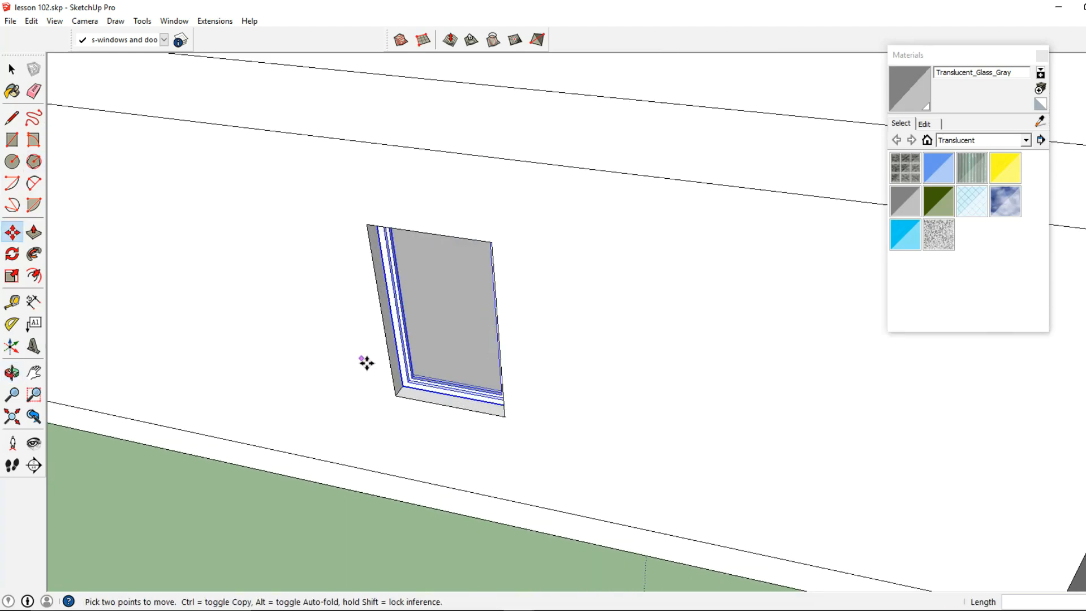
pyautogui.press('space')
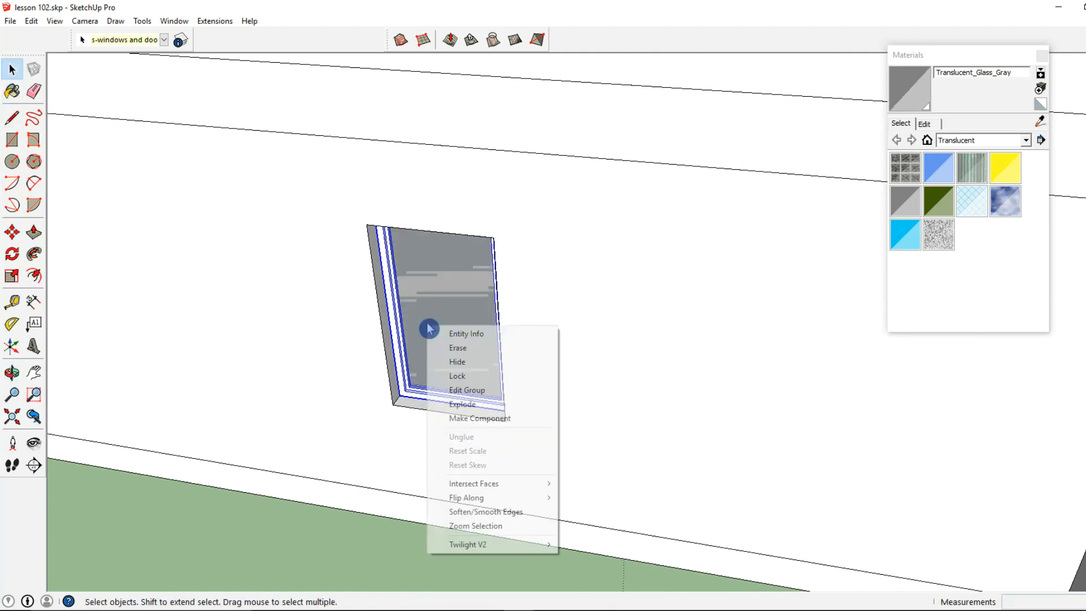
pyautogui.rightClick(428, 327)
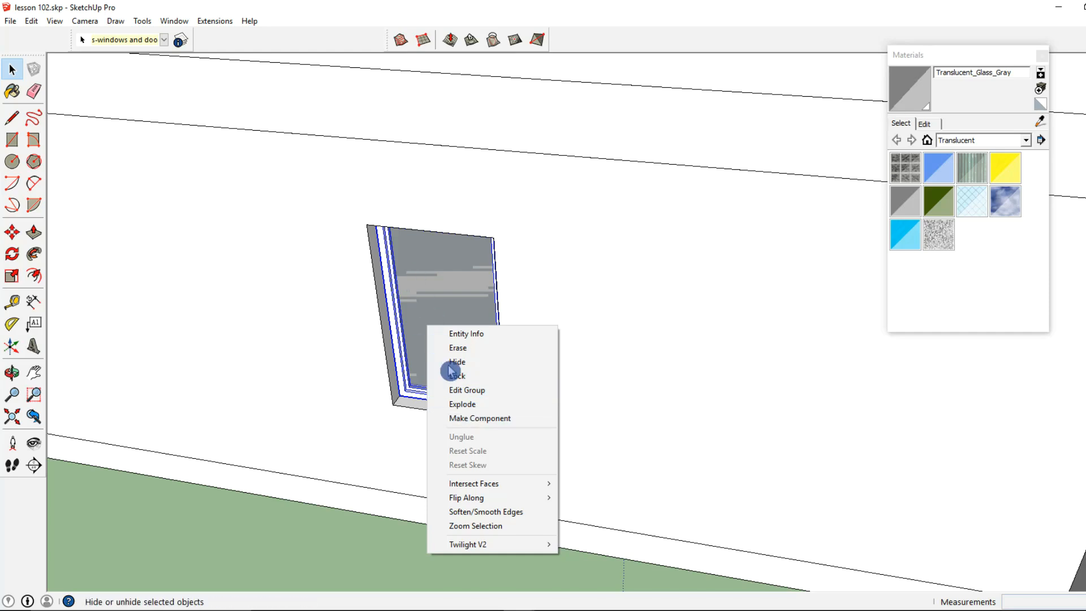
pyautogui.click(420, 372)
pyautogui.click(423, 372)
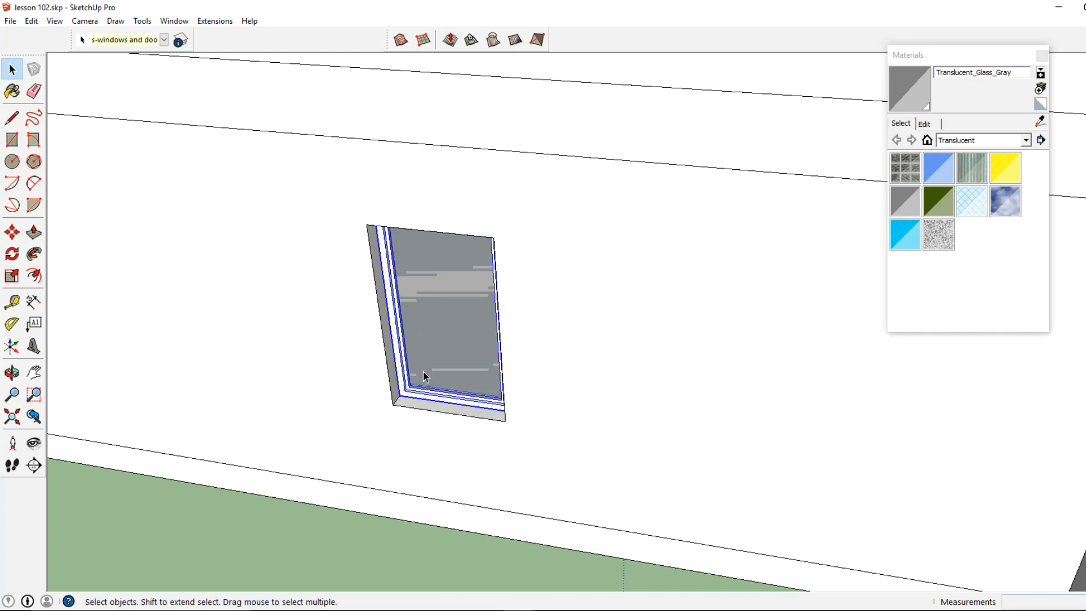
# Step: Copy the recessed ground-floor window to the lower-left corner of the large upper-floor opening above the projecting room
pyautogui.click(12, 232)
pyautogui.click(393, 406)
pyautogui.press('ctrl')
pyautogui.scroll(-5, 436, 417)
pyautogui.moveTo(437, 417); pyautogui.dragTo(628, 434, button='middle')
pyautogui.scroll(-3, 694, 450)
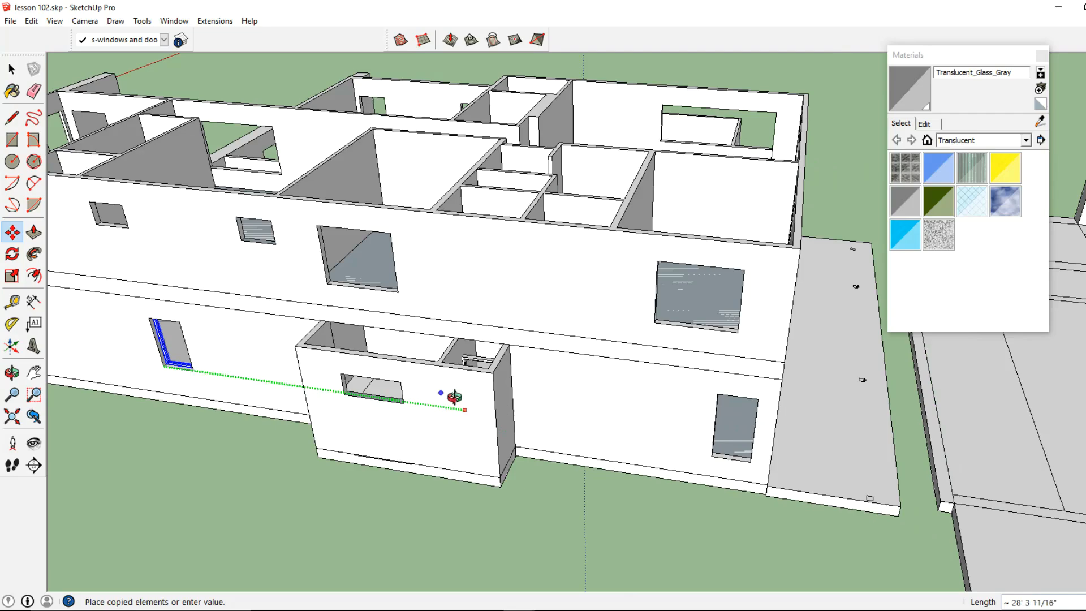
pyautogui.keyDown('shift'); pyautogui.moveTo(412, 370); pyautogui.dragTo(749, 397, button='middle'); pyautogui.keyUp('shift')
pyautogui.scroll(4, 713, 380)
pyautogui.click(649, 290)
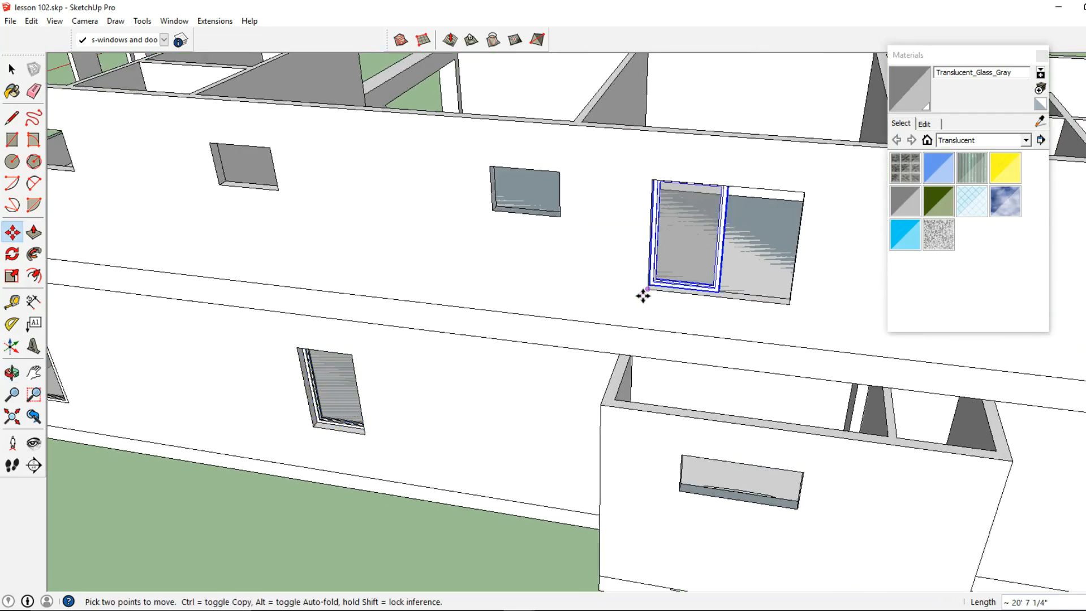
# Step: Open the upper-floor window for editing and draw a horizontal rail about 1 1/2" high and 2' 6" wide across its pane
pyautogui.click(12, 69)
pyautogui.scroll(2, 666, 252)
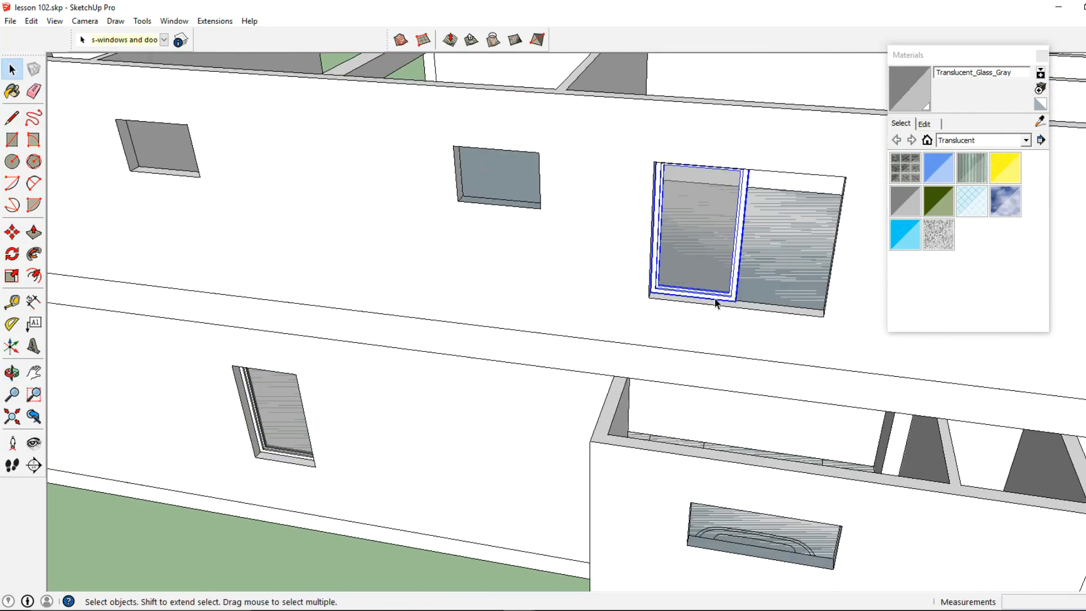
pyautogui.doubleClick(713, 265)
pyautogui.click(12, 139)
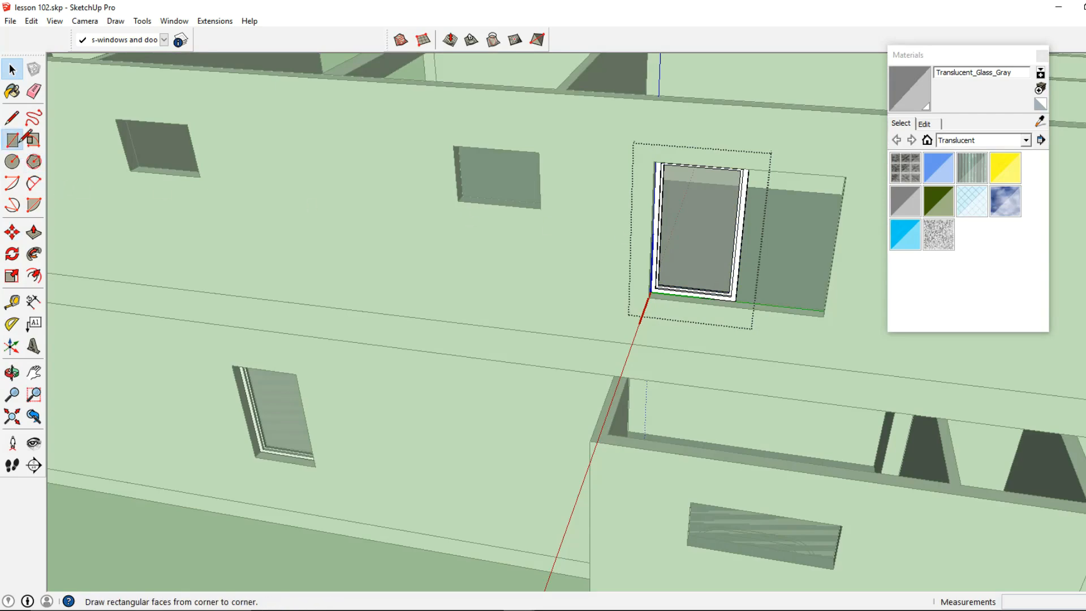
pyautogui.scroll(5, 498, 238)
pyautogui.click(483, 244)
pyautogui.moveTo(485, 245); pyautogui.dragTo(600, 255, button='middle')
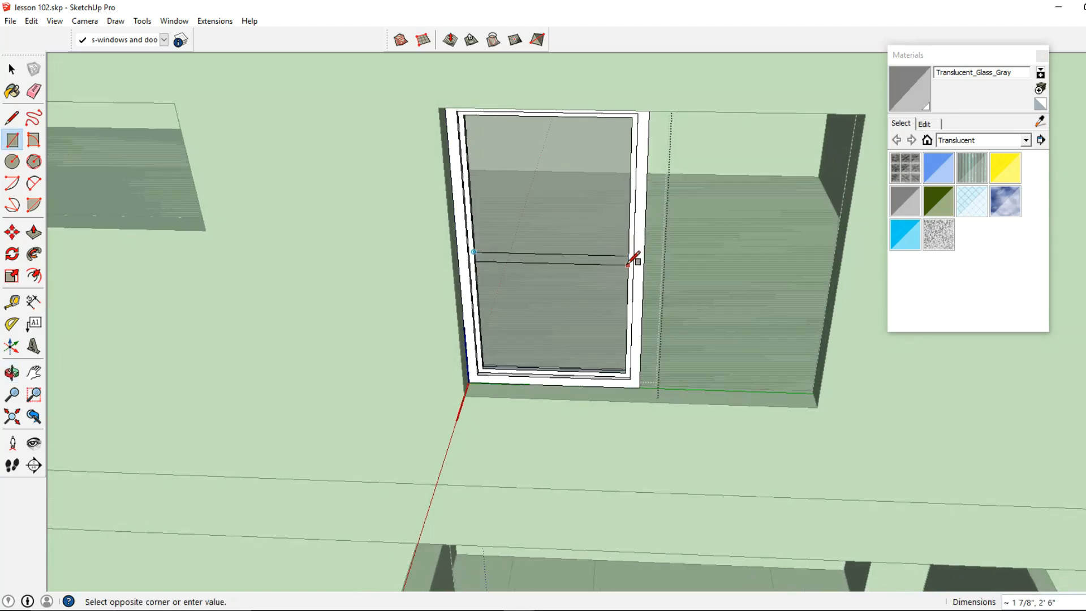
pyautogui.click(628, 263)
pyautogui.scroll(3, 629, 264)
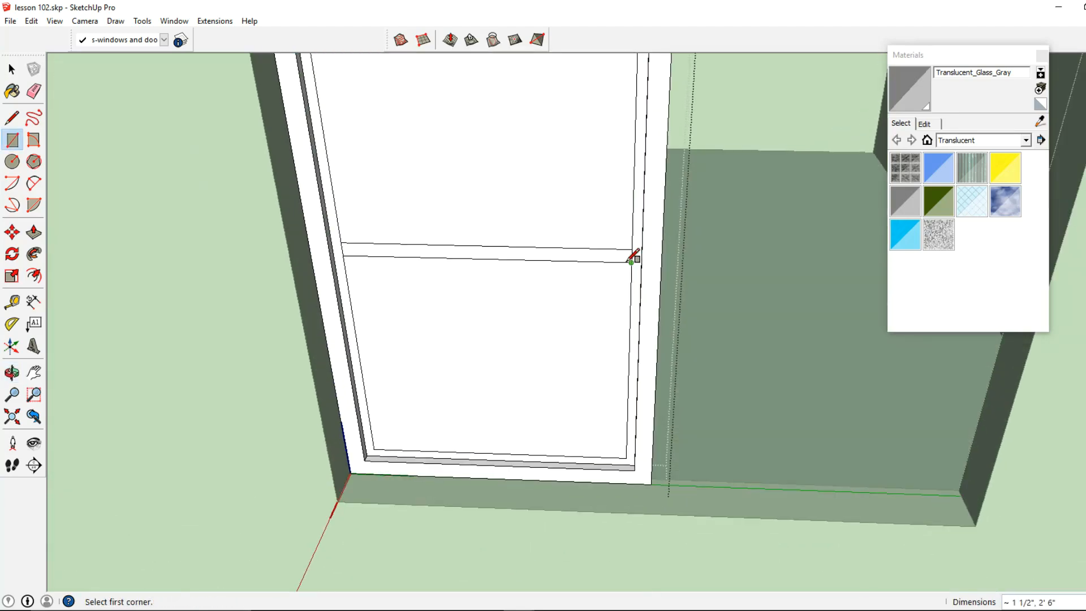
# Step: Delete the faces above and below the horizontal rail and extrude the rail 1"
pyautogui.press('space')
pyautogui.click(450, 198)
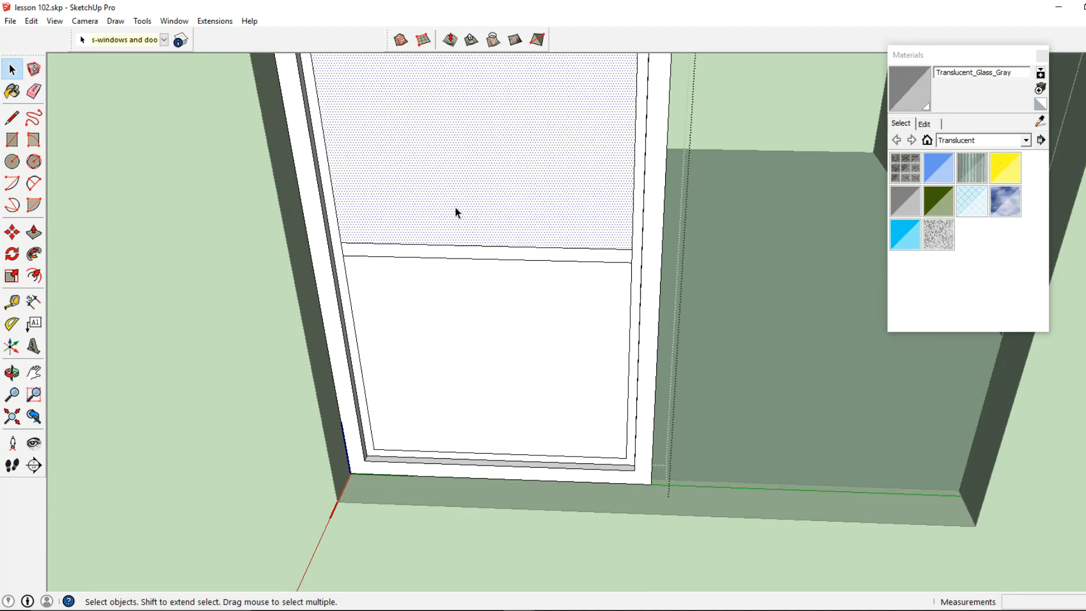
pyautogui.press('Delete')
pyautogui.click(454, 285)
pyautogui.press('Delete')
pyautogui.click(35, 232)
pyautogui.moveTo(375, 253); pyautogui.dragTo(362, 236)
pyautogui.scroll(-10, 362, 237)
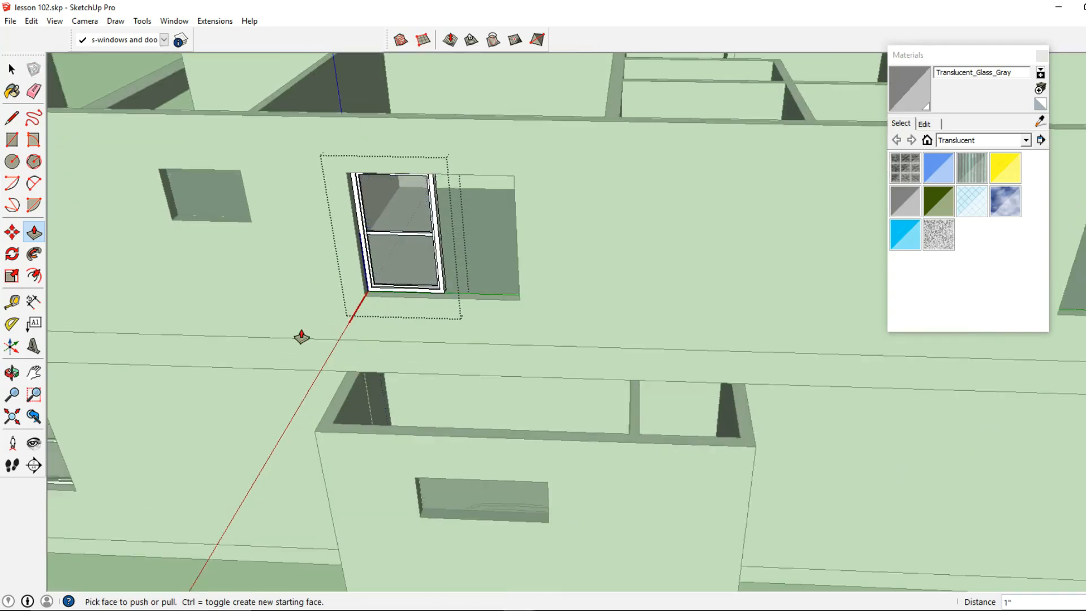
# Step: Close the edited window, compare it with its ground-floor copy, and undo the horizontal rail
pyautogui.click(12, 69)
pyautogui.click(416, 351)
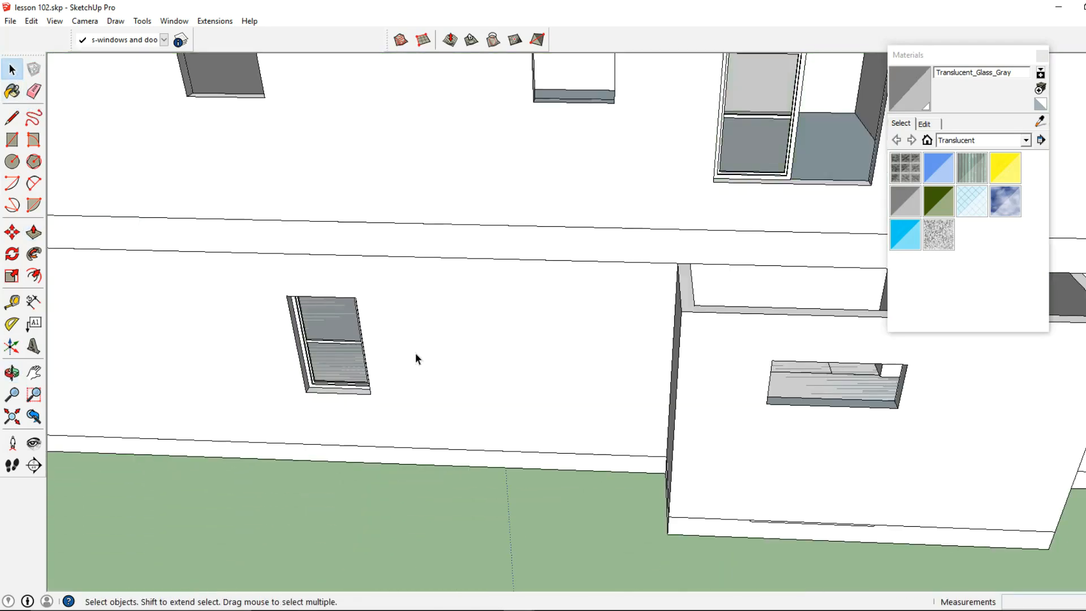
pyautogui.moveTo(416, 352); pyautogui.dragTo(346, 342, button='middle')
pyautogui.scroll(-2, 348, 334)
pyautogui.scroll(-3, 348, 335)
pyautogui.moveTo(456, 263); pyautogui.dragTo(490, 241, button='middle')
pyautogui.scroll(2, 538, 233)
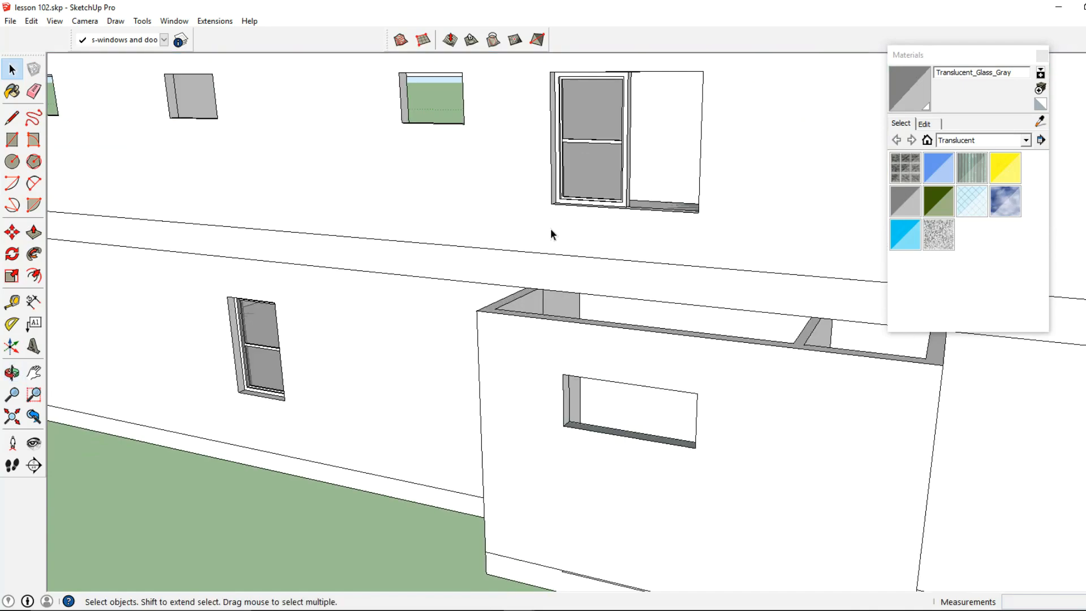
pyautogui.doubleClick(599, 188)
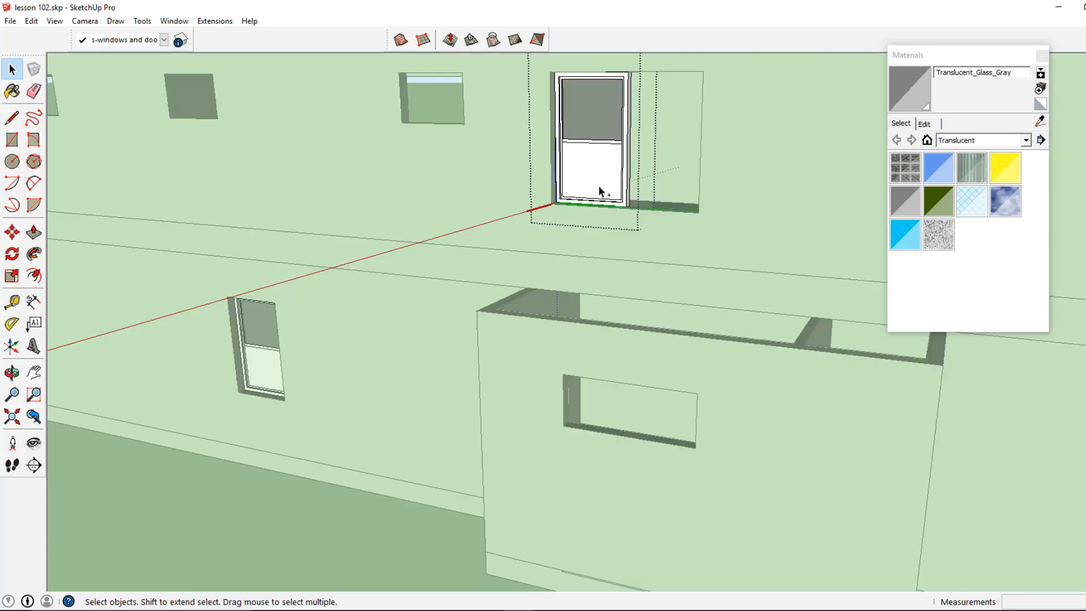
pyautogui.press('Escape')
# Step: Copy the upper-floor window sideways so the copy's lower-left corner meets the original's lower-right corner
pyautogui.click(581, 174)
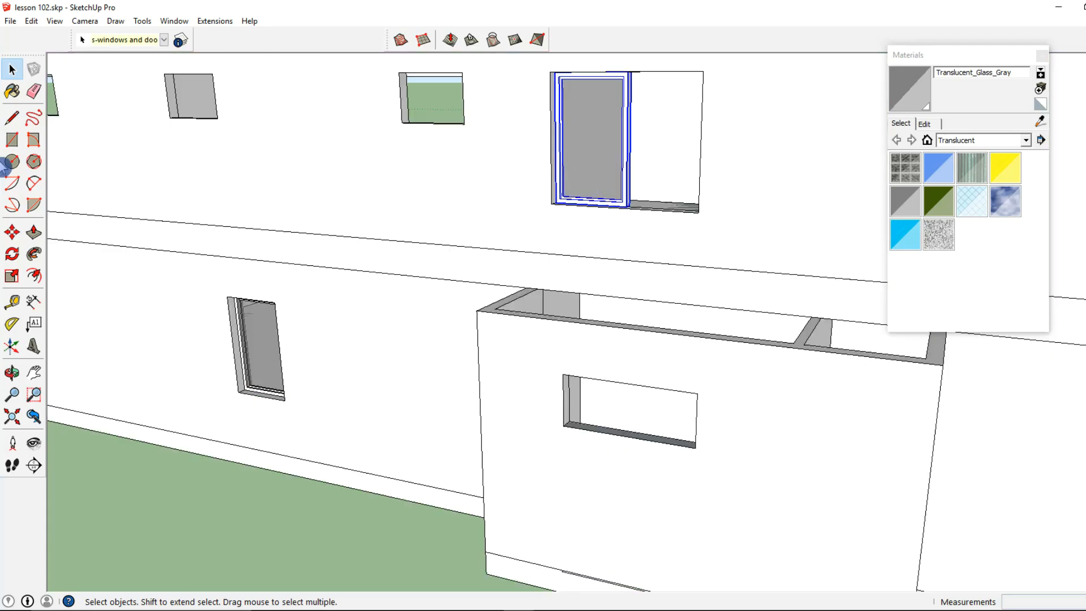
pyautogui.click(11, 232)
pyautogui.moveTo(538, 184); pyautogui.dragTo(546, 380, button='middle')
pyautogui.scroll(5, 509, 373)
pyautogui.click(479, 391)
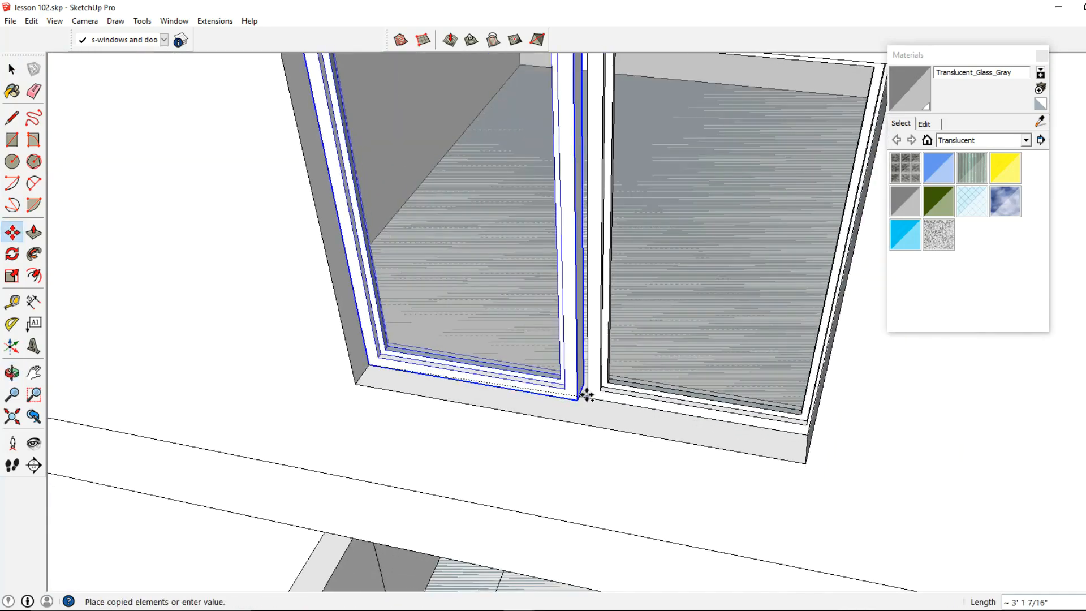
pyautogui.click(578, 400)
# Step: Move both adjoining windows flush with the wall's outer face, and set them back 2" into the opening
pyautogui.click(11, 69)
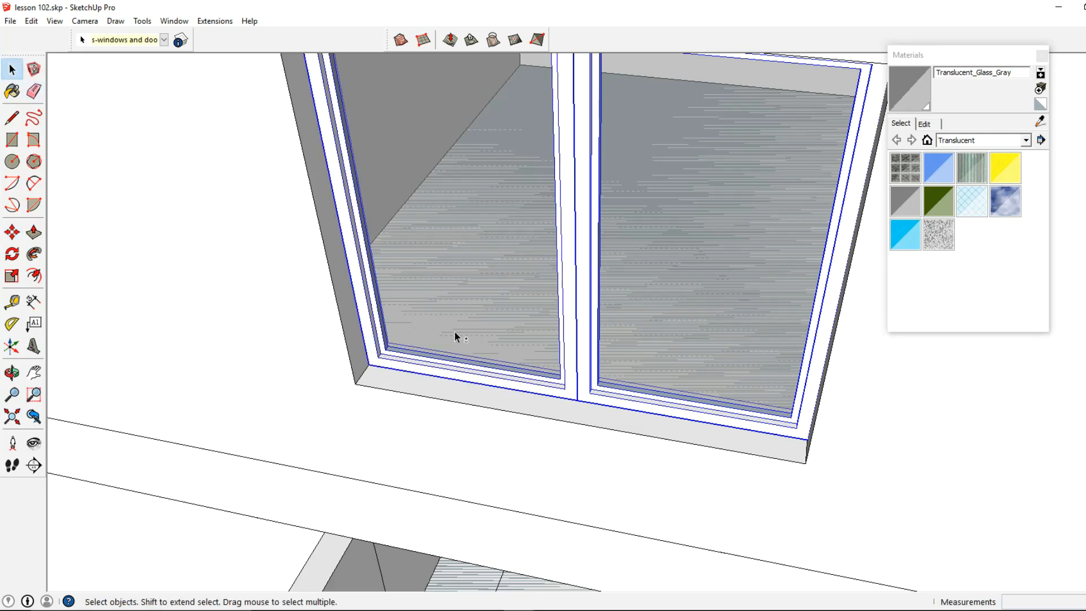
pyautogui.click(12, 232)
pyautogui.moveTo(340, 362); pyautogui.dragTo(333, 371, button='middle')
pyautogui.scroll(3, 370, 361)
pyautogui.click(372, 357)
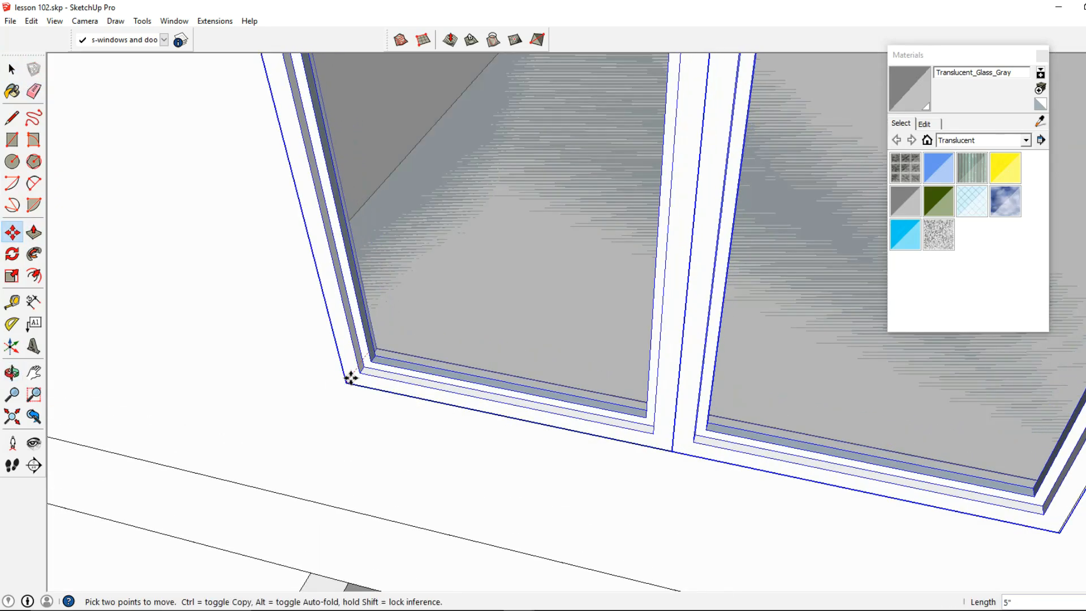
pyautogui.scroll(-6, 375, 371)
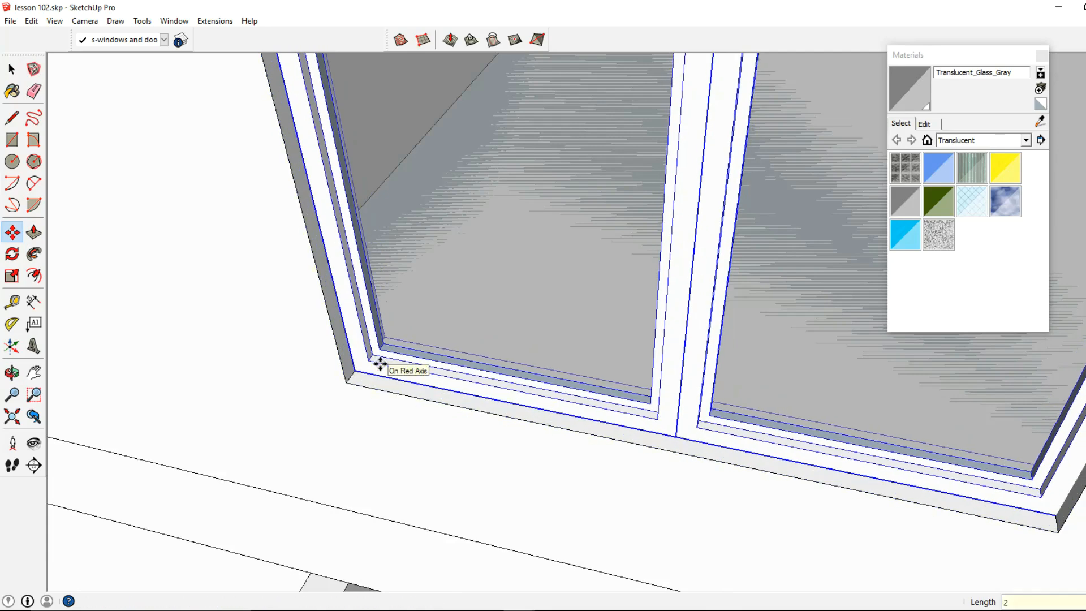
pyautogui.scroll(-5, 359, 375)
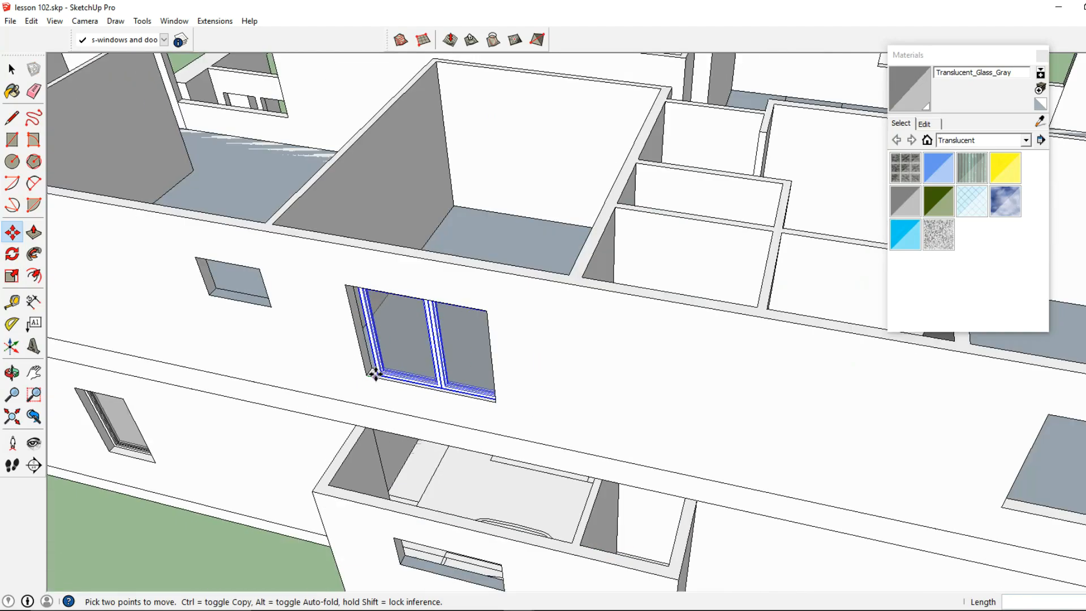
# Step: Copy the window pair along the upper-floor wall to the lower-left corner of the wide opening near the house corner
pyautogui.press('ctrl')
pyautogui.click(371, 373)
pyautogui.scroll(-2, 375, 375)
pyautogui.scroll(1, 396, 380)
pyautogui.scroll(-1, 398, 382)
pyautogui.scroll(-1, 397, 382)
pyautogui.keyDown('shift'); pyautogui.moveTo(398, 382); pyautogui.dragTo(77, 323, button='middle'); pyautogui.keyUp('shift')
pyautogui.scroll(3, 241, 344)
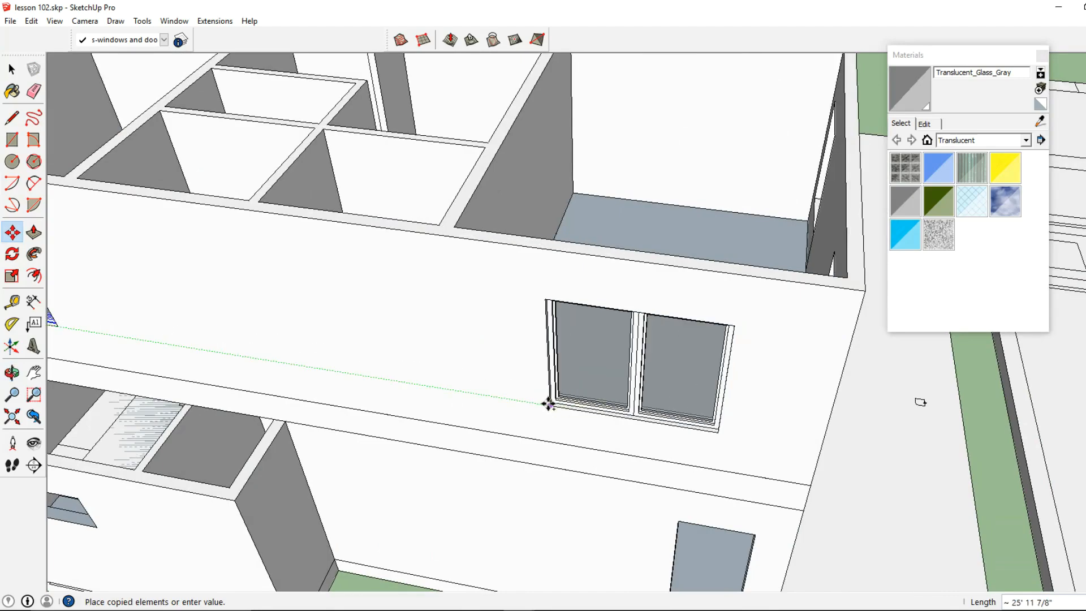
pyautogui.click(549, 404)
# Step: Copy the left window of the new pair down to the ground-floor opening near the house corner, aligning their upper-left corners
pyautogui.scroll(-3, 574, 405)
pyautogui.moveTo(575, 405); pyautogui.dragTo(419, 371, button='middle')
pyautogui.scroll(3, 419, 372)
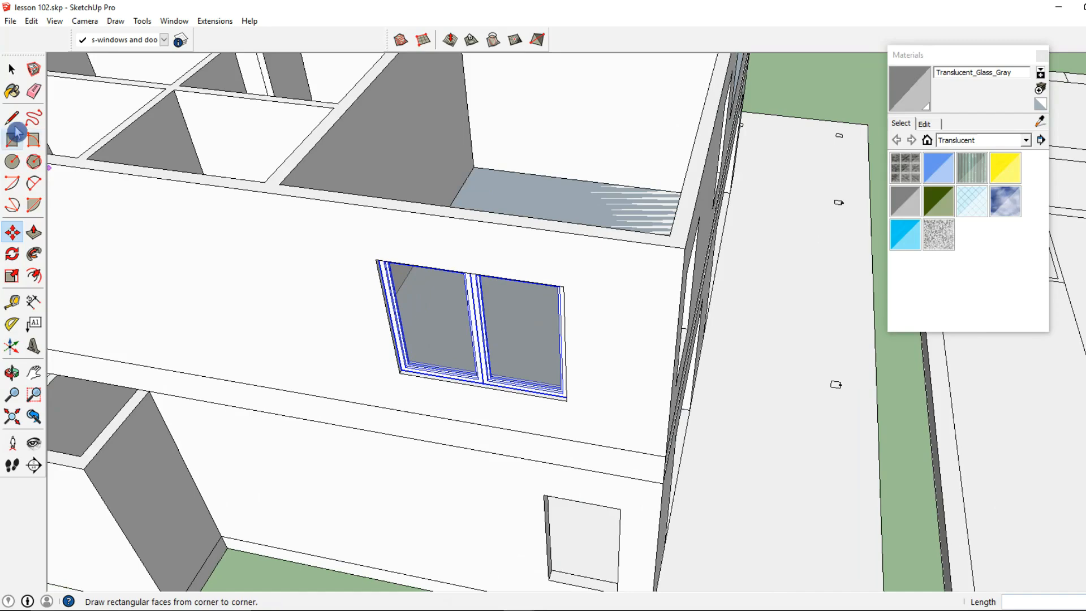
pyautogui.click(12, 70)
pyautogui.scroll(2, 431, 355)
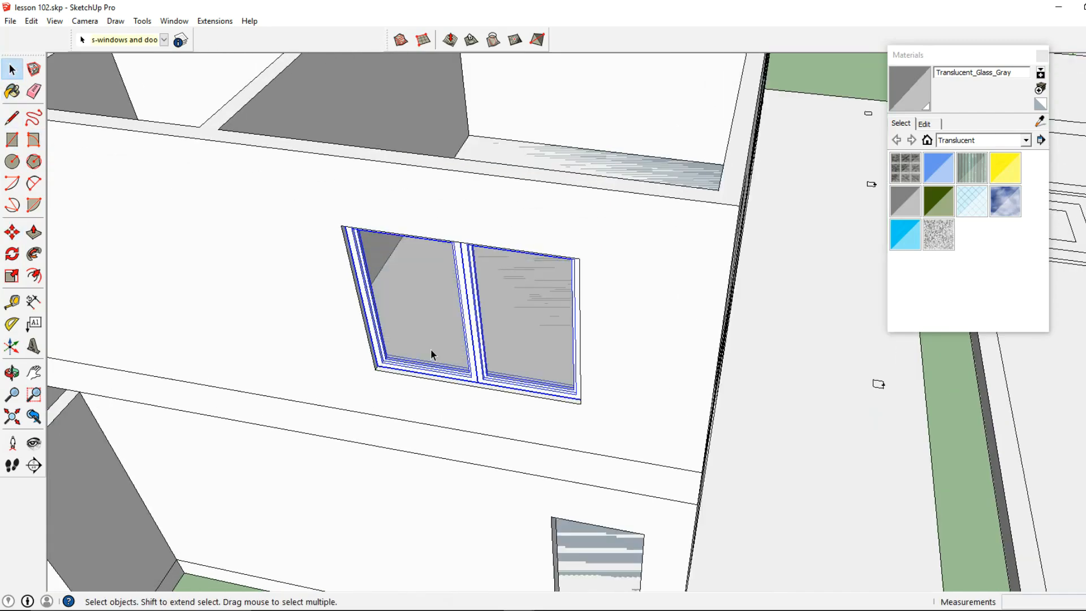
pyautogui.click(12, 232)
pyautogui.click(346, 227)
pyautogui.press('ctrl')
pyautogui.scroll(-3, 454, 352)
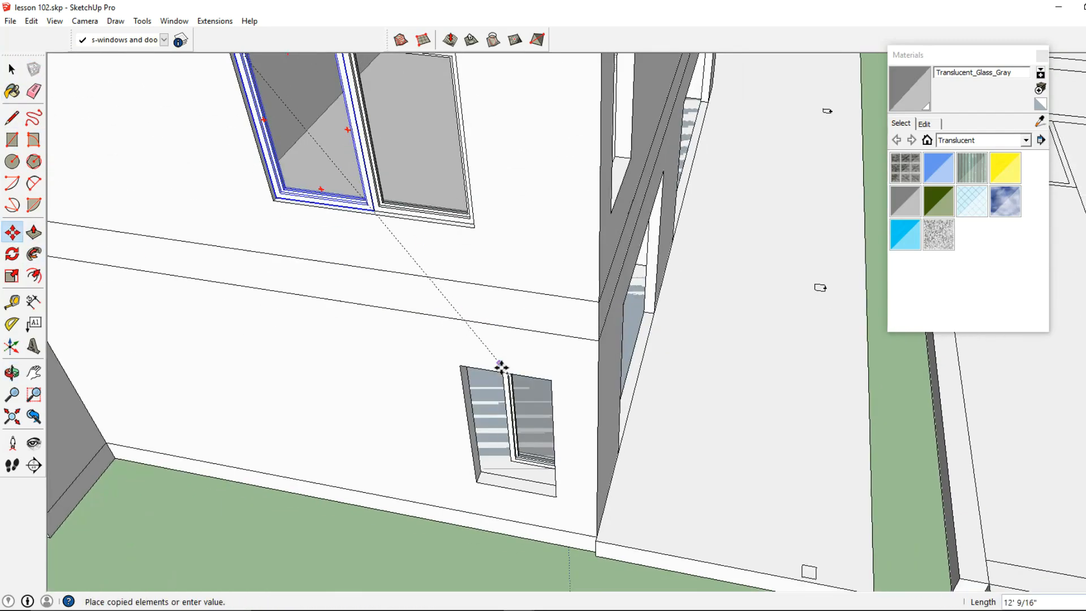
pyautogui.click(461, 364)
# Step: Examine how the copied window fits the ground-floor opening near the house corner, especially at its lower edge
pyautogui.scroll(3, 461, 364)
pyautogui.moveTo(535, 315); pyautogui.dragTo(557, 258, button='middle')
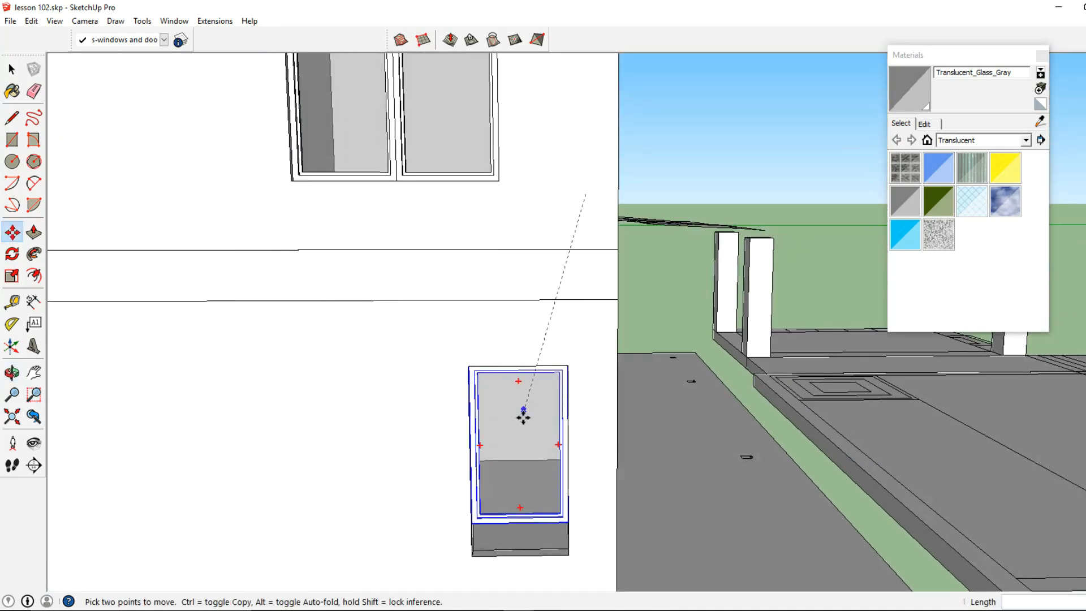
pyautogui.keyDown('shift'); pyautogui.moveTo(523, 376); pyautogui.dragTo(534, 258, button='middle'); pyautogui.keyUp('shift')
pyautogui.moveTo(504, 312); pyautogui.dragTo(433, 314, button='middle')
pyautogui.click(12, 69)
pyautogui.moveTo(543, 359); pyautogui.dragTo(530, 375, button='middle')
pyautogui.scroll(-2, 530, 375)
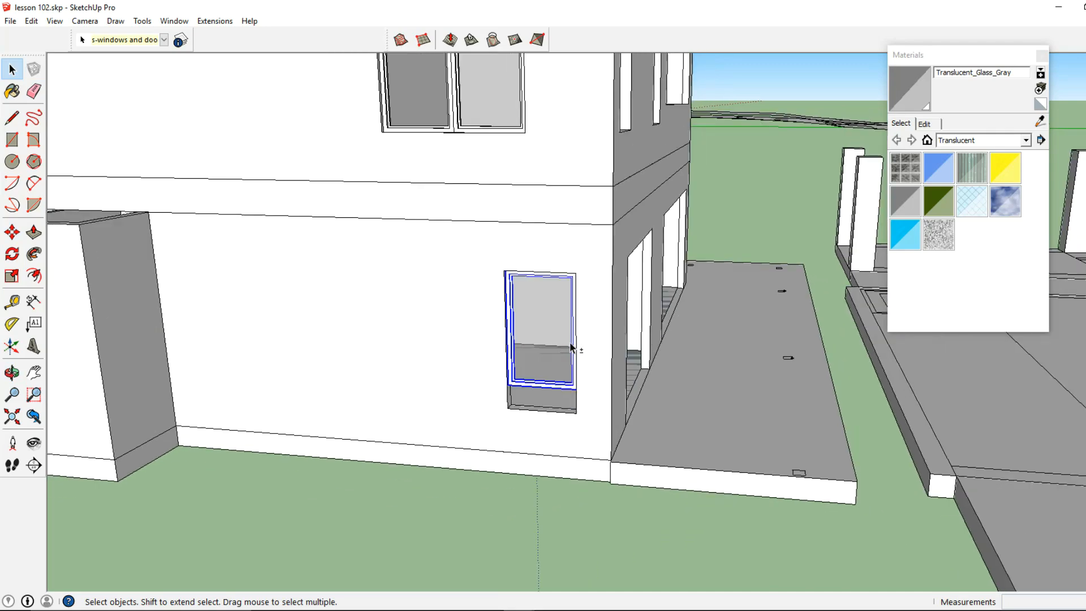
pyautogui.keyDown('shift'); pyautogui.moveTo(555, 337); pyautogui.dragTo(570, 355, button='middle'); pyautogui.keyUp('shift')
pyautogui.keyDown('shift'); pyautogui.moveTo(436, 142); pyautogui.dragTo(411, 175, button='middle'); pyautogui.keyUp('shift')
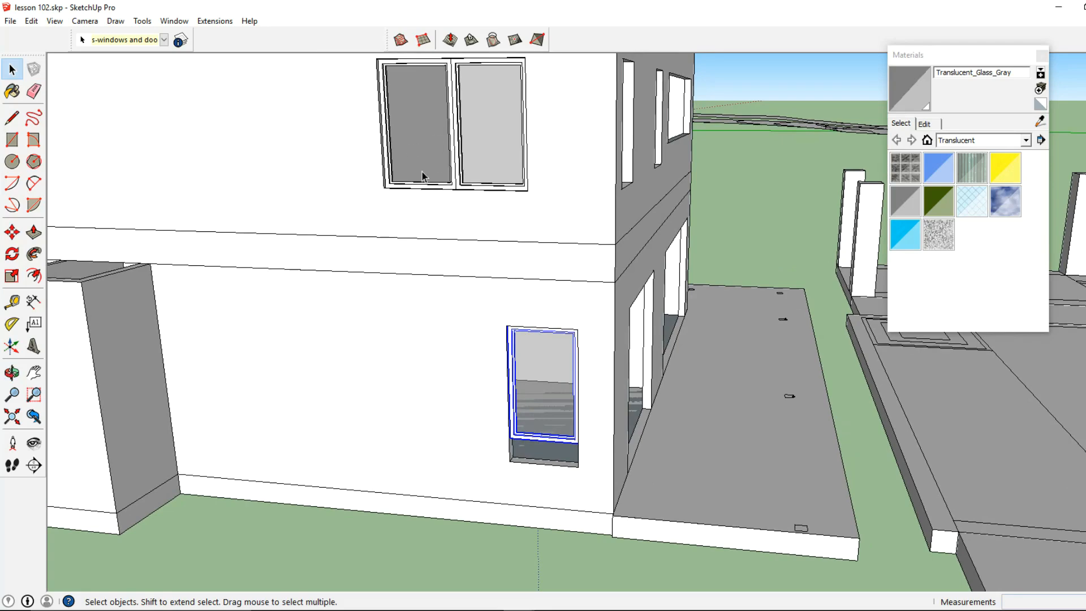
pyautogui.moveTo(516, 318); pyautogui.dragTo(516, 291, button='middle')
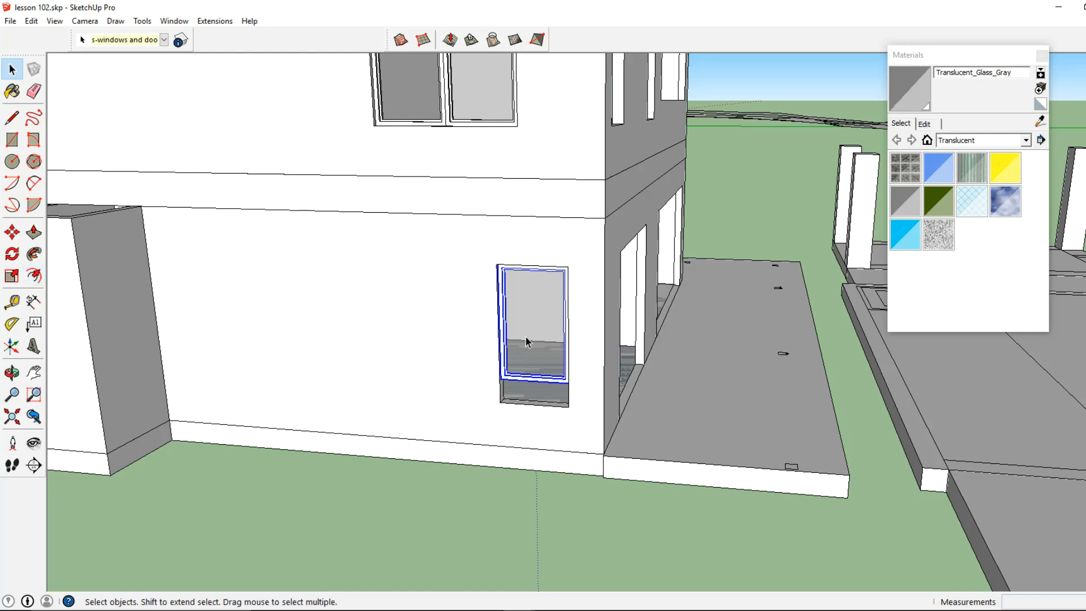
# Step: Try to scale the ground-floor window vertically by 1.20 so it reaches the lower edge of its opening
pyautogui.click(33, 275)
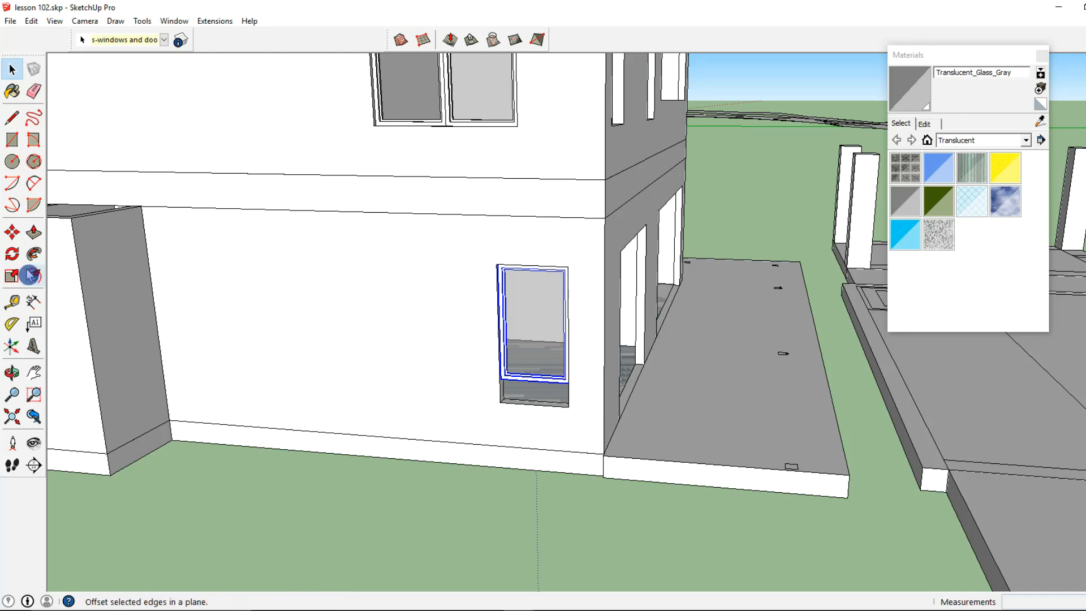
pyautogui.click(20, 279)
pyautogui.moveTo(552, 360); pyautogui.dragTo(487, 393, button='middle')
pyautogui.scroll(3, 521, 400)
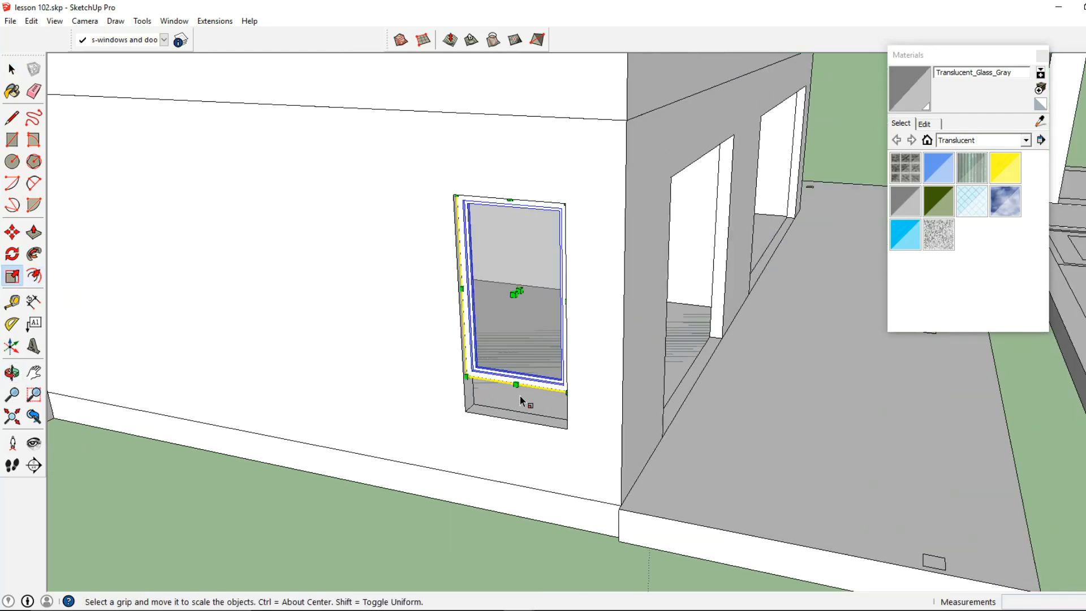
pyautogui.moveTo(521, 390); pyautogui.dragTo(470, 412)
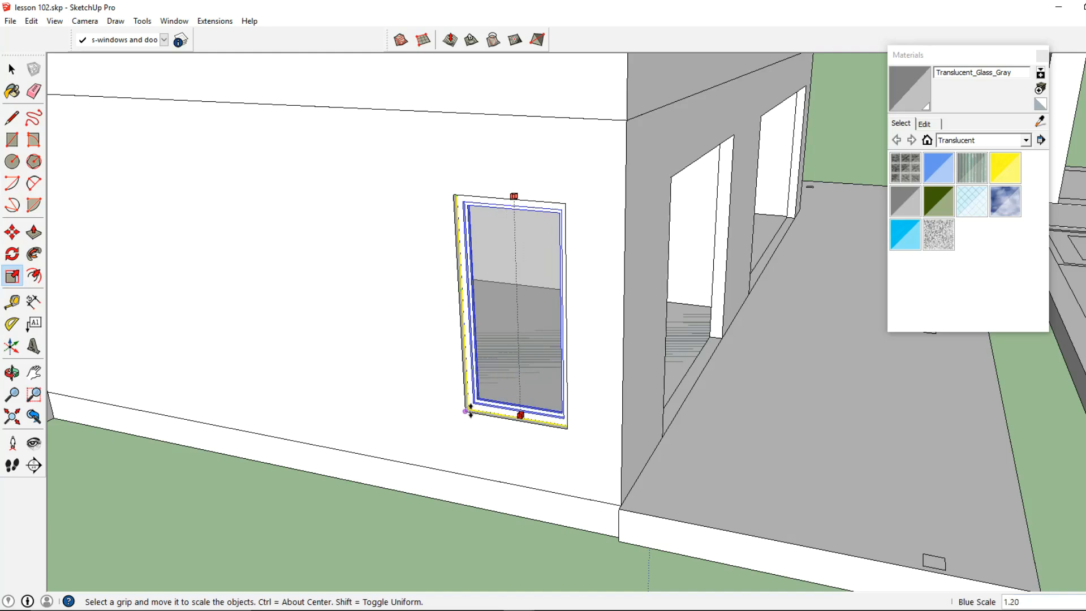
pyautogui.click(468, 411)
pyautogui.scroll(-3, 484, 376)
# Step: Inspect the scaled window's component geometry alongside the linked upper-floor windows, selecting its frame and glass inside the component
pyautogui.click(409, 298)
pyautogui.moveTo(400, 317); pyautogui.dragTo(442, 237, button='middle')
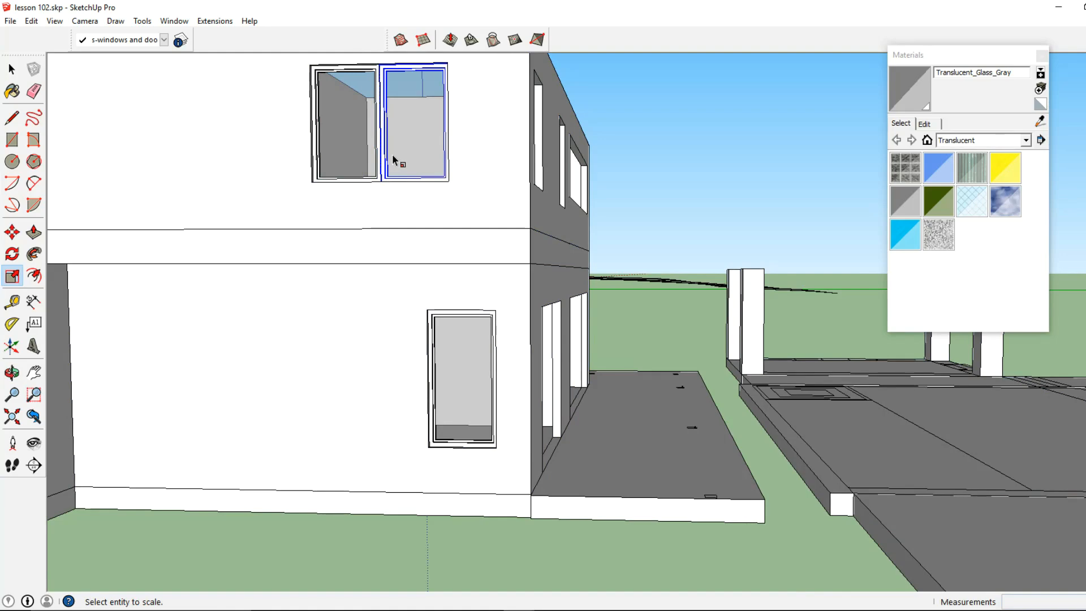
pyautogui.click(10, 73)
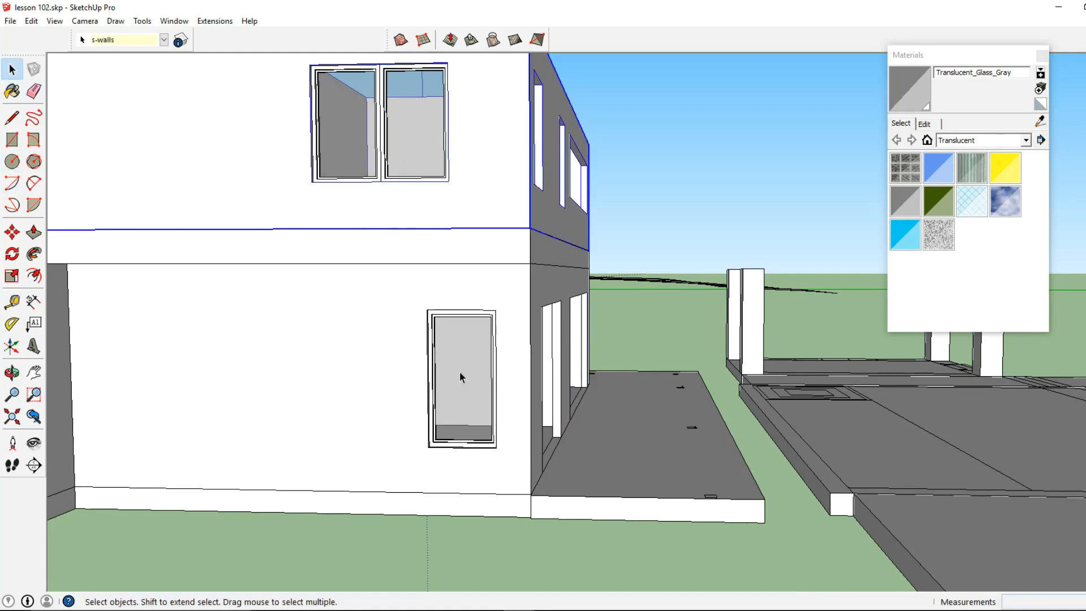
pyautogui.doubleClick(458, 372)
pyautogui.click(477, 412)
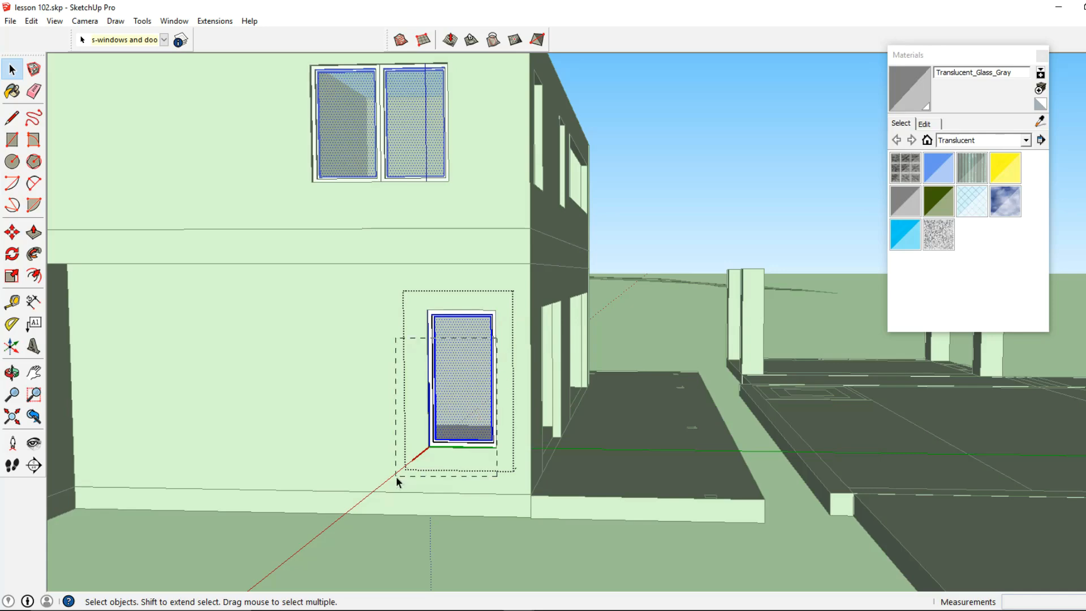
pyautogui.moveTo(399, 480); pyautogui.dragTo(404, 469)
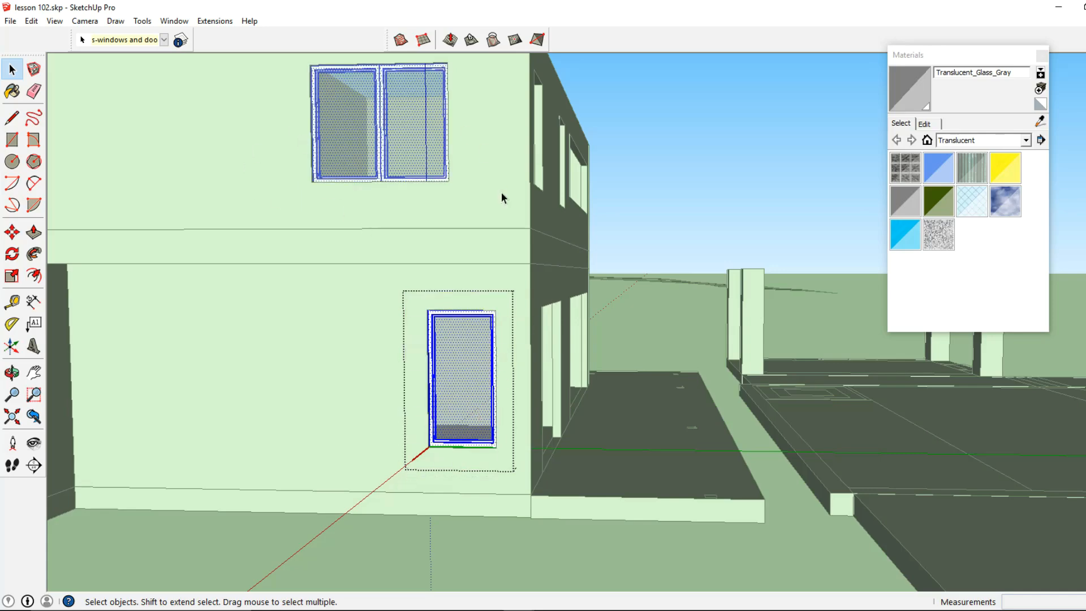
pyautogui.click(301, 220)
pyautogui.click(471, 358)
# Step: Examine the frame proportions of the scaled ground-floor window, especially along its bottom rail and lower corner
pyautogui.moveTo(471, 359); pyautogui.dragTo(352, 364, button='middle')
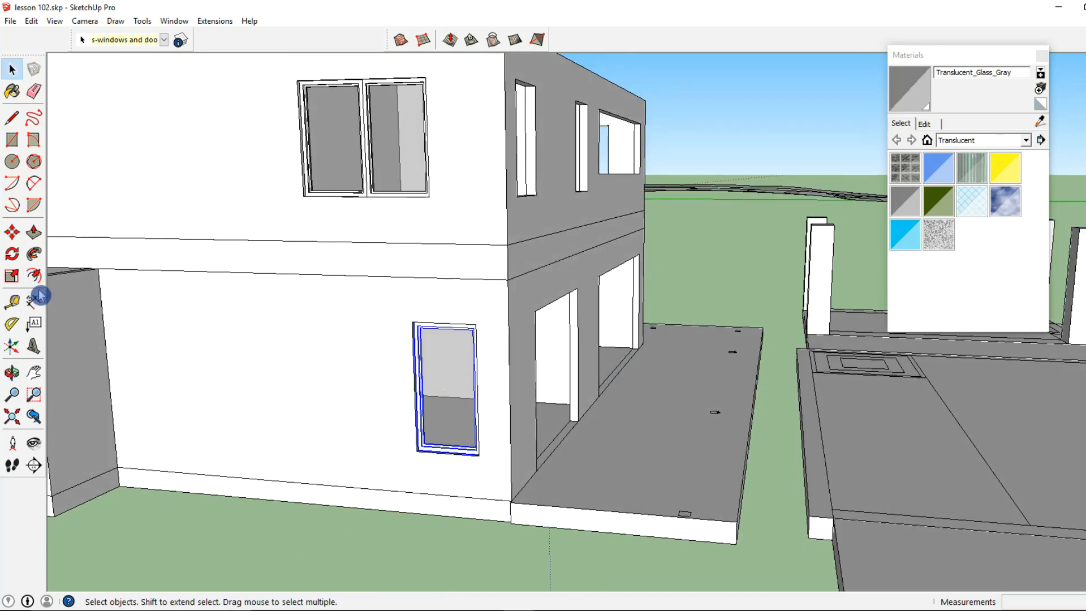
pyautogui.scroll(5, 445, 480)
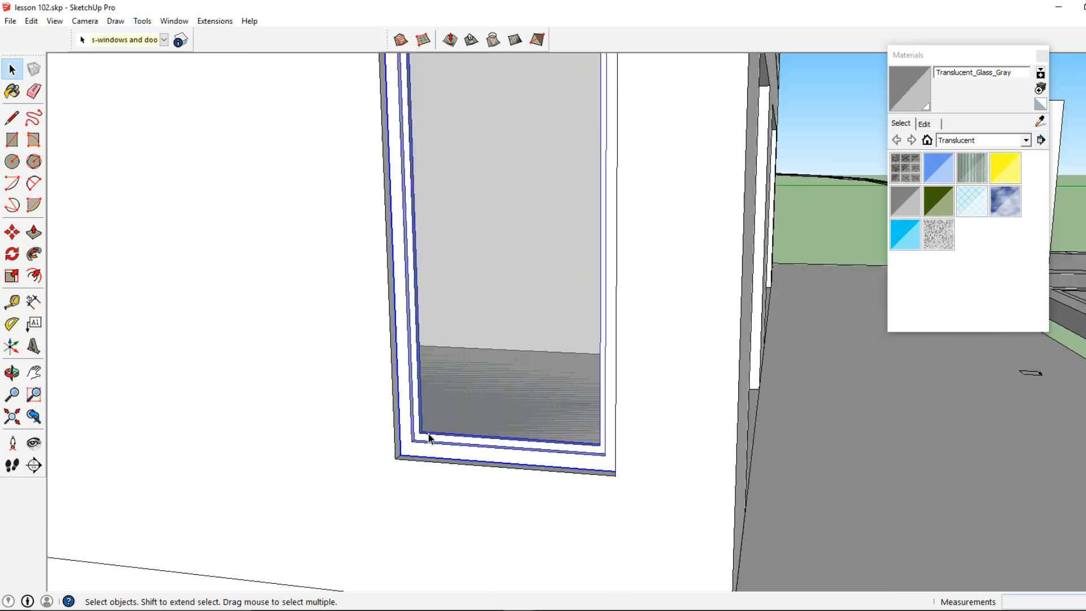
pyautogui.scroll(2, 429, 437)
pyautogui.scroll(-5, 415, 449)
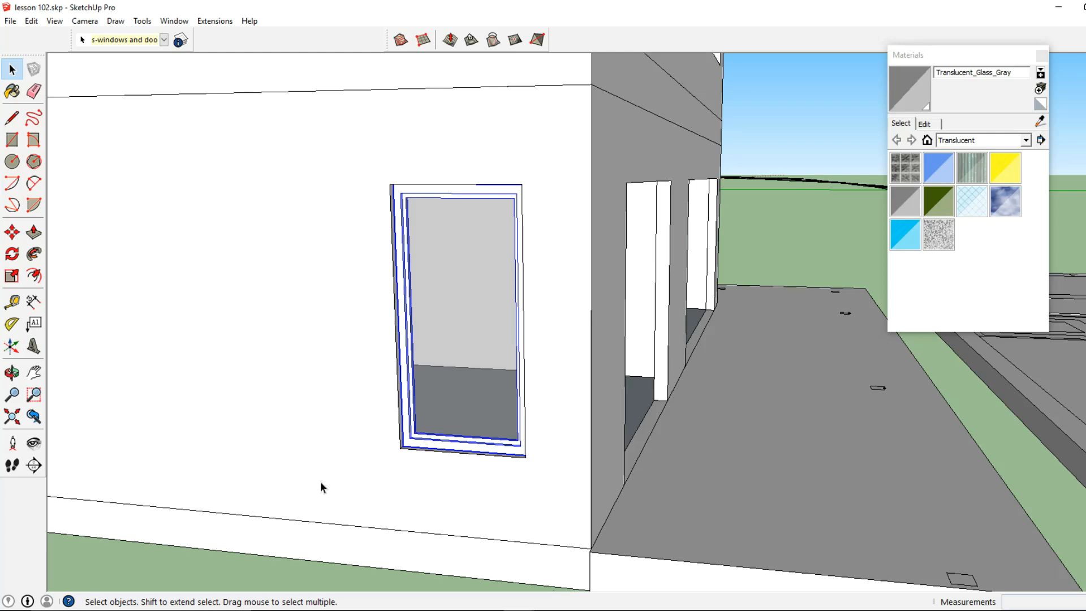
pyautogui.scroll(4, 398, 454)
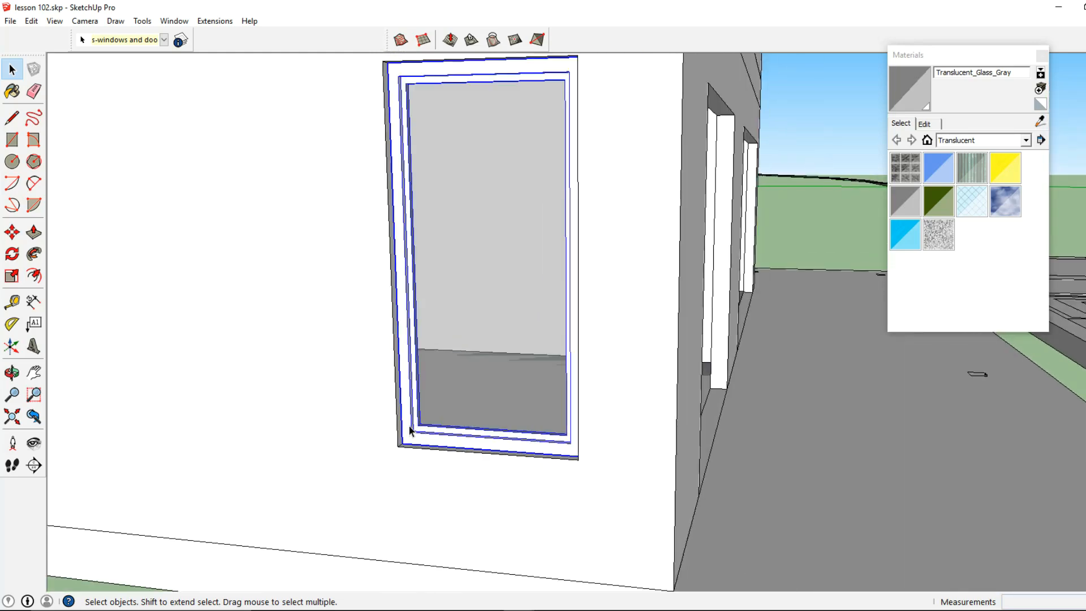
pyautogui.scroll(-1, 411, 430)
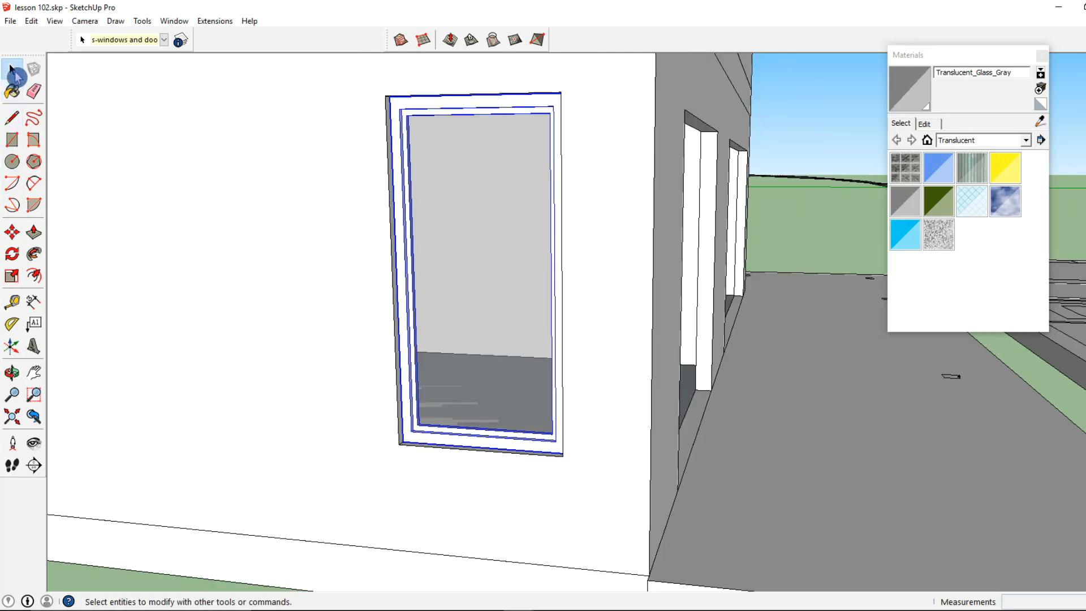
pyautogui.scroll(-2, 484, 423)
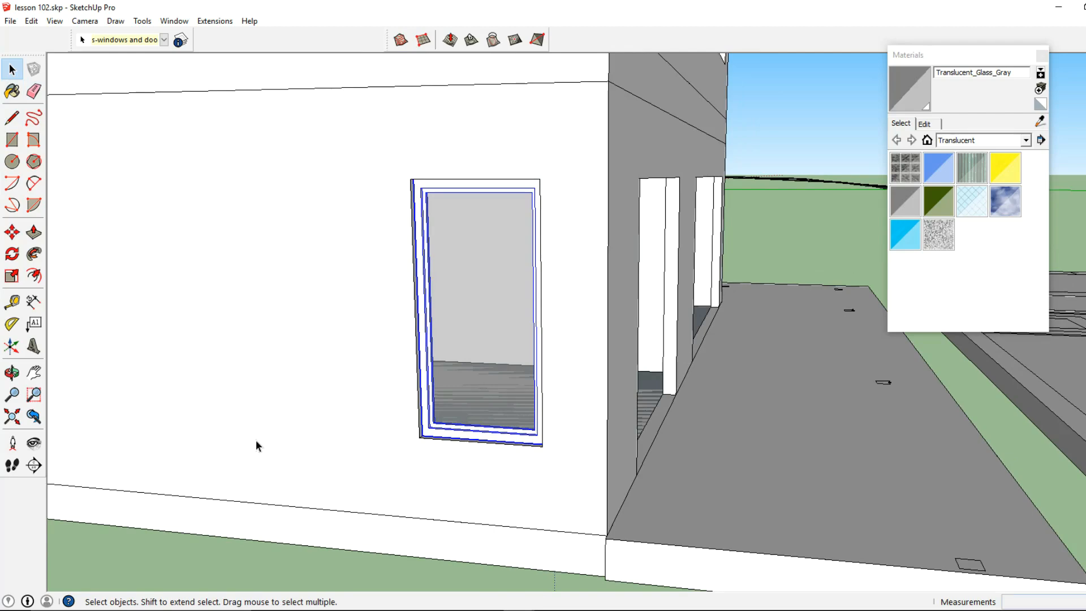
# Step: Undo the vertical scaling of the ground-floor window near the house corner
pyautogui.moveTo(417, 410); pyautogui.dragTo(425, 422, button='middle')
pyautogui.doubleClick(461, 402)
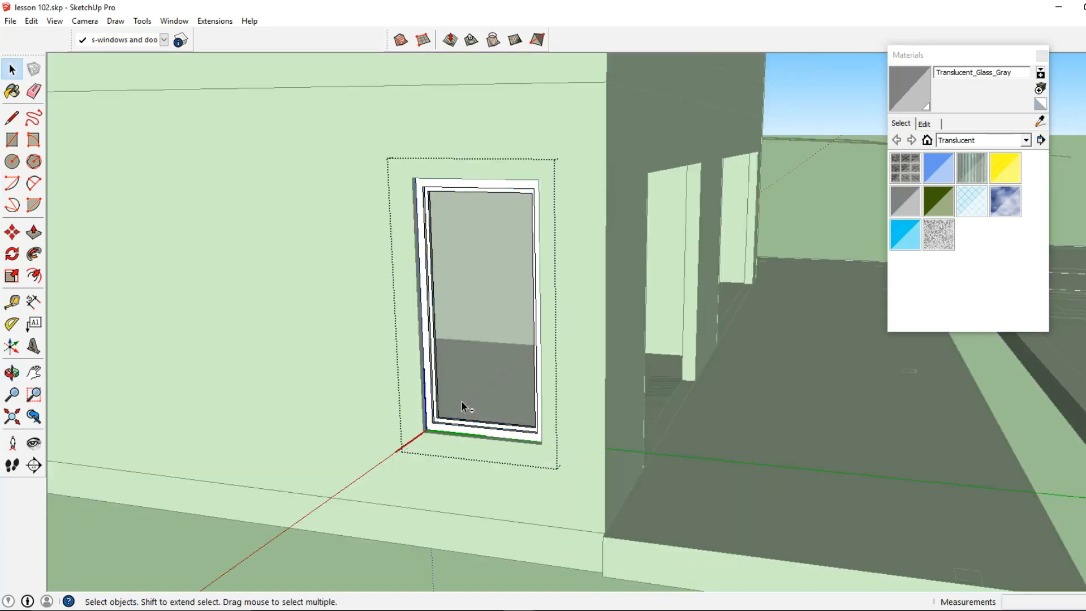
pyautogui.hotkey('ctrl', 'z')
pyautogui.hotkey('ctrl', 'z')
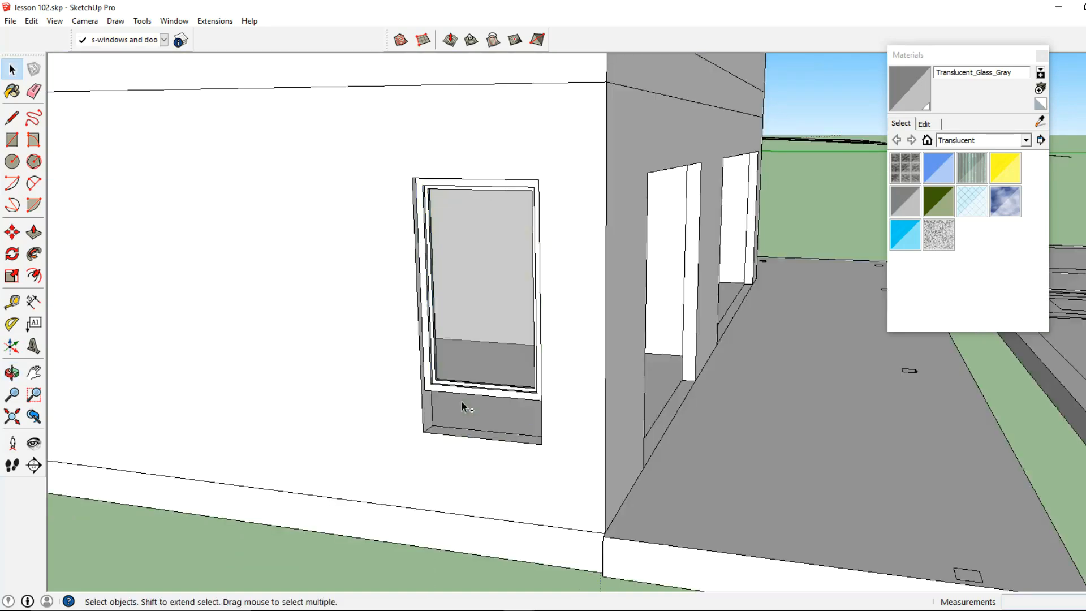
pyautogui.doubleClick(469, 361)
pyautogui.moveTo(370, 440); pyautogui.dragTo(614, 346)
pyautogui.scroll(-5, 249, 333)
pyautogui.click(249, 333)
# Step: Make the ground-floor window component near the house corner unique
pyautogui.click(13, 72)
pyautogui.click(367, 323)
pyautogui.rightClick(367, 323)
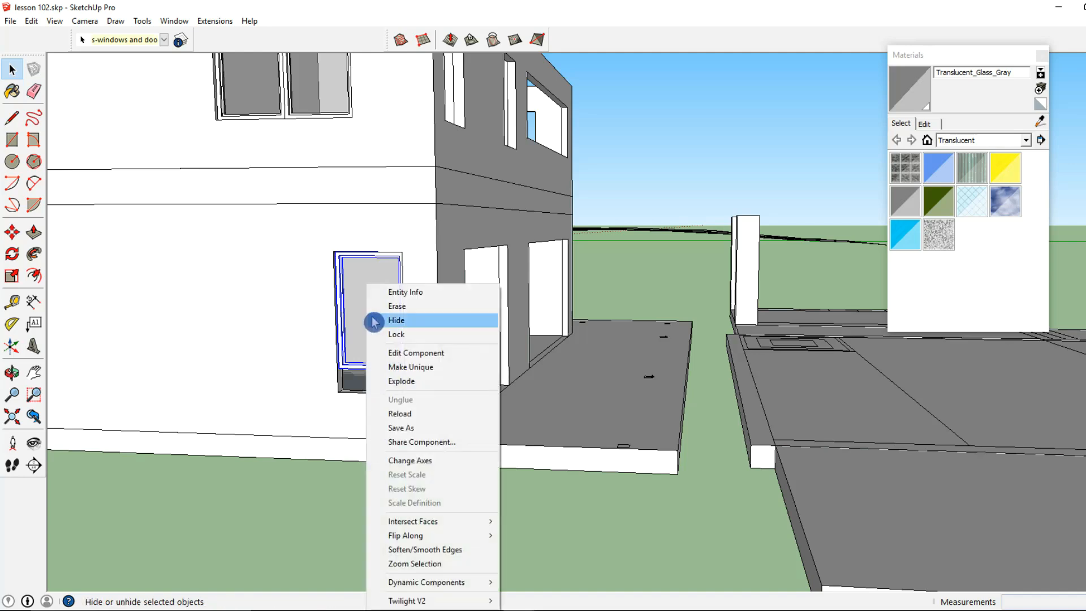
pyautogui.click(417, 371)
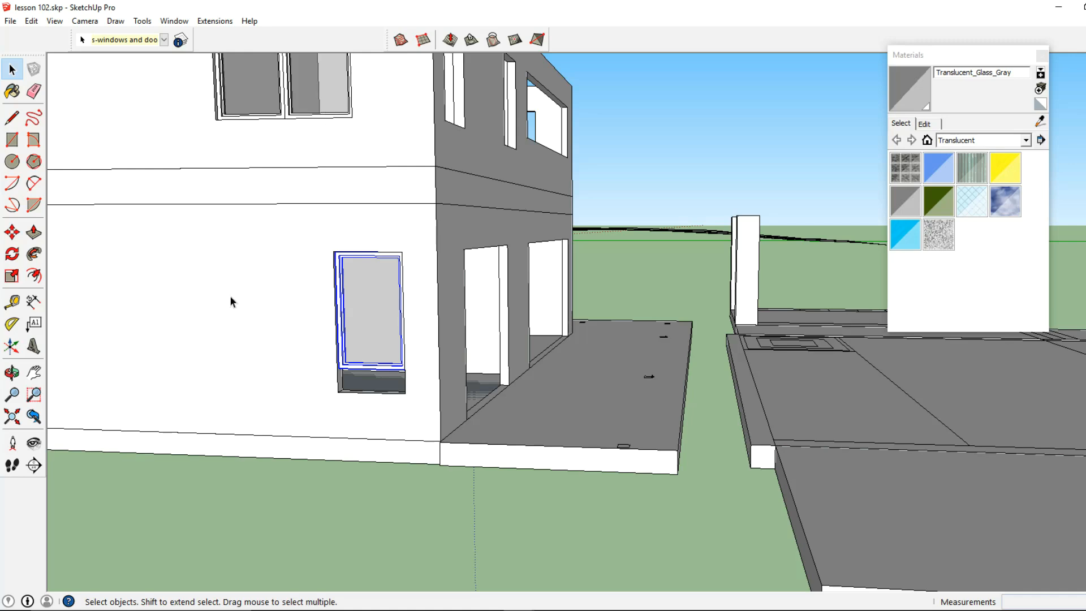
# Step: Inside the ground-floor window component, move the bottom part of the frame and glass down 12" to fill the opening
pyautogui.doubleClick(380, 353)
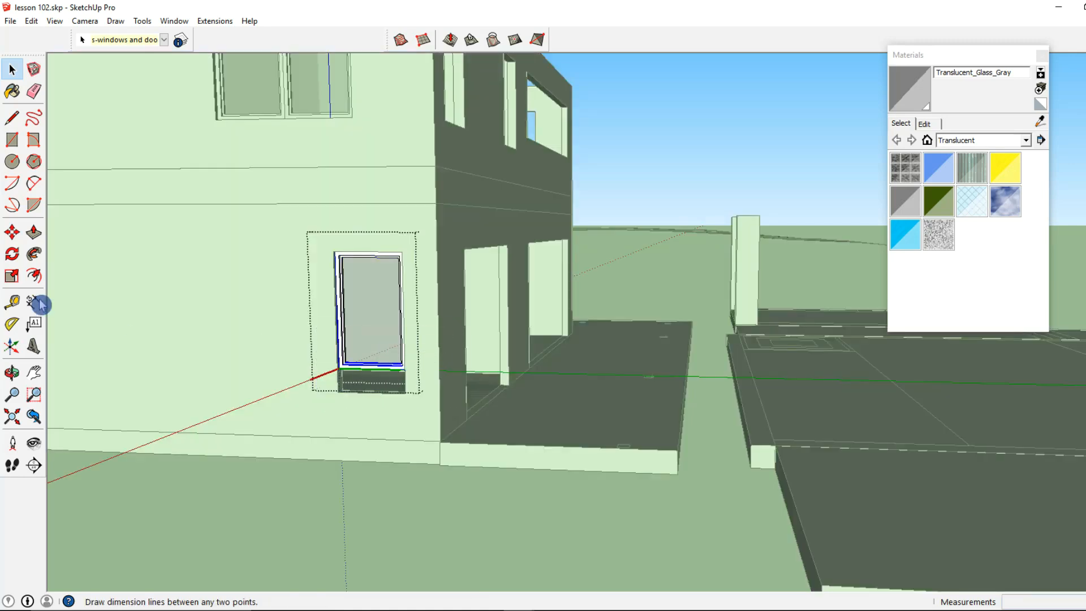
pyautogui.click(12, 232)
pyautogui.scroll(5, 349, 407)
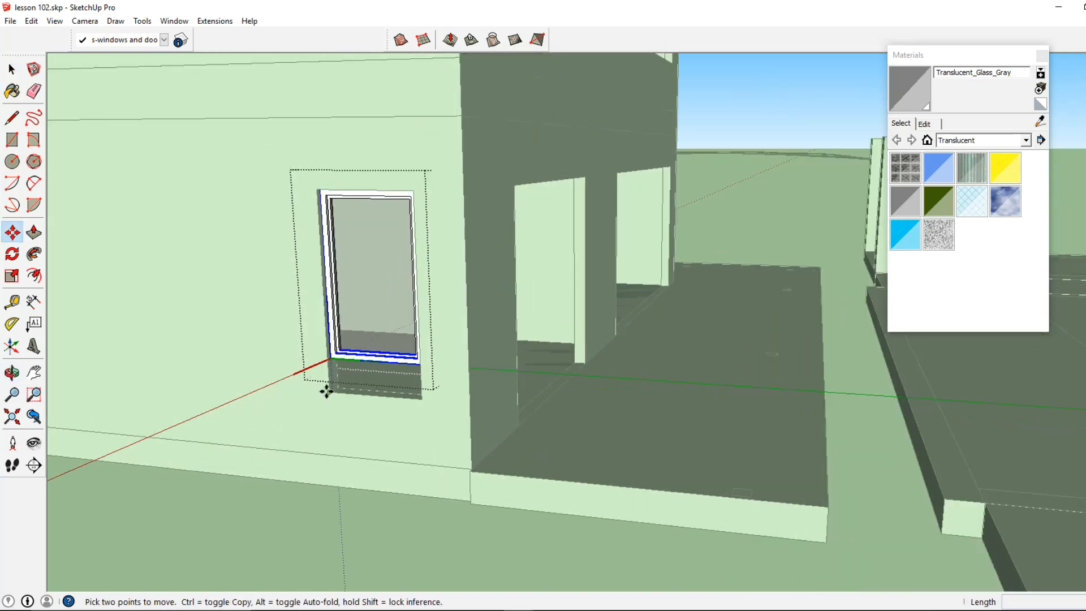
pyautogui.click(335, 322)
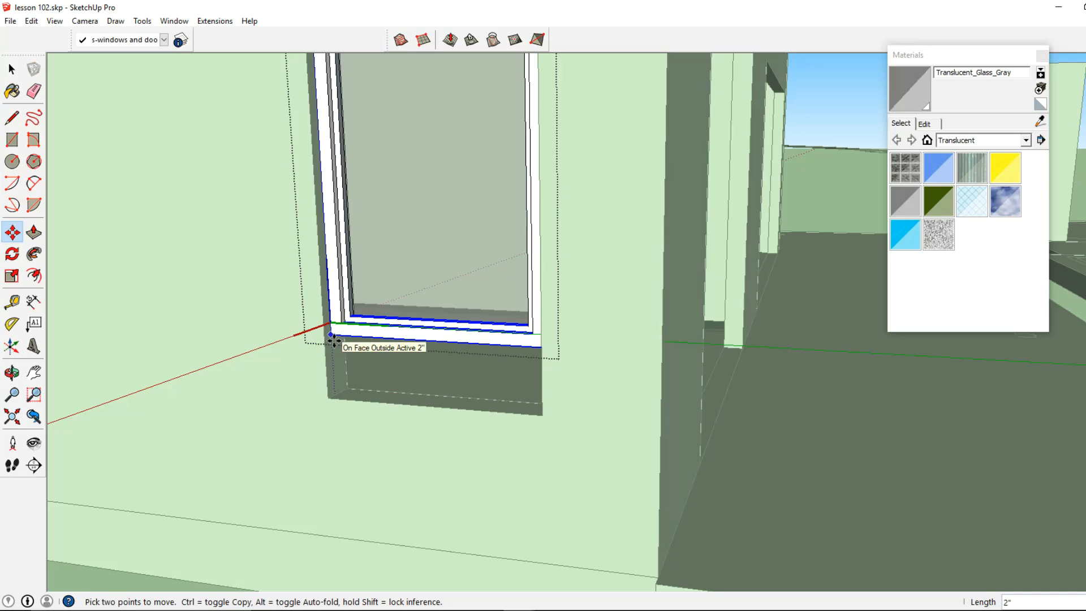
pyautogui.press('Return')
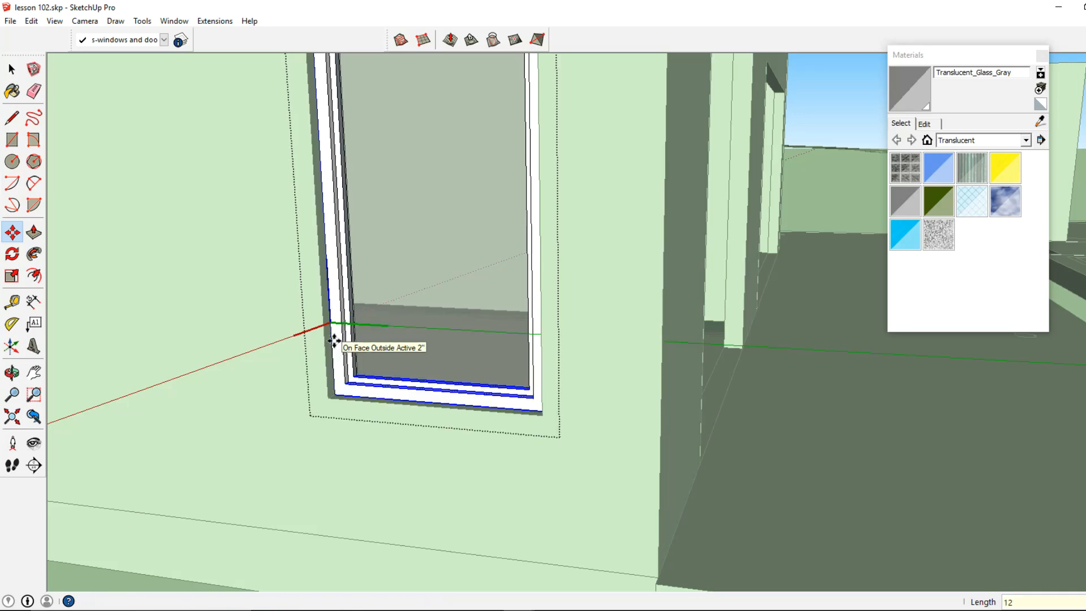
pyautogui.click(11, 68)
pyautogui.scroll(-10, 538, 428)
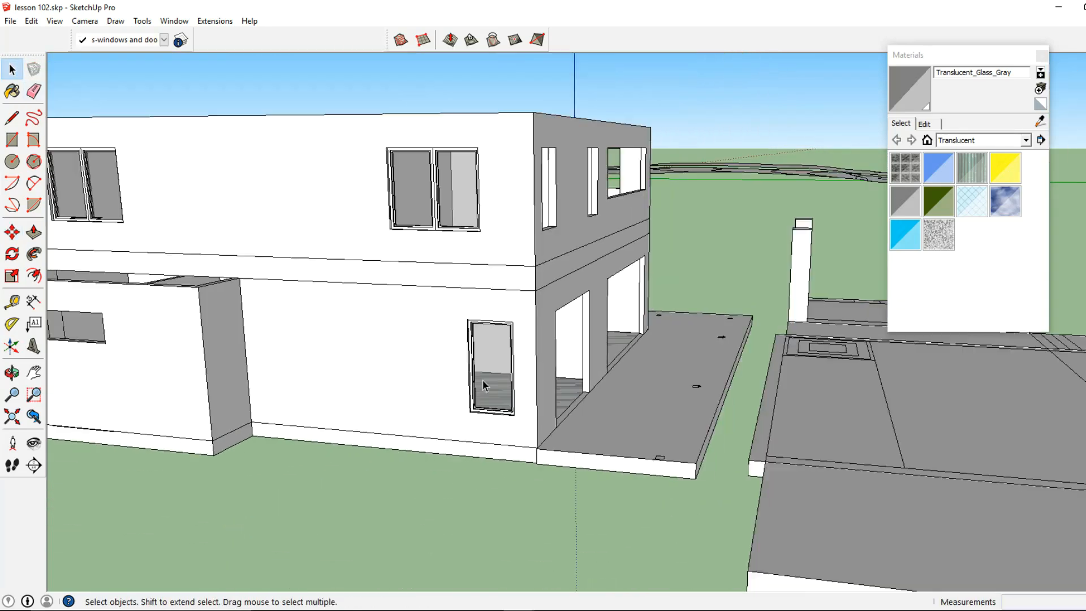
# Step: Copy the lengthened ground-floor window about 8' 3 1/2" sideways, out beyond the house corner
pyautogui.scroll(3, 483, 357)
pyautogui.click(483, 344)
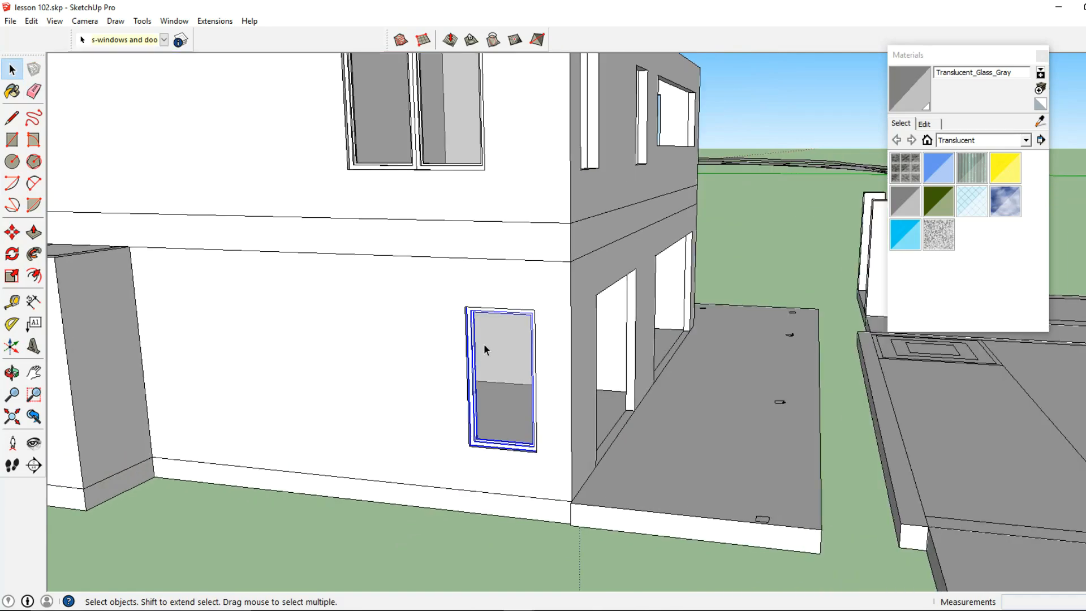
pyautogui.click(12, 232)
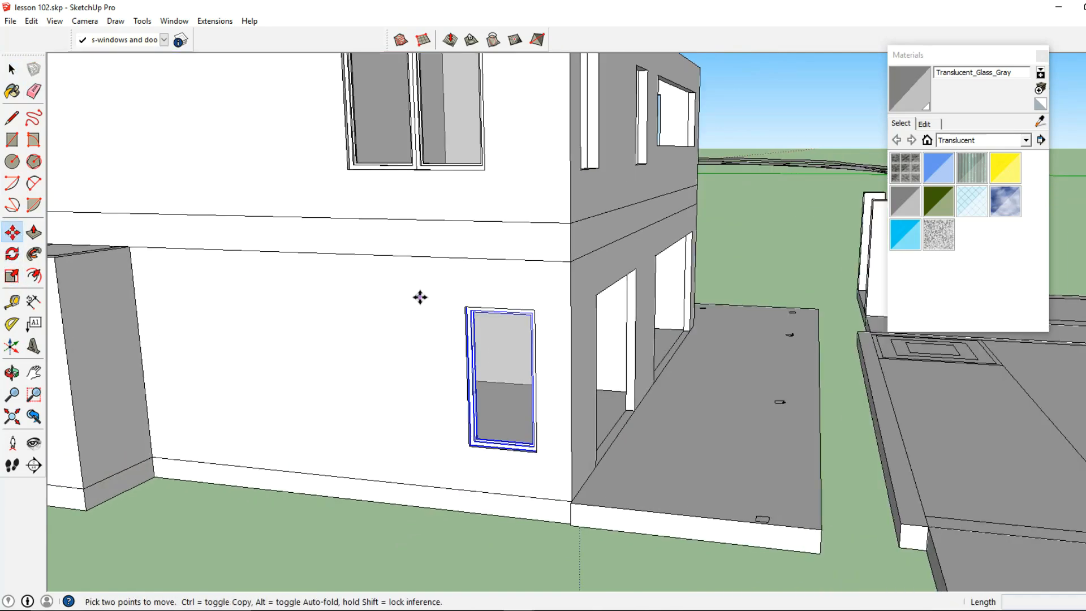
pyautogui.press('ctrl')
pyautogui.click(465, 306)
pyautogui.click(667, 316)
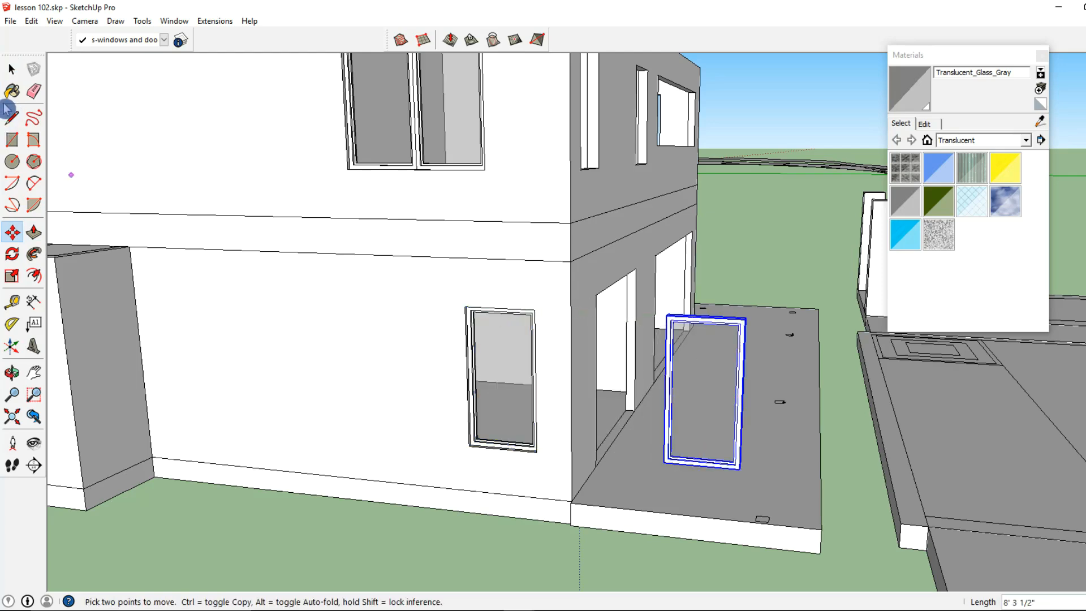
# Step: Inside the copied window component, draw a horizontal line across the middle of the window
pyautogui.click(12, 69)
pyautogui.doubleClick(720, 376)
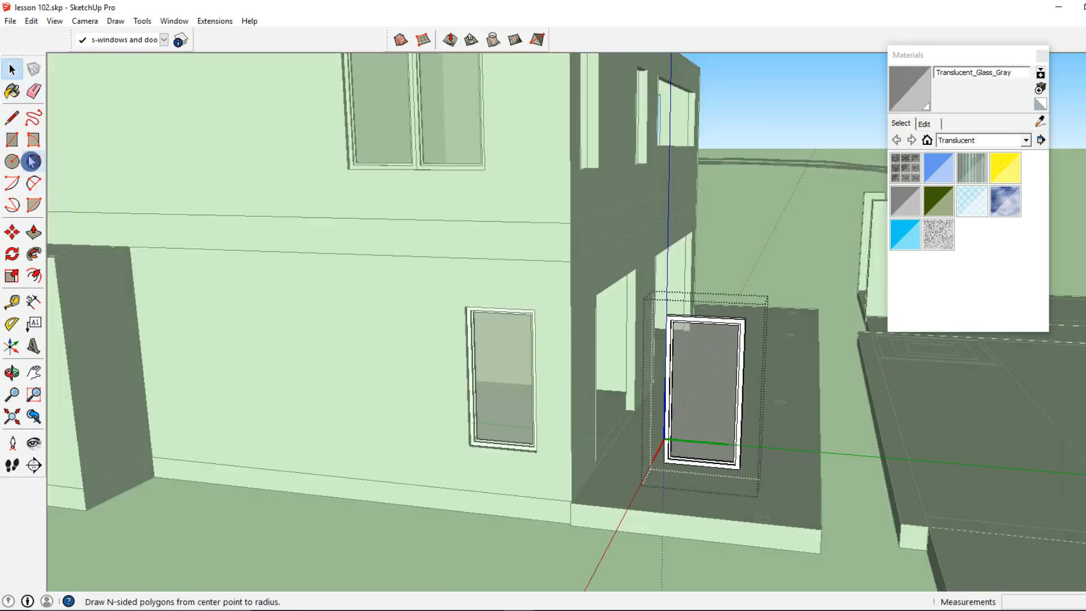
pyautogui.click(12, 117)
pyautogui.click(669, 391)
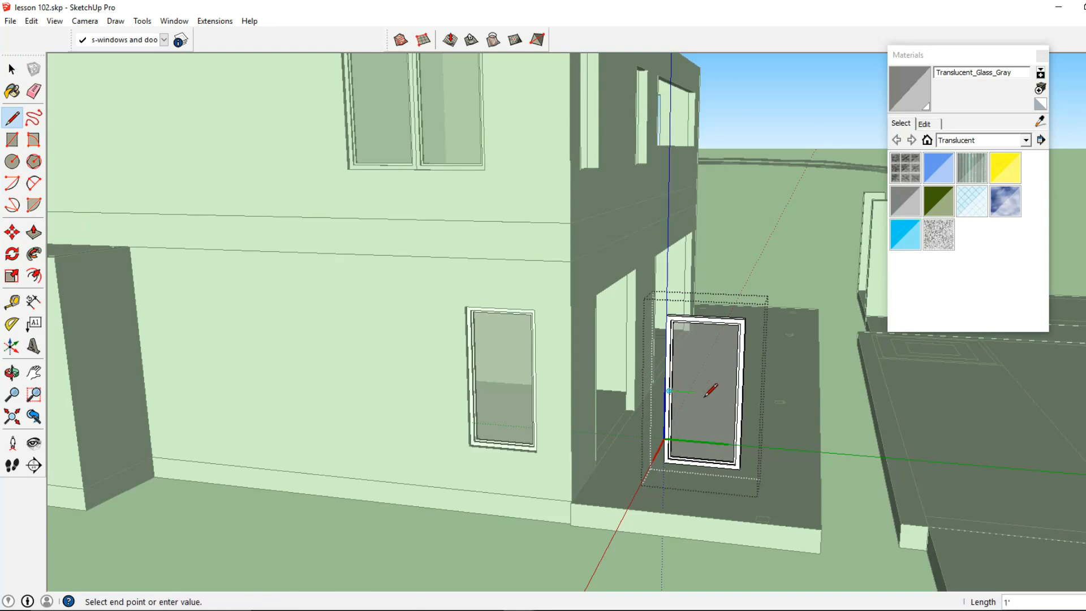
pyautogui.click(736, 394)
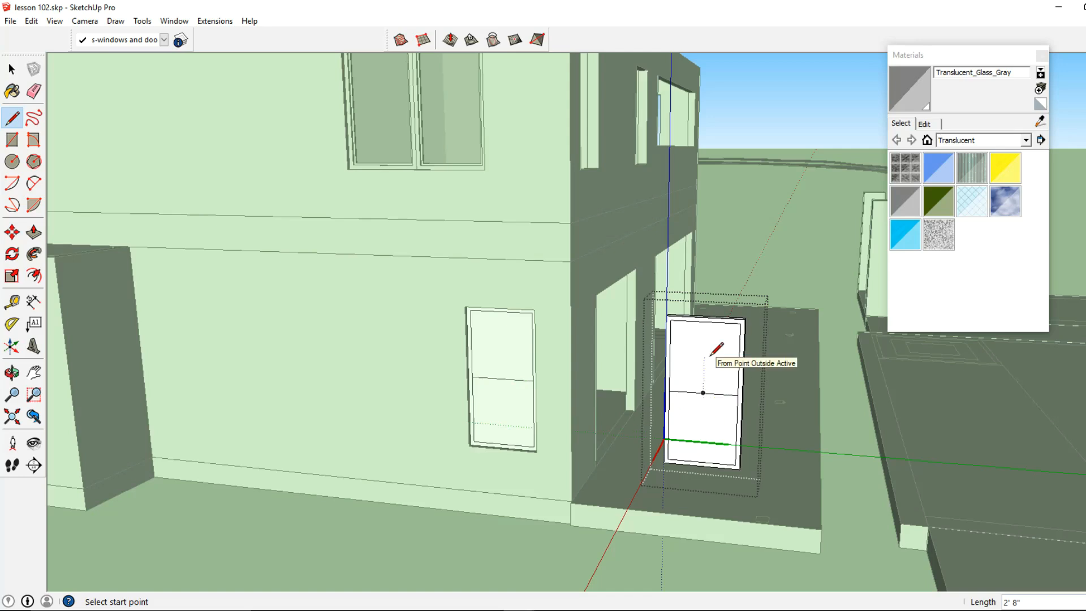
# Step: Undo the dividing line and the window copy beyond the house corner
pyautogui.hotkey('ctrl', 'z')
pyautogui.hotkey('ctrl', 'z')
pyautogui.hotkey('ctrl', 'z')
pyautogui.hotkey('ctrl', 'z')
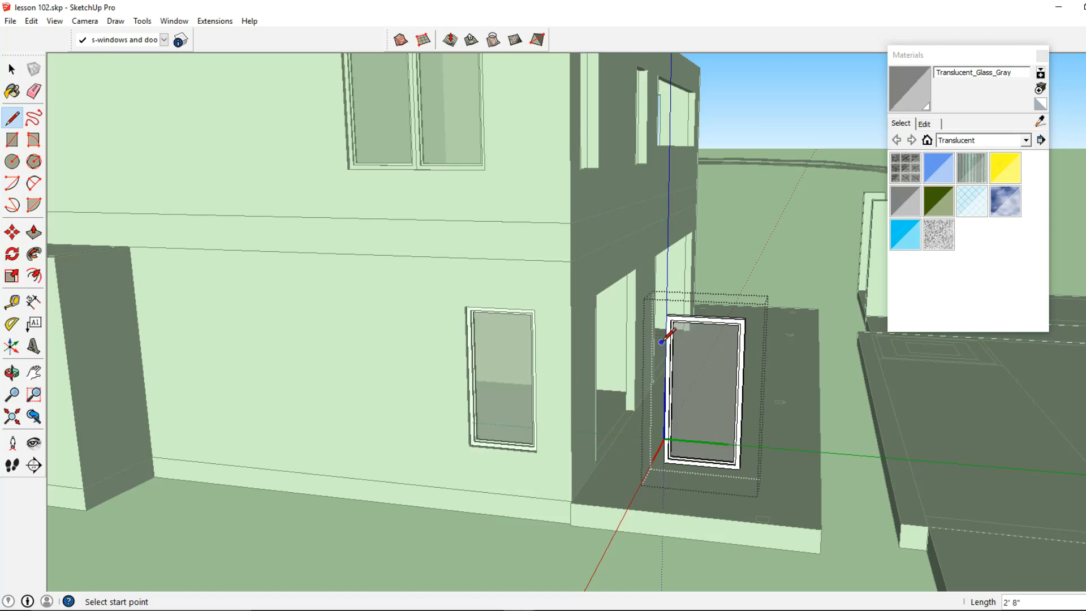
pyautogui.press('space')
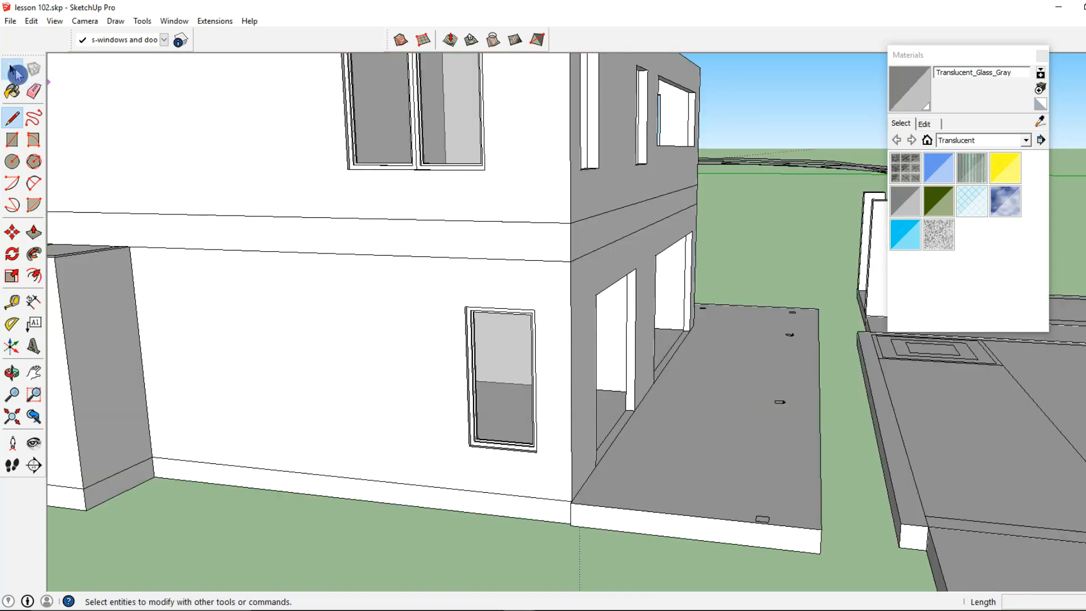
# Step: Copy the right window of the upper-floor pair around the corner to the near lower corner of the first upper opening in the side wall
pyautogui.moveTo(552, 363); pyautogui.dragTo(512, 316, button='middle')
pyautogui.scroll(1, 466, 197)
pyautogui.click(458, 184)
pyautogui.click(12, 232)
pyautogui.moveTo(439, 374); pyautogui.dragTo(367, 447, button='middle')
pyautogui.scroll(4, 464, 368)
pyautogui.click(455, 367)
pyautogui.scroll(-3, 455, 367)
pyautogui.scroll(3, 456, 436)
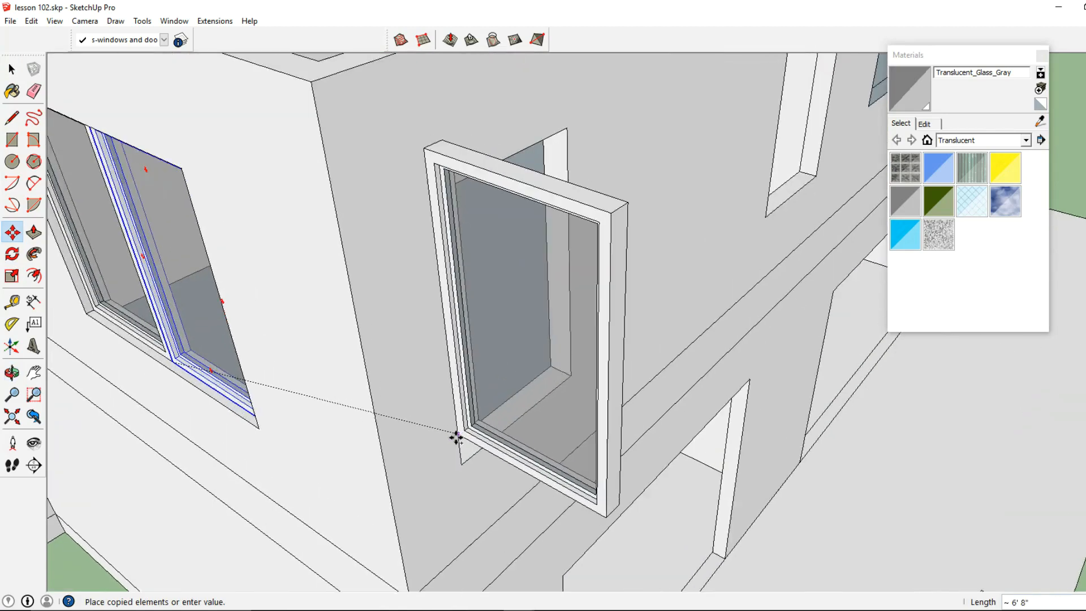
pyautogui.click(463, 462)
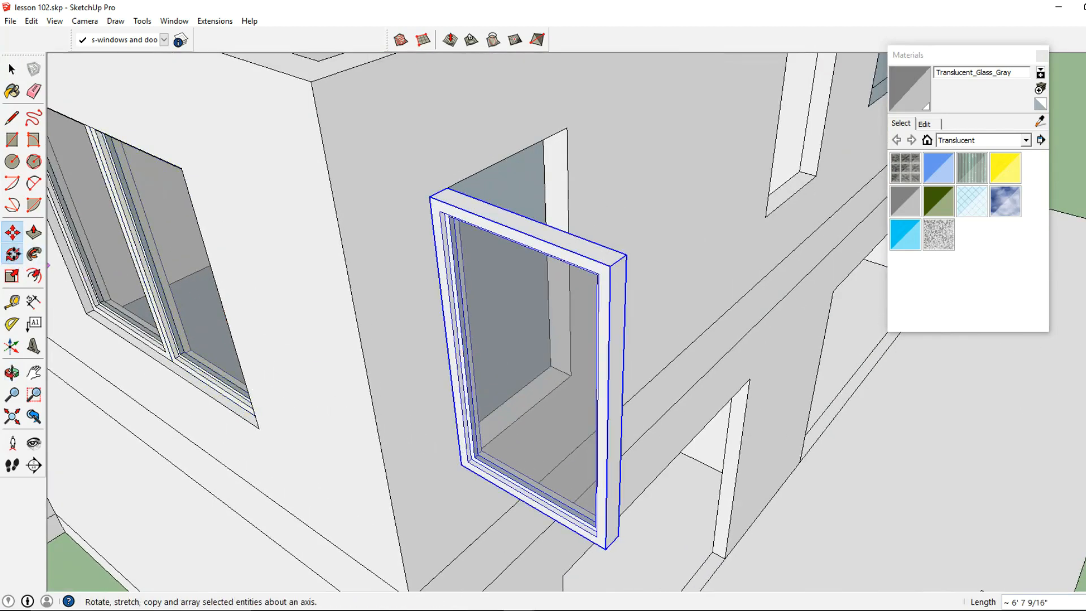
# Step: Rotate the copied window 90 degrees about its near upper corner so it lies in the side wall's plane
pyautogui.click(12, 254)
pyautogui.moveTo(418, 224); pyautogui.dragTo(418, 323, button='middle')
pyautogui.click(411, 296)
pyautogui.click(571, 339)
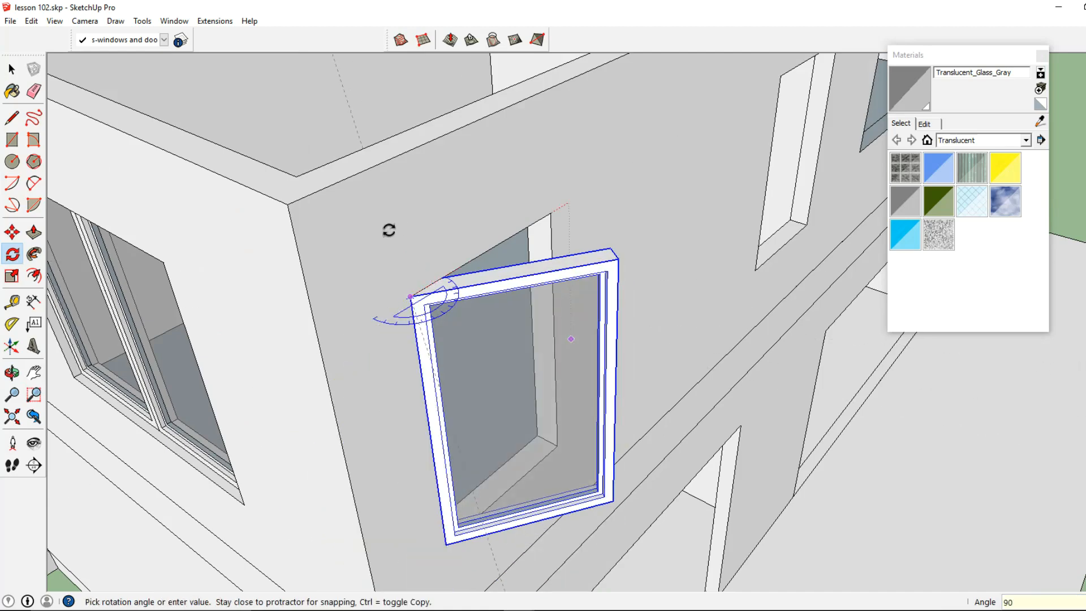
pyautogui.press('Return')
# Step: Move the rotated window 2" inward so it sits recessed in the first upper opening of the side wall
pyautogui.moveTo(340, 199); pyautogui.dragTo(149, 253, button='middle')
pyautogui.scroll(1, 455, 415)
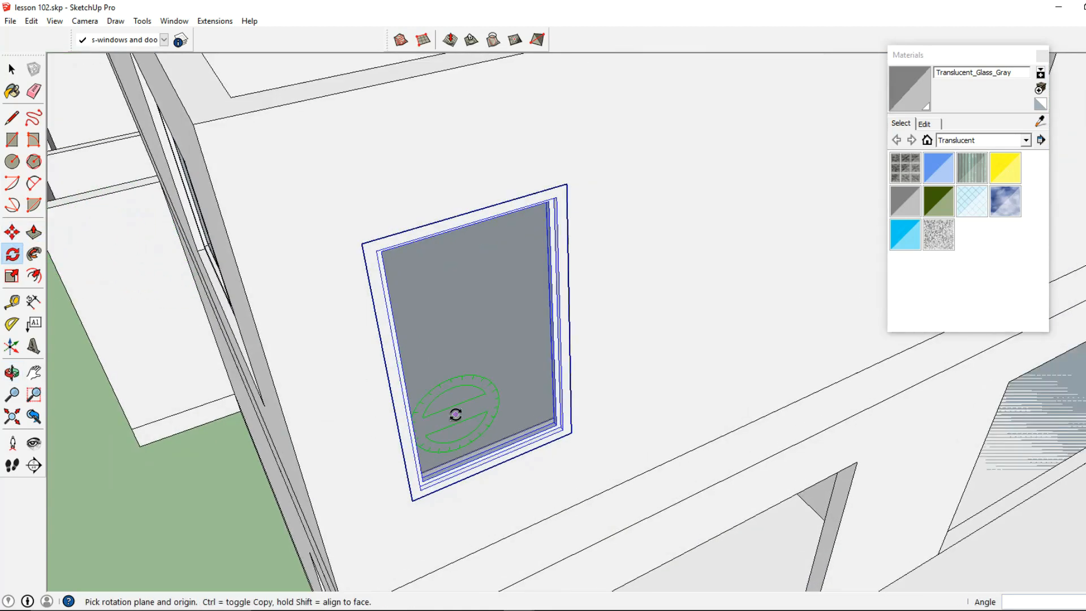
pyautogui.scroll(1, 456, 415)
pyautogui.press('m')
pyautogui.scroll(1, 470, 418)
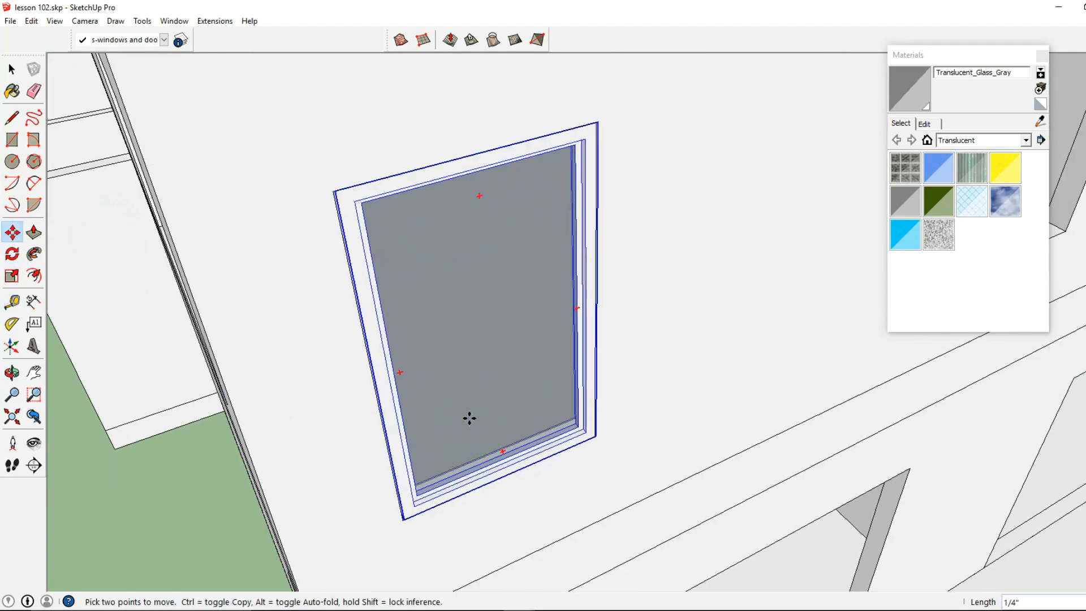
pyautogui.click(469, 419)
pyautogui.write('2')
pyautogui.press('Return')
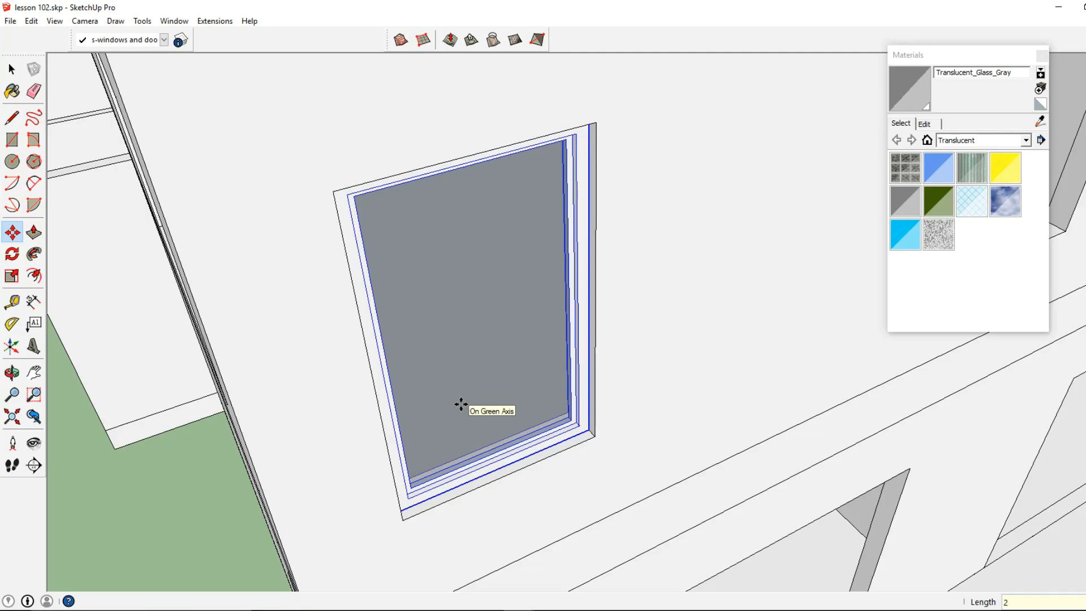
# Step: Copy the recessed window from its lower outer corner to the matching corner of the next narrow opening along the side wall
pyautogui.click(404, 519)
pyautogui.press('ctrl')
pyautogui.scroll(-3, 410, 517)
pyautogui.keyDown('shift'); pyautogui.moveTo(498, 518); pyautogui.dragTo(192, 601, button='middle'); pyautogui.keyUp('shift')
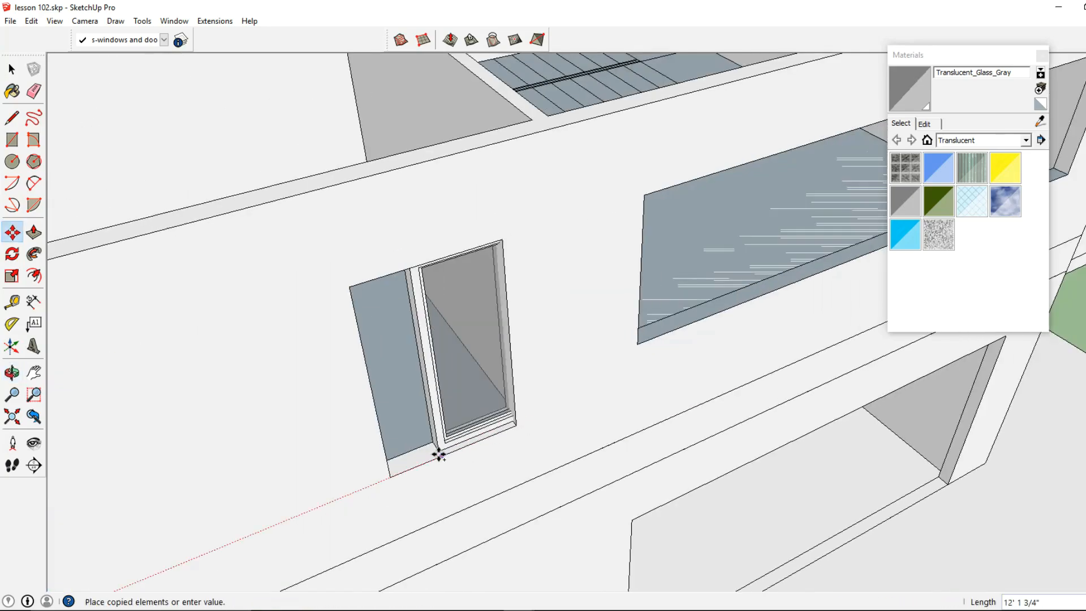
pyautogui.click(391, 478)
# Step: Copy the window across the house to the near lower corner of the narrow upper opening close to the end of the perpendicular wall
pyautogui.click(391, 478)
pyautogui.press('ctrl')
pyautogui.scroll(-3, 622, 409)
pyautogui.keyDown('shift'); pyautogui.moveTo(622, 409); pyautogui.dragTo(321, 532, button='middle'); pyautogui.keyUp('shift')
pyautogui.scroll(-1, 321, 532)
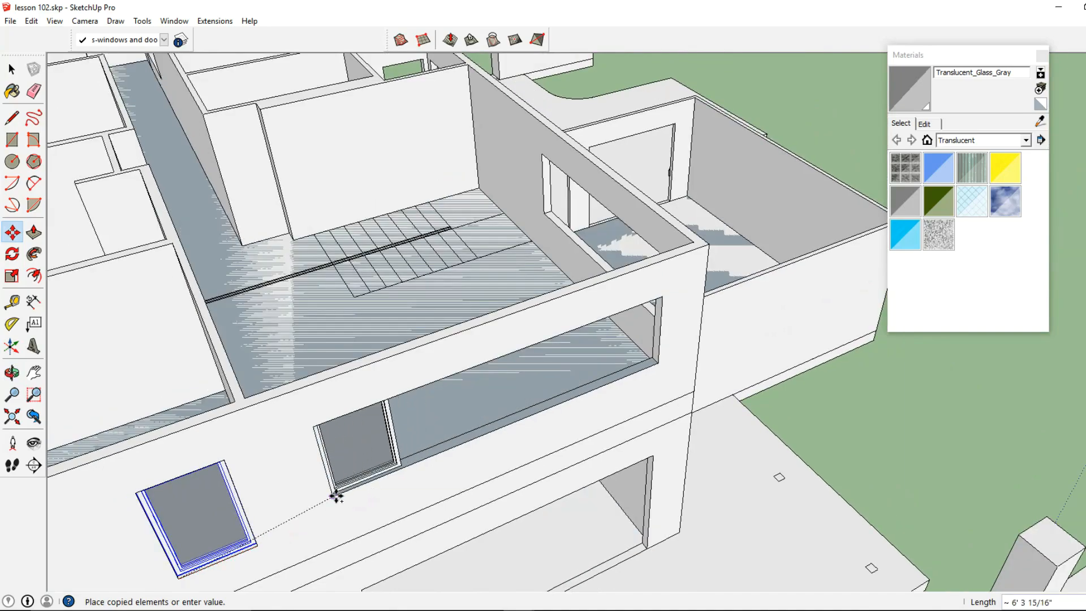
pyautogui.scroll(-3, 427, 439)
pyautogui.moveTo(432, 436); pyautogui.dragTo(148, 404, button='middle')
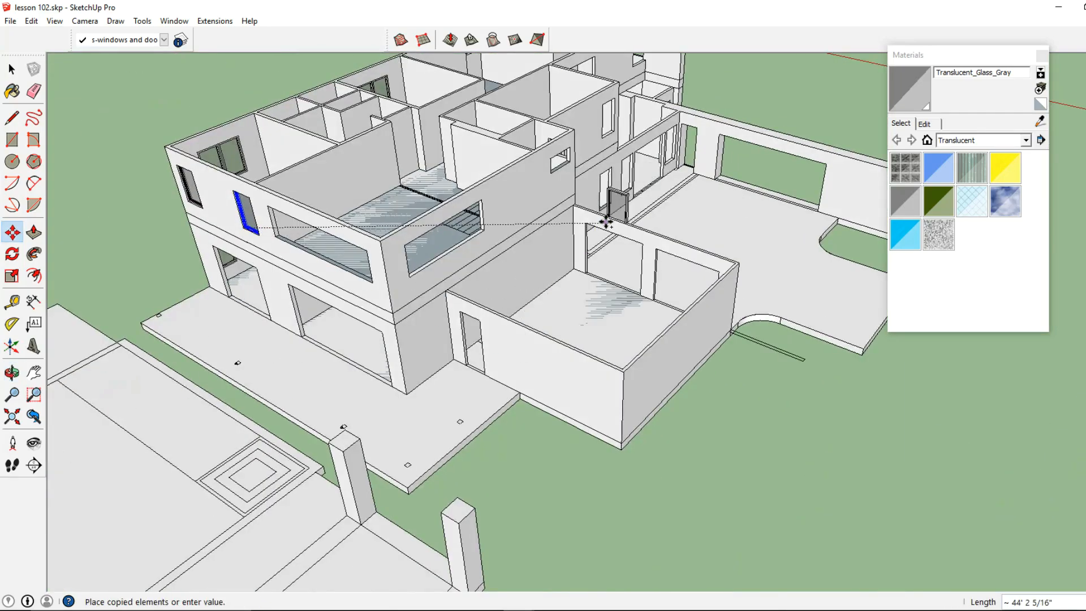
pyautogui.moveTo(606, 218); pyautogui.dragTo(490, 230, button='middle')
pyautogui.scroll(8, 490, 231)
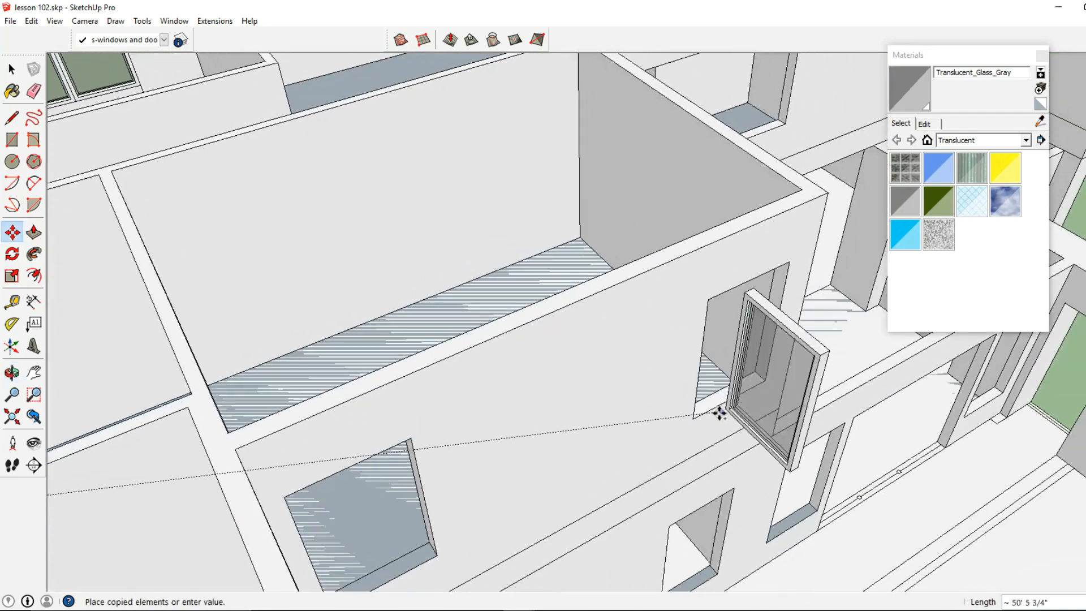
pyautogui.click(694, 419)
# Step: Rotate the copied window 90 degrees about its near upper corner so it lies in the plane of that wall
pyautogui.click(12, 254)
pyautogui.moveTo(715, 302); pyautogui.dragTo(691, 340, button='middle')
pyautogui.click(692, 349)
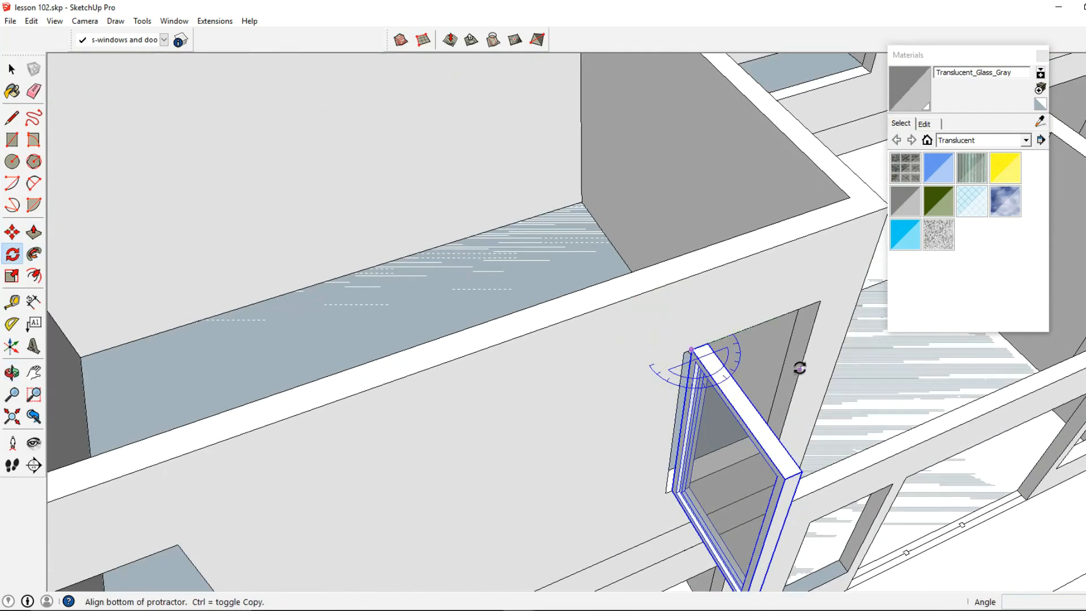
pyautogui.click(804, 355)
pyautogui.click(685, 303)
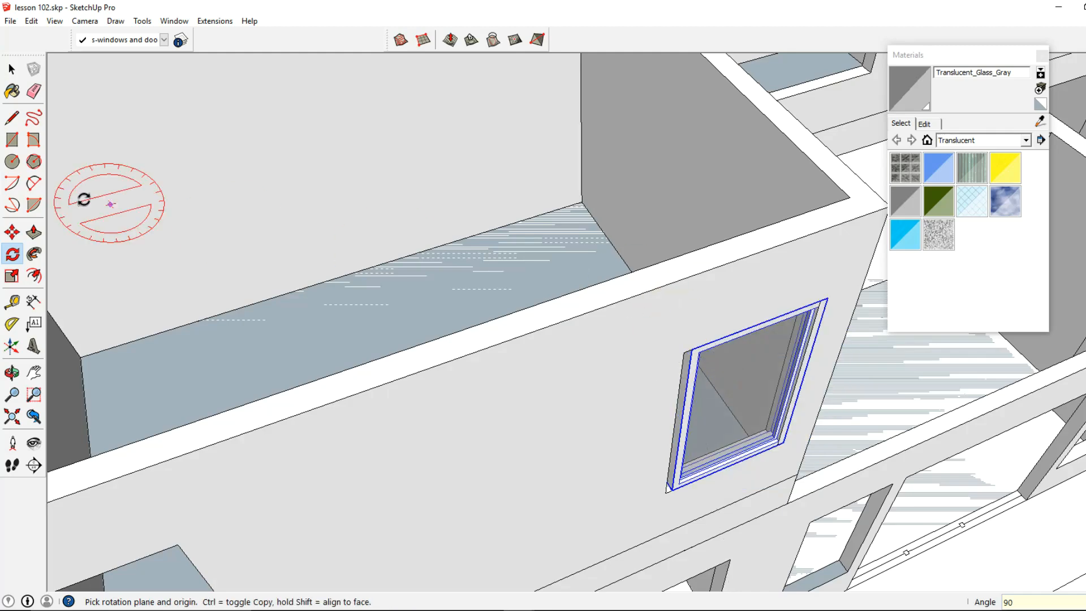
# Step: Align the rotated window with the opening's near lower corner and move it 2" inward
pyautogui.click(20, 232)
pyautogui.moveTo(438, 368); pyautogui.dragTo(390, 347, button='middle')
pyautogui.scroll(4, 588, 469)
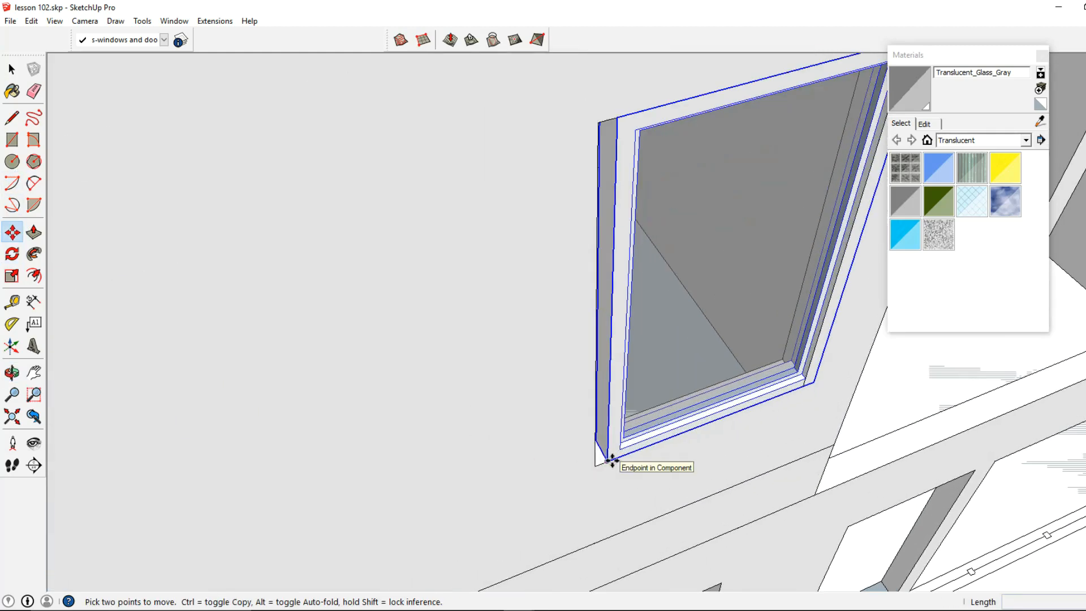
pyautogui.click(608, 461)
pyautogui.click(595, 466)
pyautogui.click(716, 412)
# Step: Copy the recessed window to the near lower corner of the other upper opening in the same wall
pyautogui.press('ctrl')
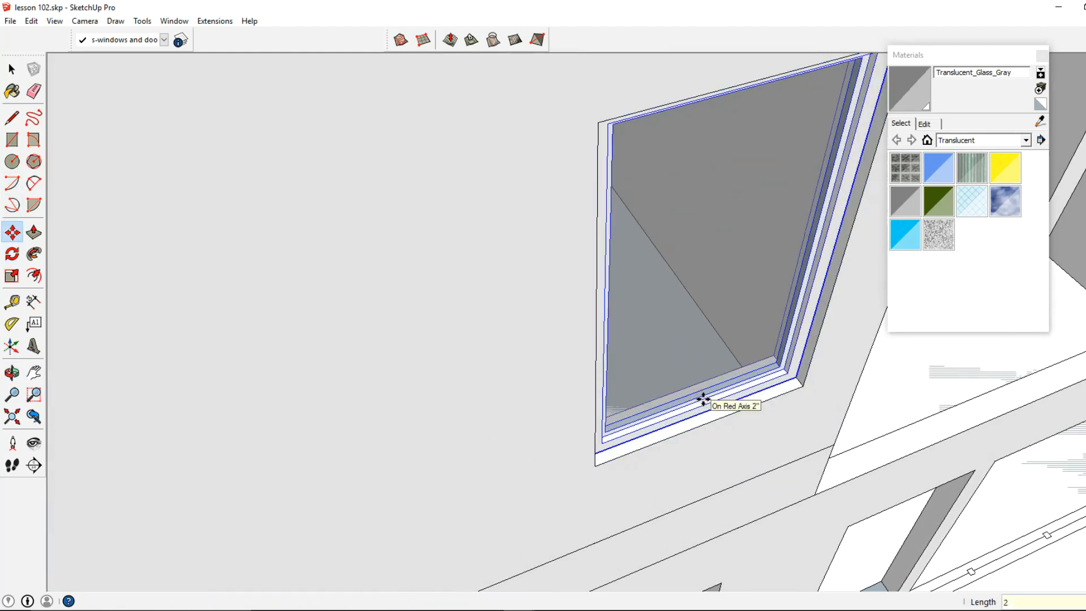
pyautogui.click(595, 465)
pyautogui.scroll(-4, 584, 456)
pyautogui.keyDown('shift'); pyautogui.moveTo(405, 423); pyautogui.dragTo(649, 236, button='middle'); pyautogui.keyUp('shift')
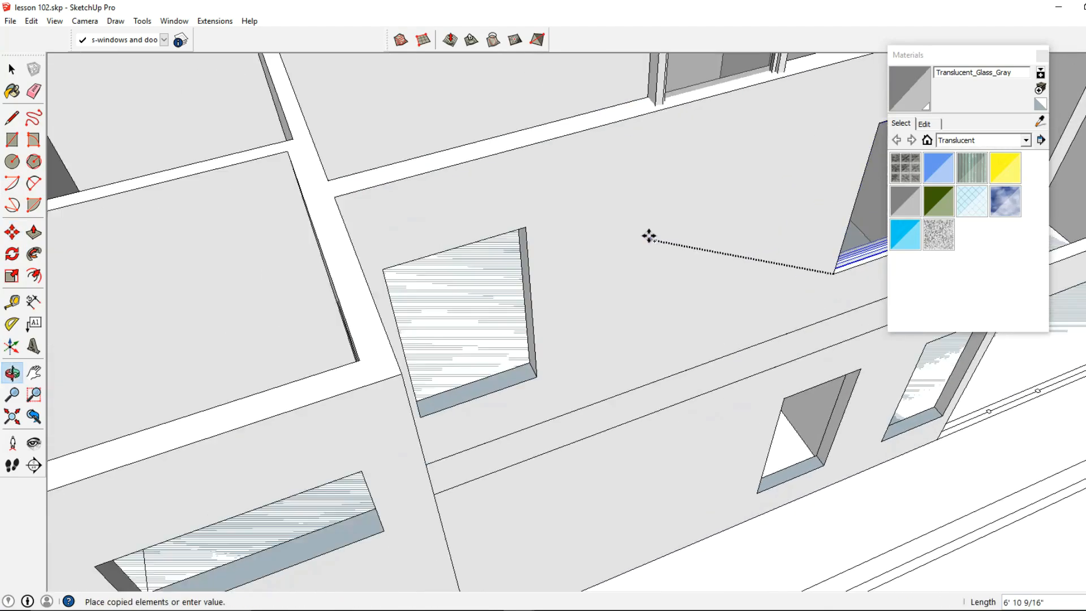
pyautogui.click(424, 417)
# Step: Copy the window around the corner to the near lower corner of the wide opening in the set-back upper wall
pyautogui.moveTo(424, 417); pyautogui.dragTo(502, 172, button='middle')
pyautogui.click(463, 133)
pyautogui.scroll(-2, 466, 315)
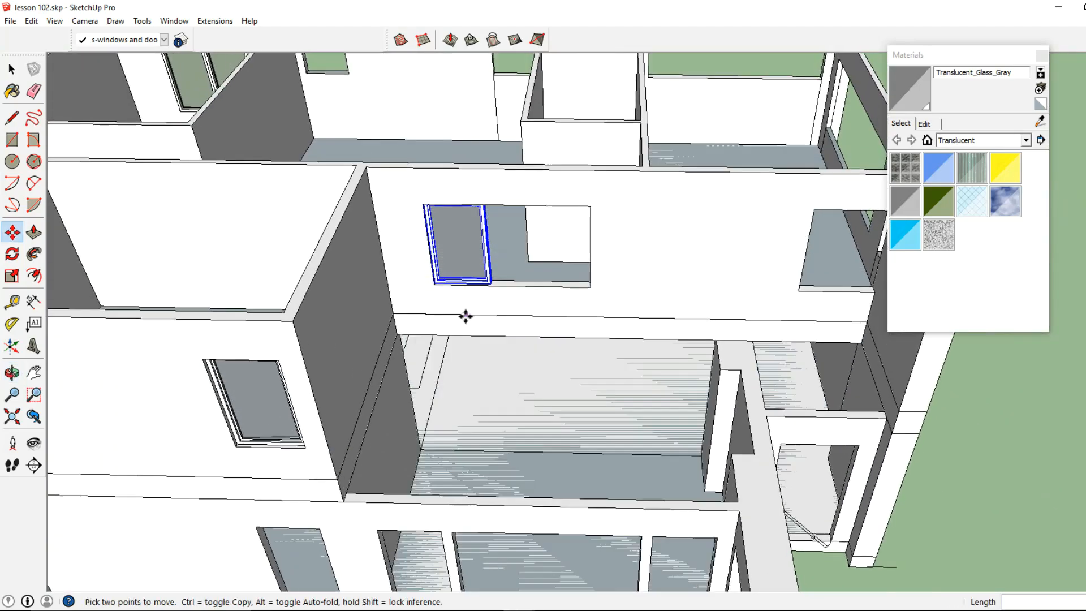
# Step: Copy the window twice more, edge to edge, so three panels run side by side across the wide opening
pyautogui.scroll(10, 424, 291)
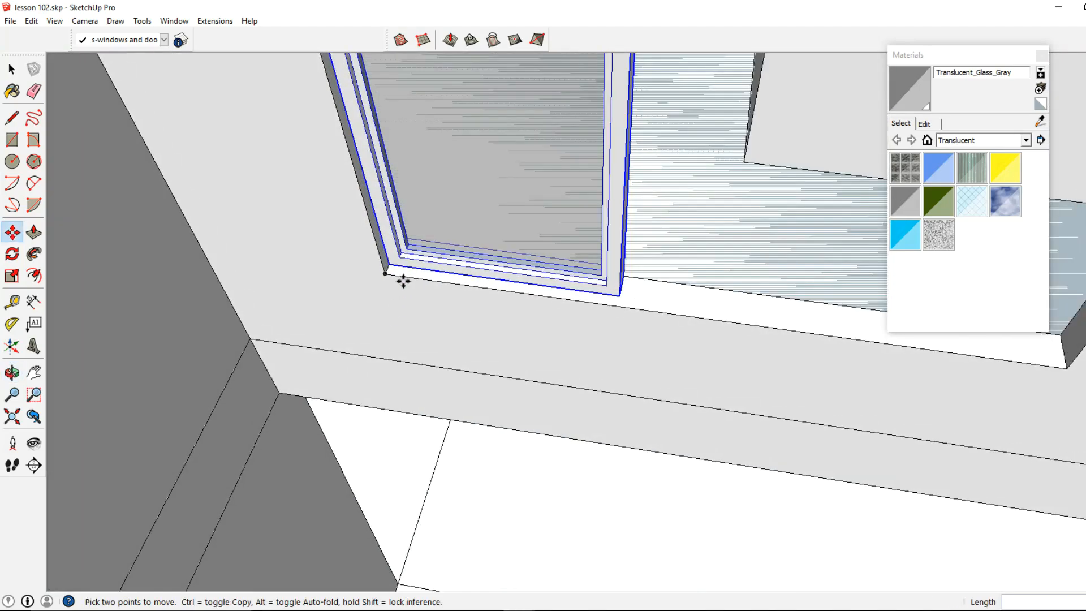
pyautogui.click(402, 280)
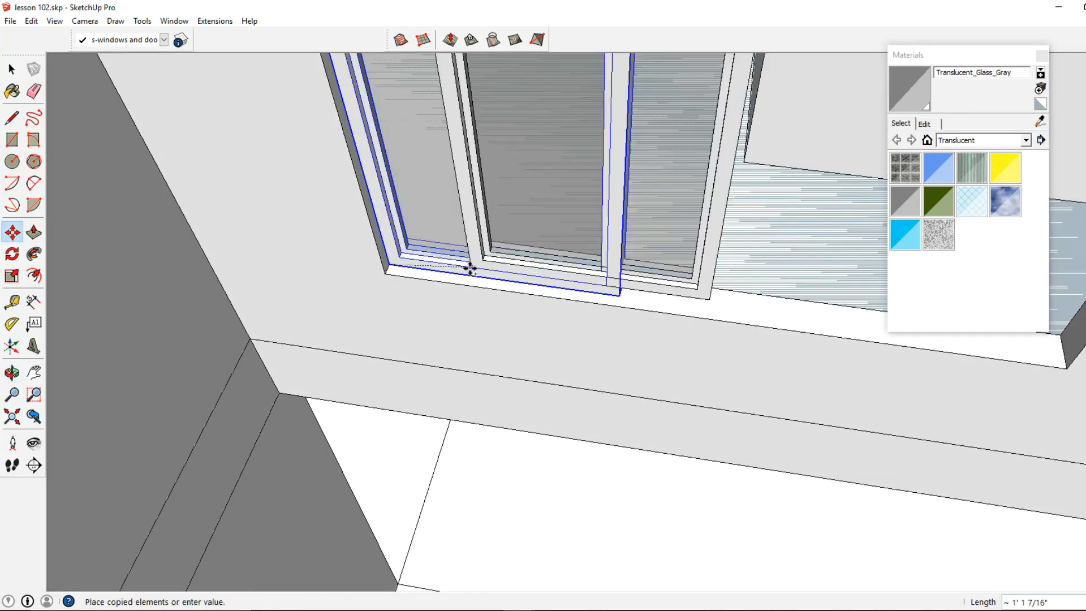
pyautogui.click(622, 296)
pyautogui.keyDown('shift'); pyautogui.moveTo(696, 307); pyautogui.dragTo(410, 293, button='middle'); pyautogui.keyUp('shift')
pyautogui.click(337, 282)
pyautogui.press('ctrl')
pyautogui.click(577, 314)
pyautogui.scroll(-3, 605, 322)
pyautogui.scroll(-2, 609, 323)
pyautogui.moveTo(609, 323); pyautogui.dragTo(600, 303, button='middle')
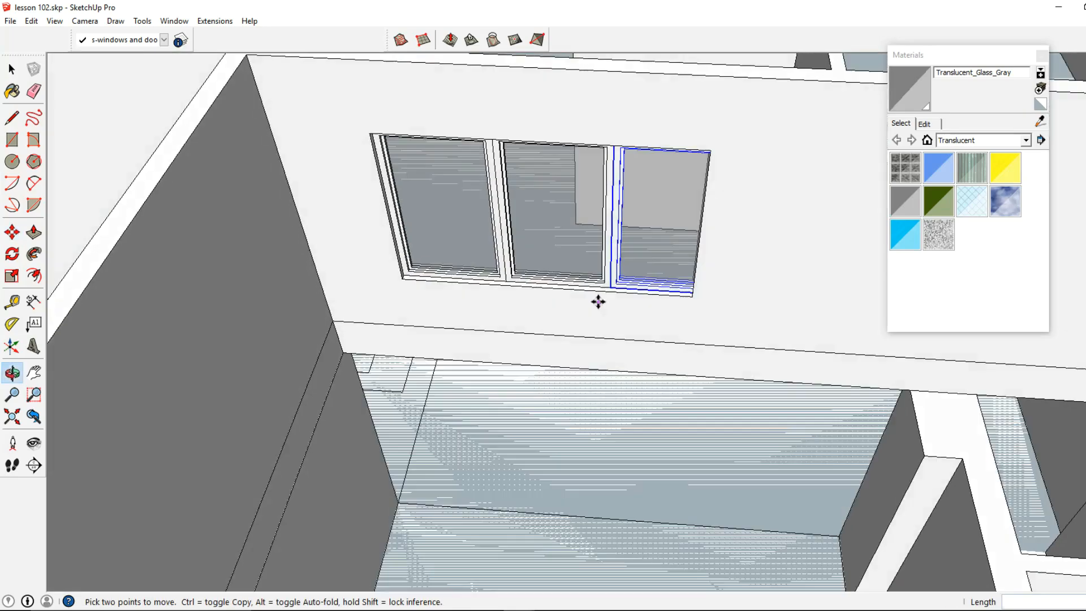
# Step: Select the three window panels and scale them together in width to end at the far lower corner of the wide opening
pyautogui.click(16, 71)
pyautogui.moveTo(535, 243); pyautogui.dragTo(672, 251, button='middle')
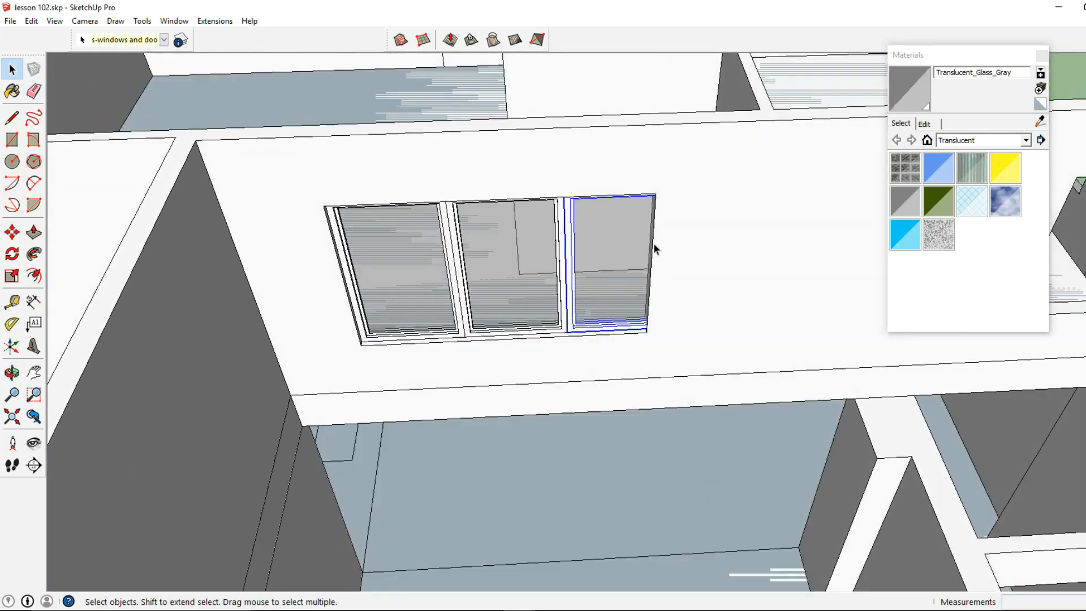
pyautogui.keyDown('shift'); pyautogui.click(499, 289); pyautogui.keyUp('shift')
pyautogui.keyDown('shift'); pyautogui.click(423, 298); pyautogui.keyUp('shift')
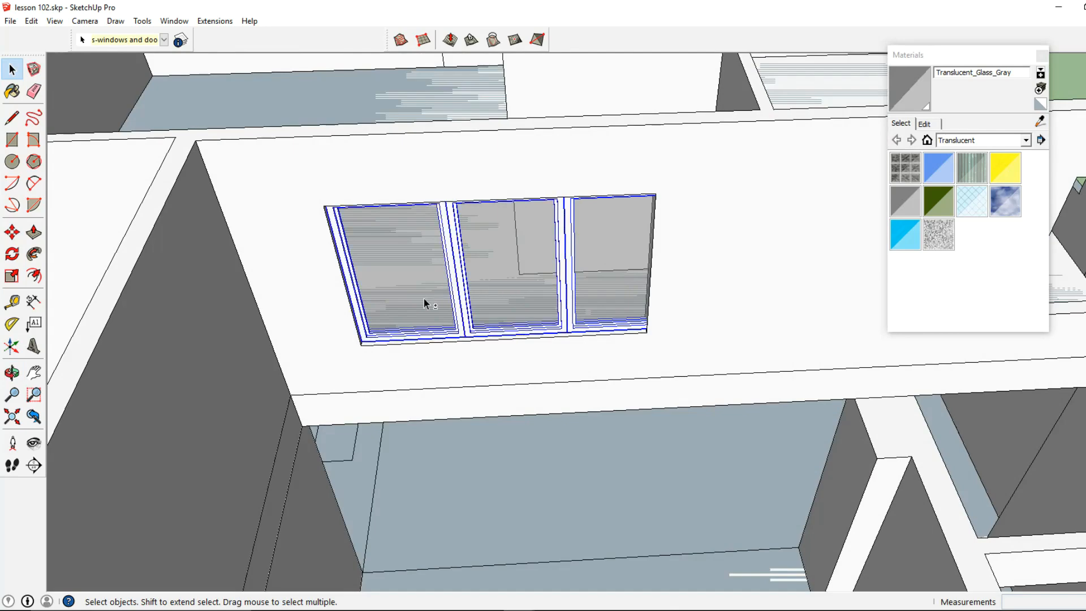
pyautogui.click(13, 275)
pyautogui.moveTo(362, 373); pyautogui.dragTo(752, 279, button='middle')
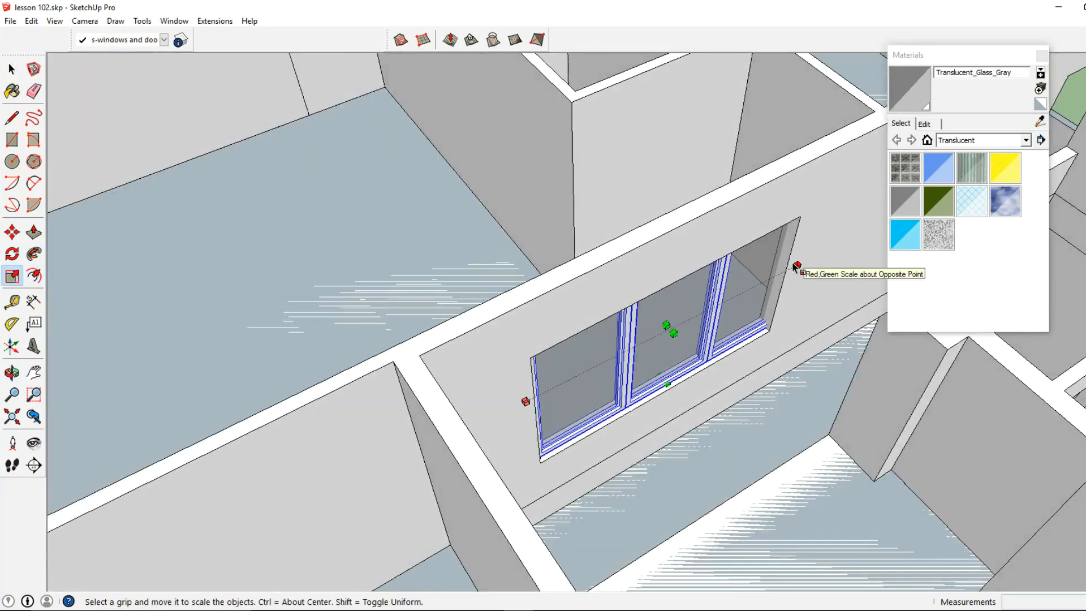
pyautogui.moveTo(793, 261); pyautogui.dragTo(769, 326)
pyautogui.scroll(3, 759, 350)
pyautogui.scroll(4, 772, 324)
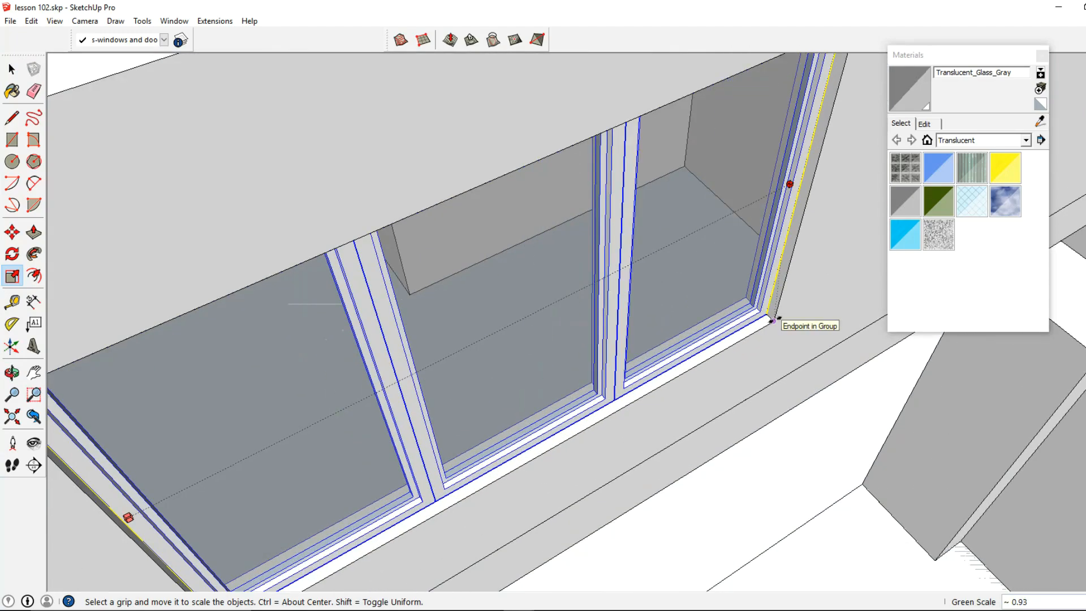
pyautogui.click(775, 321)
pyautogui.scroll(-4, 777, 323)
pyautogui.moveTo(777, 323); pyautogui.dragTo(632, 280, button='middle')
pyautogui.scroll(-3, 628, 277)
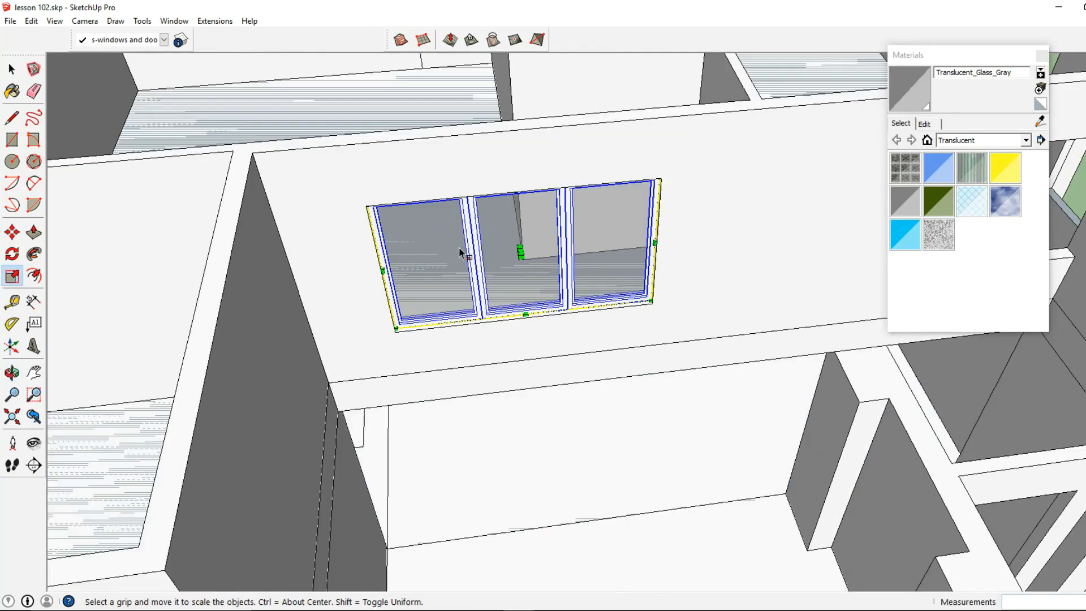
pyautogui.moveTo(502, 257); pyautogui.dragTo(382, 220, button='middle')
pyautogui.click(12, 71)
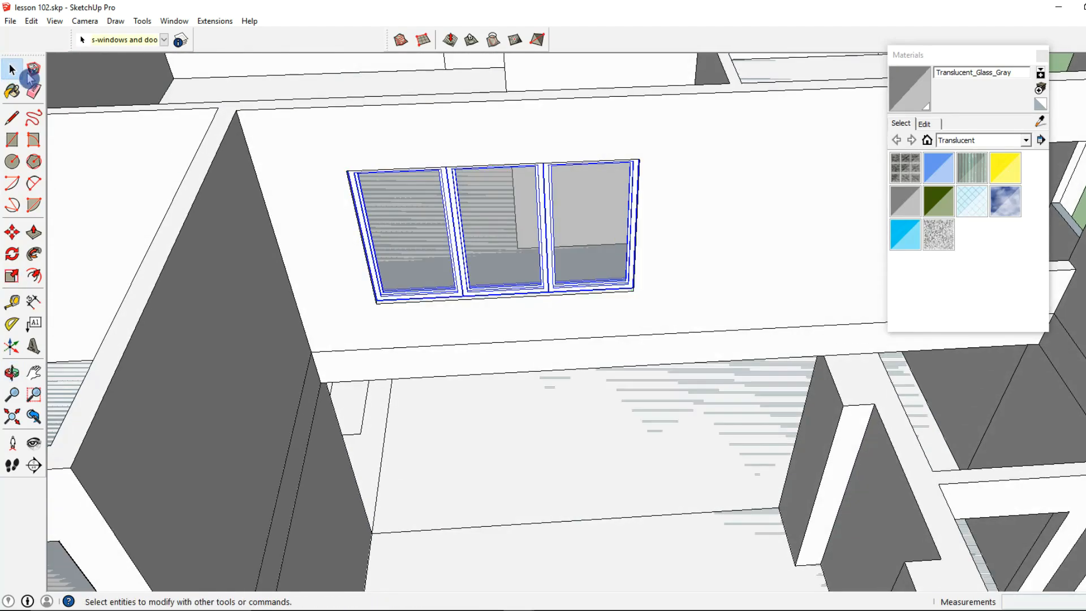
pyautogui.scroll(-4, 518, 335)
pyautogui.moveTo(518, 334)
pyautogui.mouseDown(button='middle')
pyautogui.moveTo(450, 240)
pyautogui.moveTo(497, 284)
pyautogui.moveTo(542, 261)
pyautogui.mouseUp(button='middle')
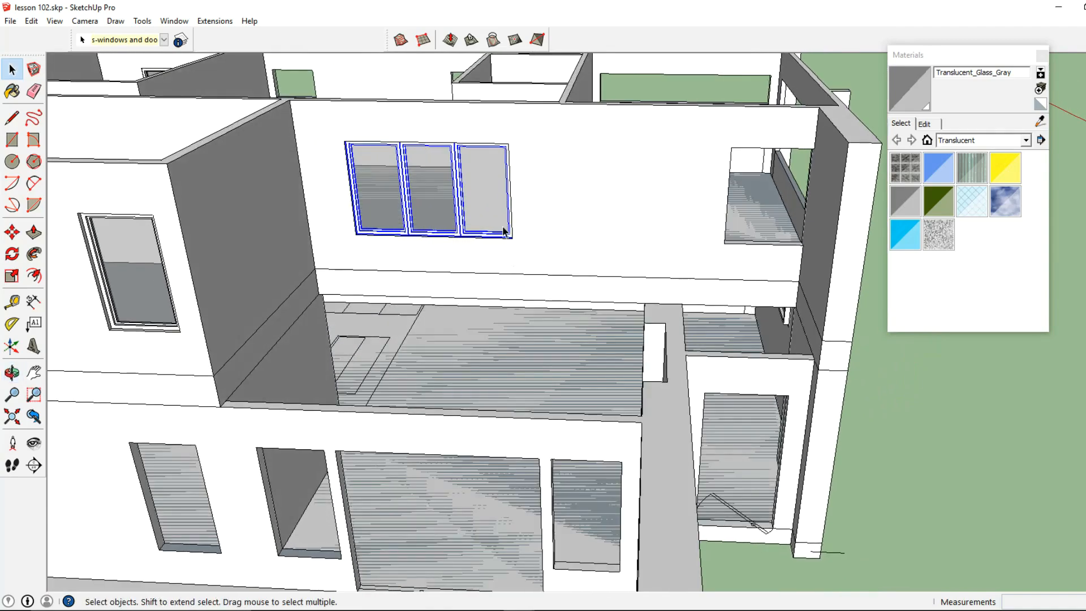
# Step: Copy the right panel of the three-panel window into the upper-floor opening near the building's corner
pyautogui.click(475, 191)
pyautogui.click(12, 232)
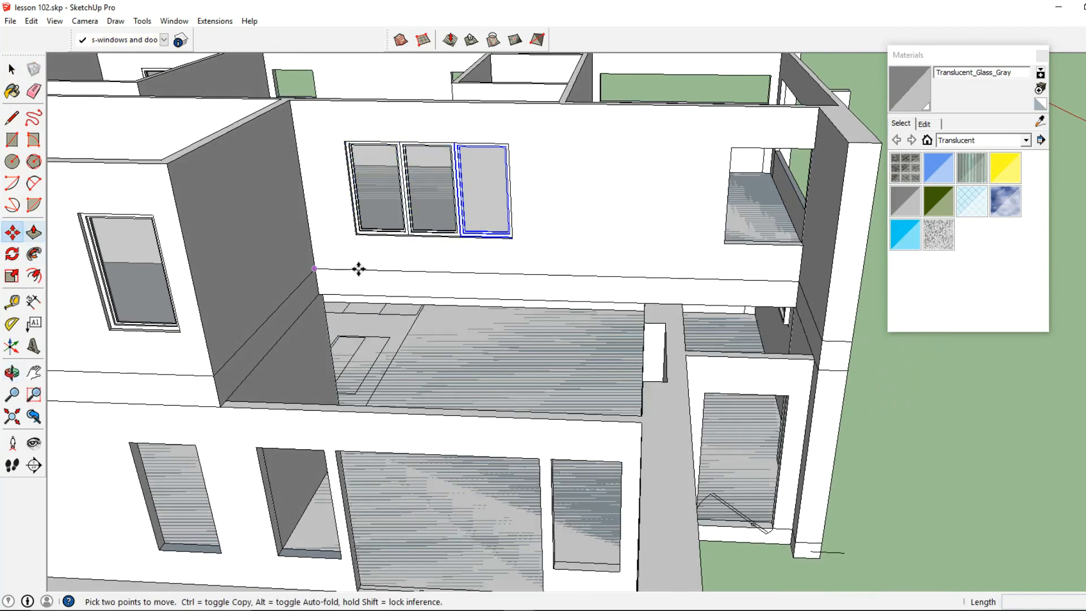
pyautogui.scroll(4, 567, 313)
pyautogui.press('ctrl')
pyautogui.click(538, 306)
pyautogui.moveTo(681, 319); pyautogui.dragTo(512, 346, button='middle')
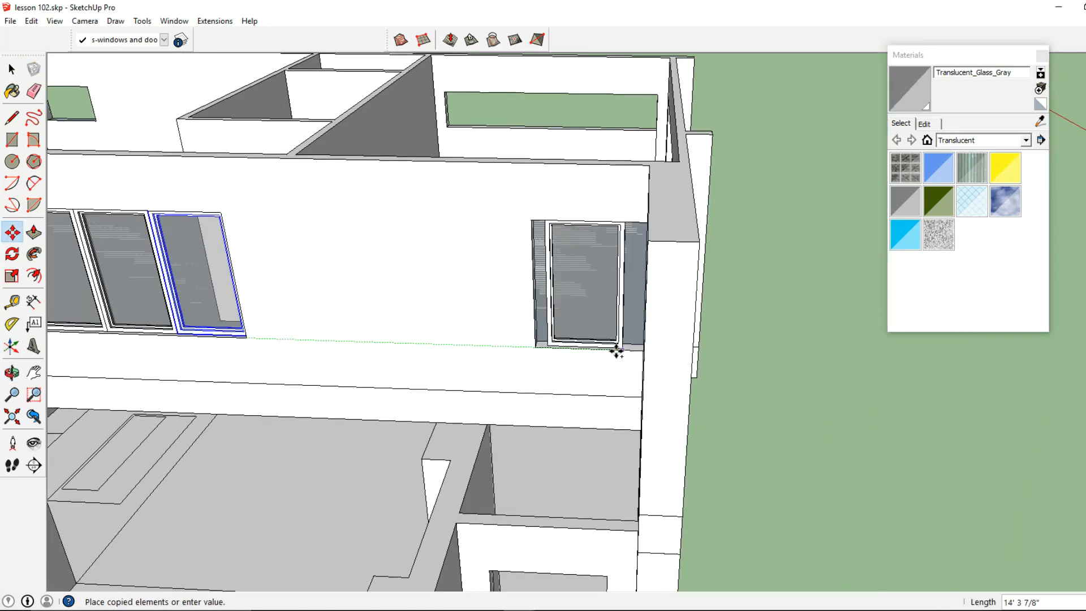
pyautogui.moveTo(616, 349); pyautogui.dragTo(671, 360, button='middle')
pyautogui.click(701, 356)
pyautogui.click(12, 69)
pyautogui.moveTo(588, 249); pyautogui.dragTo(661, 290, button='middle')
pyautogui.doubleClick(660, 290)
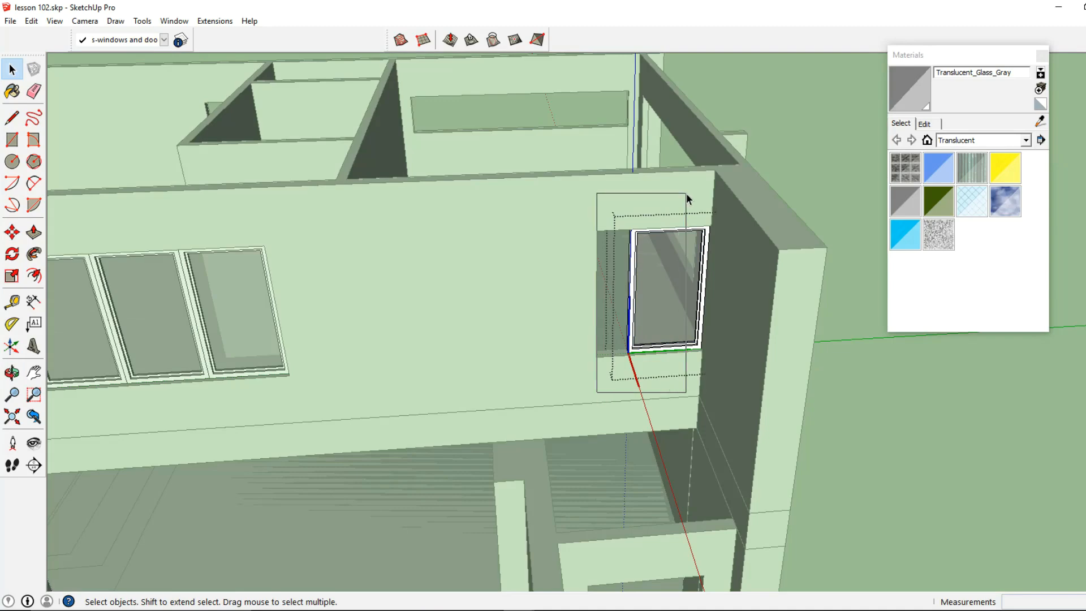
pyautogui.click(12, 232)
pyautogui.moveTo(529, 357); pyautogui.dragTo(473, 402, button='middle')
pyautogui.scroll(3, 521, 400)
pyautogui.scroll(-3, 521, 400)
pyautogui.moveTo(198, 325); pyautogui.dragTo(534, 338, button='middle')
pyautogui.click(12, 69)
pyautogui.scroll(-5, 279, 291)
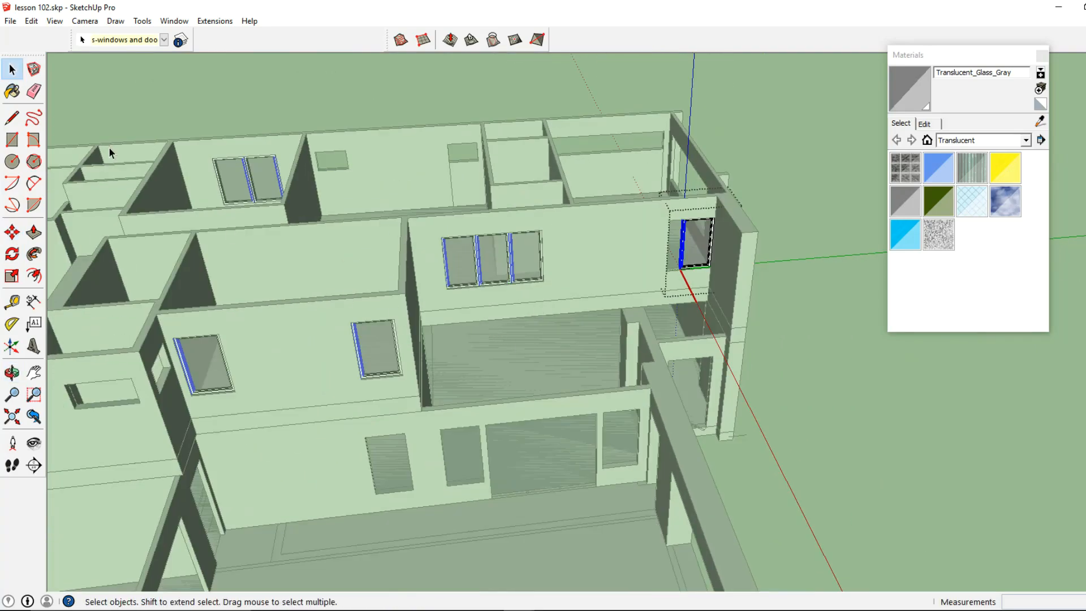
pyautogui.scroll(3, 605, 246)
pyautogui.click(605, 246)
# Step: Make the window panel in the corner opening a unique component
pyautogui.rightClick(739, 244)
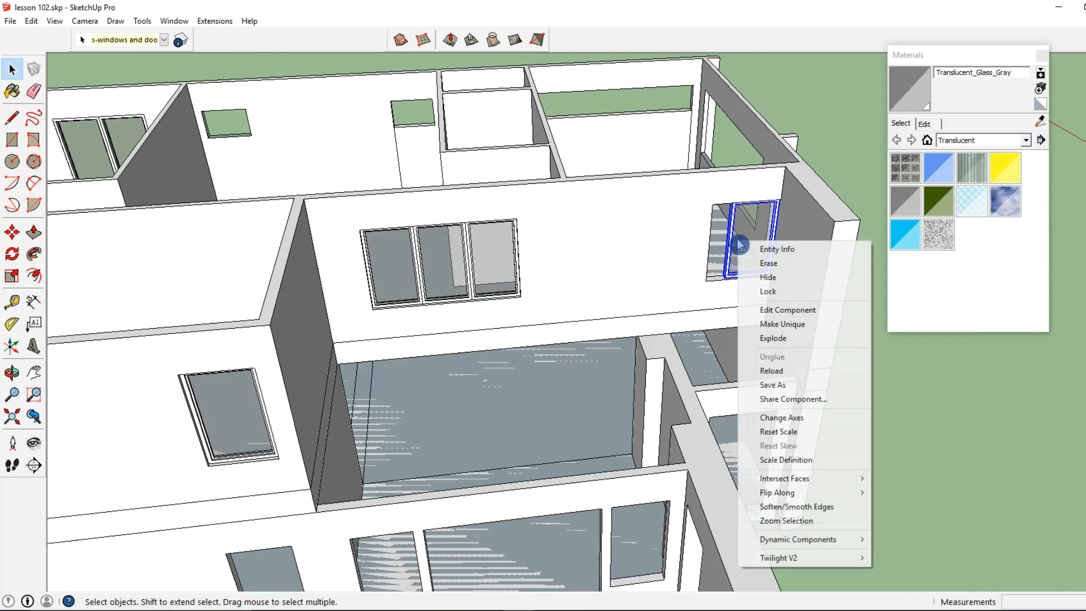
pyautogui.click(783, 324)
pyautogui.scroll(3, 620, 263)
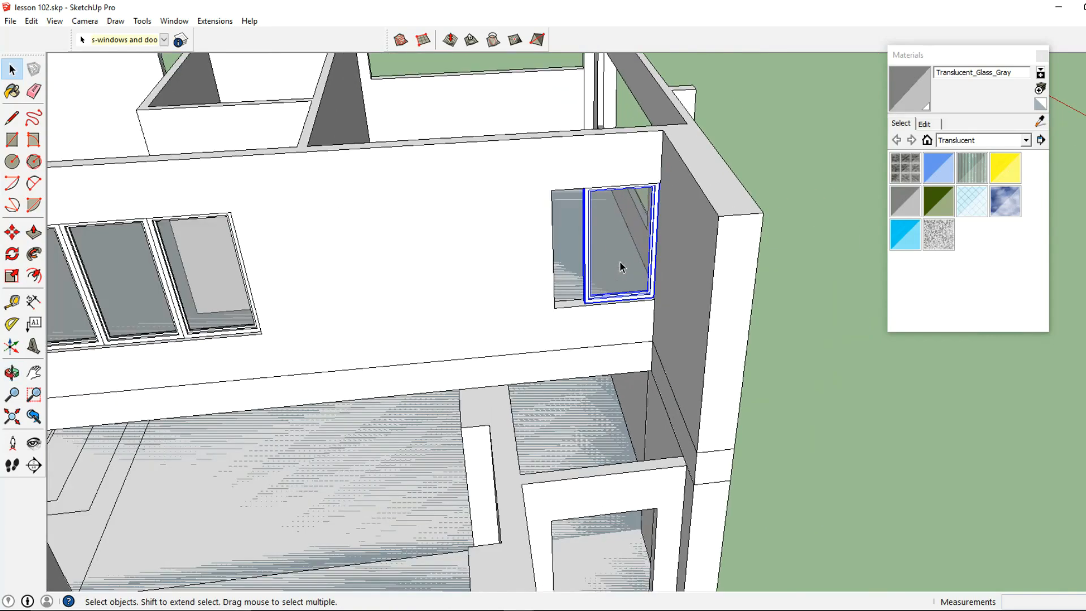
# Step: Widen the corner window by moving its left frame side about 1' 1 3/16" to the opening's edge
pyautogui.doubleClick(620, 263)
pyautogui.click(585, 249)
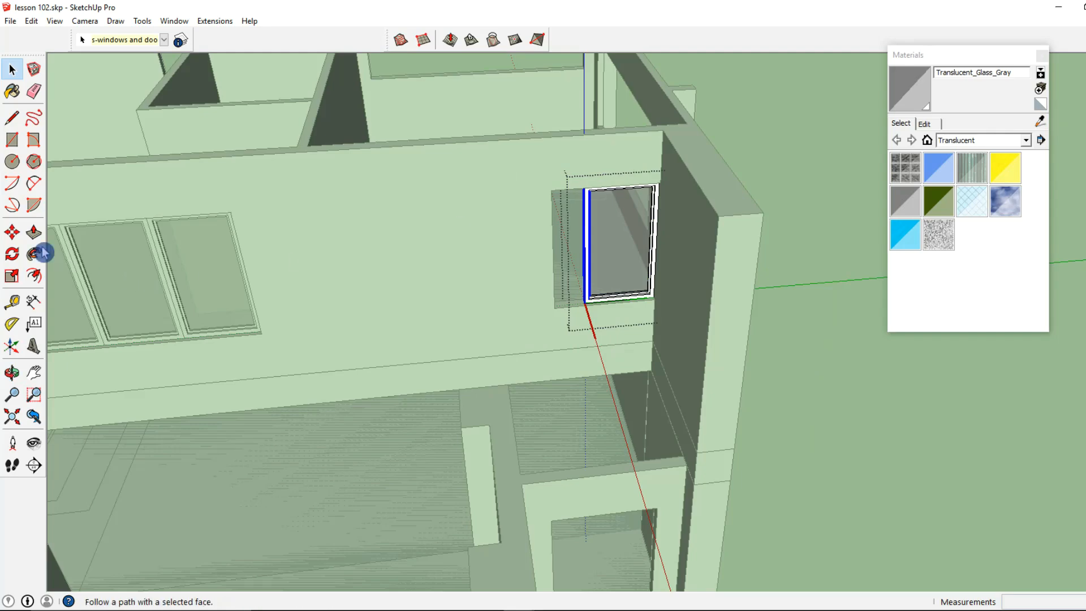
pyautogui.click(14, 233)
pyautogui.moveTo(436, 317); pyautogui.dragTo(388, 369, button='middle')
pyautogui.scroll(4, 552, 363)
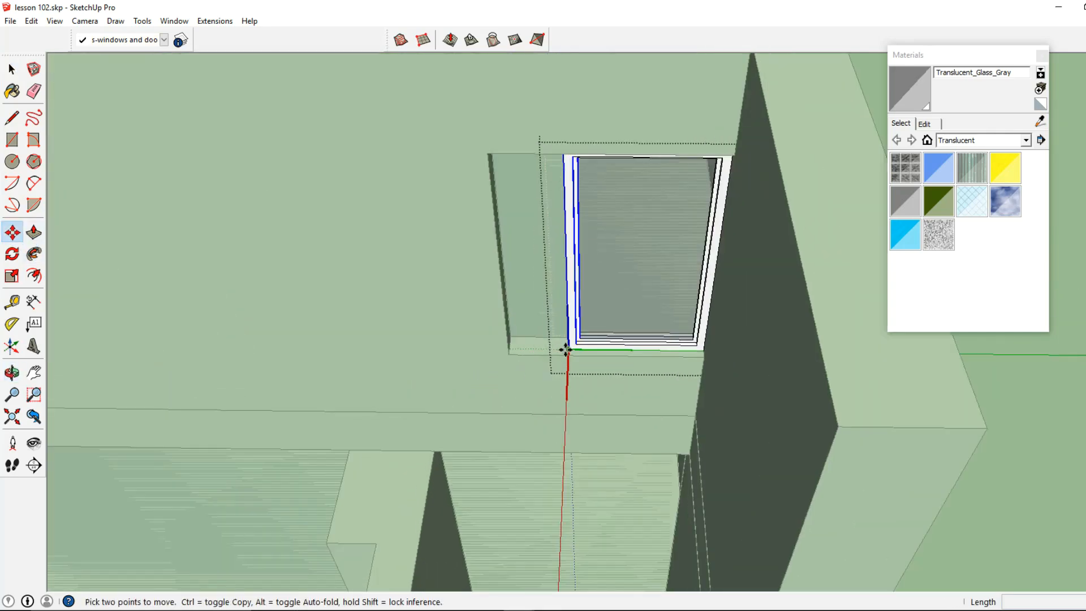
pyautogui.moveTo(567, 349); pyautogui.dragTo(501, 373, button='middle')
pyautogui.click(502, 376)
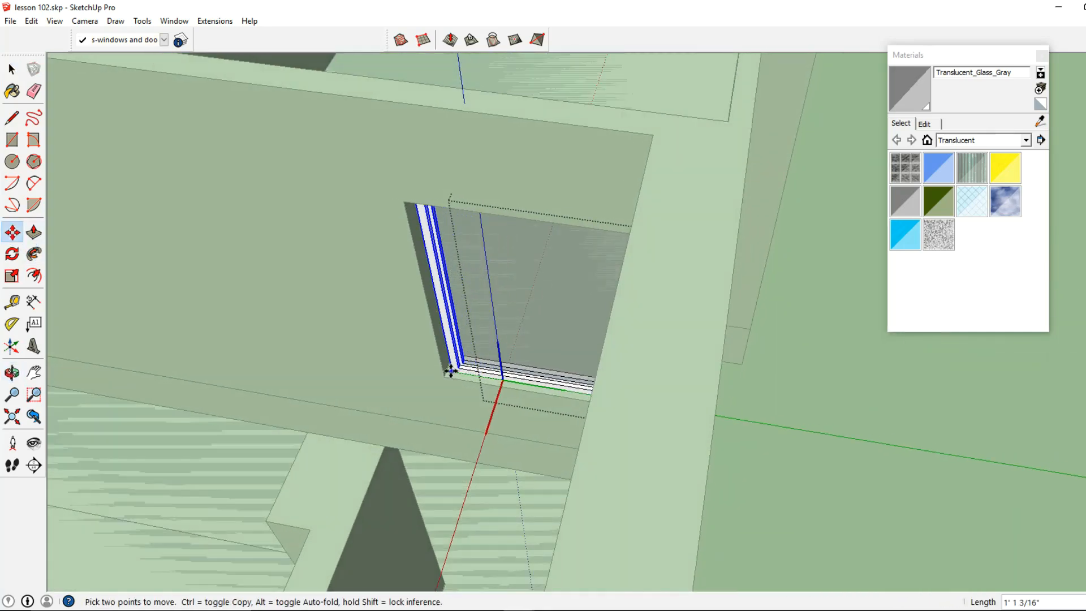
pyautogui.click(449, 370)
pyautogui.click(13, 71)
pyautogui.click(367, 295)
pyautogui.scroll(-6, 366, 296)
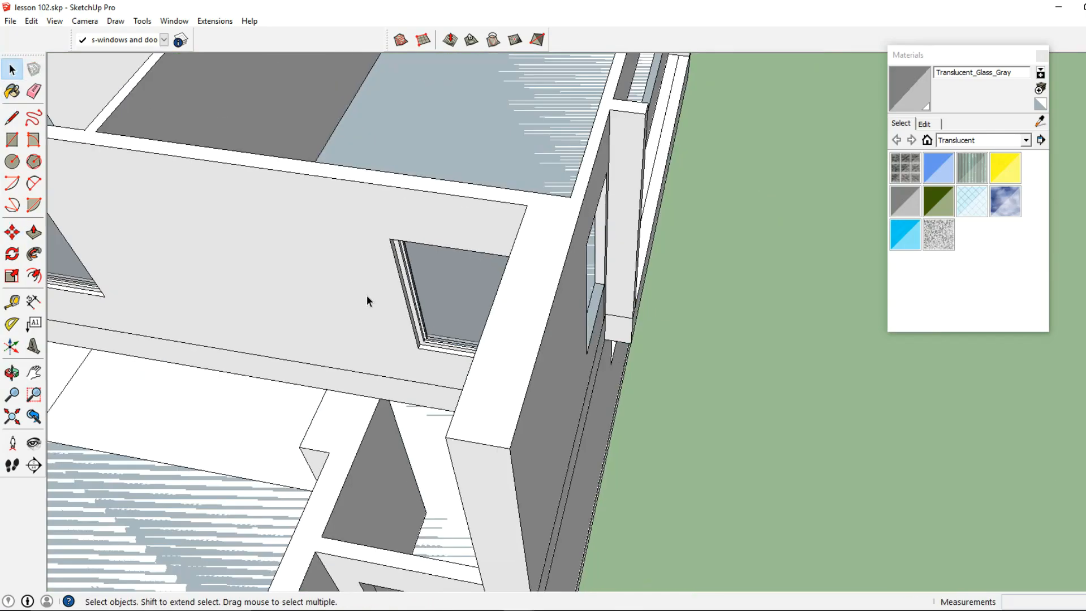
# Step: Copy the single upper-floor window above the garage into the near upper corner of the adjacent wide opening
pyautogui.moveTo(371, 389); pyautogui.dragTo(807, 213, button='middle')
pyautogui.scroll(-1, 432, 337)
pyautogui.moveTo(431, 338); pyautogui.dragTo(711, 281, button='middle')
pyautogui.moveTo(317, 340); pyautogui.dragTo(707, 317, button='middle')
pyautogui.moveTo(425, 272); pyautogui.dragTo(457, 330, button='middle')
pyautogui.scroll(2, 485, 257)
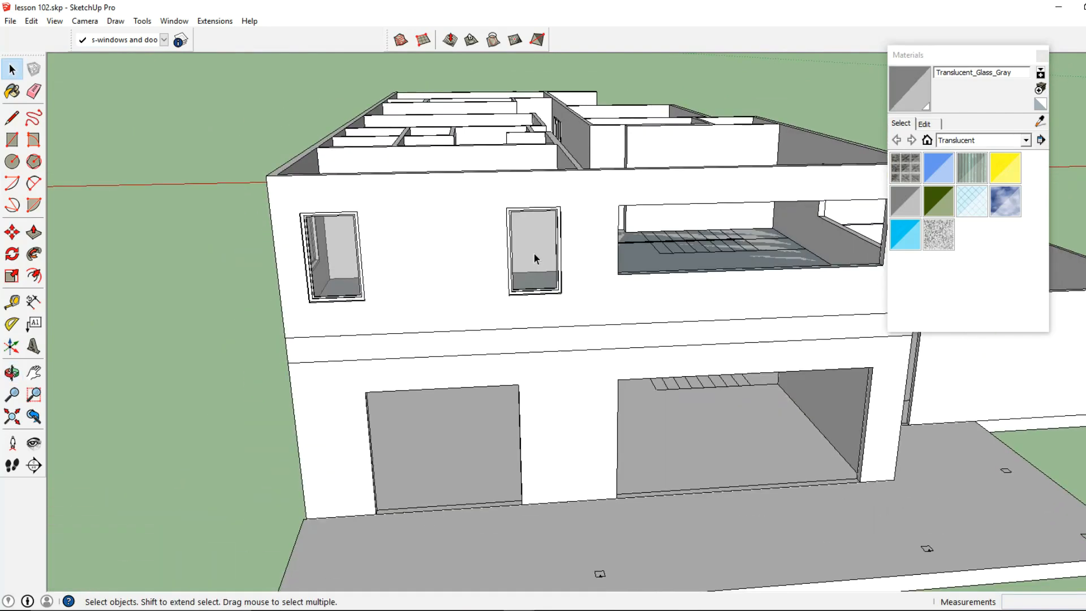
pyautogui.click(534, 252)
pyautogui.click(12, 232)
pyautogui.scroll(6, 529, 303)
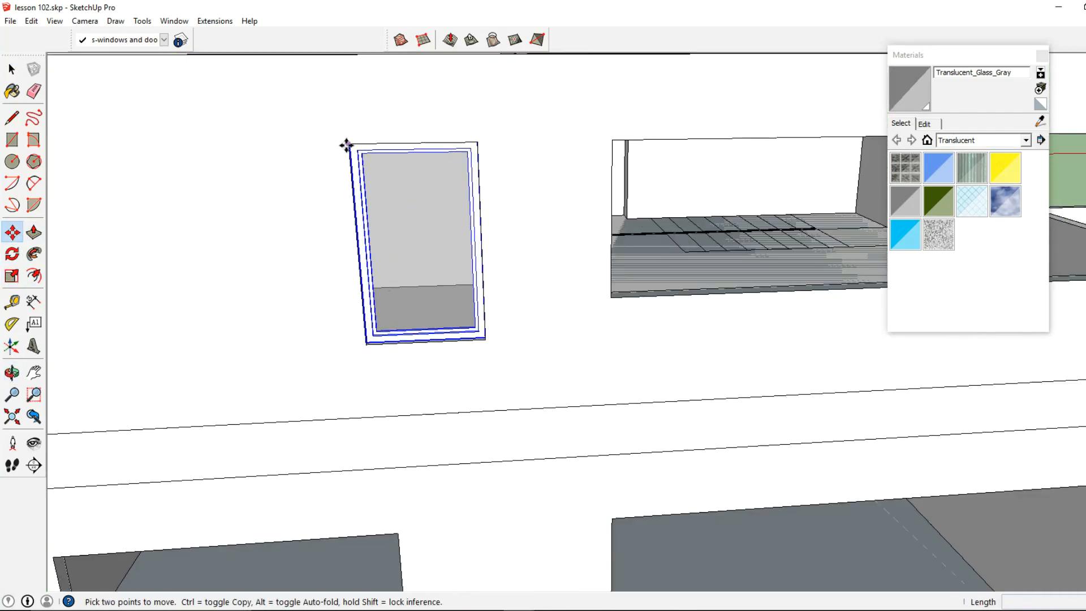
pyautogui.press('ctrl')
pyautogui.click(346, 146)
pyautogui.keyDown('shift'); pyautogui.moveTo(376, 162); pyautogui.dragTo(300, 213, button='middle'); pyautogui.keyUp('shift')
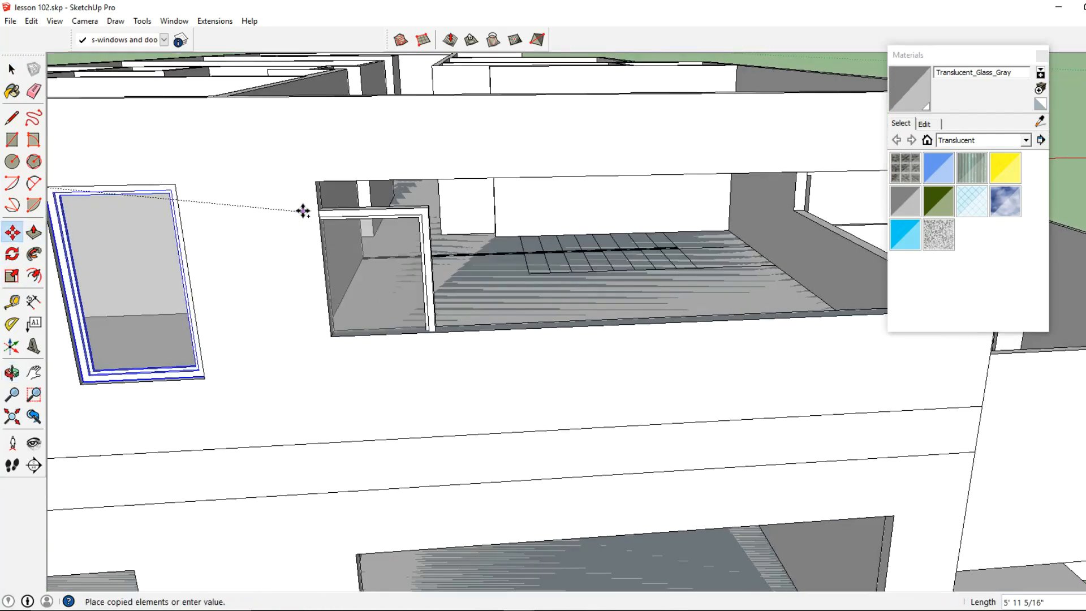
pyautogui.click(318, 182)
# Step: Make the window copy in the wide opening unique
pyautogui.press('space')
pyautogui.rightClick(376, 259)
pyautogui.click(433, 354)
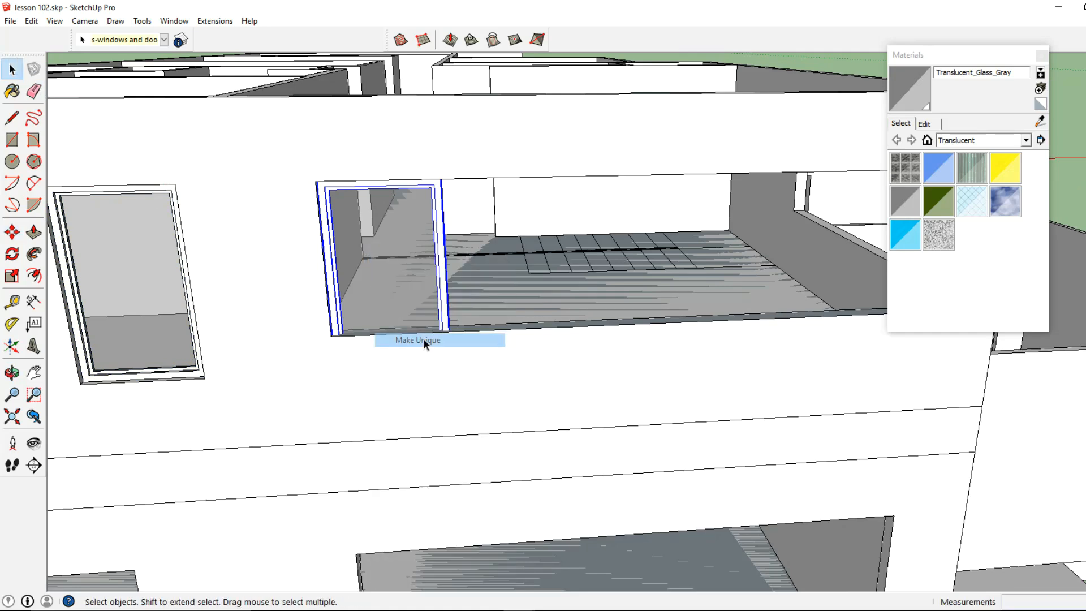
# Step: Shorten the unique window by moving its lower frame edges 12 inches to the wide opening's sill
pyautogui.click(18, 235)
pyautogui.click(258, 362)
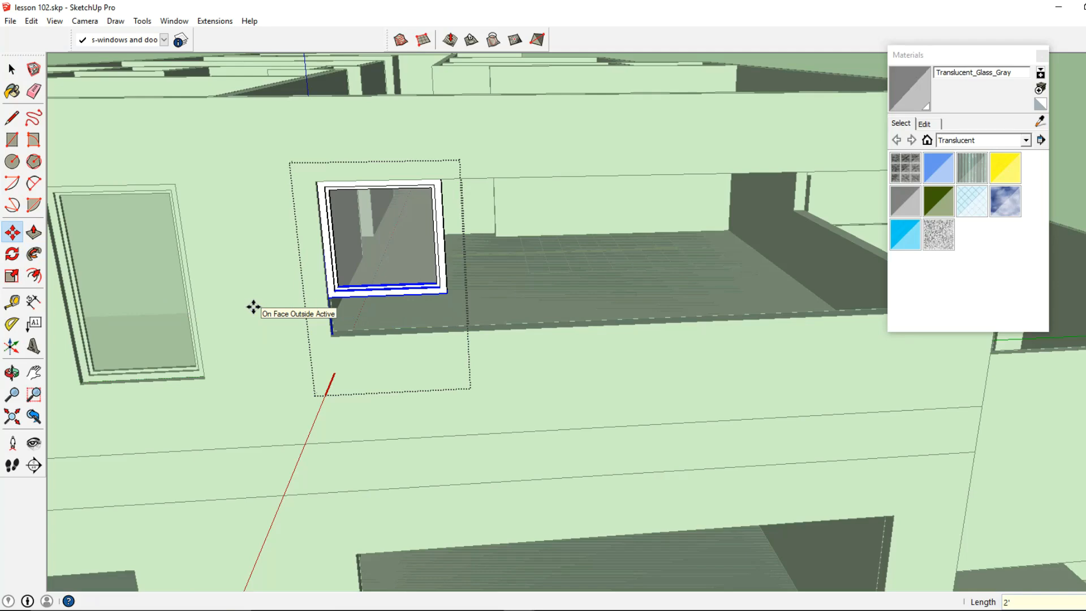
pyautogui.click(253, 307)
pyautogui.write("1'")
pyautogui.press('Return')
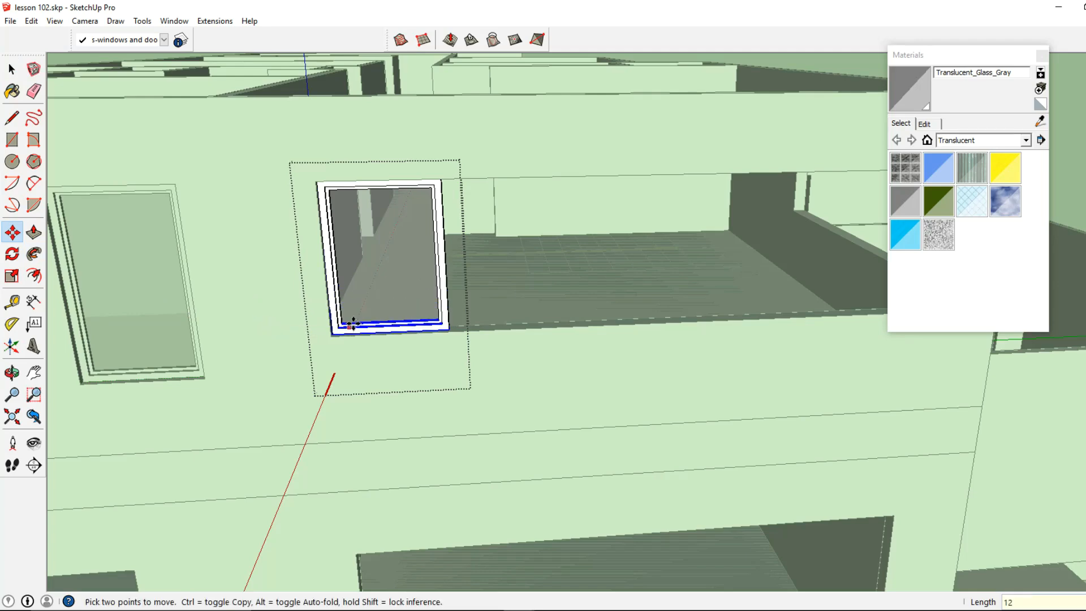
# Step: Measure the wide opening's width from the window's lower corner and check the window's size against it
pyautogui.click(15, 73)
pyautogui.moveTo(214, 175); pyautogui.dragTo(461, 312, button='middle')
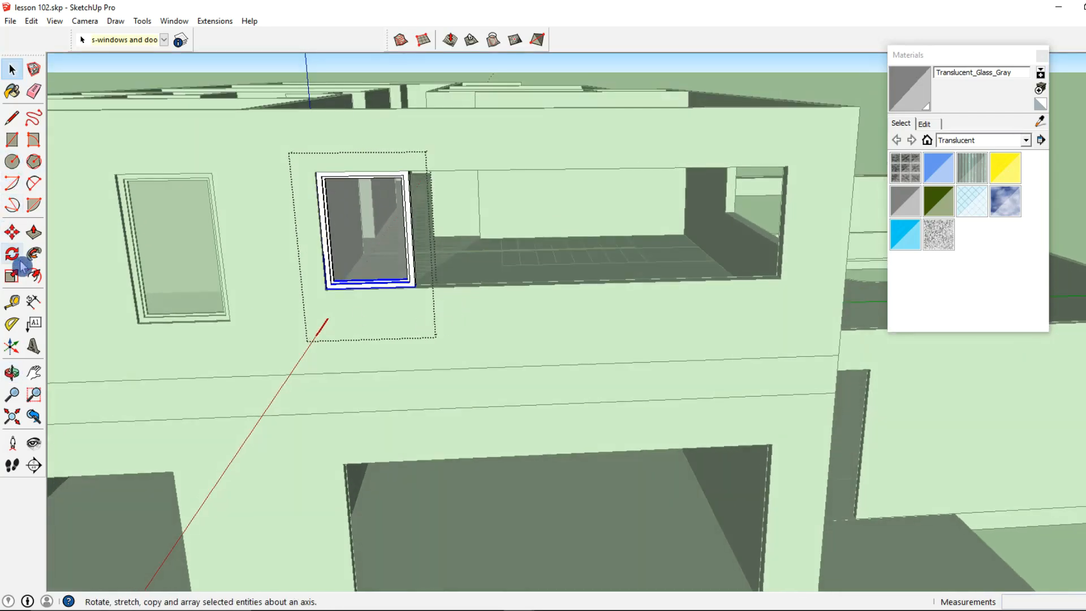
pyautogui.click(14, 306)
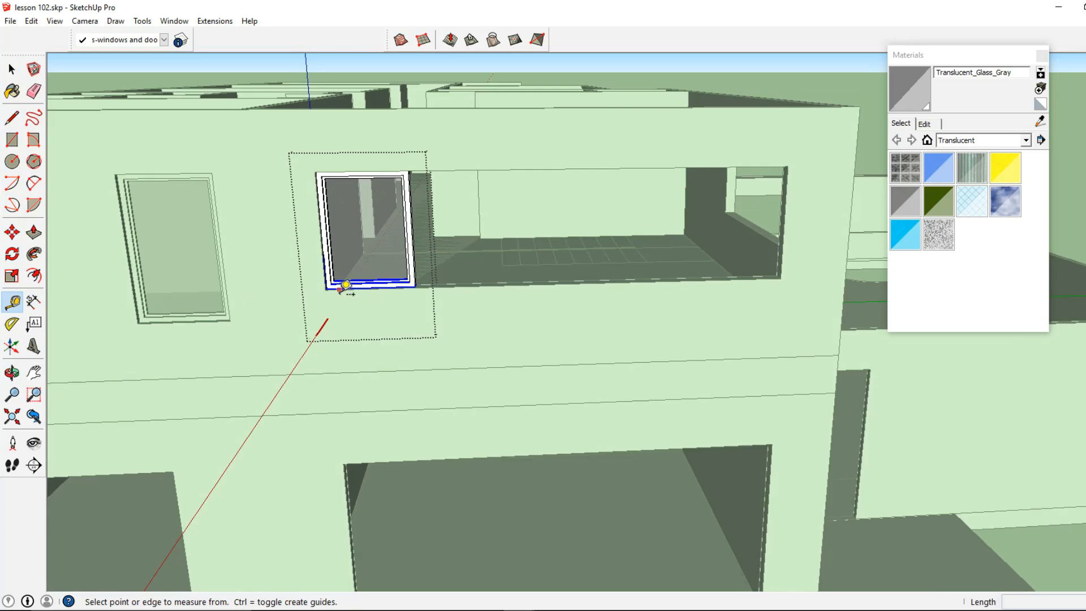
pyautogui.click(327, 289)
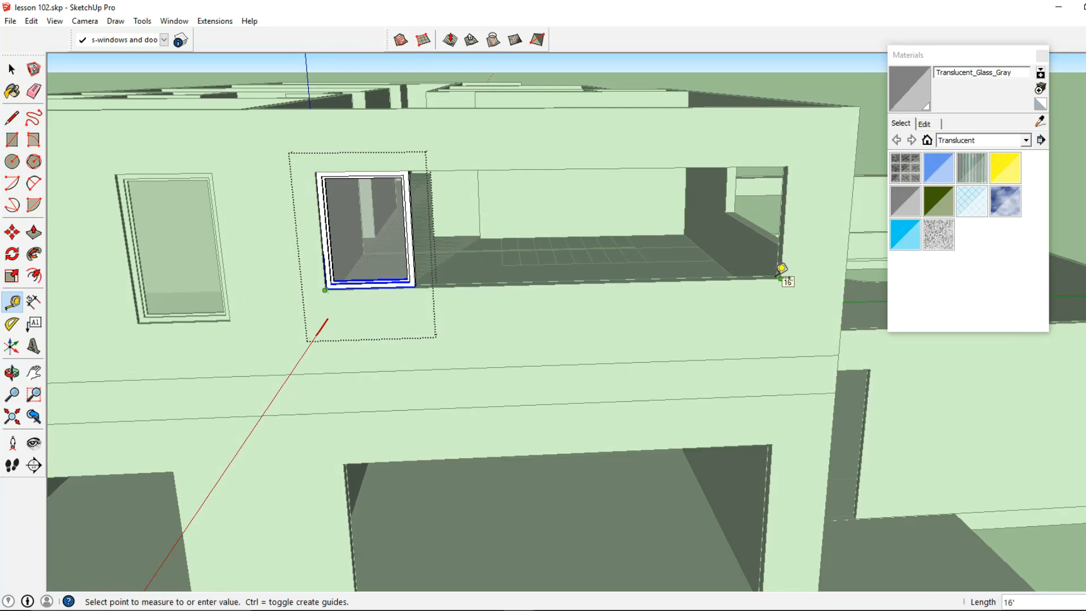
pyautogui.click(17, 72)
pyautogui.moveTo(396, 227); pyautogui.dragTo(422, 315, button='middle')
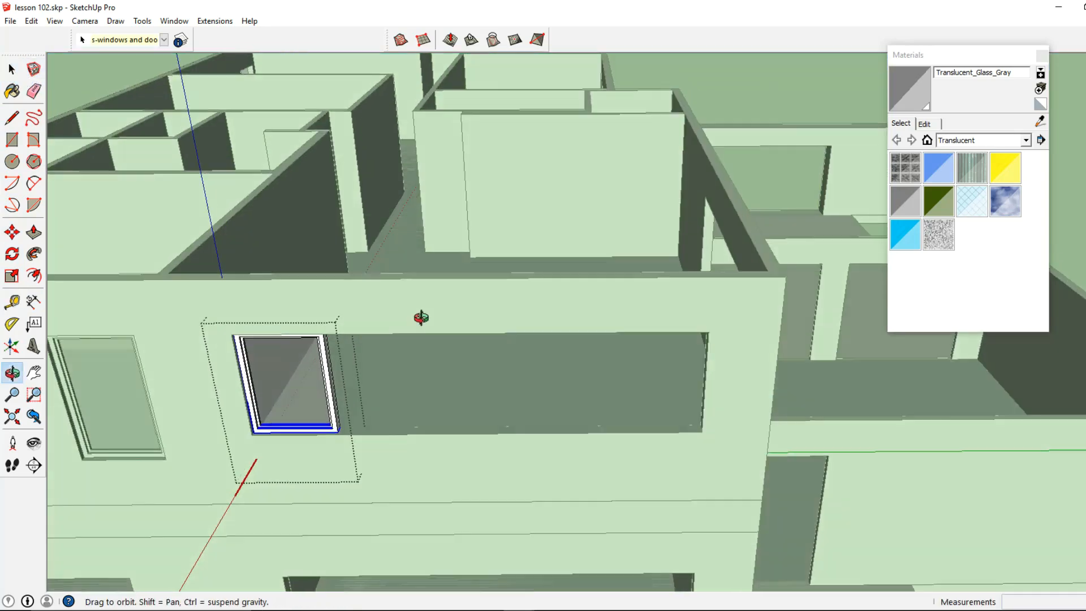
pyautogui.scroll(2, 373, 294)
pyautogui.keyDown('shift'); pyautogui.moveTo(296, 381); pyautogui.dragTo(350, 284, button='middle'); pyautogui.keyUp('shift')
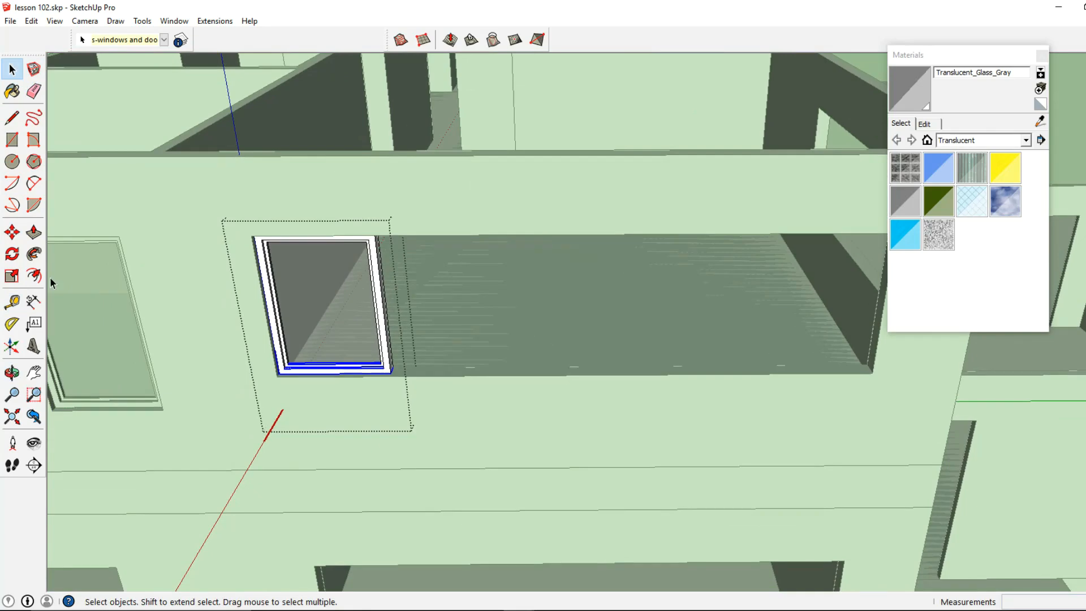
pyautogui.click(12, 303)
pyautogui.scroll(1, 294, 362)
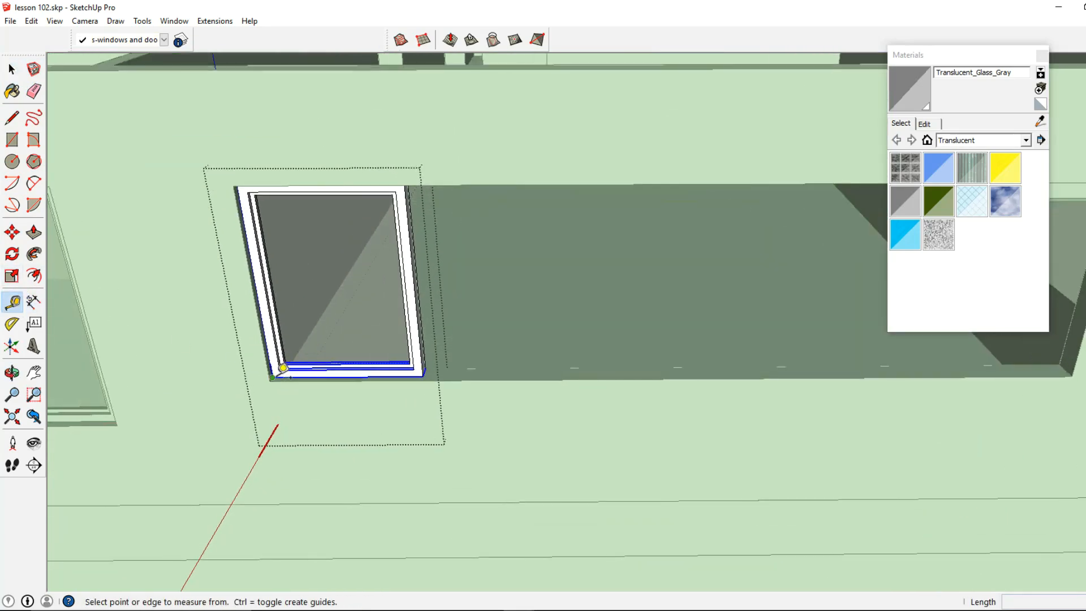
pyautogui.click(272, 378)
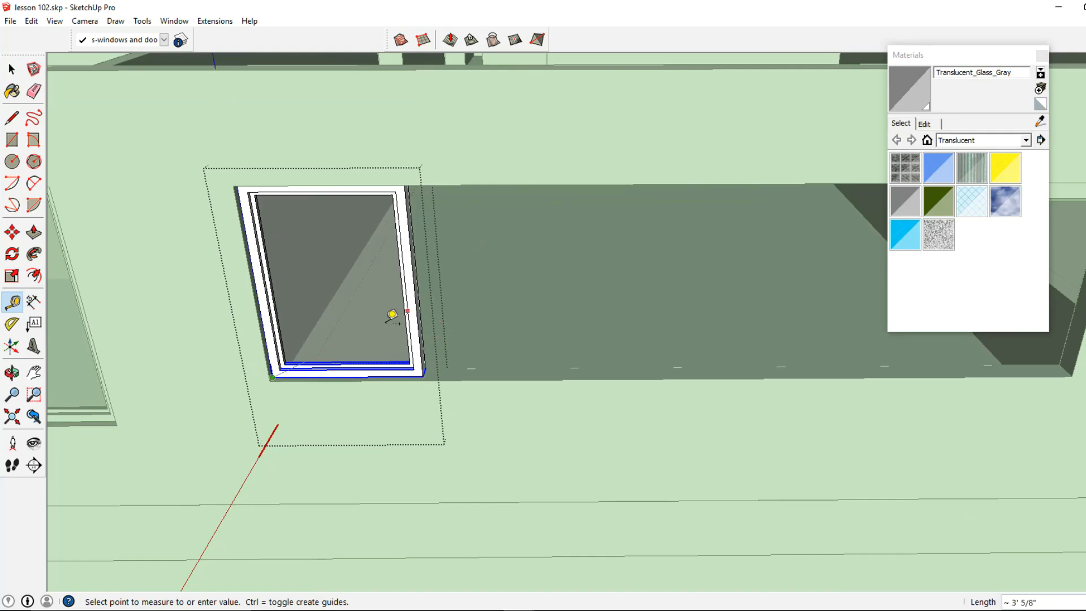
pyautogui.moveTo(244, 191); pyautogui.dragTo(231, 129, button='middle')
pyautogui.moveTo(257, 211); pyautogui.dragTo(264, 172, button='middle')
pyautogui.scroll(2, 272, 176)
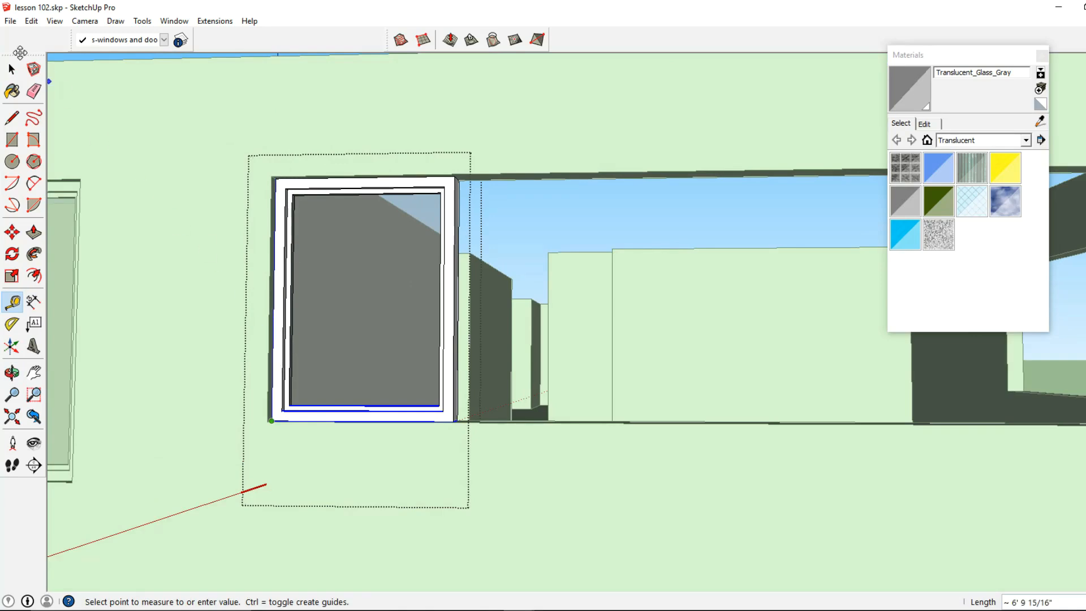
# Step: Widen the window by moving the right side of its frame outward 12 inches, and finish editing the component
pyautogui.click(14, 72)
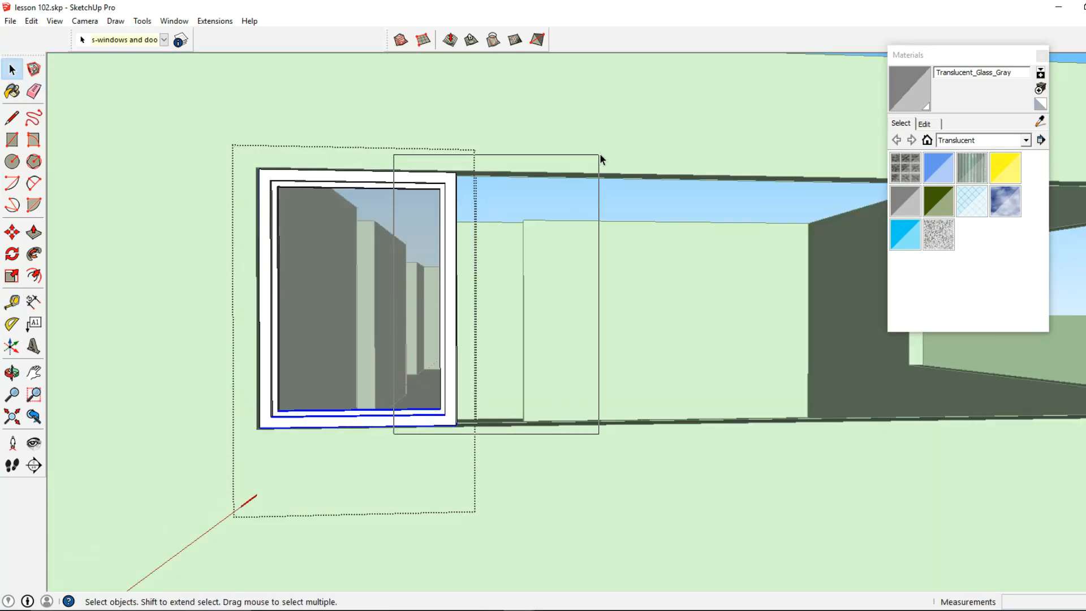
pyautogui.moveTo(601, 160); pyautogui.dragTo(601, 160)
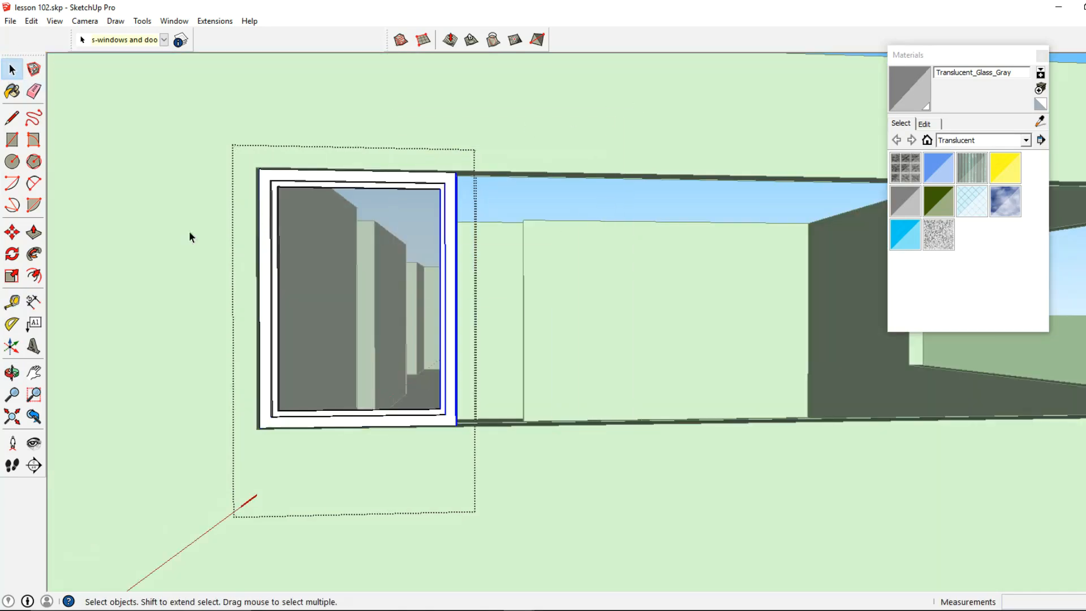
pyautogui.click(434, 140)
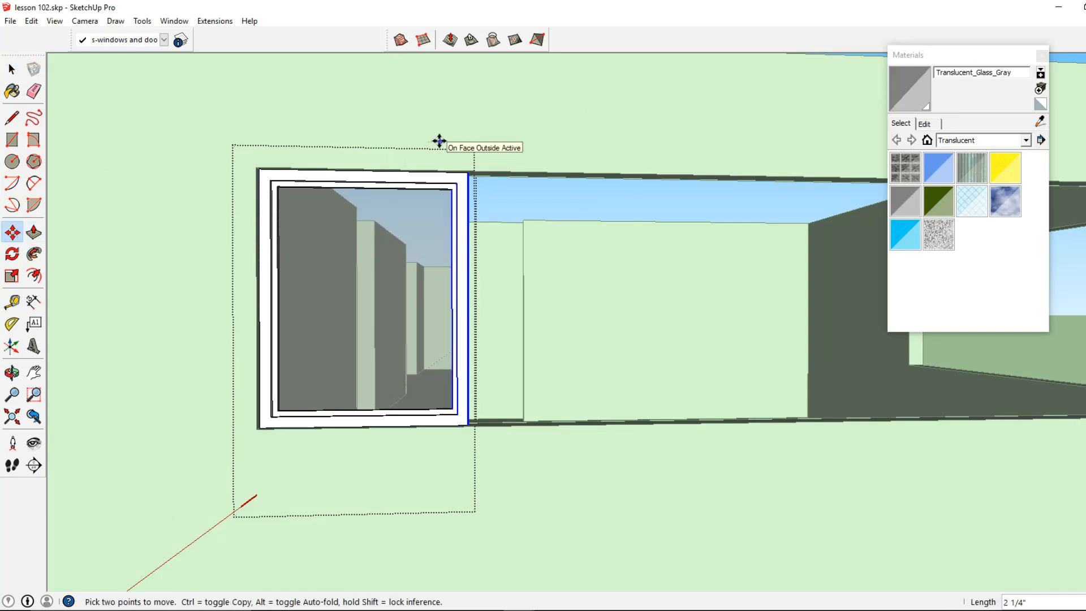
pyautogui.write('12')
pyautogui.press('Return')
pyautogui.click(12, 69)
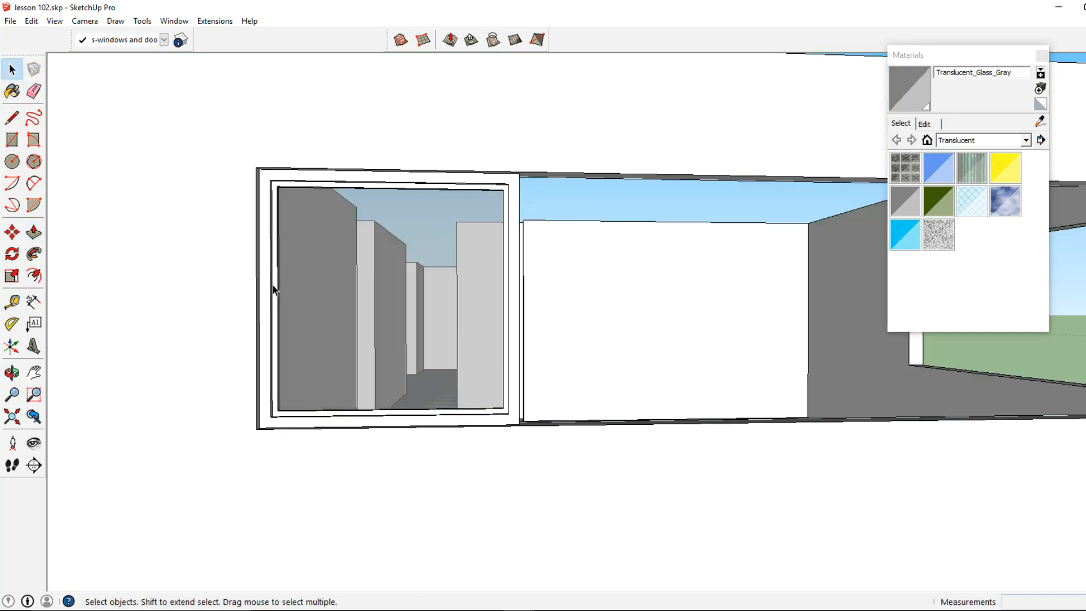
# Step: Copy the widened window twice, end to end at 4' spacing, to form three adjoining panels in the wide opening
pyautogui.click(12, 233)
pyautogui.moveTo(182, 345); pyautogui.dragTo(222, 464, button='middle')
pyautogui.scroll(2, 296, 388)
pyautogui.press('ctrl')
pyautogui.click(276, 391)
pyautogui.click(582, 410)
pyautogui.keyDown('shift'); pyautogui.moveTo(582, 410); pyautogui.dragTo(260, 378, button='middle'); pyautogui.keyUp('shift')
pyautogui.press('ctrl')
pyautogui.click(250, 389)
pyautogui.click(532, 404)
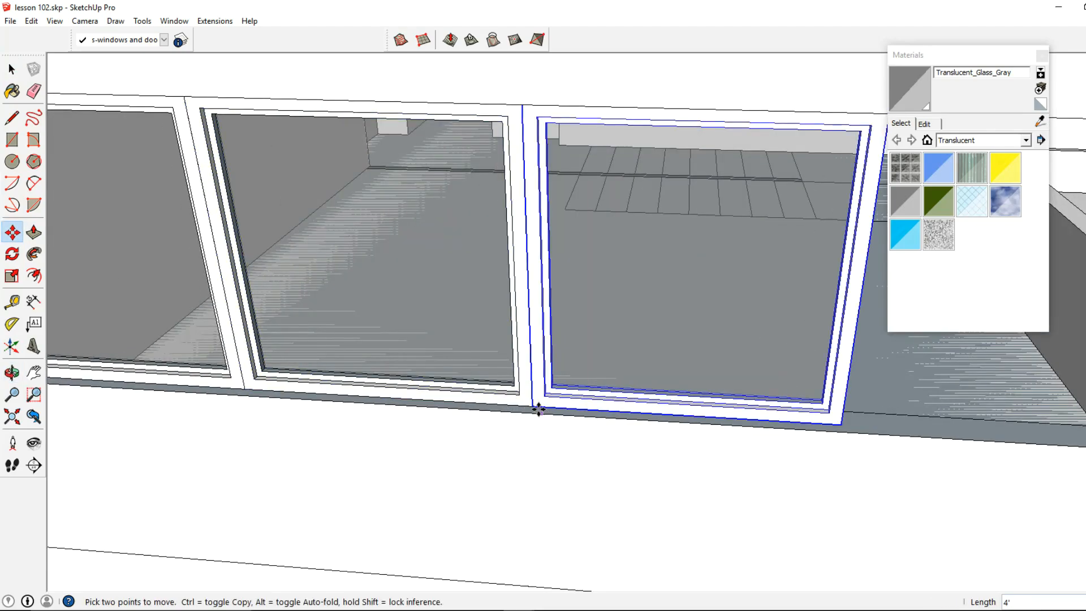
# Step: Add a fourth window panel beside the third to fill the rest of the wide opening
pyautogui.press('ctrl')
pyautogui.click(533, 405)
pyautogui.scroll(-2, 600, 411)
pyautogui.keyDown('shift'); pyautogui.moveTo(724, 418); pyautogui.dragTo(650, 417, button='middle'); pyautogui.keyUp('shift')
pyautogui.click(703, 425)
# Step: Copy the fourth window panel around the corner to the opening in the side wall
pyautogui.scroll(-3, 707, 413)
pyautogui.moveTo(711, 400); pyautogui.dragTo(469, 428, button='middle')
pyautogui.scroll(2, 468, 428)
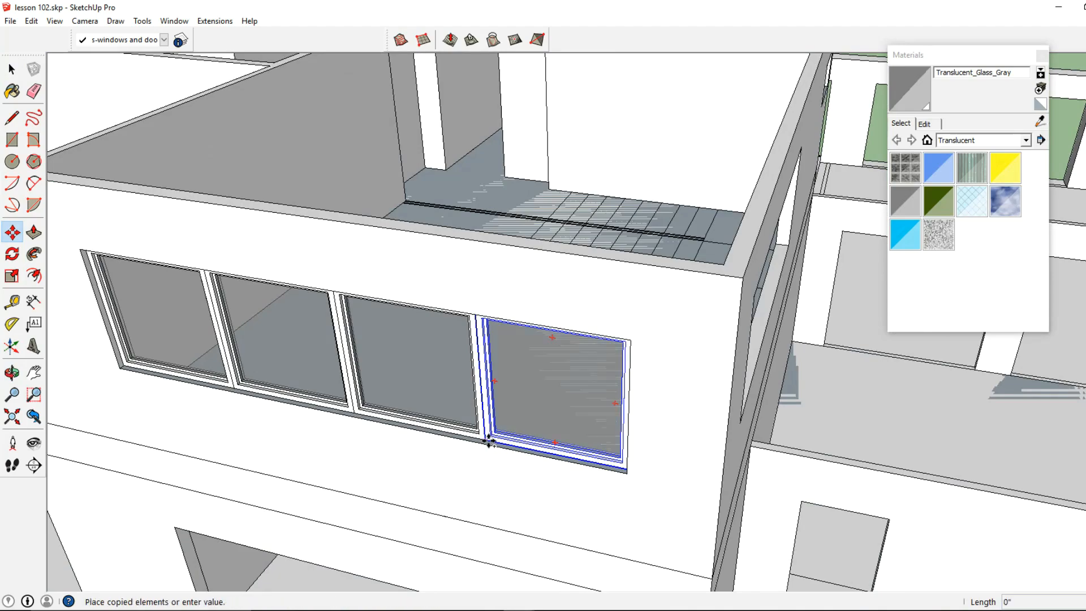
pyautogui.click(489, 442)
pyautogui.scroll(-2, 651, 452)
pyautogui.moveTo(662, 464); pyautogui.dragTo(545, 485, button='middle')
pyautogui.scroll(3, 532, 479)
pyautogui.click(485, 461)
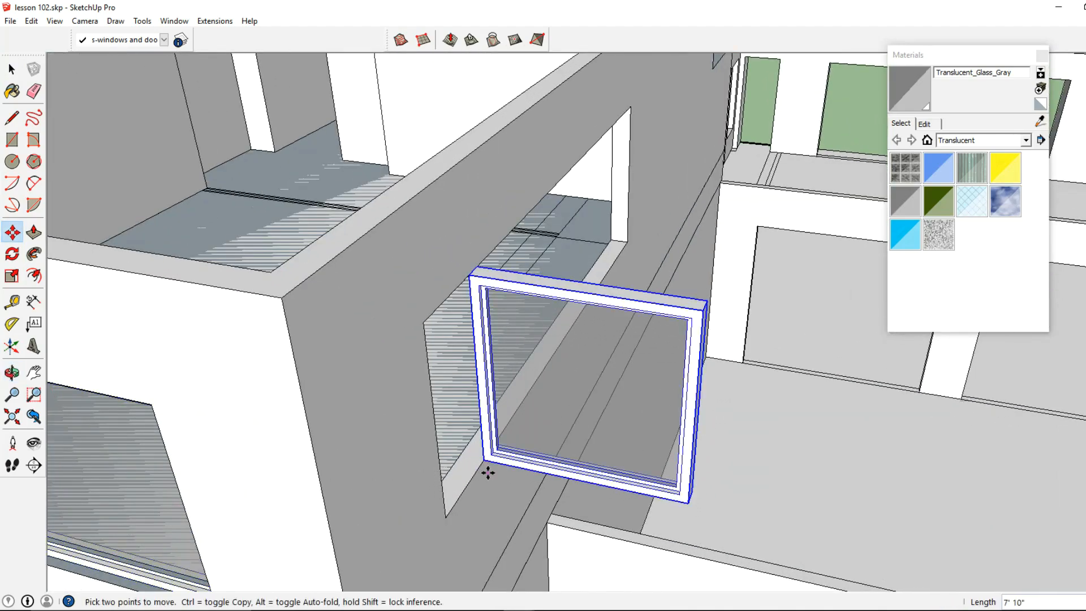
# Step: Rotate the copied panel about its lower corner so it lies parallel to the side wall
pyautogui.click(10, 255)
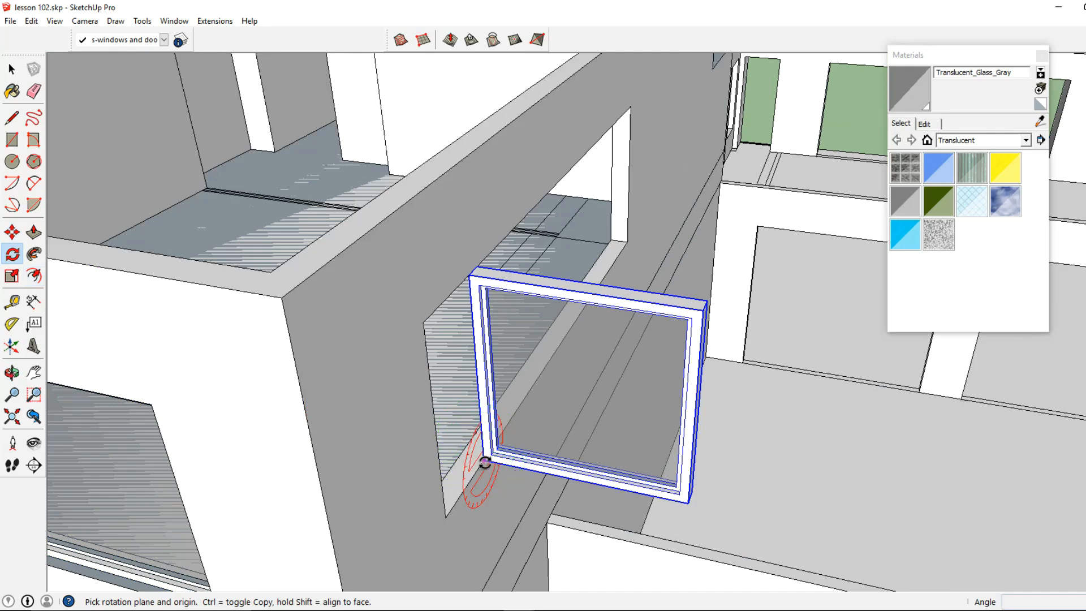
pyautogui.click(483, 459)
pyautogui.click(675, 496)
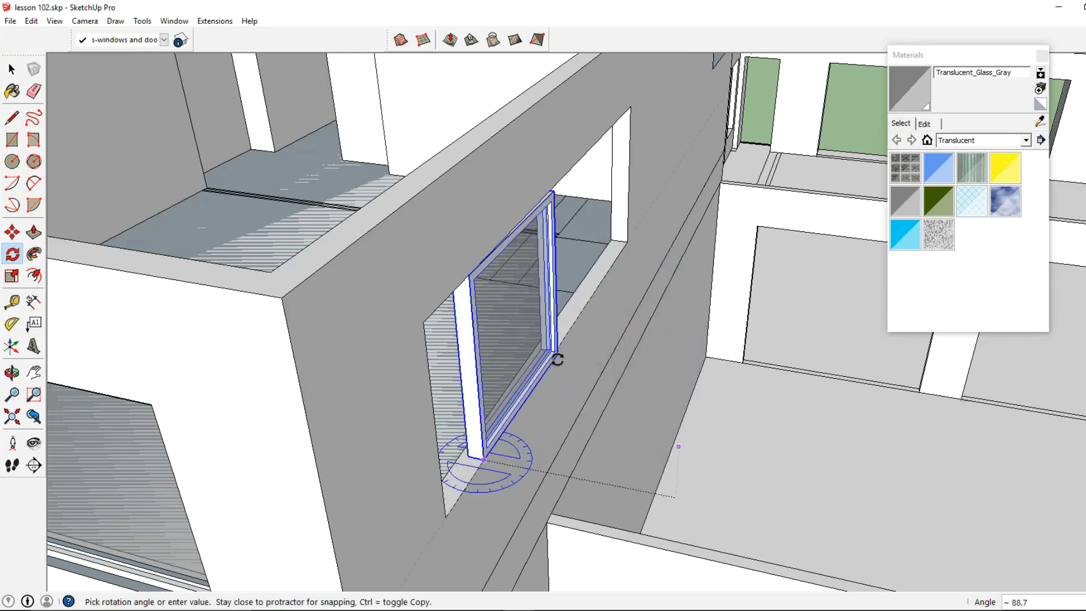
pyautogui.click(558, 363)
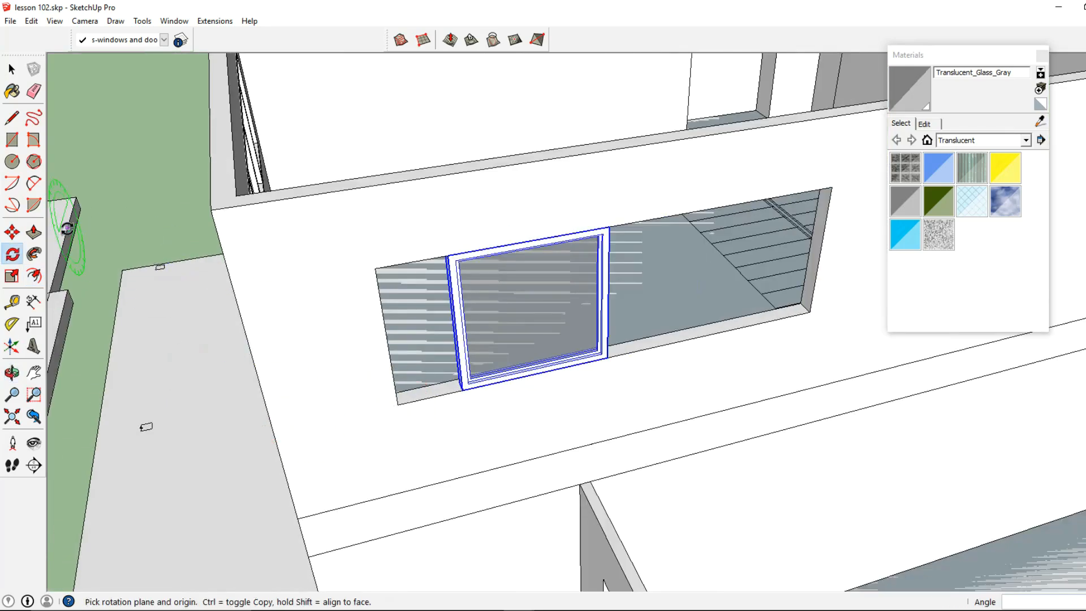
# Step: Move the rotated panel into the opening's lower corner and copy it twice at 4' spacing to form three adjoining panels
pyautogui.click(13, 234)
pyautogui.scroll(5, 412, 381)
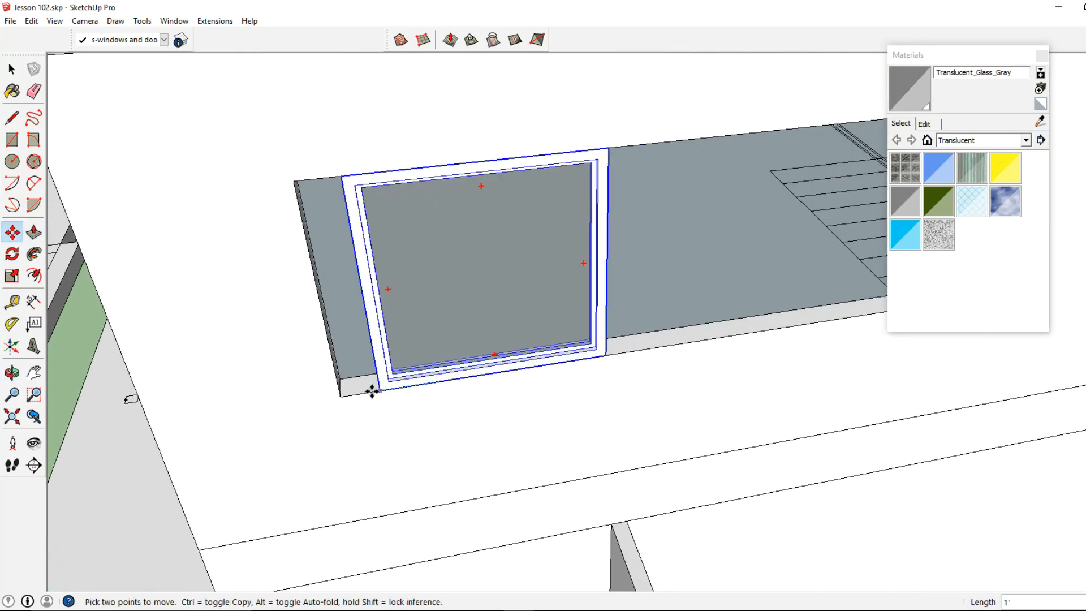
pyautogui.click(344, 397)
pyautogui.press('ctrl')
pyautogui.click(569, 363)
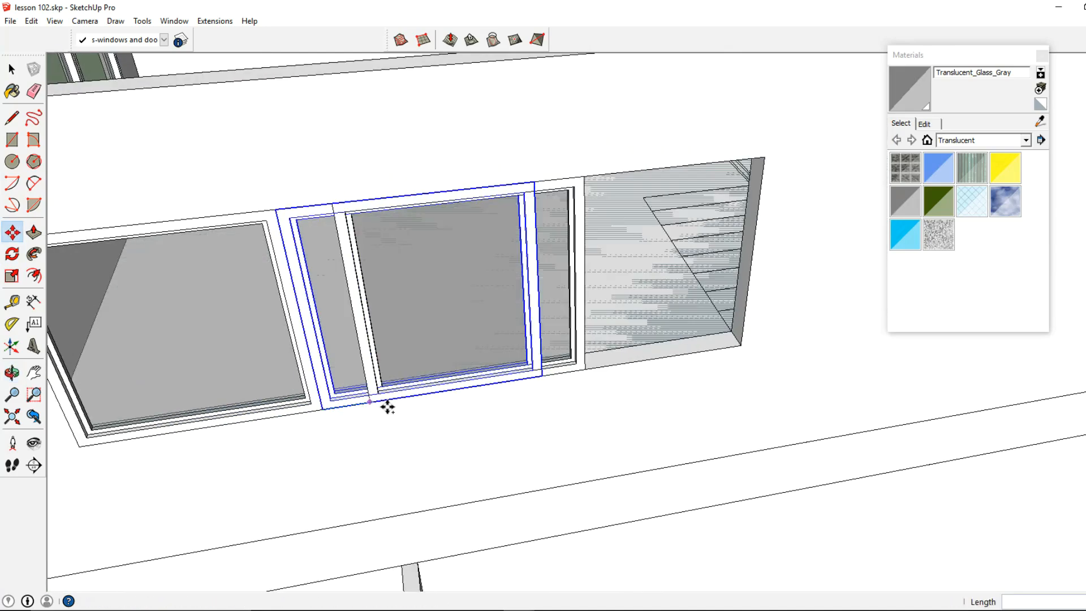
pyautogui.click(536, 375)
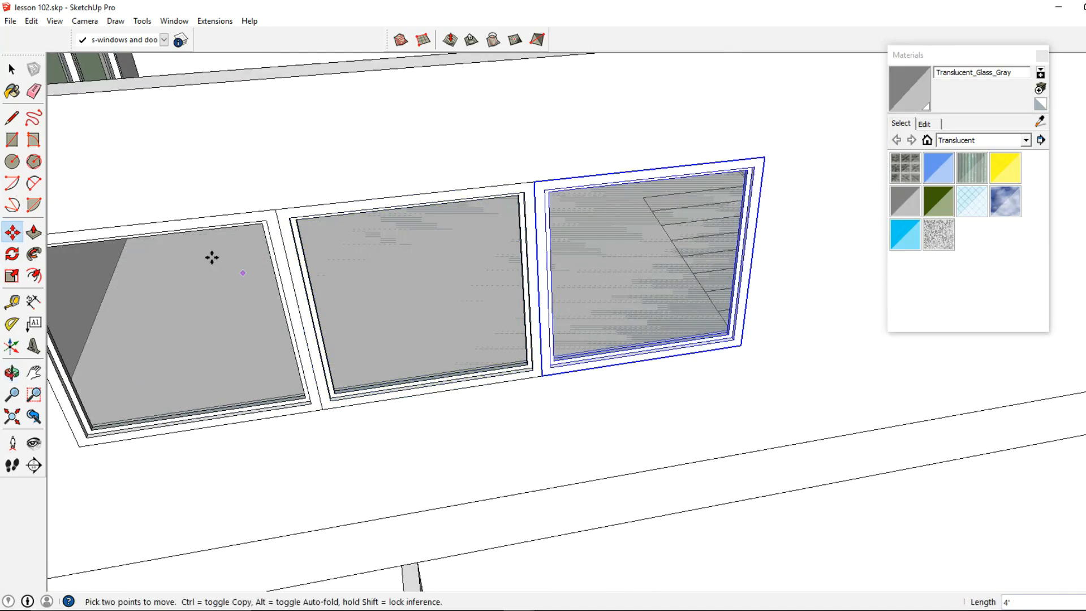
# Step: Select all three panels in the side wall opening and move them 2" inward from the wall face
pyautogui.moveTo(430, 317); pyautogui.dragTo(504, 300, button='middle')
pyautogui.keyDown('shift'); pyautogui.click(504, 301); pyautogui.keyUp('shift')
pyautogui.keyDown('shift'); pyautogui.click(241, 351); pyautogui.keyUp('shift')
pyautogui.click(16, 239)
pyautogui.click(213, 431)
pyautogui.write('2')
pyautogui.press('Return')
pyautogui.scroll(-1, 231, 369)
pyautogui.scroll(-3, 230, 369)
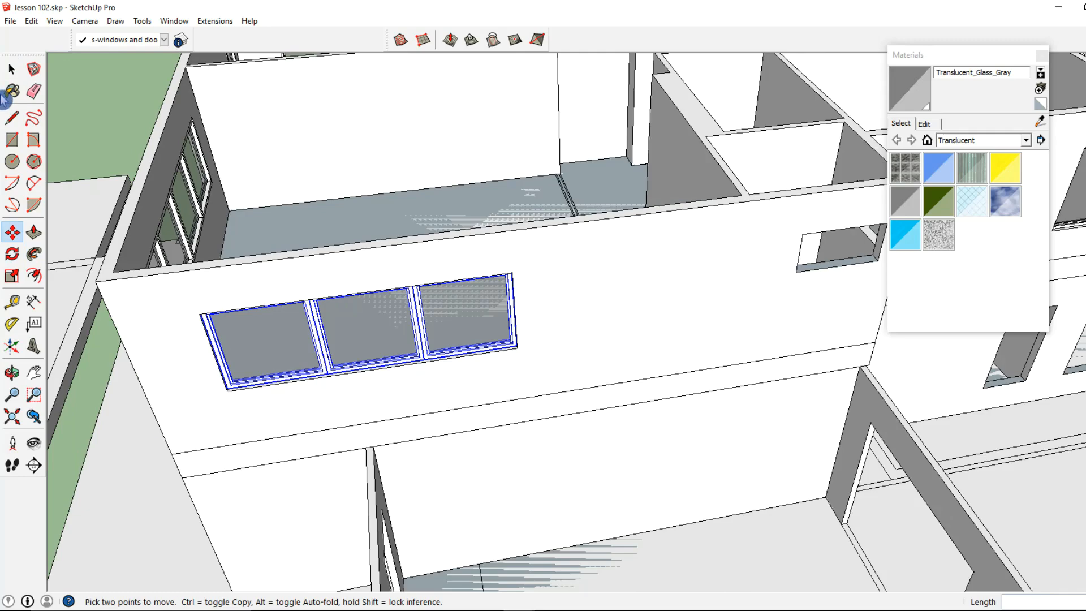
# Step: Copy the end panel nearest the small opening along the same wall, aligning it to that opening's upper corner
pyautogui.click(12, 69)
pyautogui.scroll(2, 396, 288)
pyautogui.click(526, 332)
pyautogui.click(12, 232)
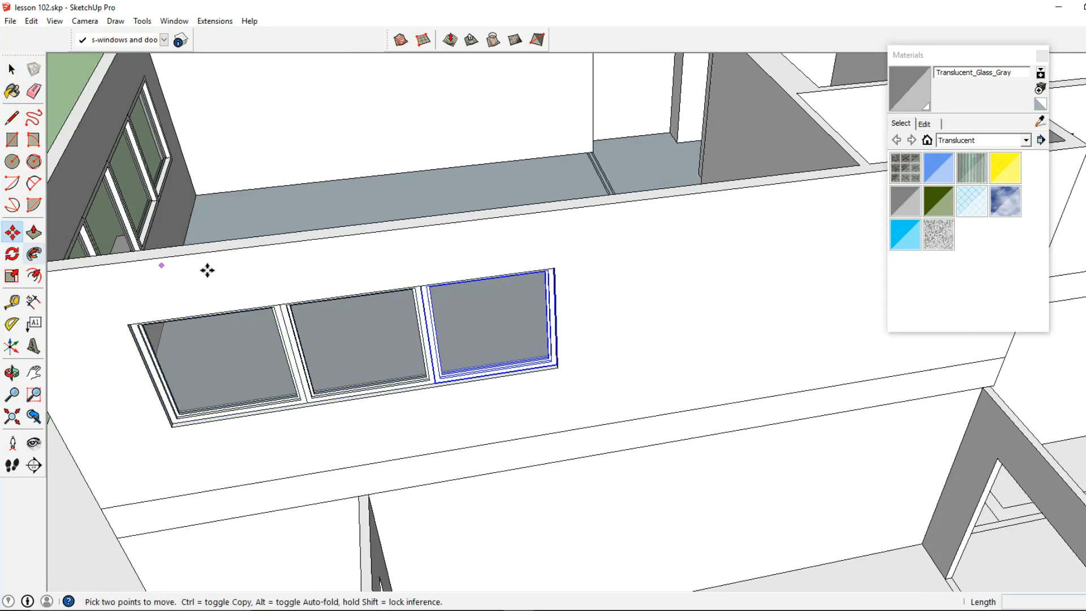
pyautogui.moveTo(529, 278); pyautogui.dragTo(546, 255, button='middle')
pyautogui.press('ctrl')
pyautogui.click(558, 250)
pyautogui.scroll(-4, 509, 286)
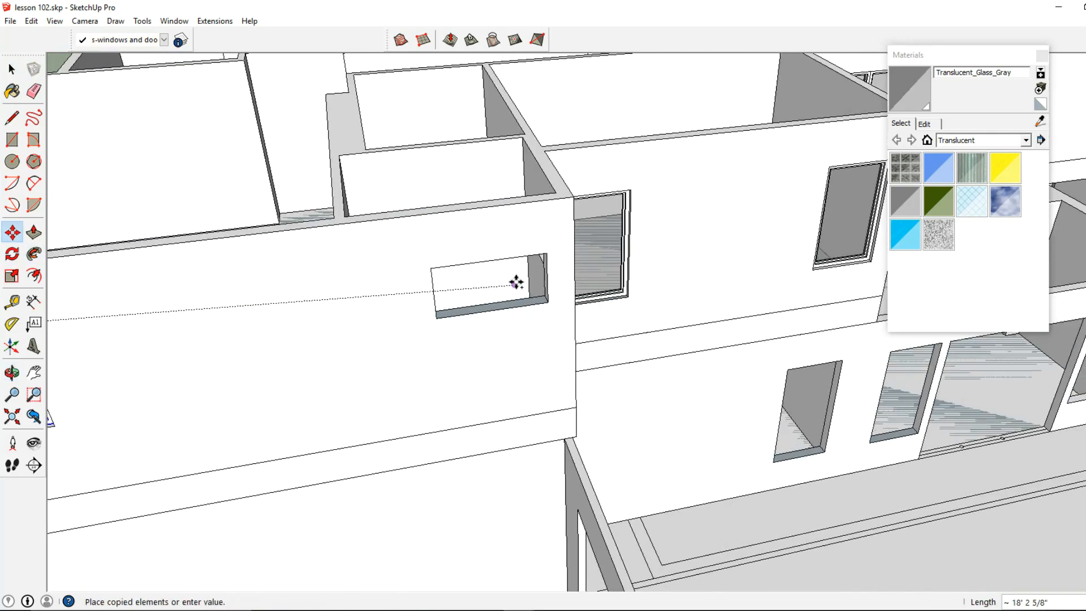
# Step: Make the copied panel in the small opening unique and open it for editing
pyautogui.click(11, 69)
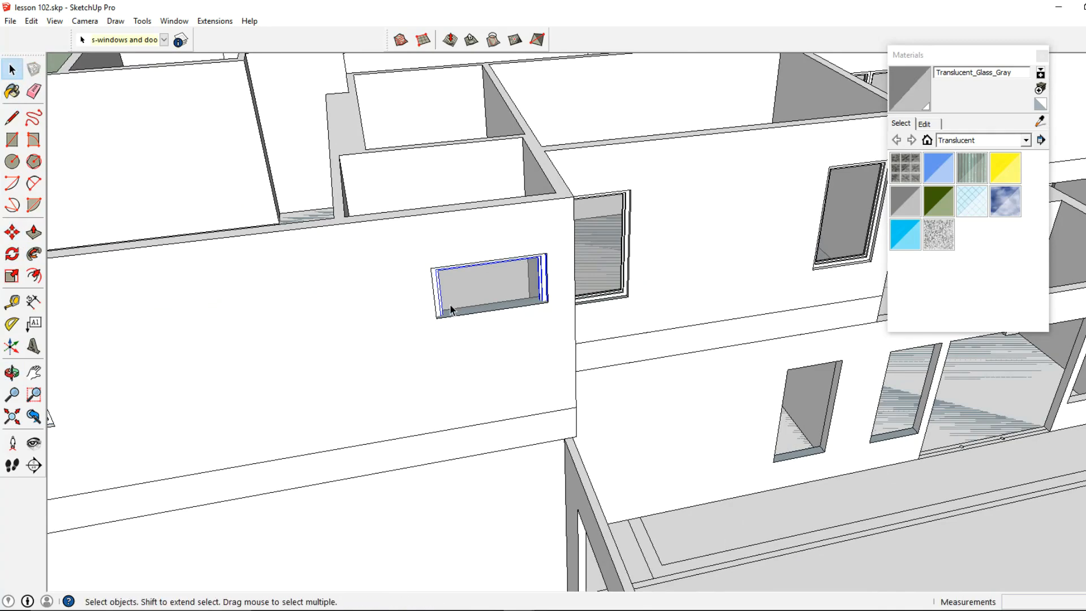
pyautogui.rightClick(448, 284)
pyautogui.click(486, 367)
pyautogui.doubleClick(444, 268)
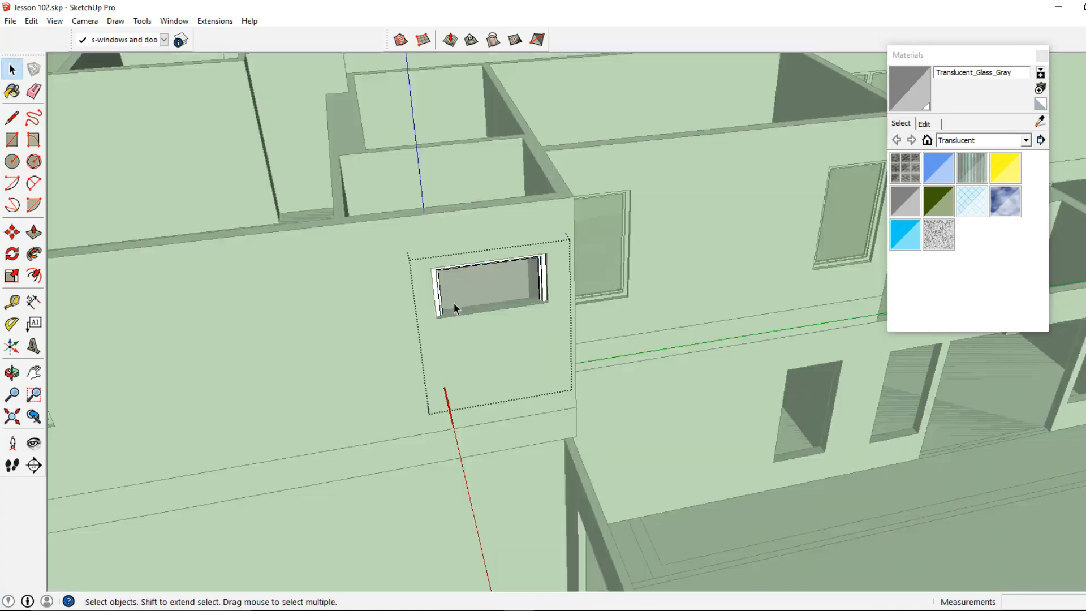
# Step: Select the lower part of the window frame and move it up 2' to fit the small opening's height
pyautogui.moveTo(453, 305); pyautogui.dragTo(416, 259, button='middle')
pyautogui.moveTo(341, 280); pyautogui.dragTo(549, 188)
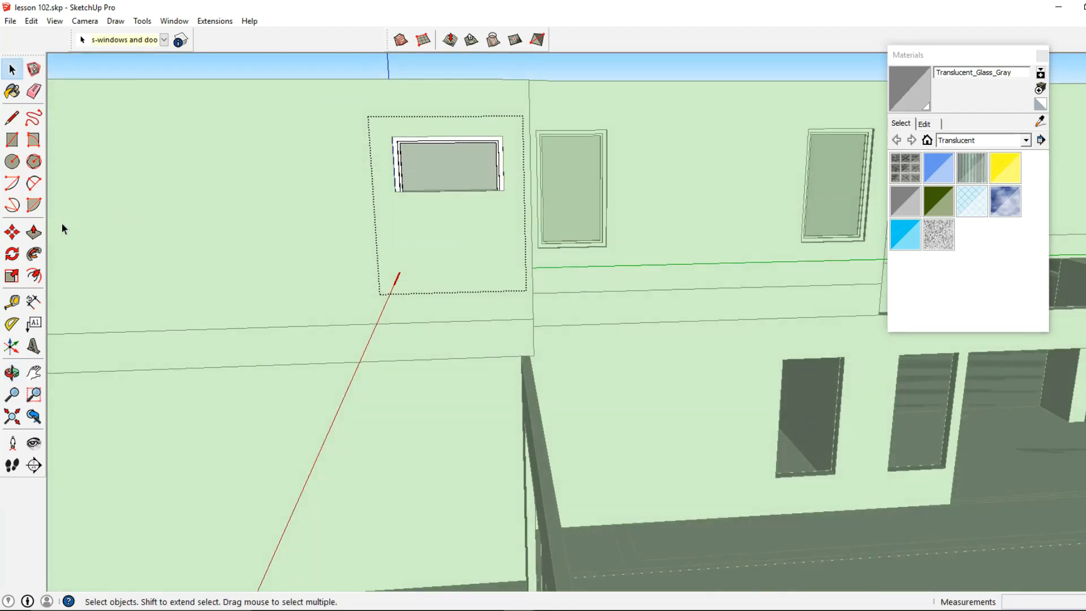
pyautogui.click(13, 234)
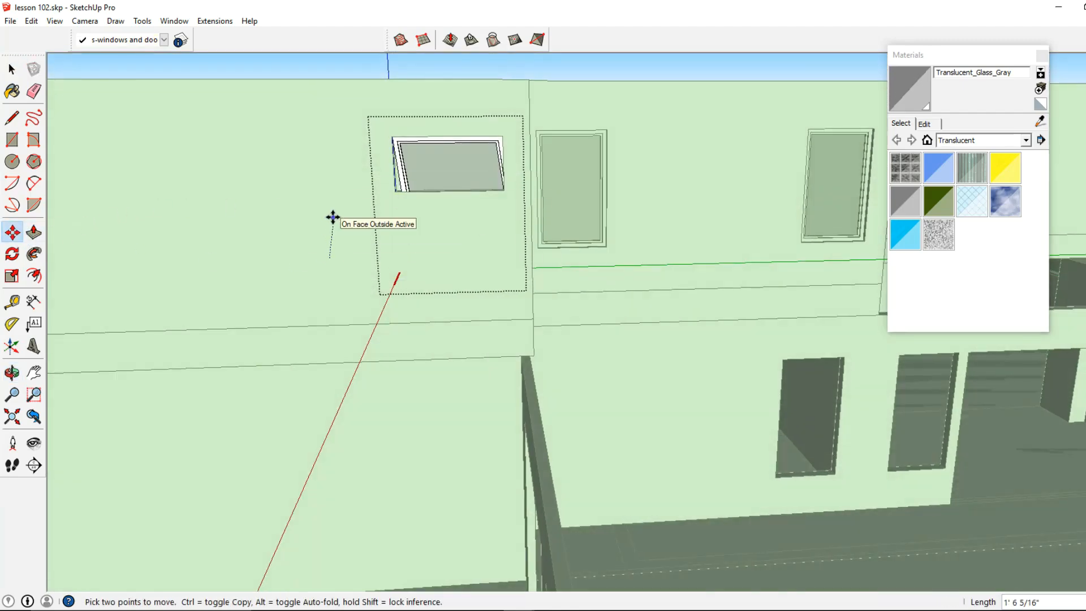
pyautogui.press('Return')
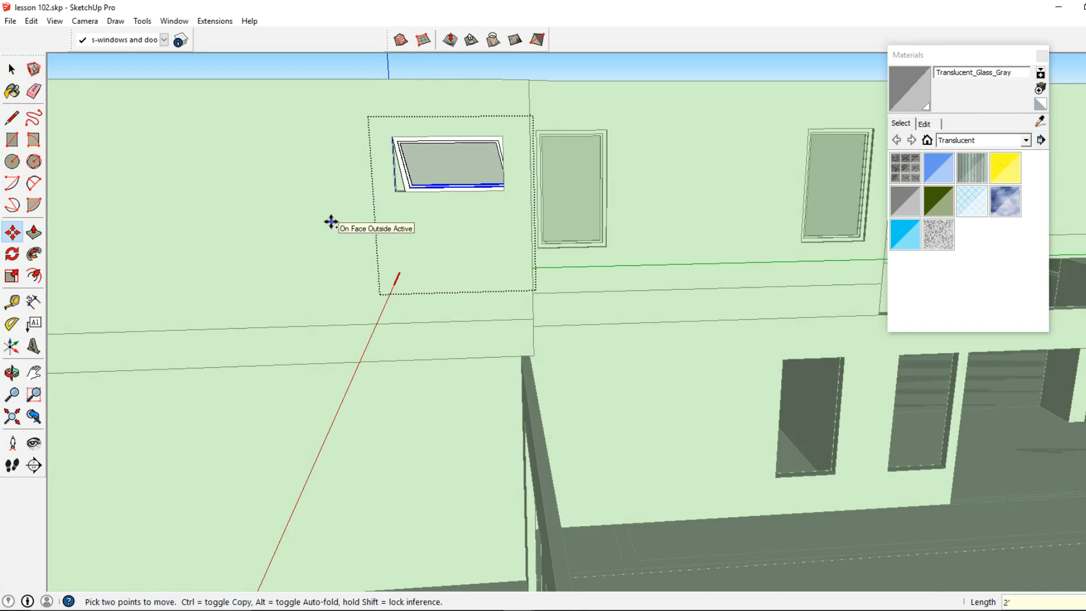
pyautogui.hotkey('ctrl', 'z')
pyautogui.click(314, 271)
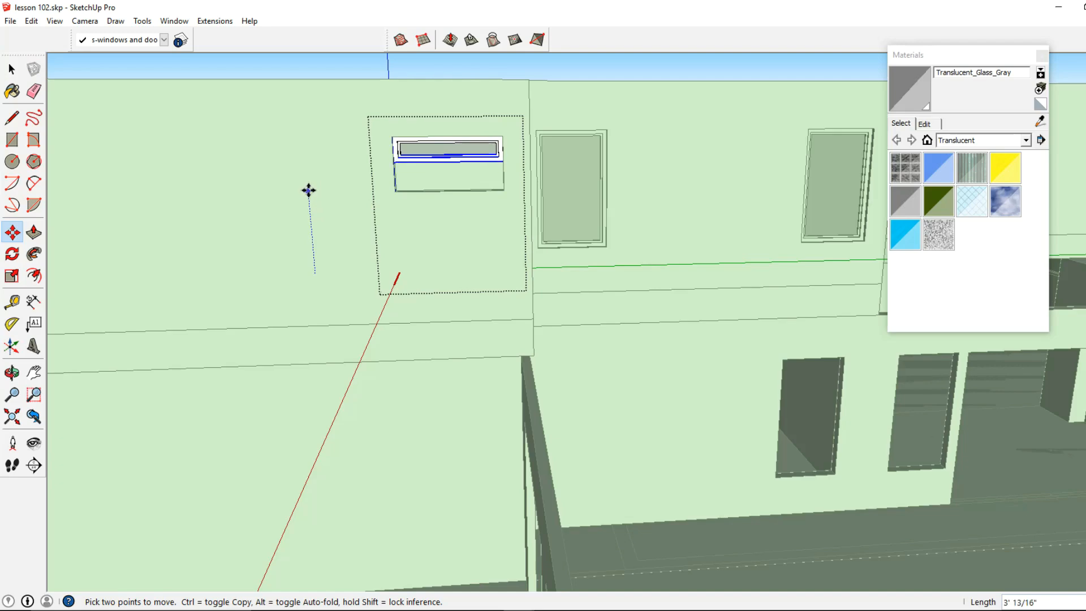
pyautogui.write("'")
pyautogui.press('Return')
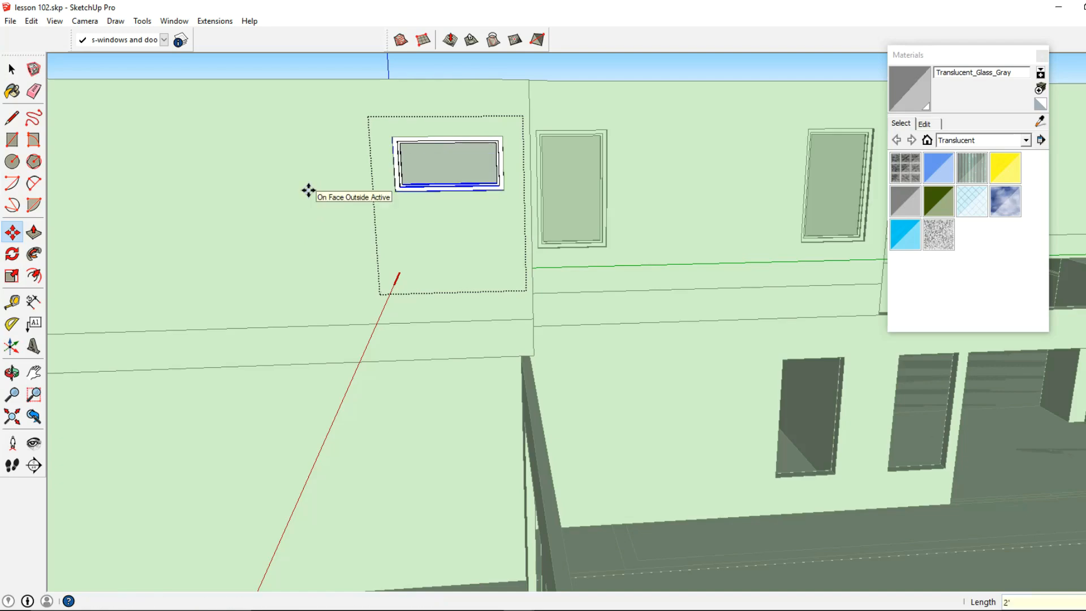
# Step: Finish editing the small window and copy it to the lower corner of the opening around the wall corner
pyautogui.click(11, 69)
pyautogui.moveTo(486, 187); pyautogui.dragTo(308, 259, button='middle')
pyautogui.click(308, 259)
pyautogui.click(14, 233)
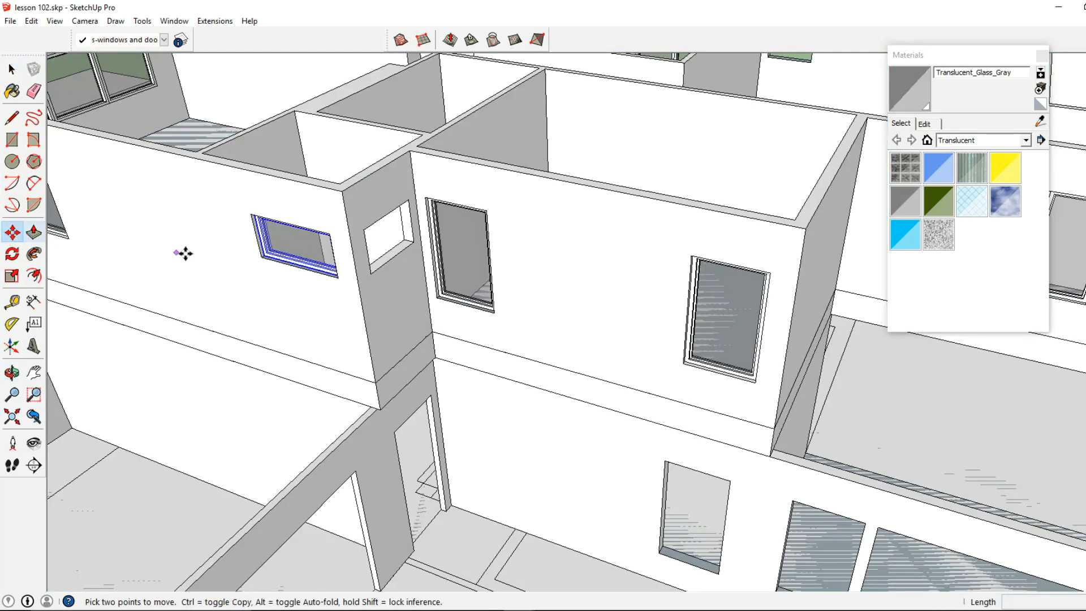
pyautogui.scroll(2, 213, 256)
pyautogui.press('ctrl')
pyautogui.click(280, 260)
pyautogui.click(433, 284)
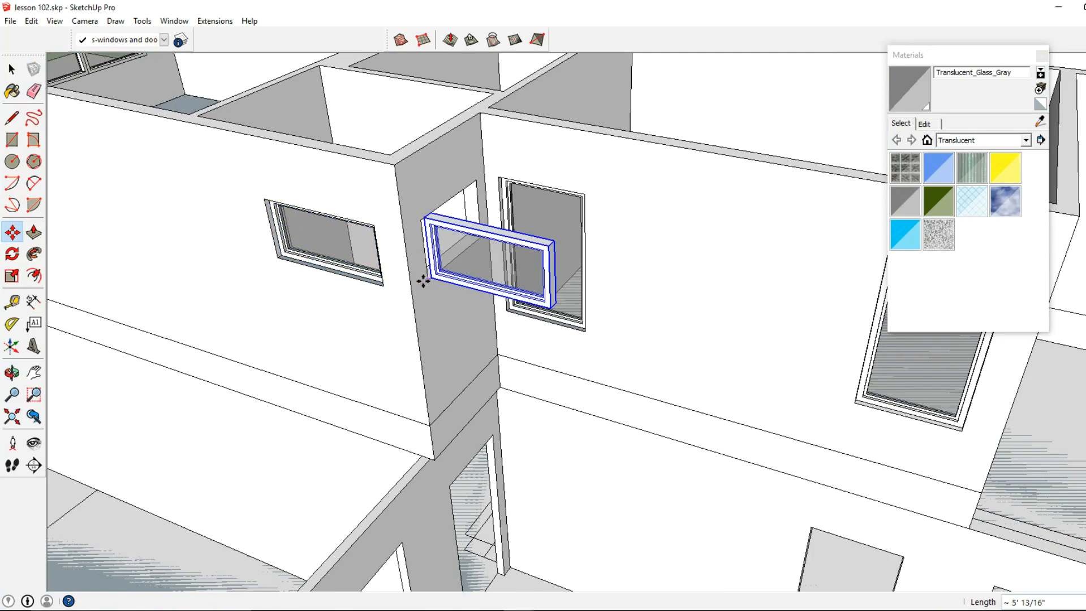
# Step: Rotate the copied small window 90 degrees about its lower corner so it sits in the opening around the corner
pyautogui.click(12, 254)
pyautogui.moveTo(317, 328); pyautogui.dragTo(382, 344, button='middle')
pyautogui.scroll(3, 423, 308)
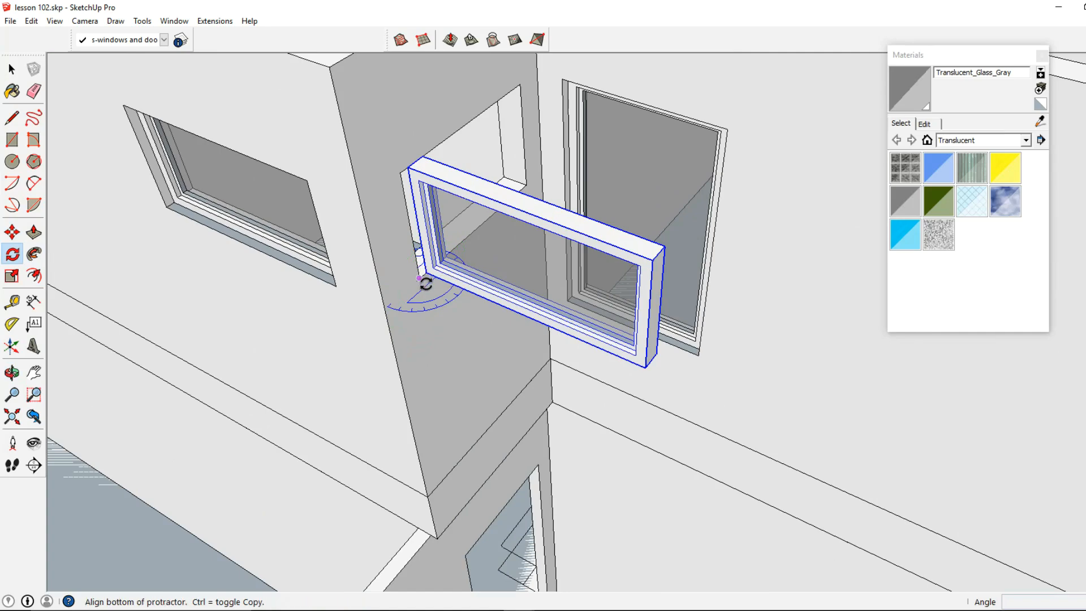
pyautogui.click(423, 296)
pyautogui.click(418, 278)
pyautogui.write('9')
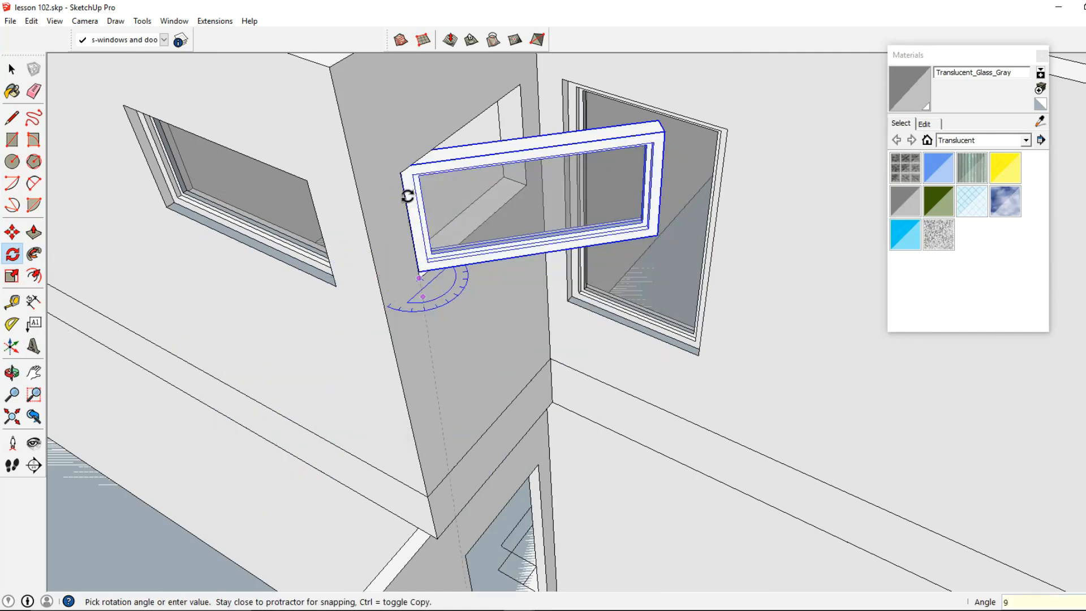
pyautogui.write('0')
pyautogui.press('Return')
pyautogui.moveTo(407, 194); pyautogui.dragTo(555, 306, button='middle')
# Step: Make the rotated small window unique and open it for editing
pyautogui.click(11, 72)
pyautogui.moveTo(441, 215); pyautogui.dragTo(482, 228, button='middle')
pyautogui.rightClick(482, 227)
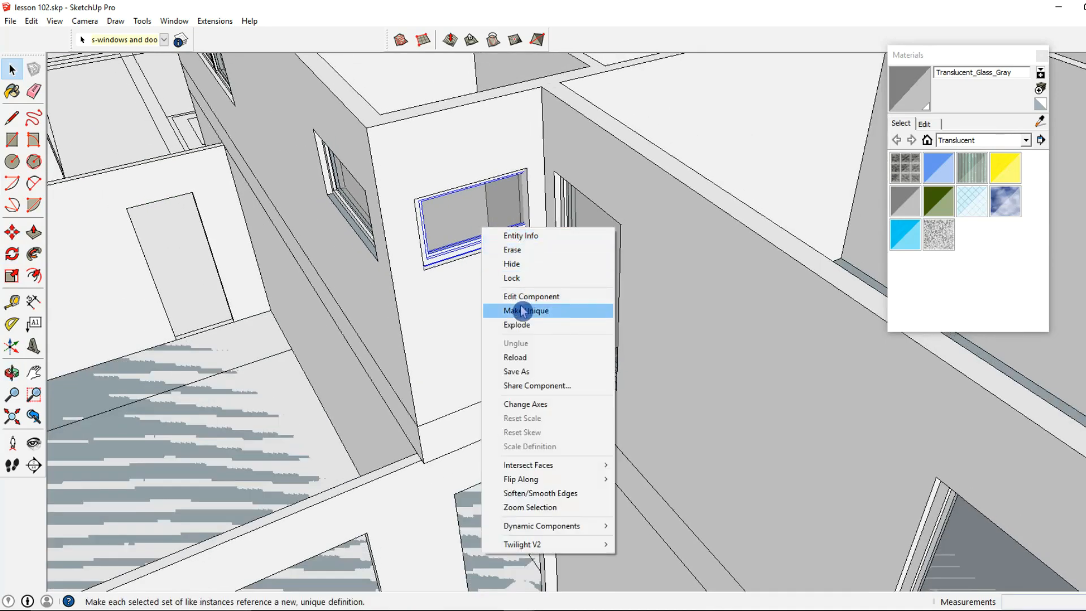
pyautogui.click(522, 311)
pyautogui.doubleClick(502, 240)
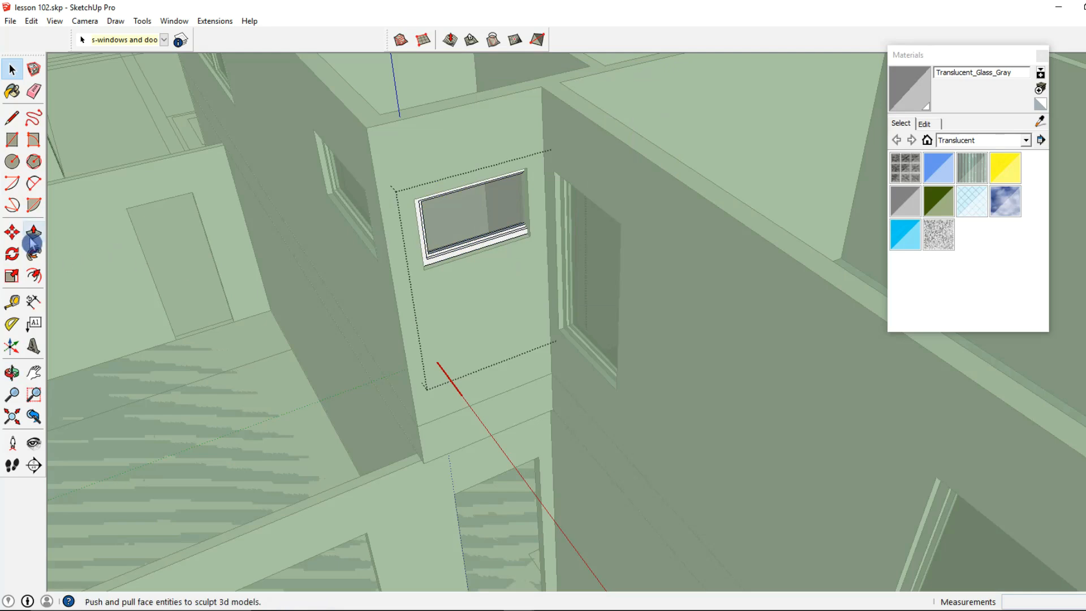
# Step: Move the window's side frame nearest the inner wall corner to the opening's edge so the width fits
pyautogui.press('space')
pyautogui.press('m')
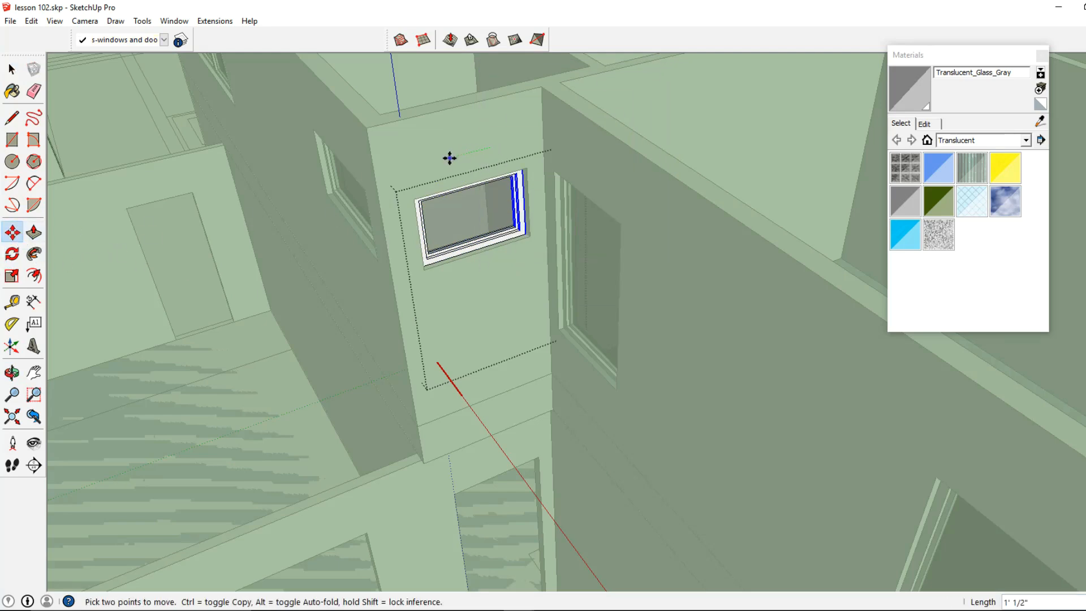
pyautogui.moveTo(462, 170); pyautogui.dragTo(512, 284, button='middle')
pyautogui.scroll(5, 524, 242)
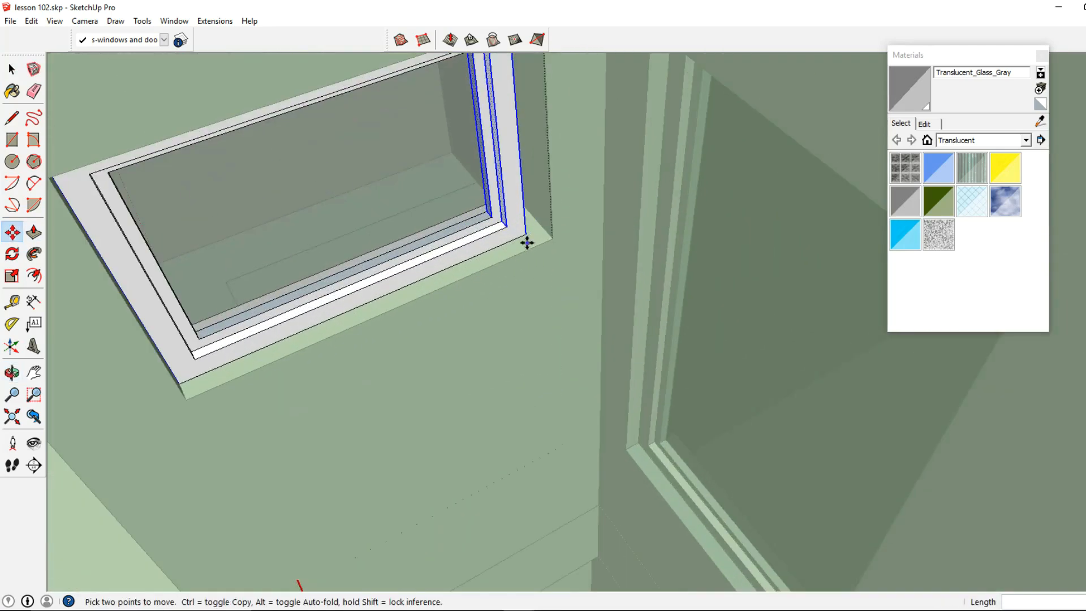
pyautogui.click(526, 233)
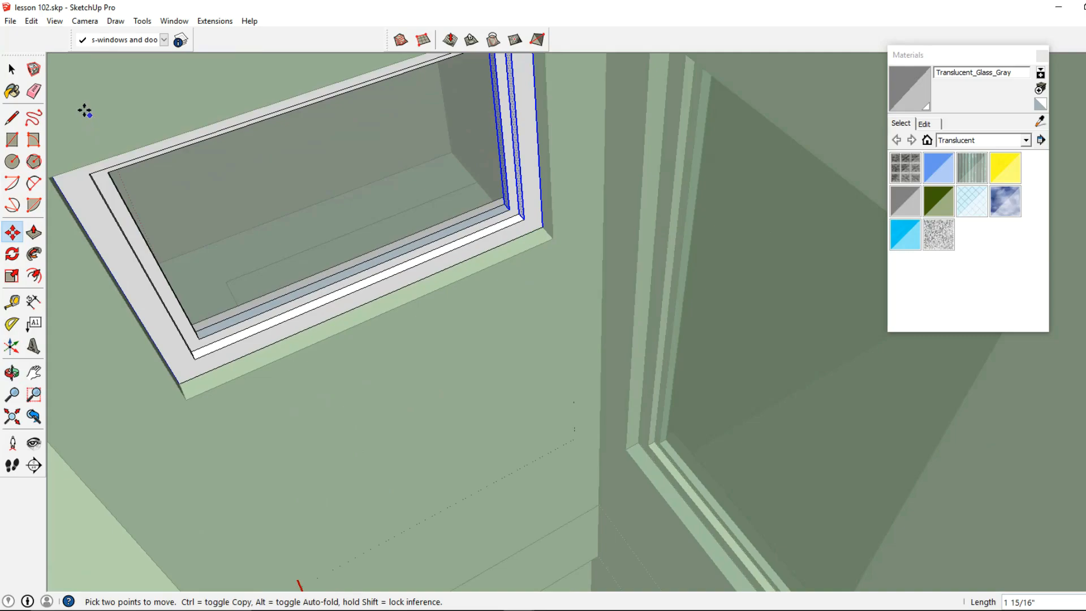
pyautogui.click(12, 69)
# Step: Copy the ground-floor window on the long outer wall to the first narrow ground-floor opening facing the courtyard
pyautogui.scroll(-8, 339, 206)
pyautogui.moveTo(360, 205); pyautogui.dragTo(552, 198, button='middle')
pyautogui.scroll(-3, 423, 185)
pyautogui.keyDown('shift'); pyautogui.moveTo(552, 198); pyautogui.dragTo(535, 171, button='middle'); pyautogui.keyUp('shift')
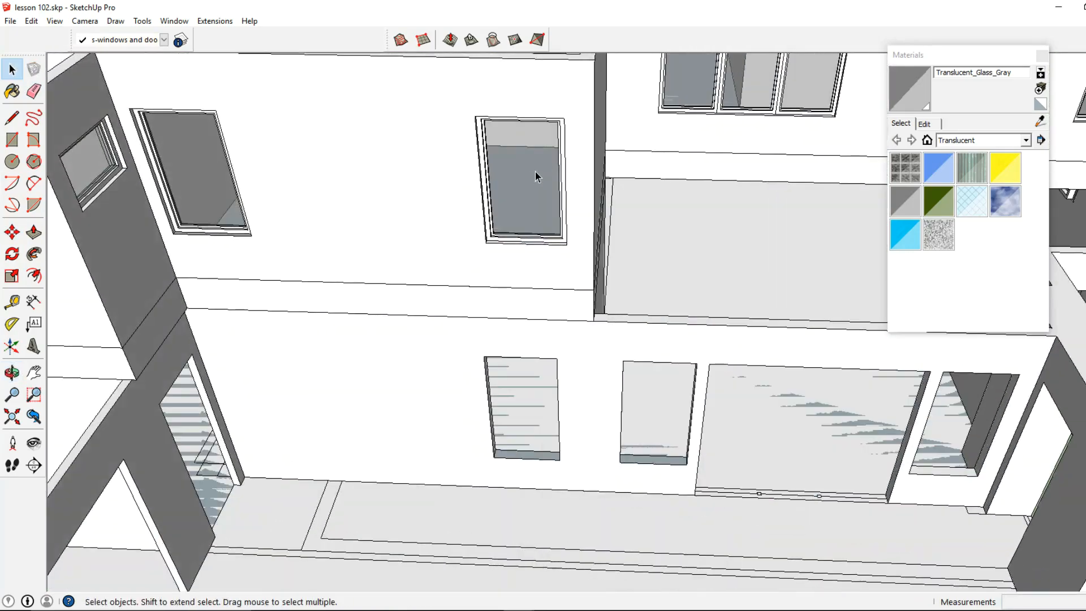
pyautogui.scroll(-4, 444, 225)
pyautogui.moveTo(461, 217); pyautogui.dragTo(681, 347, button='middle')
pyautogui.scroll(3, 771, 454)
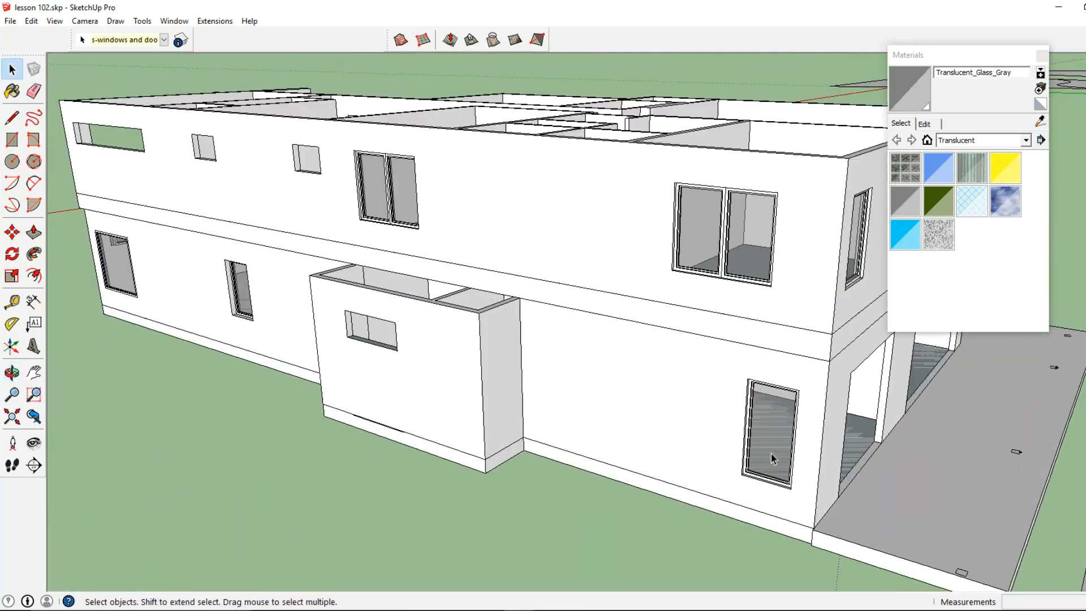
pyautogui.click(11, 233)
pyautogui.click(802, 390)
pyautogui.scroll(-3, 670, 380)
pyautogui.moveTo(671, 376); pyautogui.dragTo(145, 417, button='middle')
pyautogui.scroll(4, 434, 283)
pyautogui.scroll(3, 453, 266)
pyautogui.click(488, 233)
# Step: Rotate the copied ground-floor window 180 degrees about its upper corner
pyautogui.click(36, 255)
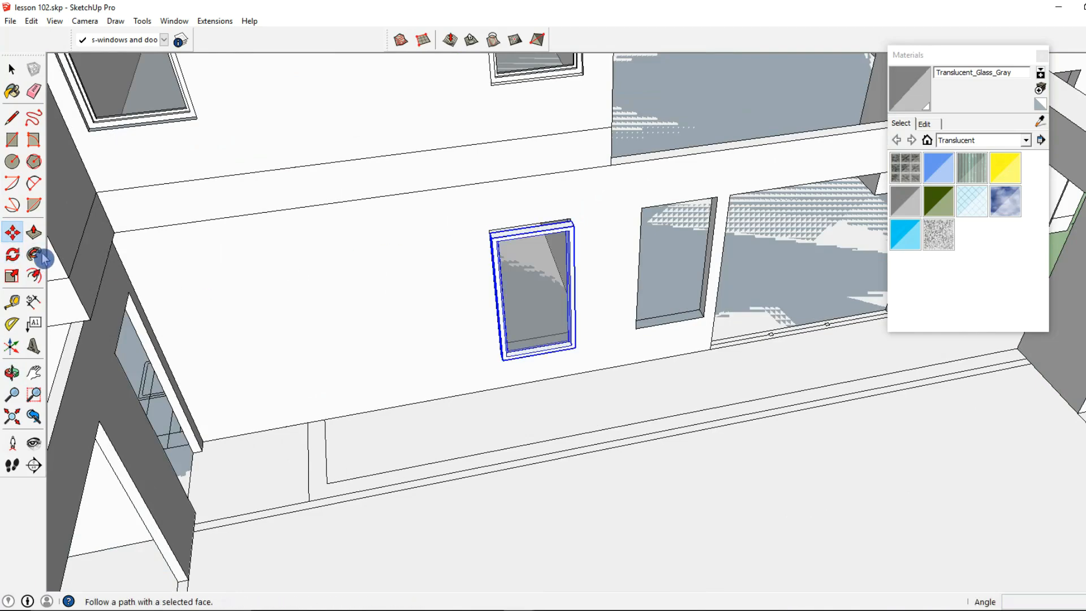
pyautogui.click(12, 255)
pyautogui.moveTo(509, 187); pyautogui.dragTo(519, 237, button='middle')
pyautogui.scroll(1, 518, 217)
pyautogui.click(517, 217)
pyautogui.click(595, 220)
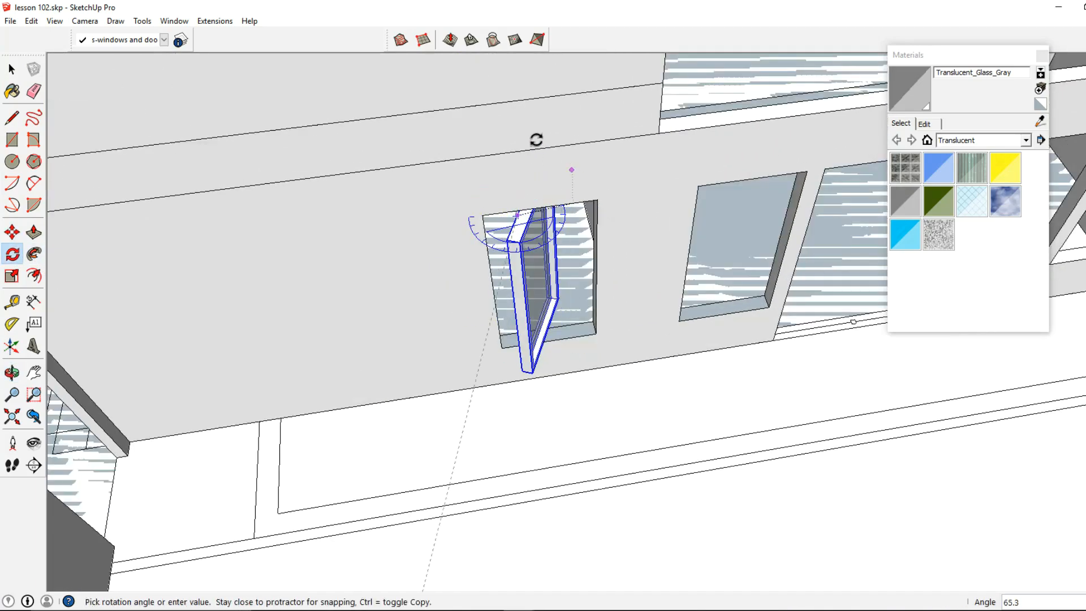
pyautogui.press('Escape')
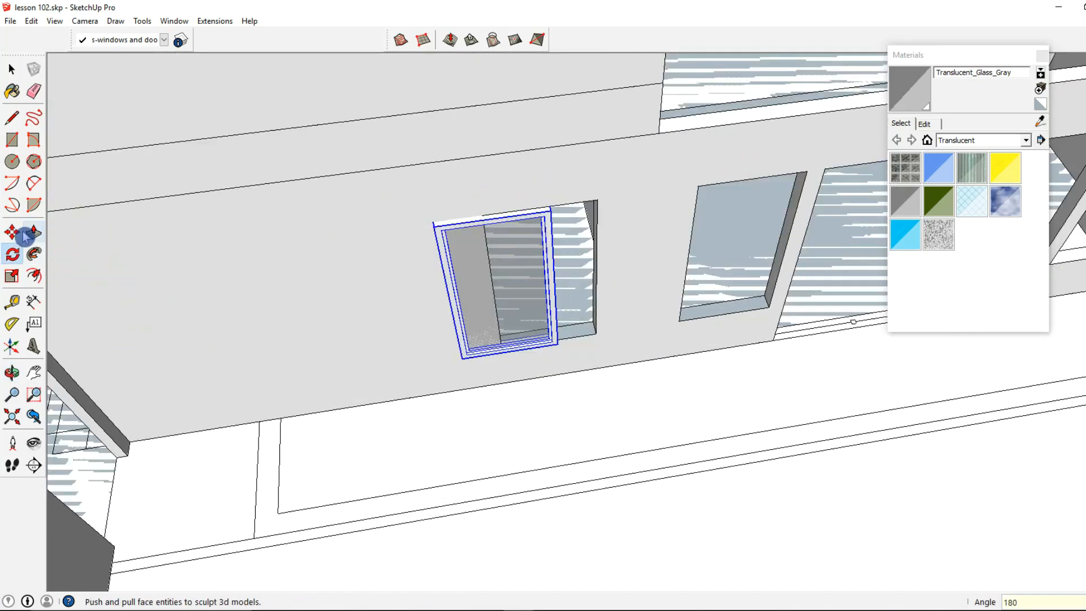
# Step: Move the rotated window into its narrow opening and set it back 2" from the wall face
pyautogui.click(13, 232)
pyautogui.scroll(2, 707, 267)
pyautogui.click(498, 376)
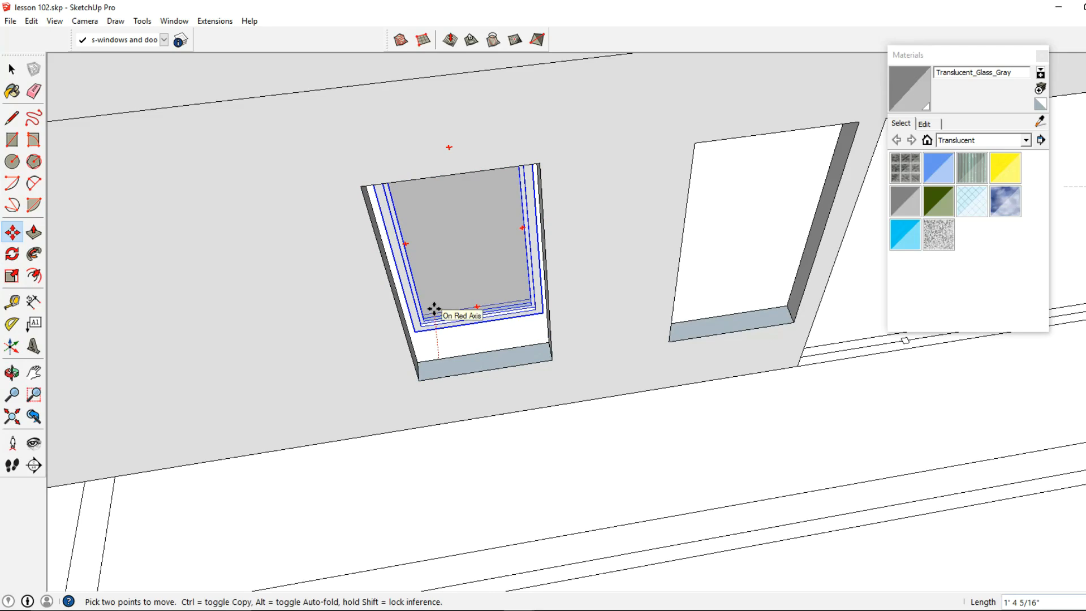
pyautogui.write('2')
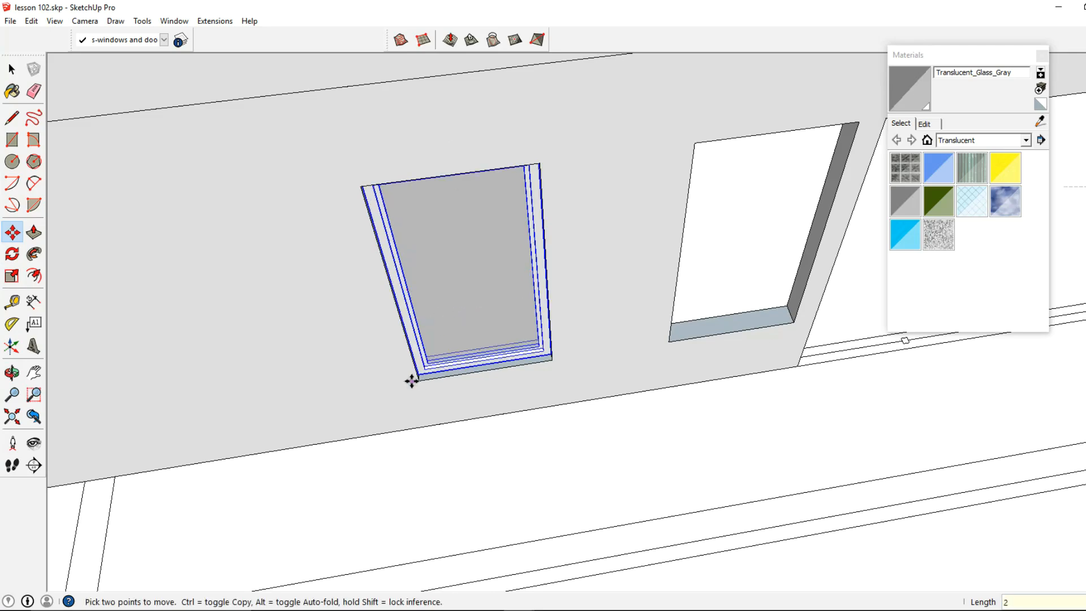
# Step: Copy the recessed window to the adjacent narrow opening and to the one beyond the wide door opening
pyautogui.click(668, 339)
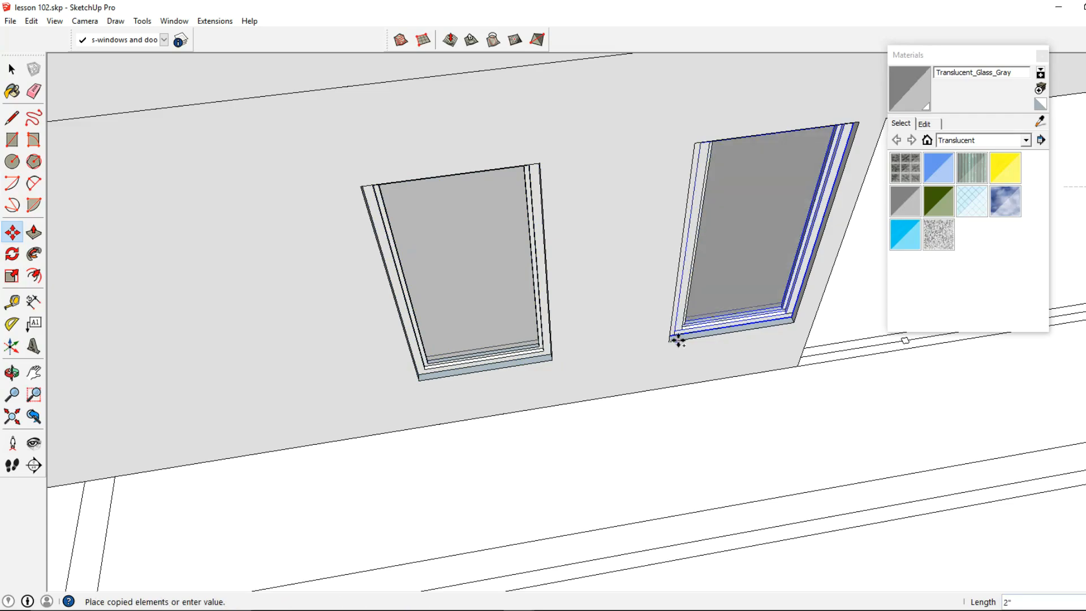
pyautogui.moveTo(674, 339); pyautogui.dragTo(386, 494, button='middle')
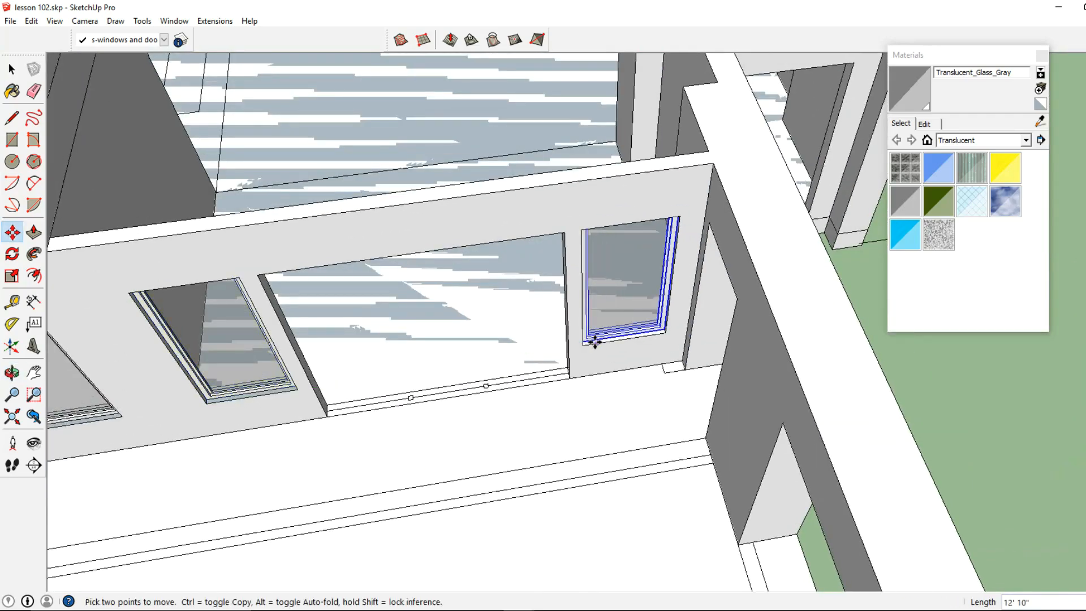
pyautogui.scroll(-4, 620, 338)
# Step: Copy the single upper-floor window overlooking the courtyard to the upper corner of the narrow opening beside the projecting frame
pyautogui.moveTo(619, 338); pyautogui.dragTo(591, 330, button='middle')
pyautogui.scroll(-5, 545, 305)
pyautogui.scroll(5, 729, 285)
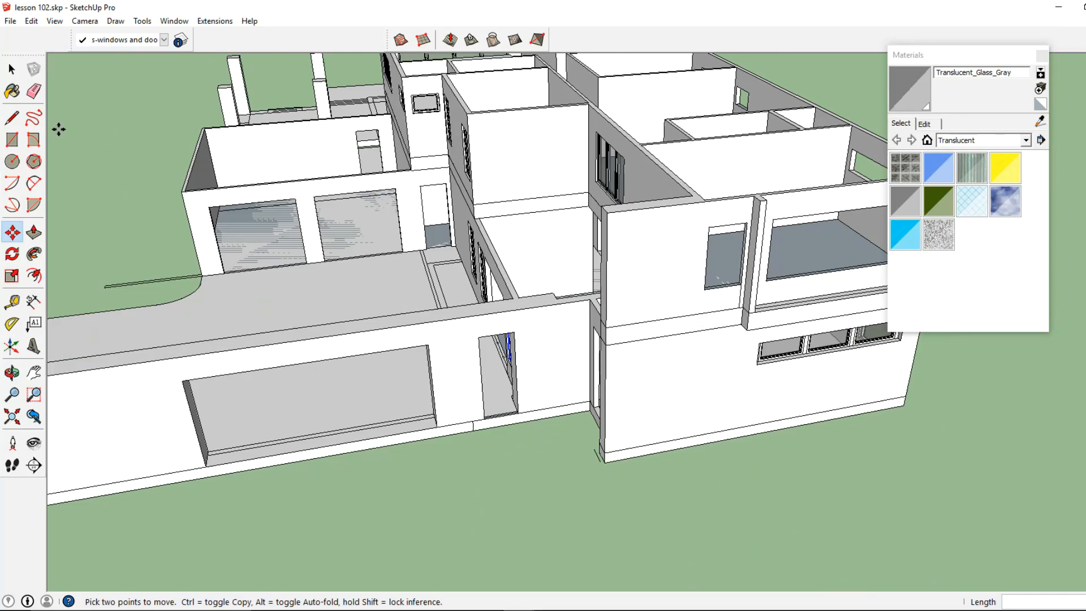
pyautogui.click(11, 69)
pyautogui.moveTo(390, 240); pyautogui.dragTo(362, 339, button='middle')
pyautogui.scroll(3, 566, 291)
pyautogui.scroll(-2, 565, 291)
pyautogui.scroll(3, 570, 295)
pyautogui.moveTo(575, 313); pyautogui.dragTo(633, 292, button='middle')
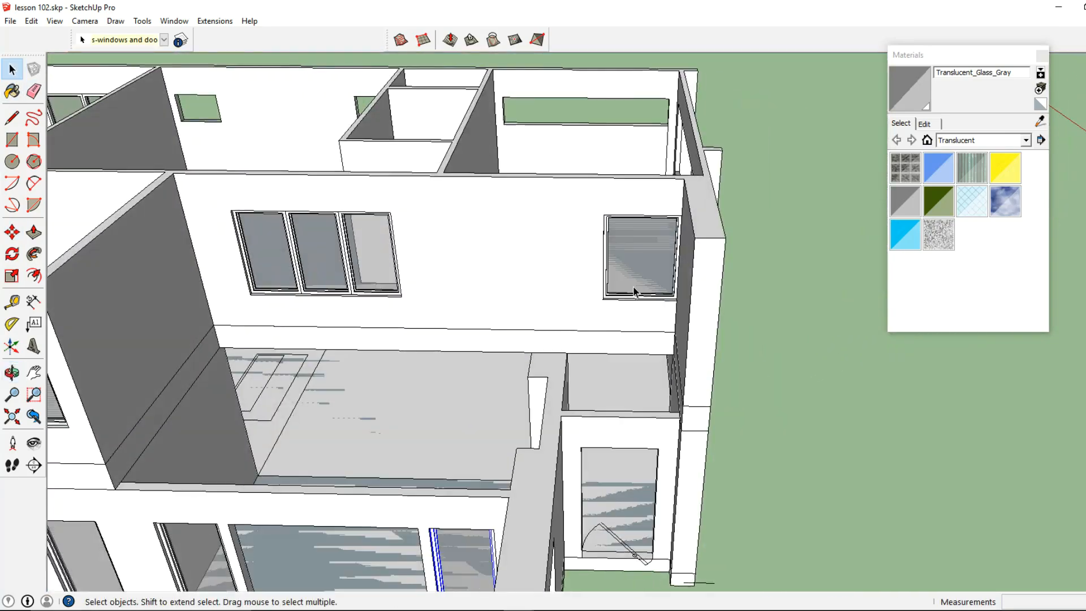
pyautogui.scroll(2, 634, 292)
pyautogui.click(637, 287)
pyautogui.scroll(-3, 146, 304)
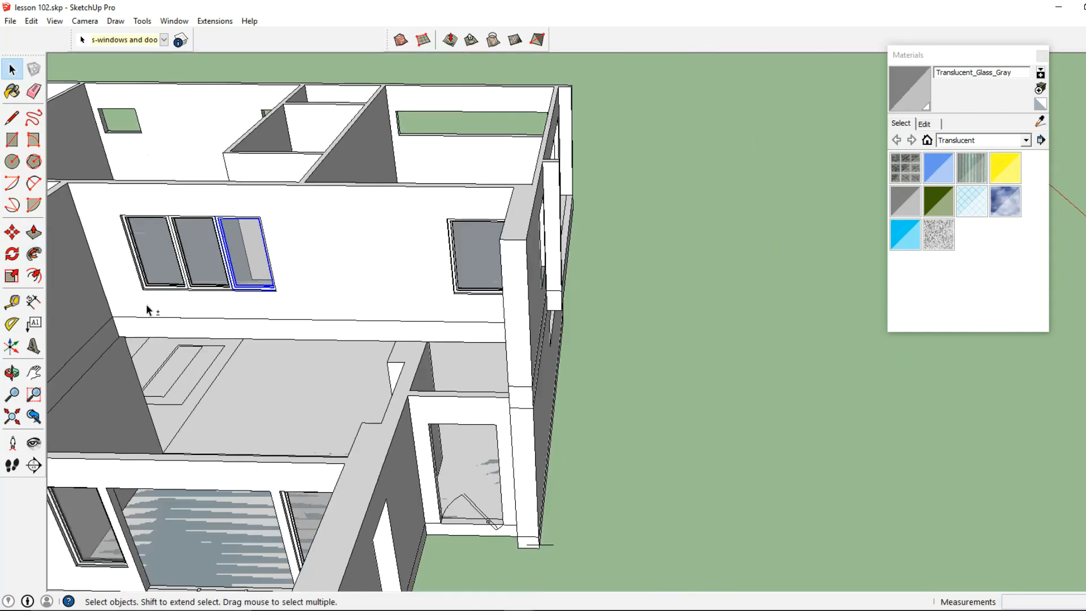
pyautogui.keyDown('shift'); pyautogui.moveTo(146, 304); pyautogui.dragTo(418, 272, button='middle'); pyautogui.keyUp('shift')
pyautogui.click(13, 232)
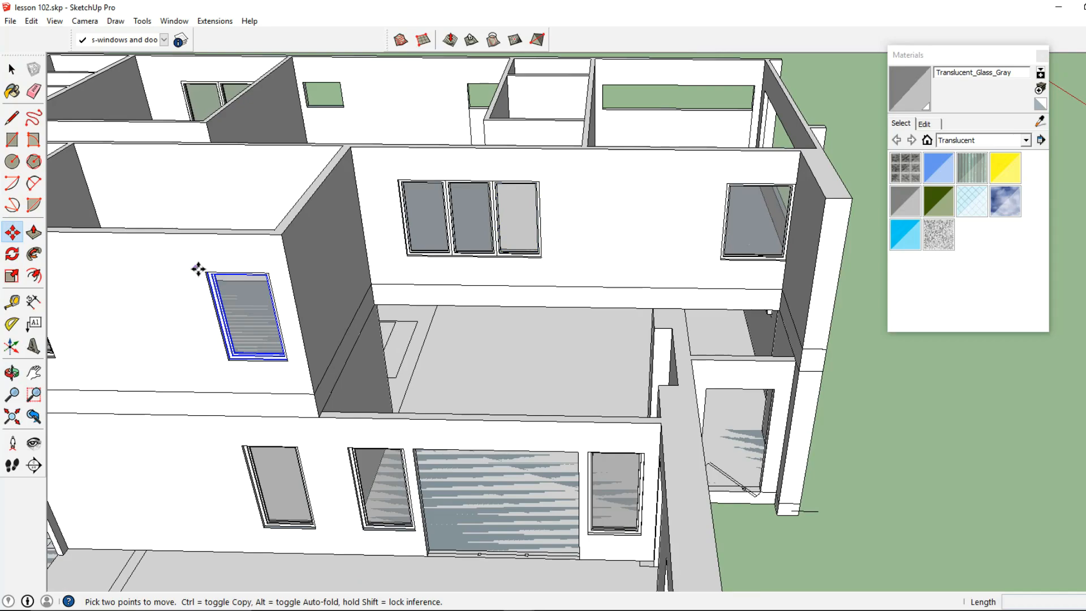
pyautogui.click(205, 272)
pyautogui.press('ctrl')
pyautogui.scroll(-2, 277, 274)
pyautogui.moveTo(725, 269); pyautogui.dragTo(527, 277, button='middle')
pyautogui.scroll(4, 572, 265)
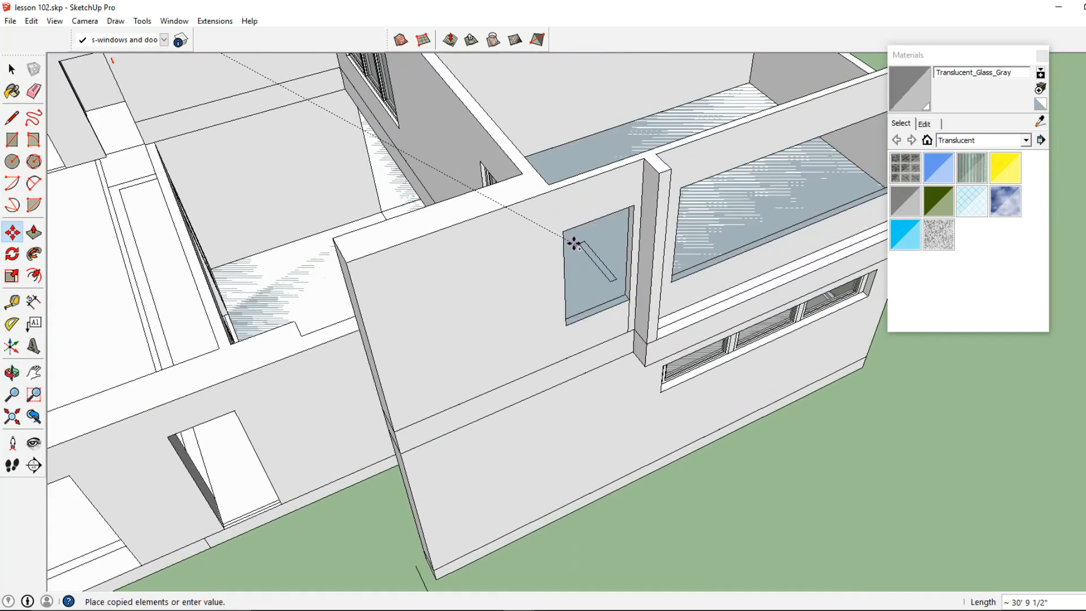
pyautogui.click(564, 232)
# Step: Rotate the copied window 90 degrees about its upper corner so it lies in line with the narrow opening
pyautogui.click(13, 253)
pyautogui.scroll(4, 485, 292)
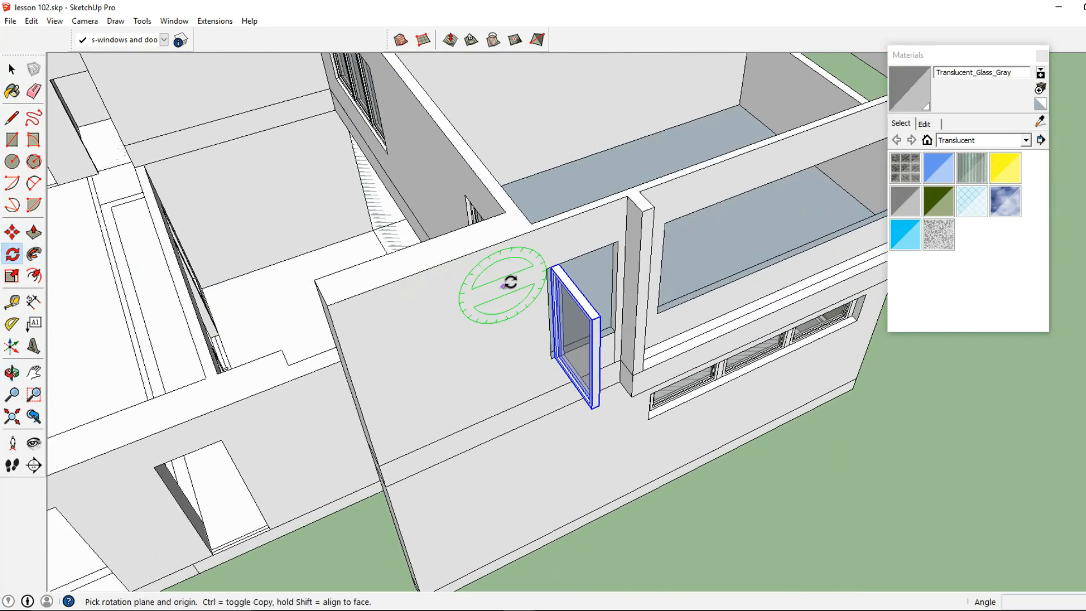
pyautogui.click(566, 263)
pyautogui.click(637, 287)
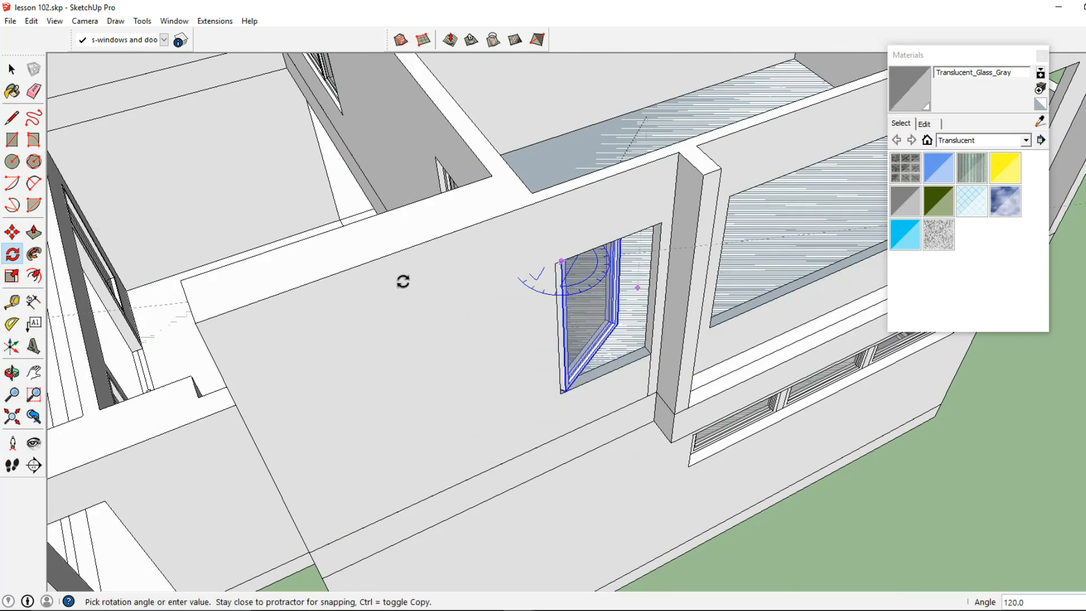
pyautogui.click(412, 294)
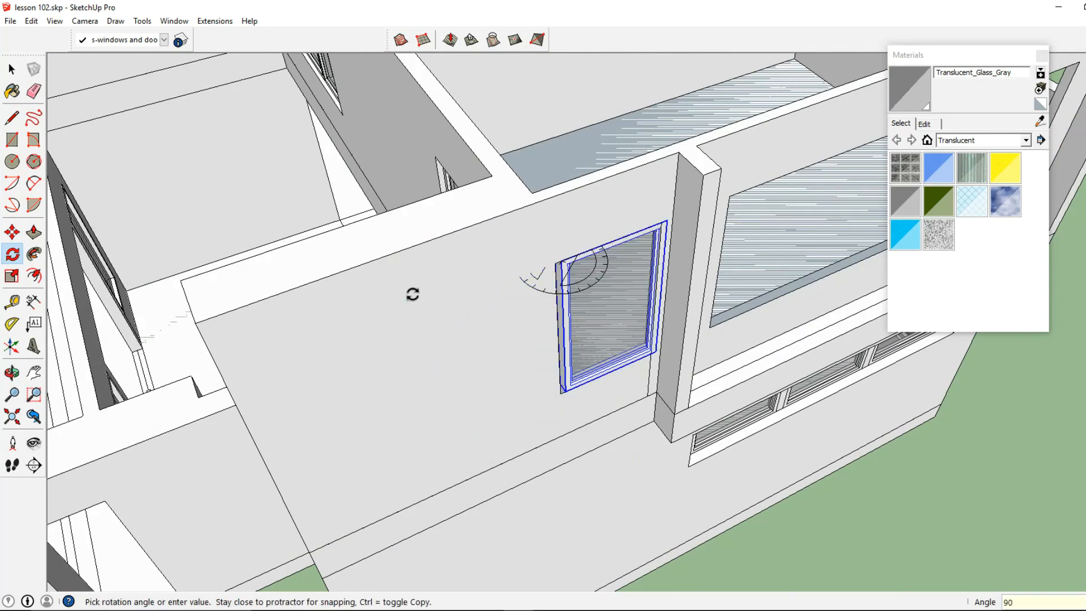
# Step: Set the rotated window back 2" from the wall face inside the narrow upper-floor opening
pyautogui.click(12, 232)
pyautogui.scroll(2, 459, 383)
pyautogui.scroll(2, 459, 390)
pyautogui.click(466, 423)
pyautogui.click(532, 386)
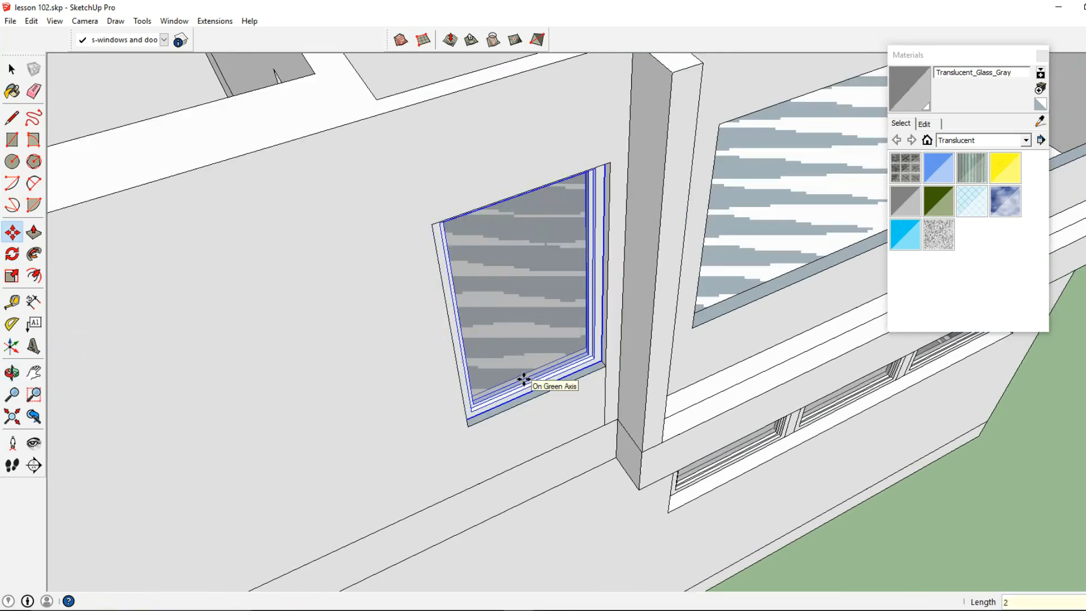
# Step: Copy the recessed window to the lower corner of the wide upper-floor opening inside the projecting frame
pyautogui.press('ctrl')
pyautogui.click(469, 422)
pyautogui.keyDown('shift'); pyautogui.moveTo(756, 334); pyautogui.dragTo(388, 439, button='middle'); pyautogui.keyUp('shift')
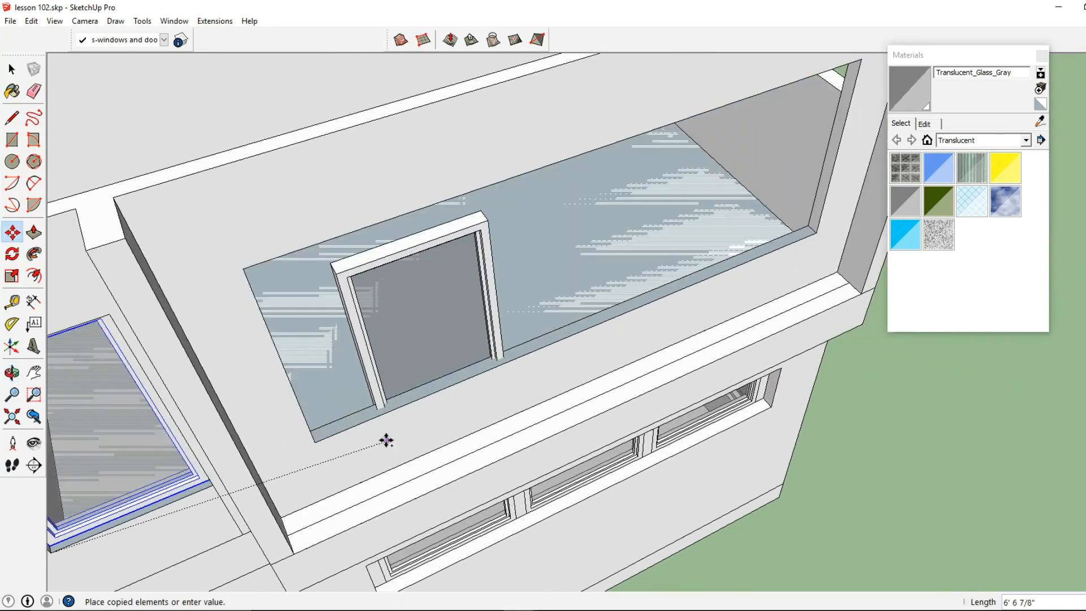
pyautogui.click(324, 441)
# Step: Copy the window along the wide opening at 3' spacing to make a row of four adjoining windows
pyautogui.moveTo(315, 439); pyautogui.dragTo(405, 406, button='middle')
pyautogui.scroll(3, 249, 353)
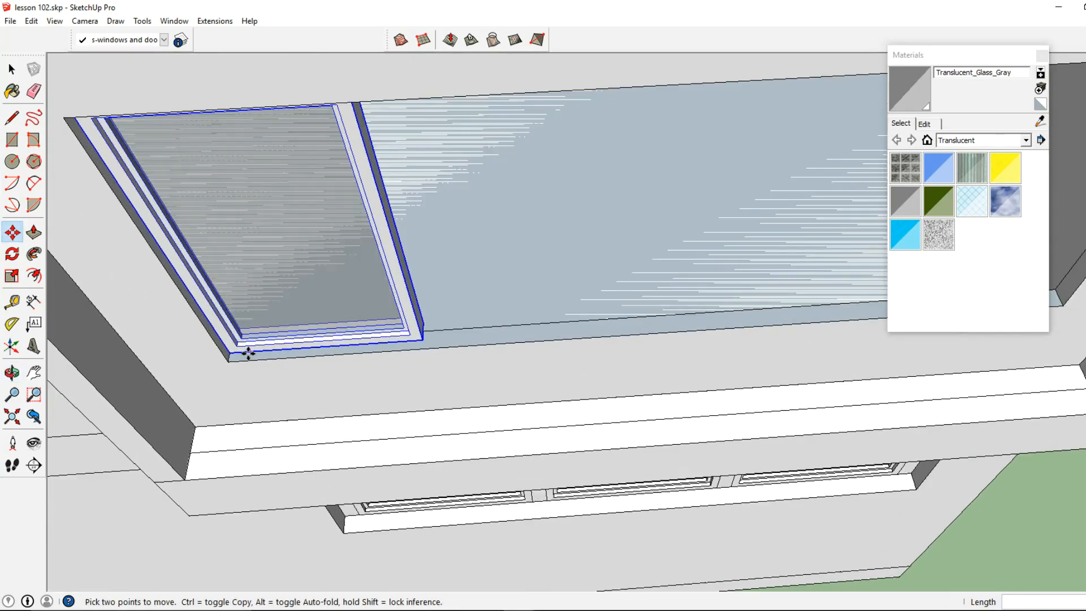
pyautogui.click(236, 353)
pyautogui.click(428, 339)
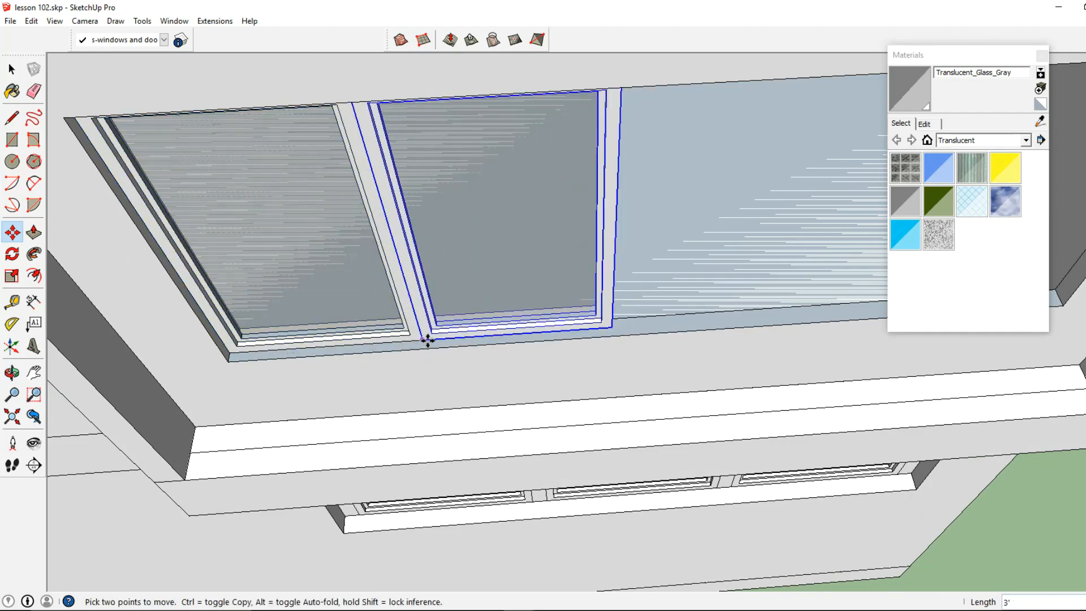
pyautogui.click(425, 336)
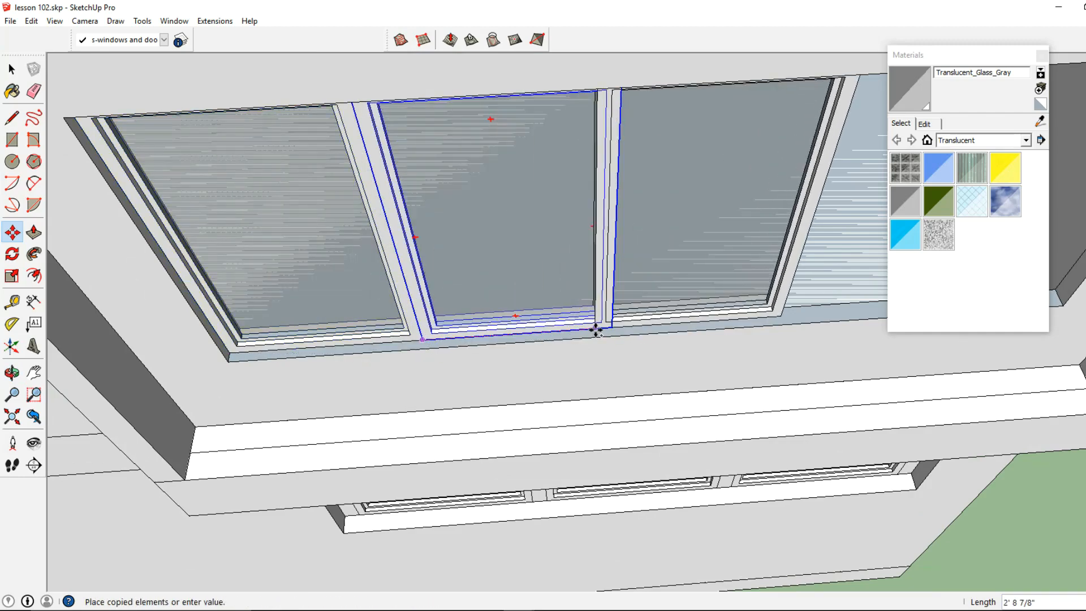
pyautogui.click(614, 328)
pyautogui.press('ctrl')
pyautogui.click(615, 328)
pyautogui.scroll(-3, 676, 309)
pyautogui.keyDown('shift'); pyautogui.moveTo(676, 309); pyautogui.dragTo(487, 342, button='middle'); pyautogui.keyUp('shift')
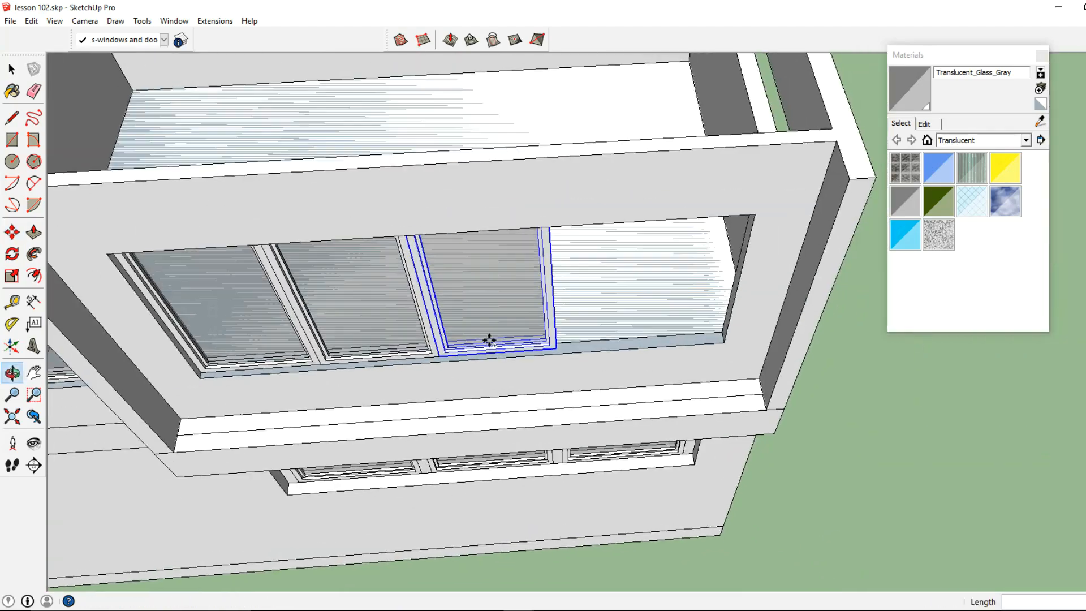
pyautogui.click(556, 344)
pyautogui.scroll(-2, 557, 343)
pyautogui.moveTo(567, 402); pyautogui.dragTo(390, 221, button='middle')
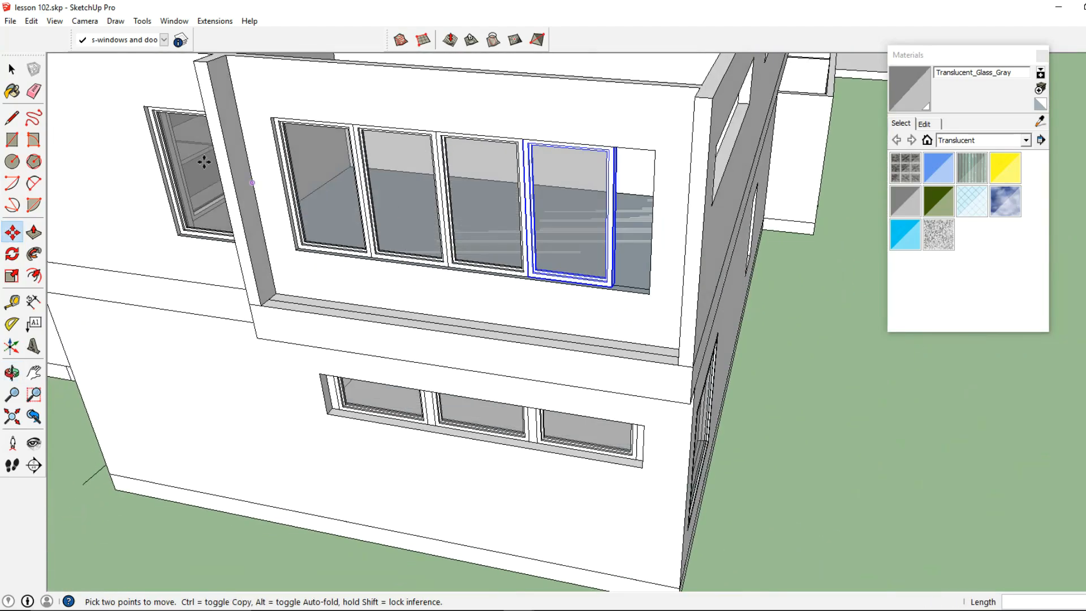
pyautogui.click(12, 73)
pyautogui.moveTo(268, 146); pyautogui.dragTo(340, 368, button='middle')
pyautogui.click(19, 275)
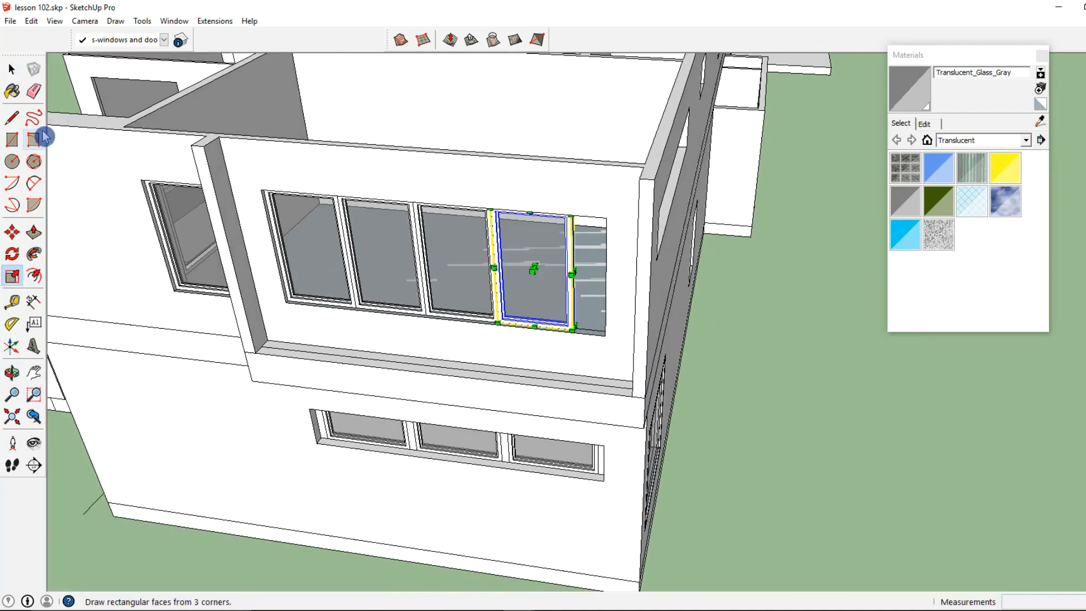
pyautogui.click(14, 74)
# Step: Delete the three added windows from the wide upper-floor opening, keeping only the first one
pyautogui.moveTo(411, 300); pyautogui.dragTo(453, 297, button='middle')
pyautogui.moveTo(324, 283); pyautogui.dragTo(517, 275, button='middle')
pyautogui.click(449, 208)
pyautogui.moveTo(498, 223)
pyautogui.mouseDown(button='middle')
pyautogui.moveTo(509, 255)
pyautogui.moveTo(460, 209)
pyautogui.moveTo(511, 210)
pyautogui.mouseUp(button='middle')
pyautogui.press('Delete')
pyautogui.click(511, 206)
pyautogui.press('Delete')
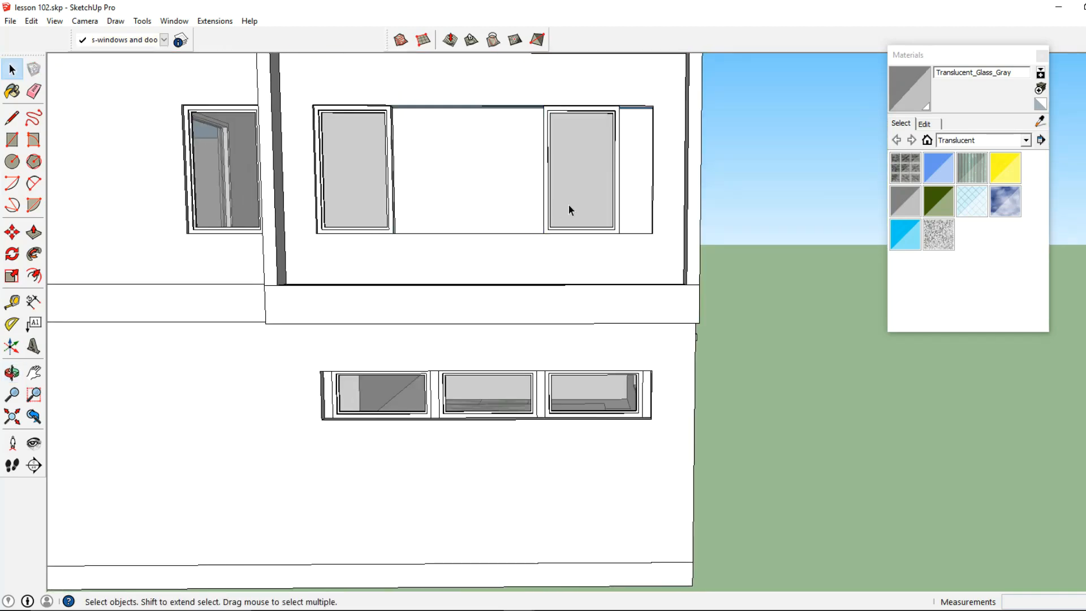
pyautogui.click(568, 205)
pyautogui.press('Delete')
# Step: Make the remaining window in the wide upper-floor opening a unique component
pyautogui.moveTo(394, 395); pyautogui.dragTo(403, 211, button='middle')
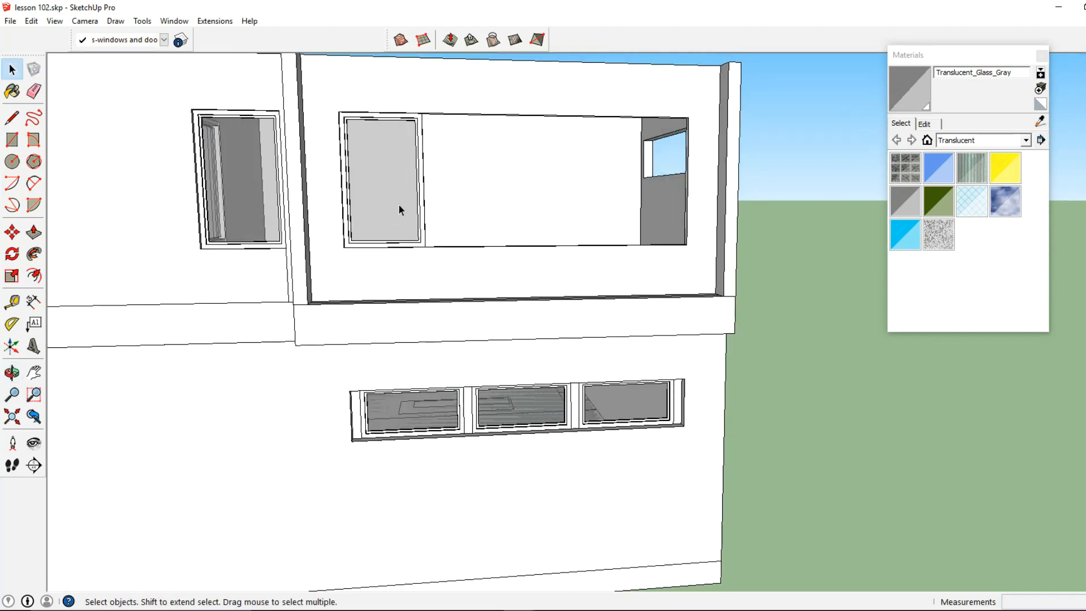
pyautogui.rightClick(403, 209)
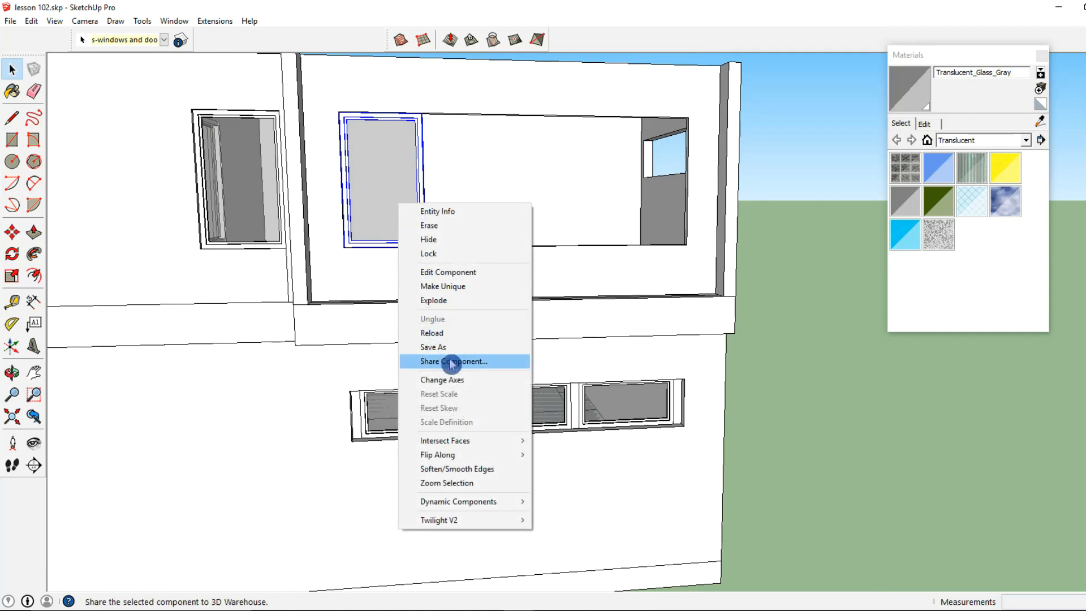
pyautogui.click(374, 150)
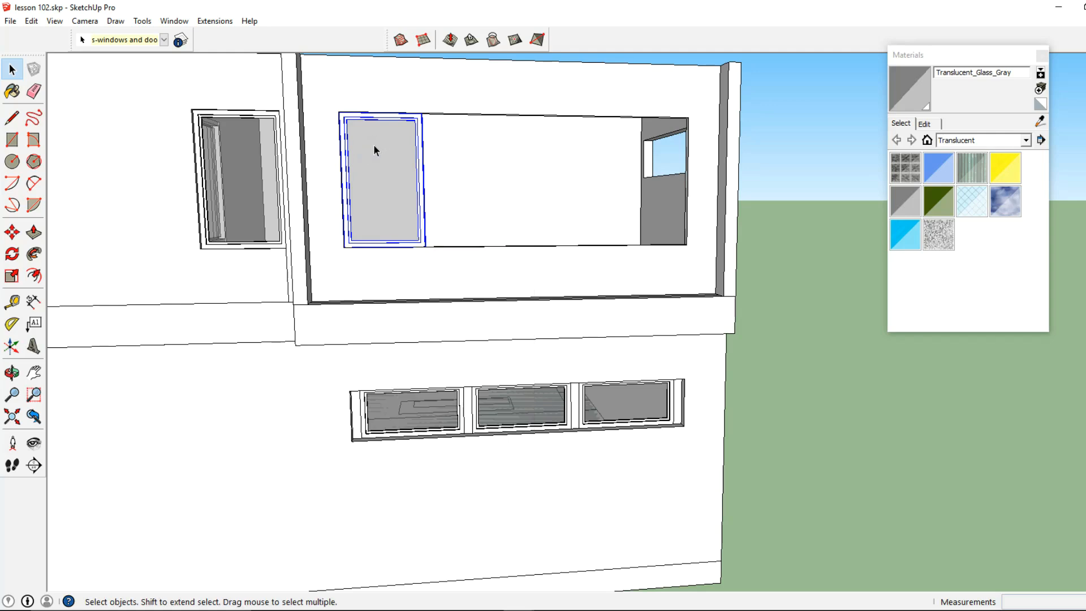
pyautogui.rightClick(372, 143)
pyautogui.click(399, 225)
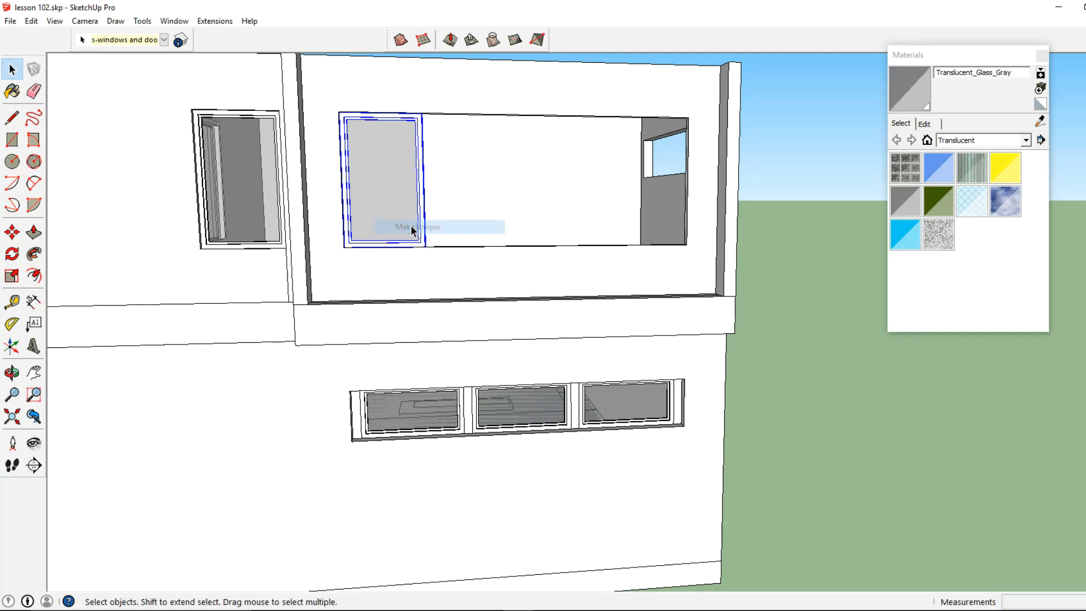
pyautogui.doubleClick(407, 222)
pyautogui.click(209, 312)
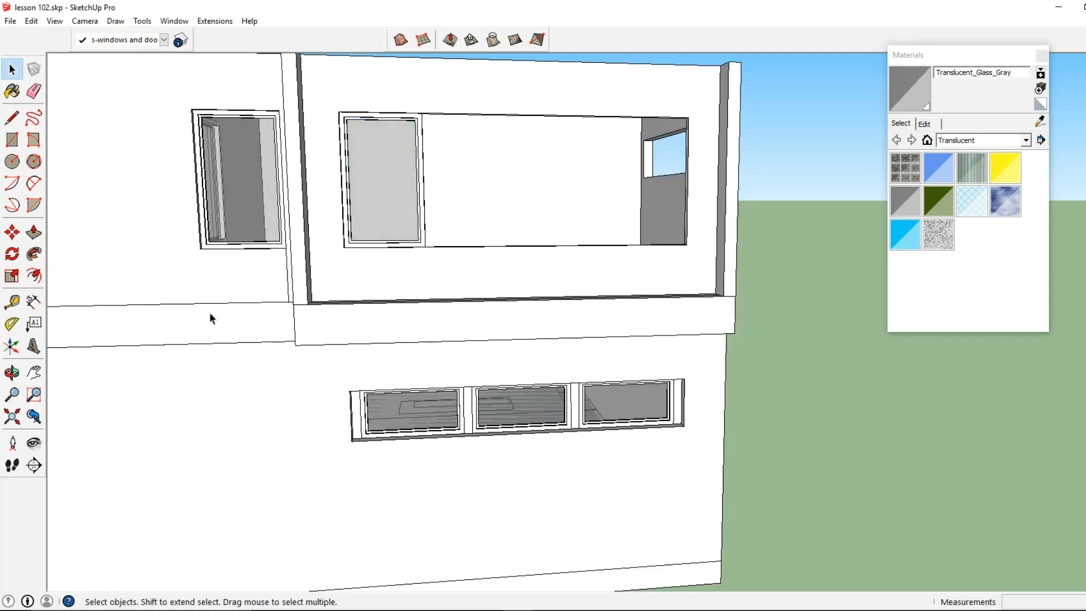
# Step: Slide the window about 1' 8 9/16" along the wide opening, away from the side face it touches
pyautogui.click(12, 232)
pyautogui.scroll(2, 363, 227)
pyautogui.click(383, 224)
pyautogui.click(438, 220)
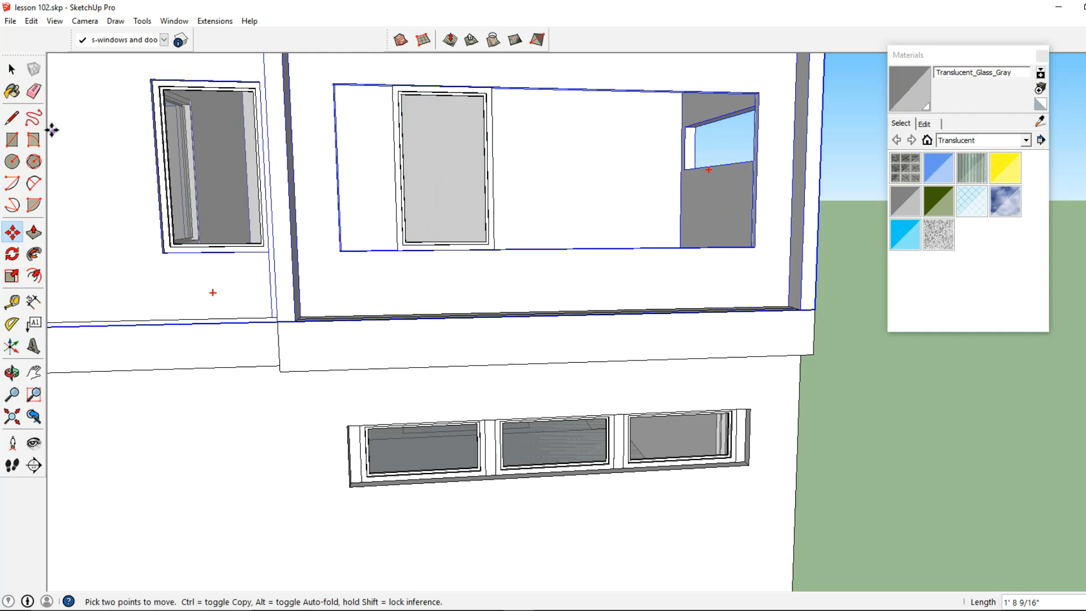
# Step: Try to push or pull the wide opening's side faces into line with the edges of the ground-floor opening below
pyautogui.press('space')
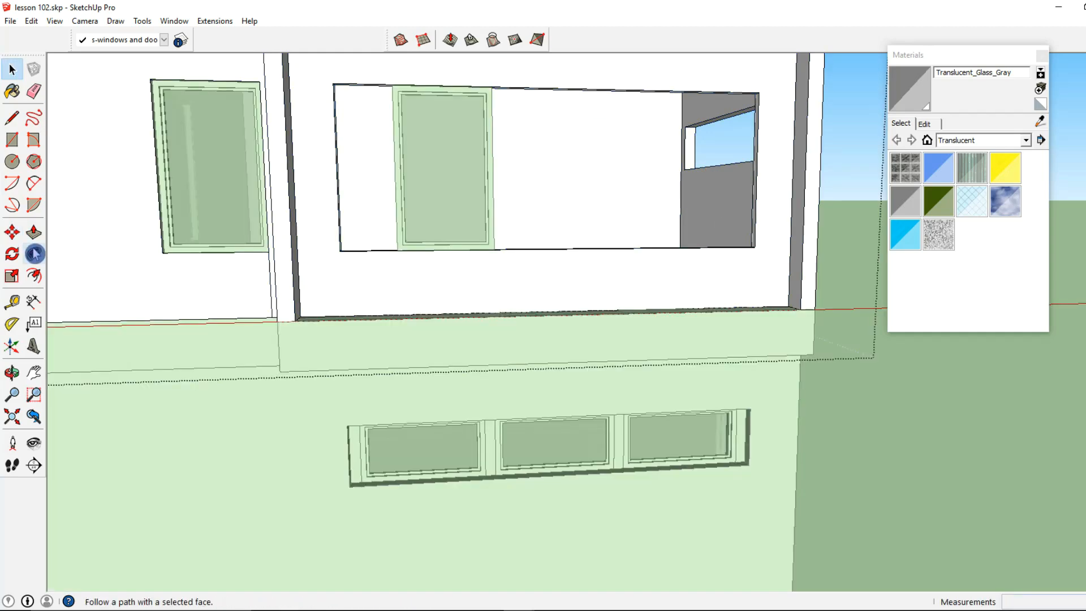
pyautogui.click(34, 232)
pyautogui.moveTo(113, 271); pyautogui.dragTo(308, 280, button='middle')
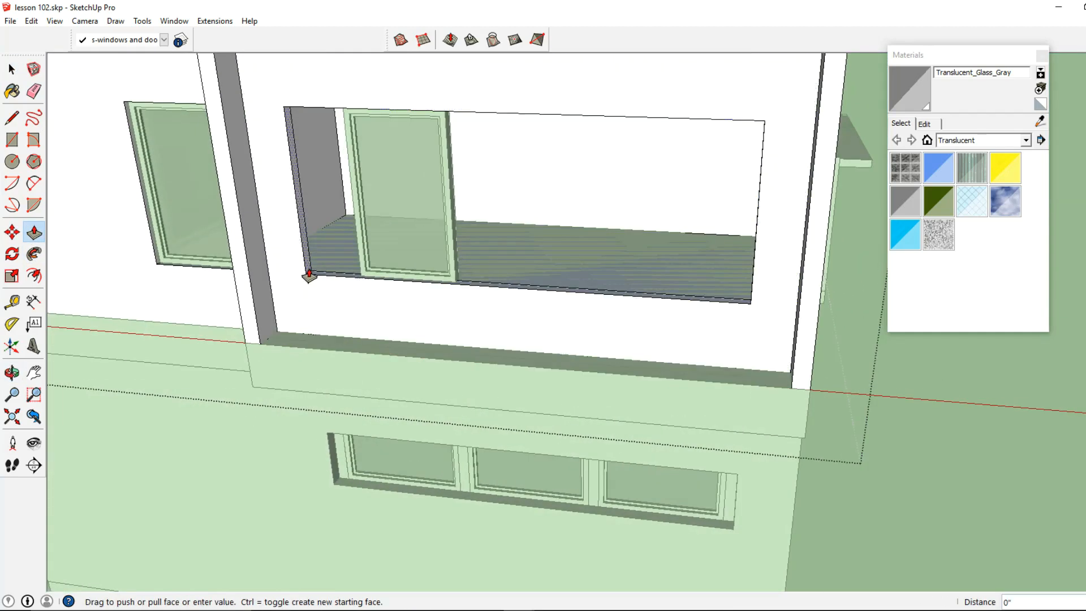
pyautogui.moveTo(330, 473); pyautogui.dragTo(492, 451, button='middle')
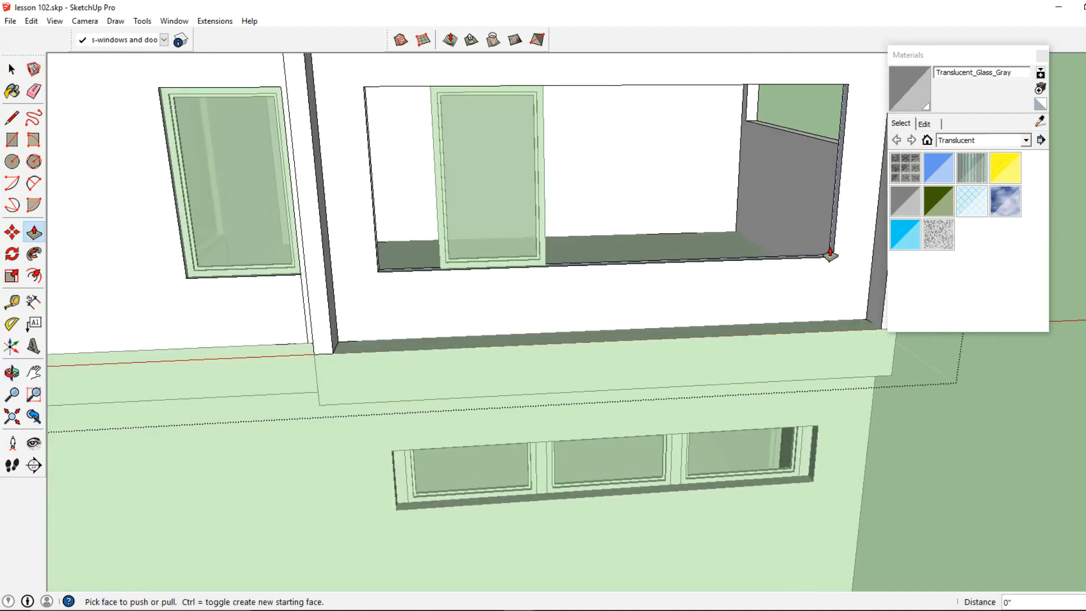
pyautogui.click(829, 254)
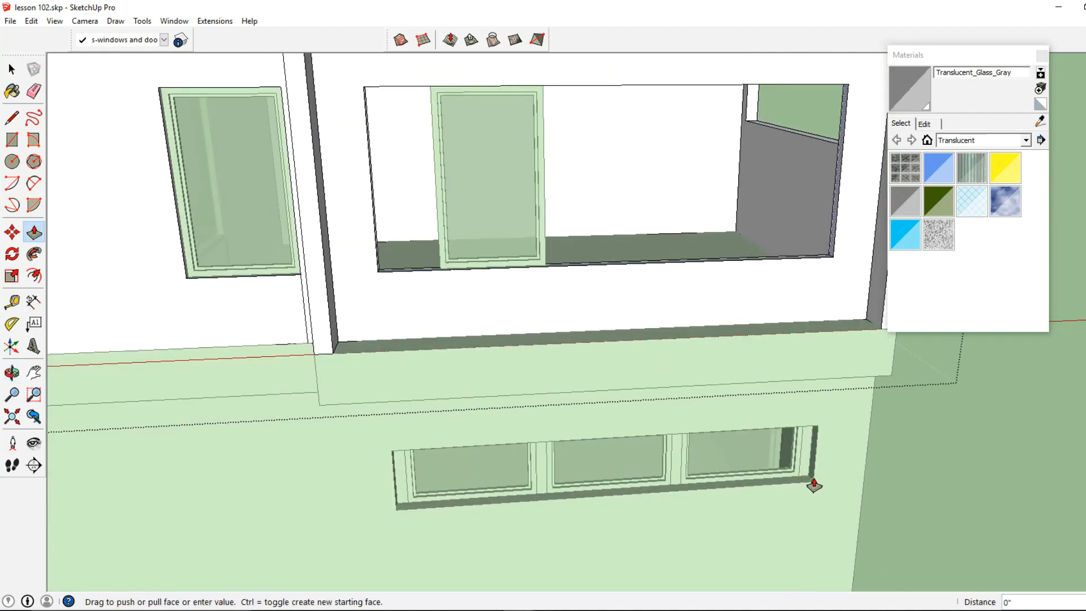
pyautogui.moveTo(720, 451); pyautogui.dragTo(437, 287, button='middle')
pyautogui.click(13, 71)
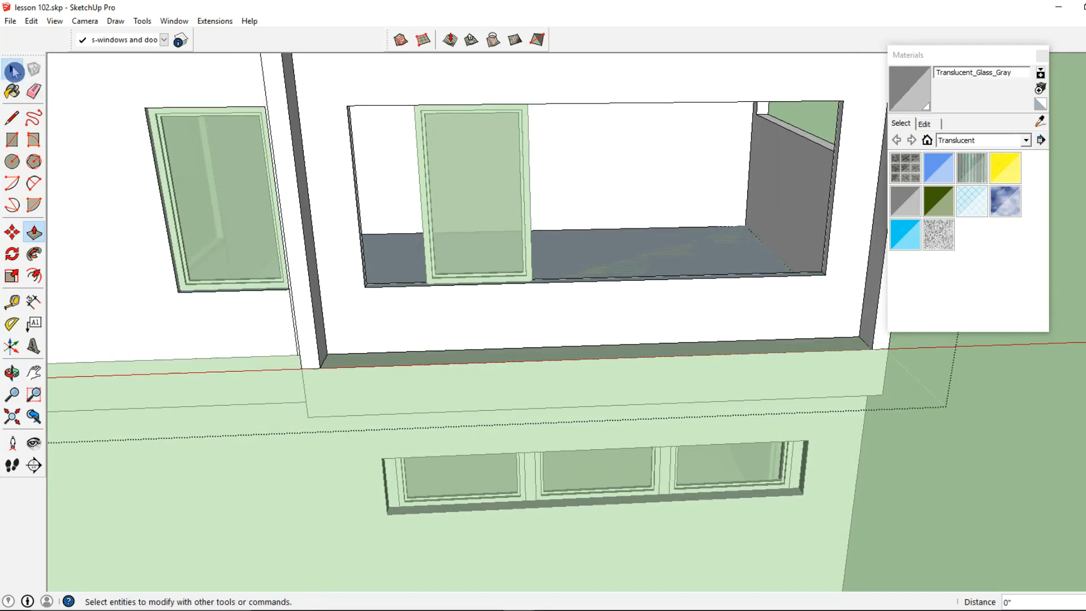
# Step: Widen the unique window by 12" by moving one side of its frame and sash inside the component
pyautogui.scroll(5, 482, 291)
pyautogui.click(475, 298)
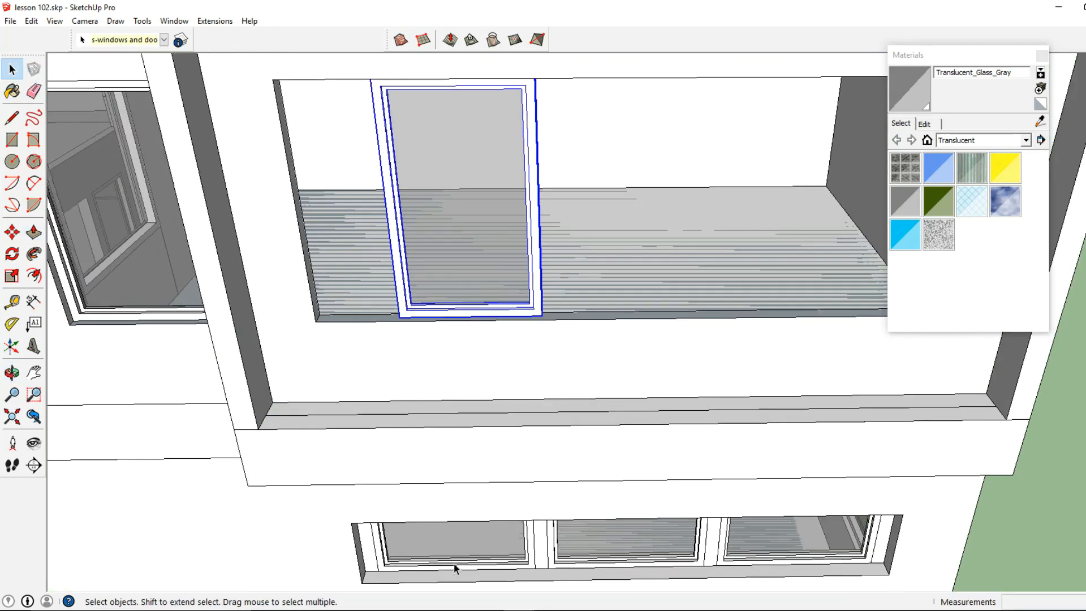
pyautogui.moveTo(455, 557); pyautogui.dragTo(457, 433, button='middle')
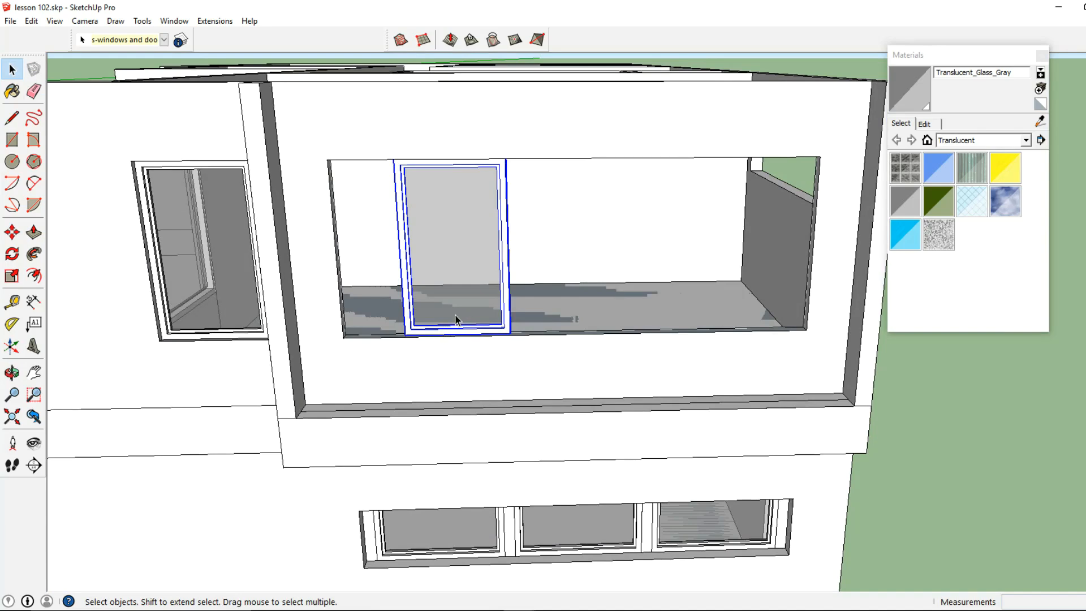
pyautogui.doubleClick(456, 322)
pyautogui.moveTo(571, 120); pyautogui.dragTo(571, 120)
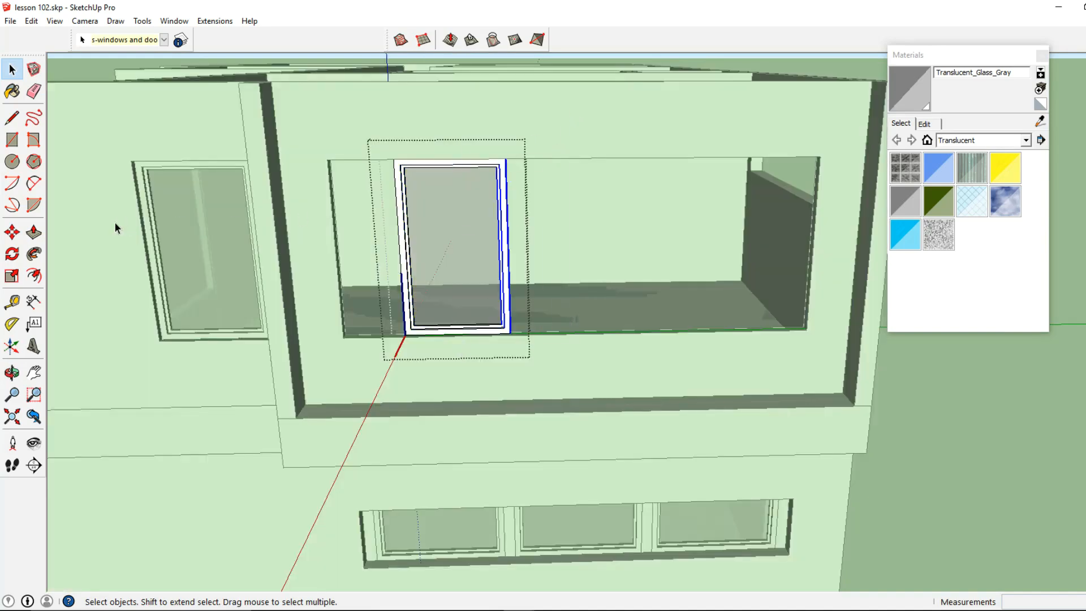
pyautogui.click(11, 232)
pyautogui.click(439, 264)
pyautogui.write('12')
pyautogui.press('Return')
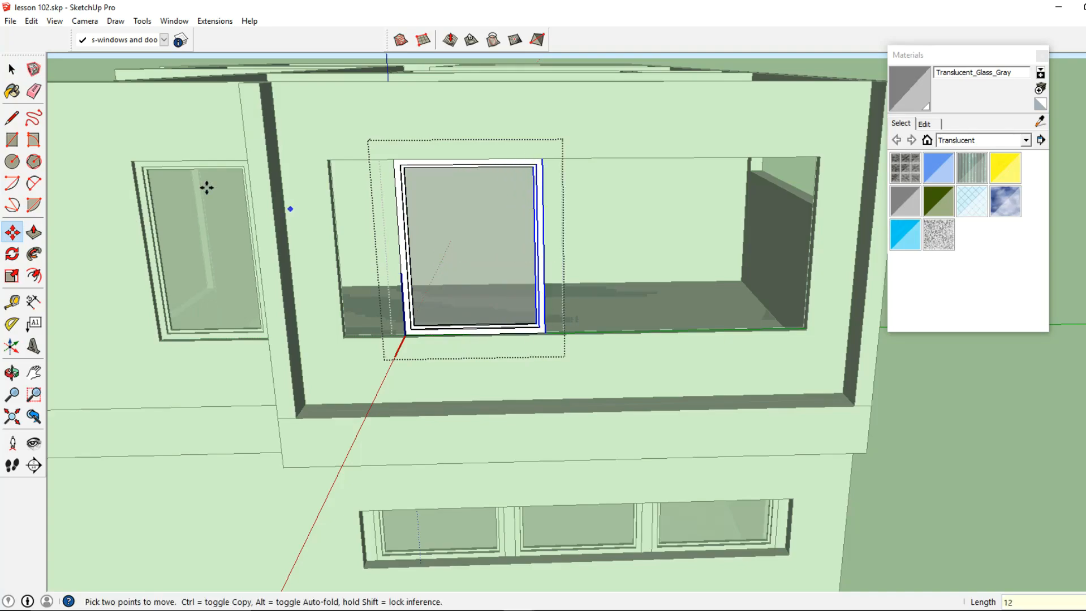
pyautogui.click(13, 72)
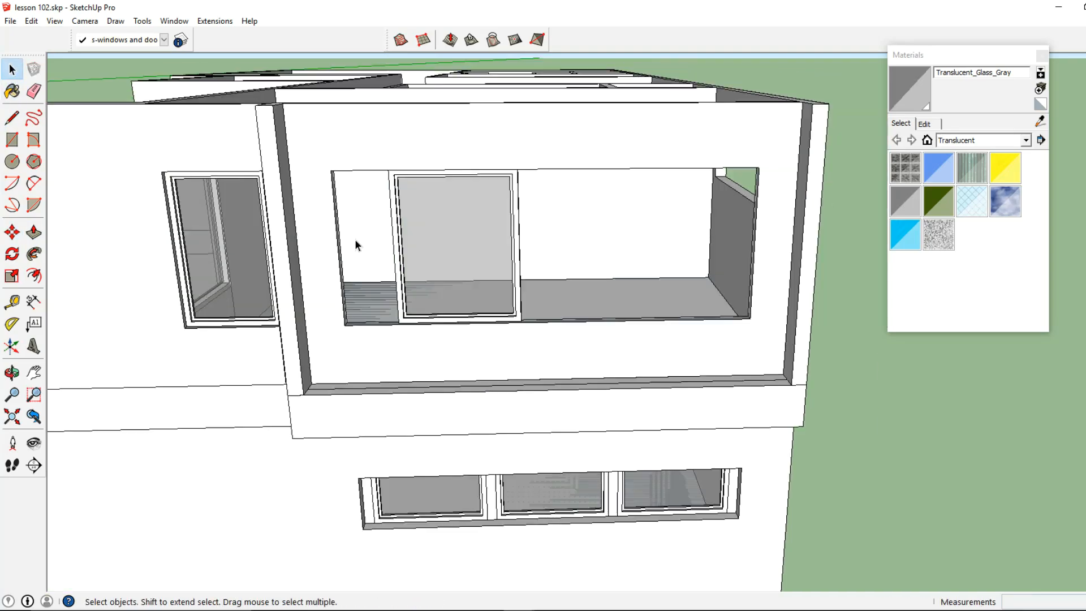
# Step: Move the widened window back to the wide opening's lower corner so it sits against the side face
pyautogui.scroll(-5, 356, 244)
pyautogui.moveTo(294, 274); pyautogui.dragTo(315, 286, button='middle')
pyautogui.scroll(5, 421, 254)
pyautogui.click(401, 273)
pyautogui.scroll(2, 401, 273)
pyautogui.click(14, 231)
pyautogui.scroll(3, 358, 355)
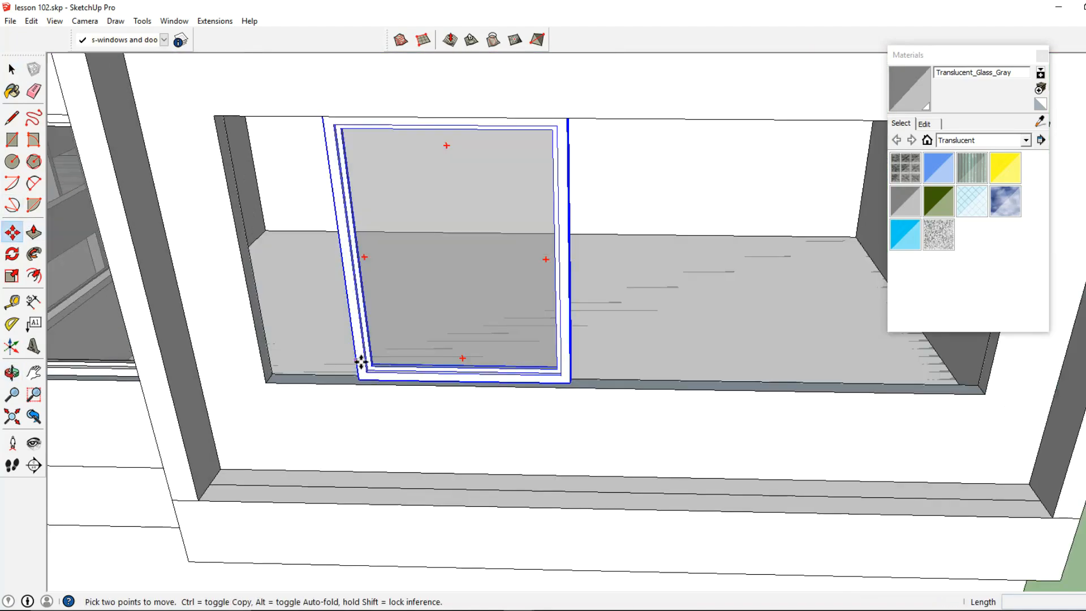
pyautogui.click(357, 375)
pyautogui.click(269, 381)
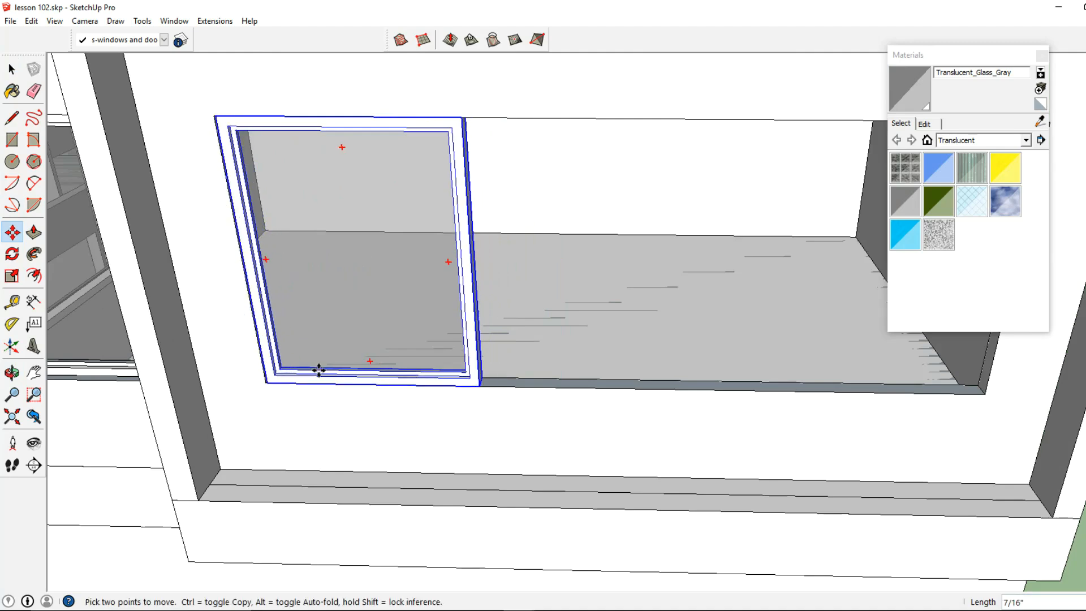
# Step: Offset the widened window 4" from the side face and copy it twice along the wide opening at 4' 2" spacing
pyautogui.write('4')
pyautogui.press('Return')
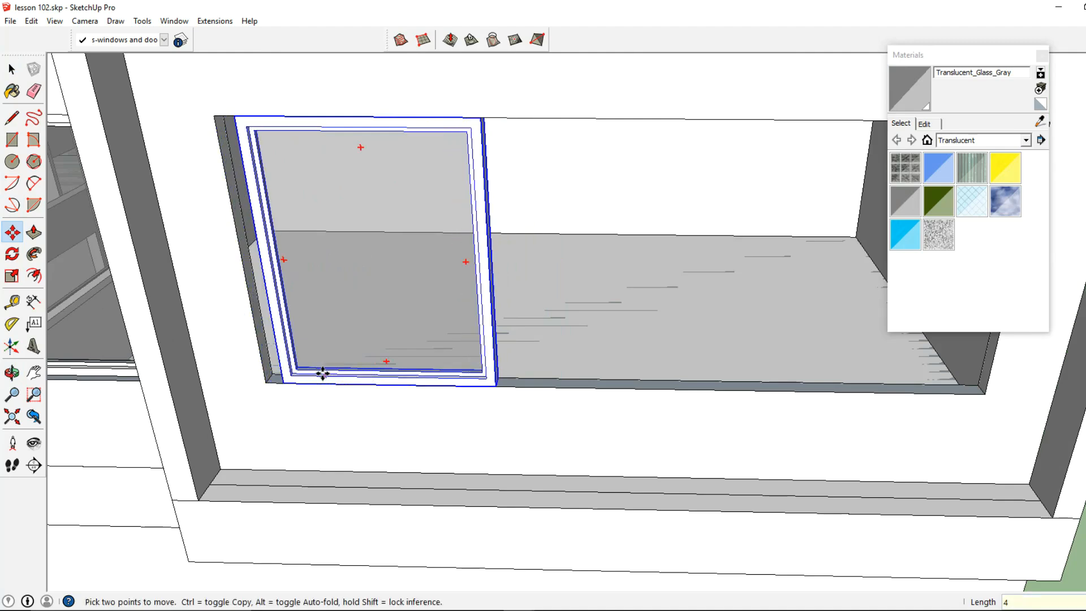
pyautogui.click(270, 380)
pyautogui.press('ctrl')
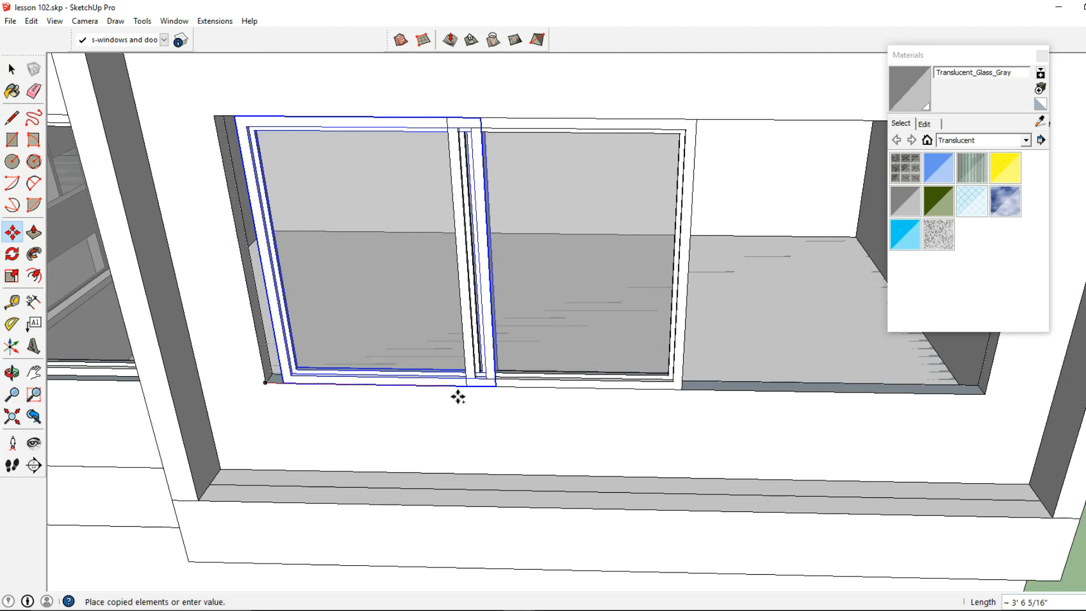
pyautogui.click(497, 389)
pyautogui.click(497, 390)
pyautogui.press('ctrl')
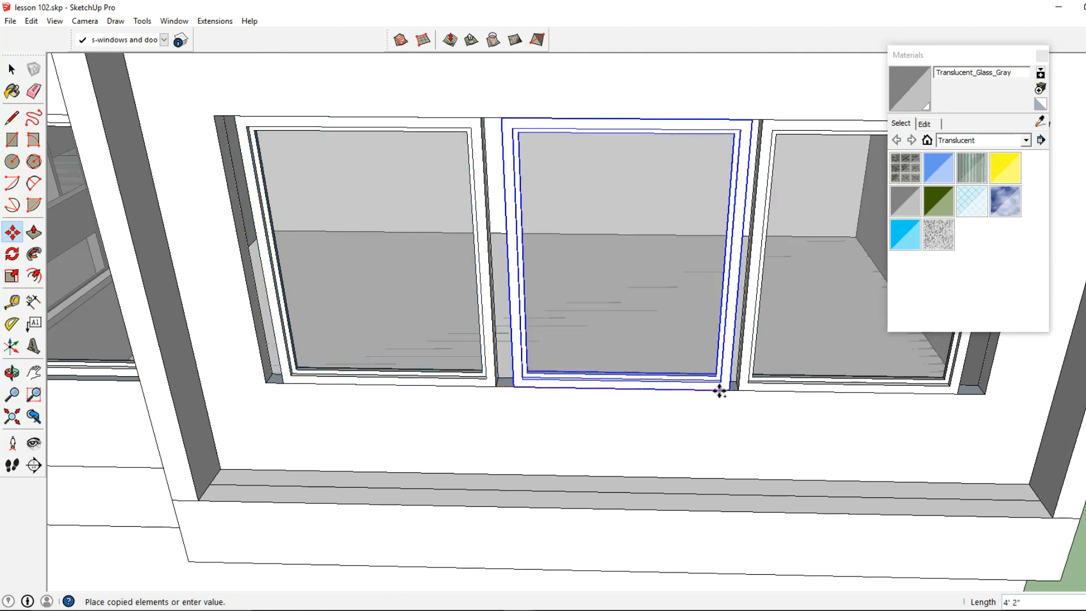
pyautogui.click(726, 390)
# Step: Draw rectangular faces about 4" by 5' to close the gaps between the three windows and beside the outer ones
pyautogui.scroll(-4, 724, 362)
pyautogui.moveTo(723, 356); pyautogui.dragTo(618, 474, button='middle')
pyautogui.click(12, 140)
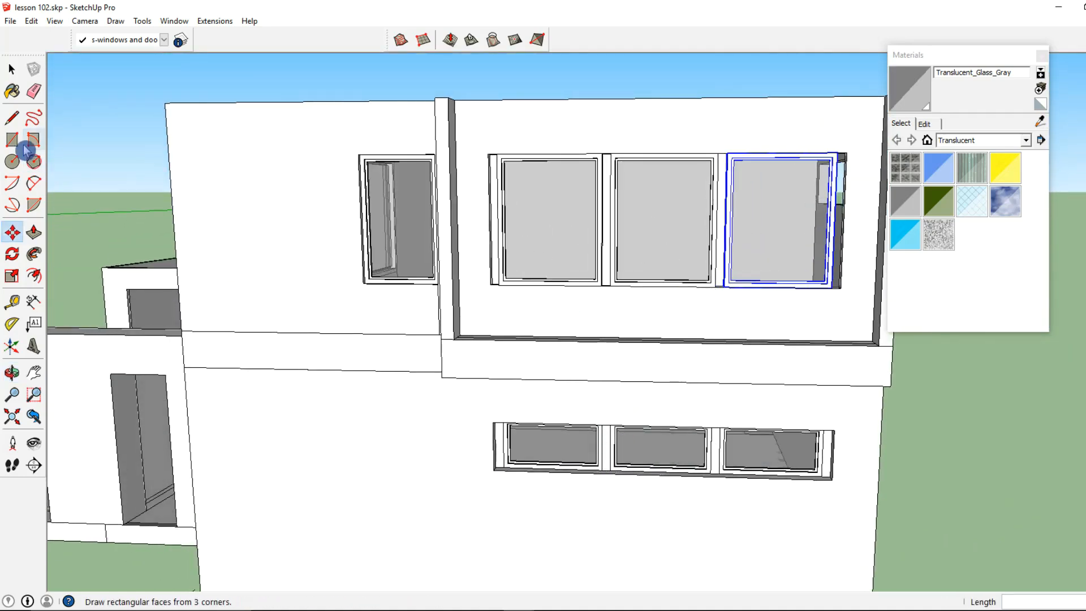
pyautogui.scroll(4, 451, 308)
pyautogui.click(410, 225)
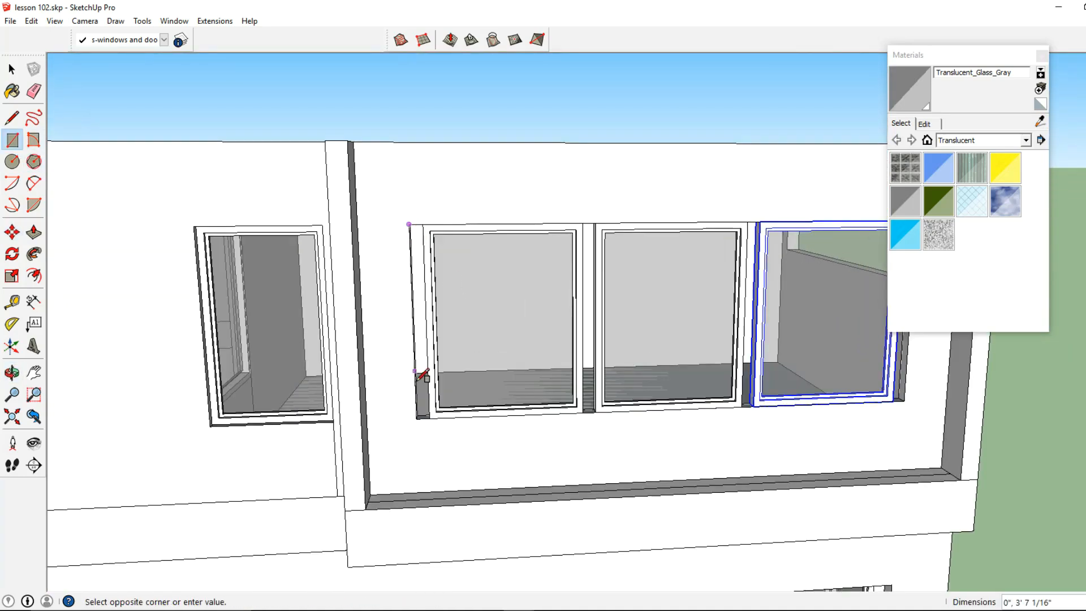
pyautogui.click(430, 418)
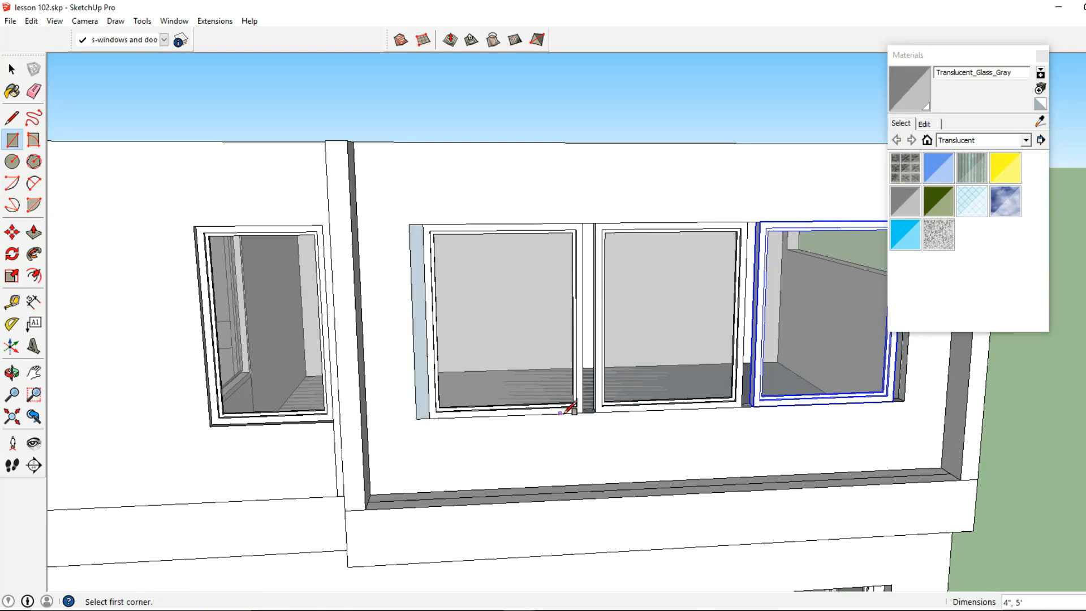
pyautogui.click(595, 223)
pyautogui.click(749, 222)
pyautogui.click(753, 405)
pyautogui.keyDown('shift'); pyautogui.moveTo(761, 390); pyautogui.dragTo(686, 412, button='middle'); pyautogui.keyUp('shift')
pyautogui.click(734, 419)
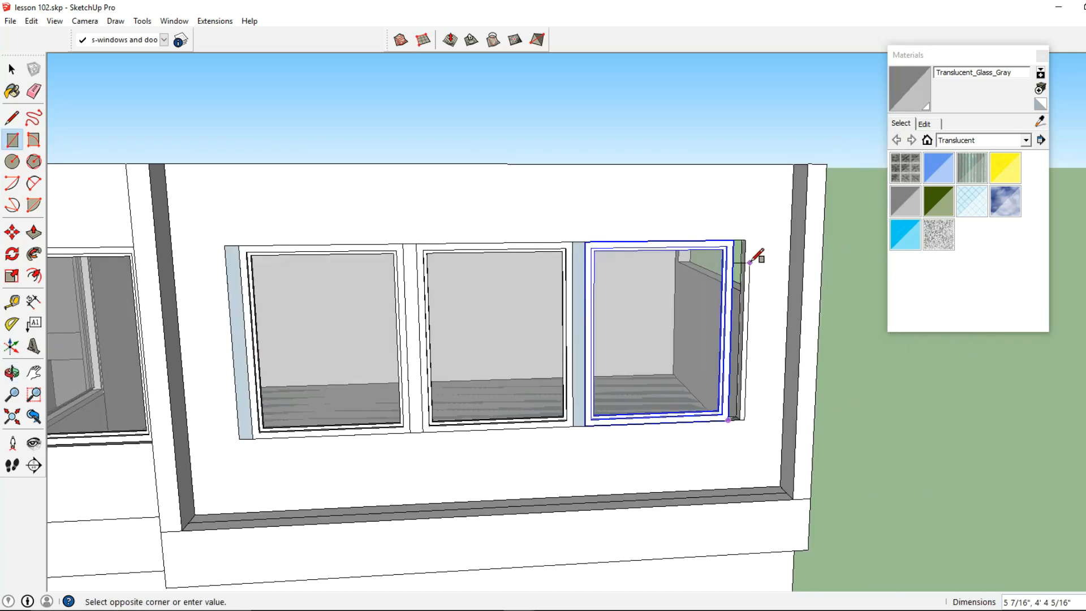
pyautogui.click(746, 243)
pyautogui.click(33, 93)
pyautogui.press('space')
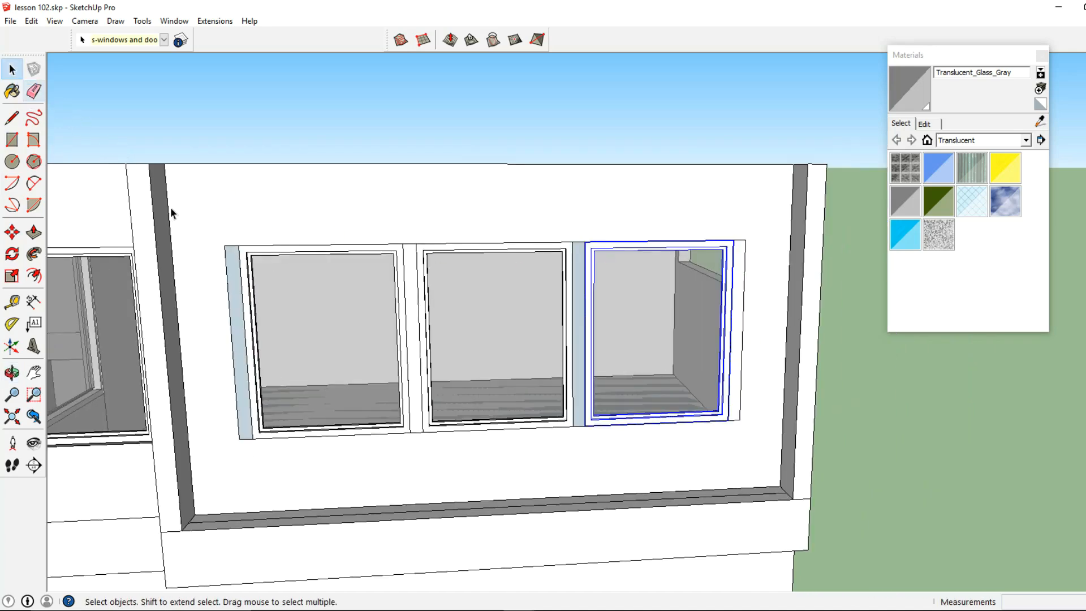
# Step: Reverse the two blue back-facing filler strips so their white front sides face outward
pyautogui.click(240, 309)
pyautogui.keyDown('shift'); pyautogui.click(576, 315); pyautogui.keyUp('shift')
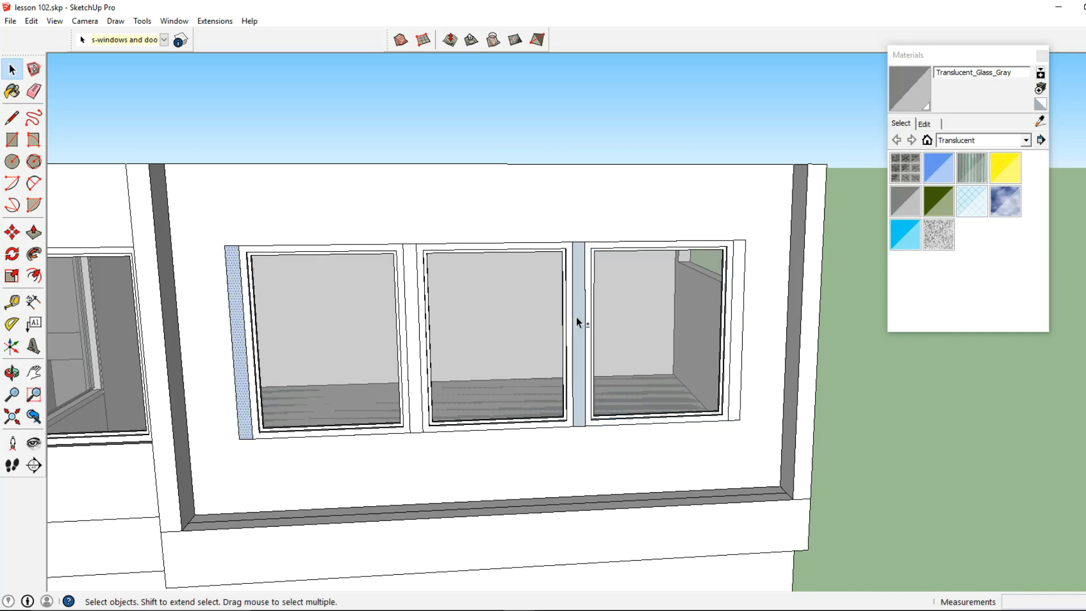
pyautogui.rightClick(577, 316)
pyautogui.click(625, 456)
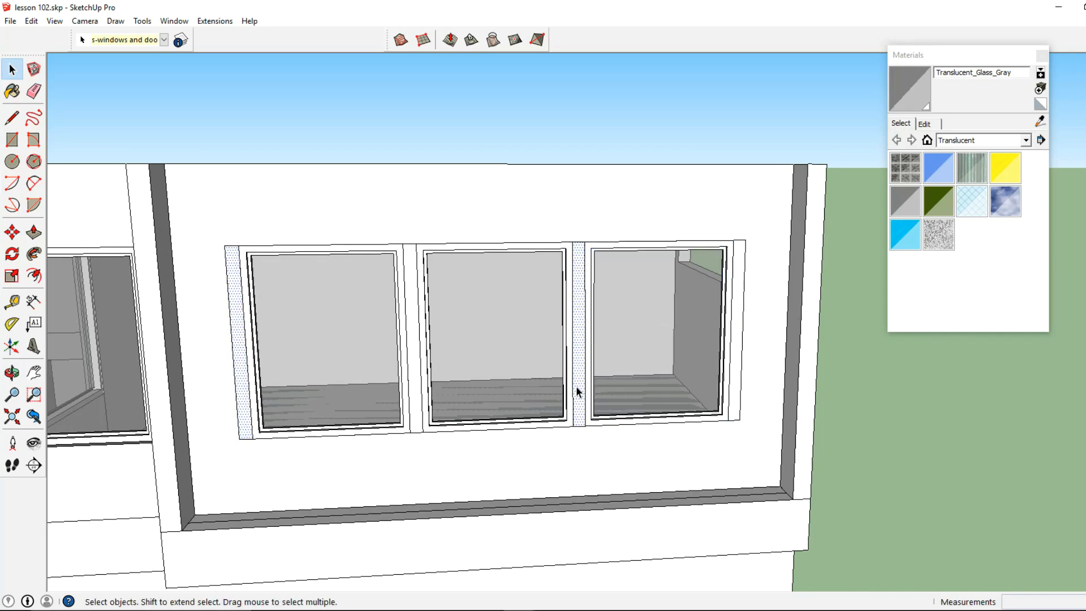
# Step: Set the three windows back 2" into the wide opening together with the first side strip and the two strips between them
pyautogui.moveTo(575, 388); pyautogui.dragTo(594, 418, button='middle')
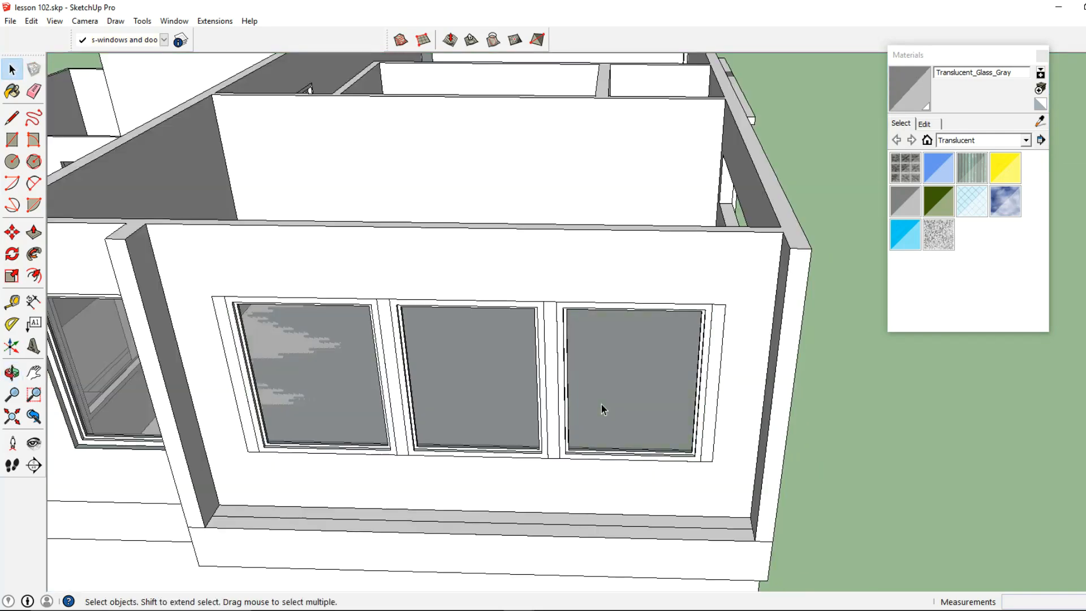
pyautogui.keyDown('shift'); pyautogui.click(602, 408); pyautogui.keyUp('shift')
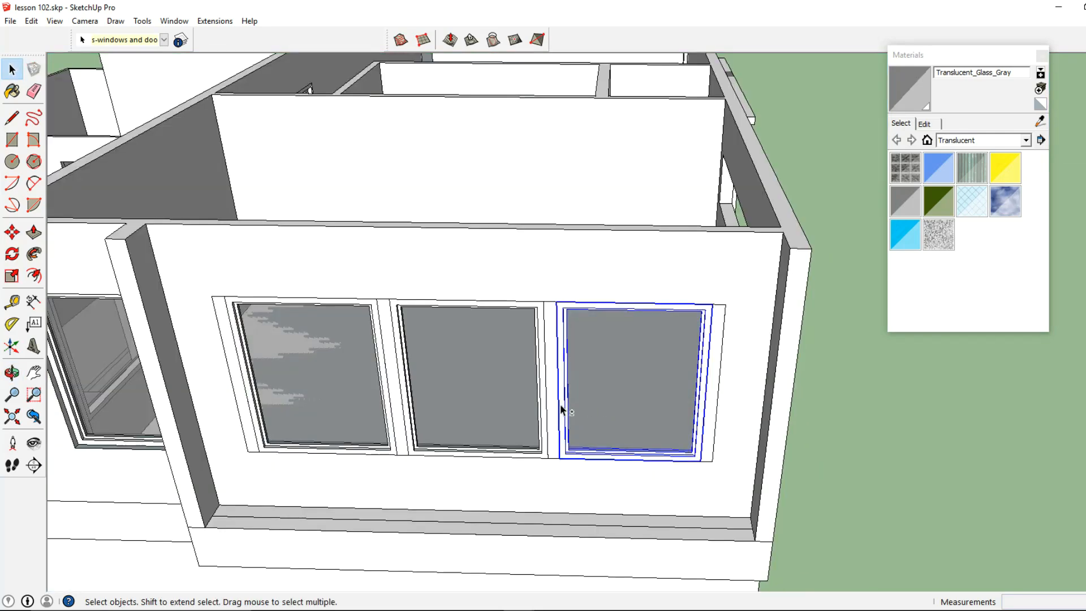
pyautogui.keyDown('shift'); pyautogui.click(417, 413); pyautogui.keyUp('shift')
pyautogui.keyDown('shift'); pyautogui.click(401, 418); pyautogui.keyUp('shift')
pyautogui.keyDown('shift'); pyautogui.click(352, 416); pyautogui.keyUp('shift')
pyautogui.keyDown('shift'); pyautogui.click(250, 430); pyautogui.keyUp('shift')
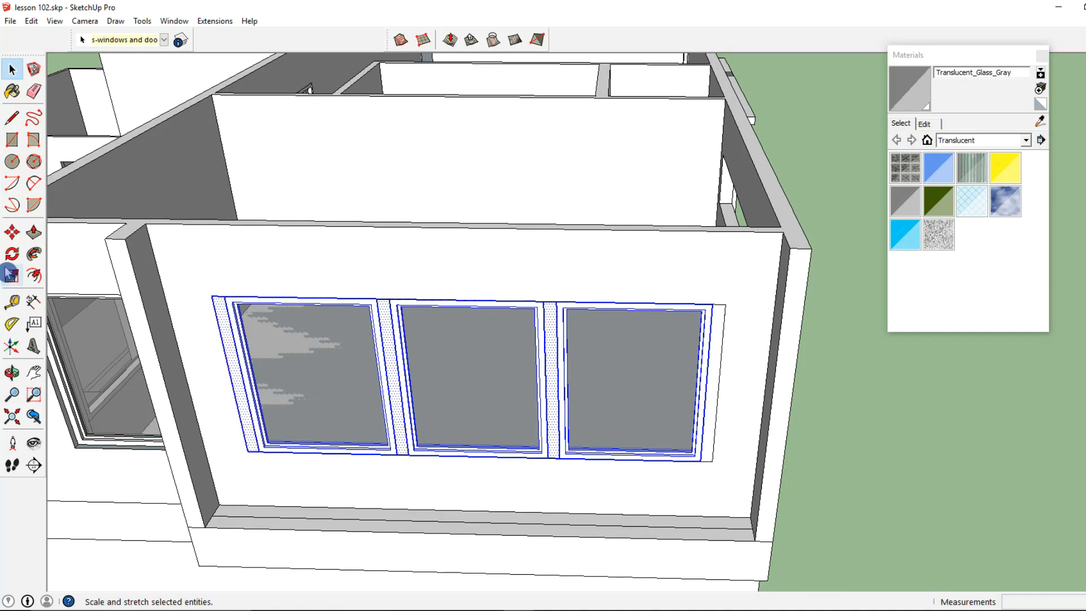
pyautogui.click(12, 232)
pyautogui.scroll(5, 243, 451)
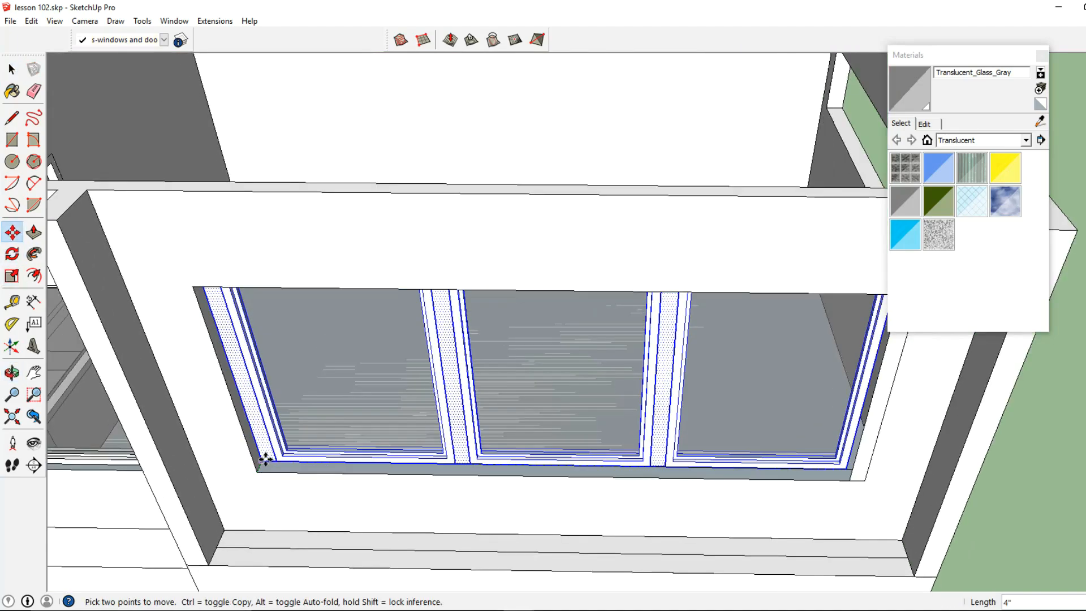
pyautogui.write('2')
pyautogui.press('Return')
pyautogui.click(11, 69)
pyautogui.scroll(-8, 548, 304)
pyautogui.click(435, 478)
pyautogui.scroll(-2, 440, 466)
pyautogui.moveTo(440, 466)
pyautogui.mouseDown(button='middle')
pyautogui.moveTo(555, 317)
pyautogui.moveTo(636, 337)
pyautogui.moveTo(526, 379)
pyautogui.moveTo(798, 351)
pyautogui.moveTo(484, 365)
pyautogui.moveTo(519, 377)
pyautogui.moveTo(509, 407)
pyautogui.mouseUp(button='middle')
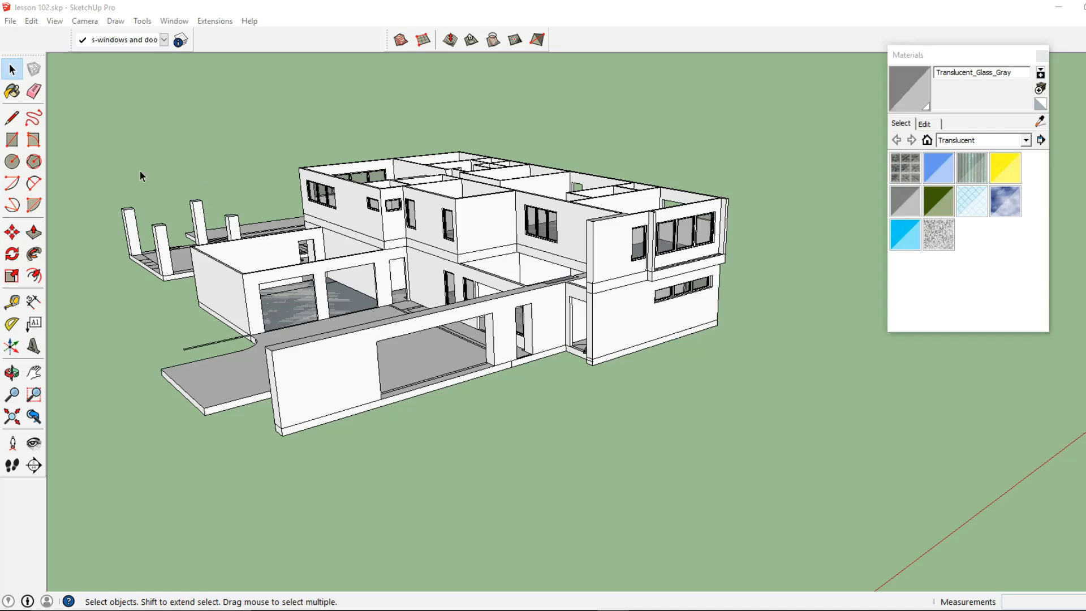
# Step: Search the 3D Warehouse for "door", look through the models offered, and close the library window
pyautogui.click(10, 21)
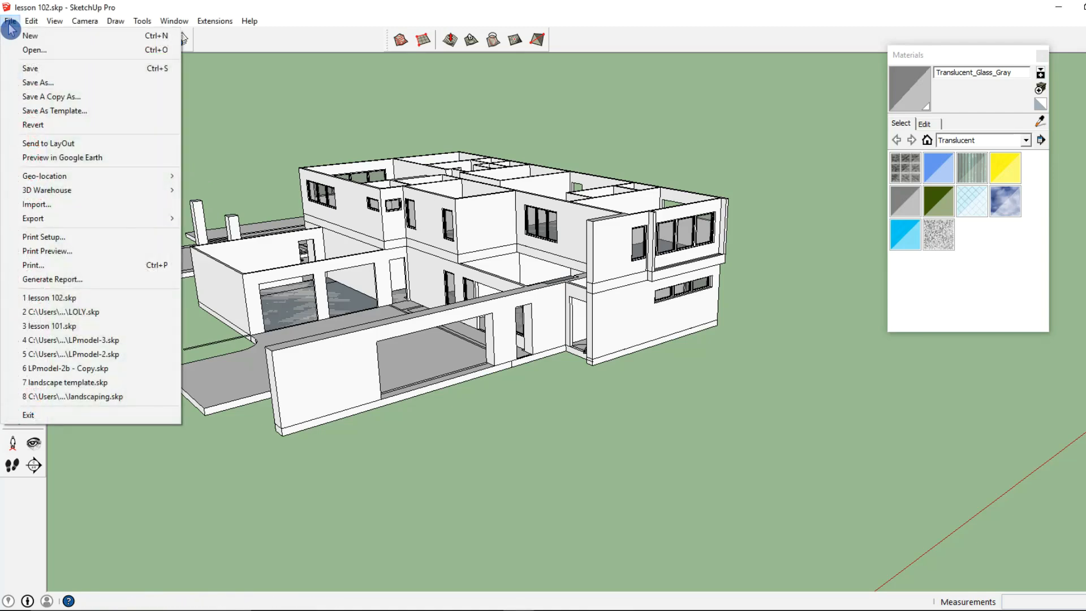
pyautogui.moveTo(53, 194)
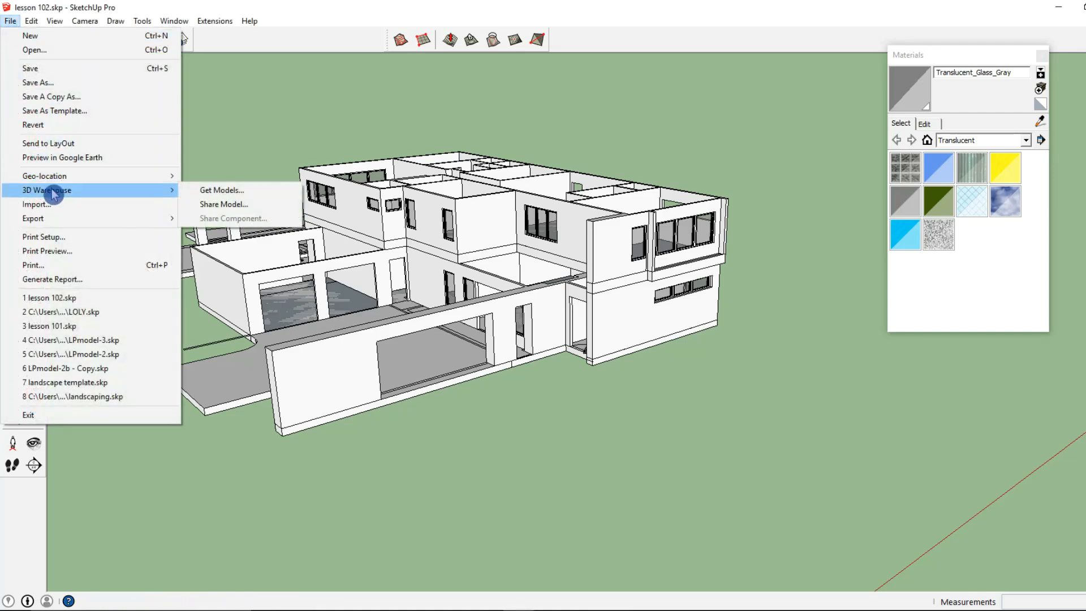
pyautogui.click(219, 190)
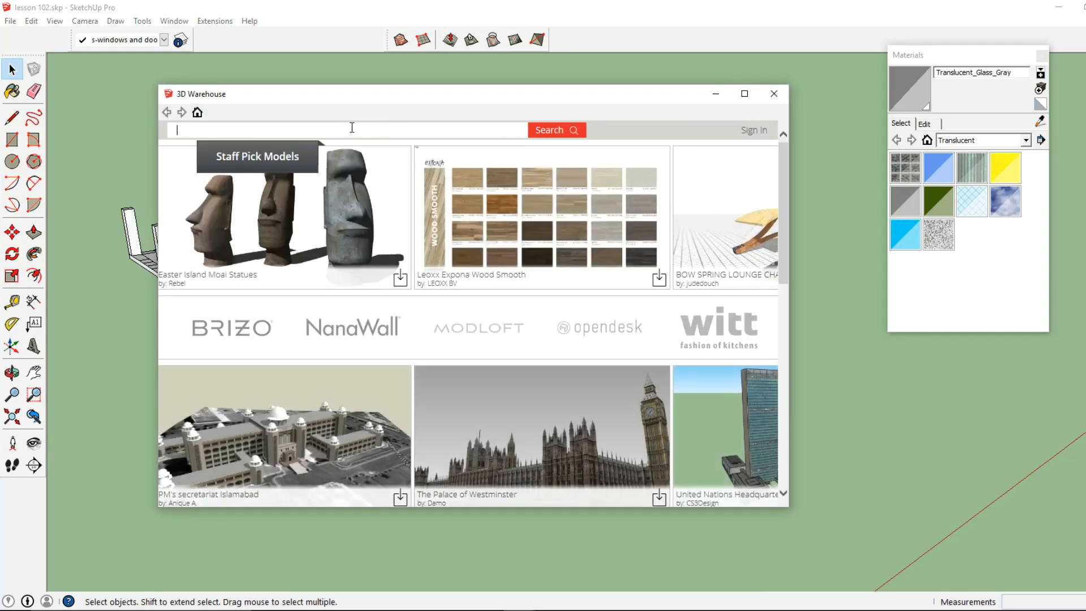
pyautogui.write('door')
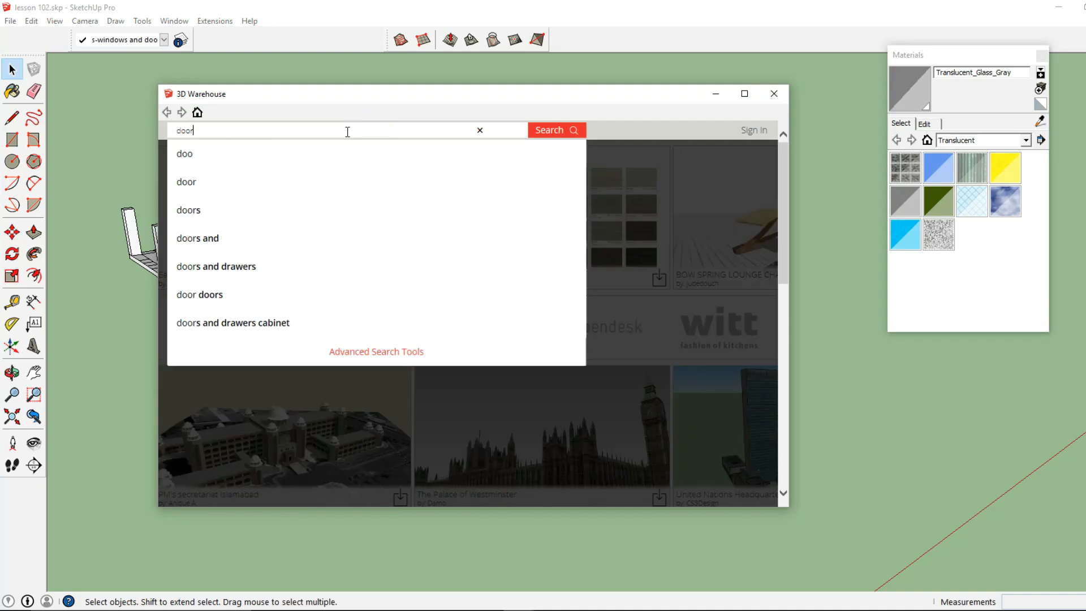
pyautogui.press('Return')
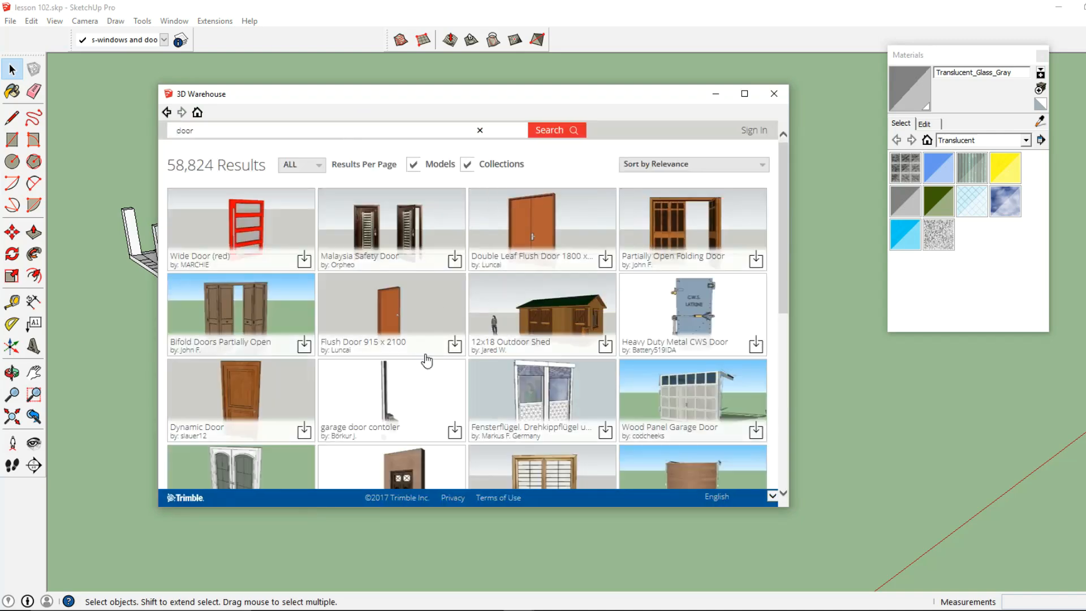
pyautogui.scroll(-2, 558, 363)
pyautogui.scroll(-4, 468, 358)
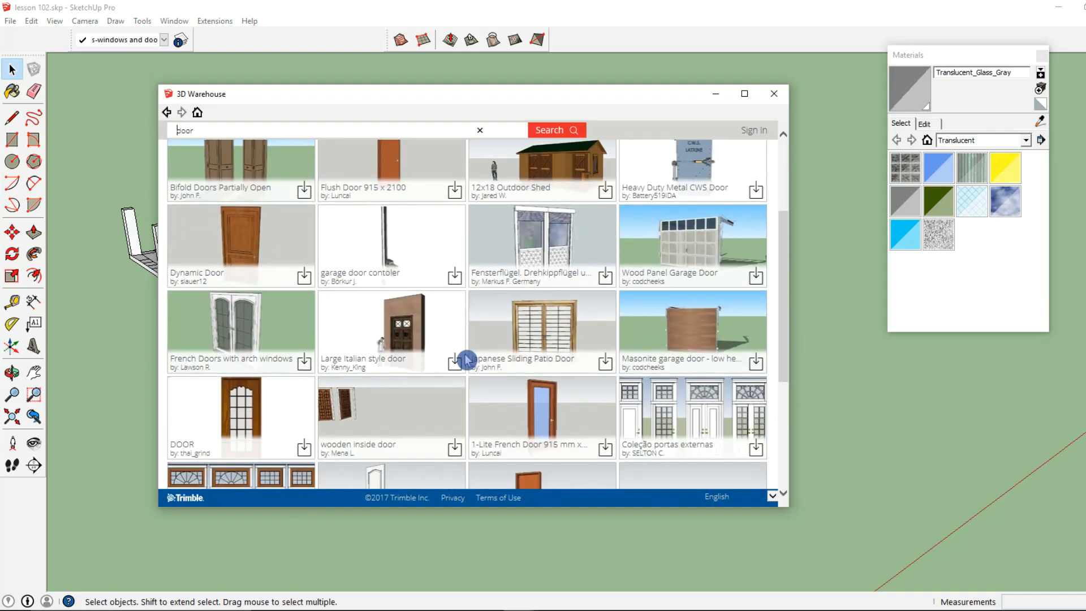
pyautogui.scroll(3, 468, 359)
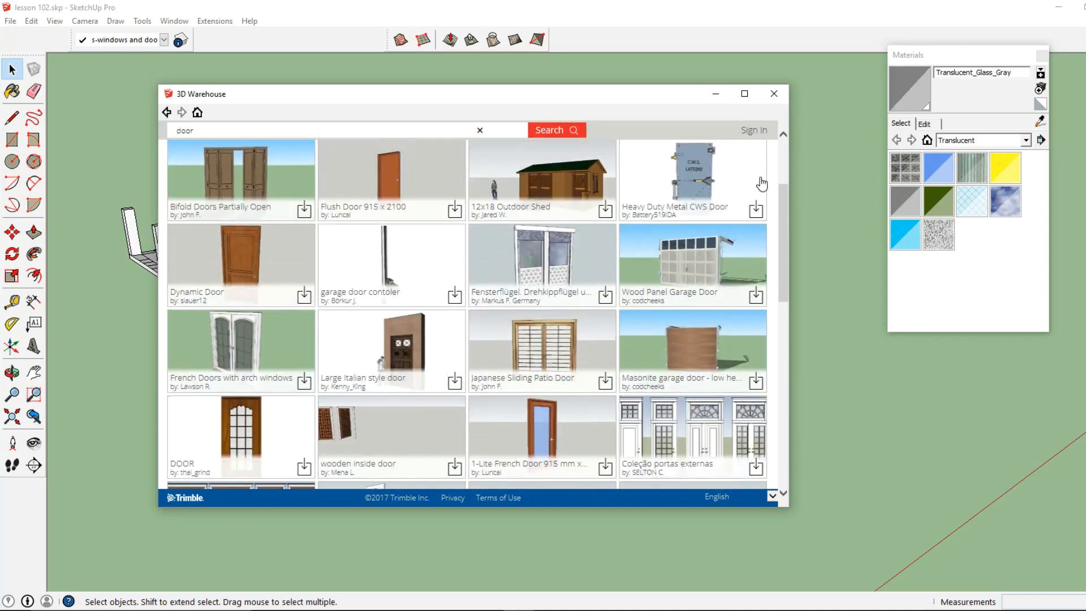
pyautogui.click(776, 96)
# Step: Switch to Chrome, check the download formats on the "Porta pivotante com painel lateral" model page, and put the browser away
pyautogui.moveTo(424, 610)
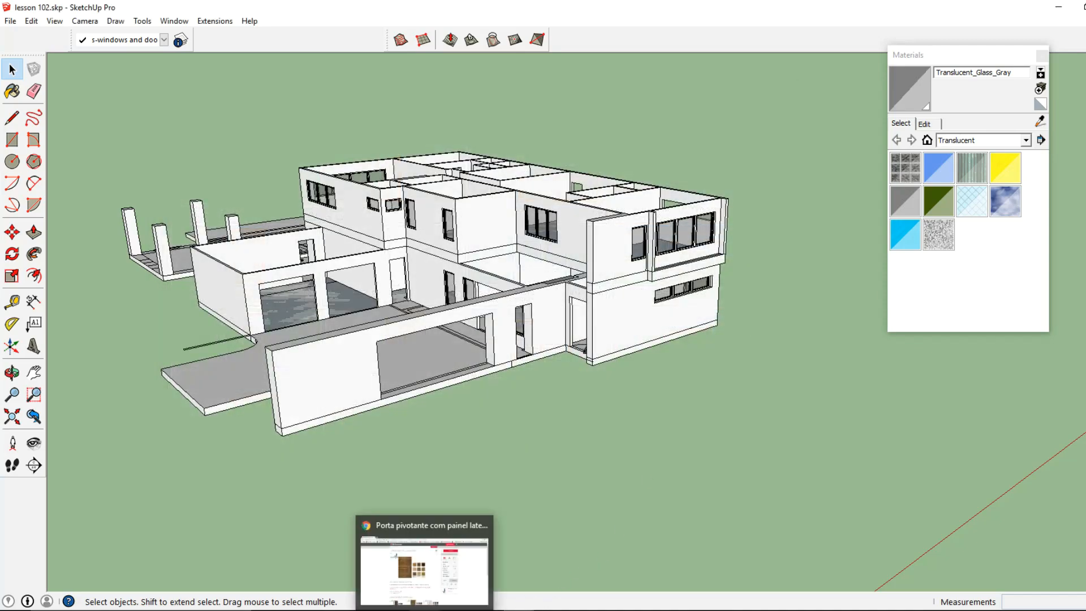
pyautogui.click(424, 569)
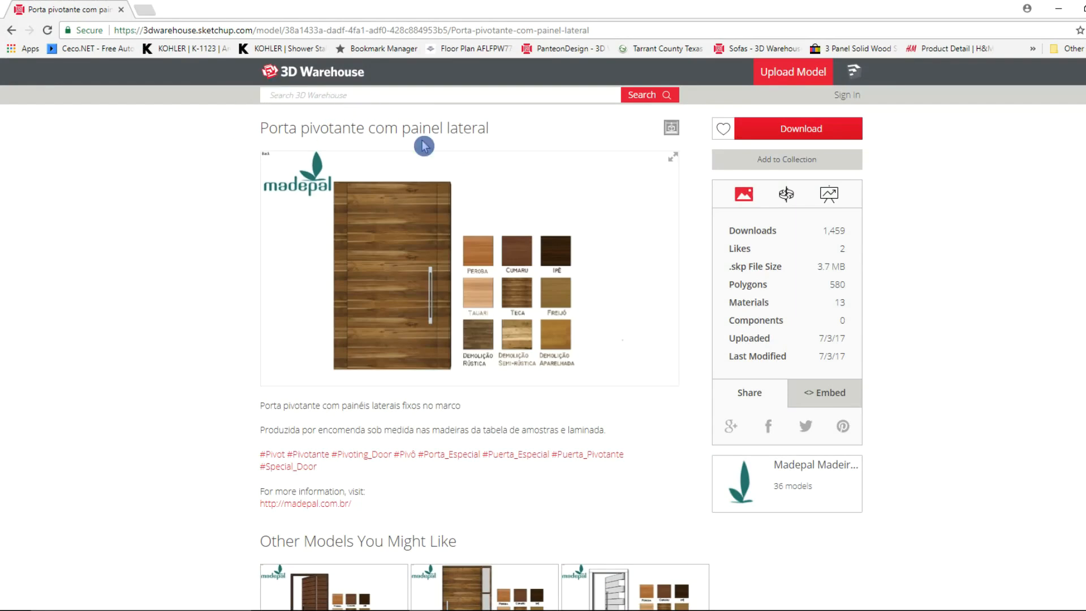
pyautogui.moveTo(369, 232)
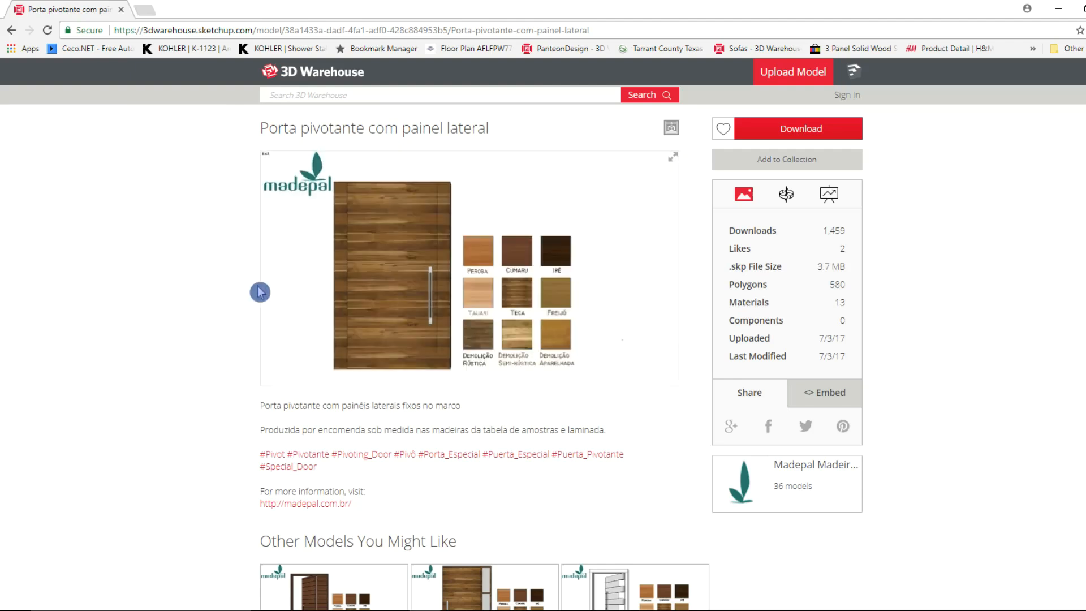
pyautogui.click(796, 134)
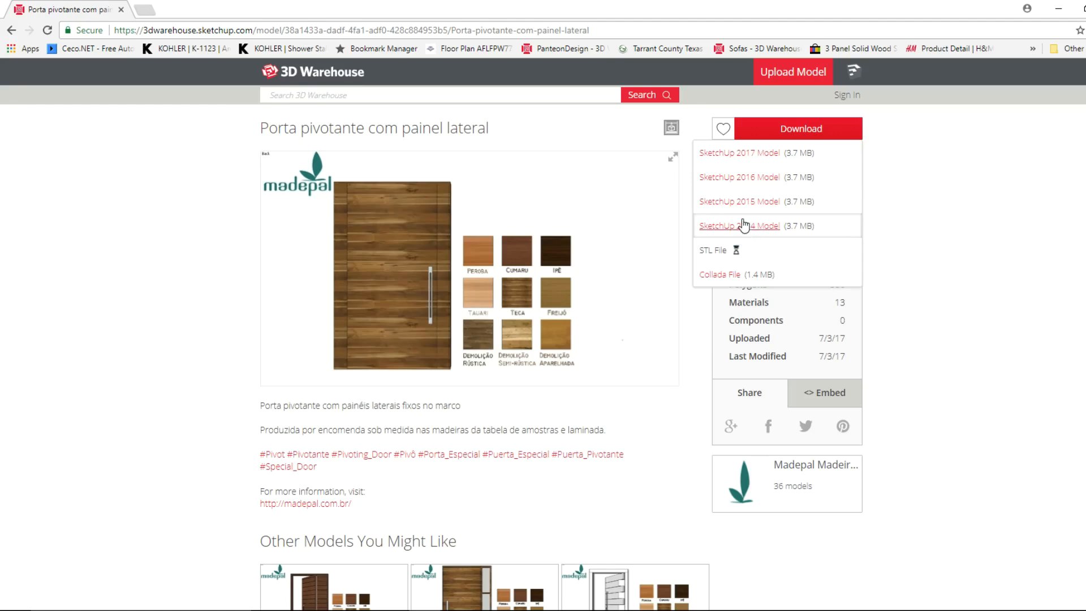
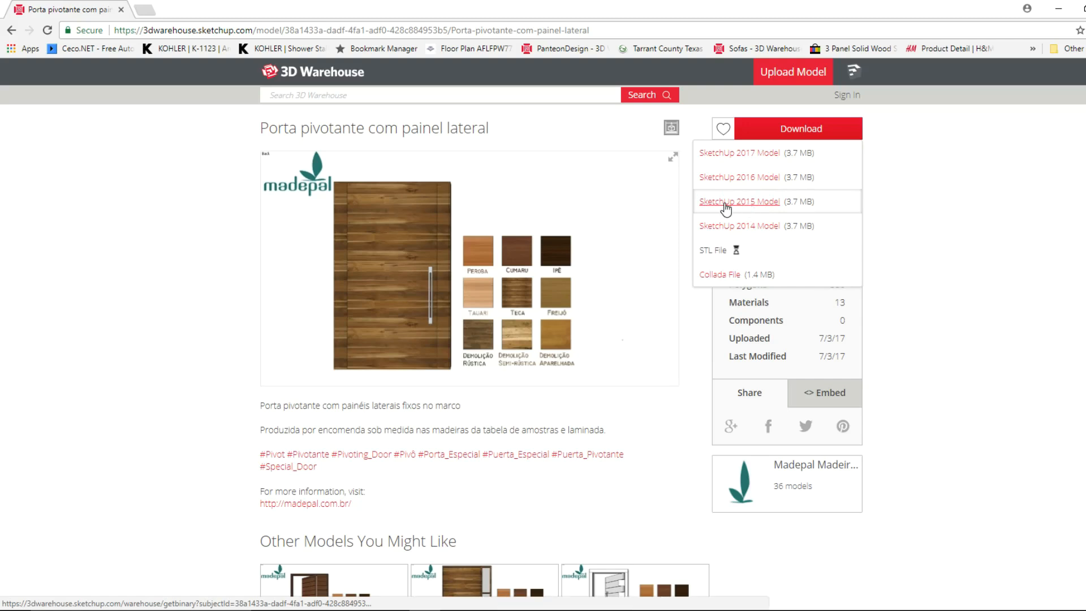
pyautogui.click(971, 219)
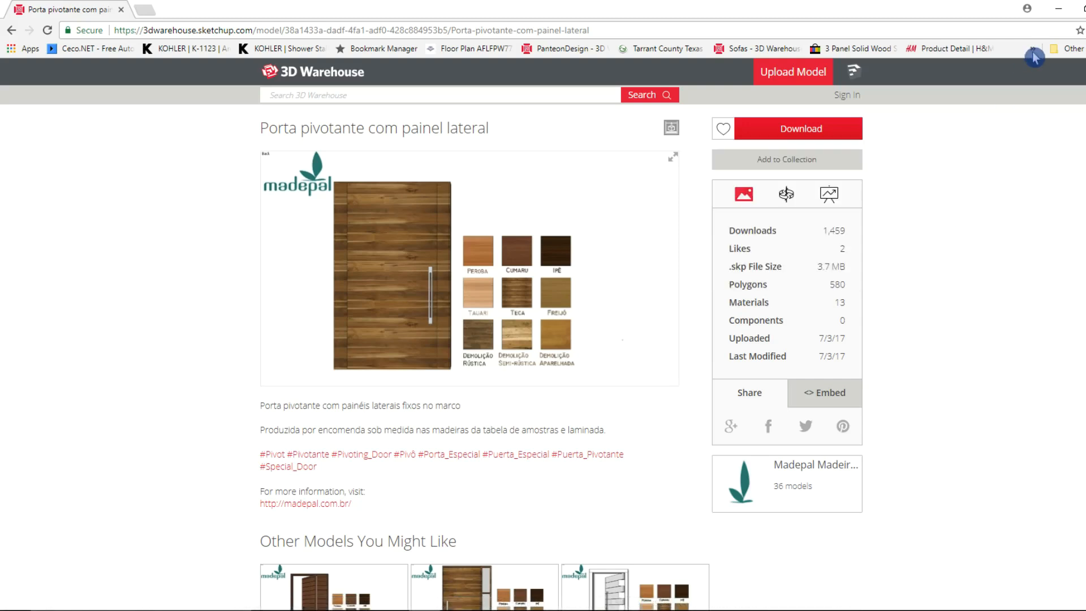
pyautogui.click(1062, 15)
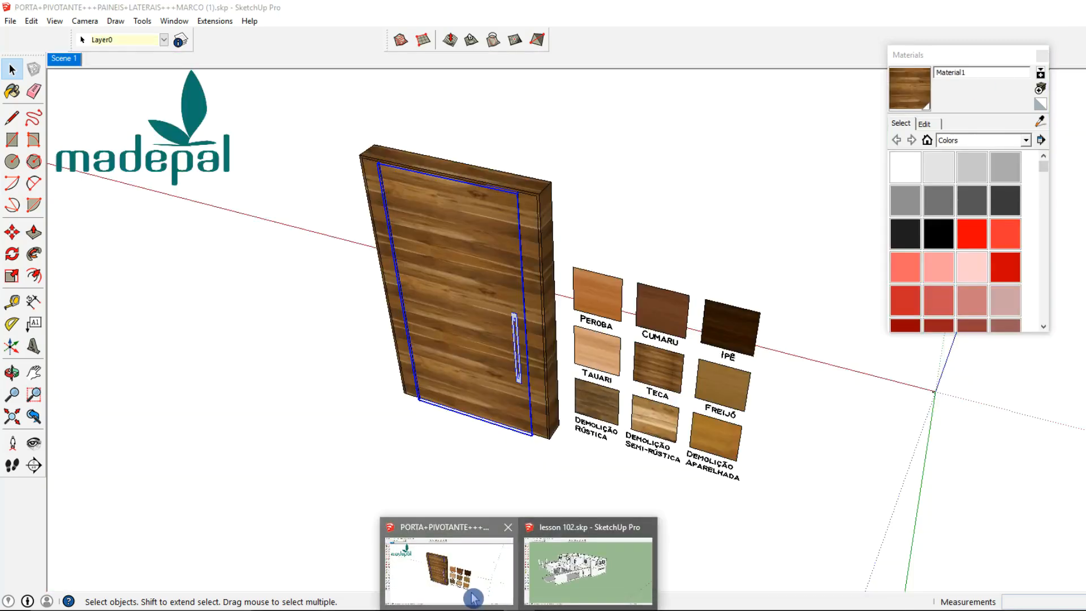
# Step: Switch to the downloaded PORTA+PIVOTANTE SketchUp file, copy the wooden pivot door with its handle, and return to lesson 102.skp
pyautogui.click(451, 562)
pyautogui.click(305, 337)
pyautogui.click(440, 313)
pyautogui.moveTo(440, 317); pyautogui.dragTo(613, 273, button='middle')
pyautogui.click(628, 453)
pyautogui.scroll(-3, 628, 457)
pyautogui.moveTo(628, 458); pyautogui.dragTo(541, 389, button='middle')
pyautogui.scroll(2, 486, 333)
pyautogui.click(490, 327)
pyautogui.moveTo(507, 329); pyautogui.dragTo(463, 280, button='middle')
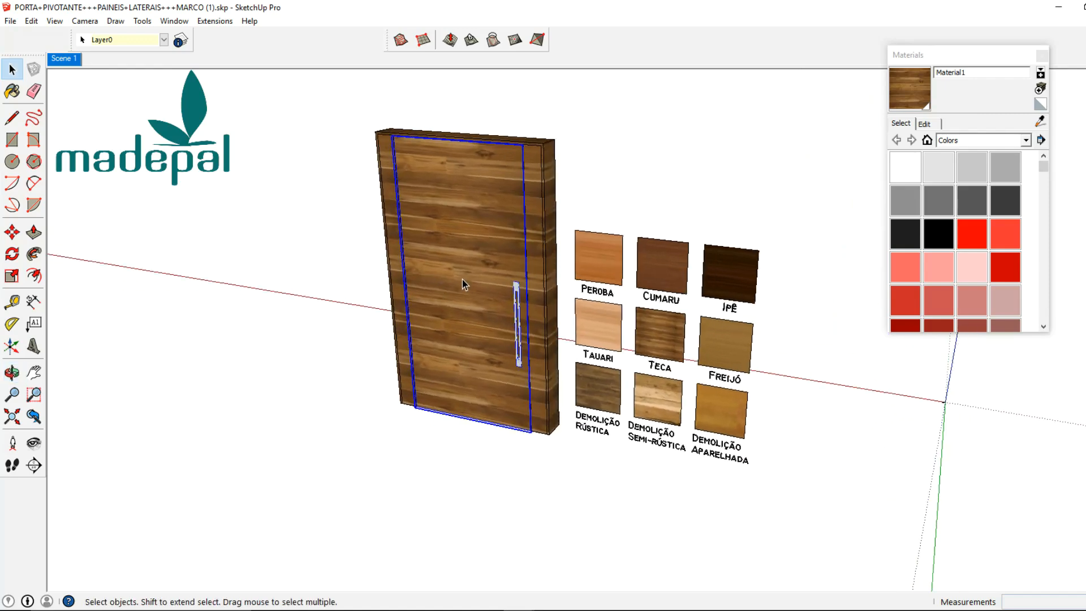
pyautogui.click(31, 21)
pyautogui.click(65, 79)
pyautogui.click(1052, 8)
# Step: Paste the wooden pivot door at the lower inner corner of the ground-floor doorway beside the long wall
pyautogui.click(32, 22)
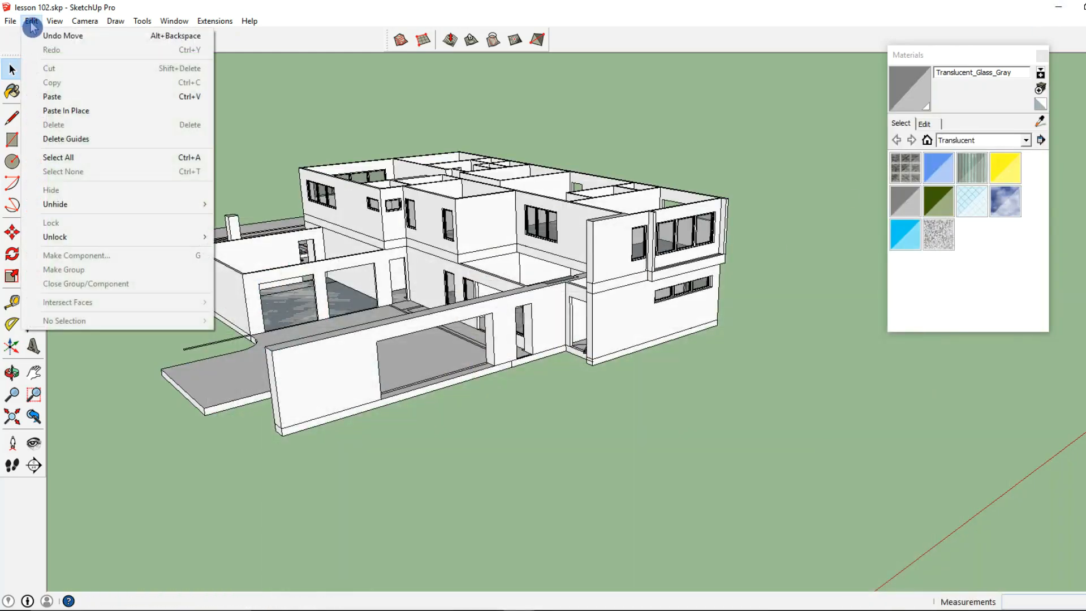
pyautogui.click(52, 97)
pyautogui.scroll(6, 623, 365)
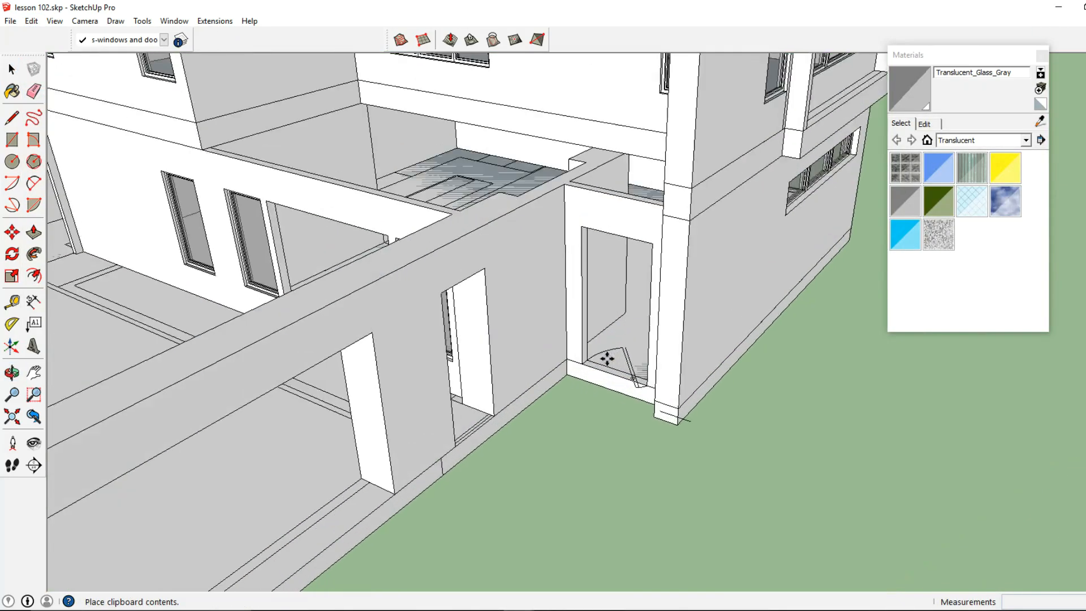
pyautogui.scroll(4, 607, 358)
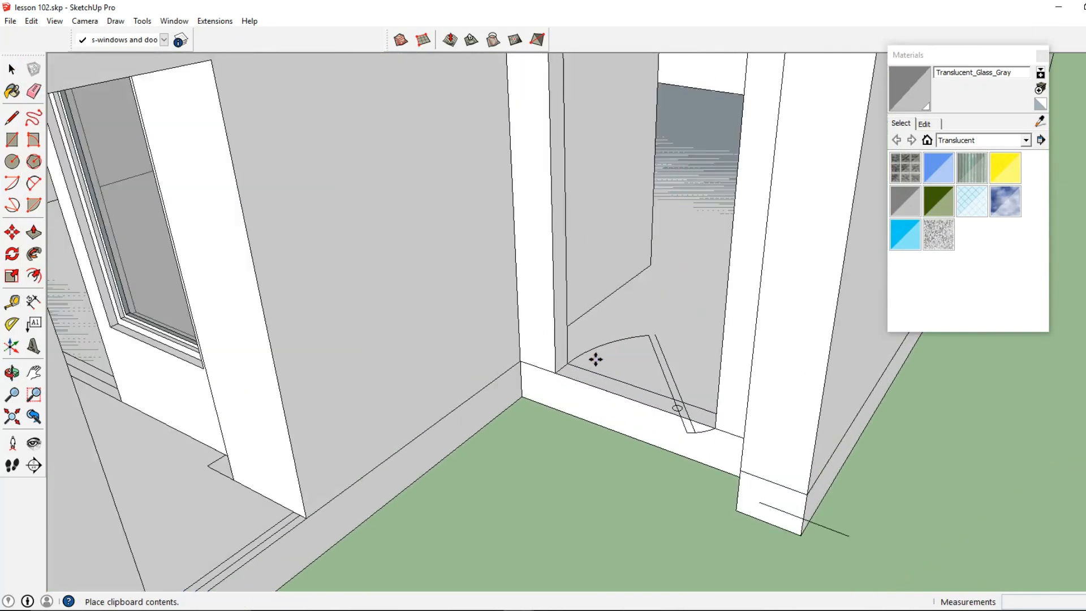
pyautogui.click(556, 369)
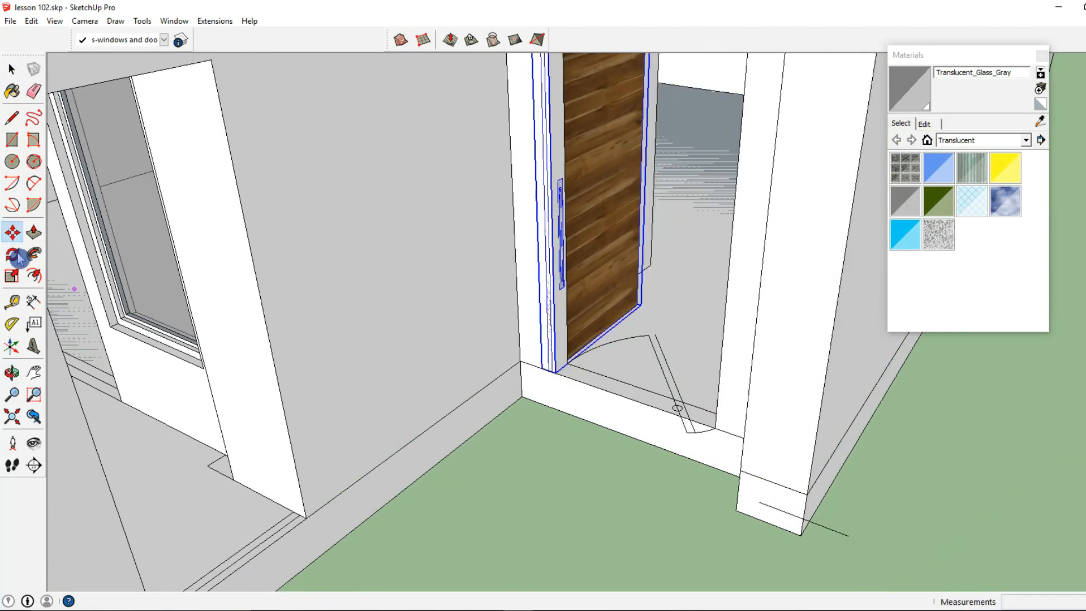
# Step: Rotate the pasted pivot door 90 degrees about its lower corner so it lies in the plane of the doorway
pyautogui.click(12, 255)
pyautogui.scroll(-2, 560, 408)
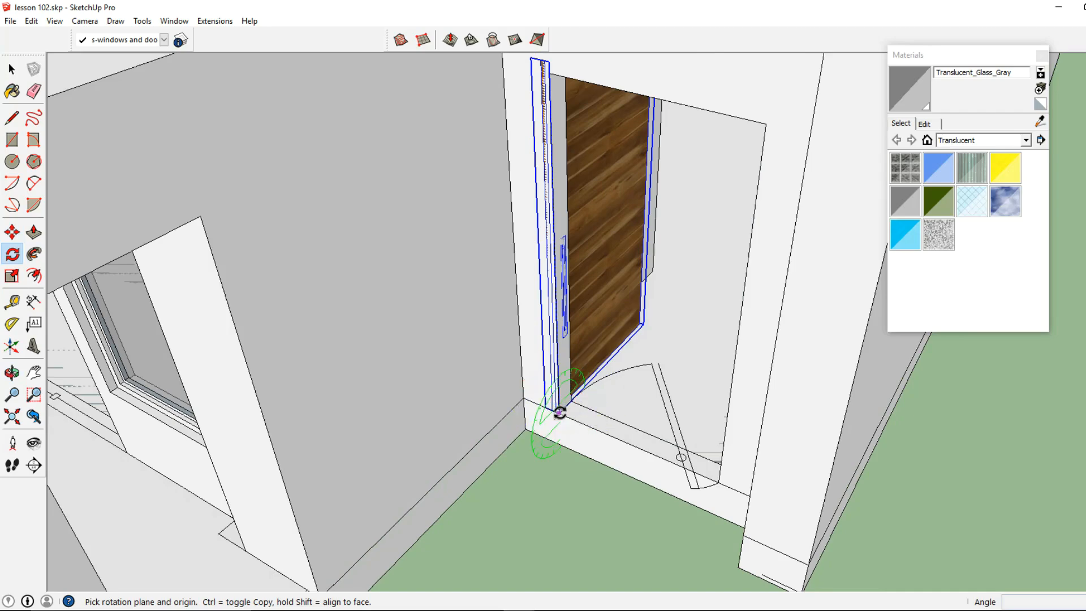
pyautogui.moveTo(559, 412); pyautogui.dragTo(665, 405)
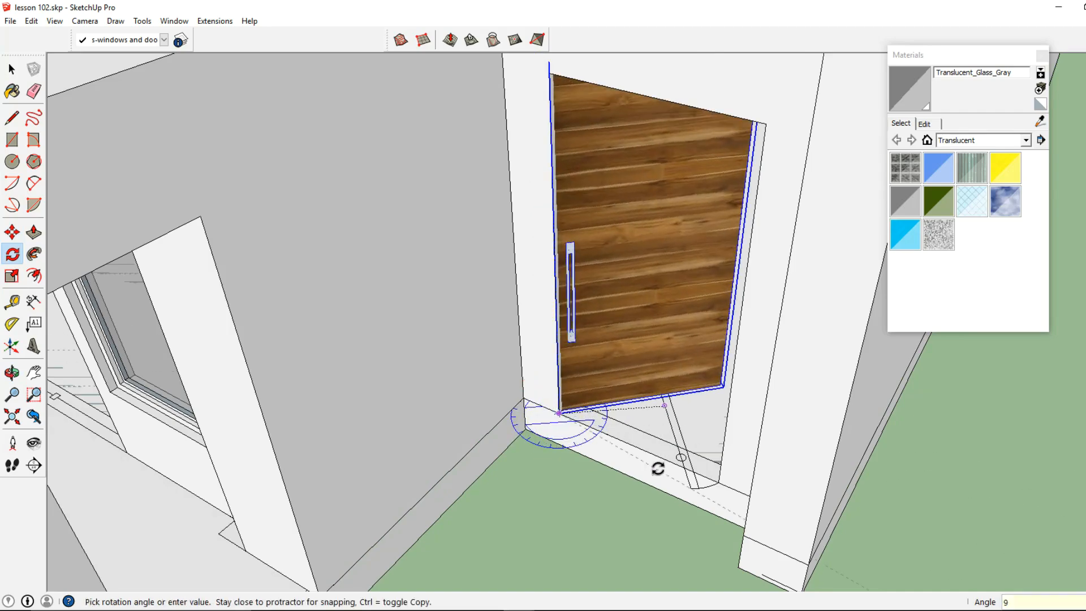
pyautogui.write('90')
pyautogui.press('Return')
pyautogui.keyDown('shift'); pyautogui.moveTo(645, 407); pyautogui.dragTo(540, 467, button='middle'); pyautogui.keyUp('shift')
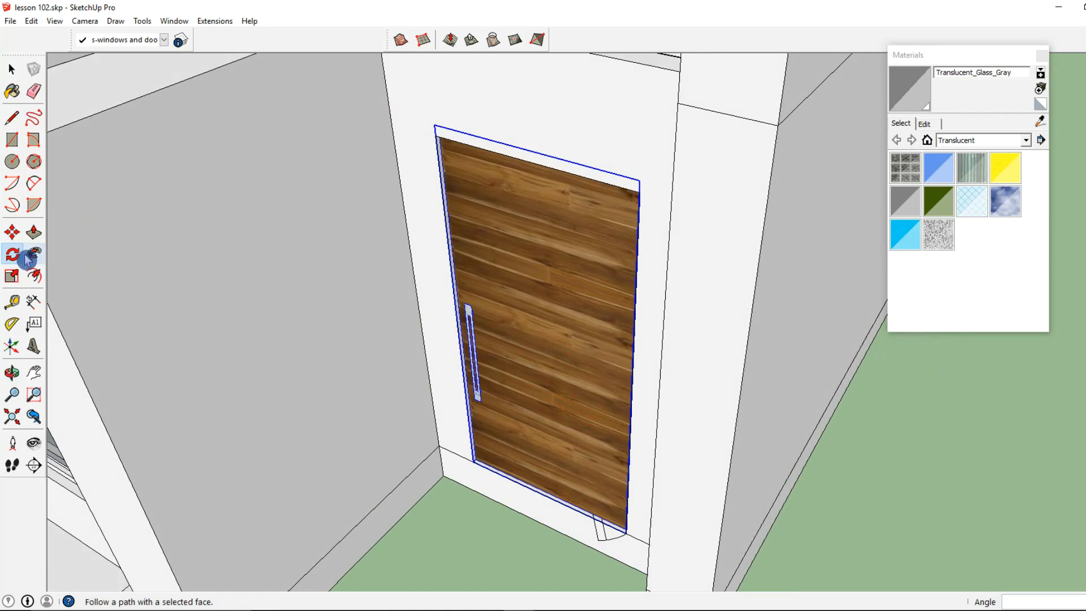
# Step: Scale the pivot door's height to match the upper edge of the doorway
pyautogui.click(18, 276)
pyautogui.moveTo(396, 229); pyautogui.dragTo(456, 263, button='middle')
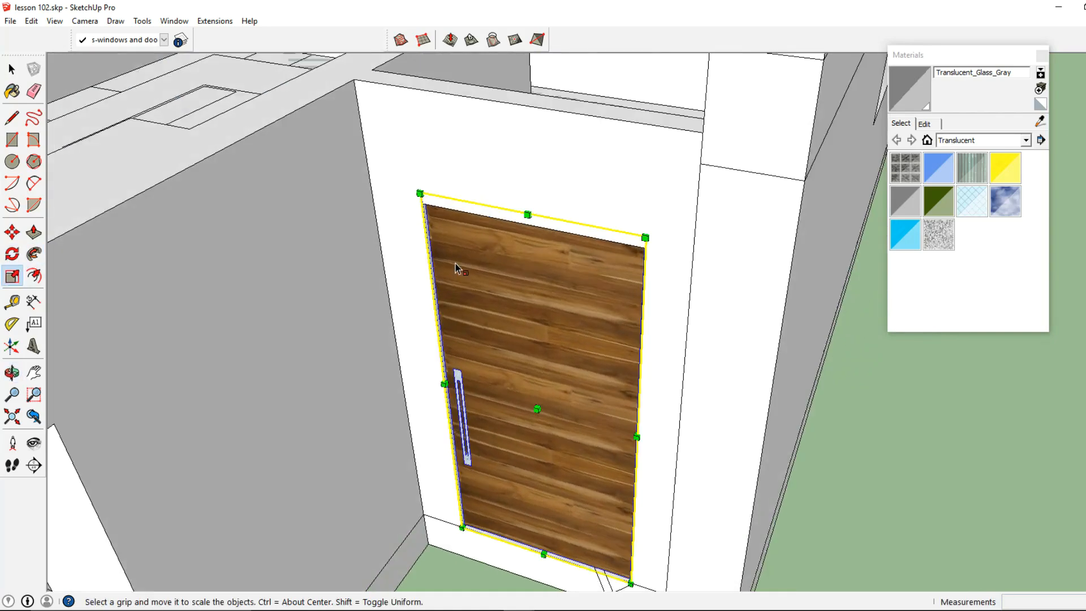
pyautogui.moveTo(534, 209); pyautogui.dragTo(649, 249)
pyautogui.click(649, 249)
# Step: Scale the pivot door's width to the endpoint at the doorway's far lower corner and finish scaling
pyautogui.moveTo(649, 249); pyautogui.dragTo(579, 252, button='middle')
pyautogui.scroll(4, 571, 420)
pyautogui.moveTo(571, 196); pyautogui.dragTo(590, 505)
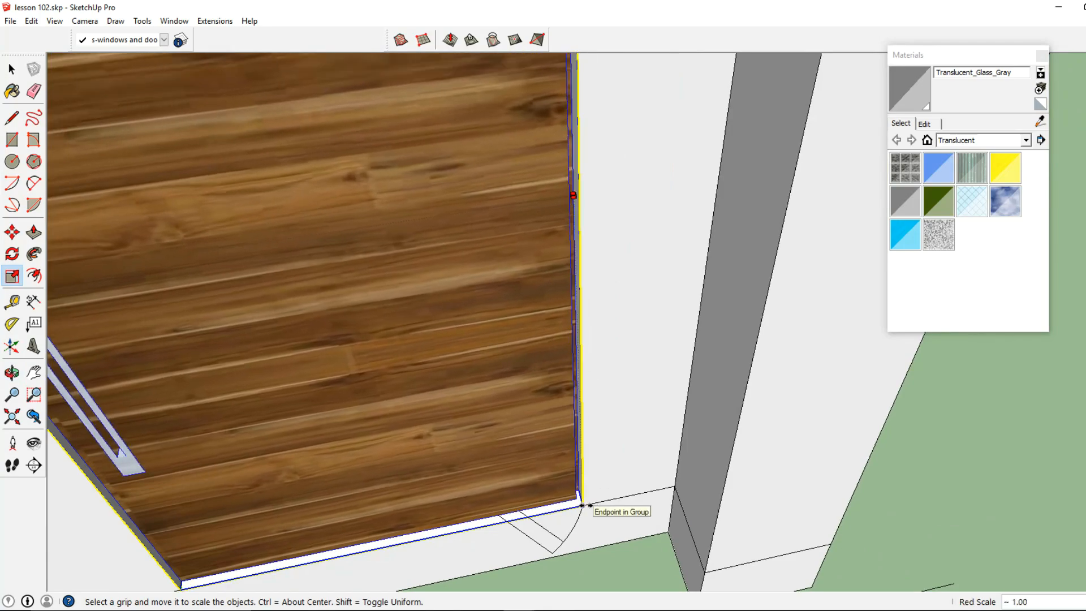
pyautogui.click(587, 505)
pyautogui.scroll(-2, 565, 487)
pyautogui.moveTo(565, 487); pyautogui.dragTo(285, 257, button='middle')
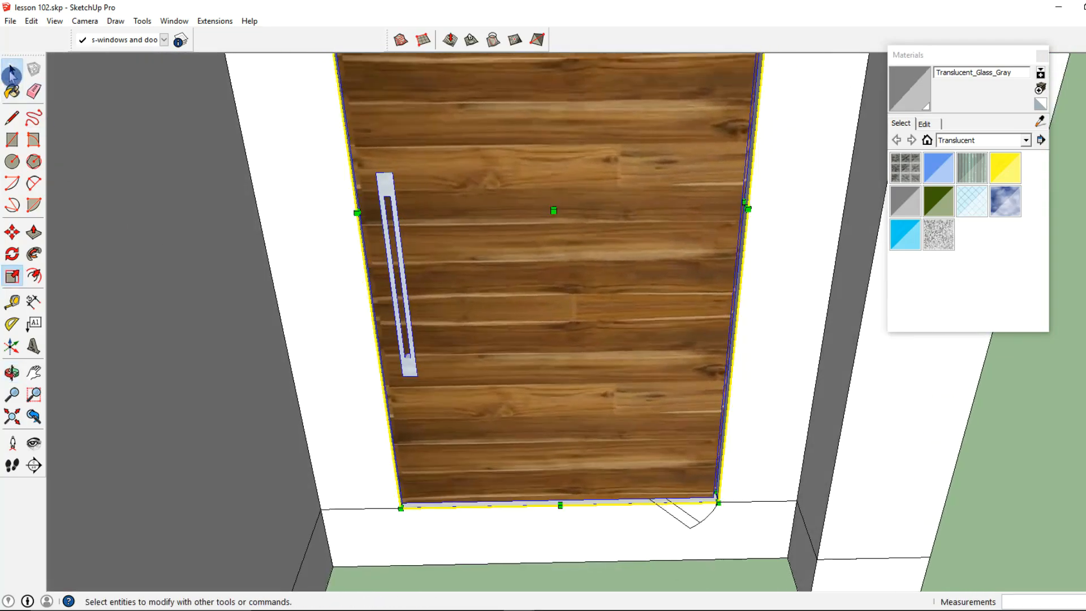
pyautogui.click(12, 72)
pyautogui.scroll(-3, 477, 334)
pyautogui.moveTo(477, 333); pyautogui.dragTo(413, 390, button='middle')
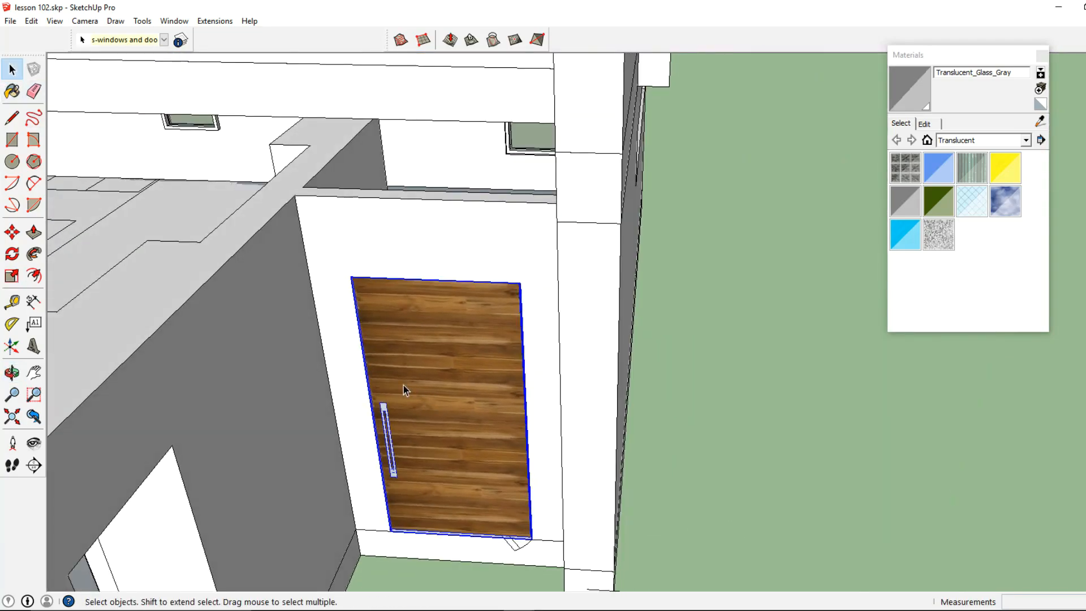
# Step: Open the wall group for editing and extend the doorway's head line to both edges of the wall face
pyautogui.click(344, 381)
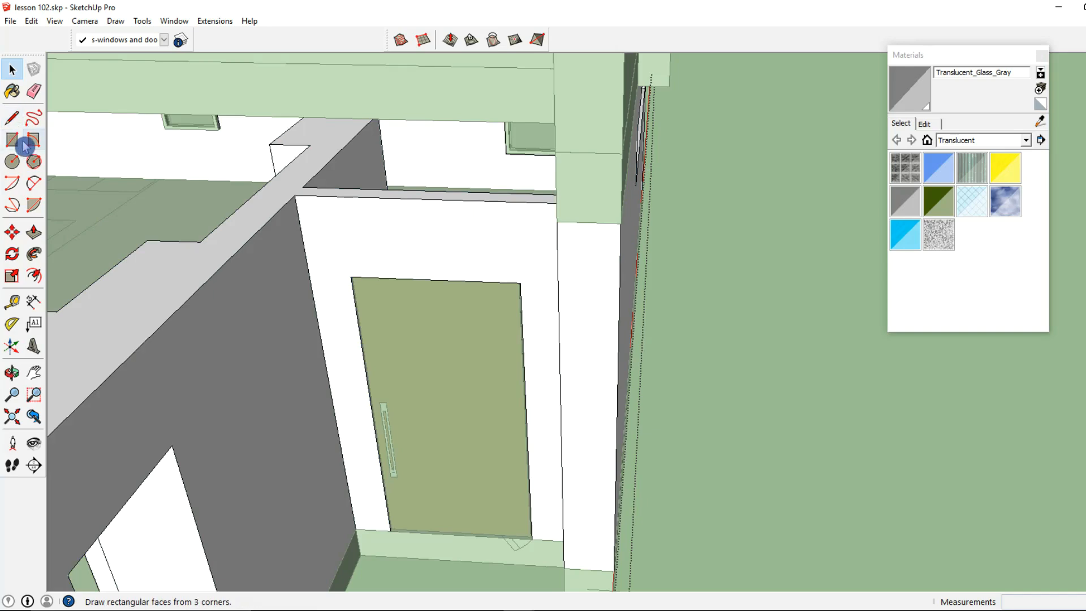
pyautogui.click(12, 118)
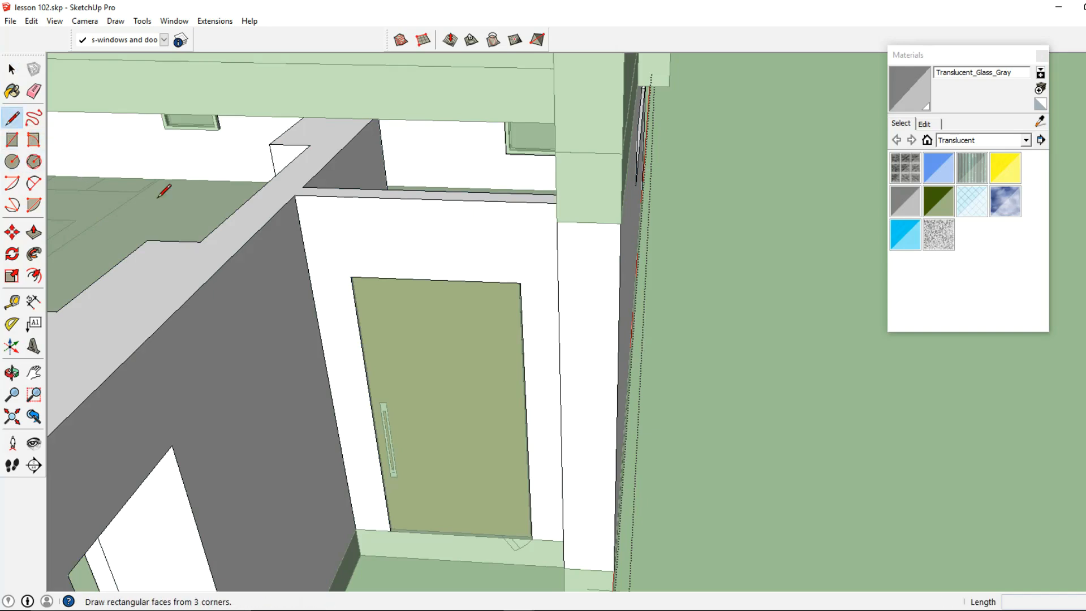
pyautogui.scroll(3, 359, 298)
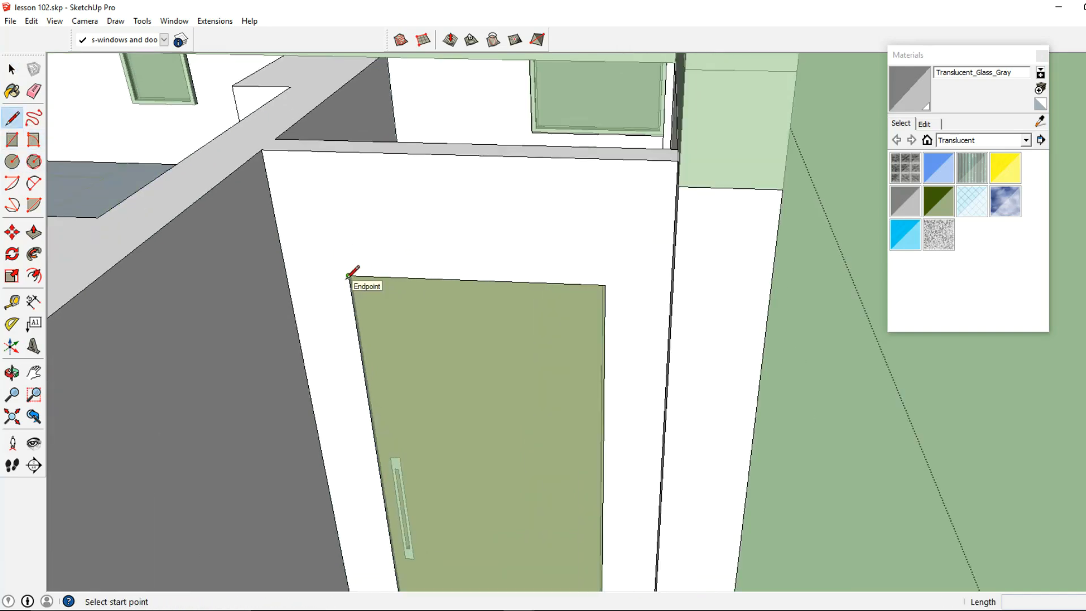
pyautogui.click(349, 275)
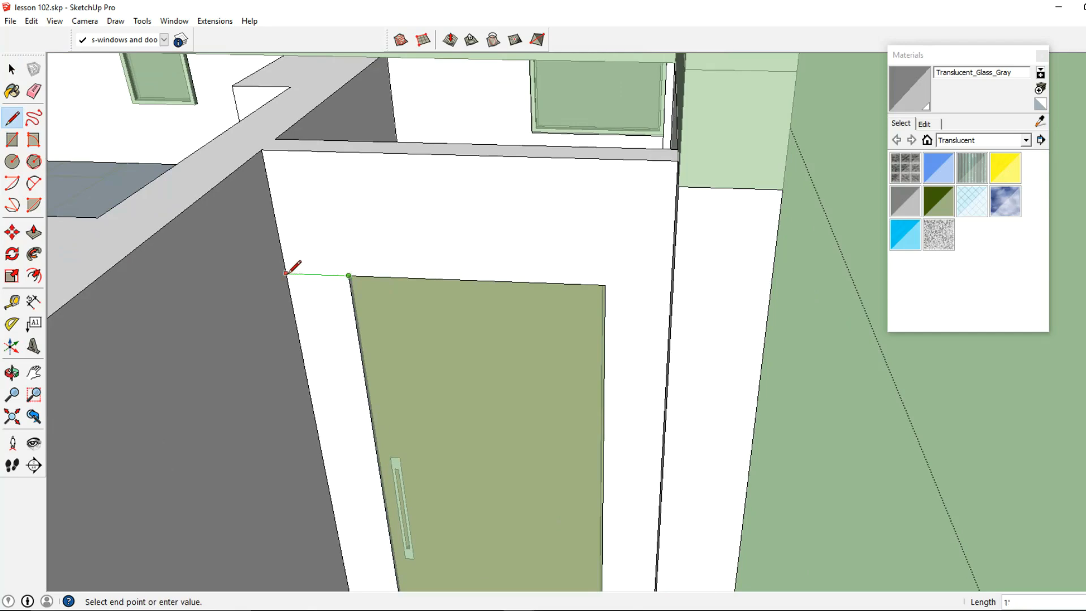
pyautogui.click(286, 274)
pyautogui.moveTo(387, 279); pyautogui.dragTo(617, 290, button='middle')
pyautogui.moveTo(814, 270); pyautogui.dragTo(287, 263, button='middle')
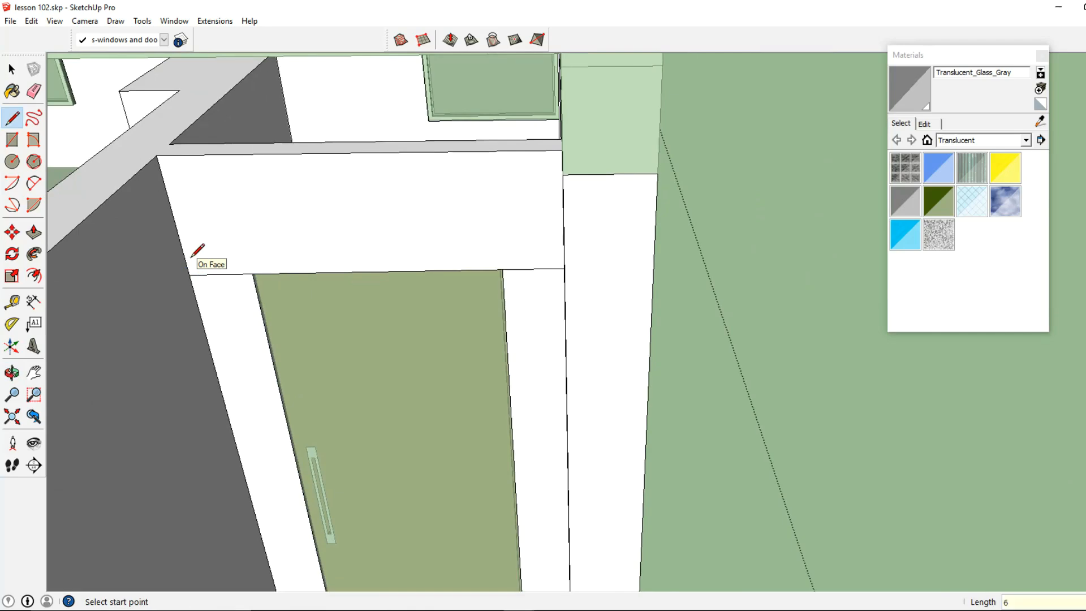
# Step: Draw a line across the wall 6" above the doorway head, and a 6' by 1' 6" rectangle from it to the wall's upper corner
pyautogui.moveTo(189, 247); pyautogui.dragTo(403, 242, button='middle')
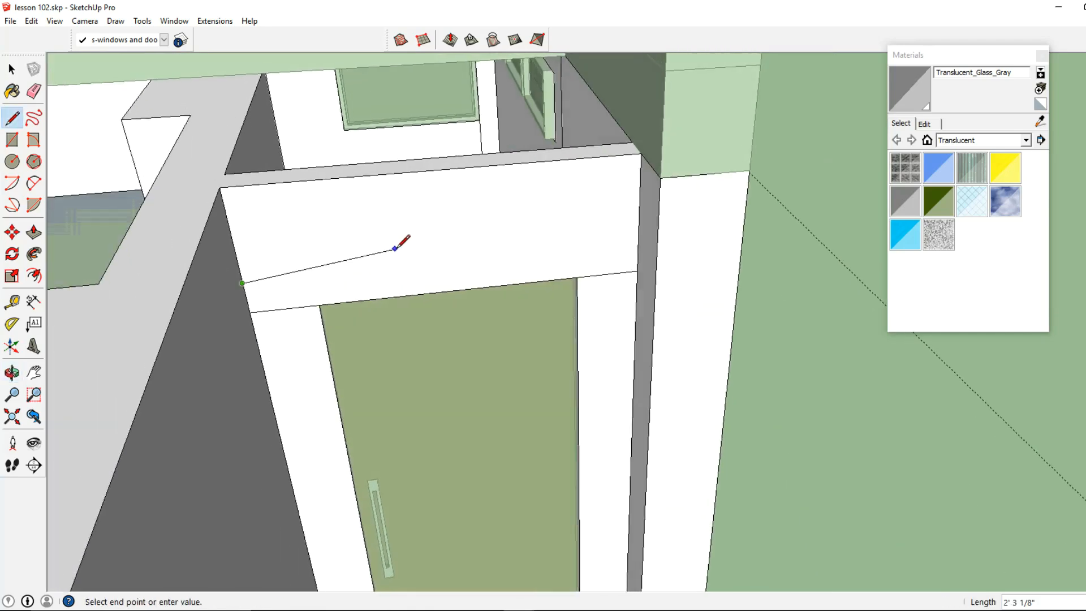
pyautogui.click(638, 244)
pyautogui.press('l')
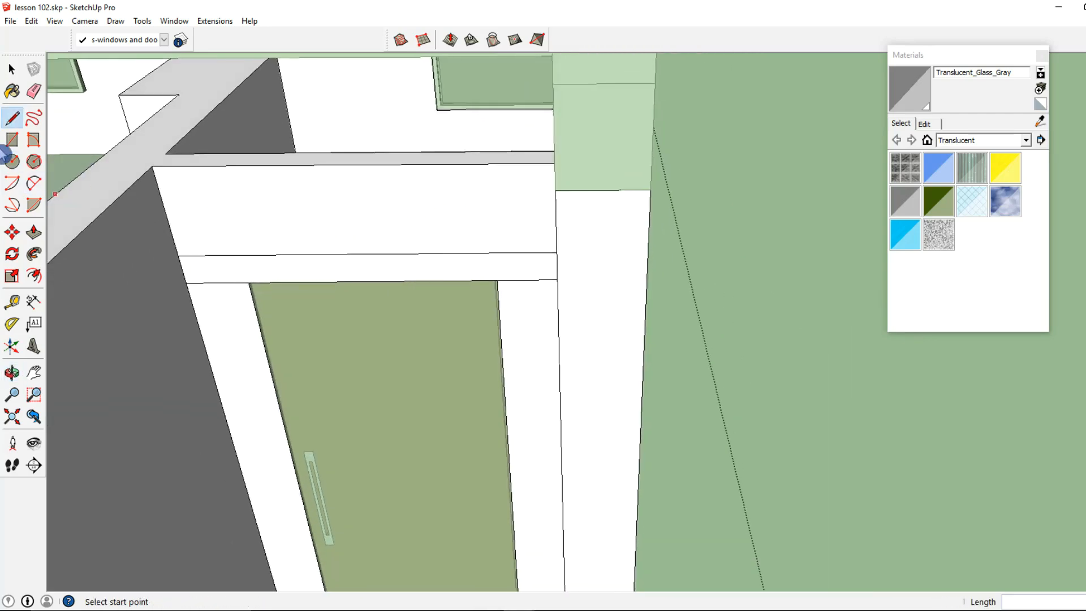
pyautogui.click(13, 143)
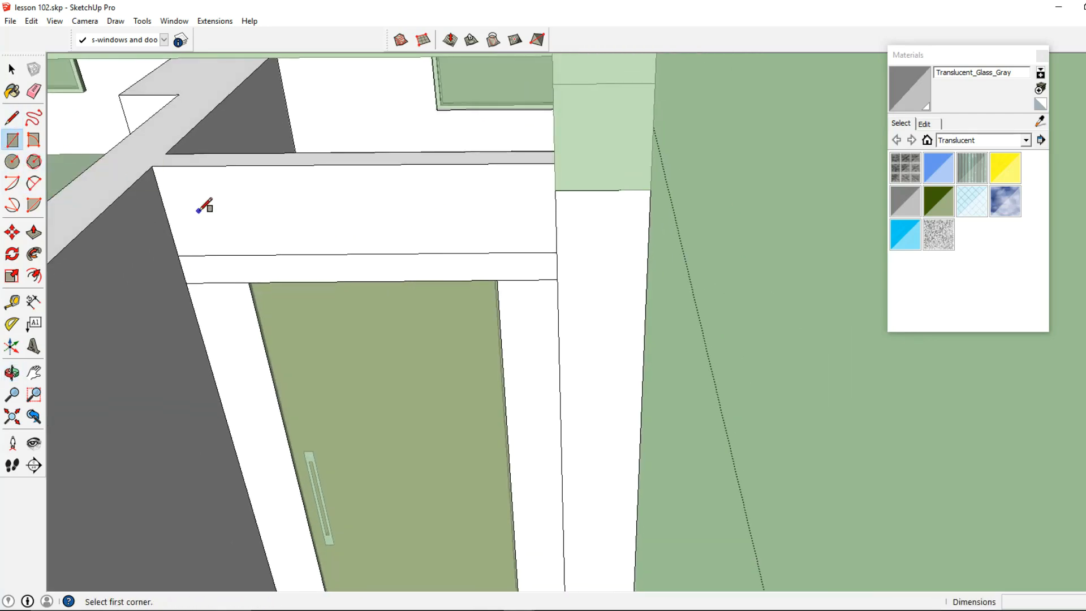
pyautogui.click(179, 255)
pyautogui.moveTo(178, 255); pyautogui.dragTo(405, 251, button='middle')
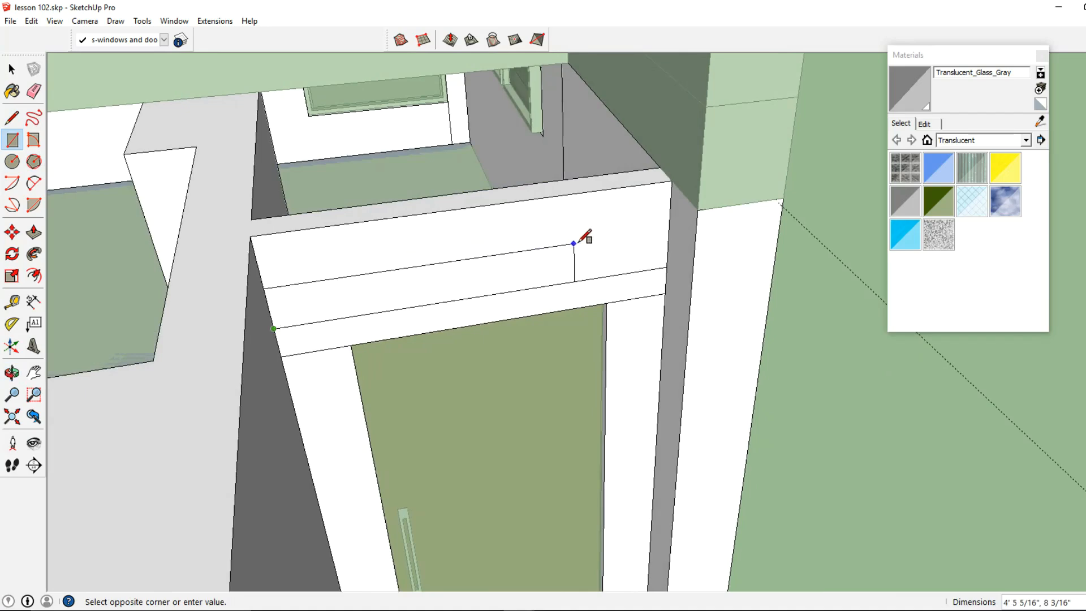
pyautogui.click(671, 182)
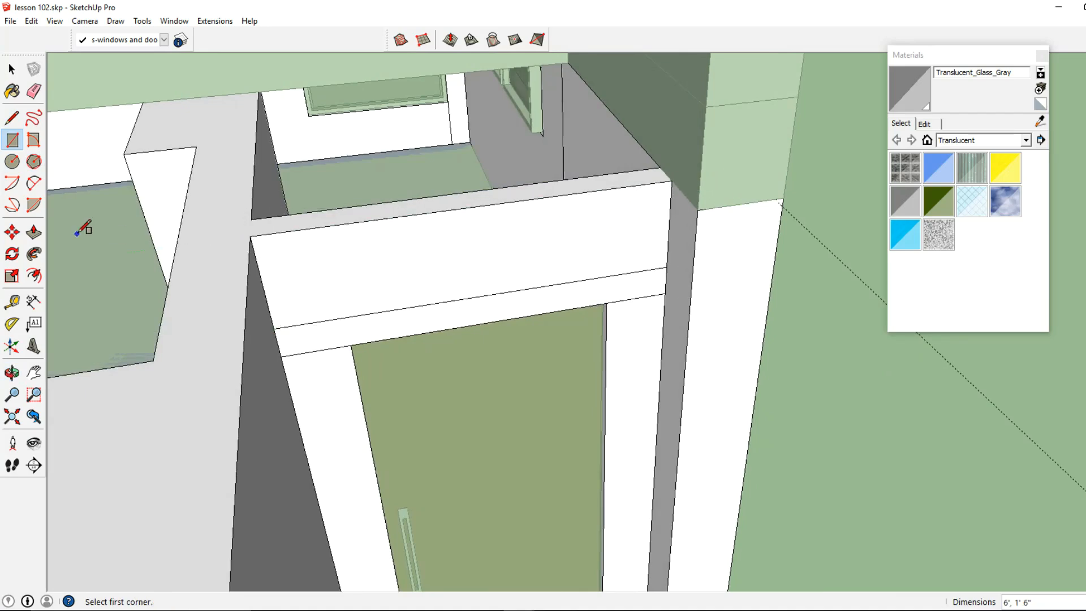
# Step: Push/Pull the rectangular face above the doorway through the wall's thickness
pyautogui.click(35, 234)
pyautogui.moveTo(177, 265); pyautogui.dragTo(274, 296, button='middle')
pyautogui.click(256, 270)
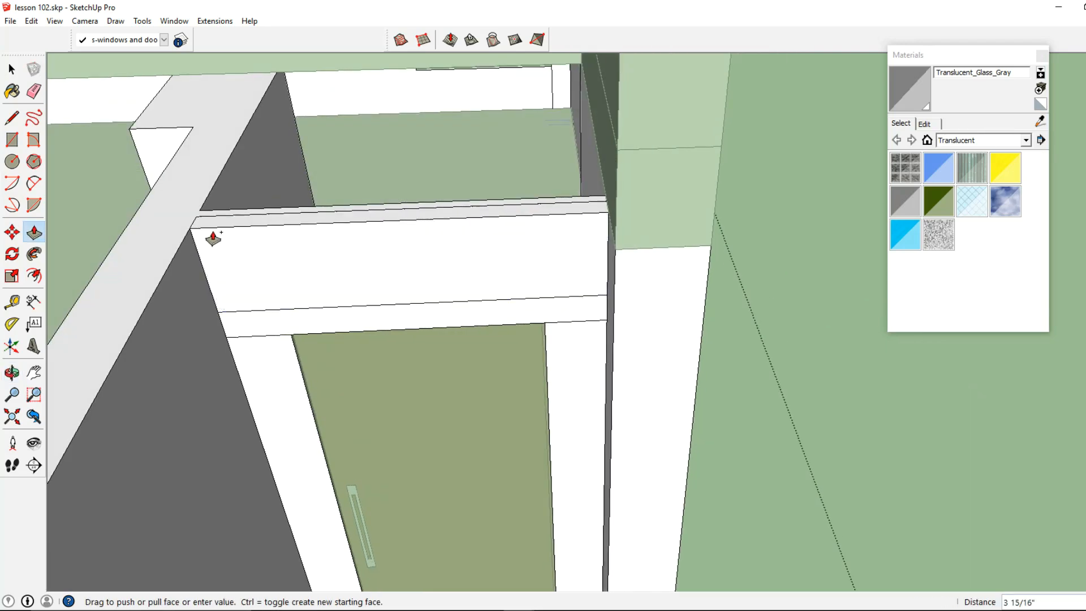
pyautogui.click(202, 218)
pyautogui.moveTo(306, 279); pyautogui.dragTo(117, 242, button='middle')
# Step: Offset the panel's outline above the doorway inward for a frame, and offset that inner outline inward by another 1"
pyautogui.click(34, 276)
pyautogui.scroll(3, 170, 235)
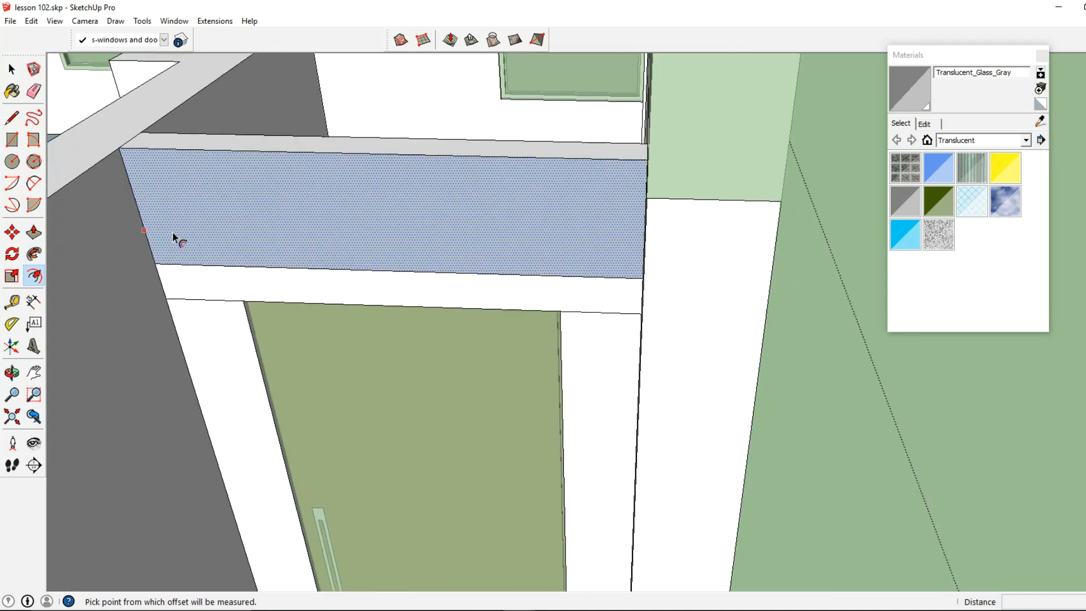
pyautogui.click(170, 234)
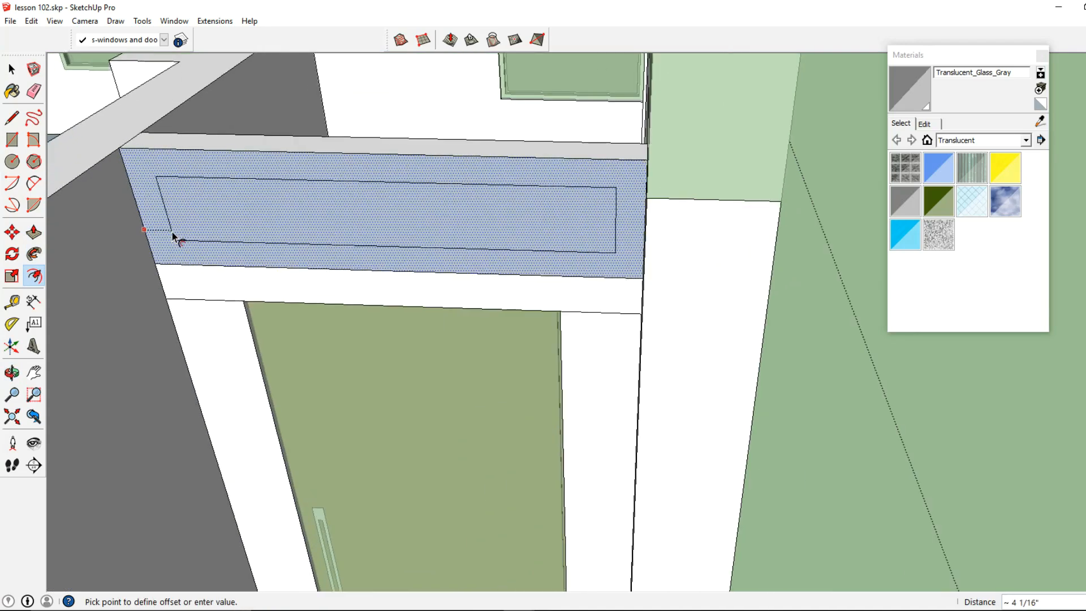
pyautogui.press('Return')
pyautogui.click(172, 232)
pyautogui.click(188, 230)
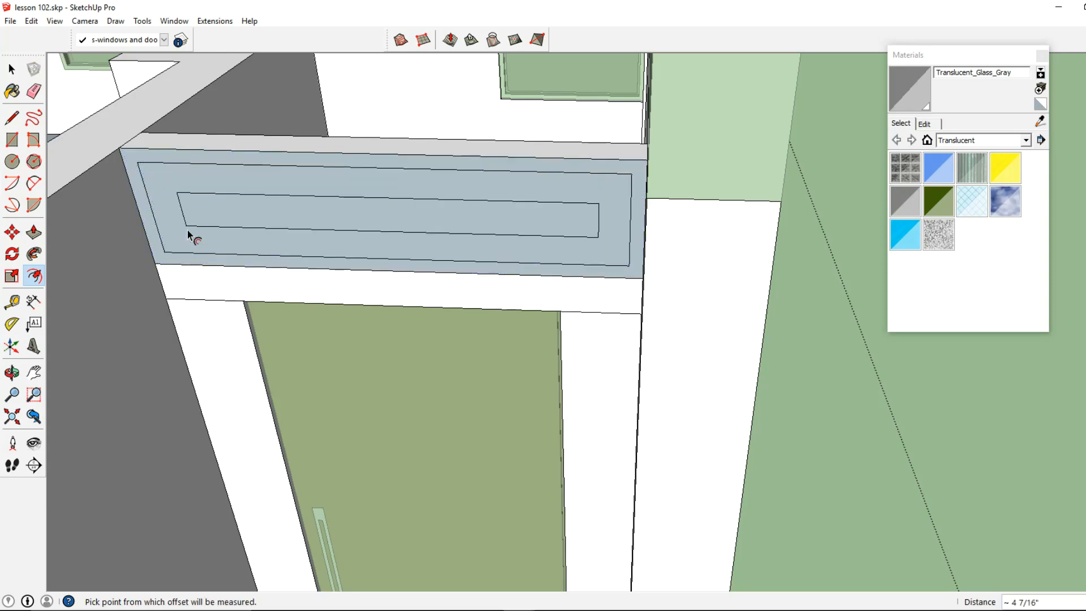
pyautogui.write('1')
pyautogui.press('Return')
# Step: Recess the central pane of the transom window and push the narrow strip around it back 1"
pyautogui.click(35, 230)
pyautogui.moveTo(170, 249); pyautogui.dragTo(206, 262, button='middle')
pyautogui.click(211, 266)
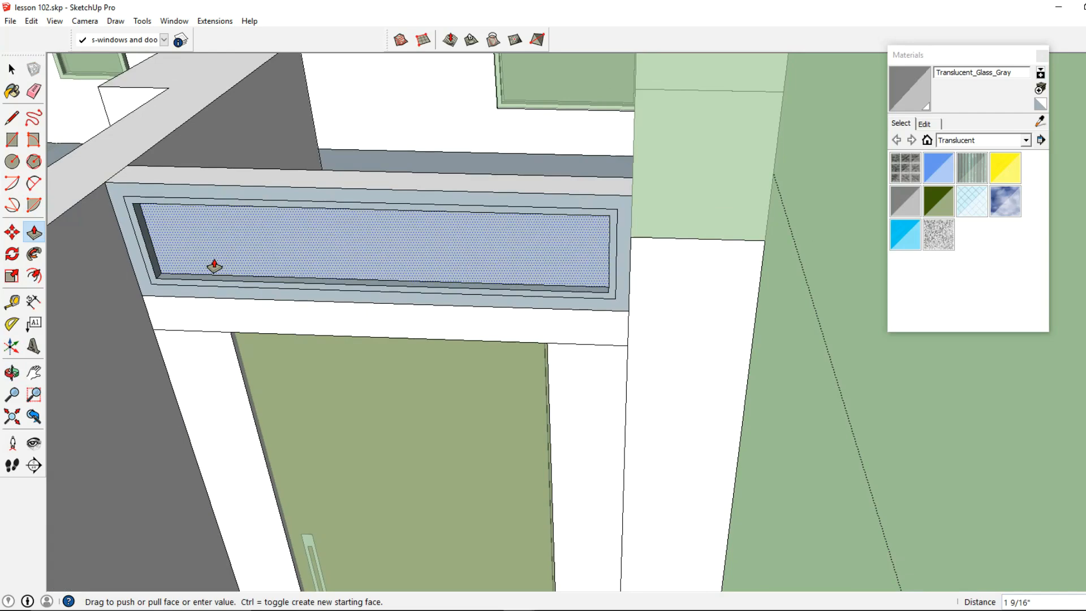
pyautogui.click(157, 278)
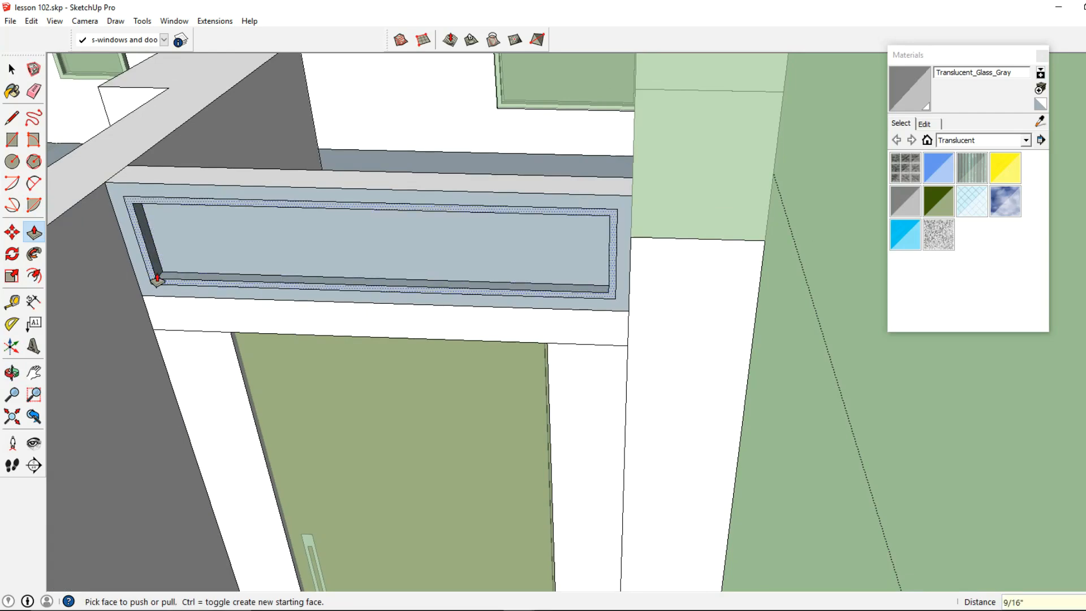
pyautogui.click(158, 278)
pyautogui.click(143, 277)
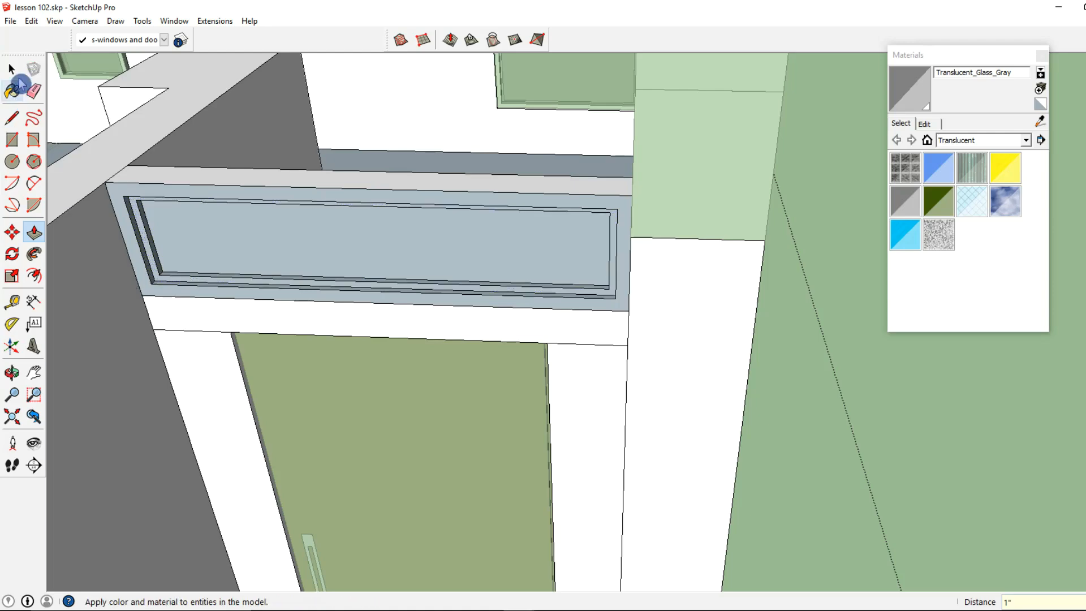
# Step: Select the transom's pane, inner strip and outer frame faces, and reverse them
pyautogui.click(12, 69)
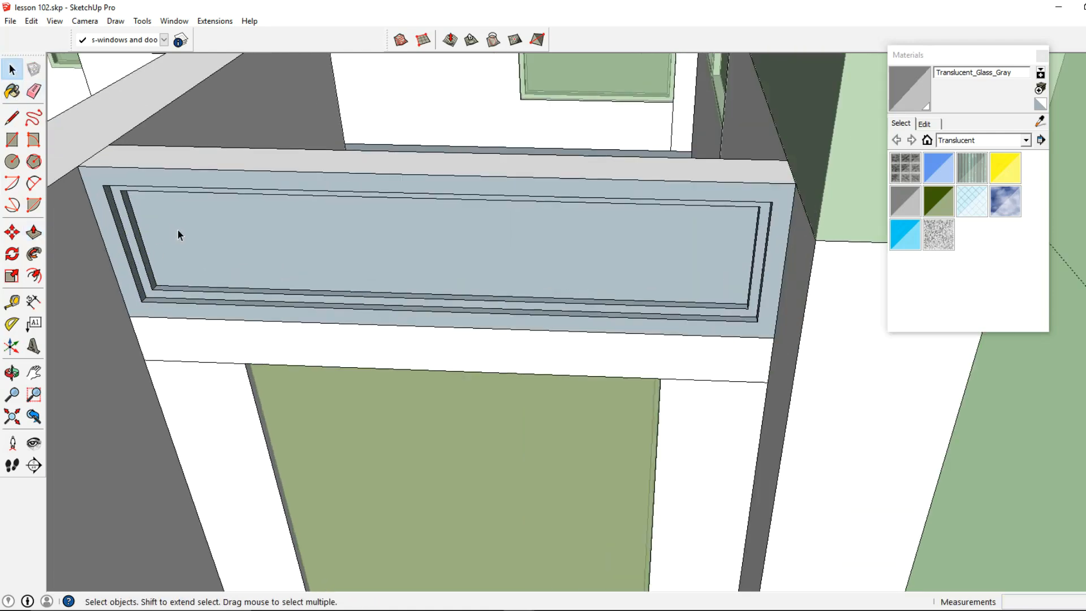
pyautogui.click(178, 231)
pyautogui.keyDown('shift'); pyautogui.click(140, 263); pyautogui.keyUp('shift')
pyautogui.keyDown('shift'); pyautogui.click(131, 287); pyautogui.keyUp('shift')
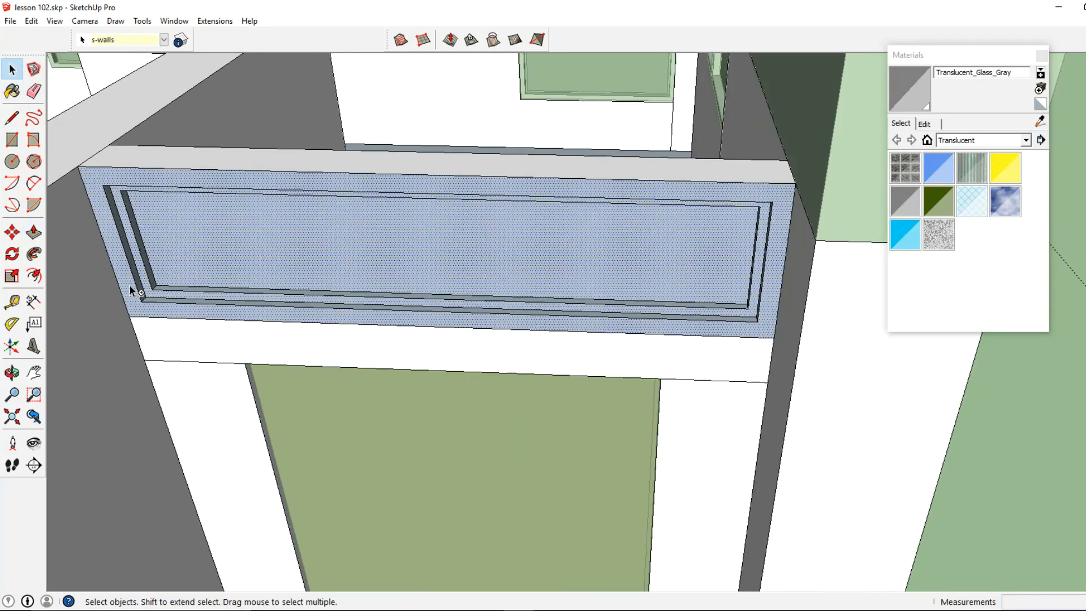
pyautogui.rightClick(130, 287)
pyautogui.click(187, 424)
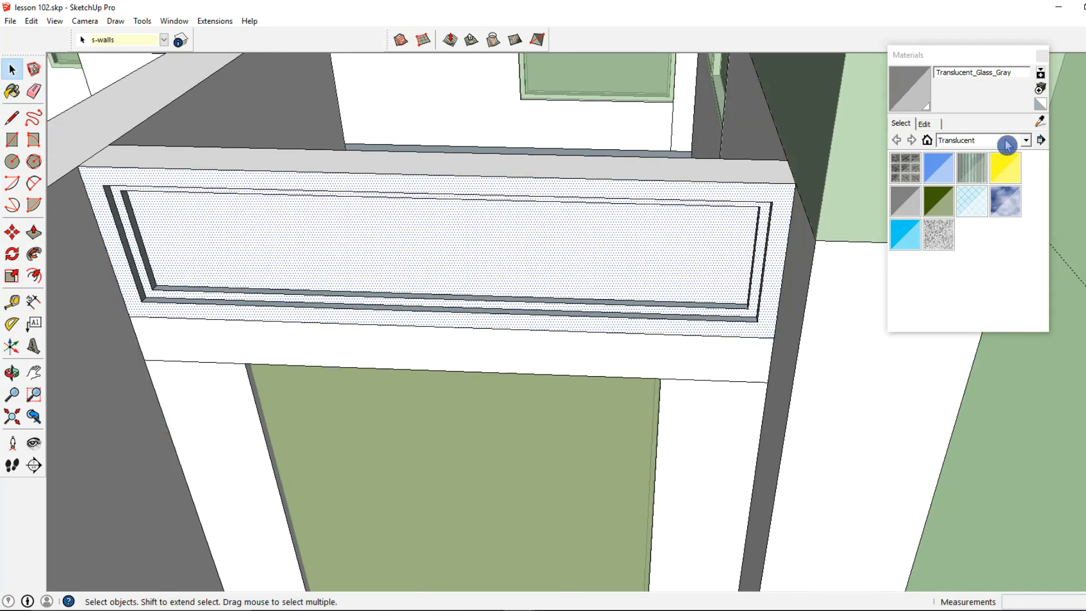
# Step: Paint the transom's central pane with Translucent_Glass_Gray and leave the wall group
pyautogui.click(245, 262)
pyautogui.press('b')
pyautogui.click(650, 263)
pyautogui.click(11, 69)
# Step: Examine the fitted door and transom window from outside and look around the rest of the facade
pyautogui.scroll(-4, 316, 206)
pyautogui.moveTo(504, 304); pyautogui.dragTo(299, 195, button='middle')
pyautogui.scroll(-3, 300, 194)
pyautogui.moveTo(347, 225); pyautogui.dragTo(421, 296, button='middle')
pyautogui.scroll(2, 414, 299)
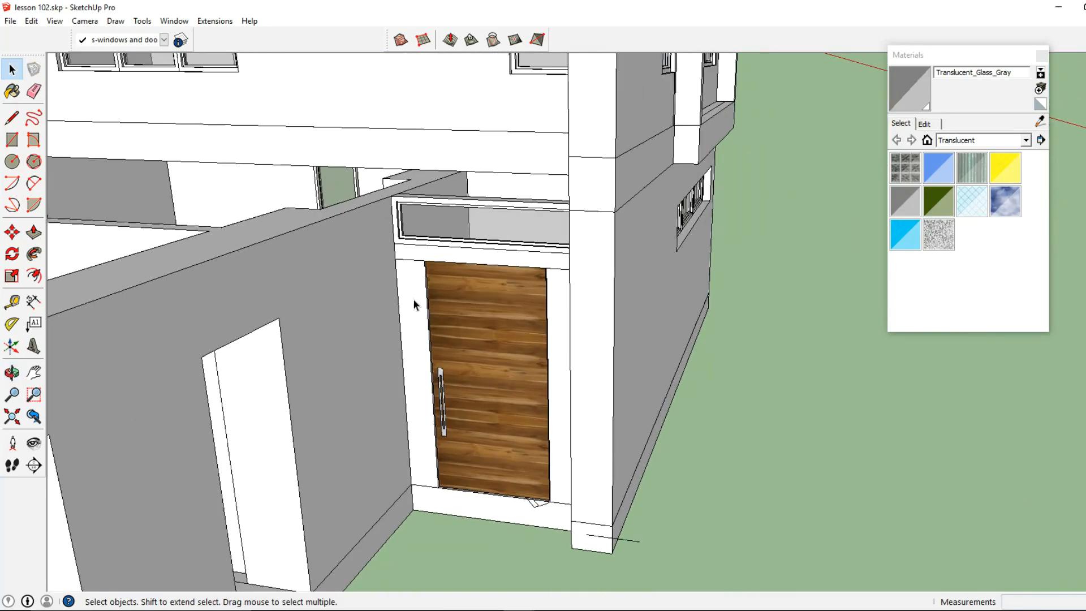
pyautogui.moveTo(446, 255); pyautogui.dragTo(371, 295, button='middle')
pyautogui.scroll(-3, 370, 293)
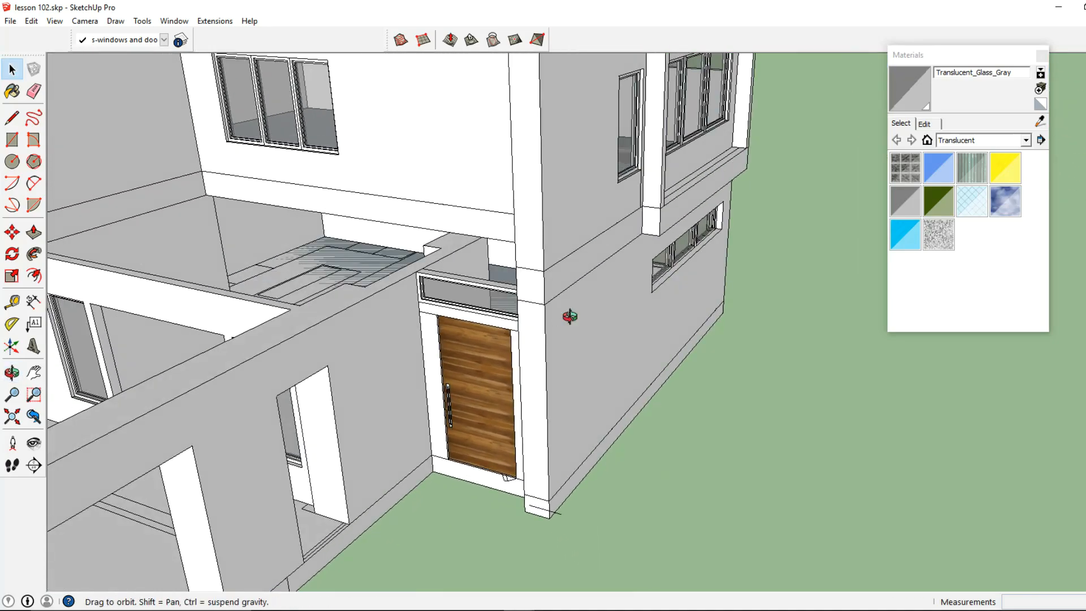
pyautogui.scroll(2, 569, 316)
pyautogui.scroll(-4, 453, 321)
pyautogui.moveTo(522, 321); pyautogui.dragTo(481, 335, button='middle')
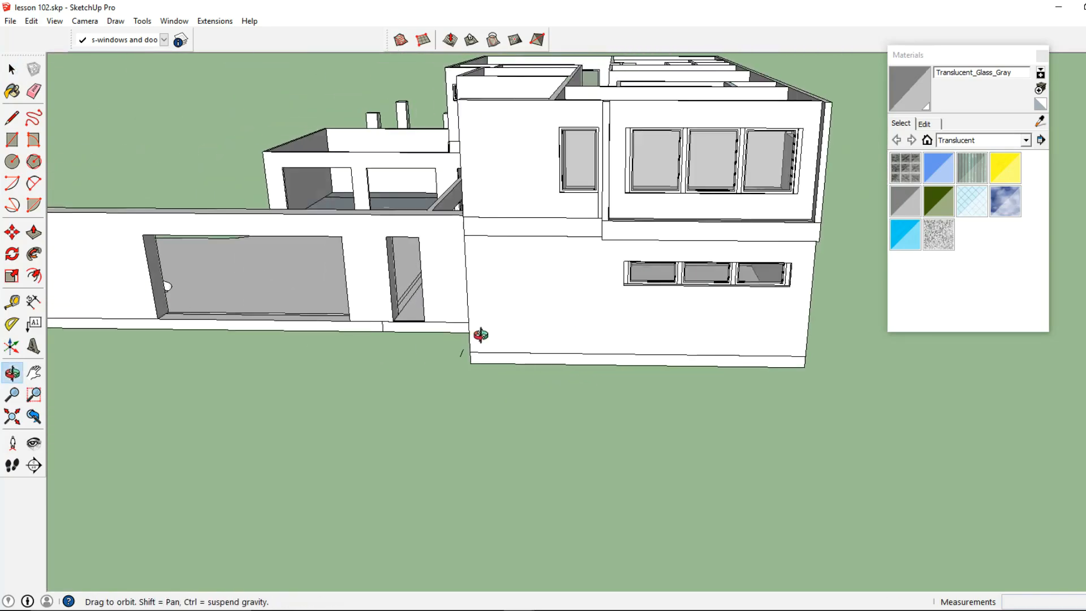
# Step: Draw a rectangle corner to corner across the large opening in the ground-floor wall
pyautogui.scroll(6, 217, 320)
pyautogui.click(12, 140)
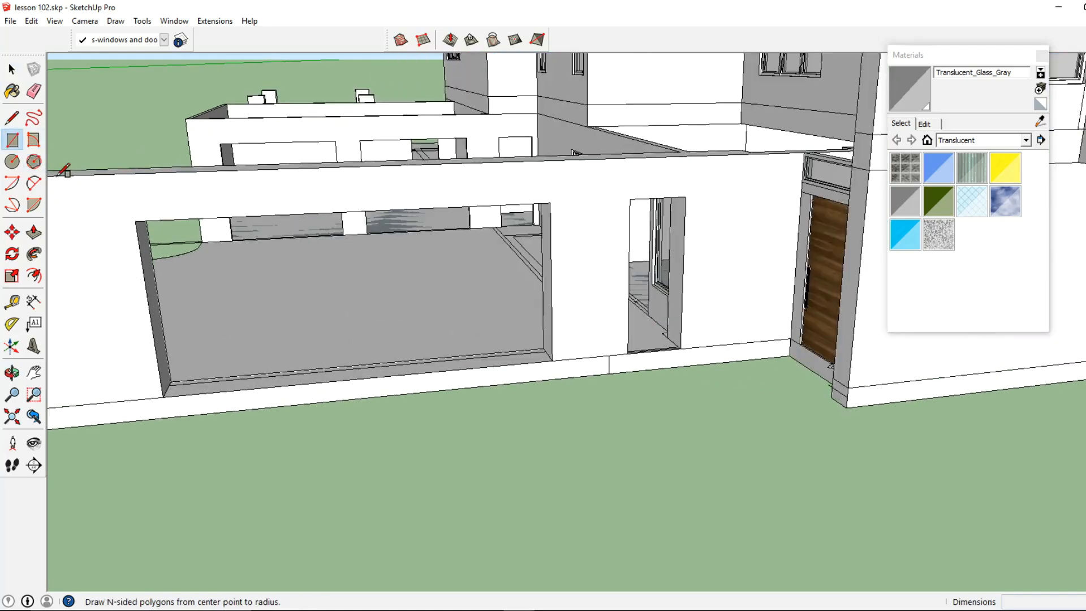
pyautogui.click(139, 222)
pyautogui.scroll(2, 560, 355)
pyautogui.click(566, 352)
pyautogui.moveTo(566, 352); pyautogui.dragTo(504, 371, button='middle')
# Step: Make the rectangle filling the large ground-floor opening a group
pyautogui.press('e')
pyautogui.press('space')
pyautogui.click(398, 322)
pyautogui.rightClick(398, 321)
pyautogui.click(447, 430)
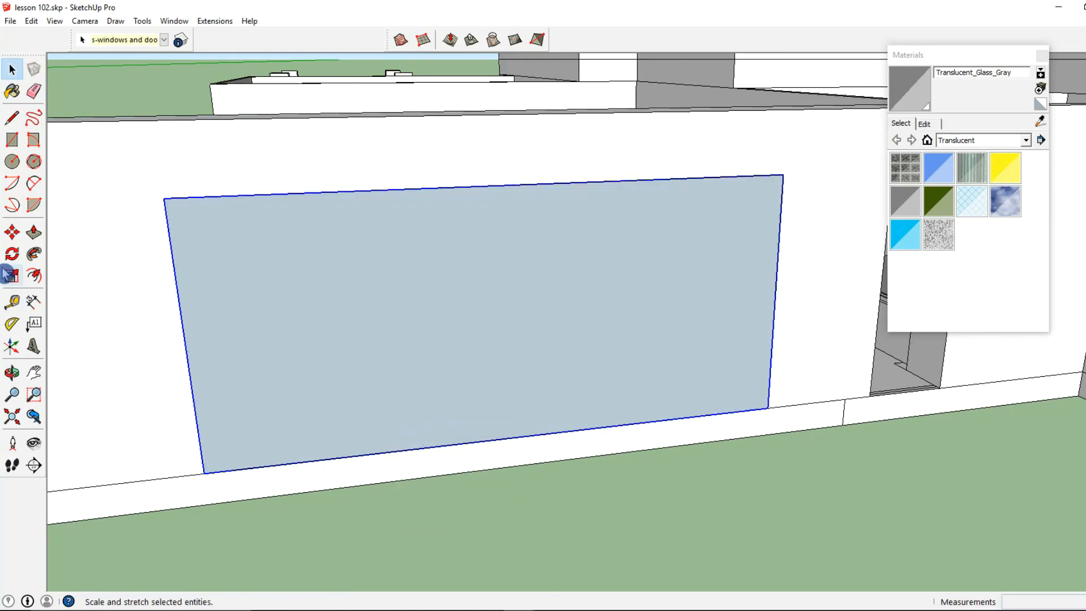
# Step: Open the large opening's rectangle group, extrude its face 2", and leave the group
pyautogui.click(12, 232)
pyautogui.click(12, 69)
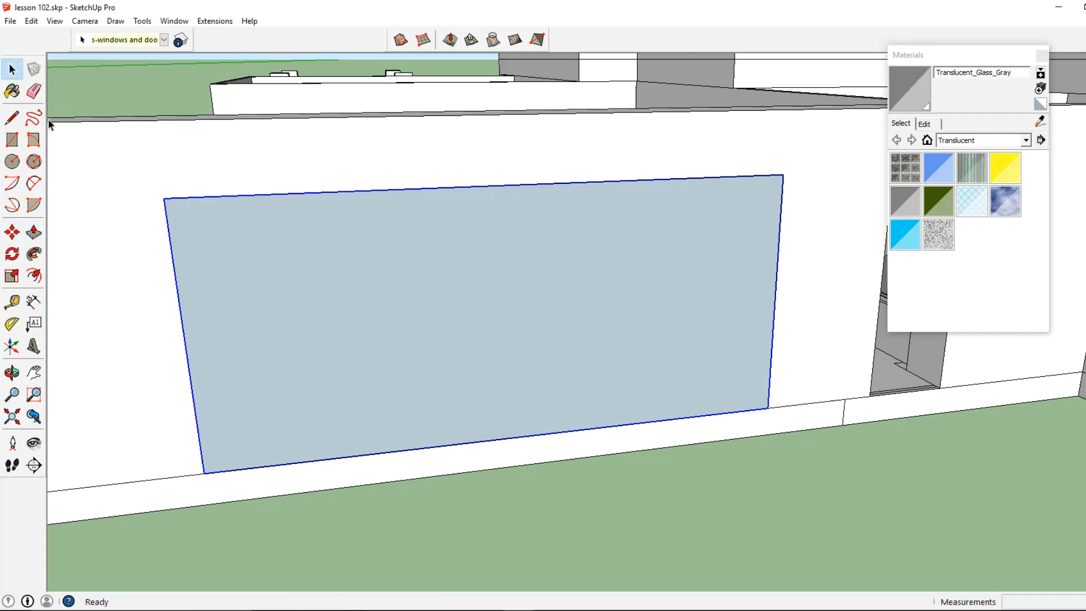
pyautogui.doubleClick(284, 354)
pyautogui.click(34, 232)
pyautogui.click(312, 365)
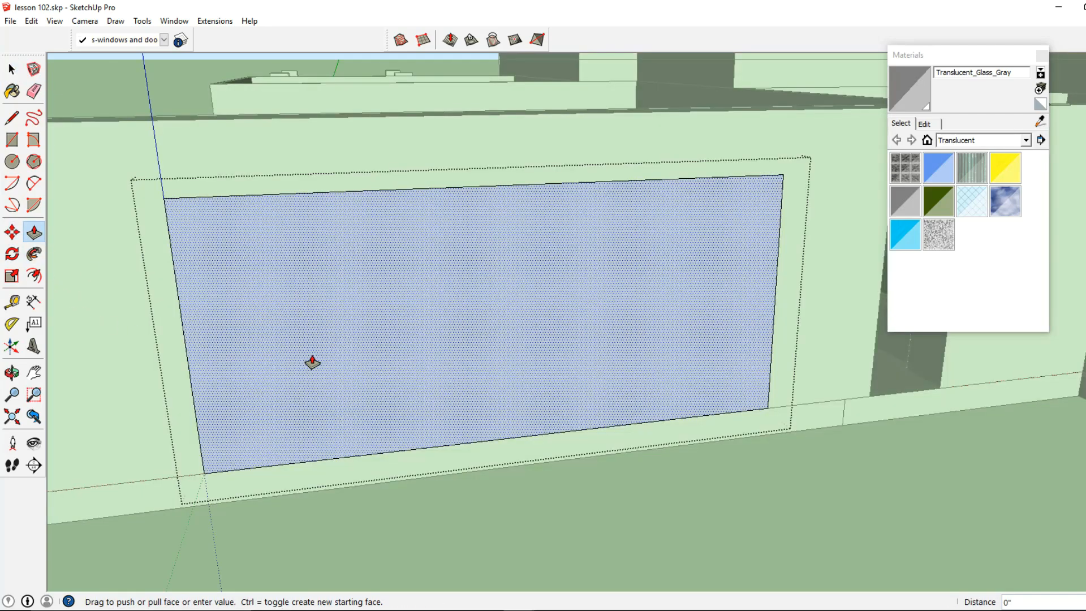
pyautogui.write('2')
pyautogui.press('Return')
pyautogui.click(12, 69)
pyautogui.press('Escape')
# Step: Move the large opening's panel group 12" back into the opening along the green axis
pyautogui.click(277, 307)
pyautogui.click(13, 237)
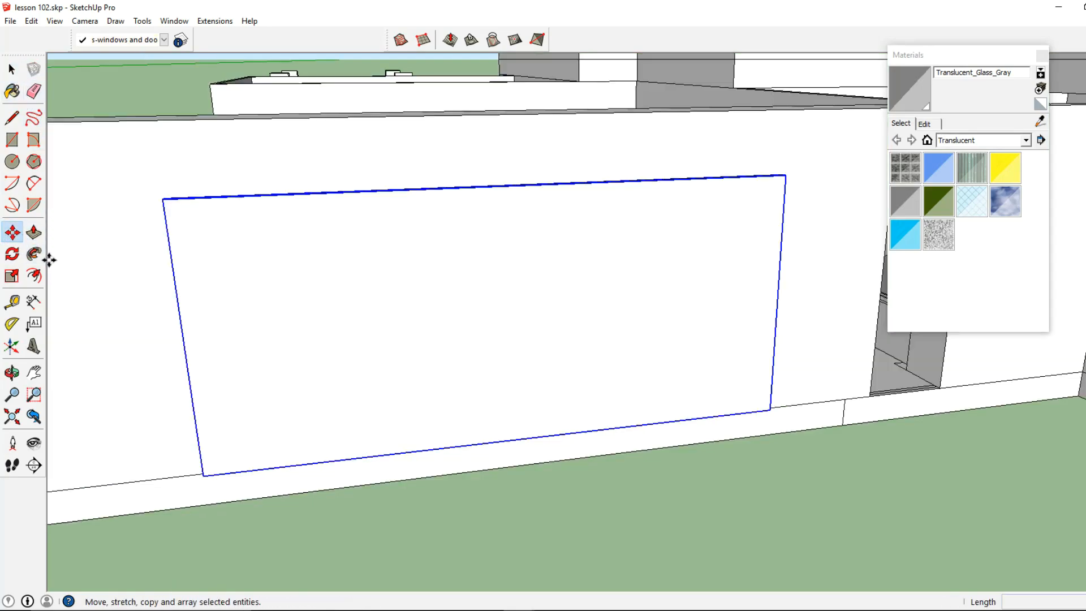
pyautogui.moveTo(161, 373); pyautogui.dragTo(182, 495, button='middle')
pyautogui.click(217, 514)
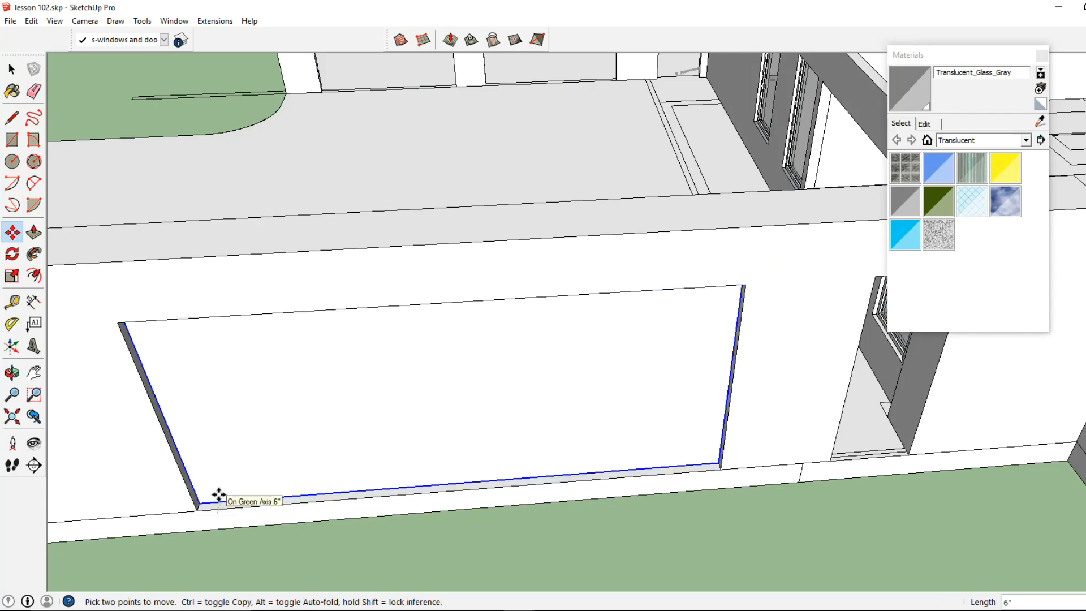
pyautogui.click(219, 496)
pyautogui.moveTo(204, 466); pyautogui.dragTo(674, 417, button='middle')
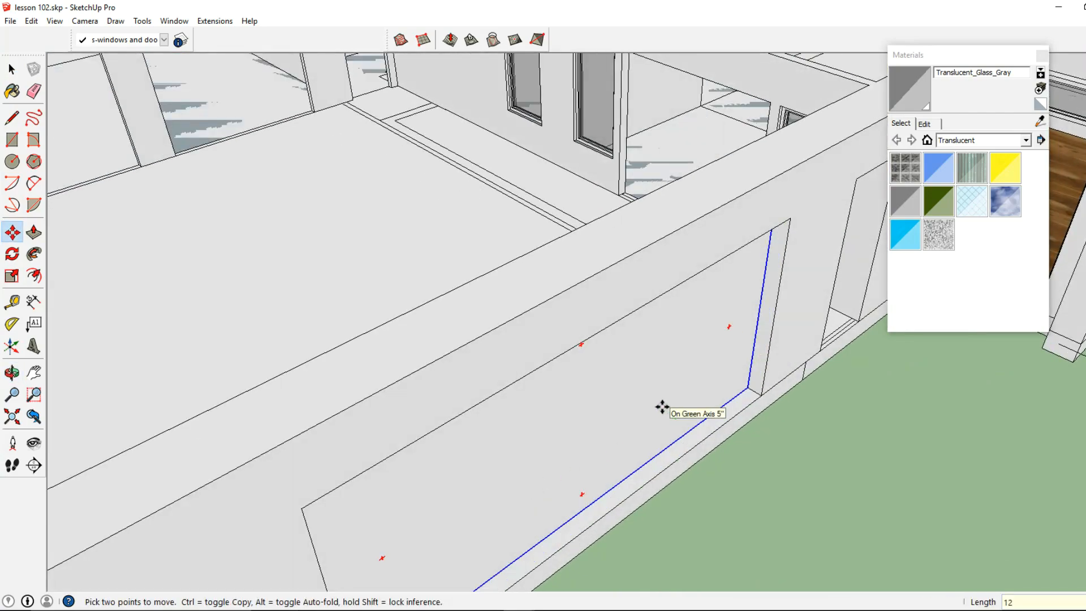
pyautogui.moveTo(660, 407); pyautogui.dragTo(189, 245, button='middle')
pyautogui.press('space')
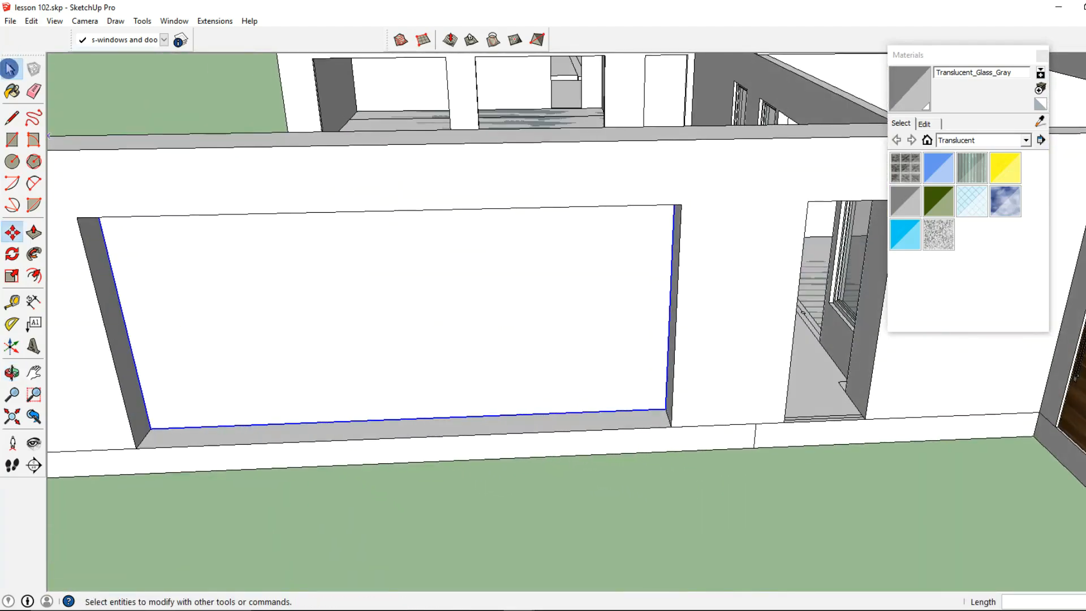
pyautogui.click(10, 68)
# Step: Open the panel group, sample the wood material from the pivot door, paint the panel's front face with it, and leave the group
pyautogui.scroll(-3, 430, 257)
pyautogui.moveTo(439, 263); pyautogui.dragTo(507, 258, button='middle')
pyautogui.scroll(-1, 504, 255)
pyautogui.doubleClick(506, 259)
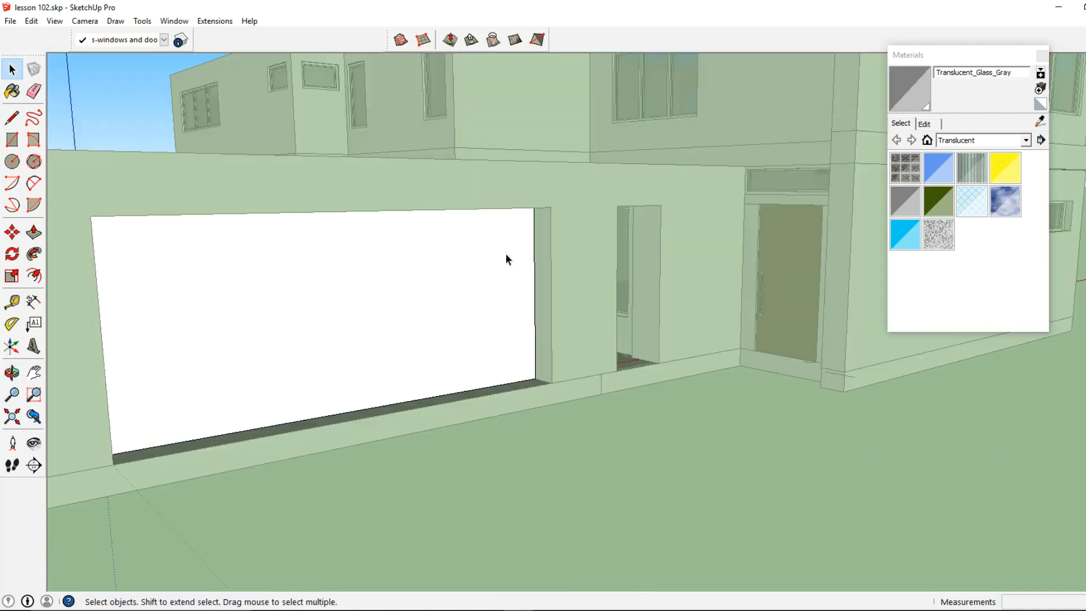
pyautogui.click(506, 259)
pyautogui.moveTo(502, 258); pyautogui.dragTo(478, 275, button='middle')
pyautogui.click(1040, 120)
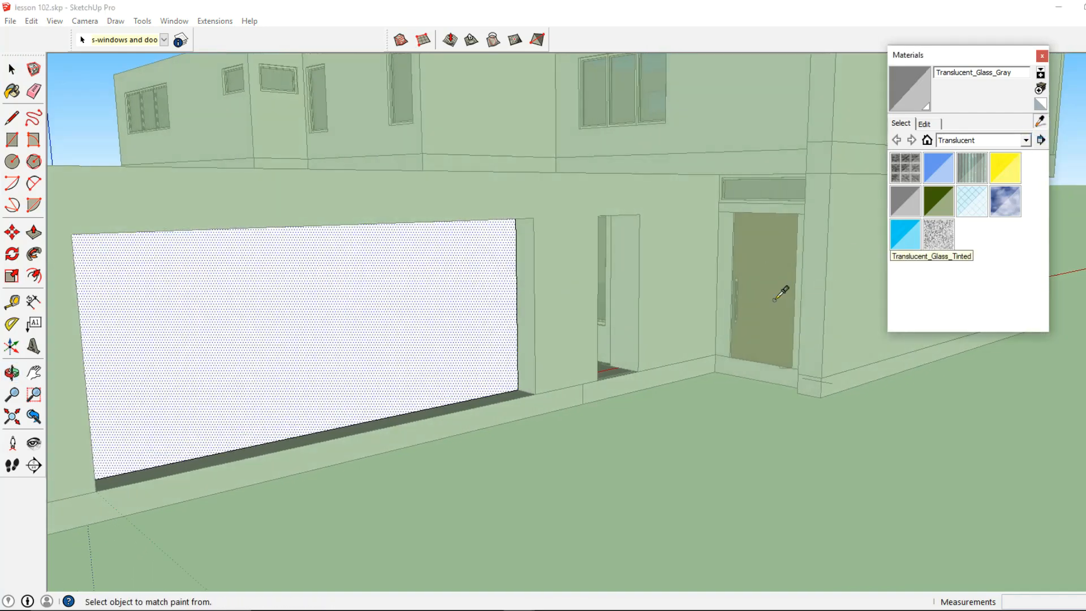
pyautogui.click(781, 293)
pyautogui.moveTo(779, 291)
pyautogui.mouseDown(button='middle')
pyautogui.moveTo(494, 332)
pyautogui.moveTo(539, 332)
pyautogui.mouseUp(button='middle')
pyautogui.click(526, 324)
pyautogui.click(12, 70)
pyautogui.click(192, 175)
# Step: Inside the panel group, create a new material from the wood named garage door, with unlinked texture proportions and a width of 16'
pyautogui.scroll(4, 468, 376)
pyautogui.moveTo(470, 370); pyautogui.dragTo(559, 319, button='middle')
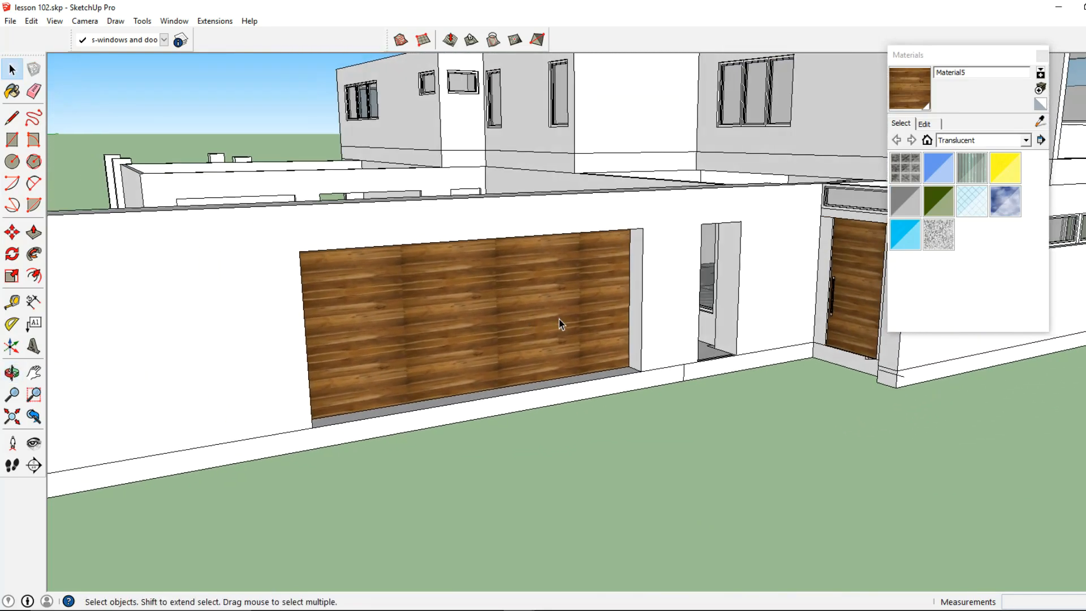
pyautogui.doubleClick(546, 327)
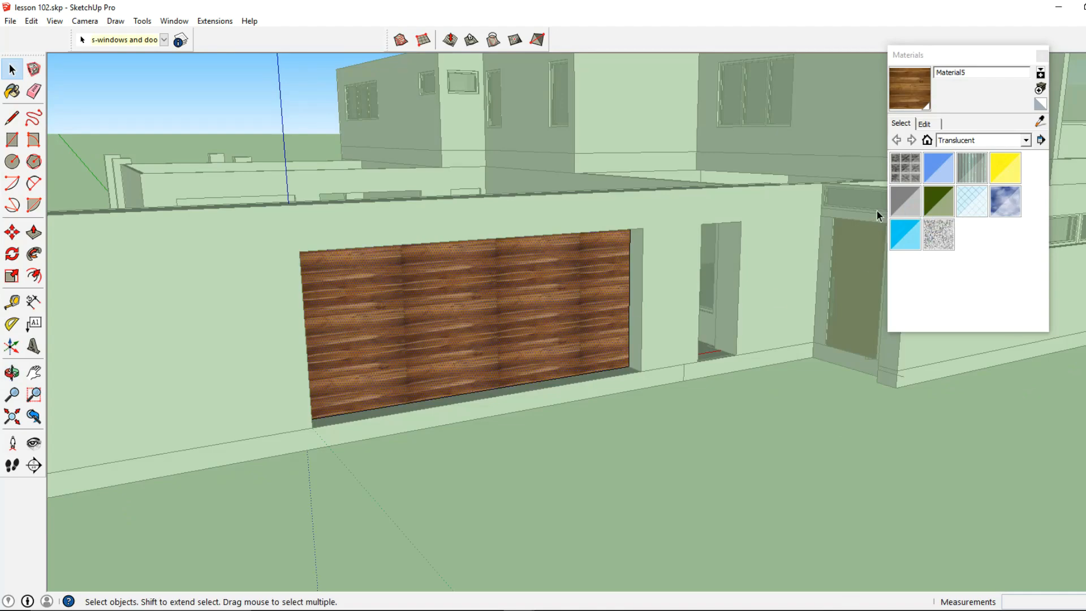
pyautogui.click(925, 124)
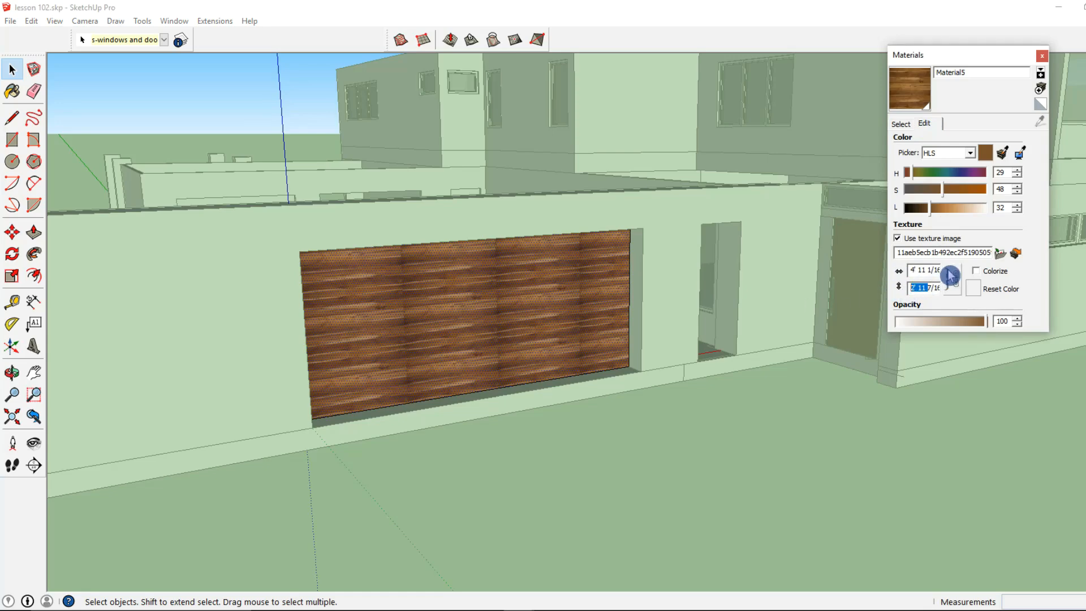
pyautogui.moveTo(728, 320); pyautogui.dragTo(827, 261, button='middle')
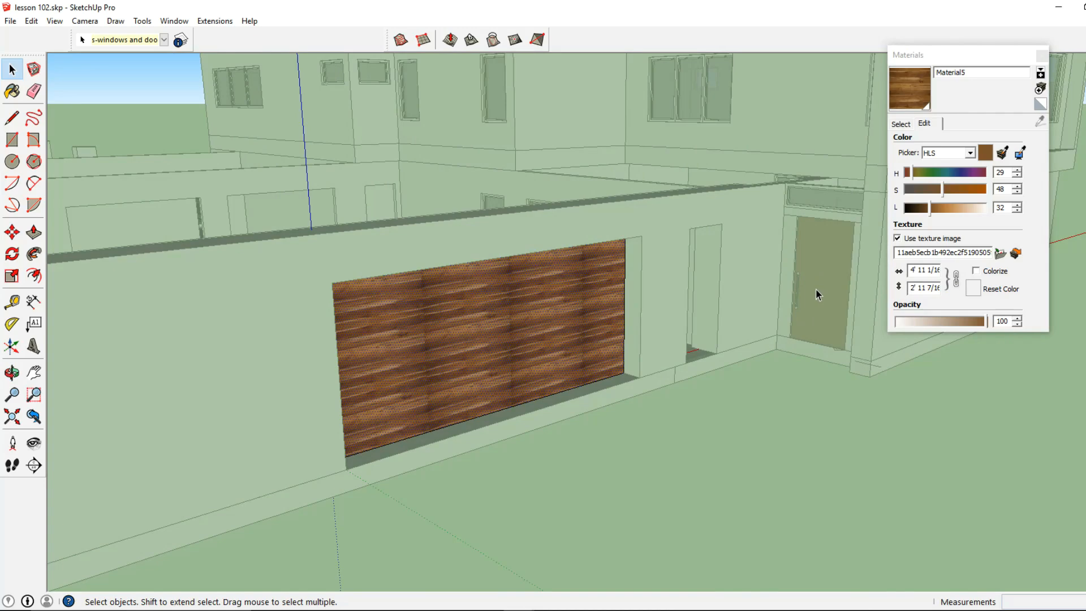
pyautogui.click(1040, 95)
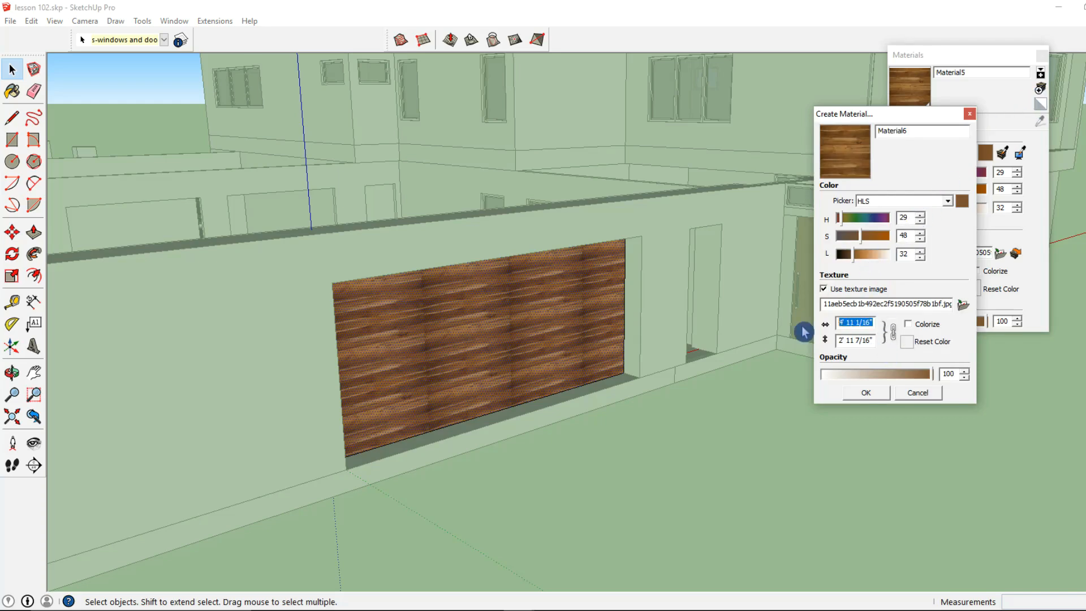
pyautogui.click(891, 335)
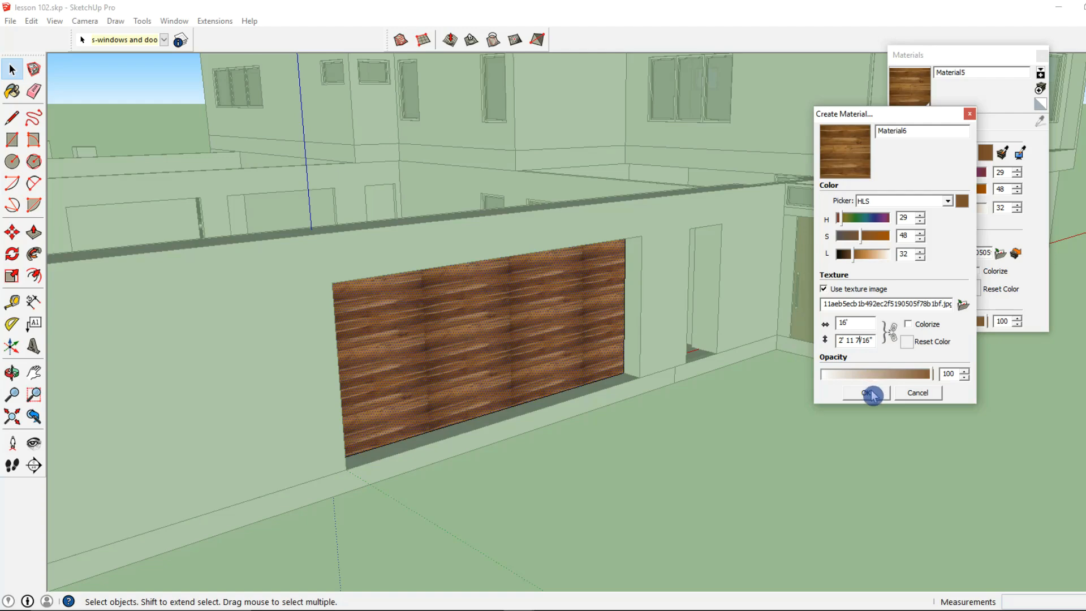
pyautogui.moveTo(913, 132); pyautogui.dragTo(825, 131)
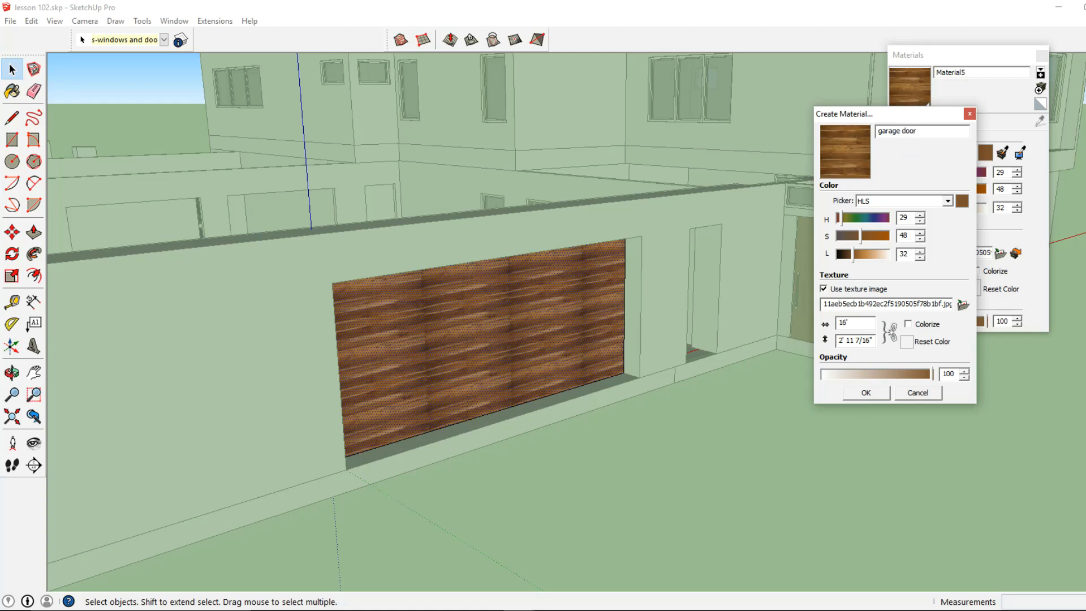
pyautogui.click(874, 392)
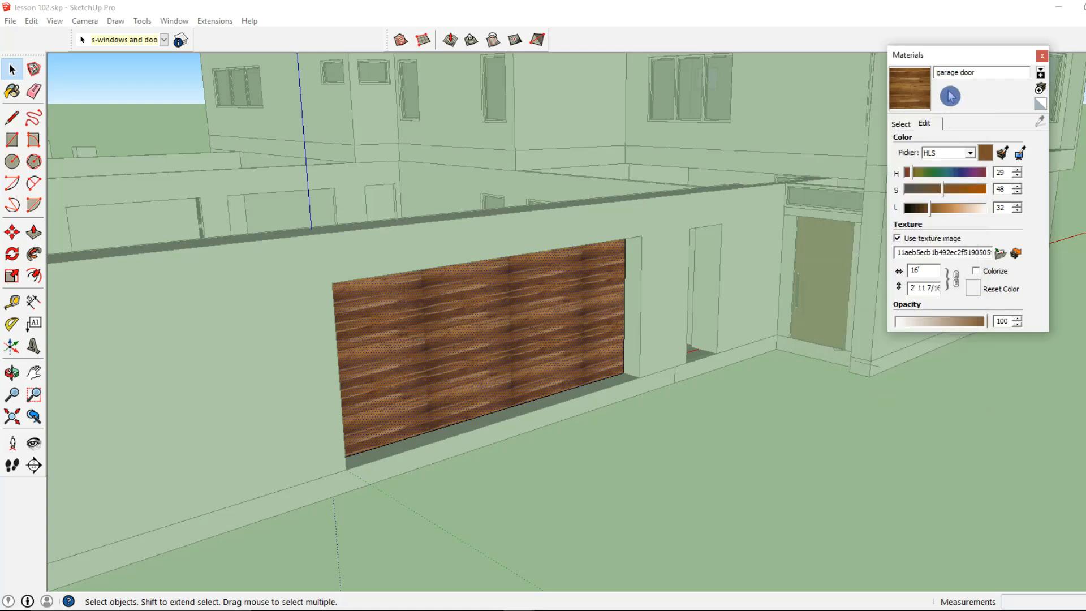
# Step: Paint the panel's front face with the garage door material
pyautogui.click(910, 97)
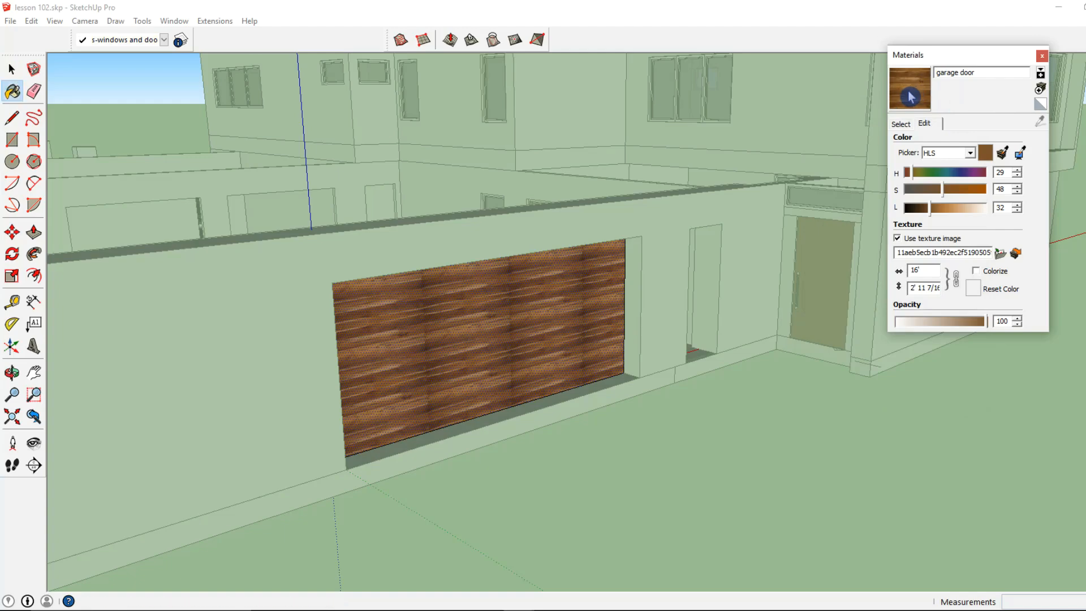
pyautogui.click(519, 352)
pyautogui.moveTo(520, 352); pyautogui.dragTo(403, 322, button='middle')
pyautogui.click(12, 69)
pyautogui.scroll(2, 253, 281)
pyautogui.rightClick(254, 285)
pyautogui.moveTo(340, 452)
pyautogui.click(436, 452)
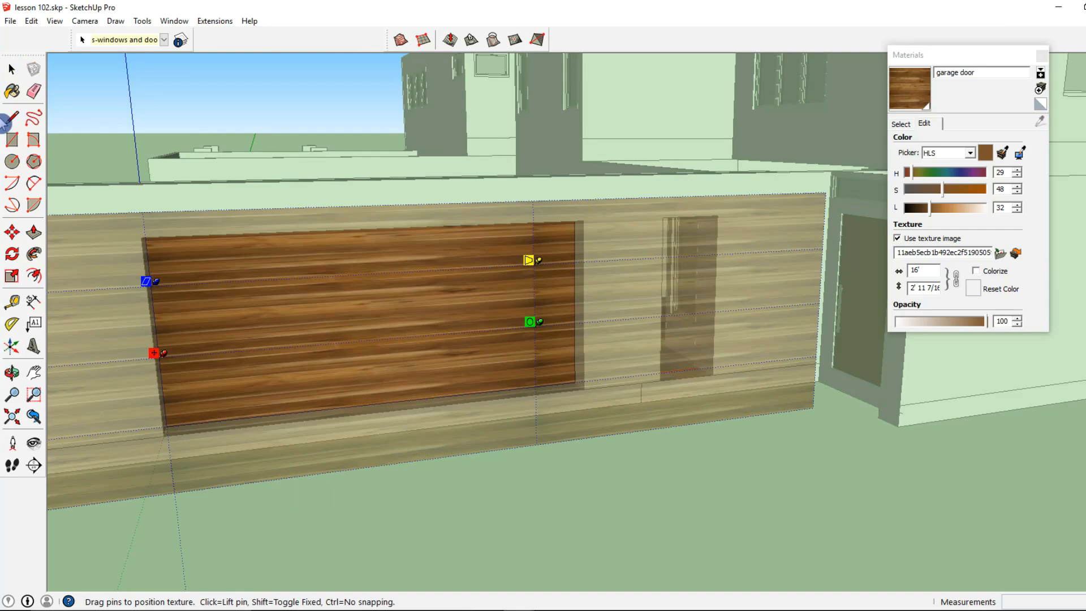
pyautogui.click(12, 69)
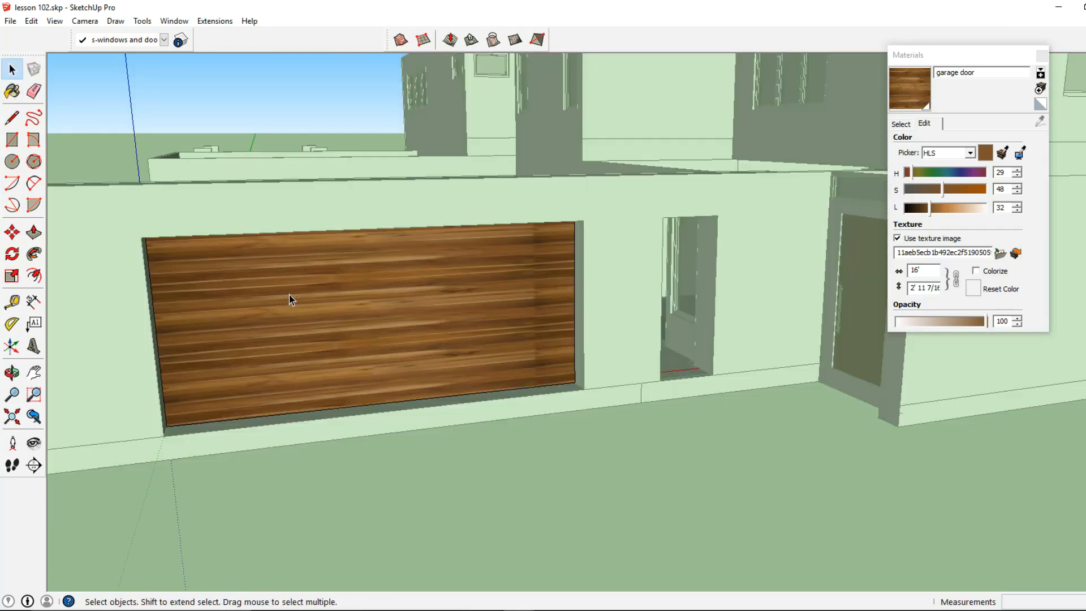
pyautogui.click(289, 295)
pyautogui.rightClick(289, 295)
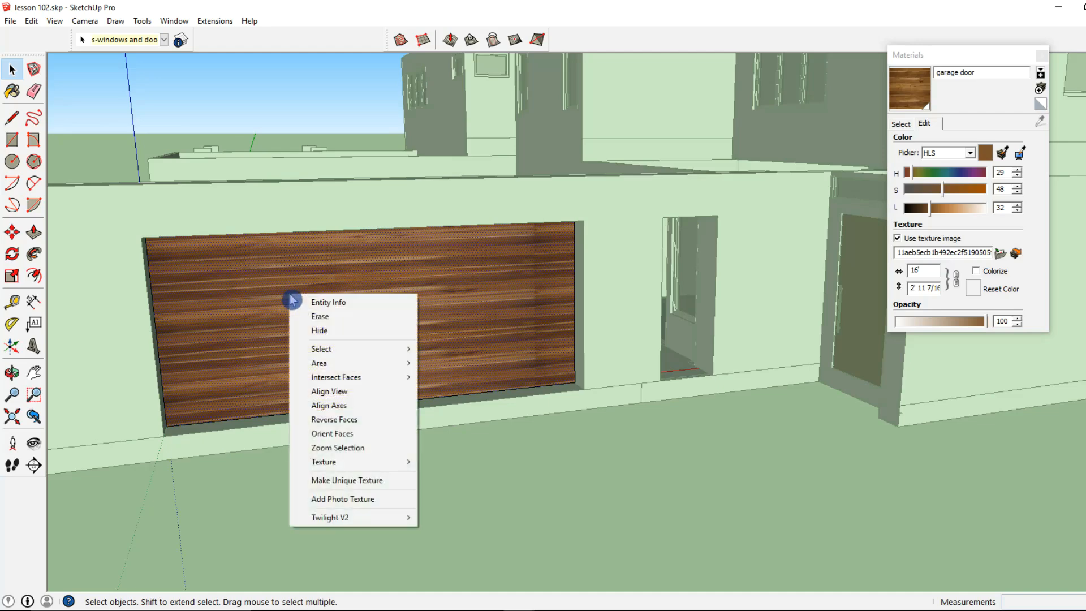
pyautogui.moveTo(337, 462)
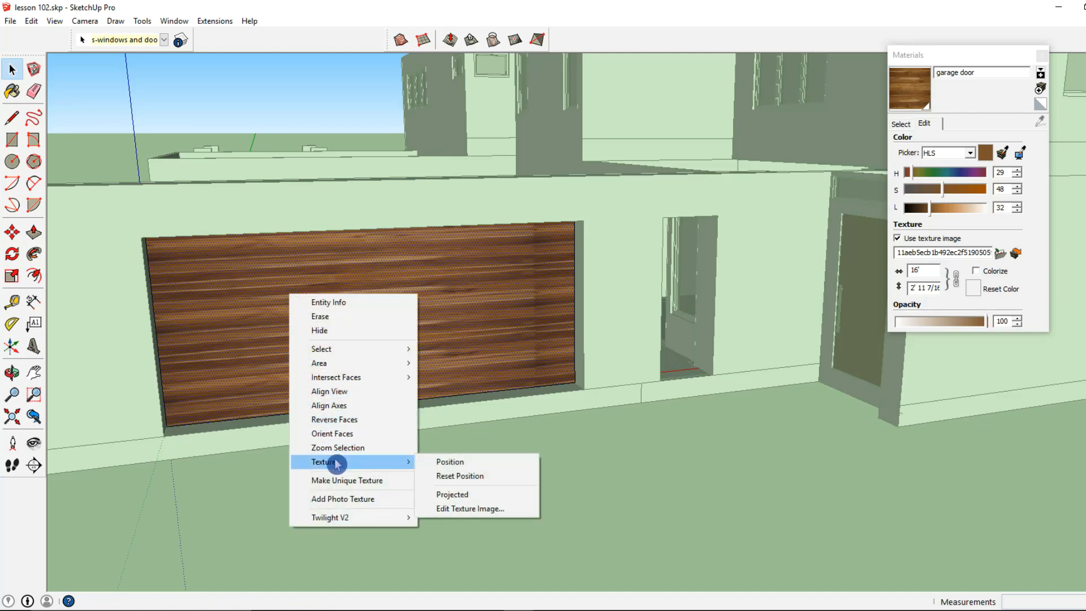
pyautogui.click(265, 286)
# Step: Position the texture on the panel's face, shifting it slightly down and stretching it to span the panel's full width
pyautogui.rightClick(264, 283)
pyautogui.moveTo(306, 451)
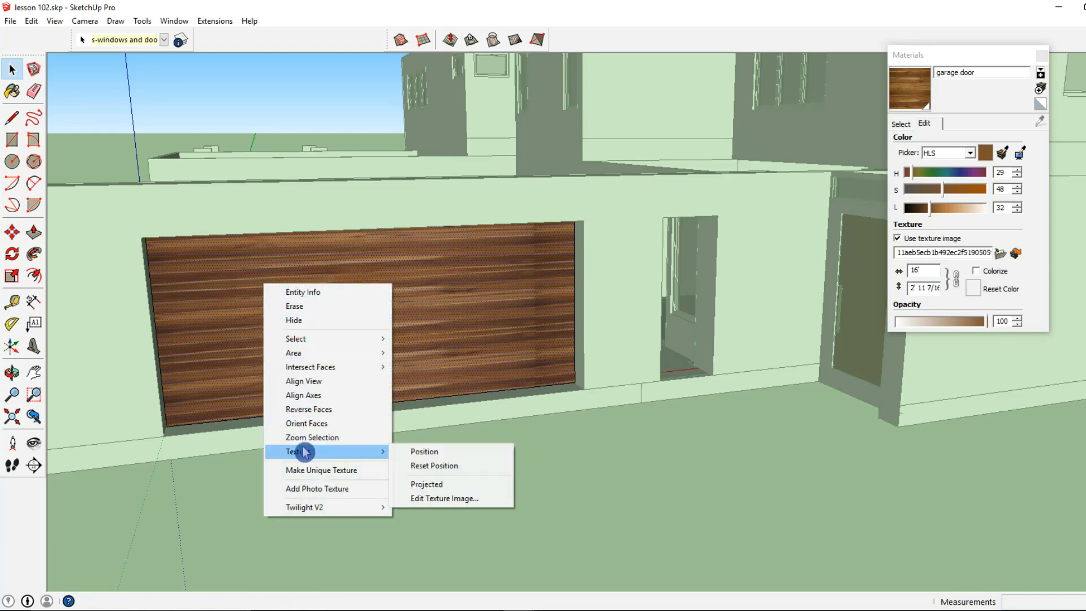
pyautogui.click(416, 459)
pyautogui.moveTo(342, 378); pyautogui.dragTo(339, 405)
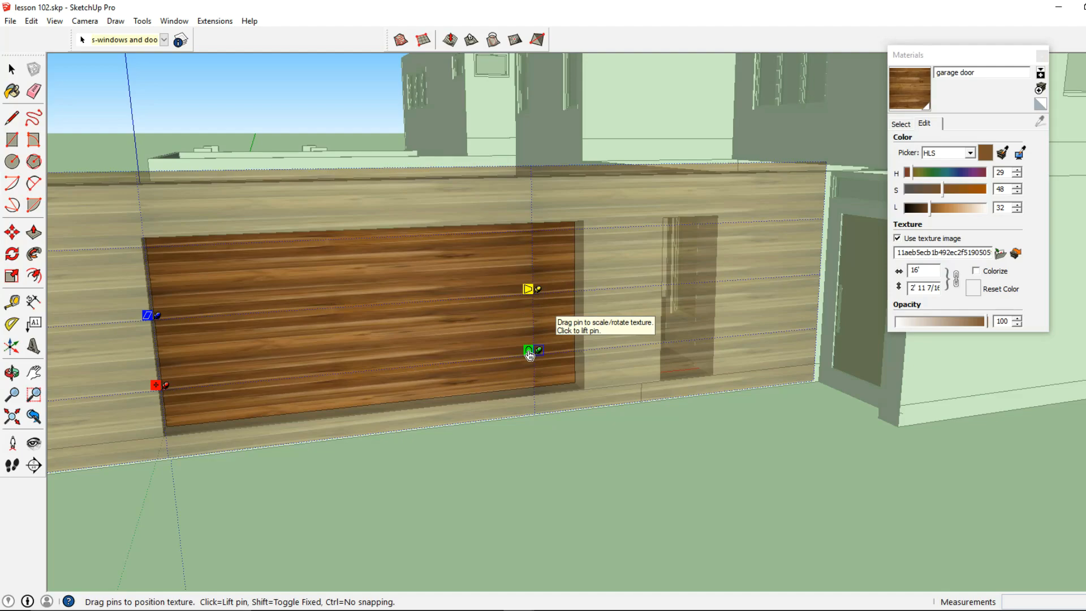
pyautogui.moveTo(529, 354); pyautogui.dragTo(569, 356)
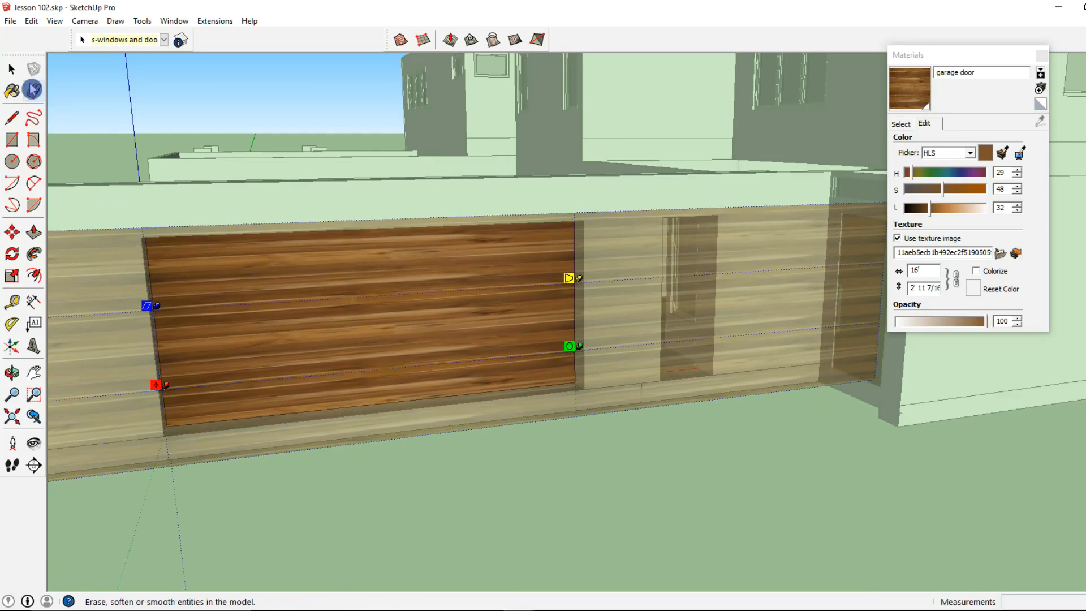
pyautogui.click(14, 73)
# Step: Examine the finished garage door and the house from several sides, ending at the terrace-side openings
pyautogui.moveTo(451, 451); pyautogui.dragTo(523, 409, button='middle')
pyautogui.scroll(-4, 589, 294)
pyautogui.keyDown('shift'); pyautogui.moveTo(651, 303); pyautogui.dragTo(417, 323, button='middle'); pyautogui.keyUp('shift')
pyautogui.scroll(3, 476, 331)
pyautogui.moveTo(639, 346); pyautogui.dragTo(859, 335, button='middle')
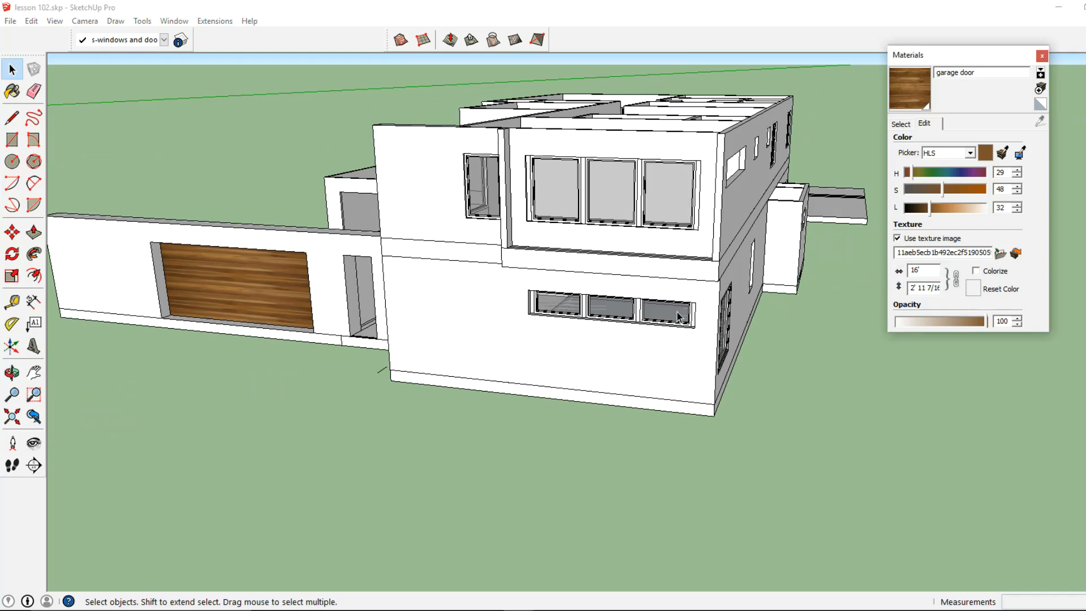
pyautogui.moveTo(678, 315); pyautogui.dragTo(544, 353, button='middle')
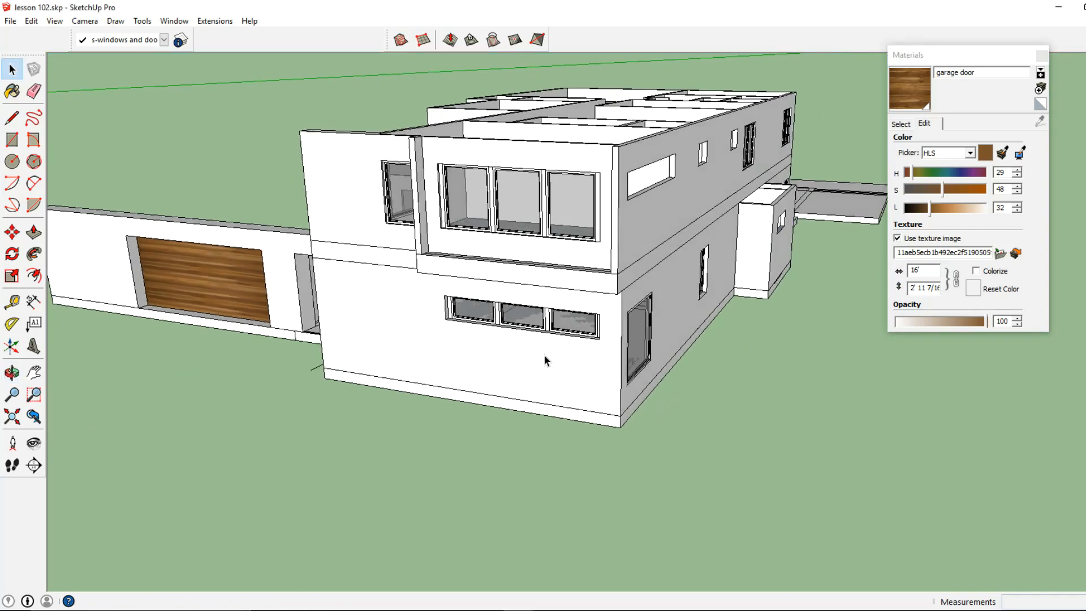
pyautogui.moveTo(616, 337); pyautogui.dragTo(890, 264, button='middle')
pyautogui.moveTo(716, 339); pyautogui.dragTo(401, 333, button='middle')
pyautogui.scroll(2, 644, 328)
pyautogui.moveTo(556, 324); pyautogui.dragTo(718, 320, button='middle')
pyautogui.scroll(-1, 214, 190)
pyautogui.moveTo(361, 171); pyautogui.dragTo(372, 265, button='middle')
pyautogui.moveTo(505, 324); pyautogui.dragTo(485, 308, button='middle')
# Step: Draw an 8' high four-sided panel with the Line tool across about one third of the smaller terrace opening, starting at its outer jamb
pyautogui.scroll(6, 494, 309)
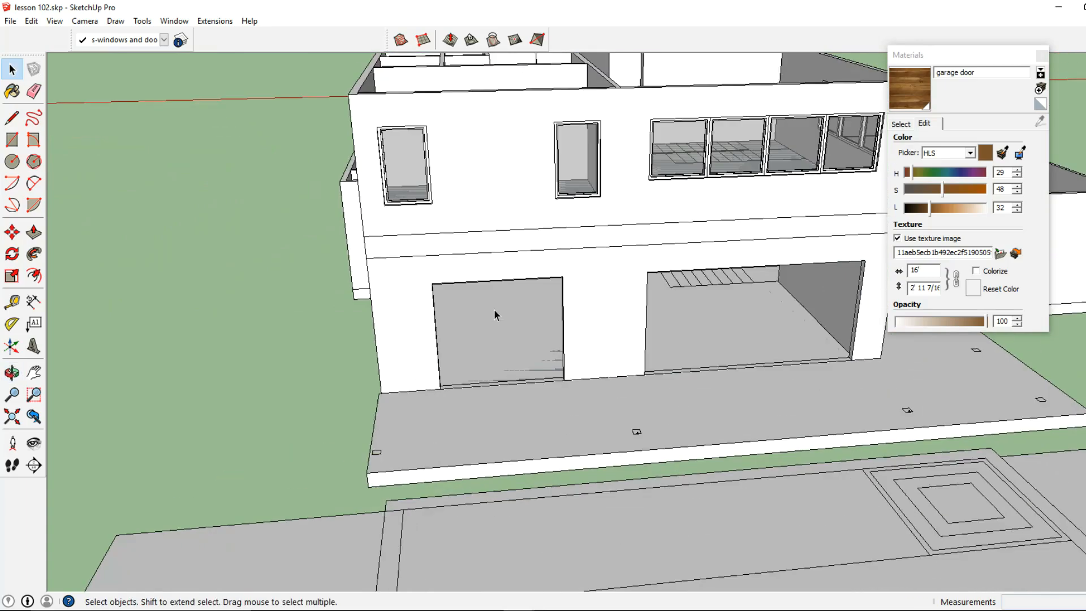
pyautogui.click(15, 141)
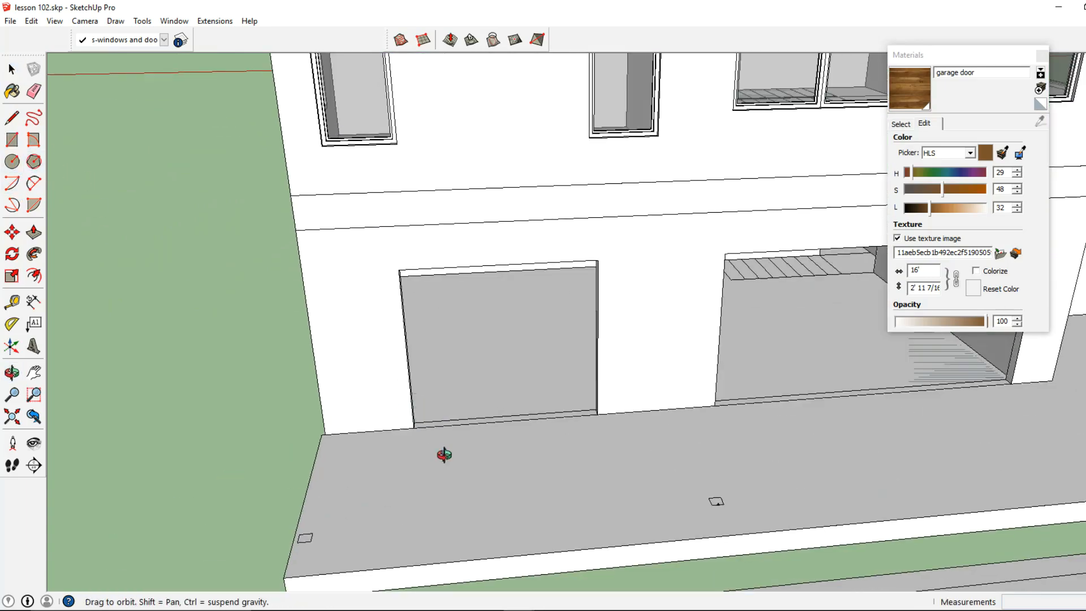
pyautogui.scroll(4, 443, 451)
pyautogui.click(16, 122)
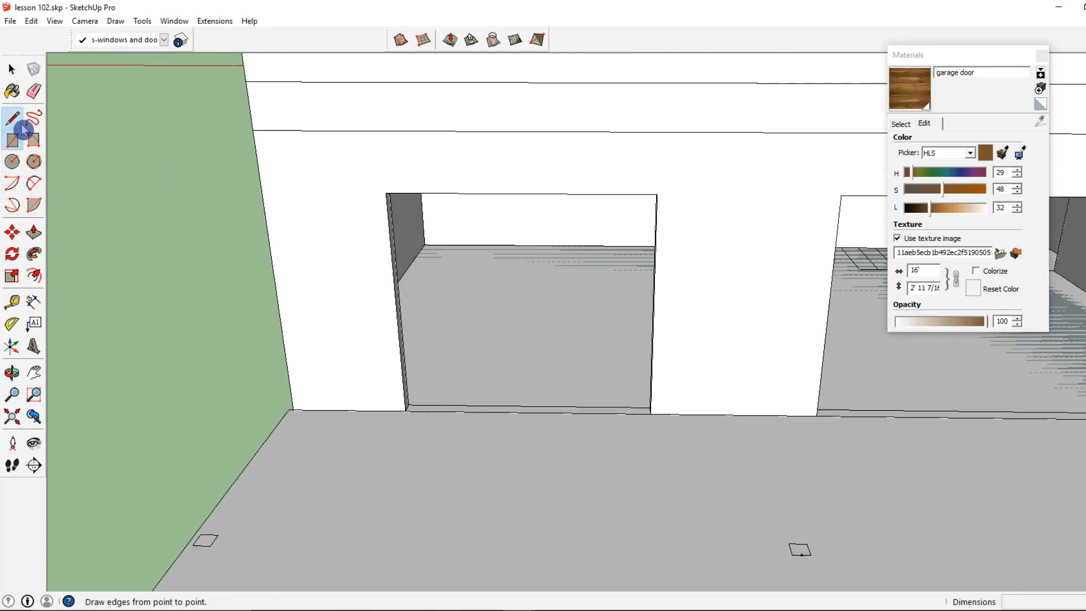
pyautogui.moveTo(409, 385); pyautogui.dragTo(430, 431, button='middle')
pyautogui.click(409, 403)
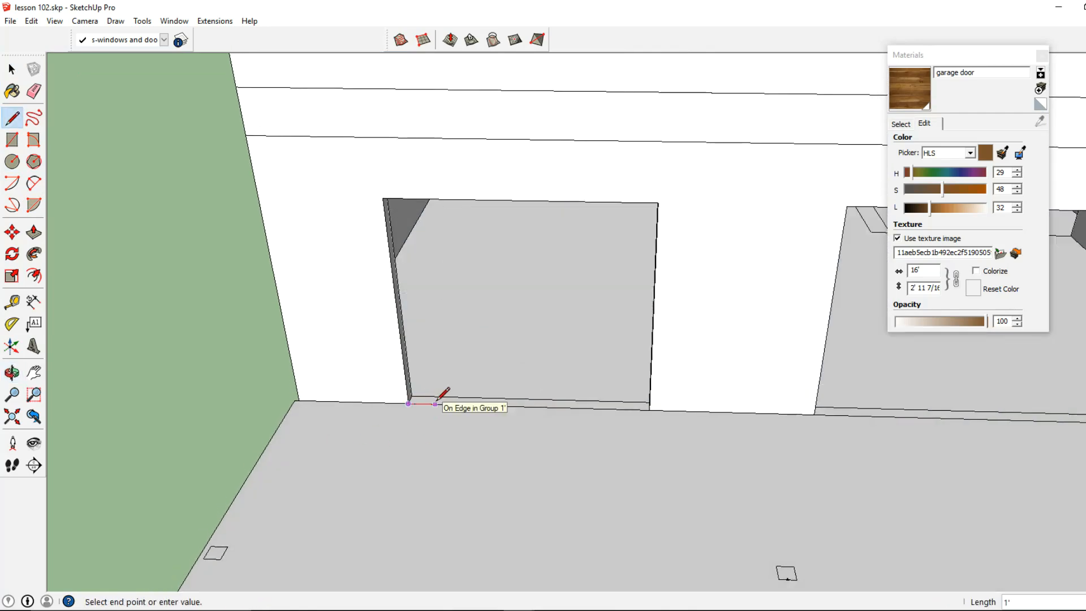
pyautogui.click(489, 406)
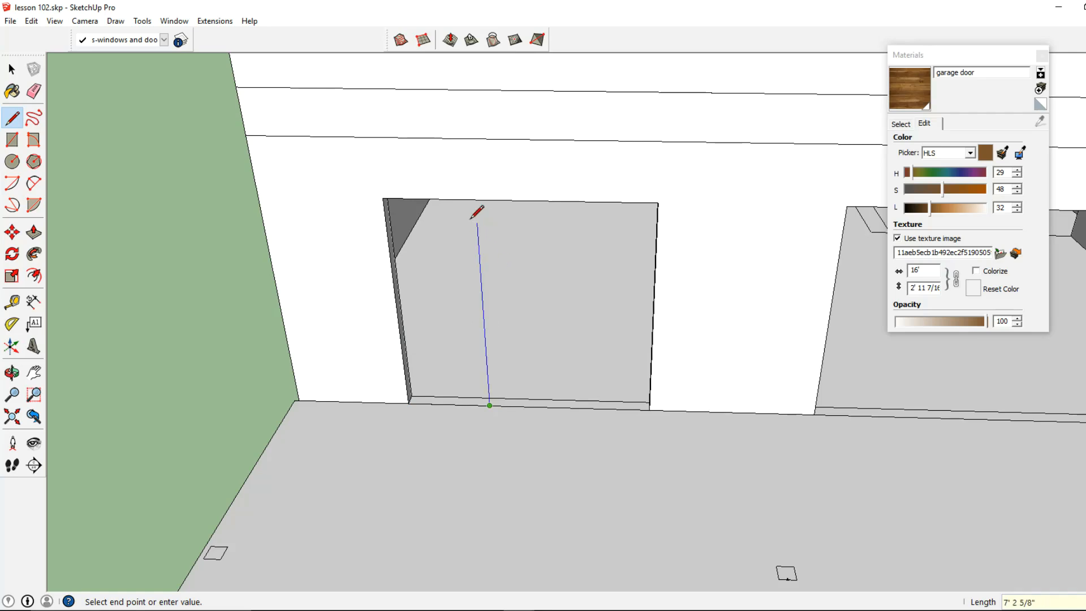
pyautogui.click(475, 200)
pyautogui.click(383, 198)
pyautogui.click(409, 403)
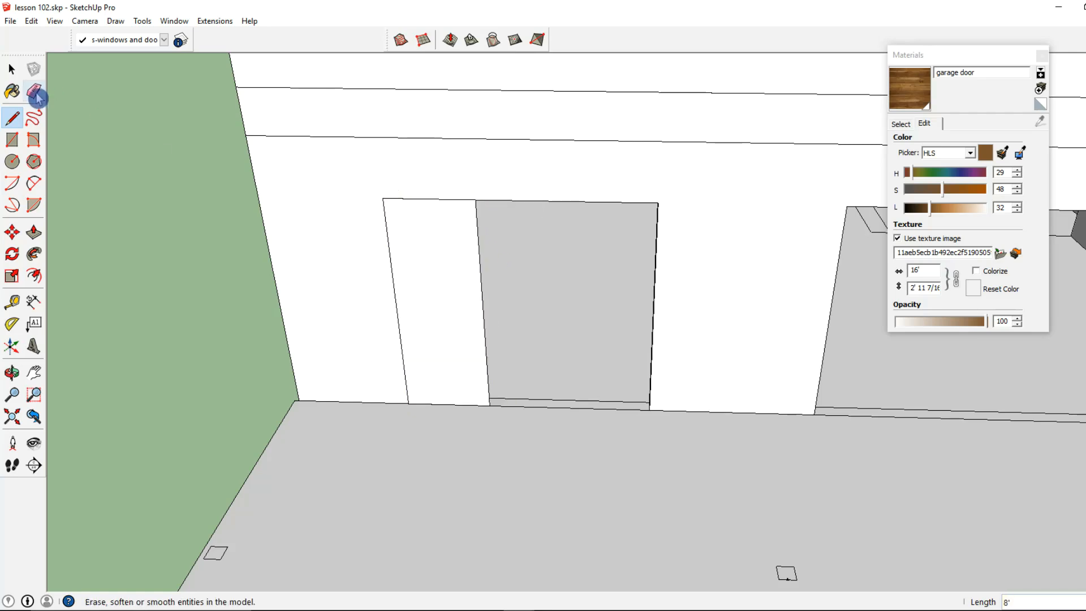
# Step: Make the new door panel face in the smaller terrace opening a group
pyautogui.click(12, 69)
pyautogui.moveTo(469, 317); pyautogui.dragTo(405, 313, button='middle')
pyautogui.click(405, 314)
pyautogui.rightClick(405, 313)
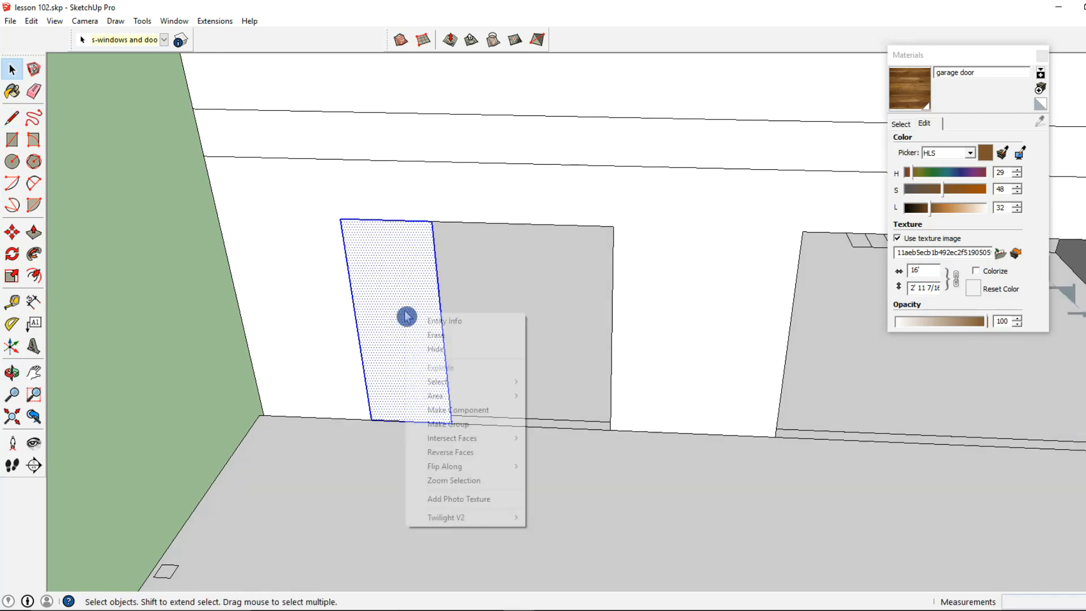
pyautogui.click(447, 424)
# Step: Open the terrace door panel group and extrude its face 2"
pyautogui.doubleClick(396, 340)
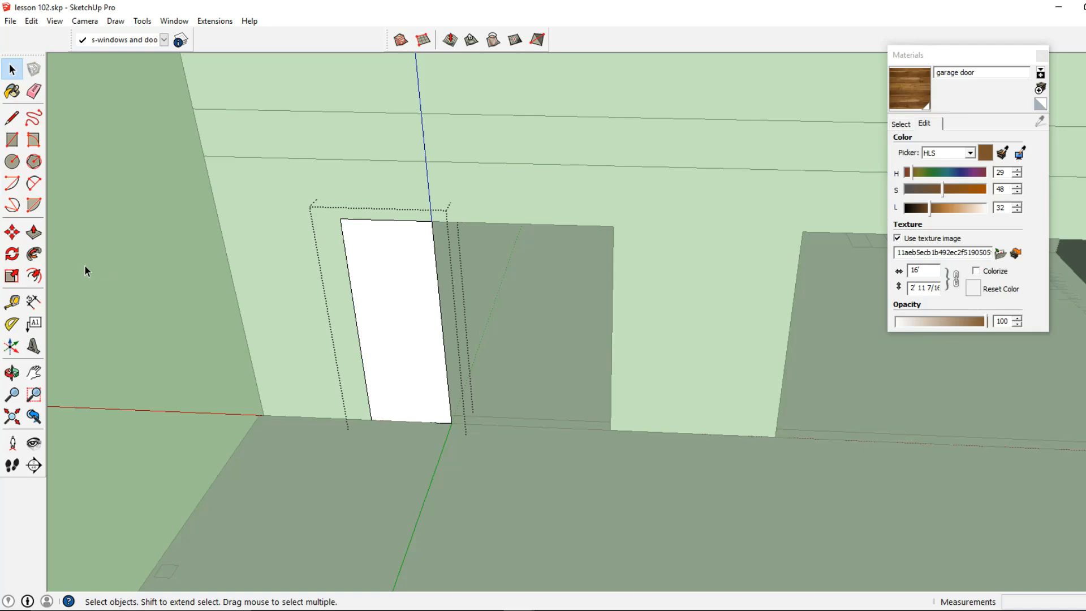
pyautogui.click(34, 232)
pyautogui.moveTo(317, 335); pyautogui.dragTo(473, 402, button='middle')
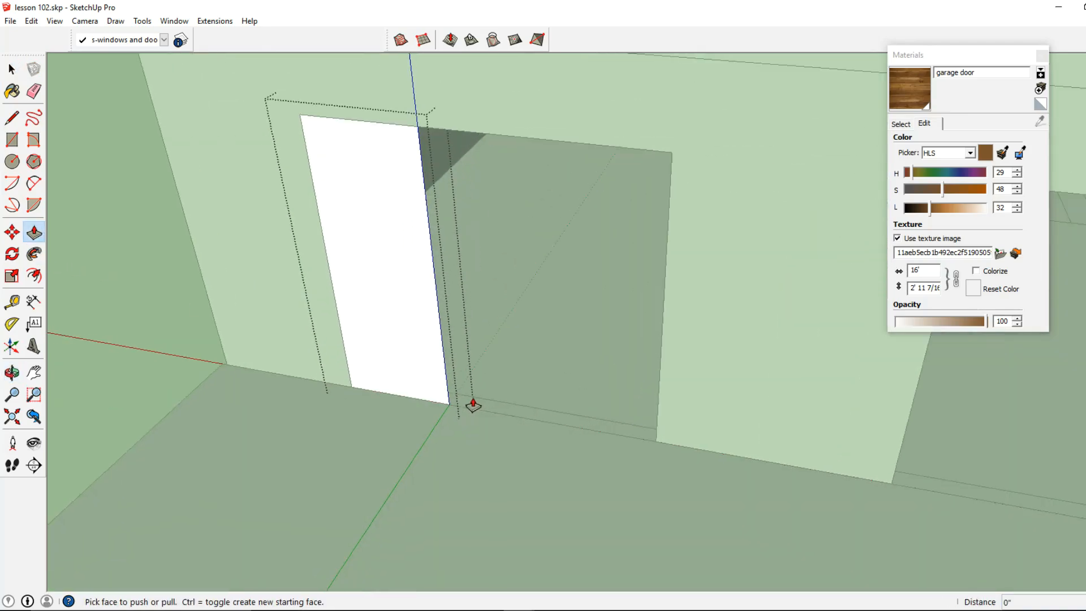
pyautogui.click(443, 404)
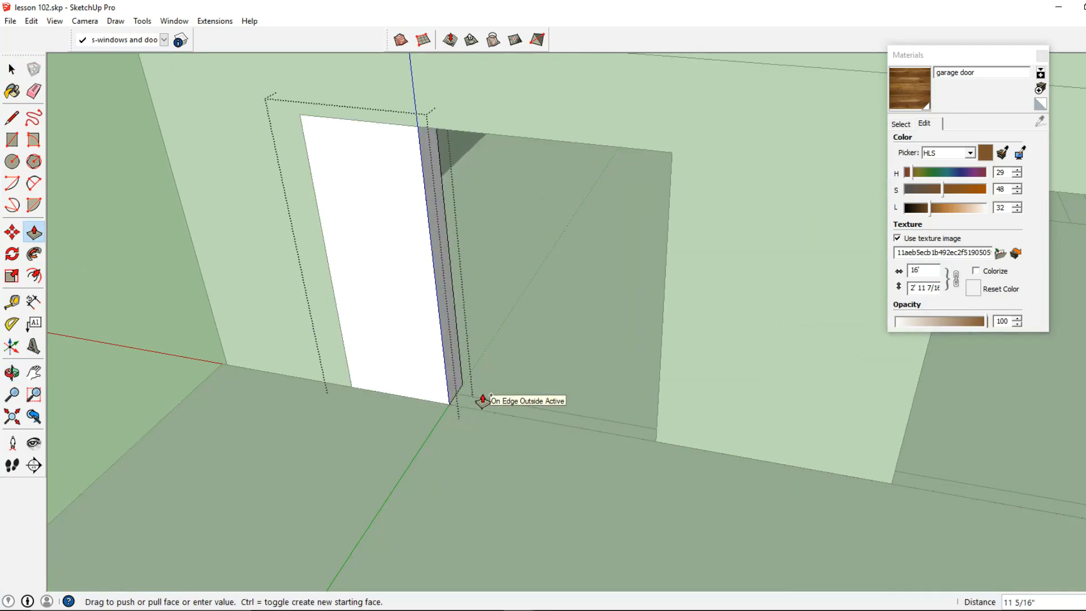
pyautogui.write('2')
pyautogui.press('Return')
pyautogui.moveTo(340, 264); pyautogui.dragTo(317, 272, button='middle')
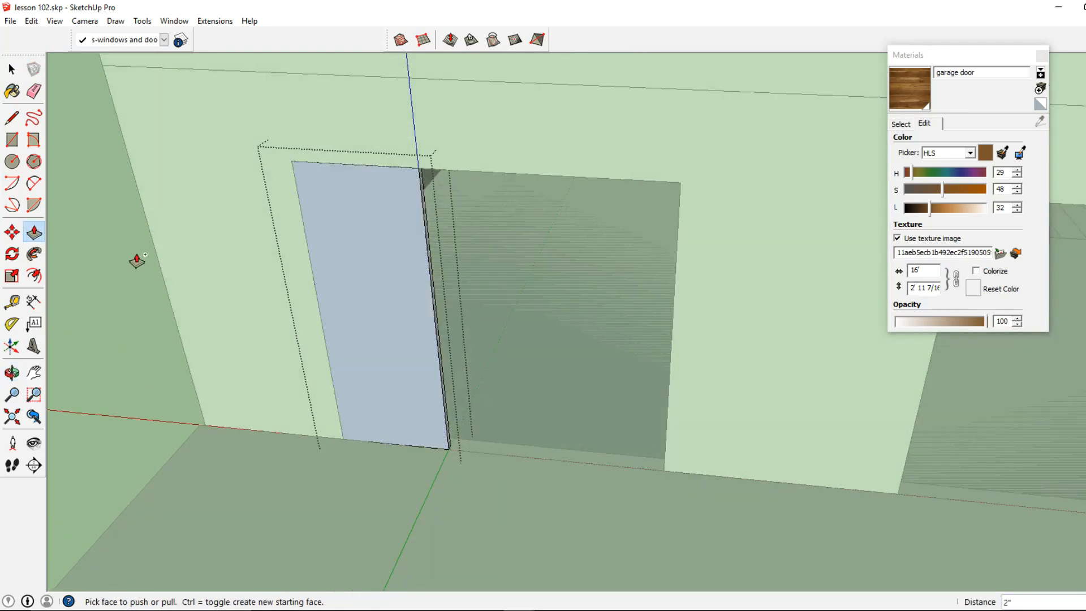
# Step: Offset the terrace door panel's front face inward to form a thin outer frame around it
pyautogui.click(34, 276)
pyautogui.click(331, 327)
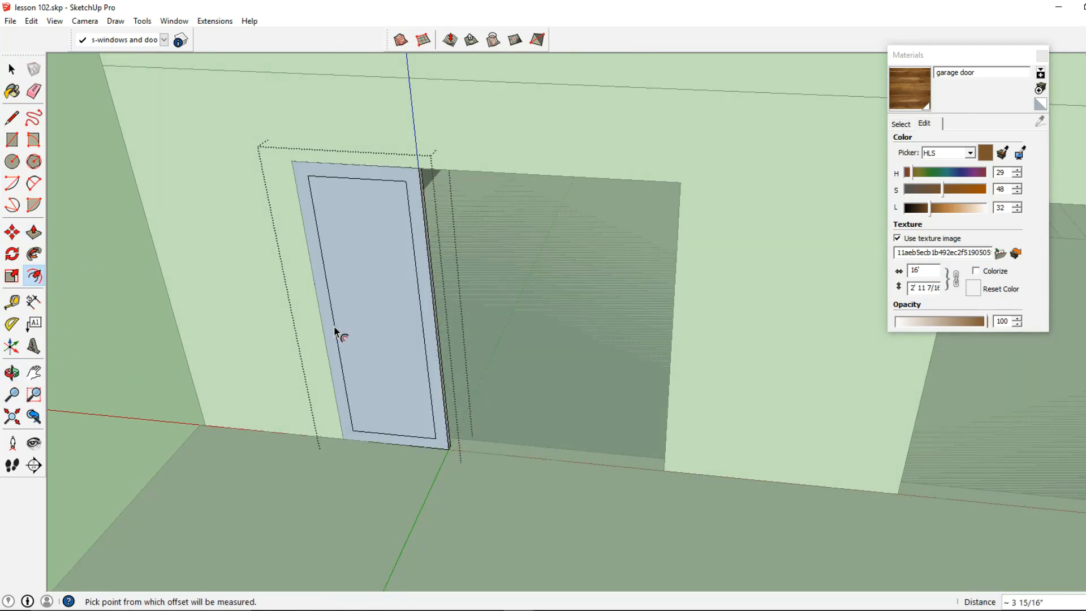
pyautogui.click(333, 326)
# Step: Try to split the inner door face with a single horizontal line across its middle
pyautogui.click(12, 118)
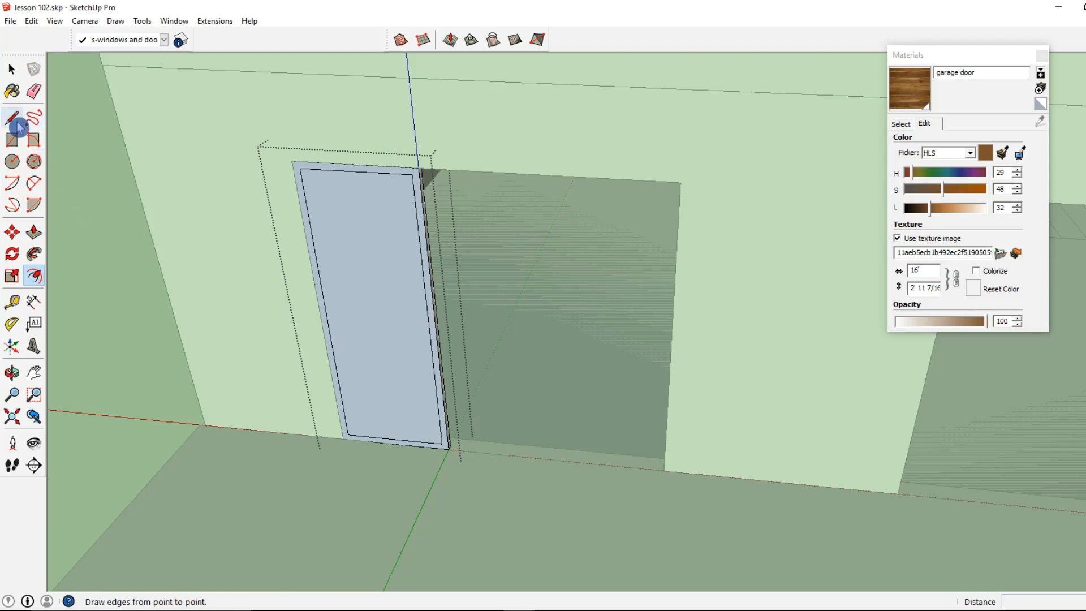
pyautogui.keyDown('shift'); pyautogui.moveTo(312, 283); pyautogui.dragTo(328, 311, button='middle'); pyautogui.keyUp('shift')
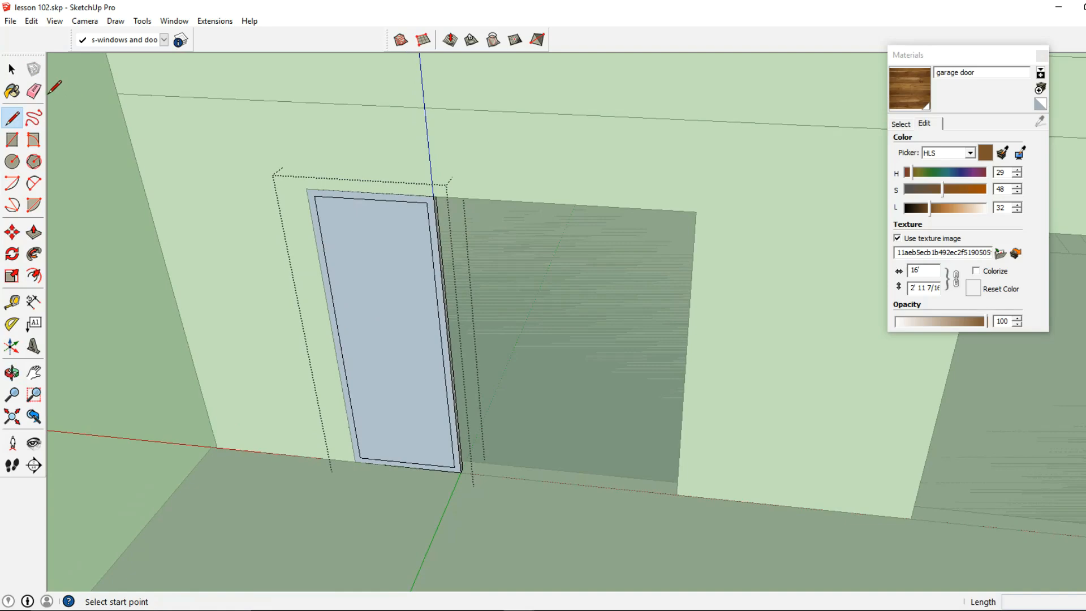
pyautogui.click(11, 69)
pyautogui.click(12, 119)
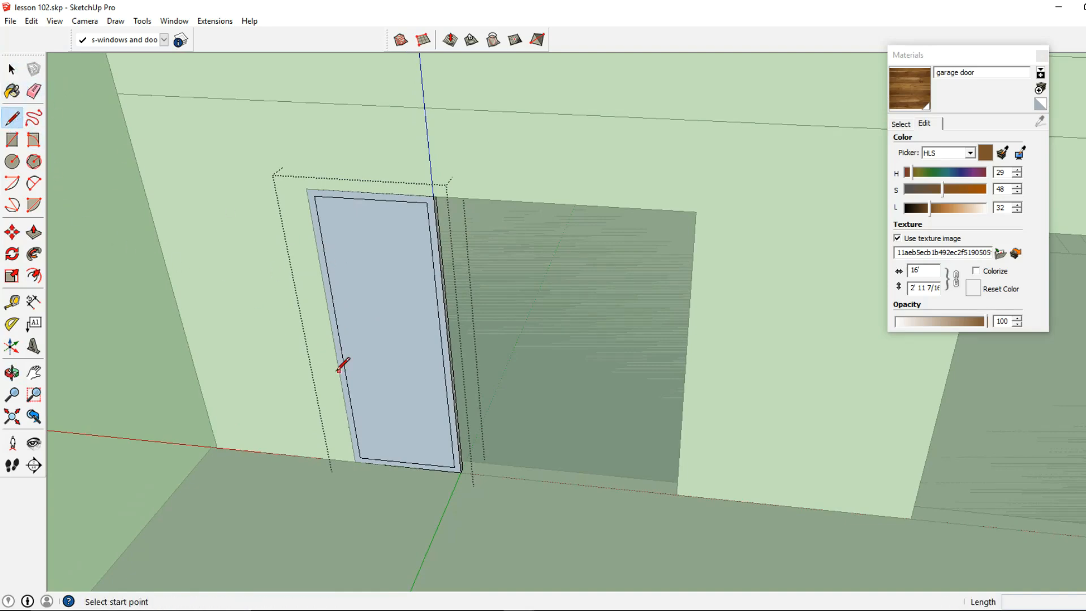
pyautogui.click(339, 339)
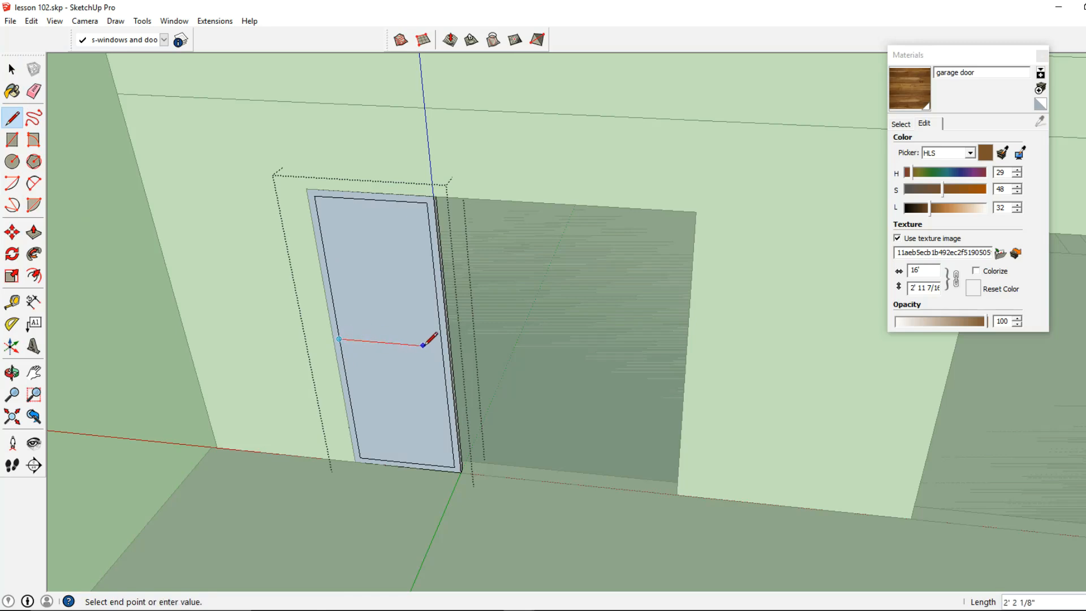
pyautogui.click(442, 346)
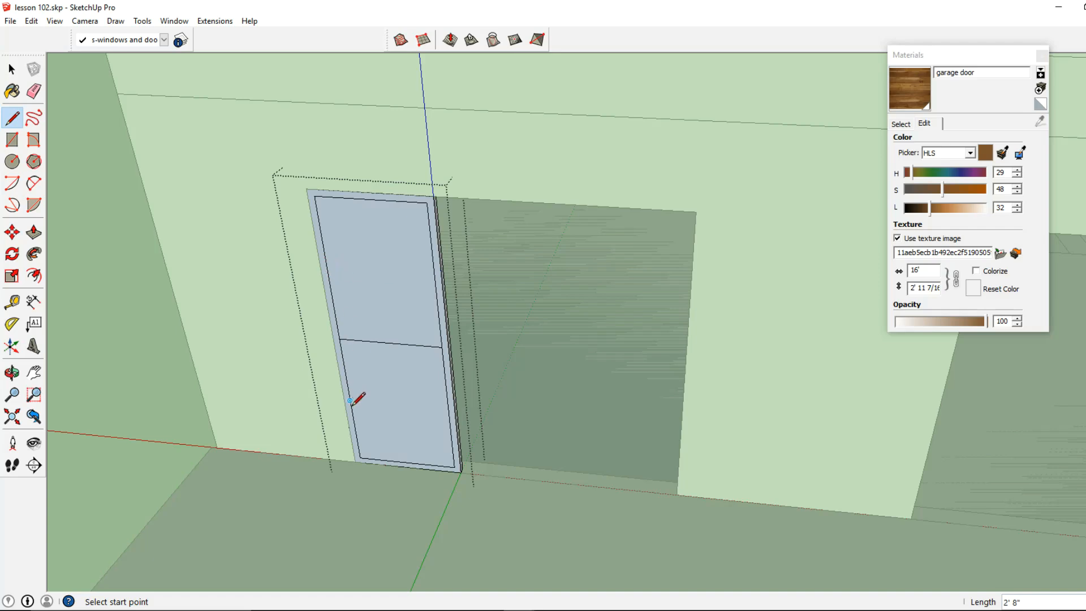
pyautogui.hotkey('ctrl', 'z')
# Step: Divide the inner outline's vertical edge beside the opening's jamb into four equal segments
pyautogui.click(12, 69)
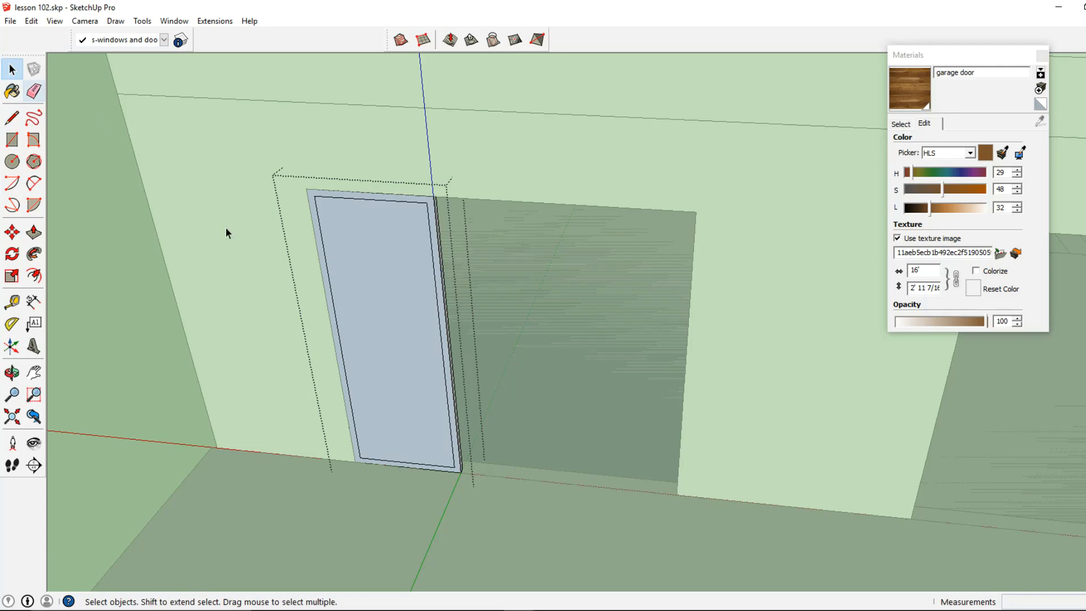
pyautogui.click(341, 341)
pyautogui.rightClick(341, 342)
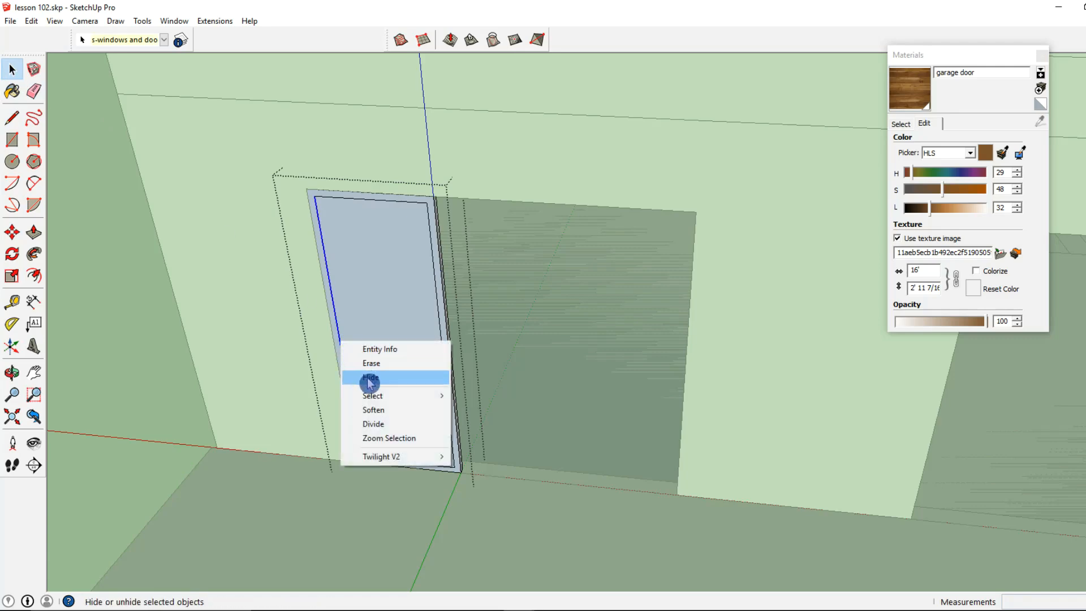
pyautogui.click(376, 424)
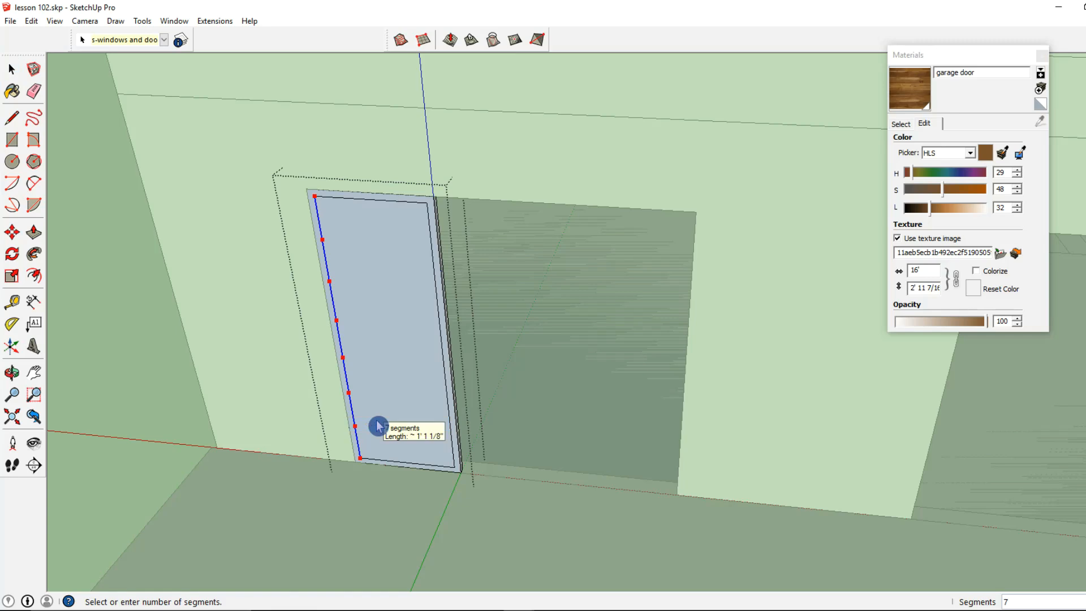
pyautogui.click(378, 426)
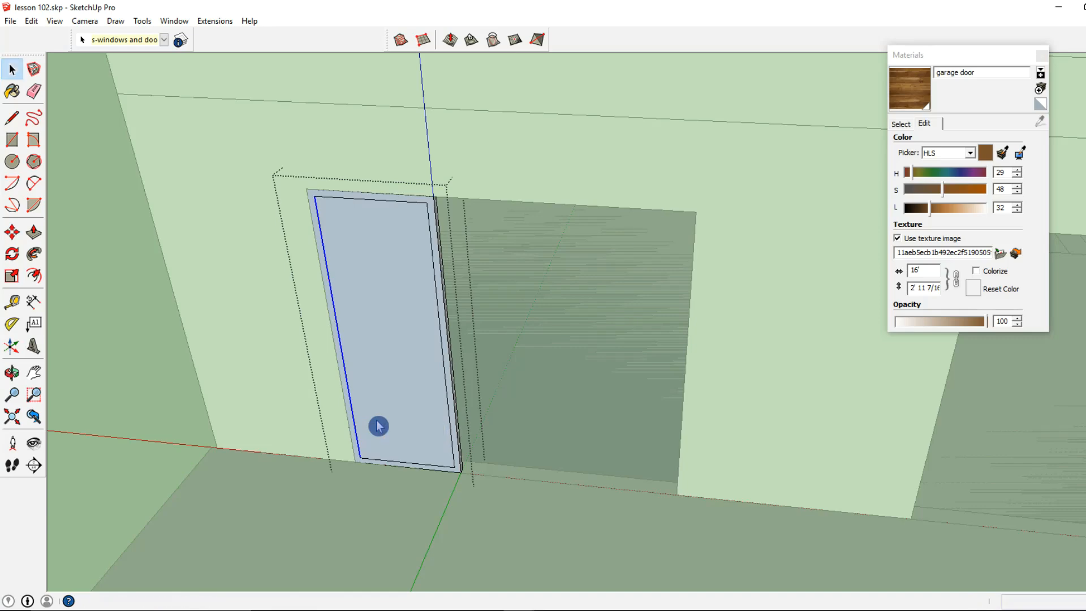
# Step: Draw three horizontal 2' 8" lines from the edge's division points across the inner face, splitting it into four panes
pyautogui.click(11, 117)
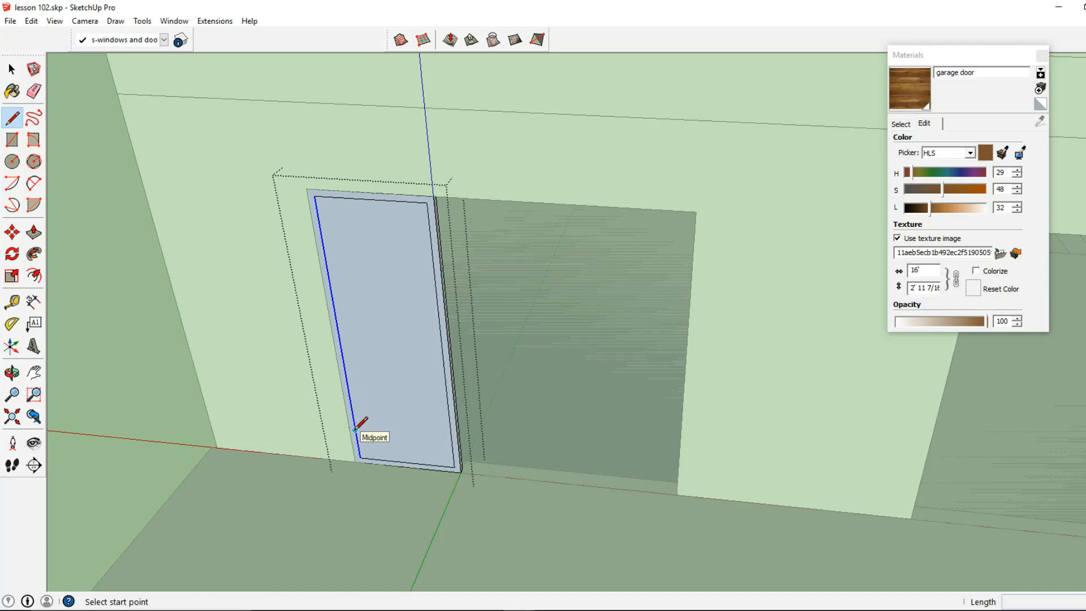
pyautogui.click(350, 400)
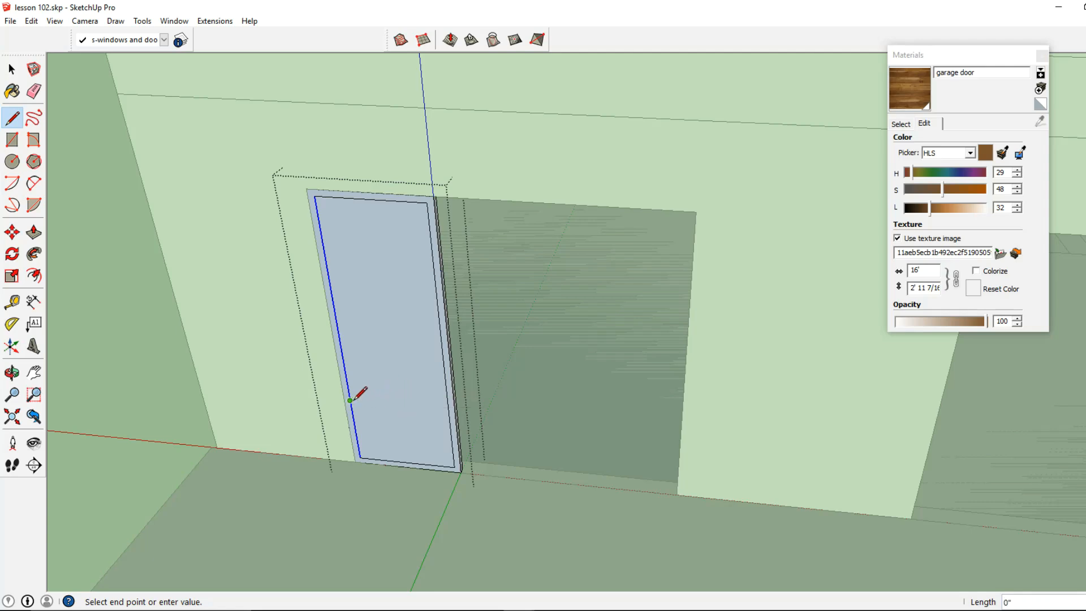
pyautogui.click(449, 409)
pyautogui.click(340, 339)
pyautogui.click(442, 347)
pyautogui.click(328, 270)
pyautogui.click(436, 279)
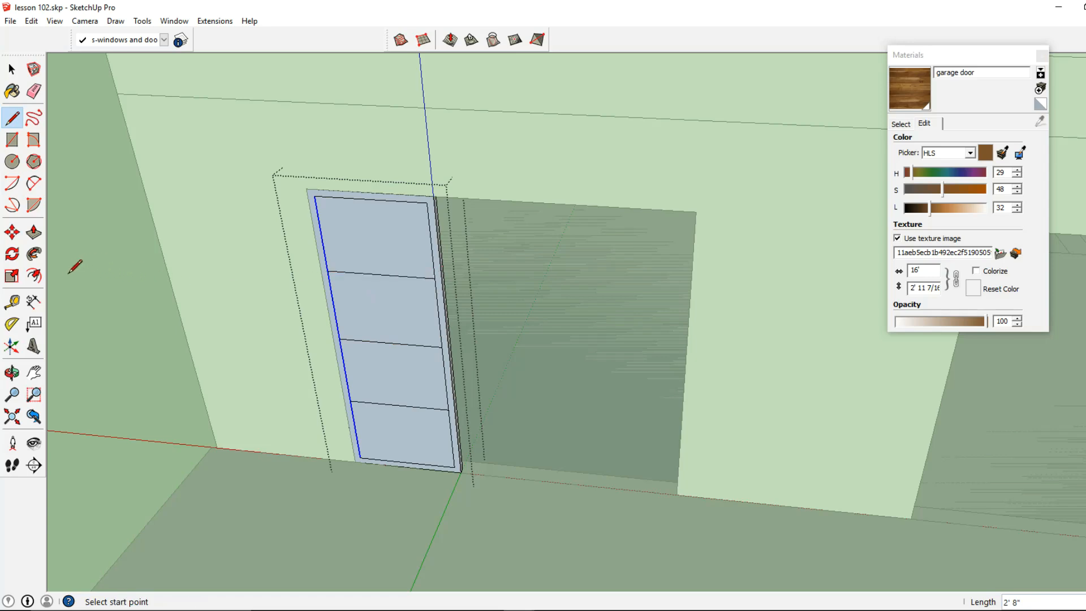
# Step: Offset the outlines of all four door panes inward by the same small distance
pyautogui.click(34, 276)
pyautogui.click(340, 256)
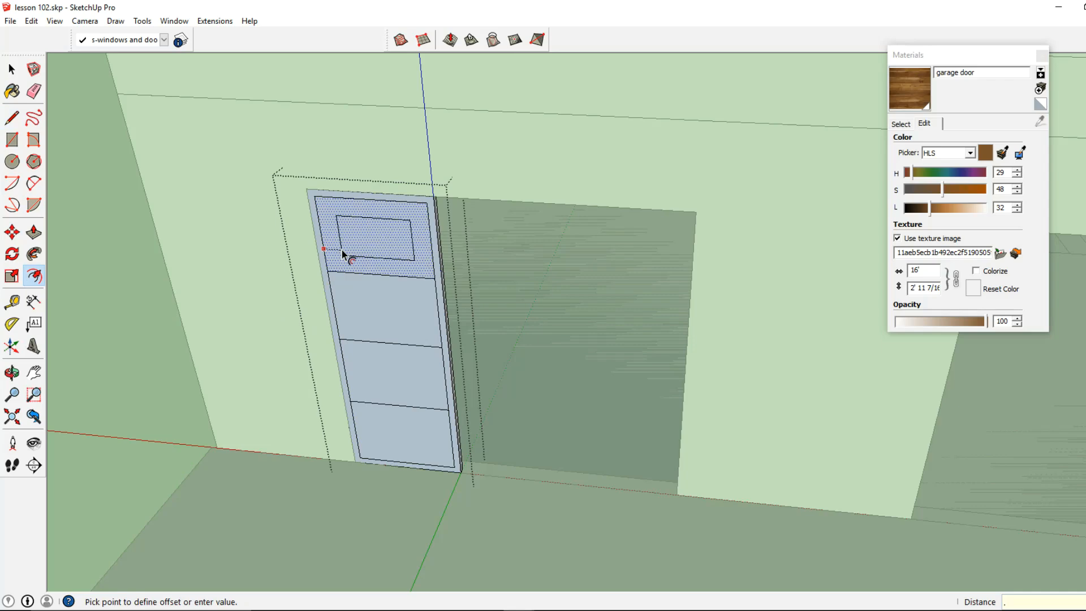
pyautogui.press('Return')
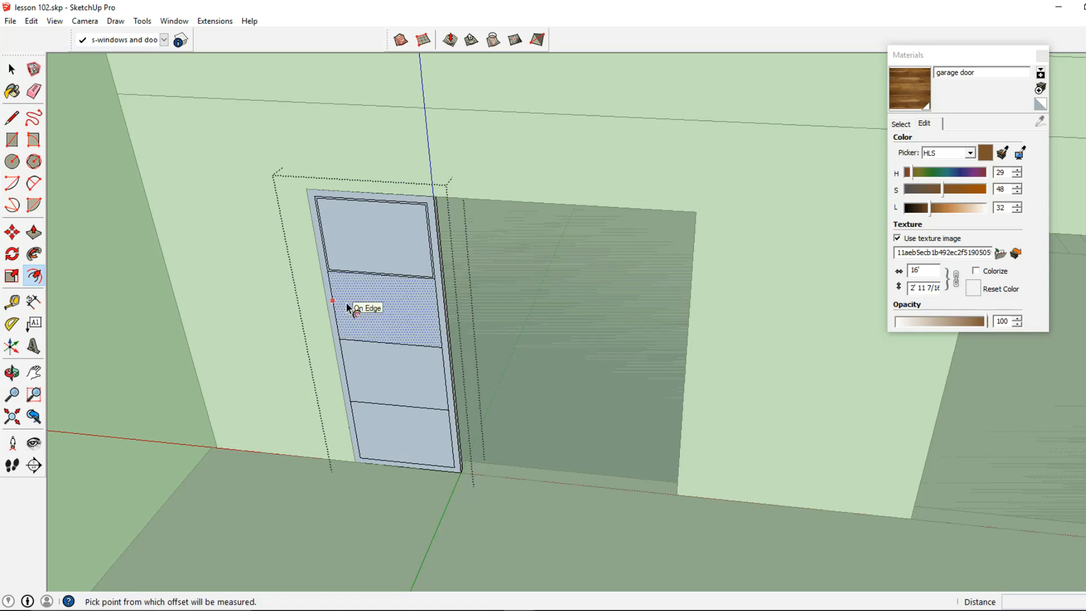
pyautogui.scroll(2, 347, 310)
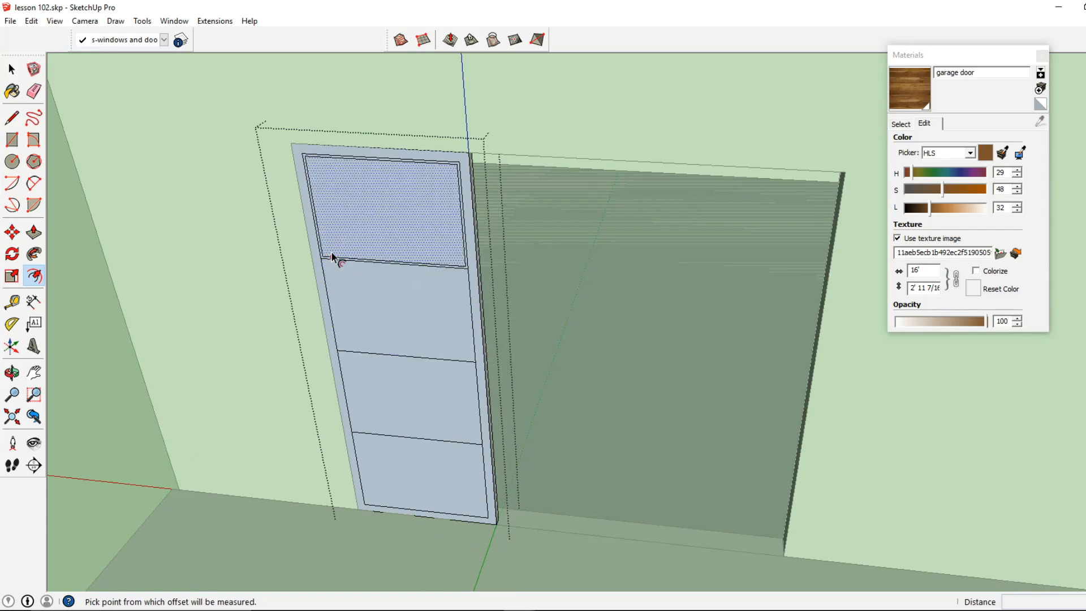
pyautogui.scroll(3, 327, 258)
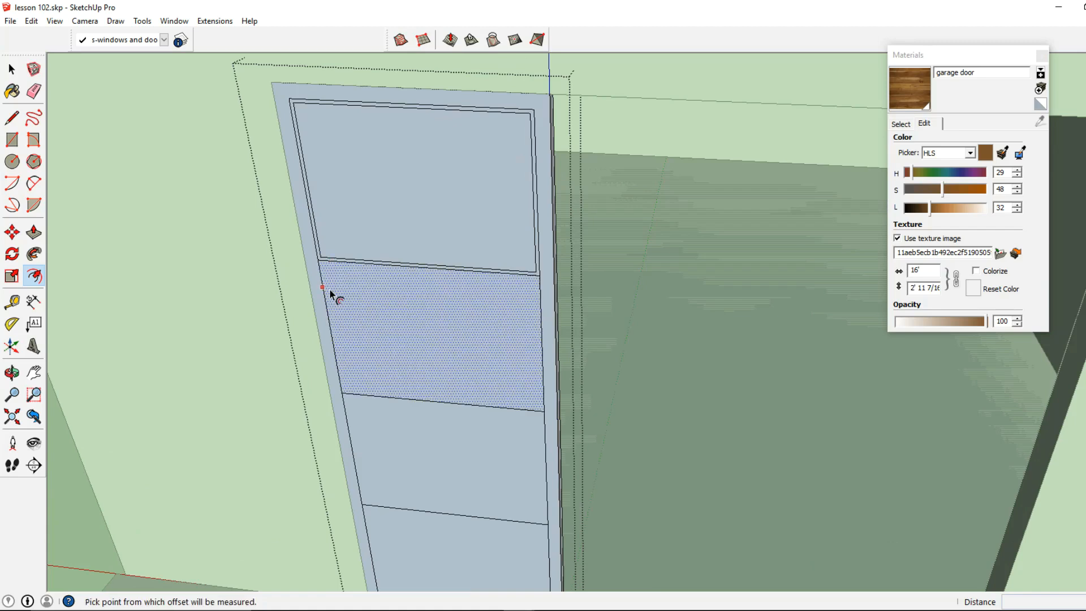
pyautogui.doubleClick(351, 321)
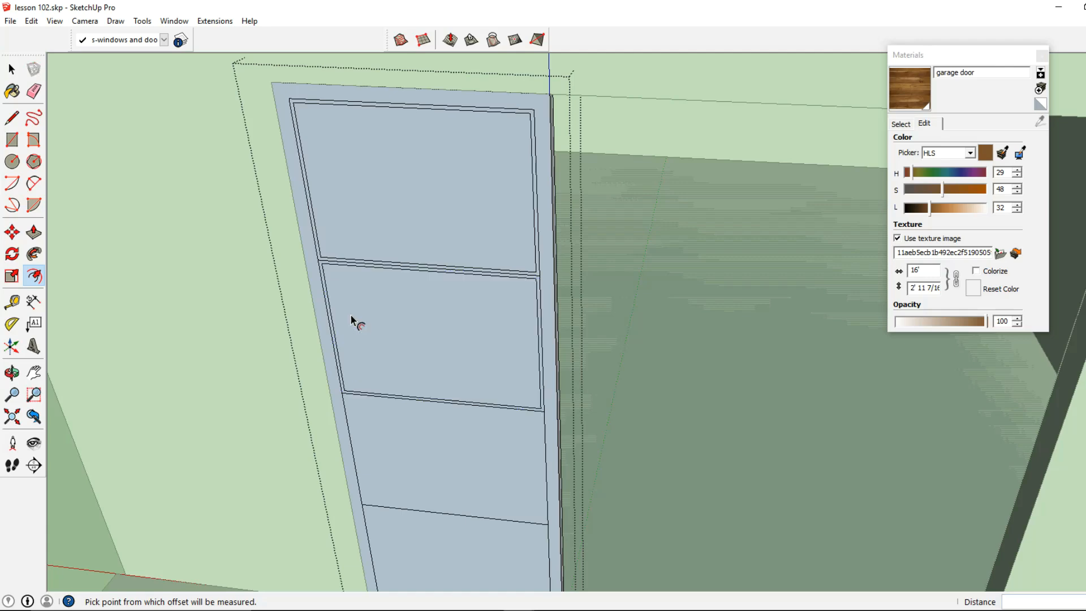
pyautogui.keyDown('shift'); pyautogui.moveTo(375, 373); pyautogui.dragTo(363, 292, button='middle'); pyautogui.keyUp('shift')
pyautogui.doubleClick(354, 371)
pyautogui.keyDown('shift'); pyautogui.moveTo(373, 407); pyautogui.dragTo(362, 340, button='middle'); pyautogui.keyUp('shift')
pyautogui.doubleClick(371, 412)
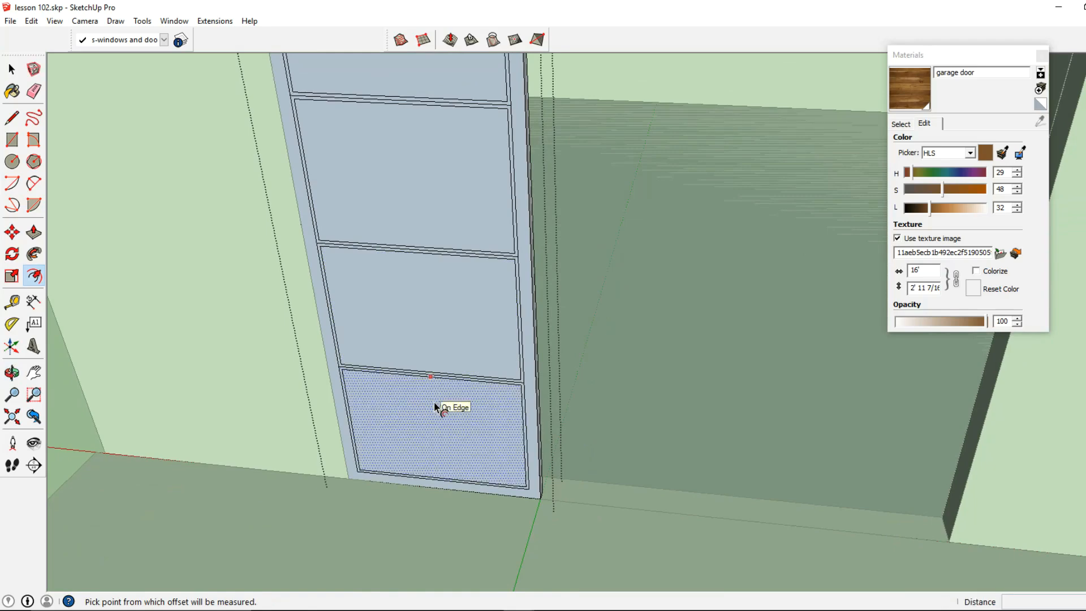
# Step: Try to push the lowest pane of the door in by 2"
pyautogui.click(33, 232)
pyautogui.moveTo(362, 401); pyautogui.dragTo(373, 457, button='middle')
pyautogui.click(374, 457)
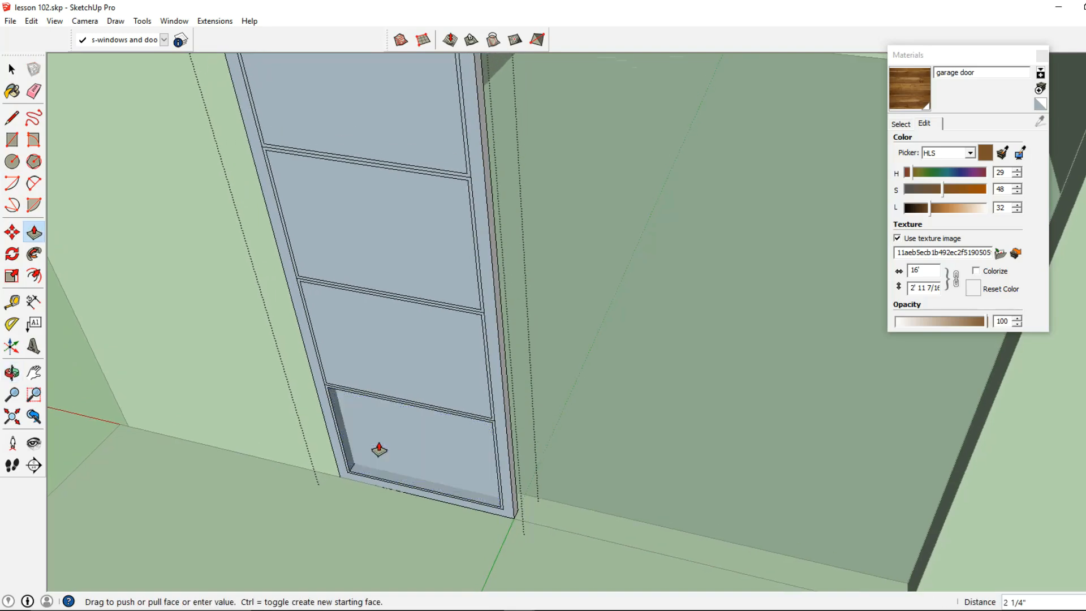
pyautogui.write('2')
pyautogui.press('Return')
pyautogui.moveTo(379, 450); pyautogui.dragTo(364, 432, button='middle')
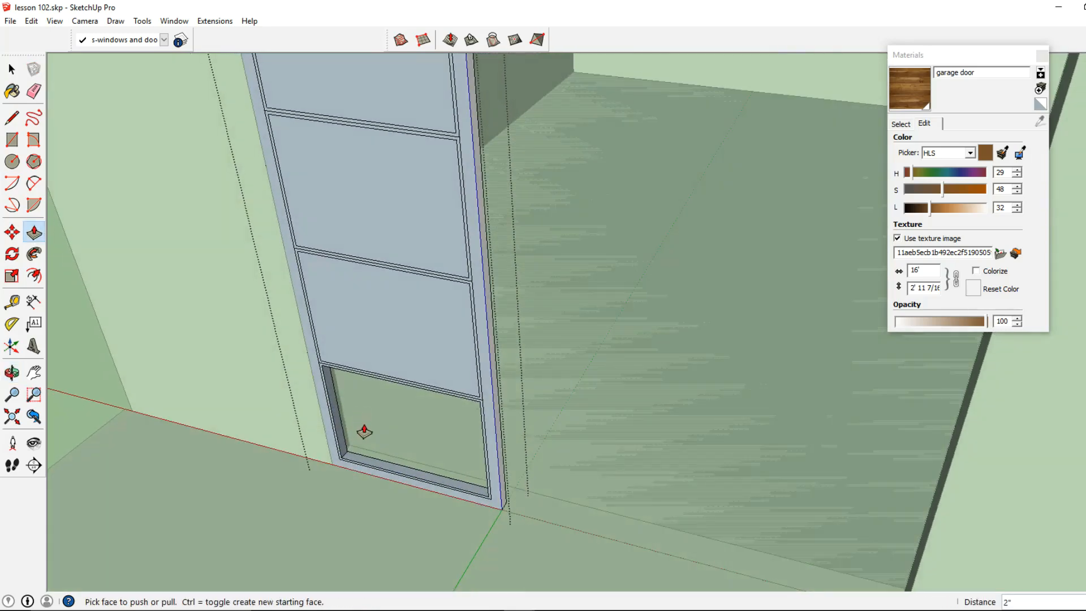
# Step: Recess all four panes of the door 1" into the panel
pyautogui.click(361, 439)
pyautogui.write('1')
pyautogui.press('Return')
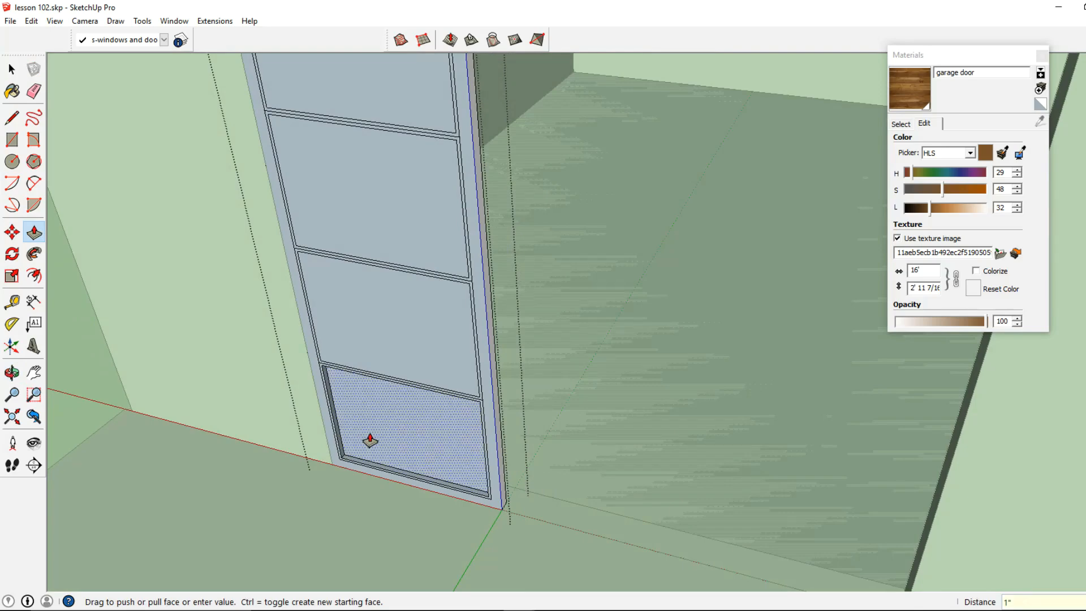
pyautogui.click(369, 367)
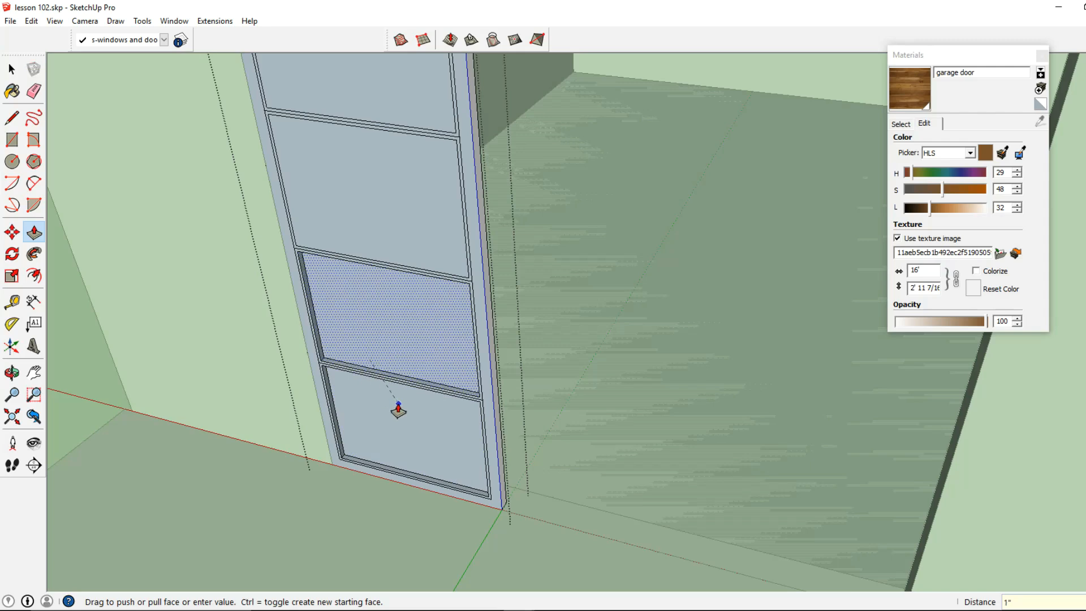
pyautogui.click(430, 420)
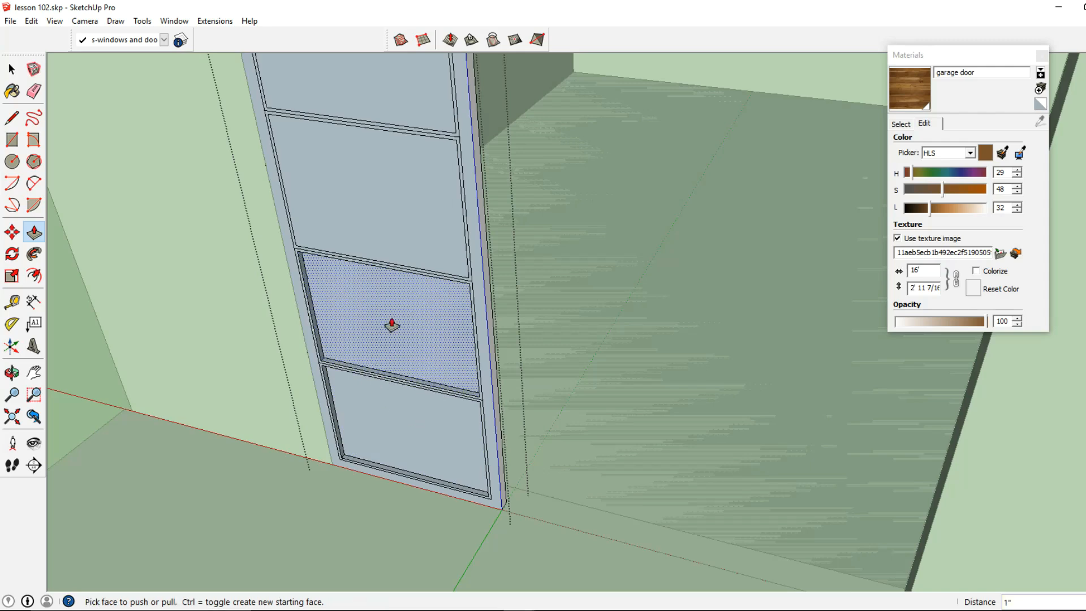
pyautogui.click(378, 245)
pyautogui.click(368, 317)
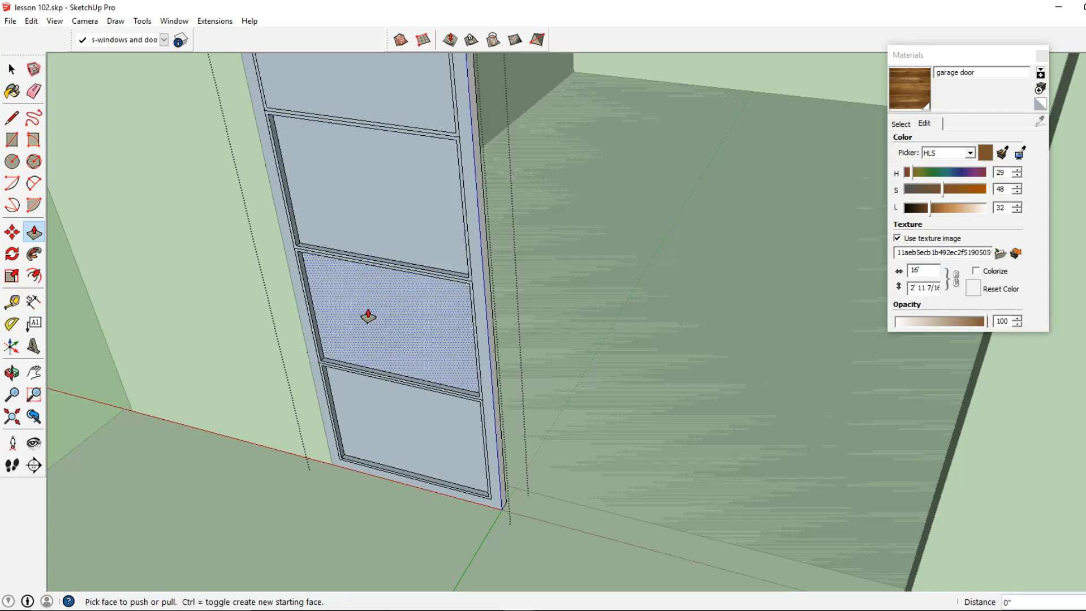
pyautogui.keyDown('shift'); pyautogui.moveTo(378, 304); pyautogui.dragTo(405, 383, button='middle'); pyautogui.keyUp('shift')
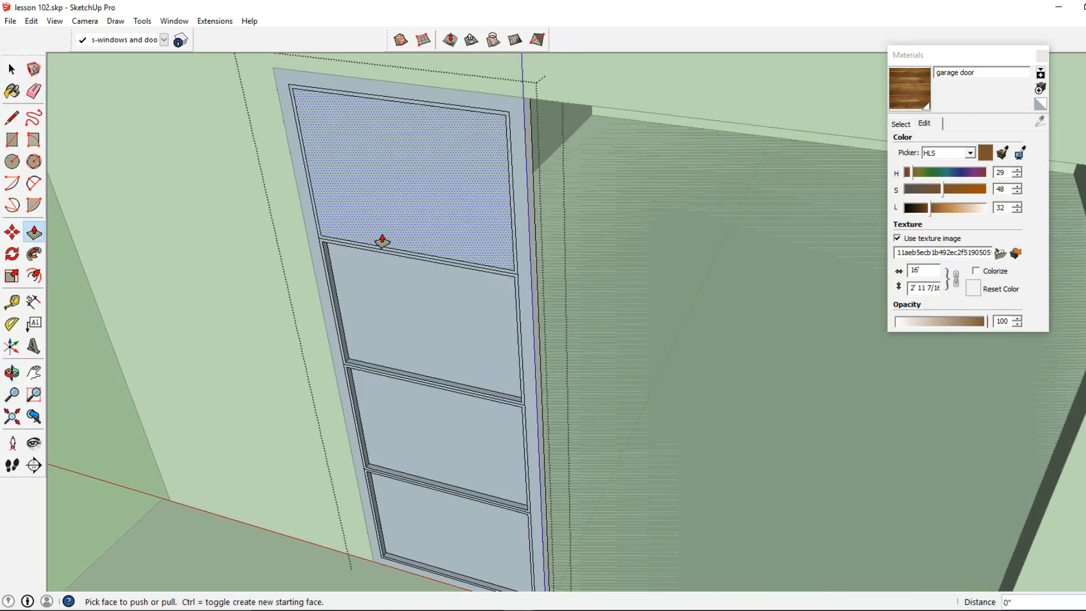
pyautogui.doubleClick(382, 241)
# Step: Erase the dividing lines running through the middle of the narrow bars between the panes
pyautogui.click(13, 70)
pyautogui.scroll(2, 334, 246)
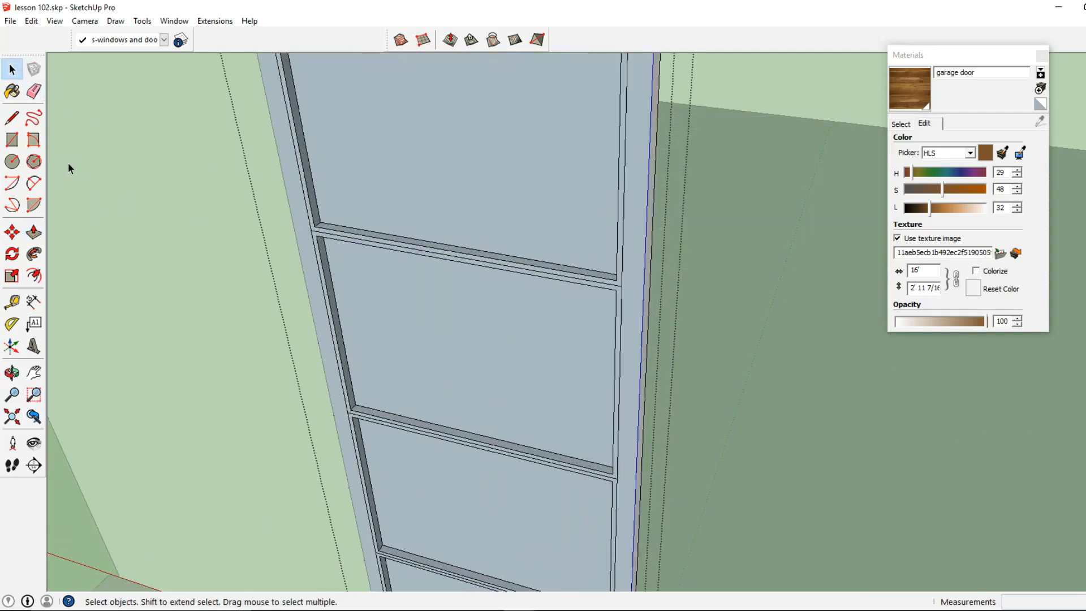
pyautogui.click(33, 91)
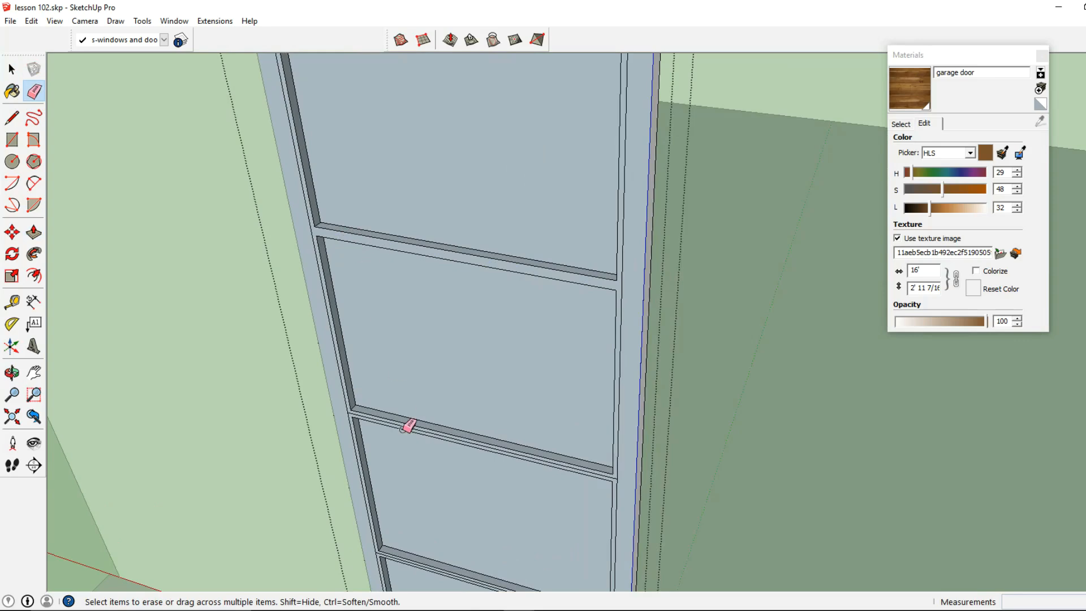
pyautogui.moveTo(408, 413); pyautogui.dragTo(390, 321, button='middle')
pyautogui.moveTo(412, 456); pyautogui.dragTo(375, 301, button='middle')
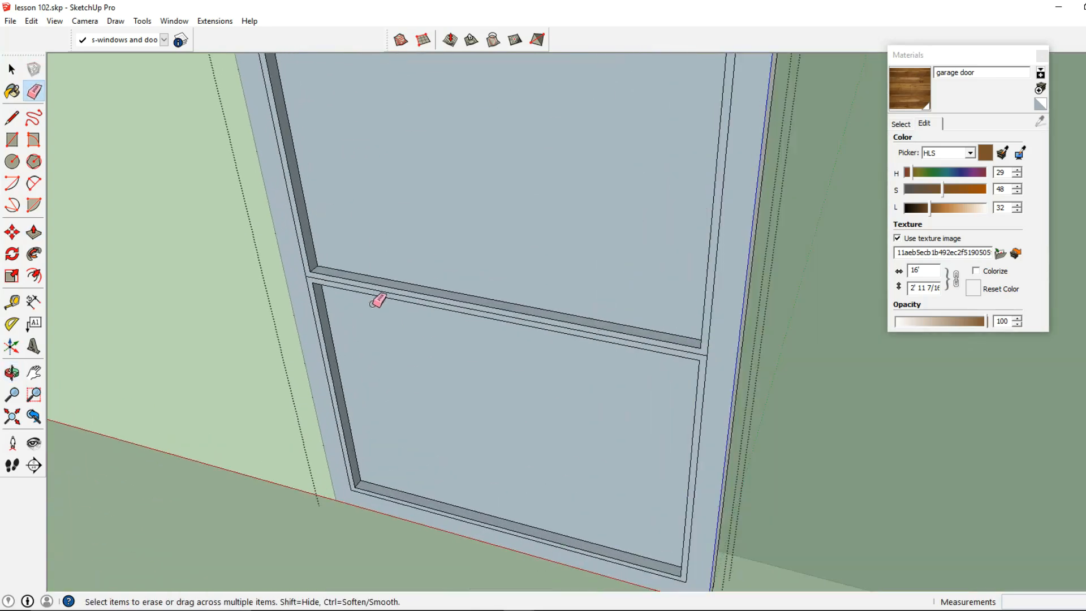
pyautogui.scroll(-2, 358, 303)
# Step: Select the door's outer frame, the bars and all four pane faces, and reverse these faces
pyautogui.click(17, 72)
pyautogui.moveTo(295, 236); pyautogui.dragTo(433, 314, button='middle')
pyautogui.click(433, 316)
pyautogui.scroll(2, 446, 345)
pyautogui.keyDown('shift'); pyautogui.click(446, 352); pyautogui.keyUp('shift')
pyautogui.scroll(3, 417, 339)
pyautogui.keyDown('shift'); pyautogui.click(406, 328); pyautogui.keyUp('shift')
pyautogui.keyDown('shift'); pyautogui.click(369, 331); pyautogui.keyUp('shift')
pyautogui.scroll(-3, 396, 317)
pyautogui.scroll(3, 504, 362)
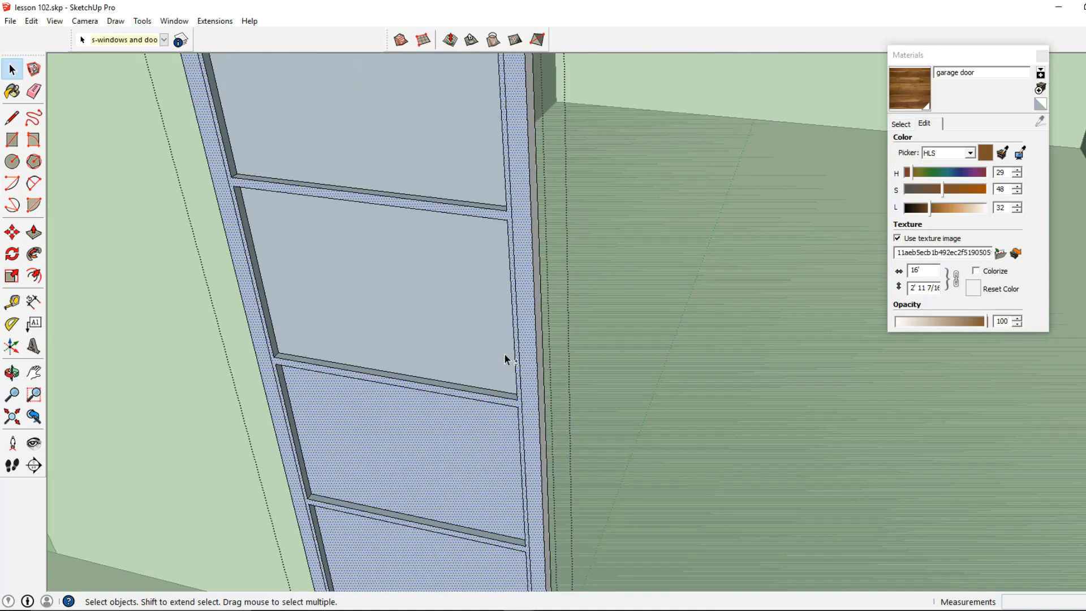
pyautogui.keyDown('shift'); pyautogui.click(496, 307); pyautogui.keyUp('shift')
pyautogui.keyDown('shift'); pyautogui.click(475, 193); pyautogui.keyUp('shift')
pyautogui.rightClick(514, 237)
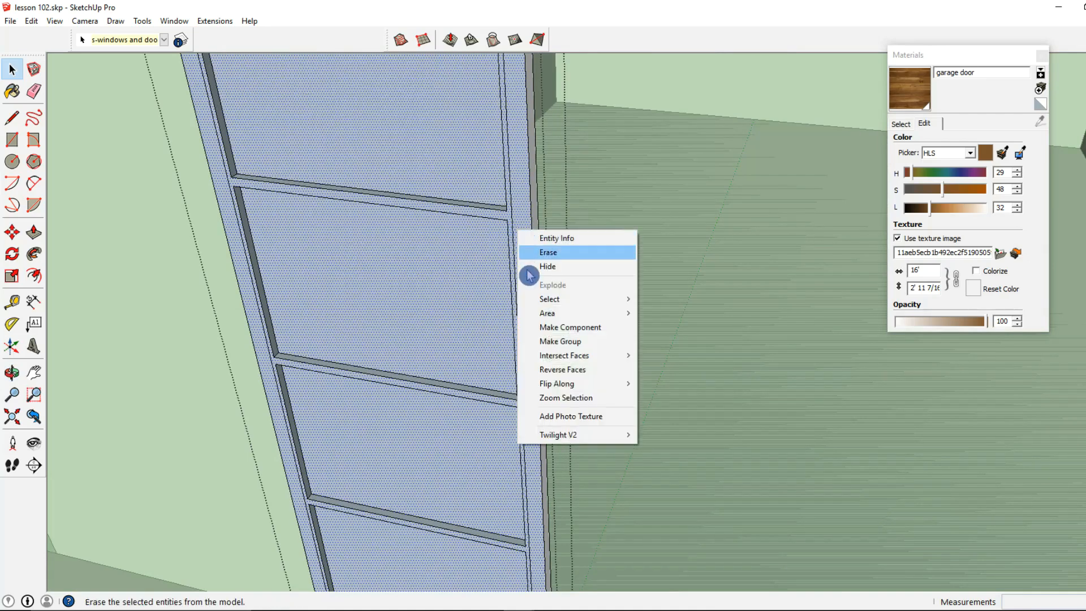
pyautogui.click(558, 368)
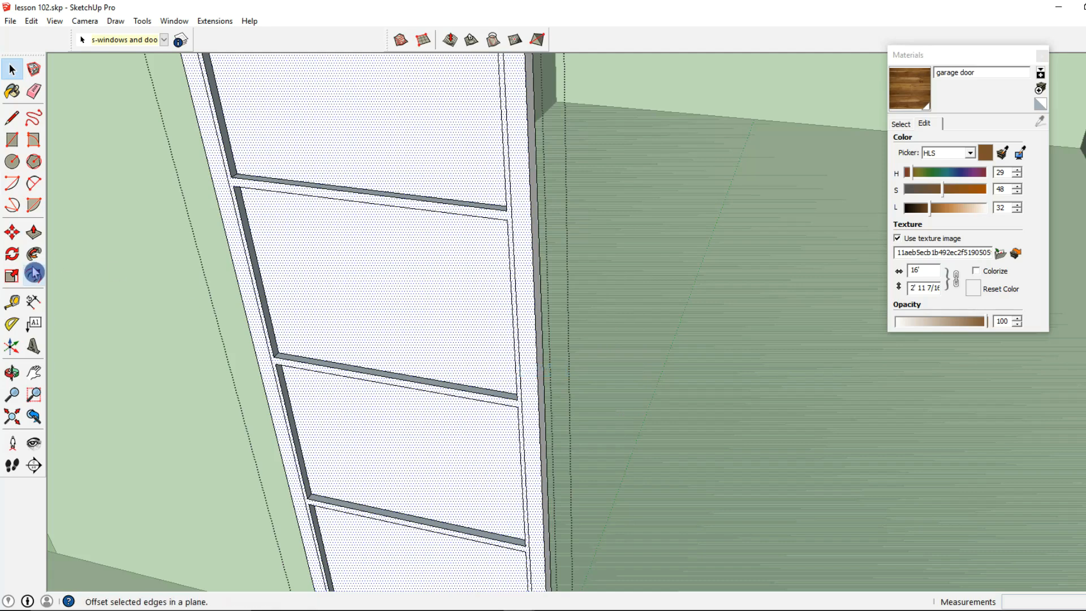
# Step: Push the narrow bar grid around the panes 1/2" in from the door's outer frame
pyautogui.click(34, 231)
pyautogui.scroll(2, 243, 262)
pyautogui.click(243, 264)
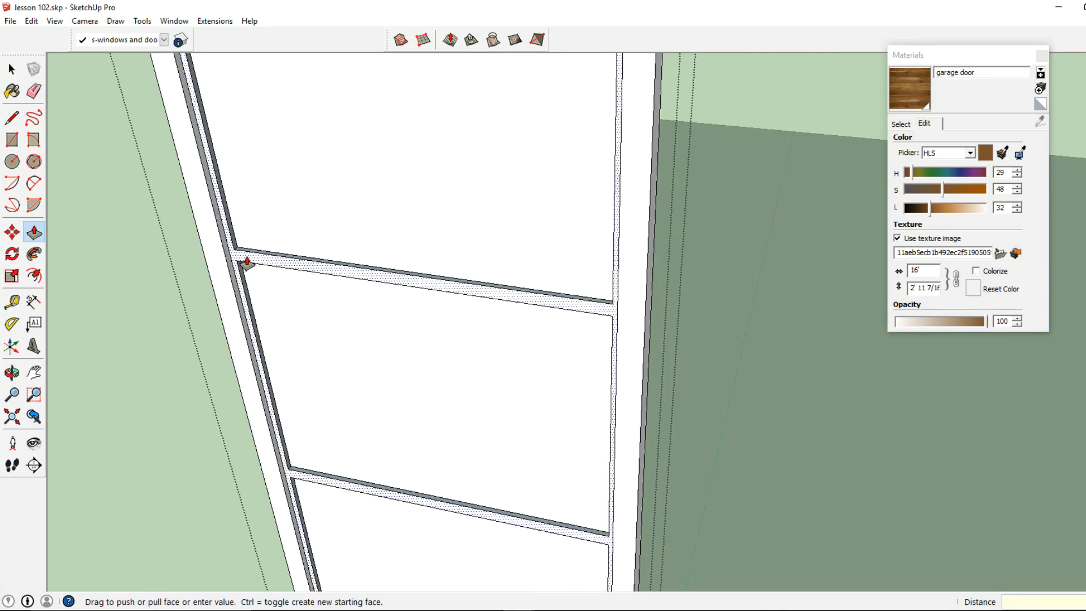
pyautogui.press('Return')
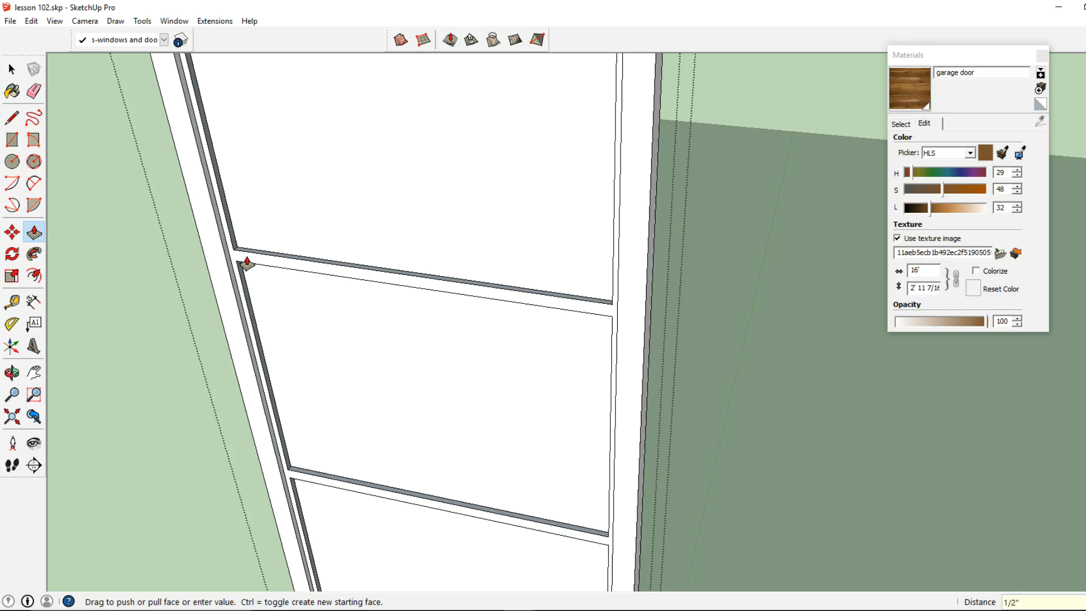
# Step: Paint all four panes of the door panel with Translucent_Glass_Gray from the Translucent materials
pyautogui.click(12, 91)
pyautogui.click(901, 133)
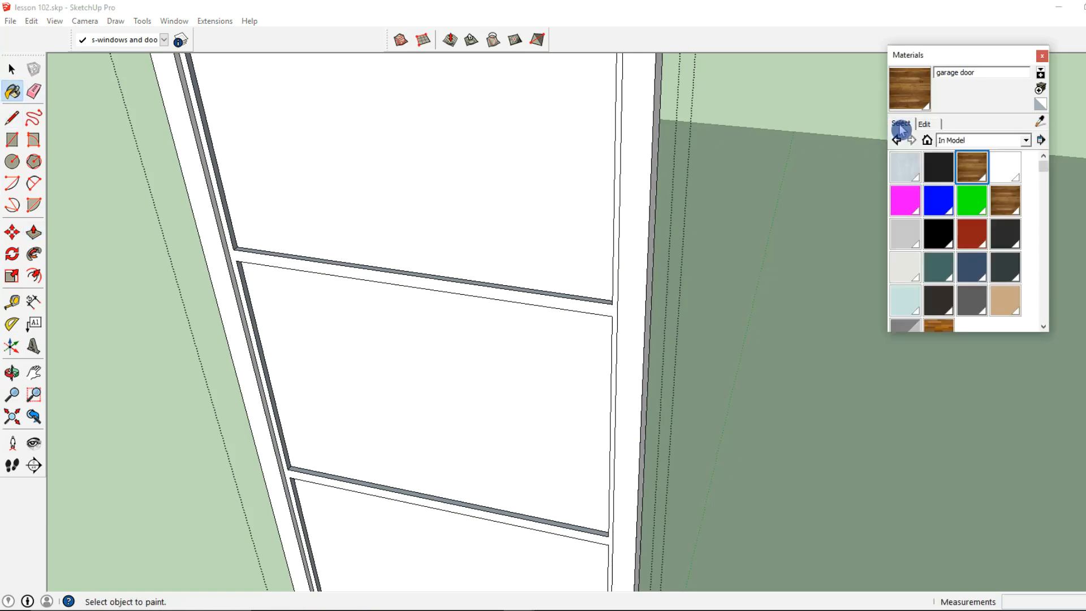
pyautogui.click(962, 141)
pyautogui.scroll(-5, 981, 283)
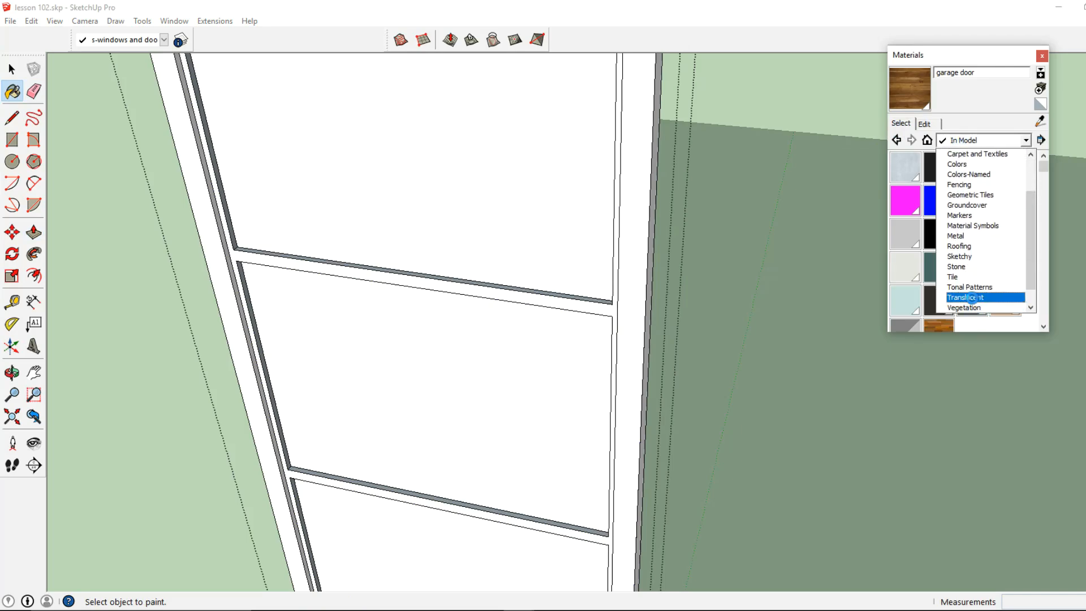
pyautogui.click(967, 299)
pyautogui.click(906, 200)
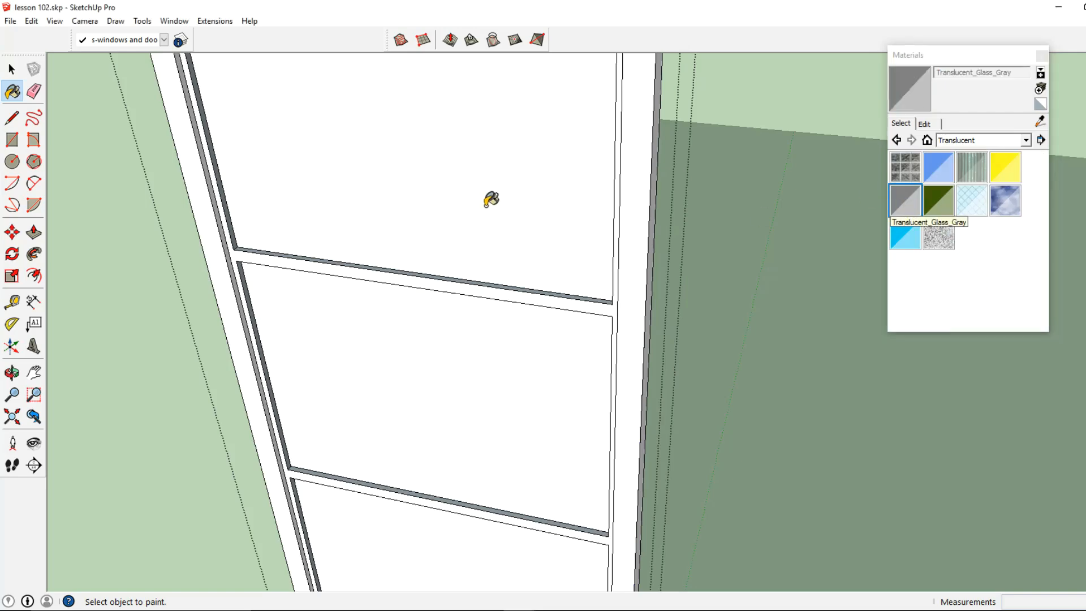
pyautogui.click(490, 199)
pyautogui.click(468, 368)
pyautogui.keyDown('shift'); pyautogui.scroll(-5, 477, 371); pyautogui.keyUp('shift')
pyautogui.keyDown('shift'); pyautogui.click(474, 501); pyautogui.keyUp('shift')
pyautogui.moveTo(464, 539)
pyautogui.mouseDown(button='middle')
pyautogui.moveTo(477, 454)
pyautogui.moveTo(466, 445)
pyautogui.mouseUp(button='middle')
pyautogui.hotkey('ctrl', 'z')
pyautogui.click(472, 504)
pyautogui.click(460, 417)
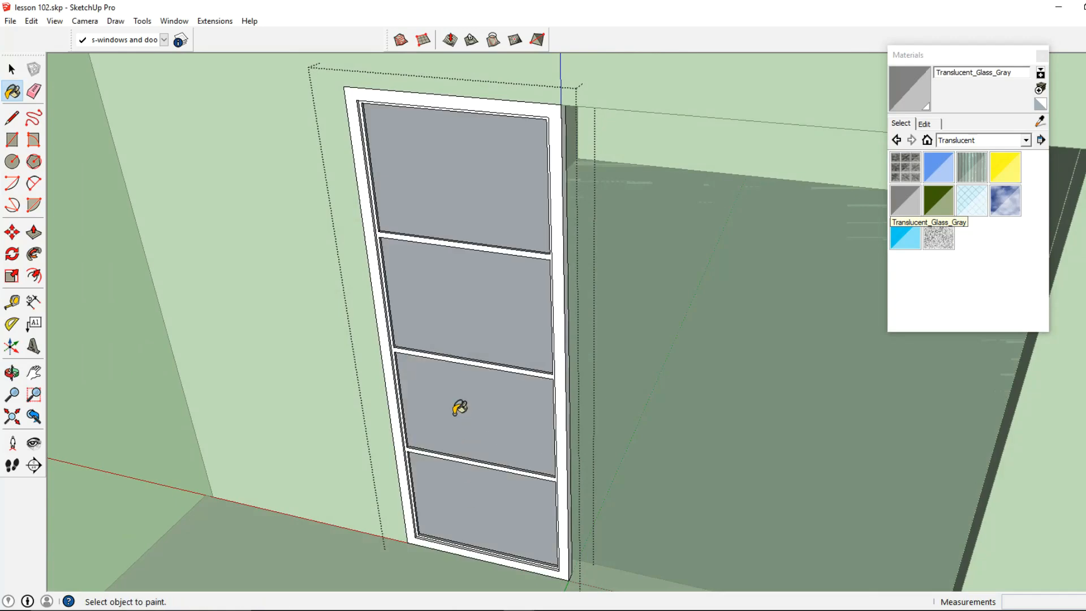
# Step: Push the back face of the door panel 2" in toward the front
pyautogui.moveTo(411, 282)
pyautogui.keyDown('shift'); pyautogui.mouseDown(button='middle')
pyautogui.moveTo(519, 319)
pyautogui.moveTo(504, 288)
pyautogui.mouseUp(button='middle'); pyautogui.keyUp('shift')
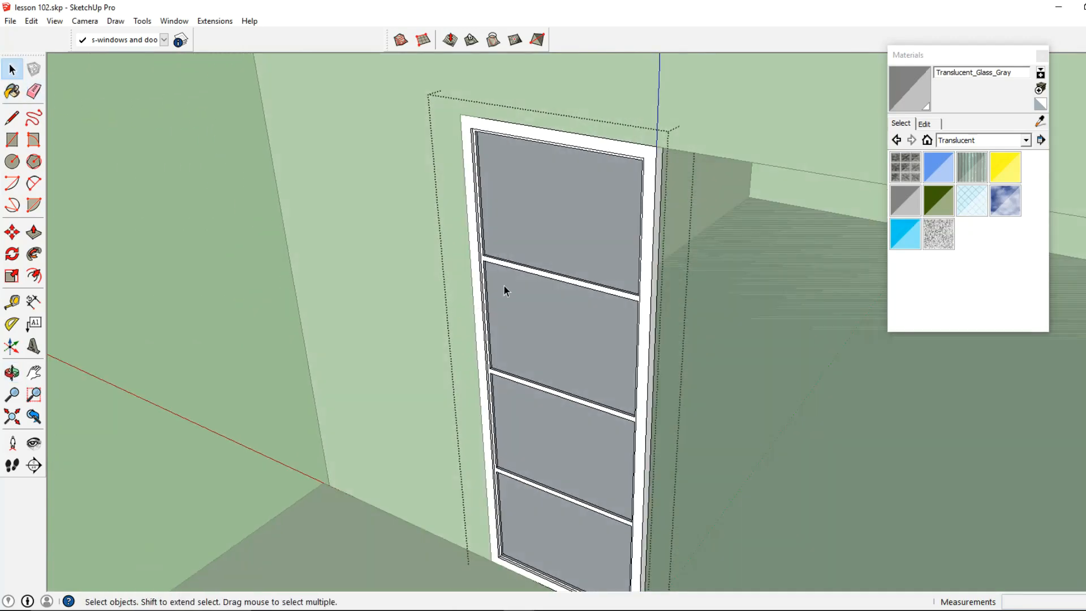
pyautogui.scroll(5, 504, 288)
pyautogui.moveTo(538, 257); pyautogui.dragTo(461, 244, button='middle')
pyautogui.click(282, 260)
pyautogui.moveTo(283, 262)
pyautogui.mouseDown(button='middle')
pyautogui.moveTo(477, 273)
pyautogui.moveTo(270, 298)
pyautogui.mouseUp(button='middle')
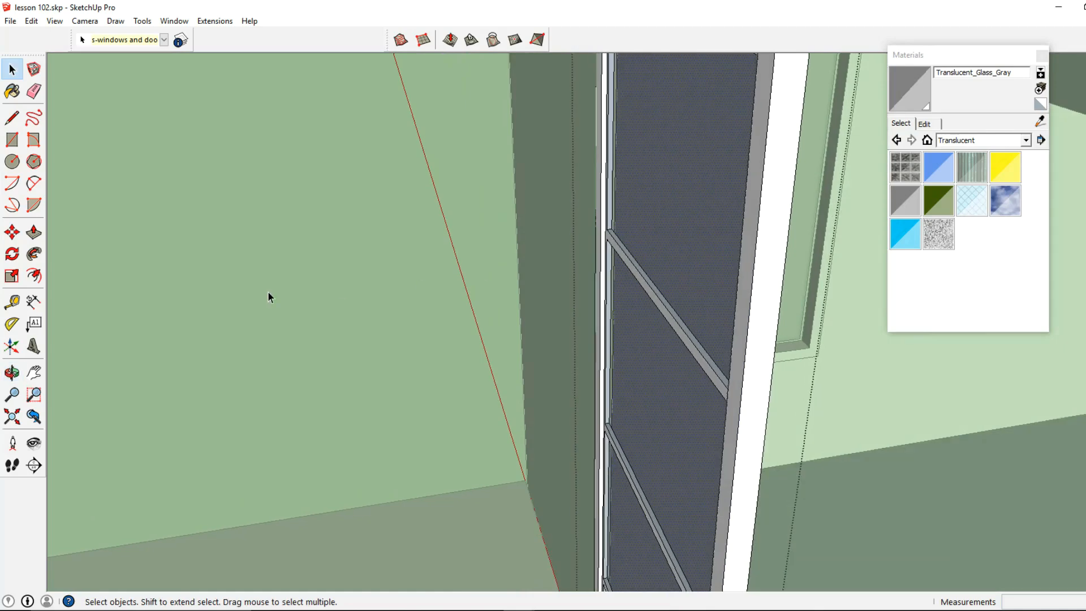
pyautogui.click(35, 233)
pyautogui.keyDown('shift'); pyautogui.moveTo(673, 326); pyautogui.dragTo(627, 335, button='middle'); pyautogui.keyUp('shift')
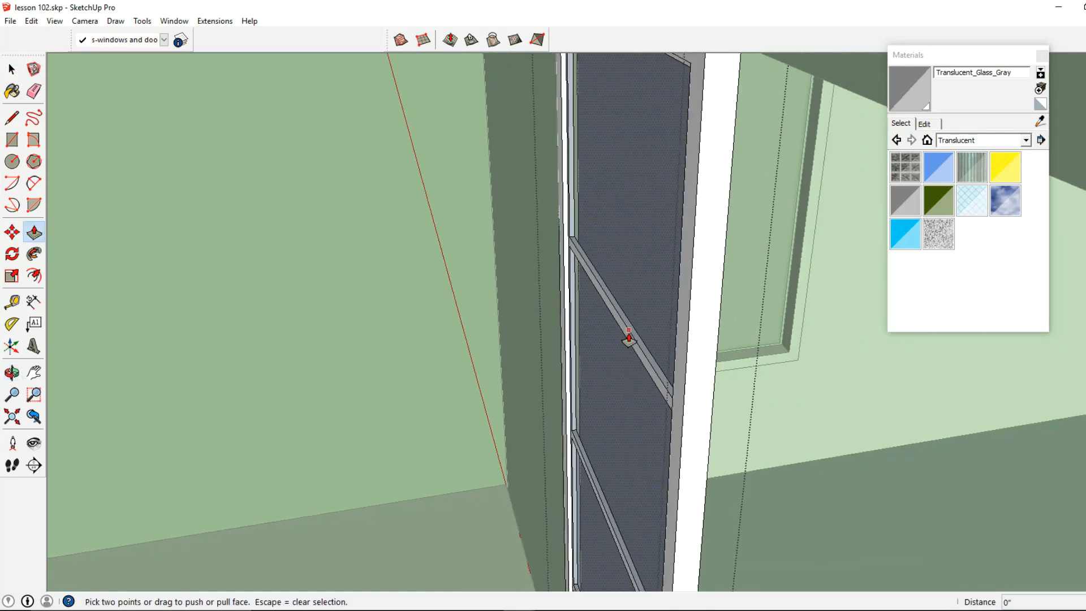
pyautogui.click(687, 368)
pyautogui.moveTo(698, 383); pyautogui.dragTo(476, 317, button='middle')
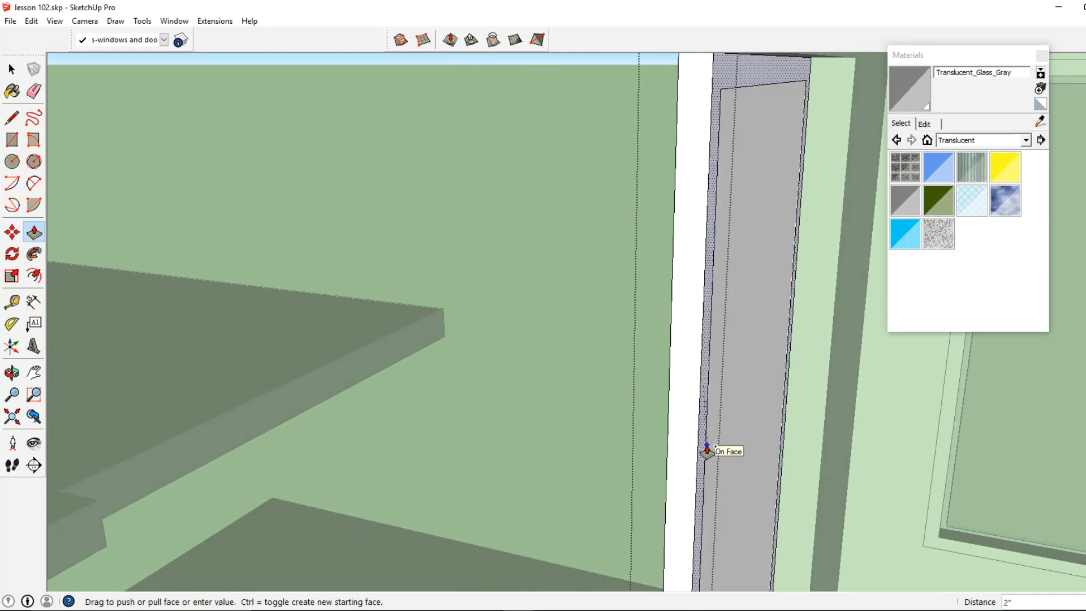
pyautogui.click(707, 447)
# Step: Draw diagonal lines across the frame's upper corners to fill in the missing back frame face, and delete the diagonals
pyautogui.moveTo(722, 351); pyautogui.dragTo(674, 323, button='middle')
pyautogui.scroll(5, 638, 262)
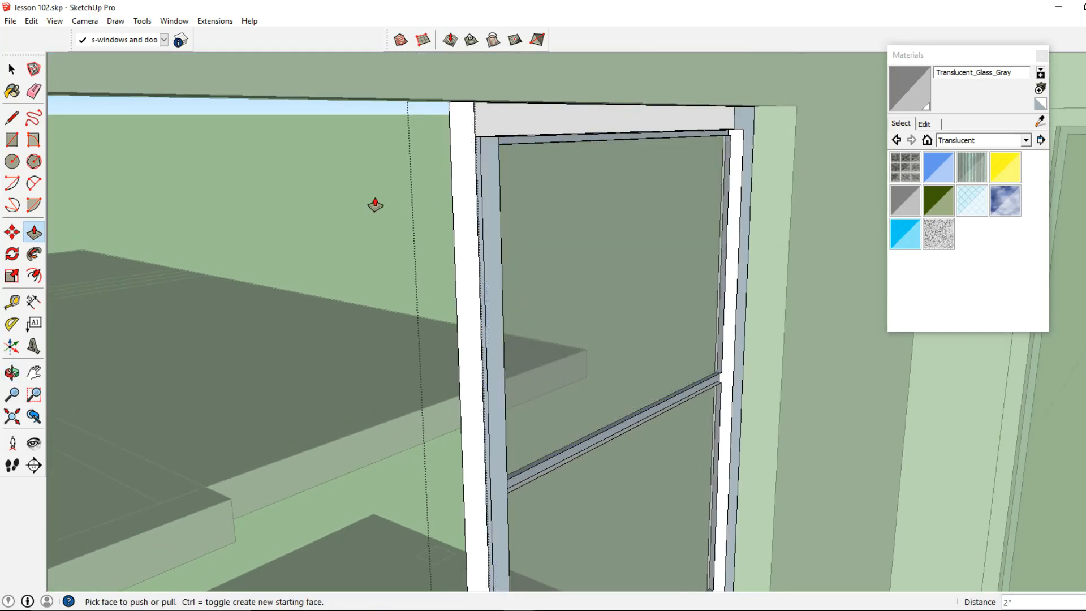
pyautogui.click(12, 117)
pyautogui.moveTo(533, 165); pyautogui.dragTo(448, 147, button='middle')
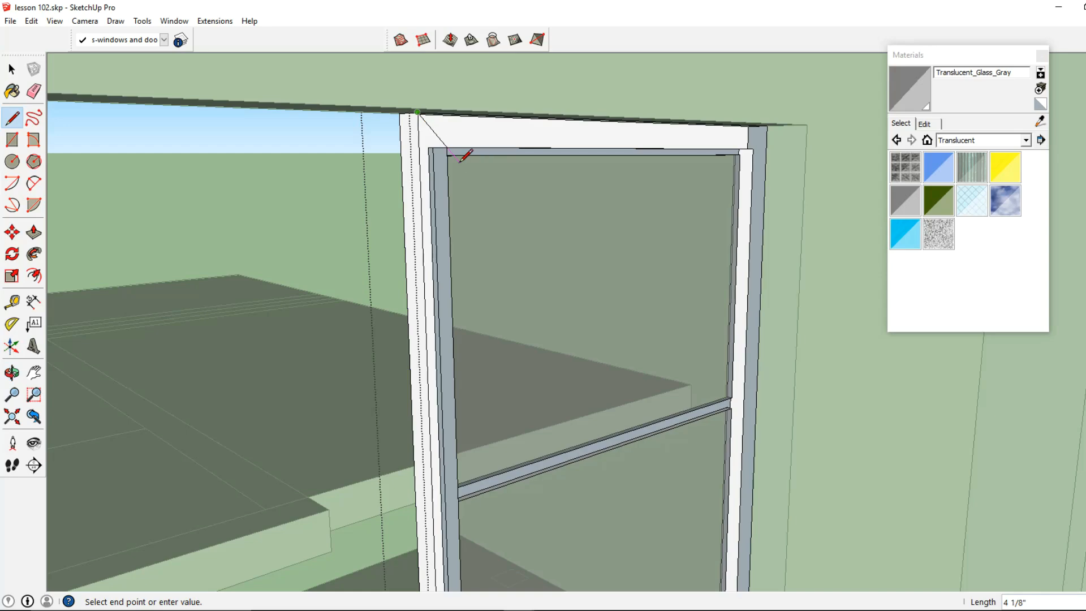
pyautogui.moveTo(459, 165); pyautogui.dragTo(464, 141, button='middle')
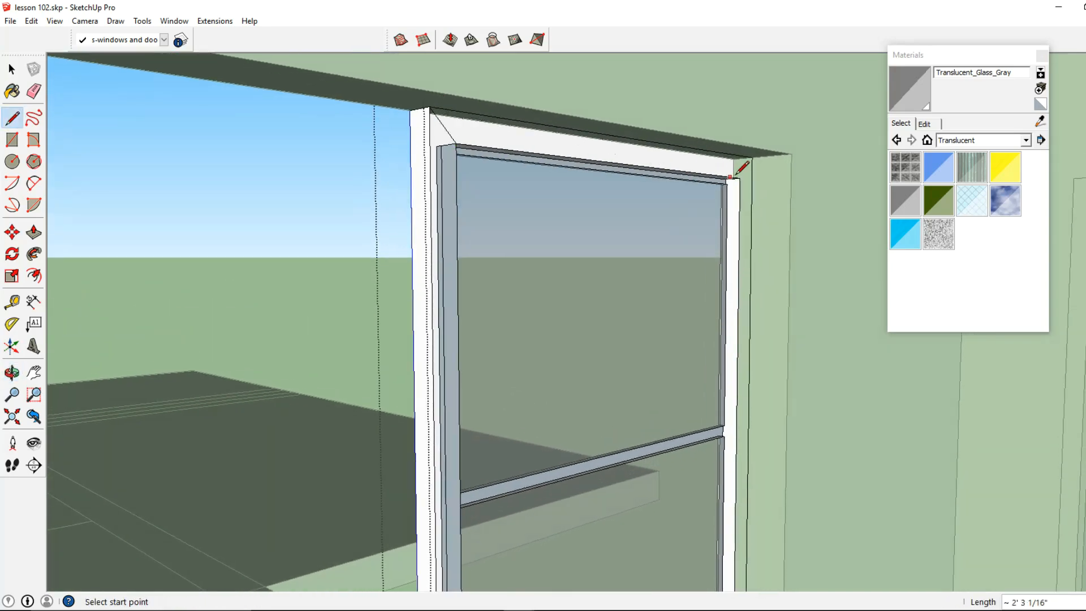
pyautogui.click(752, 158)
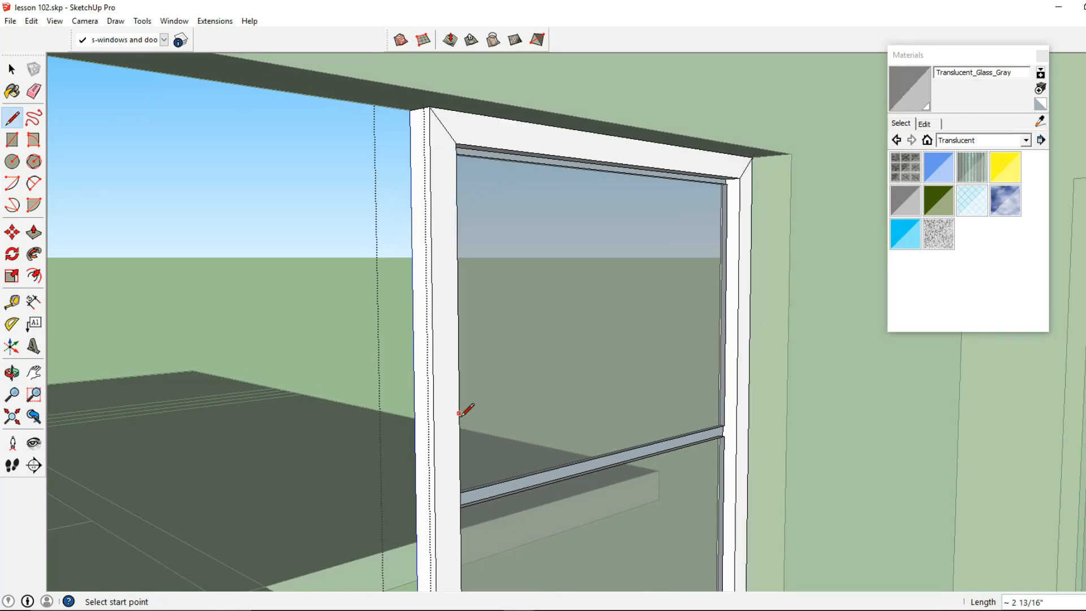
pyautogui.click(12, 70)
pyautogui.click(436, 118)
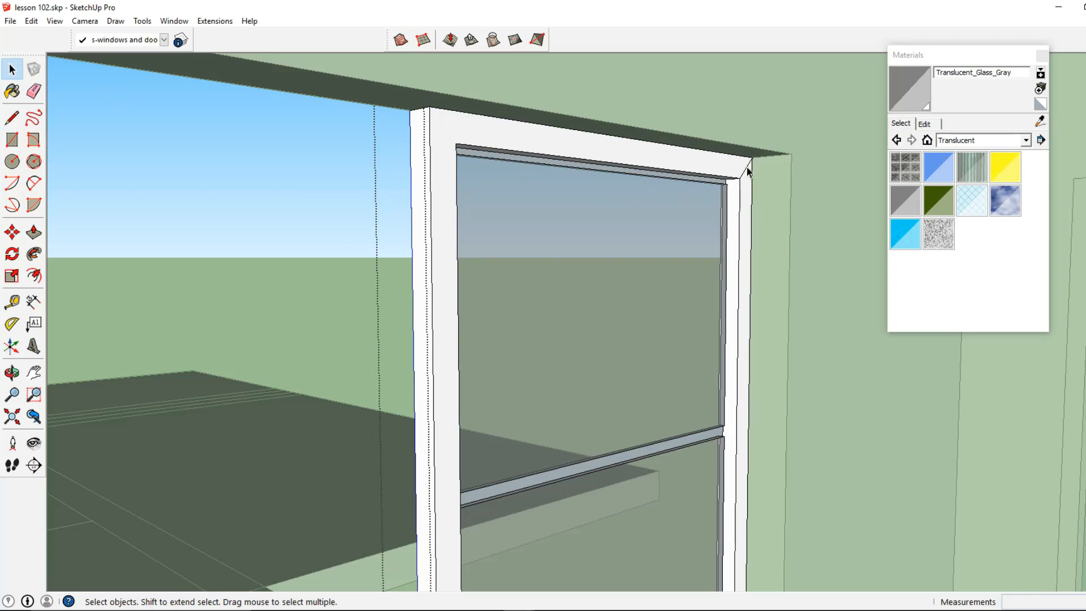
# Step: Reverse the outer frame's front face and finish editing the door panel
pyautogui.moveTo(661, 210); pyautogui.dragTo(709, 218, button='middle')
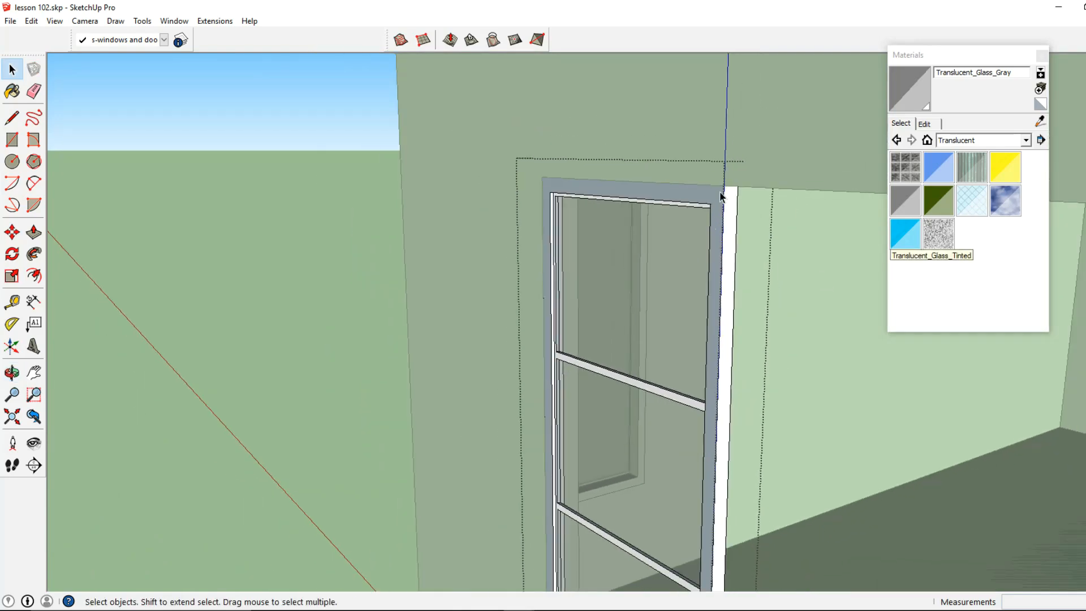
pyautogui.rightClick(718, 198)
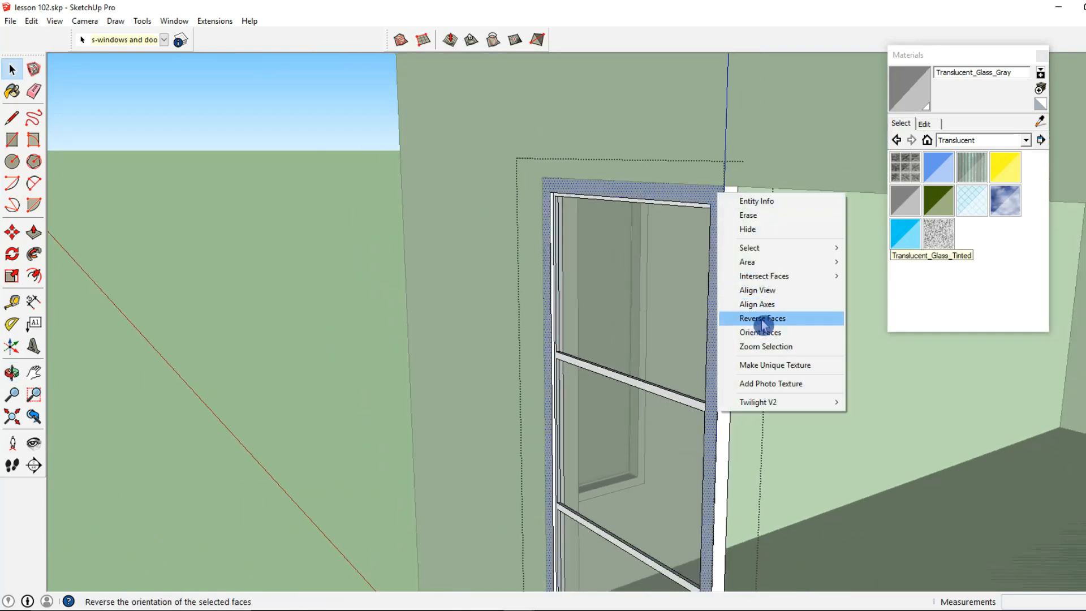
pyautogui.click(764, 319)
pyautogui.moveTo(771, 311); pyautogui.dragTo(552, 299, button='middle')
pyautogui.click(553, 299)
# Step: Copy the door panel twice side by side to form a row of three panels across the opening
pyautogui.click(12, 232)
pyautogui.scroll(4, 380, 211)
pyautogui.press('ctrl')
pyautogui.click(365, 201)
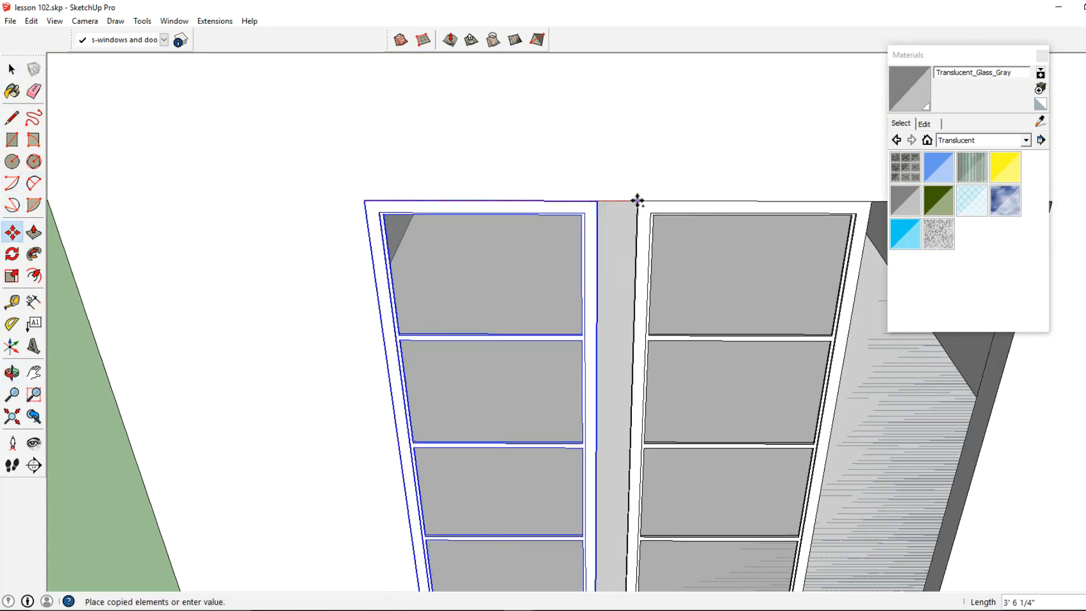
pyautogui.click(595, 200)
pyautogui.keyDown('shift'); pyautogui.moveTo(629, 211); pyautogui.dragTo(474, 197, button='middle'); pyautogui.keyUp('shift')
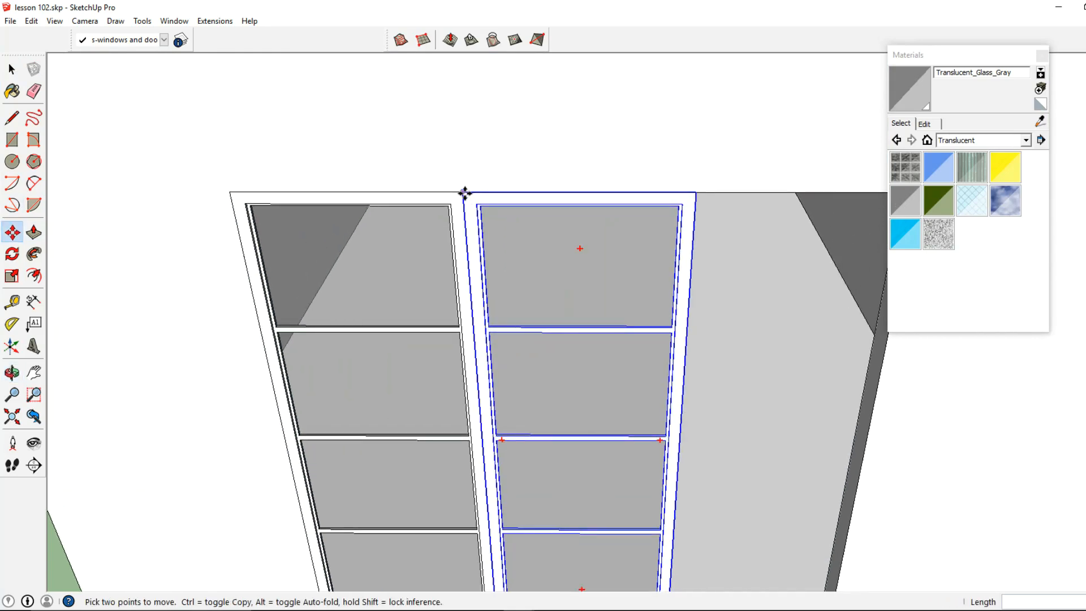
pyautogui.click(464, 194)
pyautogui.click(693, 194)
pyautogui.scroll(-4, 706, 194)
# Step: Select the three door panels and scale them along the red axis to fit the opening's width
pyautogui.moveTo(705, 194); pyautogui.dragTo(663, 222, button='middle')
pyautogui.click(11, 70)
pyautogui.keyDown('shift'); pyautogui.moveTo(382, 192); pyautogui.dragTo(504, 296, button='middle'); pyautogui.keyUp('shift')
pyautogui.keyDown('shift'); pyautogui.click(498, 299); pyautogui.keyUp('shift')
pyautogui.keyDown('shift'); pyautogui.click(420, 341); pyautogui.keyUp('shift')
pyautogui.moveTo(487, 345); pyautogui.dragTo(674, 285, button='middle')
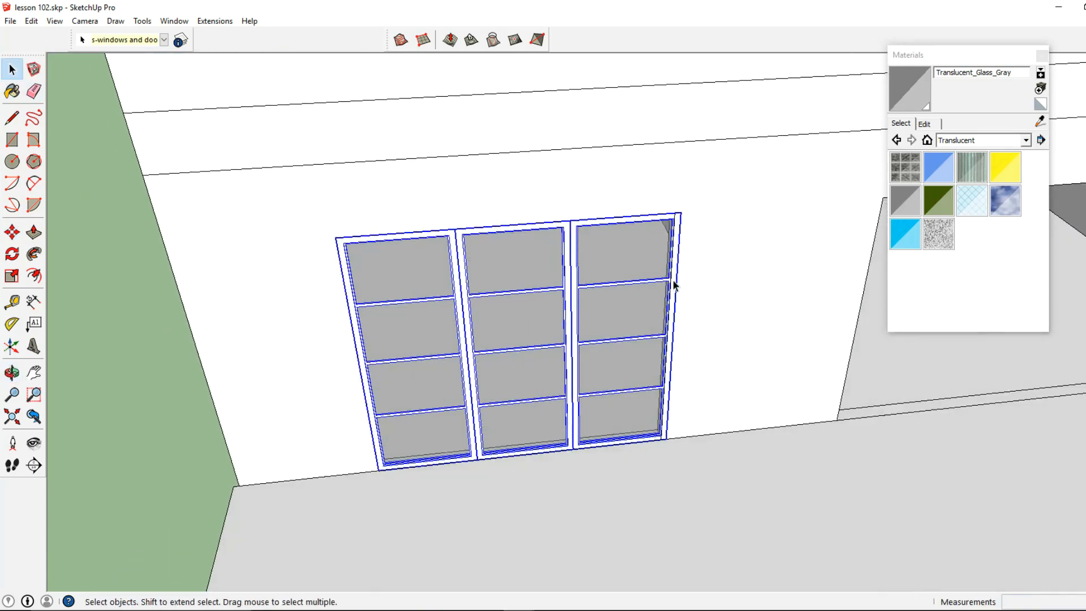
pyautogui.scroll(4, 692, 220)
pyautogui.scroll(-2, 660, 262)
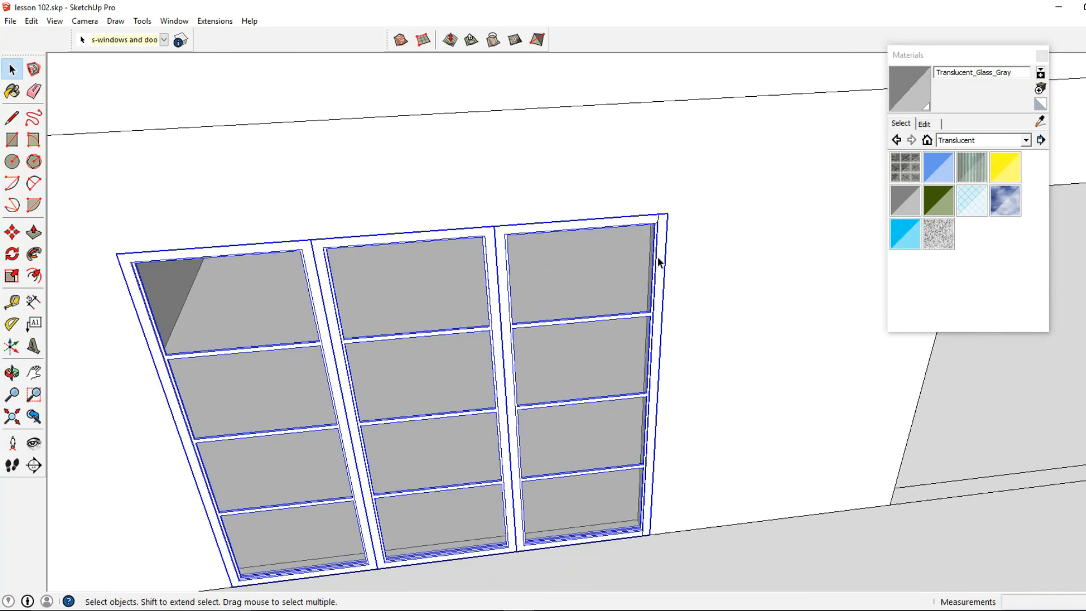
pyautogui.click(19, 283)
pyautogui.moveTo(475, 390); pyautogui.dragTo(599, 404, button='middle')
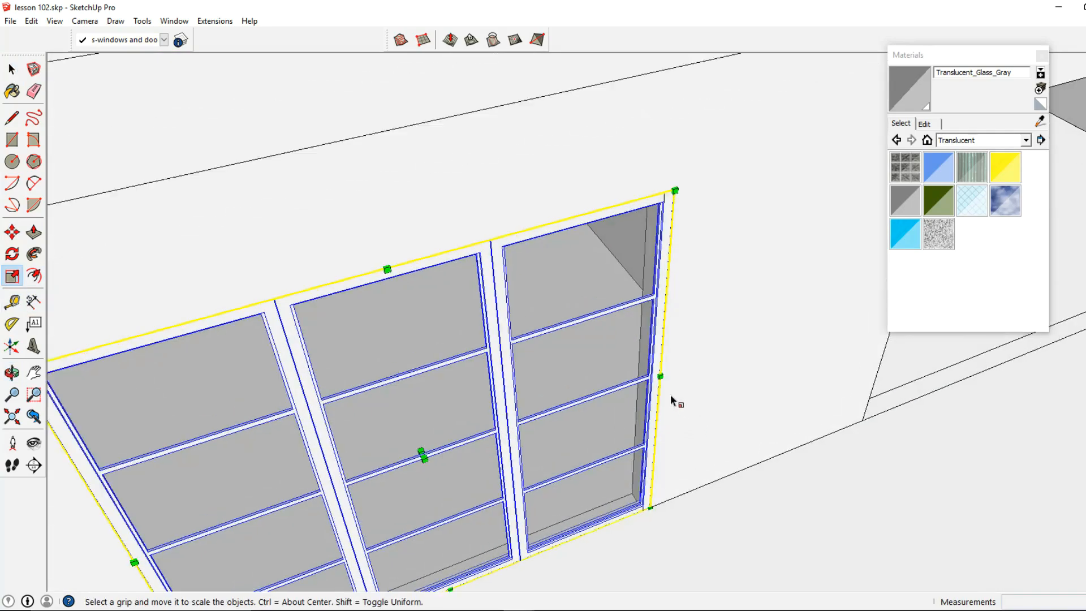
pyautogui.scroll(2, 671, 404)
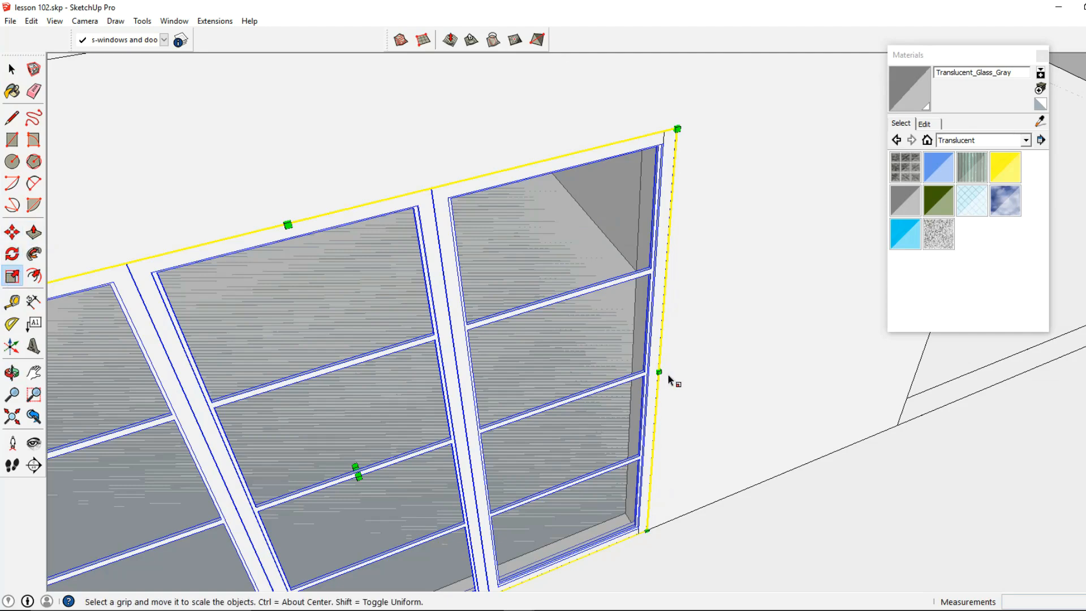
pyautogui.moveTo(658, 368); pyautogui.dragTo(643, 478)
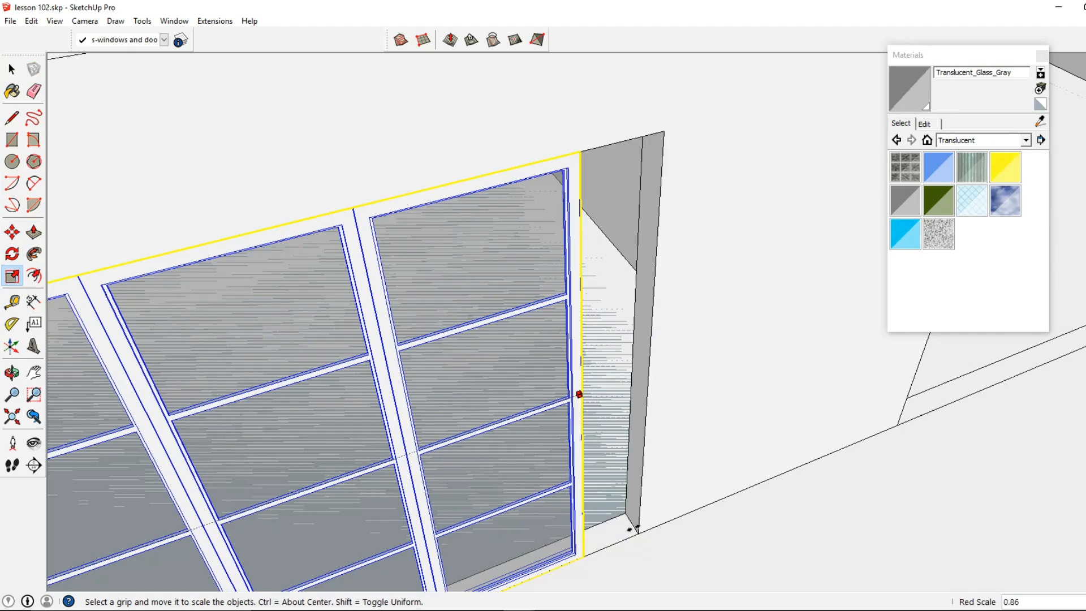
pyautogui.scroll(-4, 639, 529)
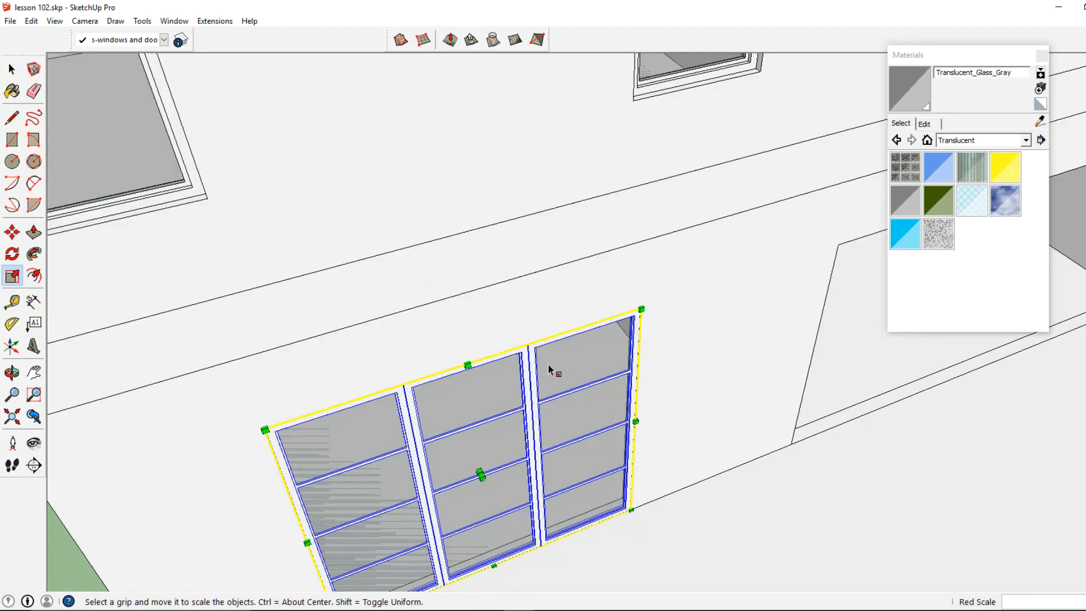
# Step: Move the three door panels 5" back into the opening
pyautogui.click(12, 232)
pyautogui.moveTo(388, 511); pyautogui.dragTo(615, 533, button='middle')
pyautogui.click(615, 533)
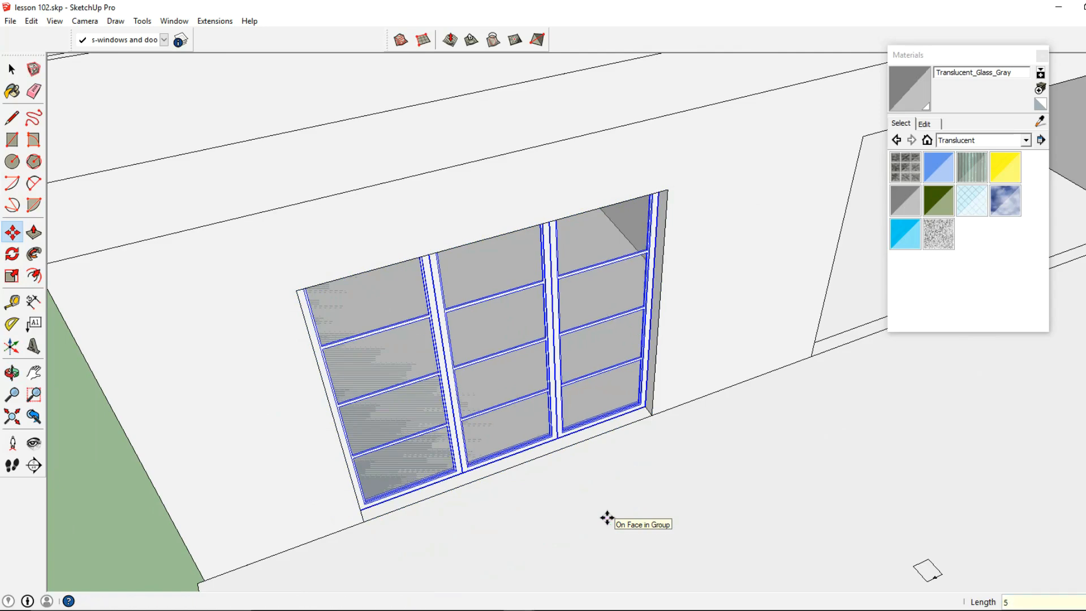
pyautogui.click(669, 467)
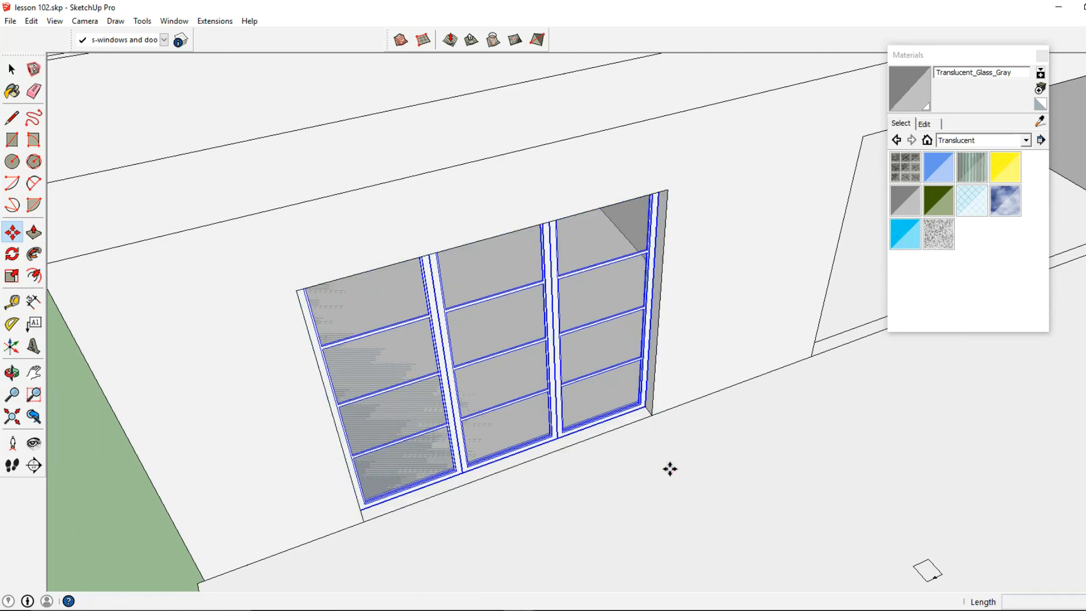
pyautogui.scroll(2, 651, 430)
pyautogui.press('ctrl')
pyautogui.click(652, 409)
pyautogui.scroll(-3, 652, 409)
pyautogui.keyDown('shift'); pyautogui.moveTo(679, 400); pyautogui.dragTo(272, 523, button='middle'); pyautogui.keyUp('shift')
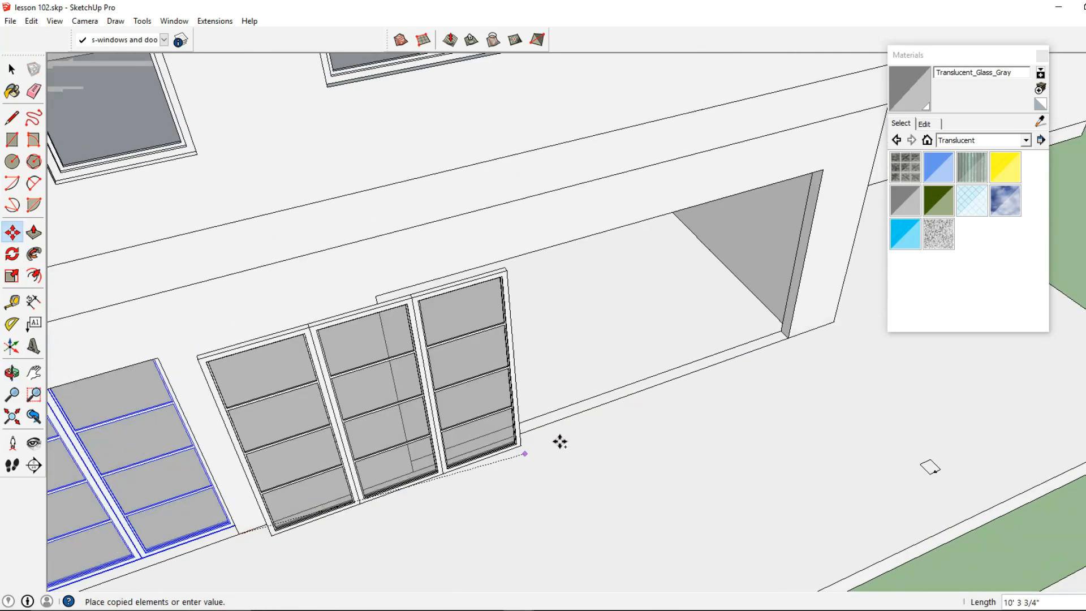
pyautogui.press('Escape')
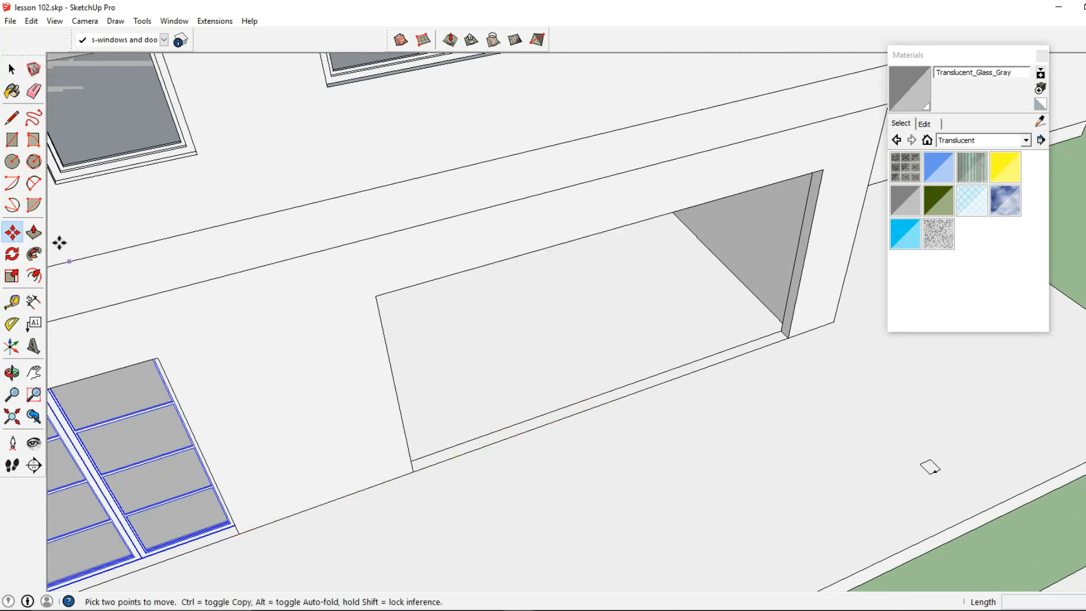
# Step: Copy the single door panel nearest the wide terrace opening to that opening's near bottom corner
pyautogui.click(11, 69)
pyautogui.keyDown('shift'); pyautogui.moveTo(164, 530); pyautogui.dragTo(255, 475, button='middle'); pyautogui.keyUp('shift')
pyautogui.click(266, 456)
pyautogui.scroll(2, 266, 456)
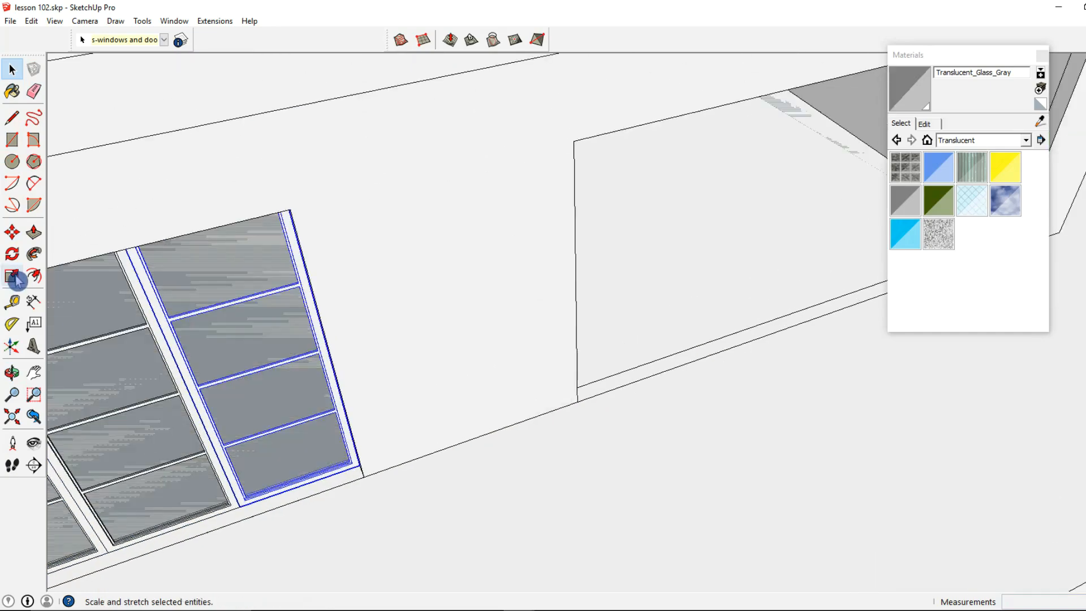
pyautogui.click(12, 235)
pyautogui.scroll(2, 252, 501)
pyautogui.click(238, 507)
pyautogui.scroll(-2, 240, 506)
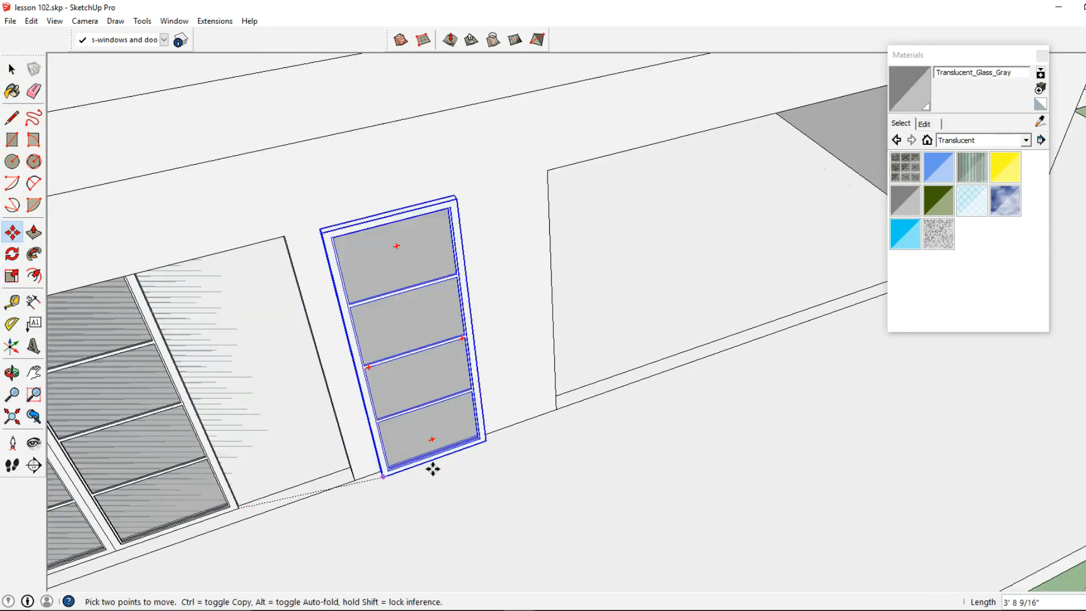
pyautogui.keyDown('shift'); pyautogui.moveTo(538, 424); pyautogui.dragTo(380, 520, button='middle'); pyautogui.keyUp('shift')
pyautogui.press('ctrl')
pyautogui.click(392, 505)
pyautogui.scroll(2, 396, 475)
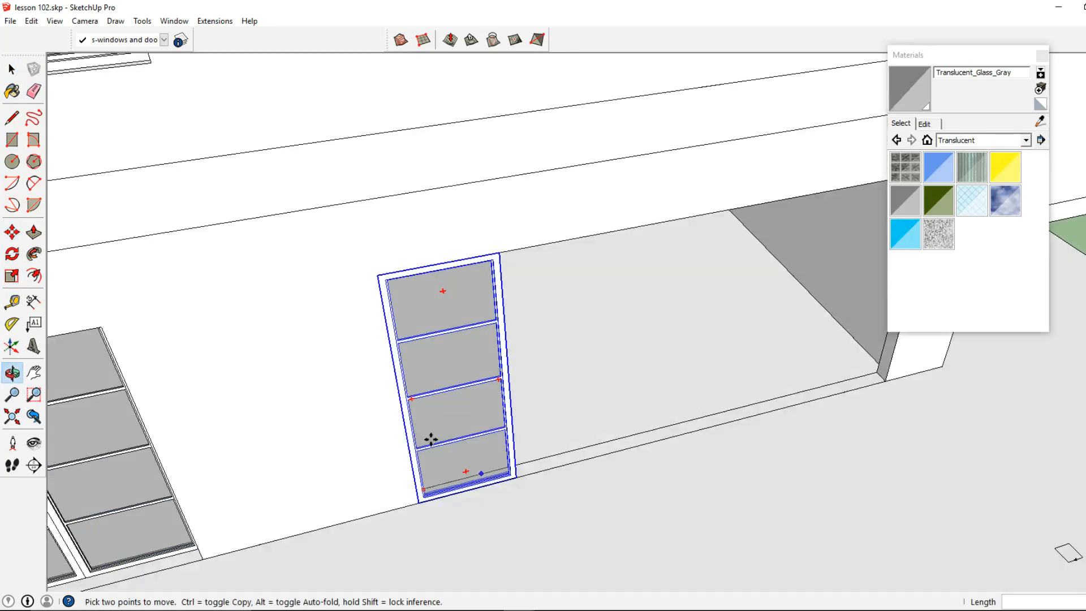
# Step: Widen the copied panel in the wide terrace opening by moving its inner side edge outward 12"
pyautogui.moveTo(429, 438); pyautogui.dragTo(370, 380, button='middle')
pyautogui.press('space')
pyautogui.moveTo(443, 400); pyautogui.dragTo(430, 362, button='middle')
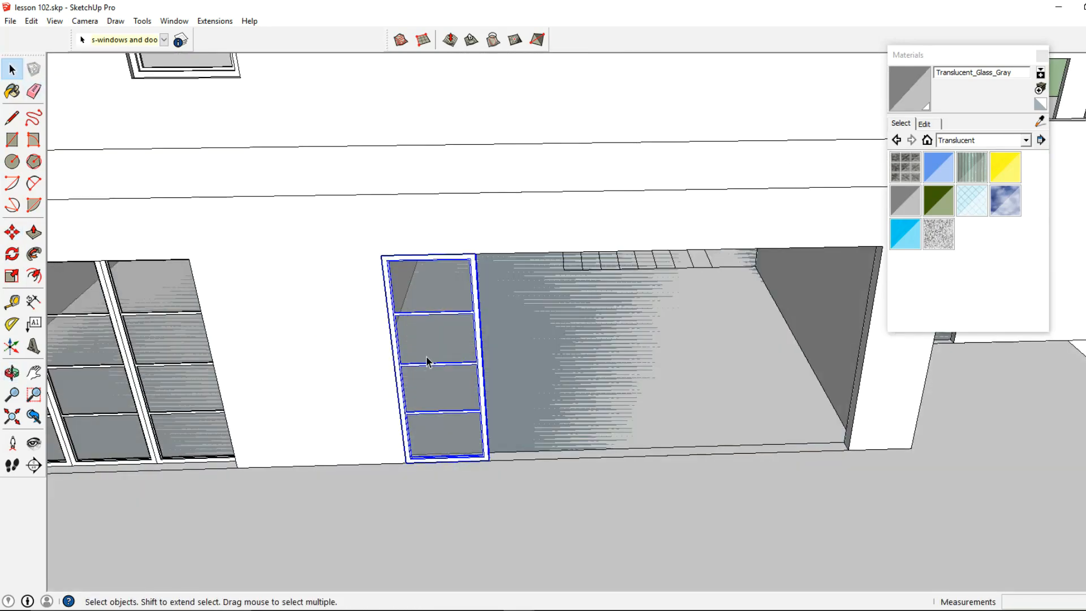
pyautogui.doubleClick(436, 365)
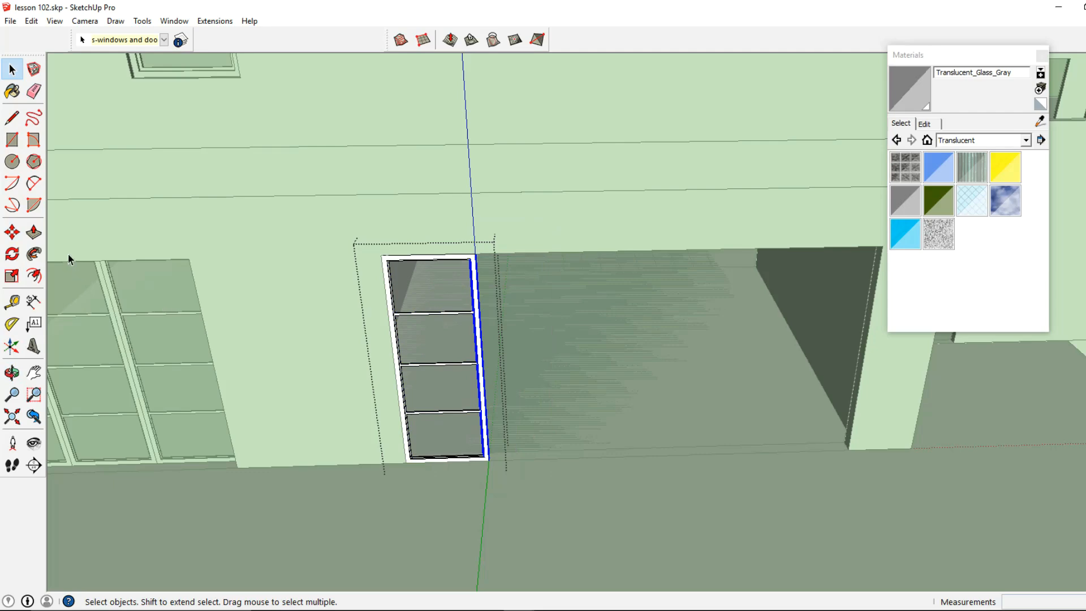
pyautogui.click(13, 232)
pyautogui.scroll(3, 509, 473)
pyautogui.click(501, 451)
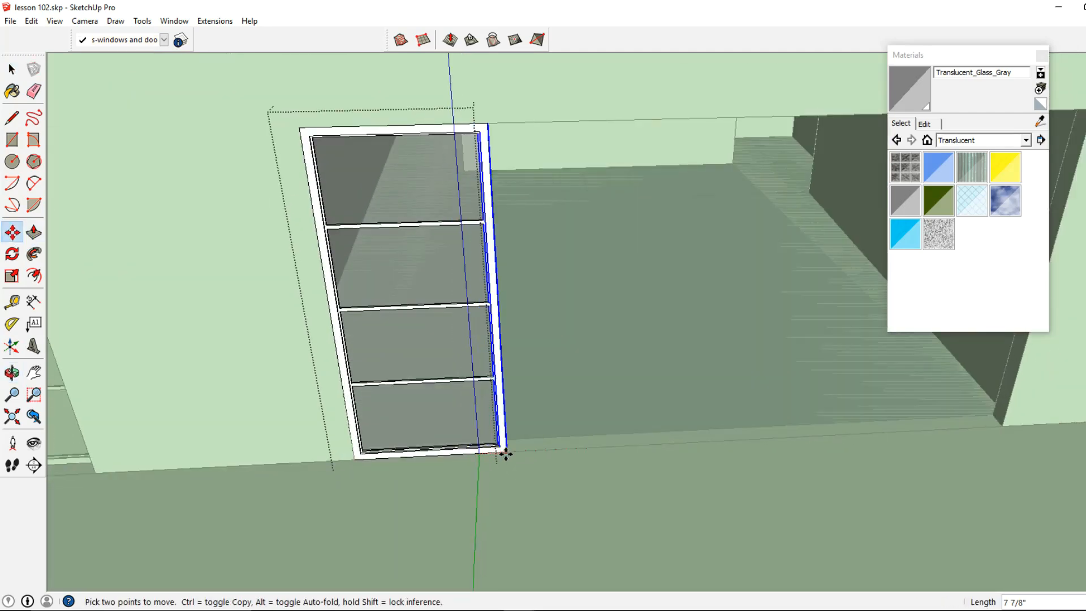
pyautogui.write('12')
pyautogui.press('Return')
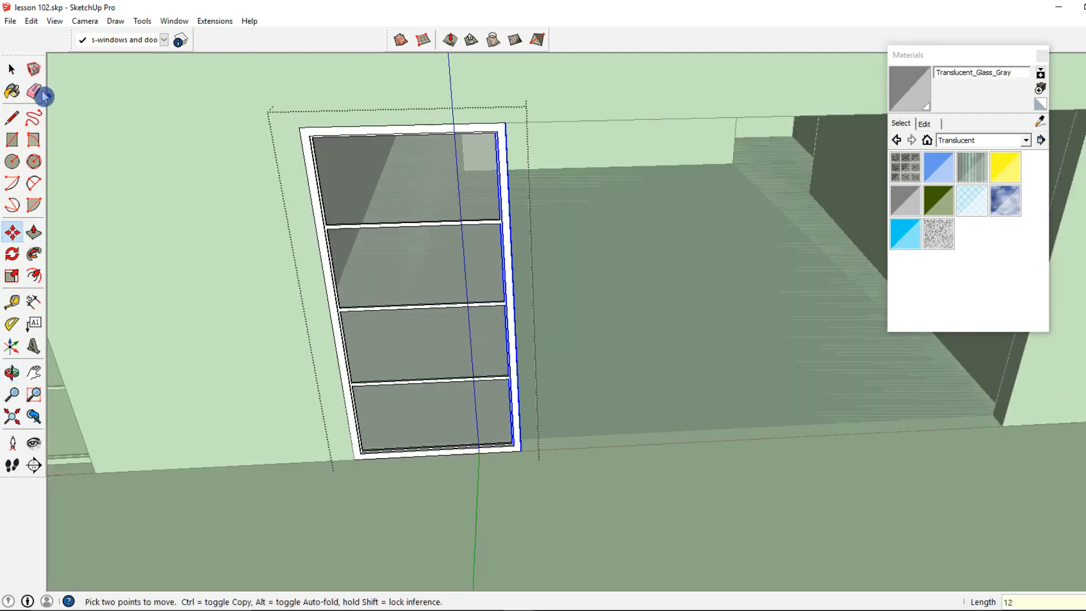
pyautogui.click(14, 71)
pyautogui.click(170, 141)
pyautogui.scroll(-4, 393, 240)
pyautogui.moveTo(393, 244); pyautogui.dragTo(421, 286, button='middle')
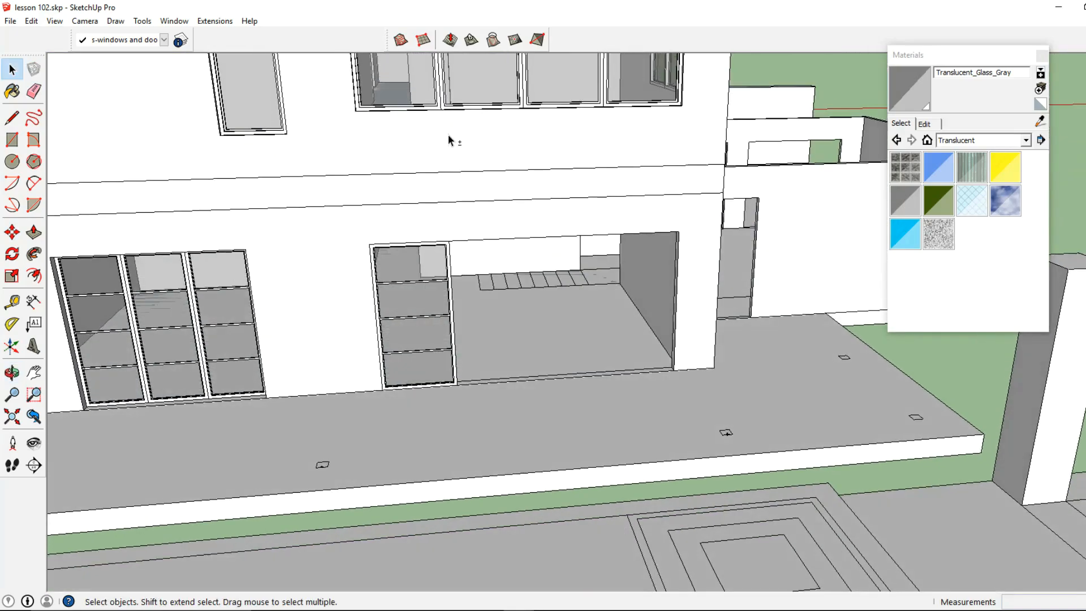
# Step: Copy the widened door panel three times, edge to edge, so four panels span the wide terrace opening
pyautogui.keyDown('shift'); pyautogui.moveTo(449, 140); pyautogui.dragTo(411, 199, button='middle'); pyautogui.keyUp('shift')
pyautogui.keyDown('shift'); pyautogui.moveTo(454, 350); pyautogui.dragTo(415, 227, button='middle'); pyautogui.keyUp('shift')
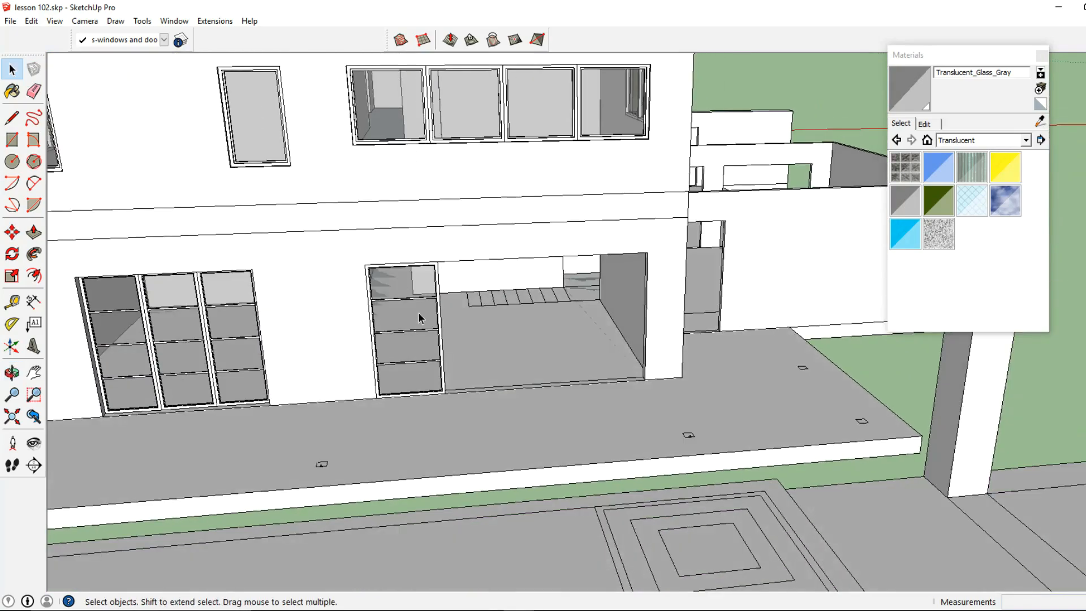
pyautogui.scroll(2, 417, 274)
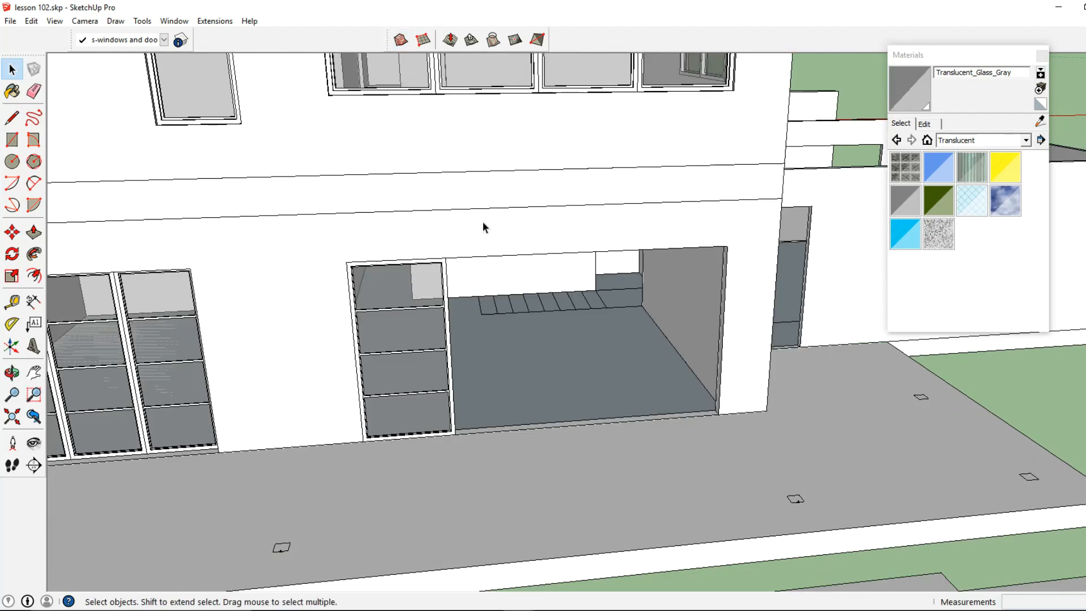
pyautogui.scroll(-2, 354, 260)
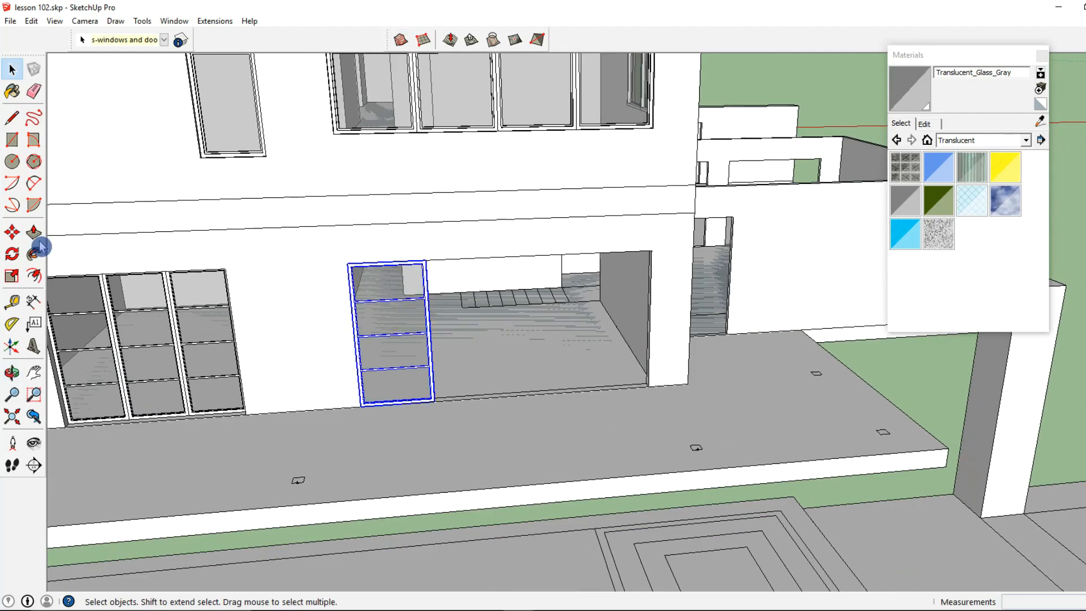
pyautogui.press('m')
pyautogui.scroll(2, 328, 294)
pyautogui.click(323, 281)
pyautogui.press('ctrl')
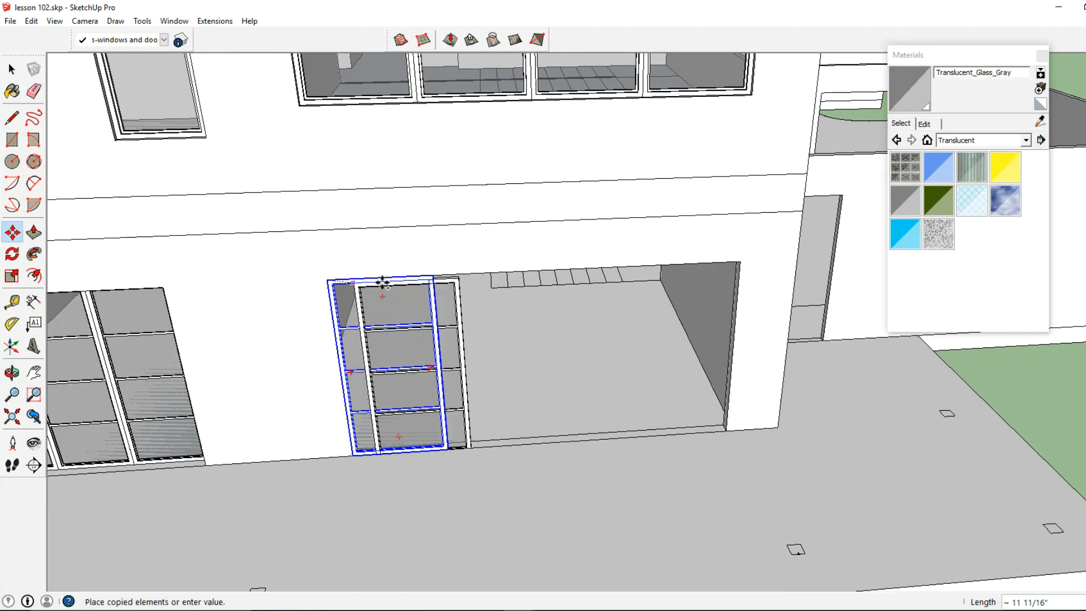
pyautogui.click(433, 276)
pyautogui.click(434, 275)
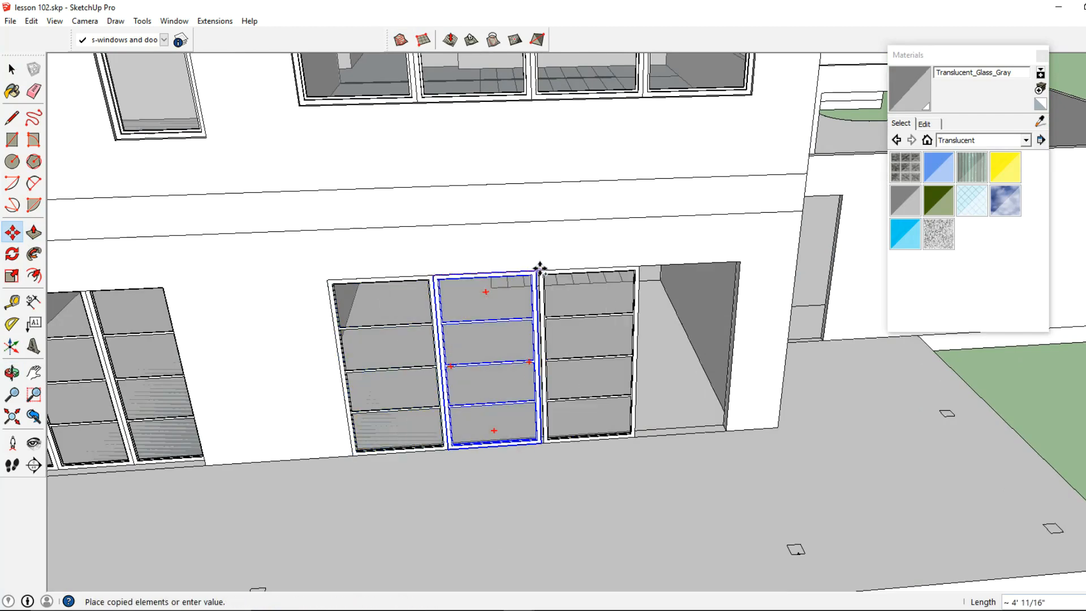
pyautogui.click(537, 270)
pyautogui.click(536, 271)
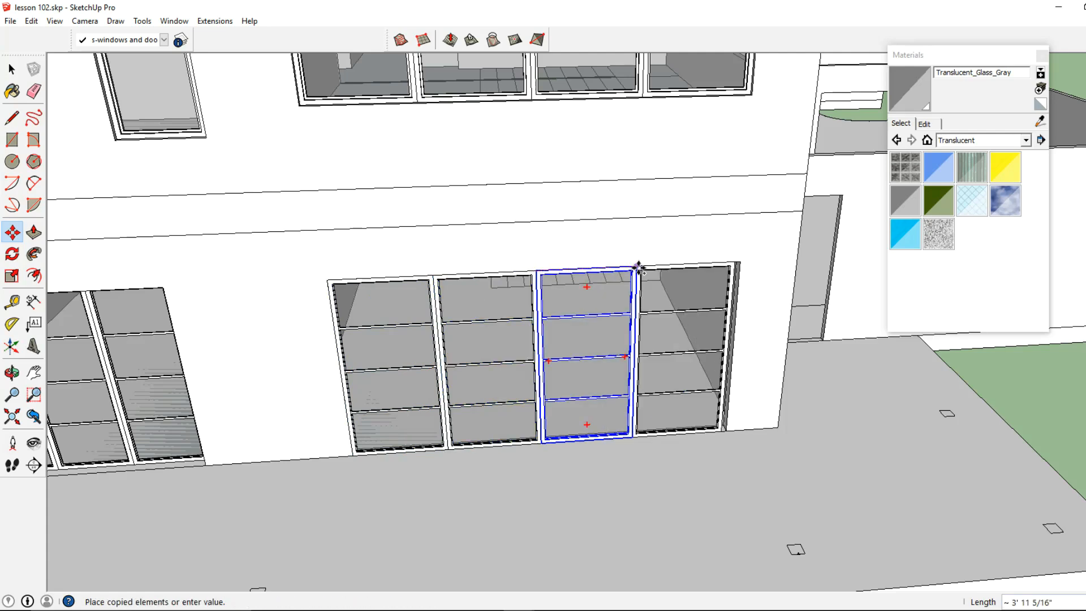
pyautogui.click(636, 267)
pyautogui.click(12, 69)
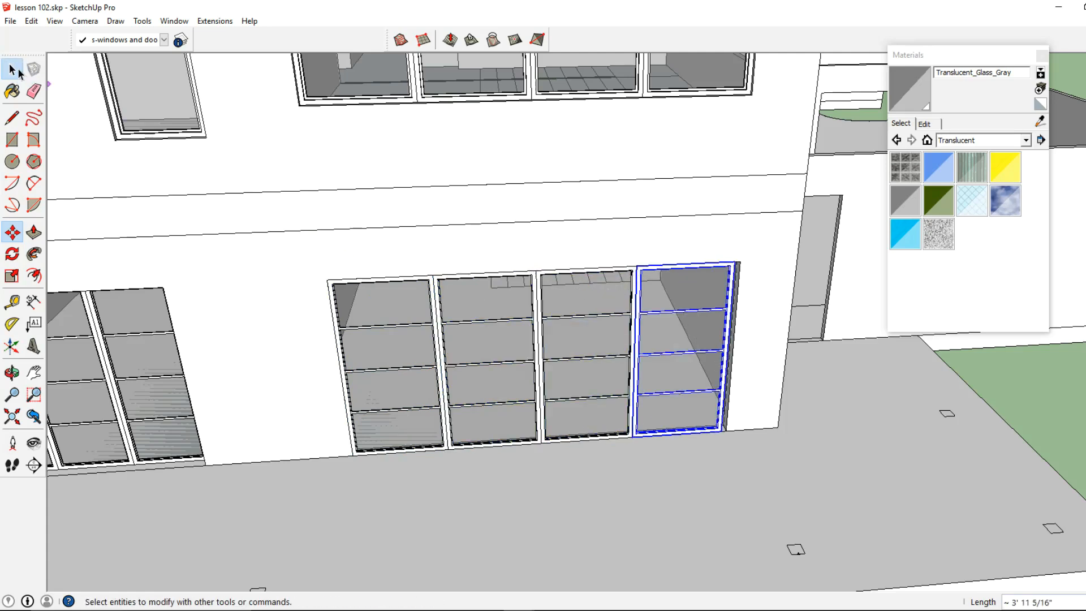
# Step: Select all four door panels in the wide terrace opening and scale them along the red axis to fit its width
pyautogui.moveTo(435, 419); pyautogui.dragTo(677, 408, button='middle')
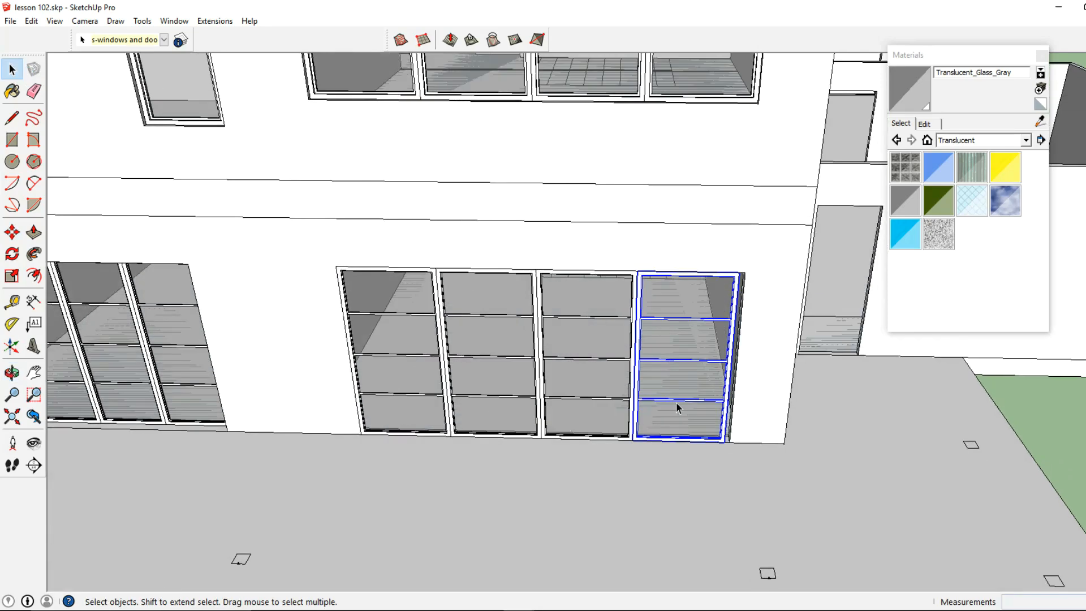
pyautogui.keyDown('shift'); pyautogui.click(609, 396); pyautogui.keyUp('shift')
pyautogui.keyDown('shift'); pyautogui.click(475, 395); pyautogui.keyUp('shift')
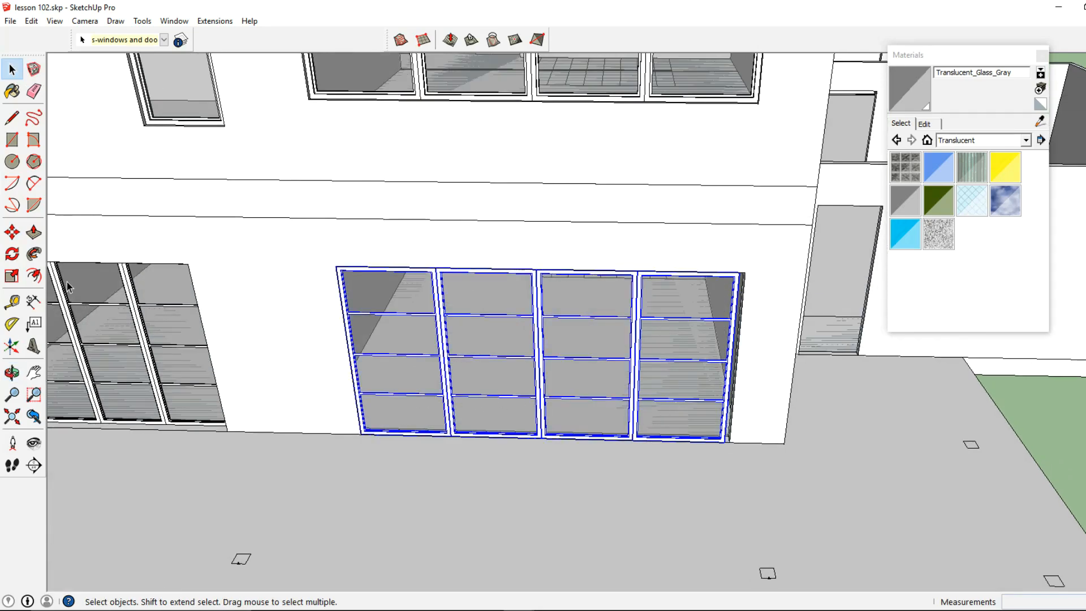
pyautogui.click(13, 276)
pyautogui.moveTo(803, 390); pyautogui.dragTo(744, 427, button='middle')
pyautogui.scroll(3, 742, 418)
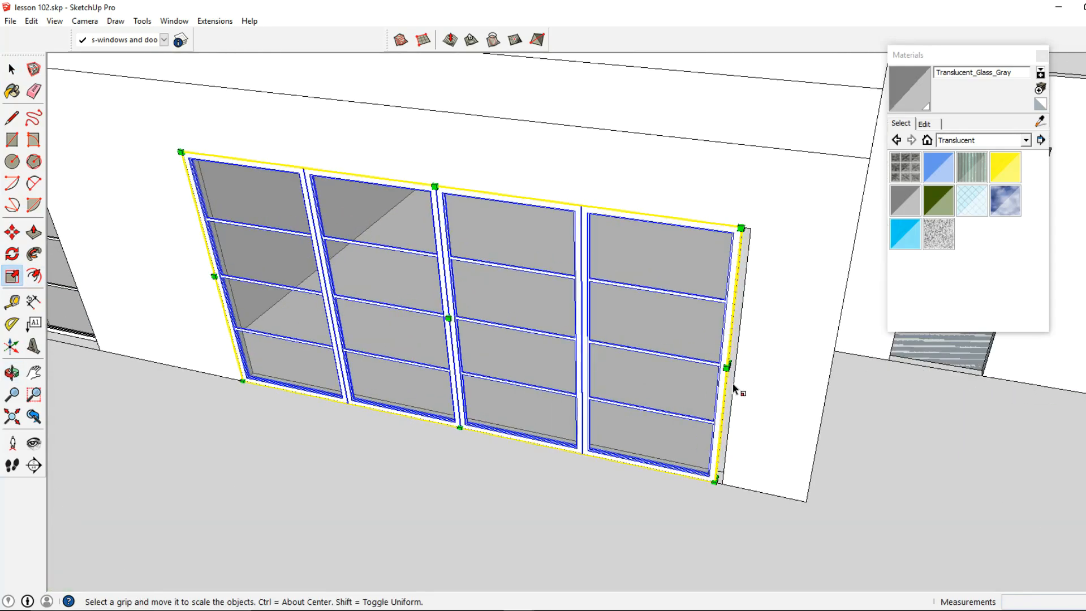
pyautogui.scroll(3, 734, 369)
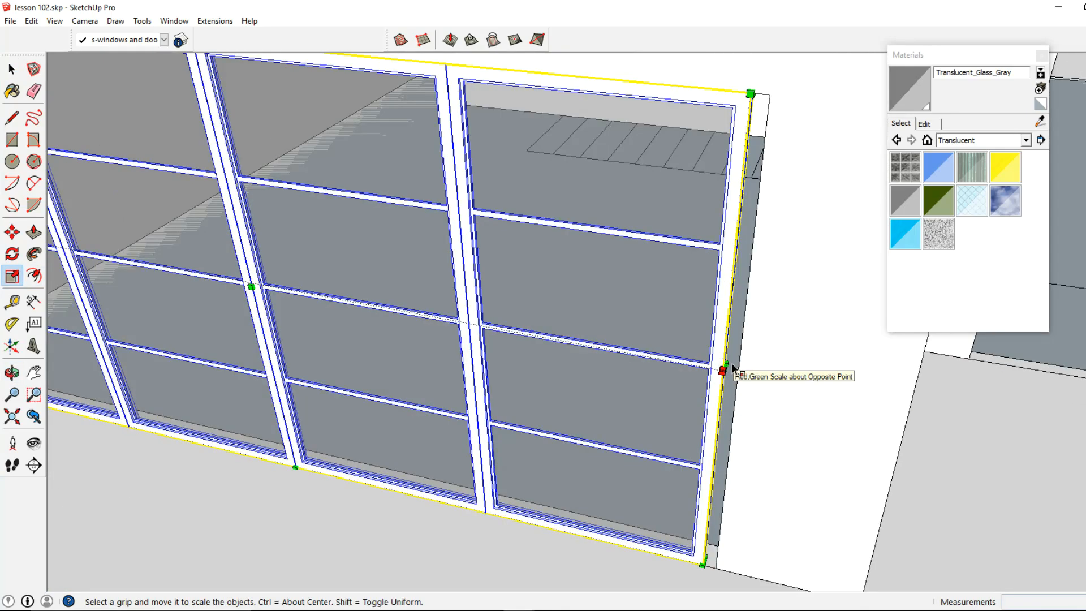
pyautogui.scroll(-5, 723, 365)
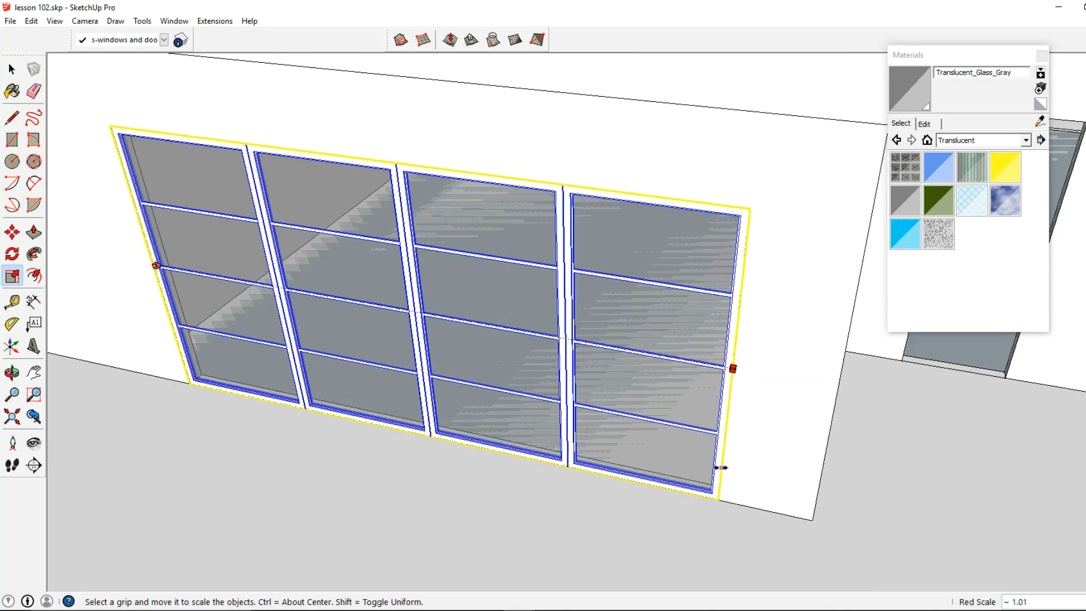
pyautogui.click(8, 66)
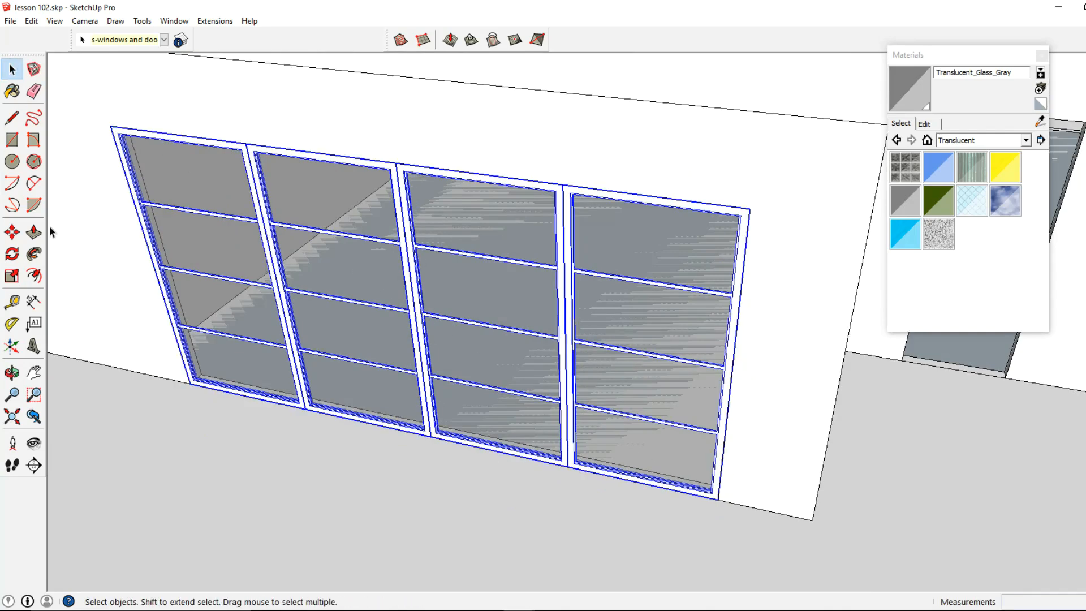
# Step: Move the four door panels 2" back into the wide terrace opening
pyautogui.click(13, 232)
pyautogui.click(204, 431)
pyautogui.write('2')
pyautogui.press('Return')
pyautogui.scroll(-2, 156, 379)
pyautogui.moveTo(156, 379); pyautogui.dragTo(303, 318, button='middle')
pyautogui.scroll(4, 415, 374)
pyautogui.click(14, 72)
# Step: Draw a rectangle filling the narrow doorway in the low wall beside the terrace, from corner to corner
pyautogui.moveTo(362, 340); pyautogui.dragTo(477, 364, button='middle')
pyautogui.scroll(-3, 552, 358)
pyautogui.scroll(-3, 550, 357)
pyautogui.scroll(-2, 478, 364)
pyautogui.moveTo(591, 334); pyautogui.dragTo(381, 329, button='middle')
pyautogui.scroll(5, 704, 345)
pyautogui.click(14, 145)
pyautogui.moveTo(560, 339); pyautogui.dragTo(628, 315, button='middle')
pyautogui.scroll(3, 631, 312)
pyautogui.click(619, 279)
pyautogui.click(691, 505)
# Step: Make the narrow doorway's rectangle a group and open it for editing
pyautogui.click(12, 70)
pyautogui.doubleClick(660, 359)
pyautogui.rightClick(660, 360)
pyautogui.click(689, 470)
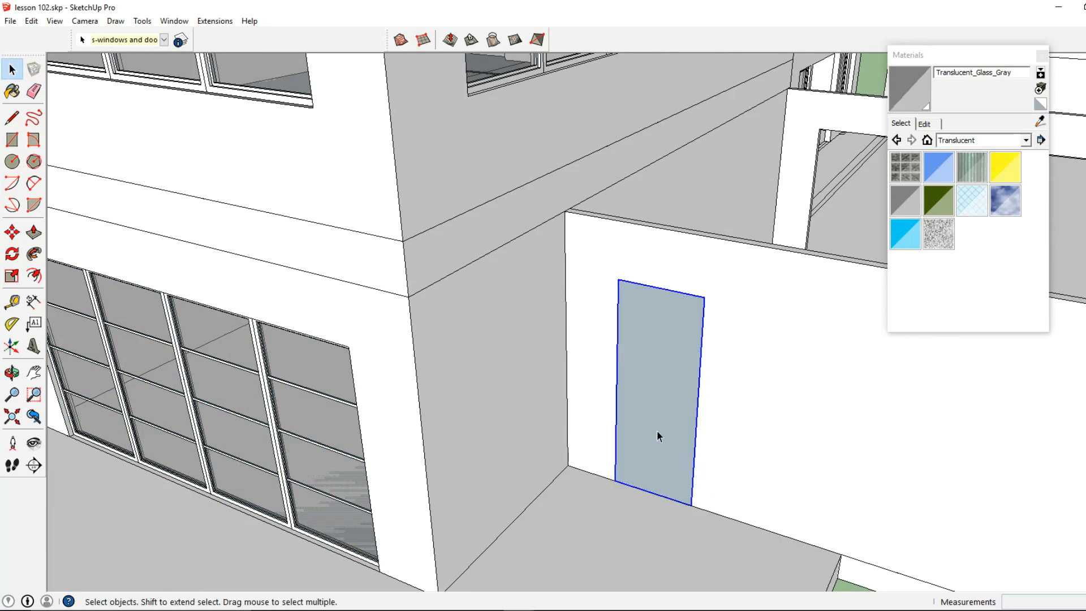
pyautogui.doubleClick(663, 372)
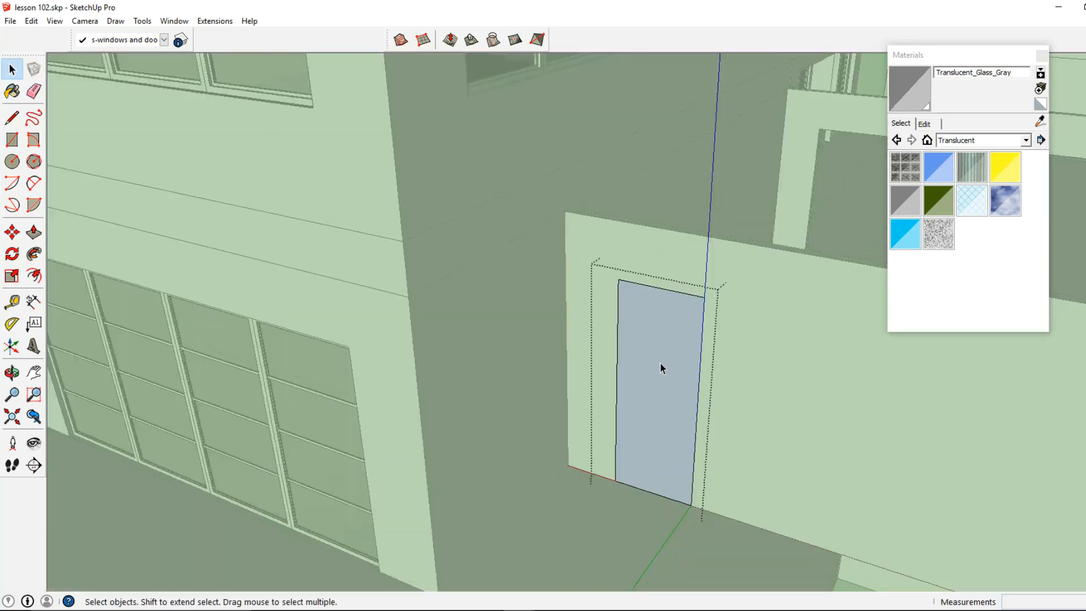
# Step: Offset the door face's outline inward to form the door frame
pyautogui.click(40, 272)
pyautogui.click(633, 411)
pyautogui.press('Return')
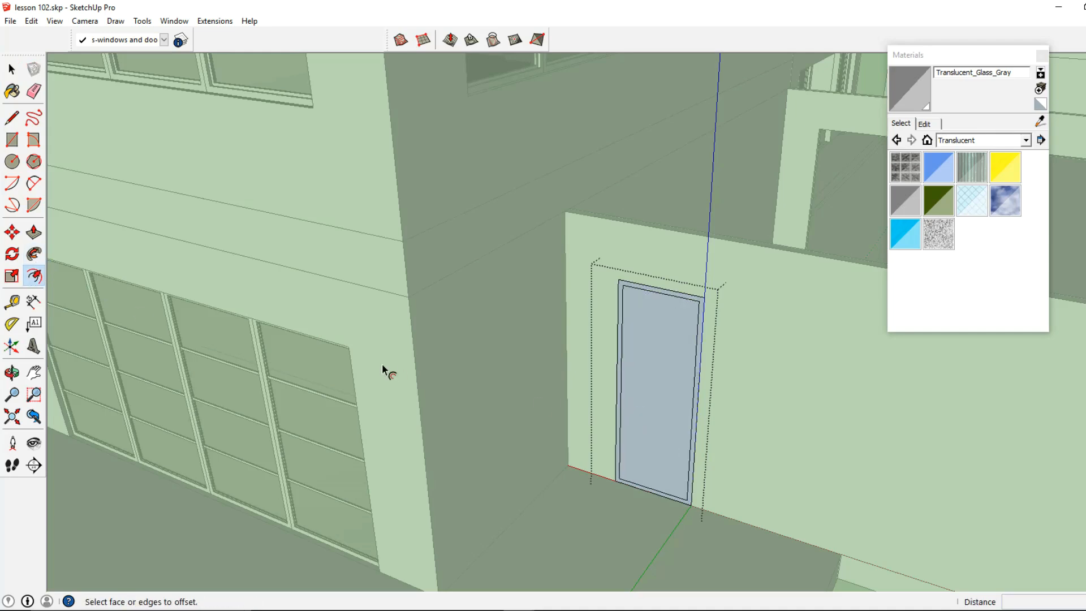
# Step: Push/Pull the door frame and the panel's bottom edge by 2" and the inner door panel by 1"
pyautogui.click(33, 237)
pyautogui.scroll(2, 466, 375)
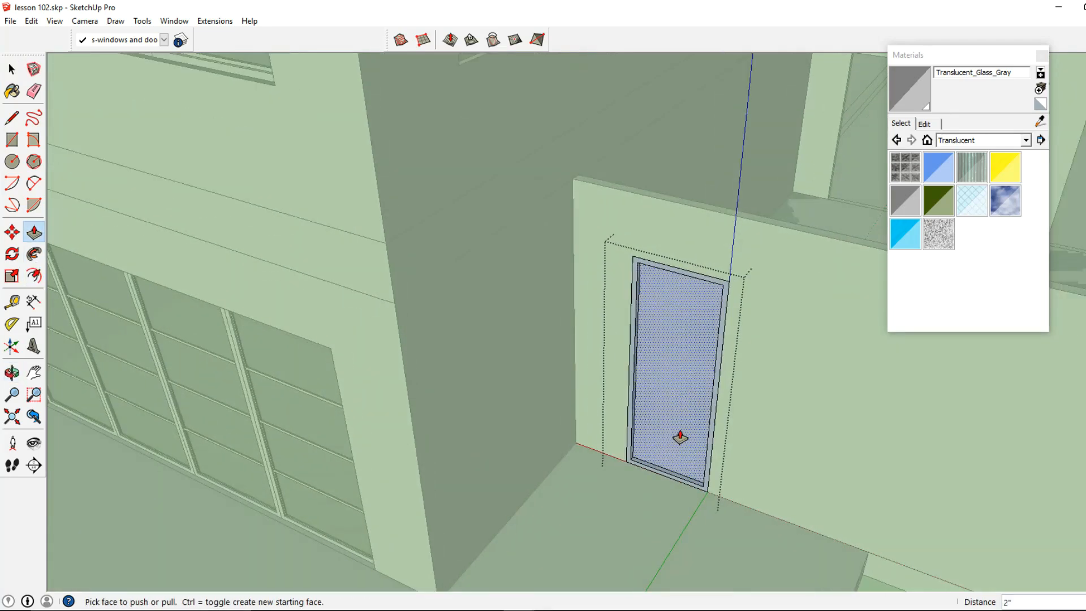
pyautogui.click(680, 437)
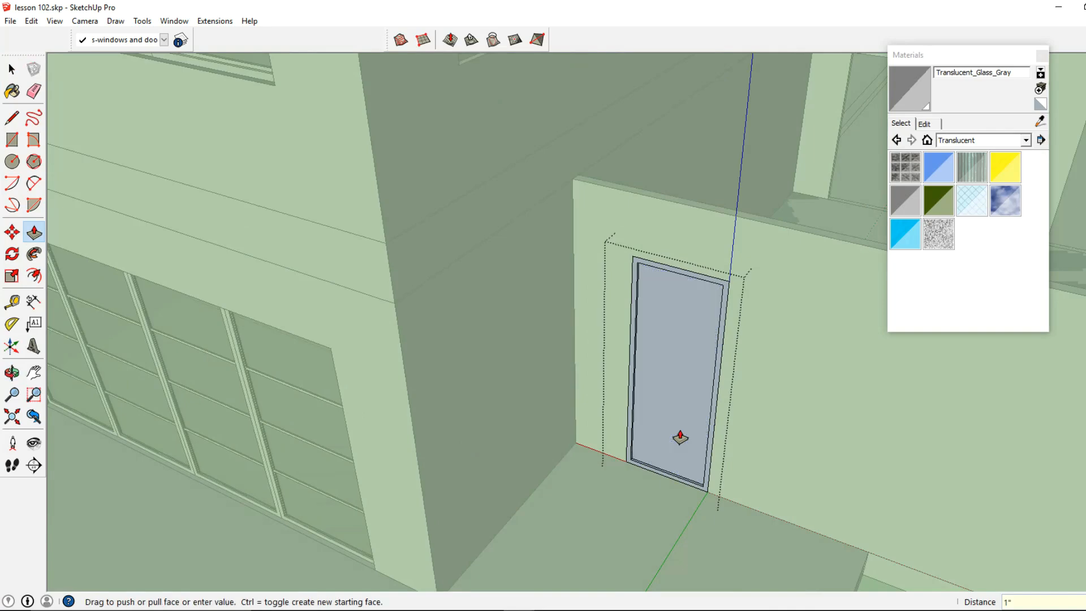
pyautogui.scroll(5, 679, 437)
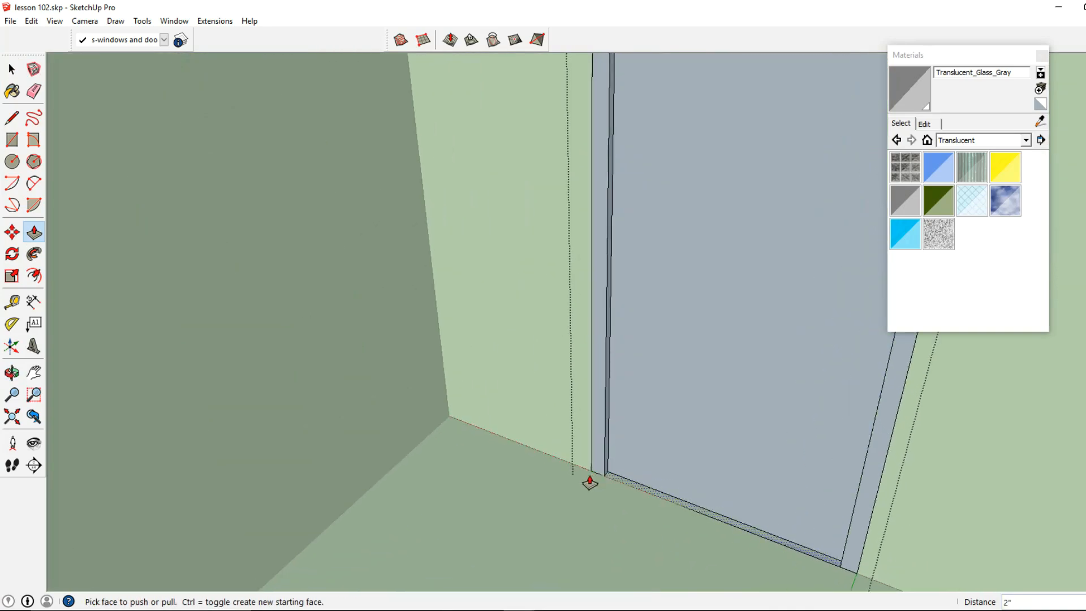
# Step: Reverse the faces of the whole narrow door and leave its group
pyautogui.scroll(-5, 591, 483)
pyautogui.click(12, 69)
pyautogui.doubleClick(565, 281)
pyautogui.rightClick(566, 280)
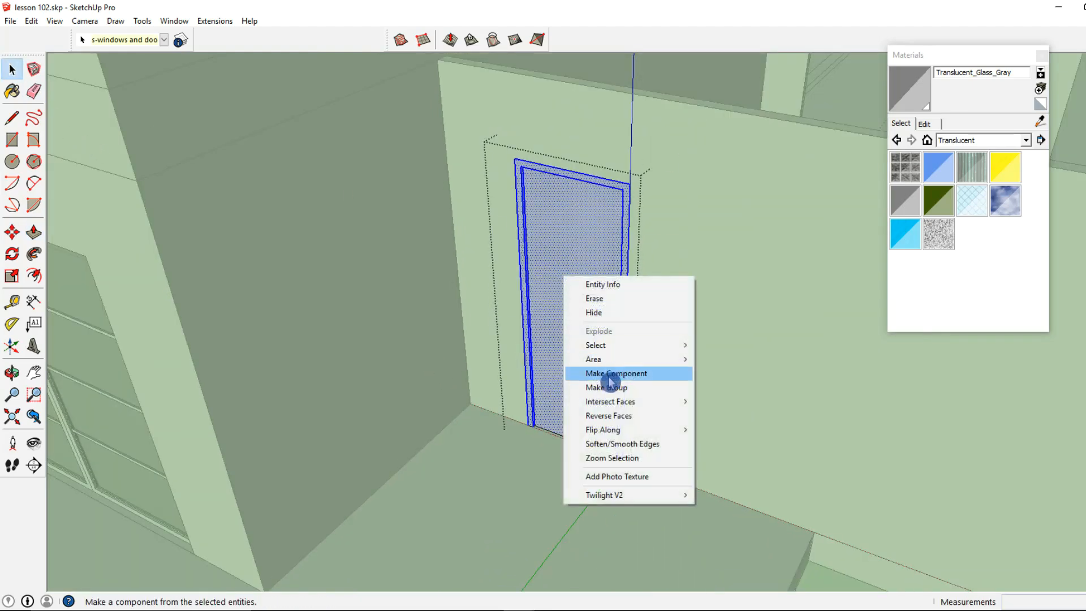
pyautogui.click(608, 416)
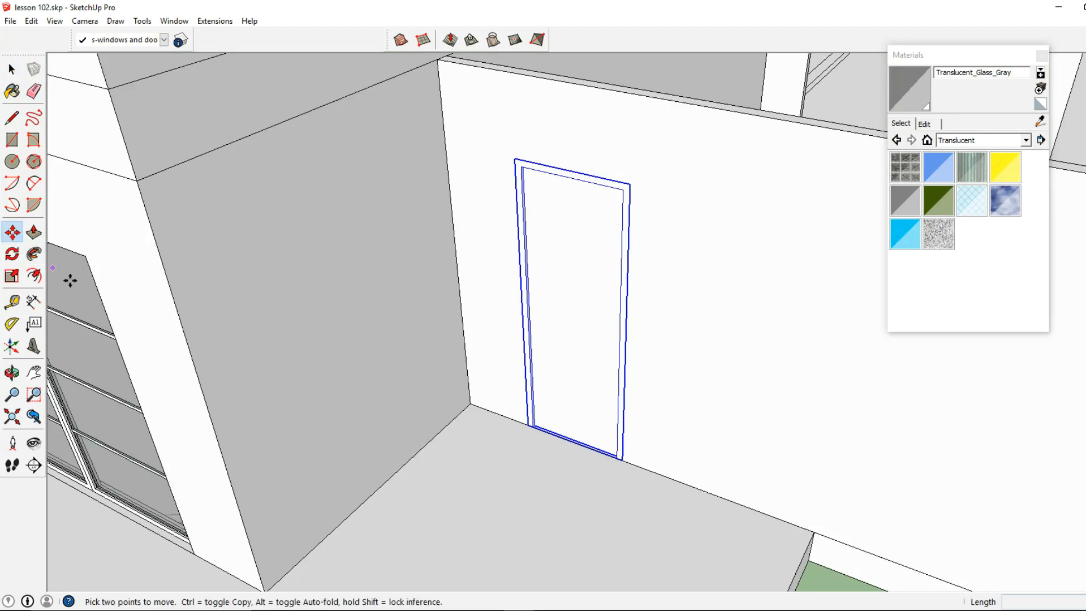
# Step: Copy the narrow door over to the narrow doorway in the inner corner on the other side of the house
pyautogui.click(20, 240)
pyautogui.moveTo(656, 444); pyautogui.dragTo(619, 465, button='middle')
pyautogui.scroll(-8, 628, 445)
pyautogui.moveTo(674, 383); pyautogui.dragTo(543, 403, button='middle')
pyautogui.scroll(10, 708, 375)
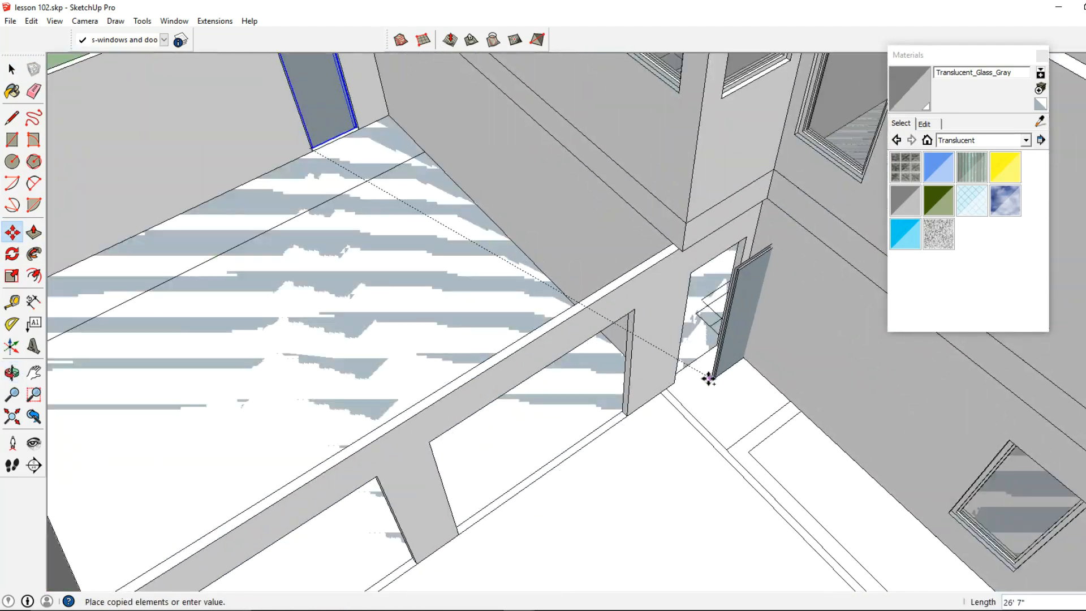
pyautogui.click(666, 390)
# Step: Rotate the copied narrow door 180 degrees in plan
pyautogui.click(12, 254)
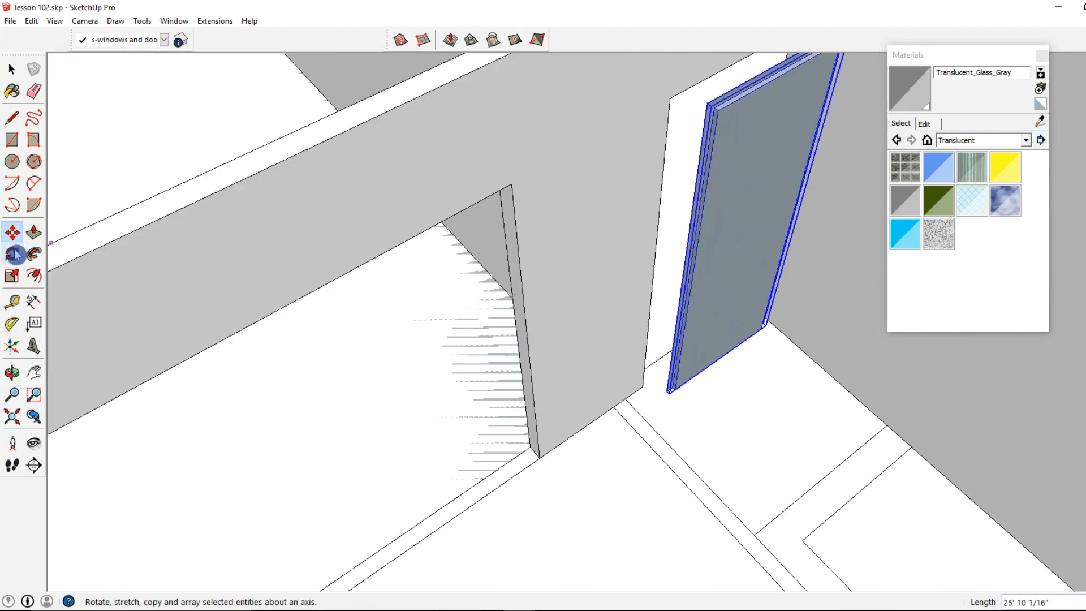
pyautogui.click(694, 413)
pyautogui.click(783, 389)
pyautogui.write('18')
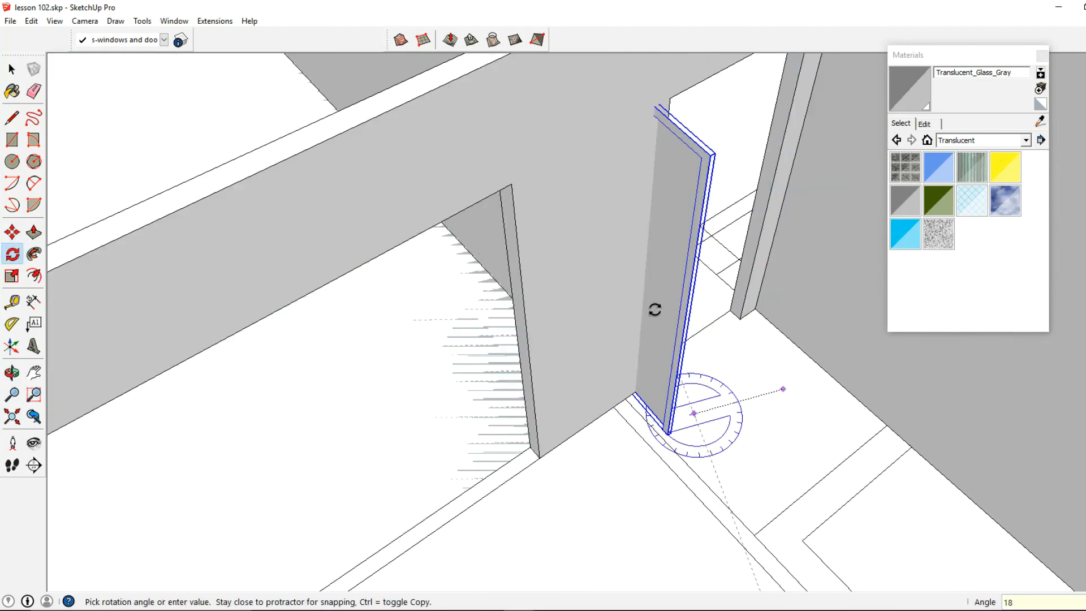
pyautogui.write('0')
pyautogui.press('Return')
# Step: Move the rotated door into the narrow corner doorway by its bottom corner and set it 2" back into the wall
pyautogui.click(16, 237)
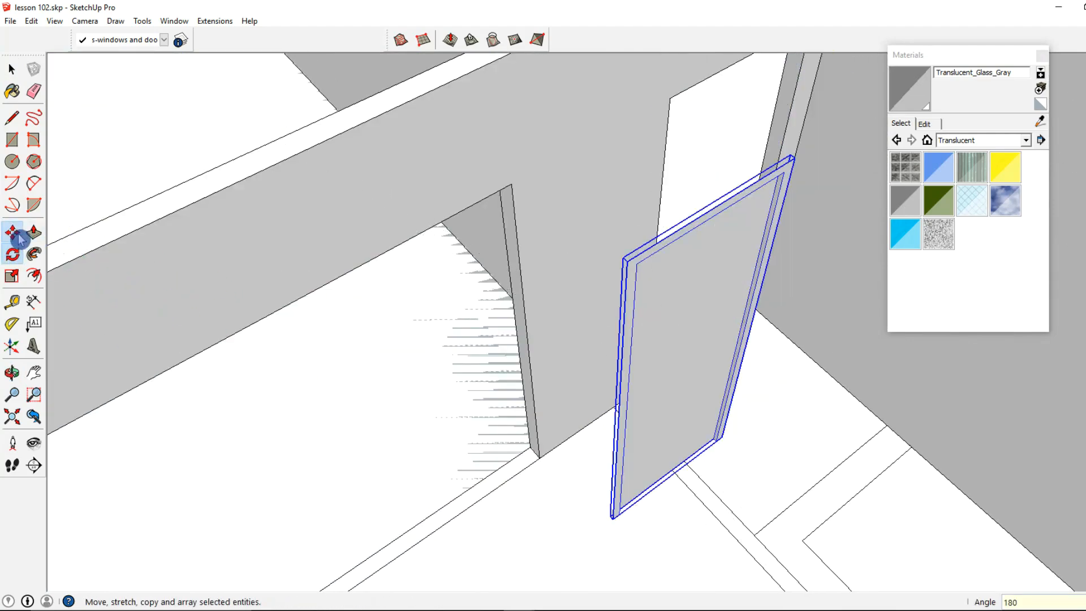
pyautogui.click(722, 436)
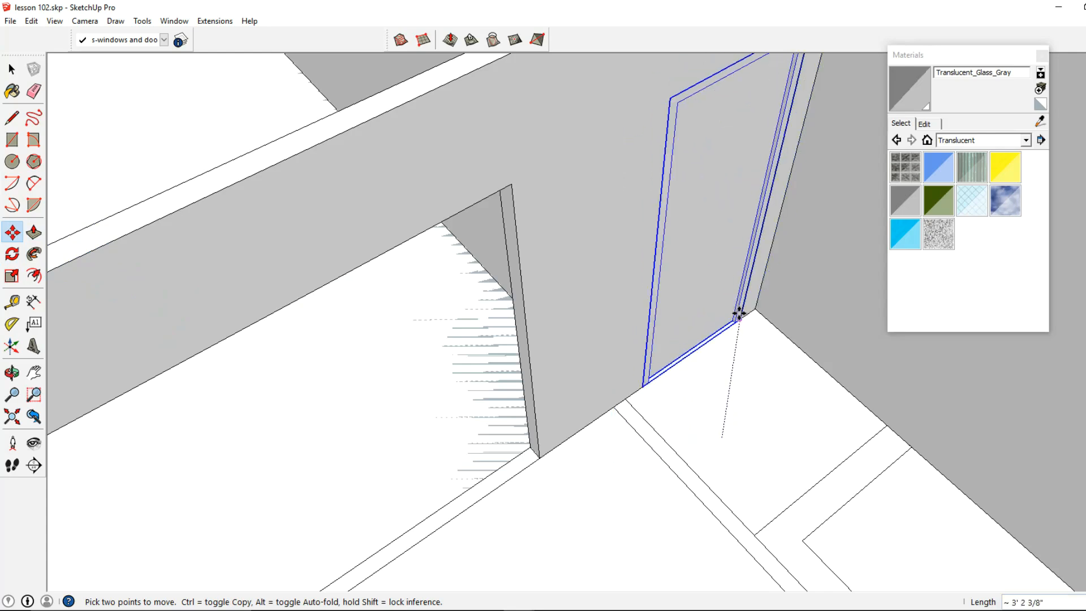
pyautogui.press('Return')
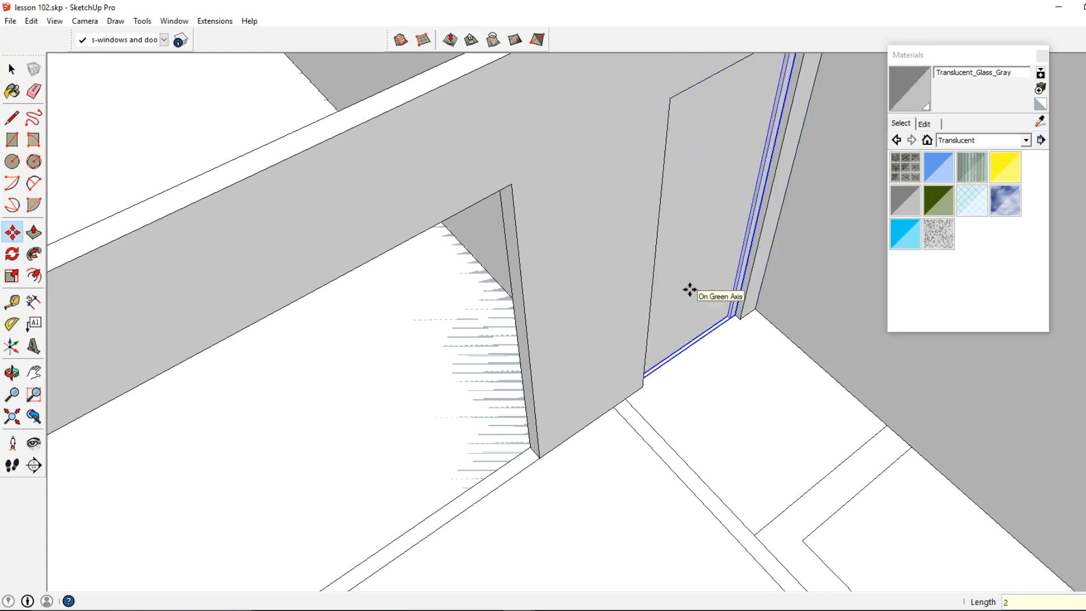
pyautogui.click(16, 70)
pyautogui.keyDown('shift'); pyautogui.moveTo(653, 187); pyautogui.dragTo(627, 201, button='middle'); pyautogui.keyUp('shift')
pyautogui.scroll(-6, 575, 203)
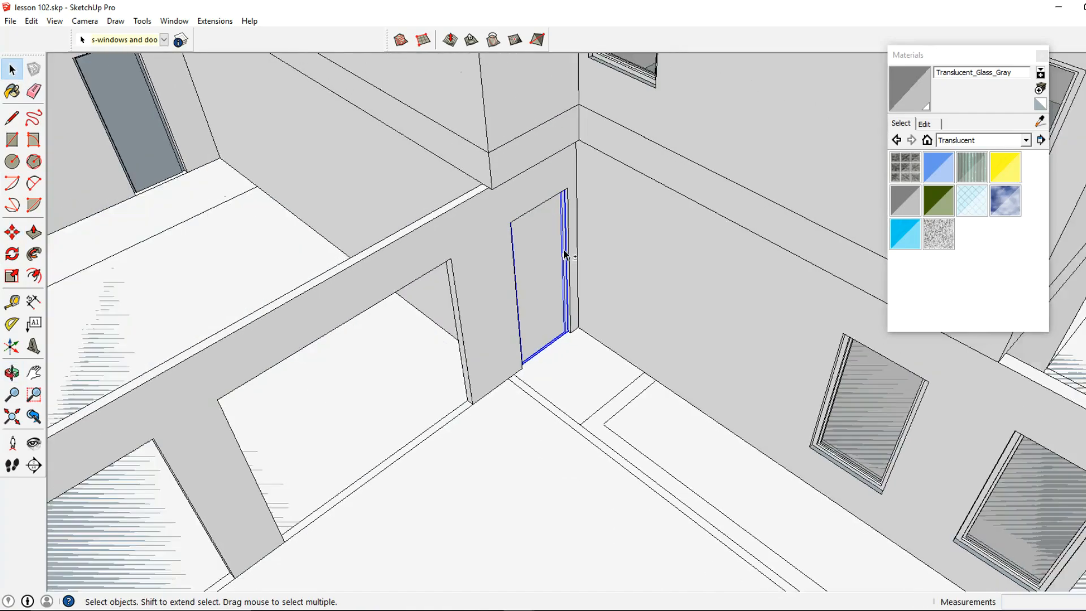
# Step: Copy the outermost panel of the three-panel terrace door over to the wide opening next to the windows on the house's other side
pyautogui.moveTo(560, 252); pyautogui.dragTo(614, 258, button='middle')
pyautogui.scroll(-2, 622, 265)
pyautogui.keyDown('shift'); pyautogui.moveTo(702, 313); pyautogui.dragTo(464, 396, button='middle'); pyautogui.keyUp('shift')
pyautogui.scroll(-4, 602, 287)
pyautogui.scroll(5, 456, 401)
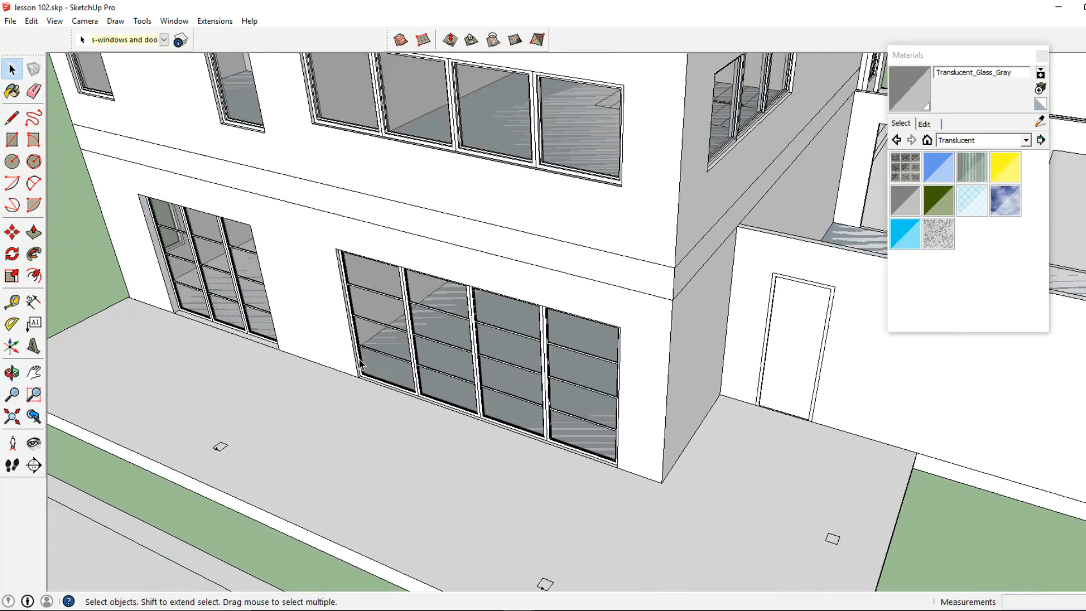
pyautogui.click(12, 234)
pyautogui.scroll(5, 360, 376)
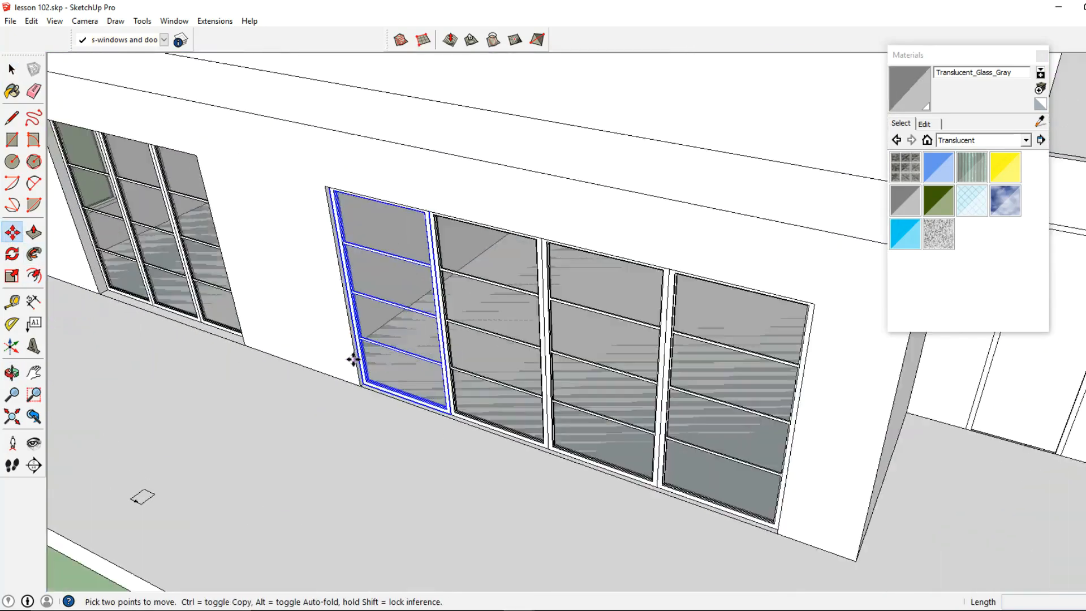
pyautogui.scroll(-5, 182, 215)
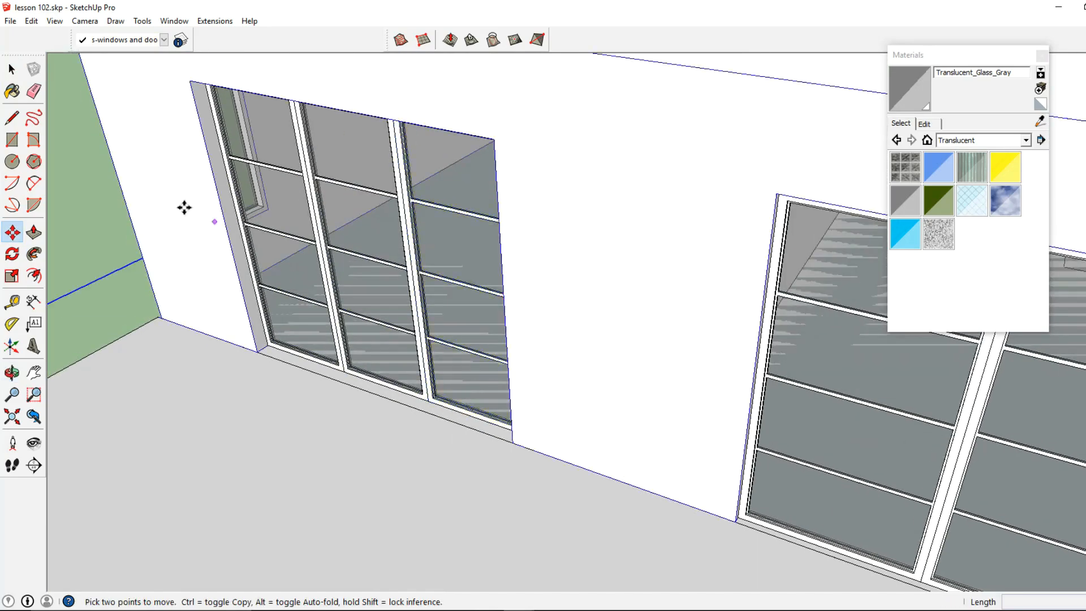
pyautogui.click(12, 69)
pyautogui.click(244, 266)
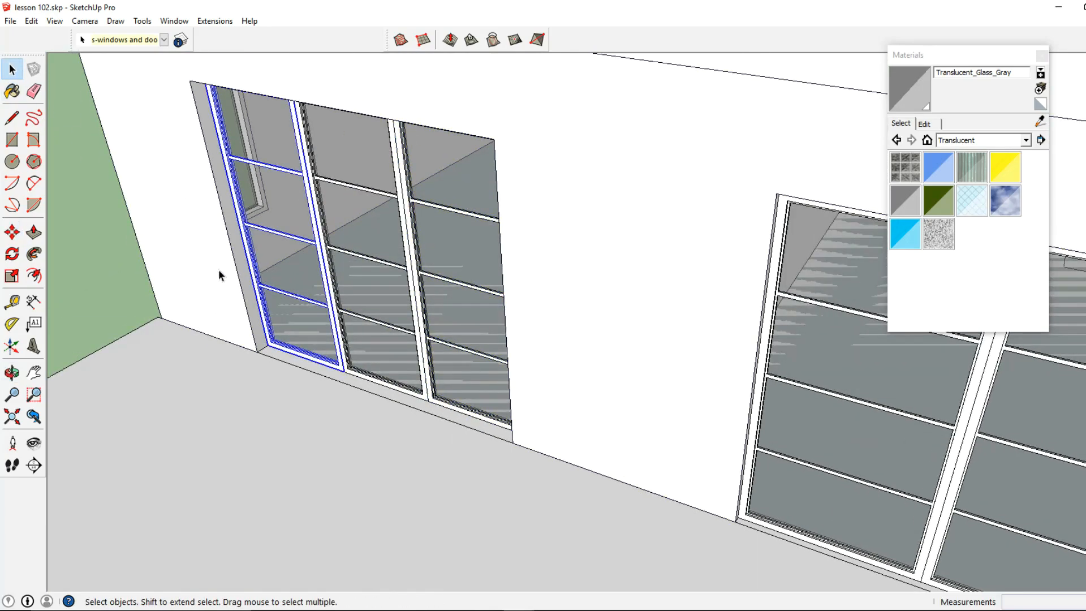
pyautogui.click(15, 235)
pyautogui.scroll(4, 264, 350)
pyautogui.click(260, 339)
pyautogui.press('ctrl')
pyautogui.scroll(-3, 326, 365)
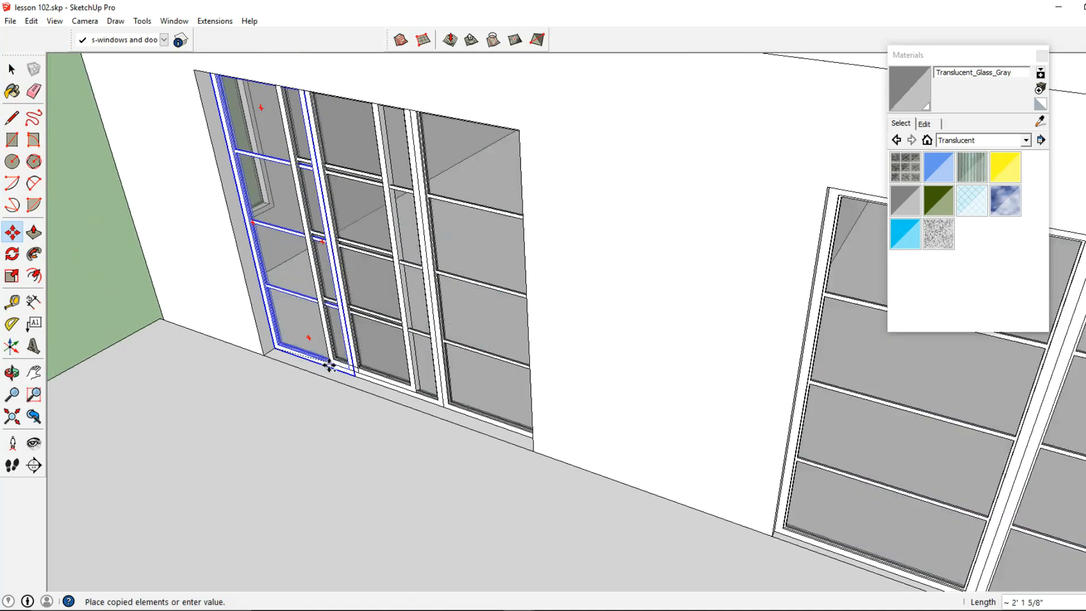
pyautogui.scroll(-5, 399, 368)
pyautogui.moveTo(639, 356); pyautogui.dragTo(381, 431, button='middle')
pyautogui.scroll(4, 421, 416)
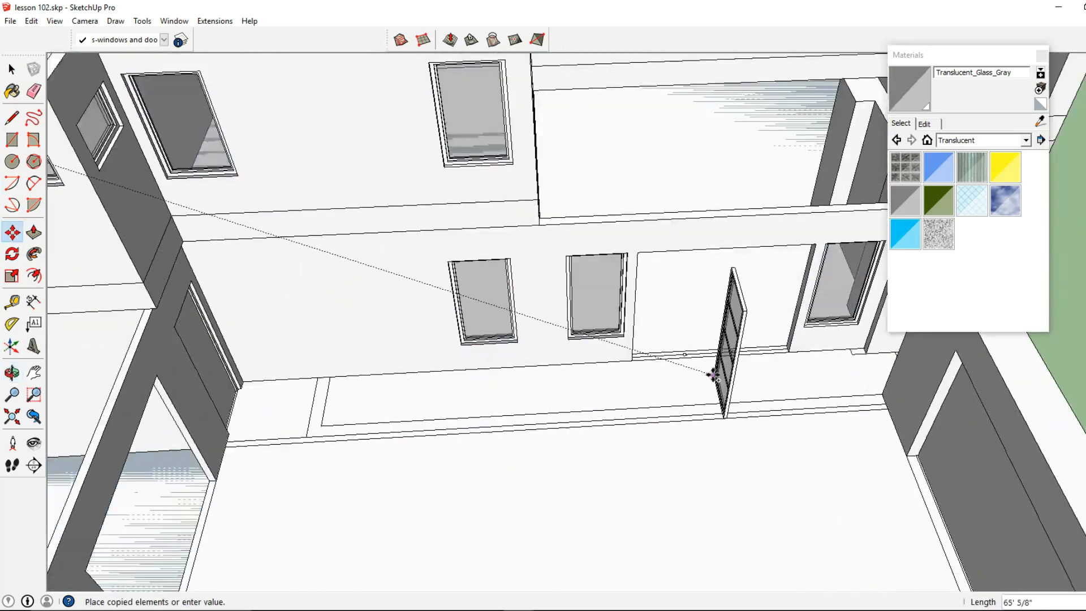
pyautogui.moveTo(712, 374); pyautogui.dragTo(609, 388, button='middle')
pyautogui.scroll(4, 507, 415)
pyautogui.click(483, 446)
# Step: Rotate the copied terrace door panel 90 degrees in plan so it lies parallel with the wide opening
pyautogui.click(13, 256)
pyautogui.moveTo(416, 439); pyautogui.dragTo(453, 454, button='middle')
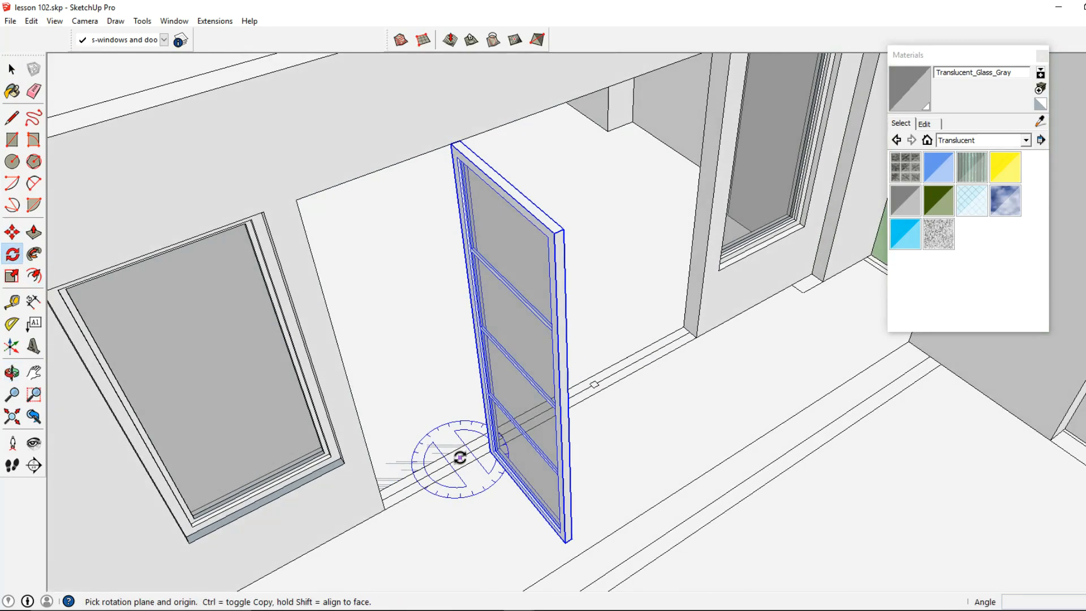
pyautogui.click(493, 460)
pyautogui.click(546, 441)
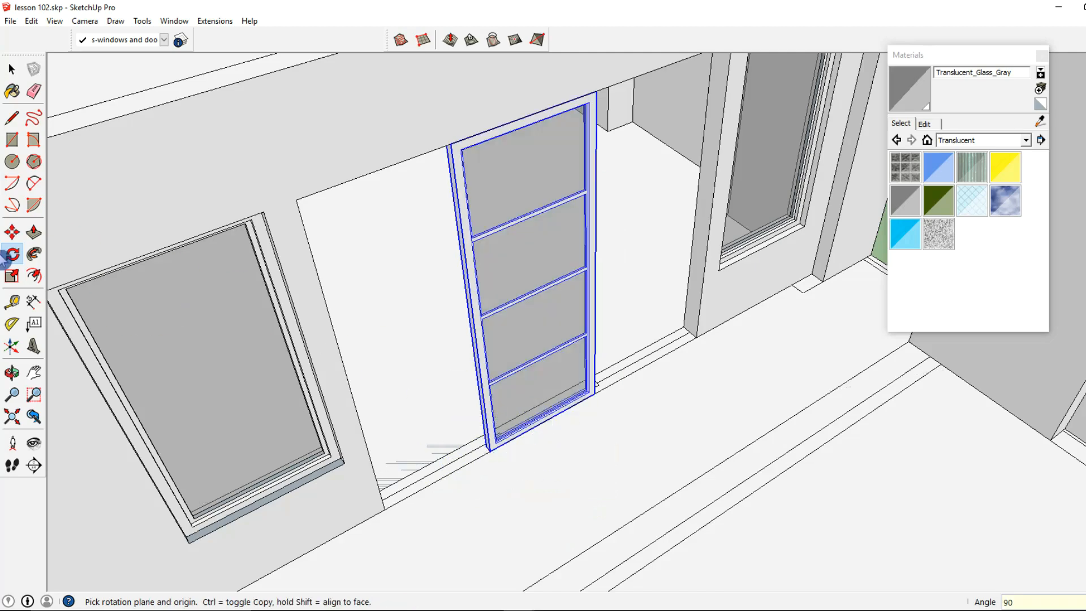
# Step: Place the panel at the wide opening's lower corner and copy it edge to edge until three panels fill the width
pyautogui.click(11, 240)
pyautogui.moveTo(420, 403); pyautogui.dragTo(313, 411, button='middle')
pyautogui.scroll(1, 416, 419)
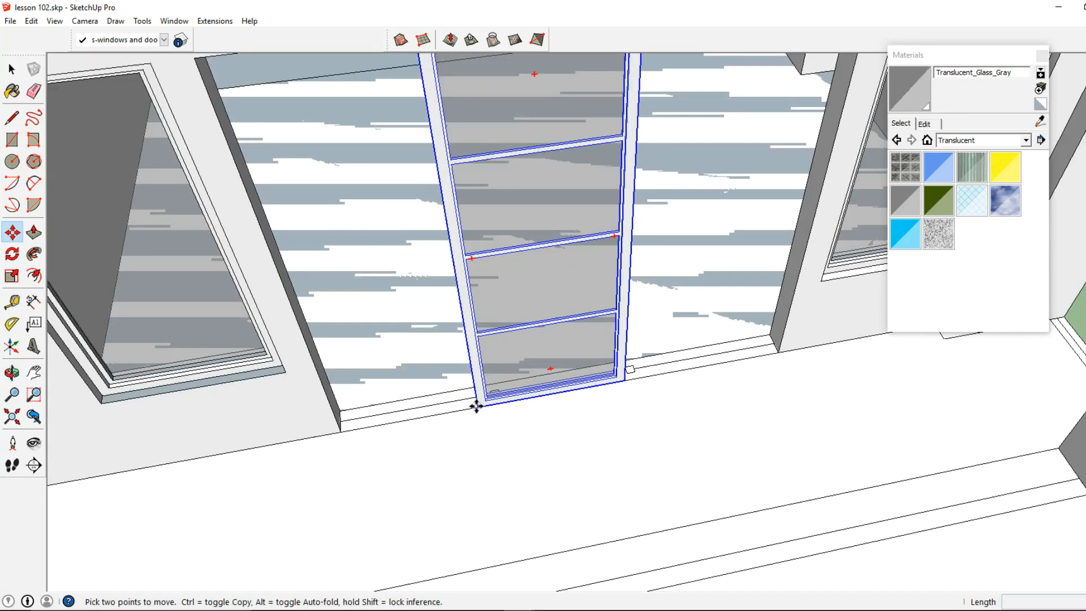
pyautogui.click(477, 406)
pyautogui.press('ctrl')
pyautogui.click(345, 433)
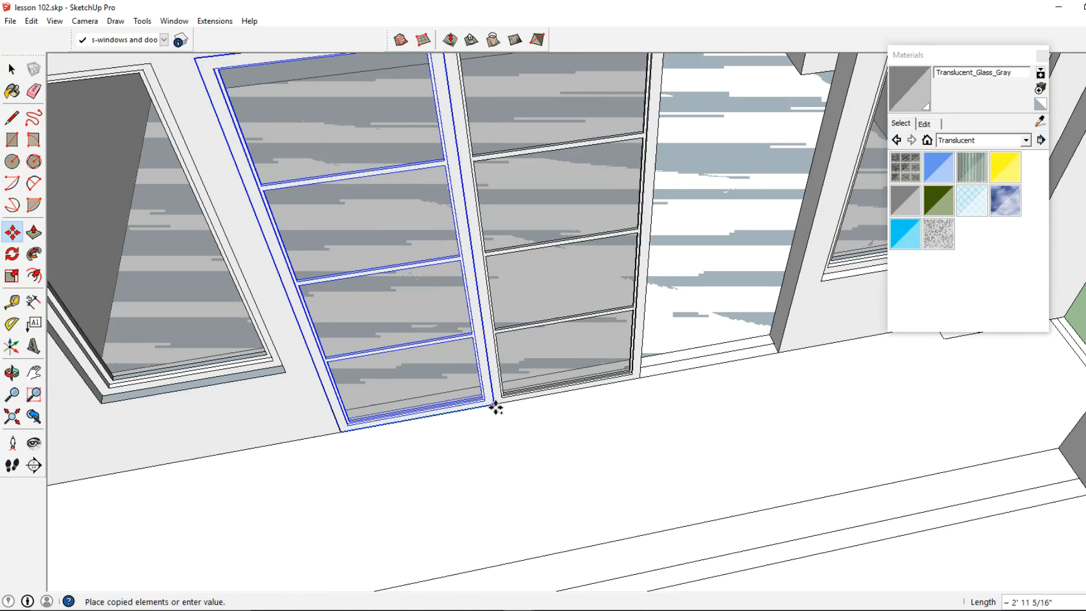
pyautogui.click(495, 408)
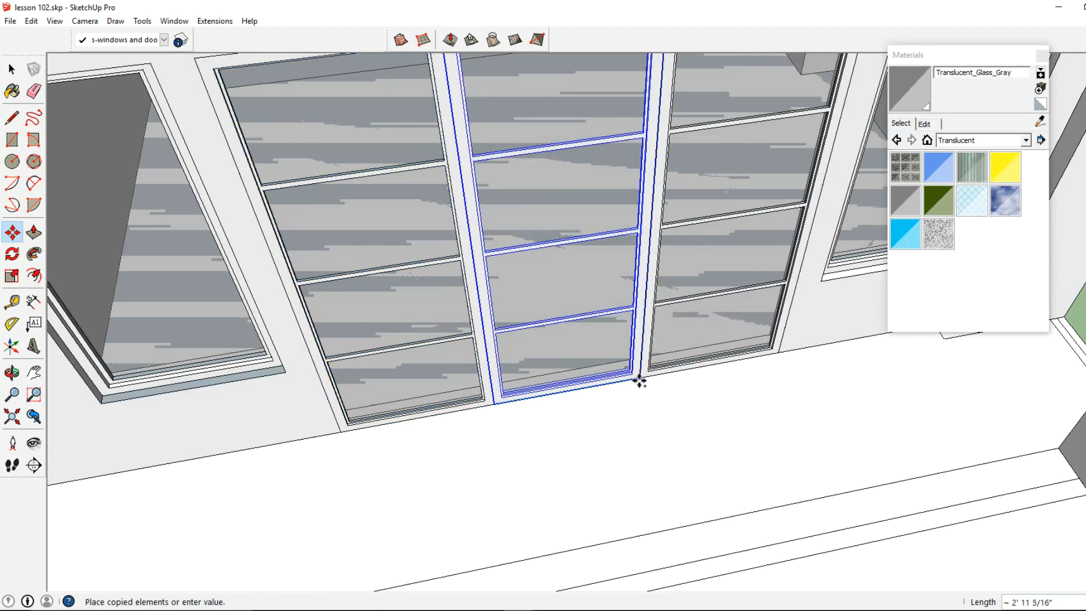
# Step: Select the three side-by-side panels in the wide opening together for moving
pyautogui.scroll(-4, 632, 396)
pyautogui.moveTo(630, 405); pyautogui.dragTo(421, 306, button='middle')
pyautogui.click(12, 70)
pyautogui.moveTo(333, 167); pyautogui.dragTo(385, 288, button='middle')
pyautogui.keyDown('shift'); pyautogui.click(447, 281); pyautogui.keyUp('shift')
pyautogui.keyDown('shift'); pyautogui.click(543, 294); pyautogui.keyUp('shift')
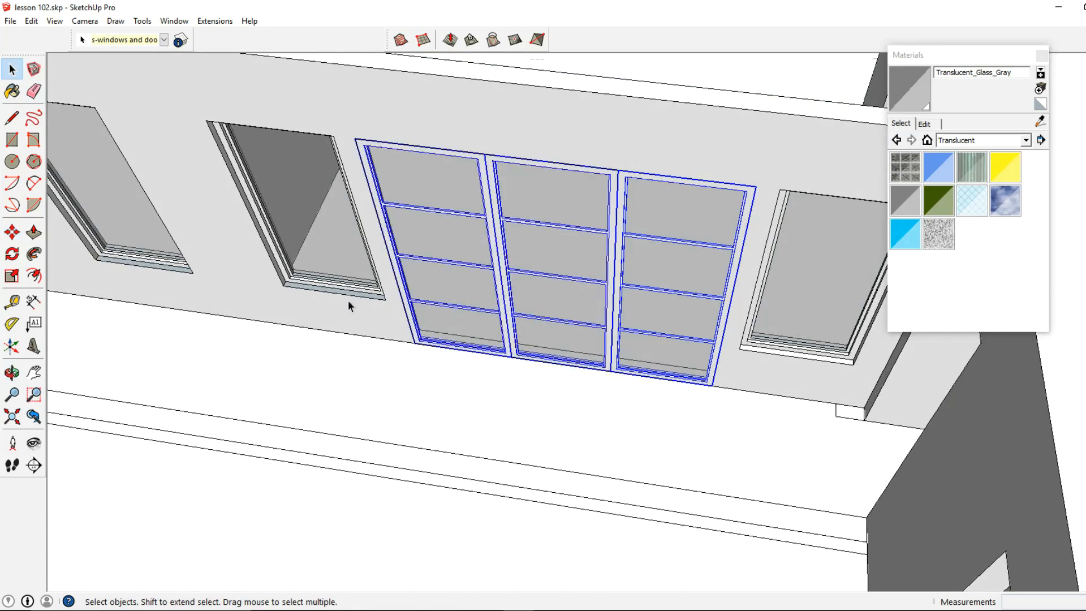
pyautogui.click(14, 236)
pyautogui.moveTo(373, 411); pyautogui.dragTo(311, 460, button='middle')
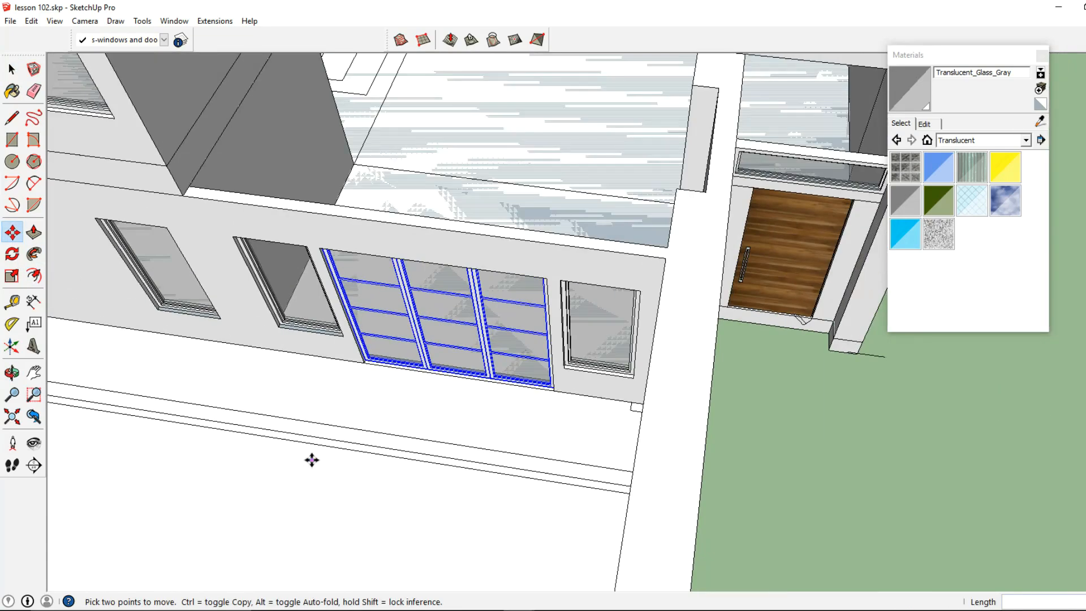
# Step: Open the garage walls for editing at the two large openings
pyautogui.scroll(-3, 311, 460)
pyautogui.moveTo(65, 286); pyautogui.dragTo(521, 317, button='middle')
pyautogui.click(14, 72)
pyautogui.scroll(3, 540, 344)
pyautogui.scroll(2, 521, 317)
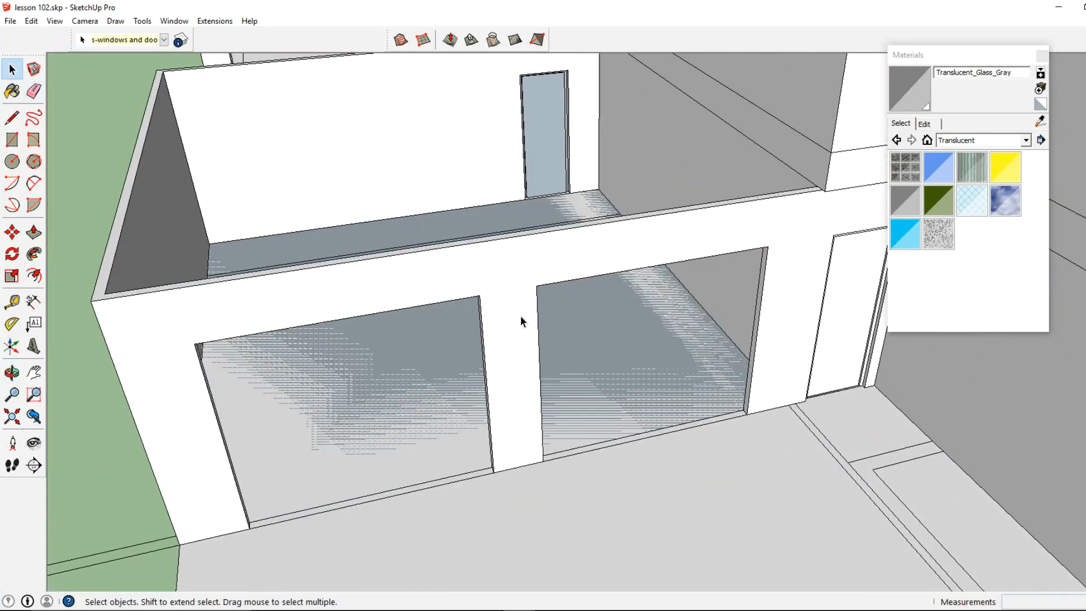
pyautogui.moveTo(395, 392); pyautogui.dragTo(551, 233, button='middle')
pyautogui.scroll(2, 551, 233)
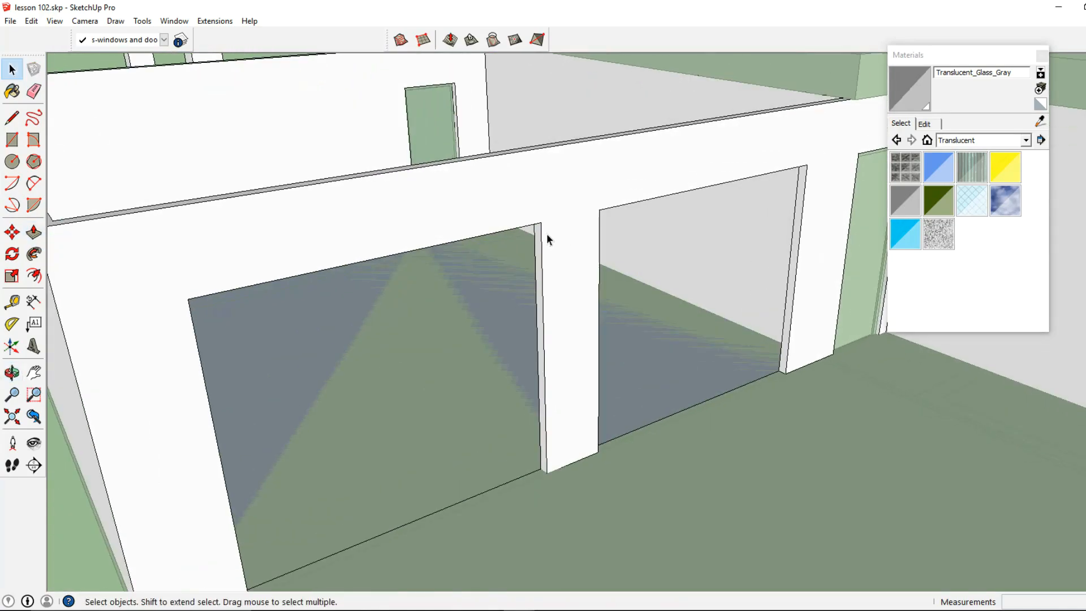
# Step: Push the side face of the pier between the two garage openings 2' through, merging them into one opening
pyautogui.click(555, 238)
pyautogui.click(35, 232)
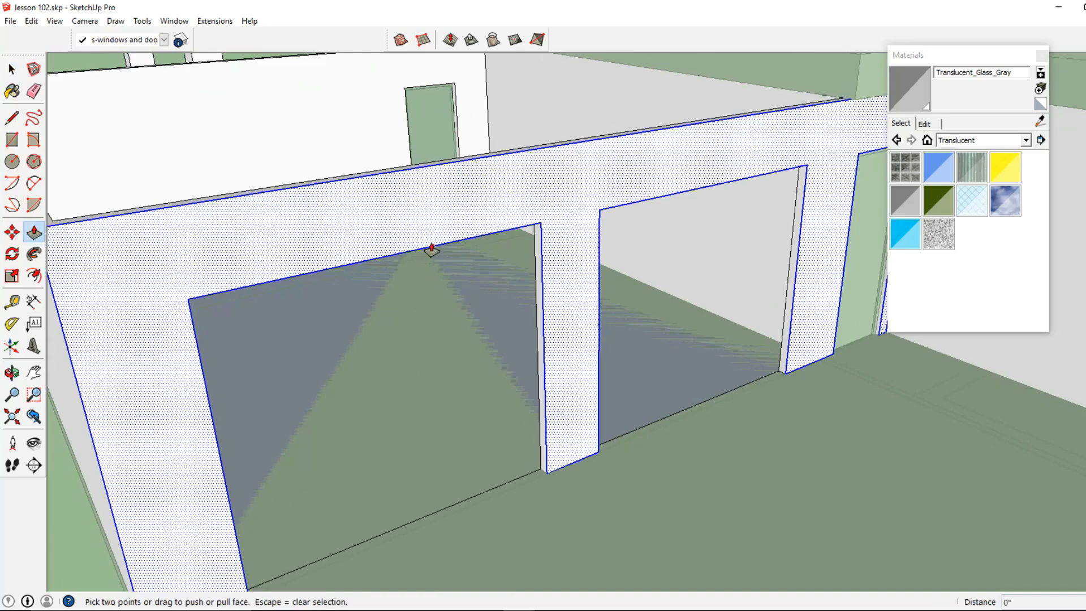
pyautogui.moveTo(432, 245); pyautogui.dragTo(538, 284, button='middle')
pyautogui.click(513, 300)
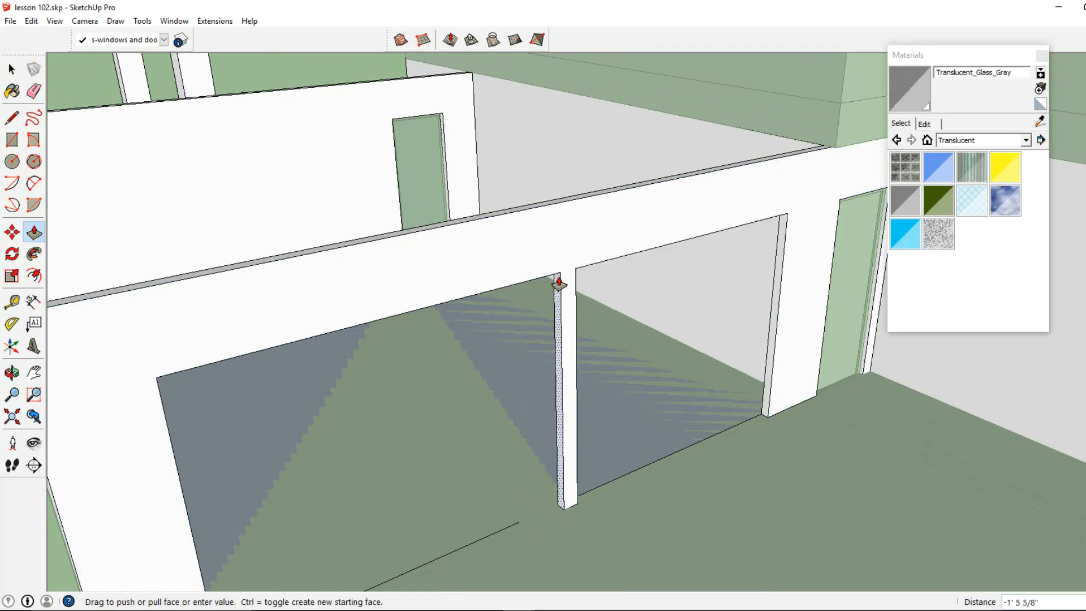
pyautogui.click(577, 275)
pyautogui.scroll(-2, 577, 276)
pyautogui.moveTo(577, 275); pyautogui.dragTo(498, 283, button='middle')
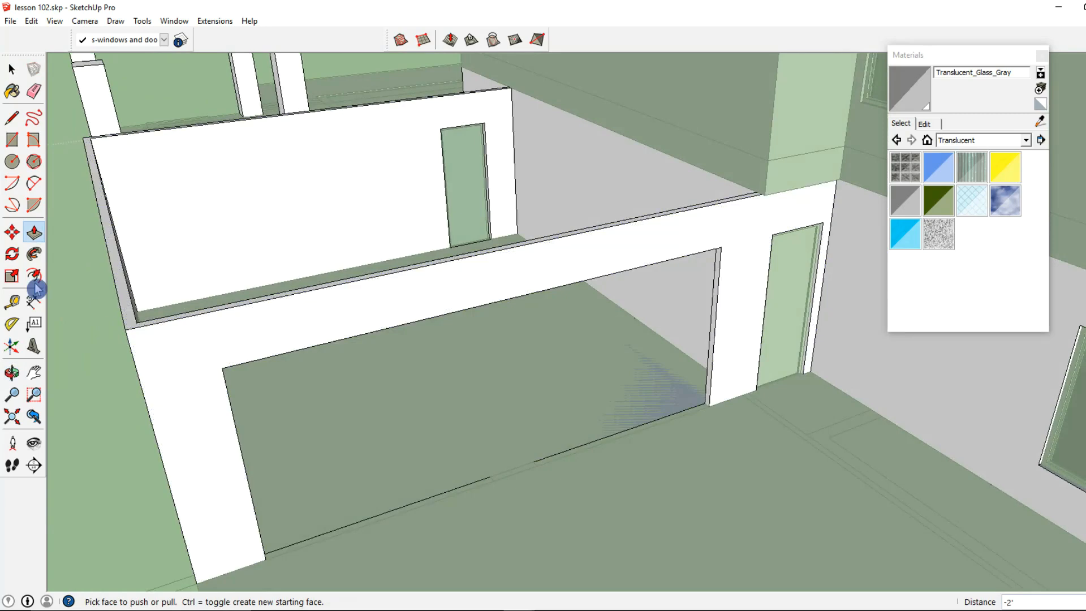
# Step: Dimension the width of the merged garage opening between its two upper corners
pyautogui.click(14, 301)
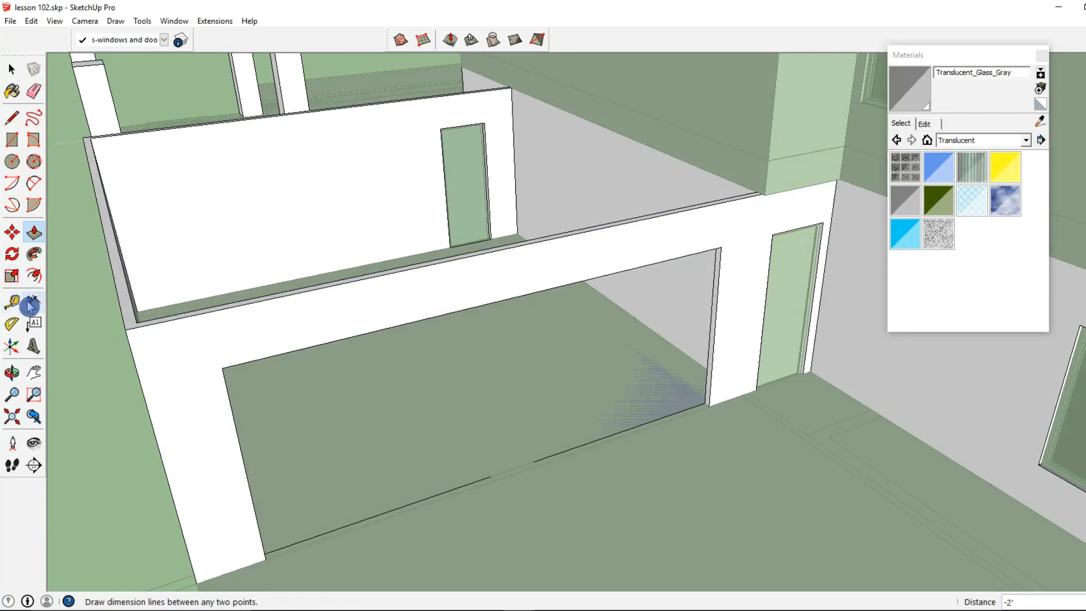
pyautogui.click(34, 303)
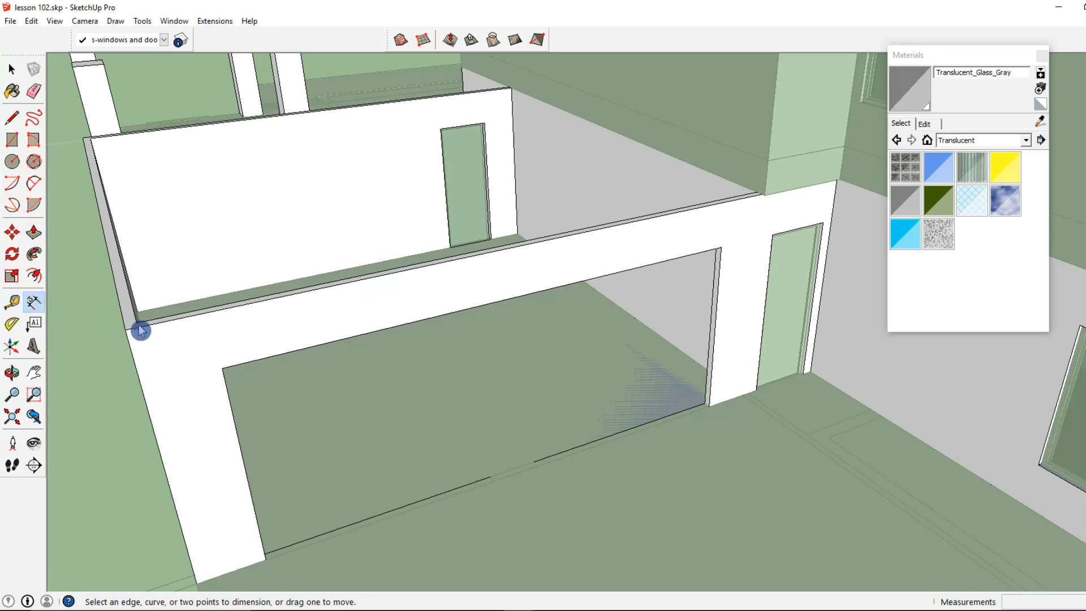
pyautogui.click(222, 368)
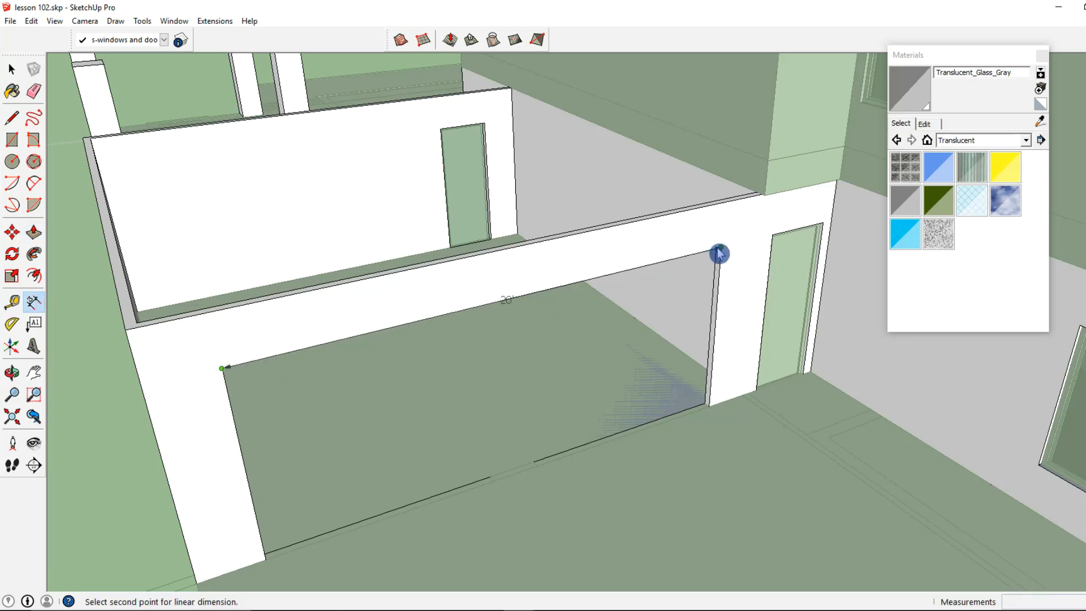
pyautogui.click(719, 254)
pyautogui.click(718, 230)
pyautogui.moveTo(588, 274); pyautogui.dragTo(499, 247, button='middle')
pyautogui.click(9, 70)
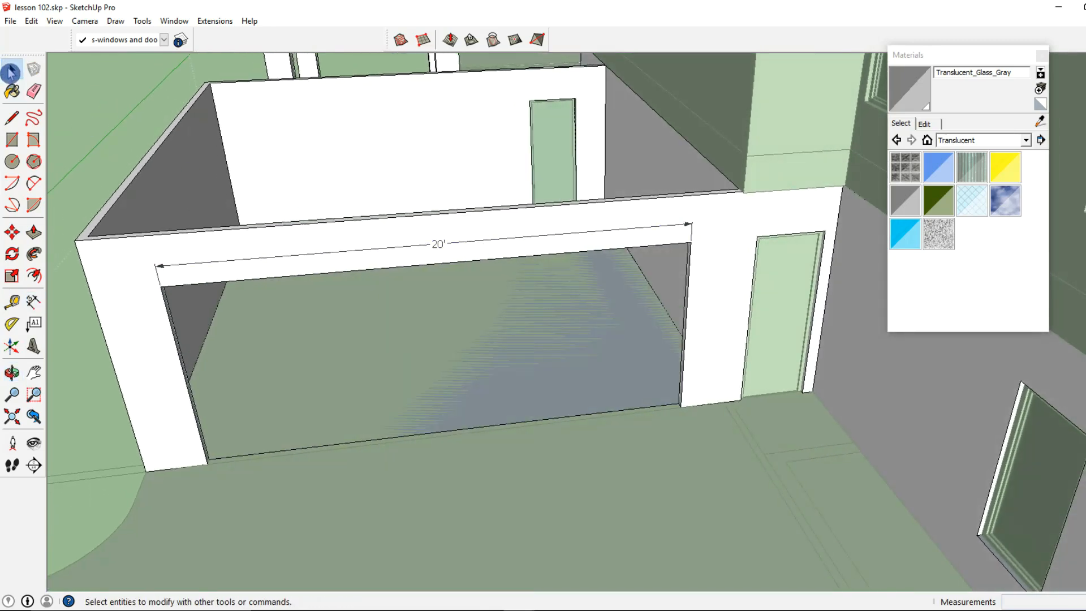
# Step: Pull the garage opening's jamb nearer the wall's outer corner 2' inward to narrow the opening
pyautogui.moveTo(92, 158); pyautogui.dragTo(162, 290, button='middle')
pyautogui.click(157, 290)
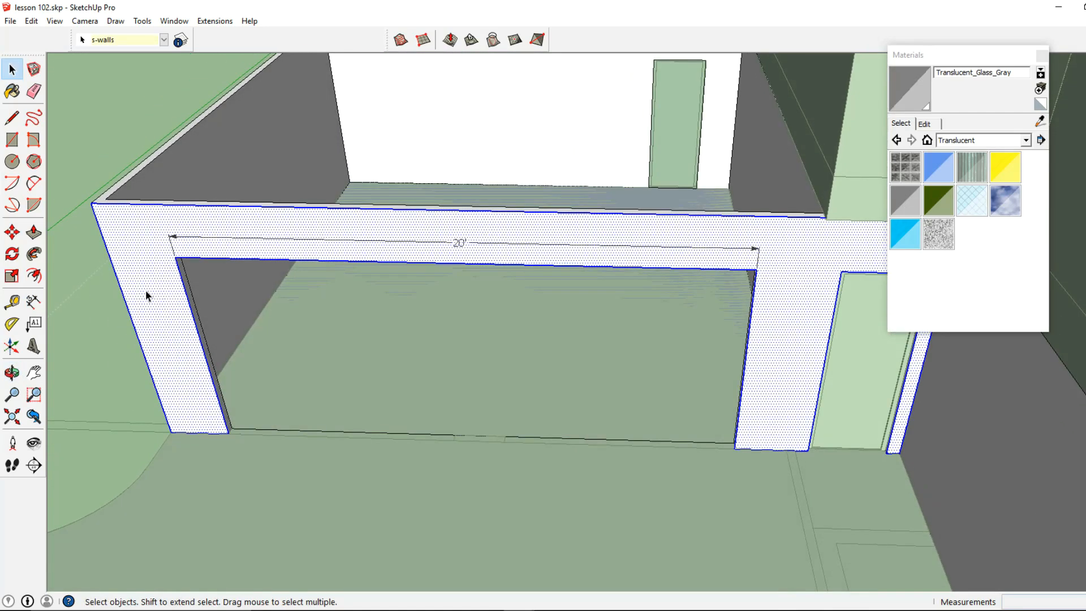
pyautogui.click(34, 232)
pyautogui.scroll(5, 170, 309)
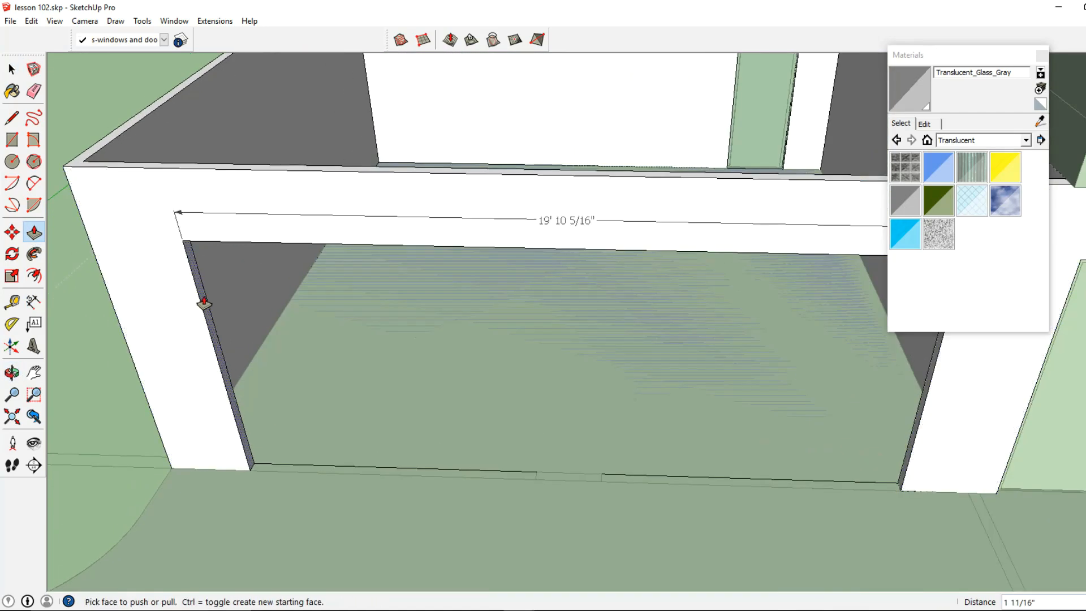
pyautogui.write("2'")
pyautogui.press('Return')
# Step: Pull the opposite jamb, nearer the narrow doorway, 2' into the garage opening
pyautogui.moveTo(306, 314); pyautogui.dragTo(229, 355, button='middle')
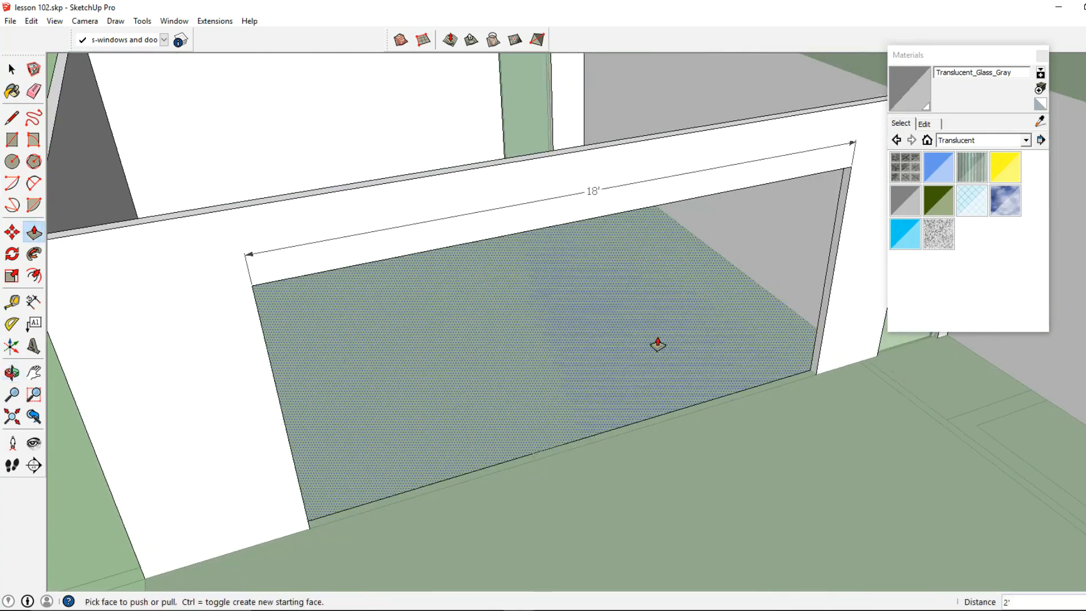
pyautogui.click(813, 366)
pyautogui.write("2'")
pyautogui.press('Return')
pyautogui.scroll(-5, 582, 296)
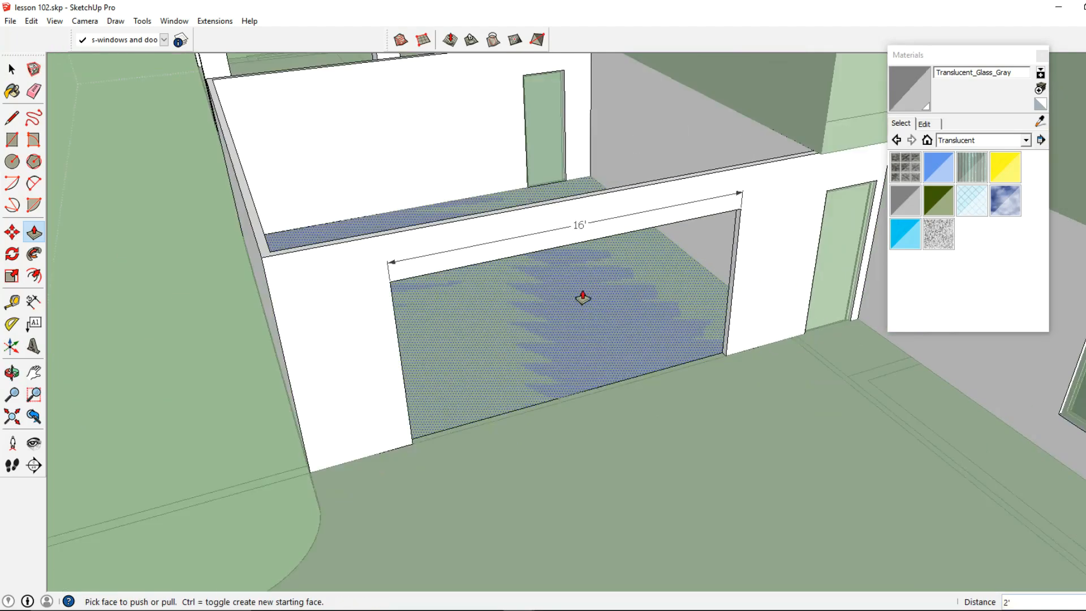
# Step: Delete the width dimension above the garage opening
pyautogui.moveTo(582, 296); pyautogui.dragTo(315, 247, button='middle')
pyautogui.click(11, 70)
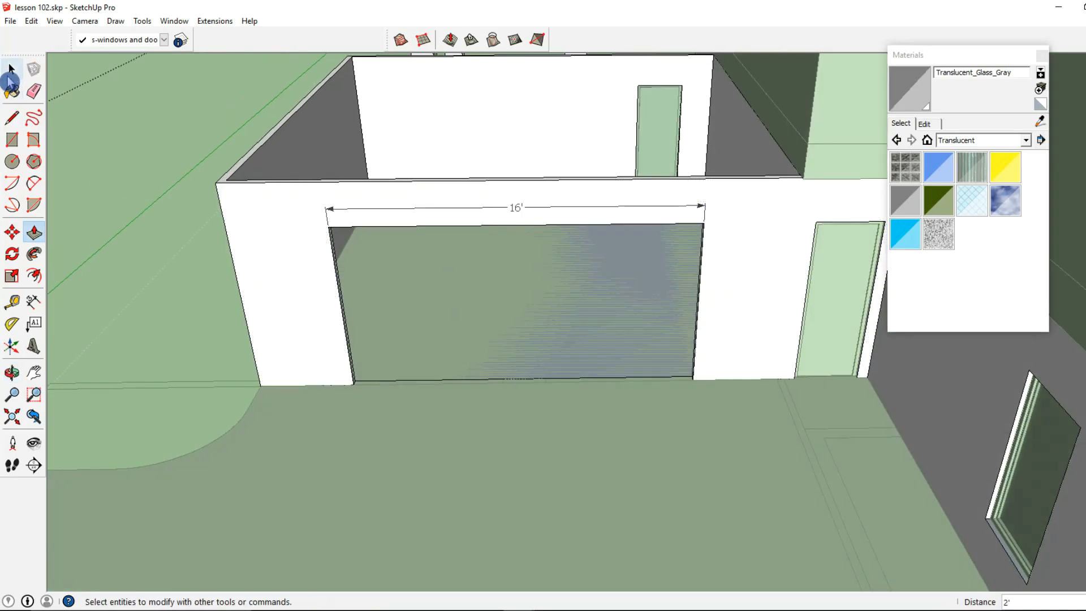
pyautogui.click(400, 209)
pyautogui.click(402, 208)
pyautogui.press('Delete')
# Step: Draw a 16' by 8' rectangle filling the garage opening and make it a group
pyautogui.click(12, 140)
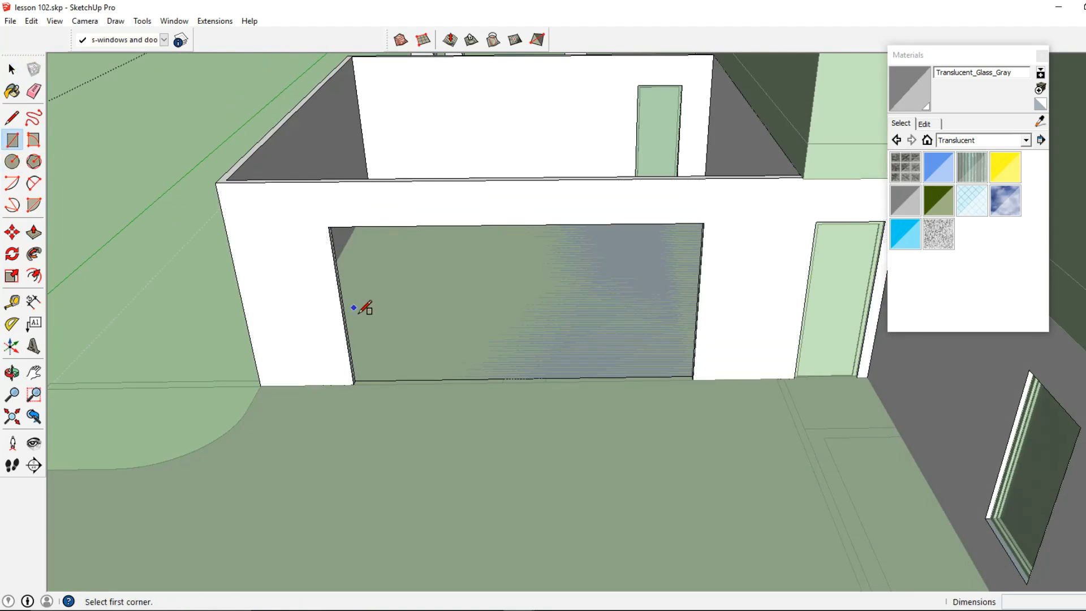
pyautogui.click(354, 384)
pyautogui.click(705, 223)
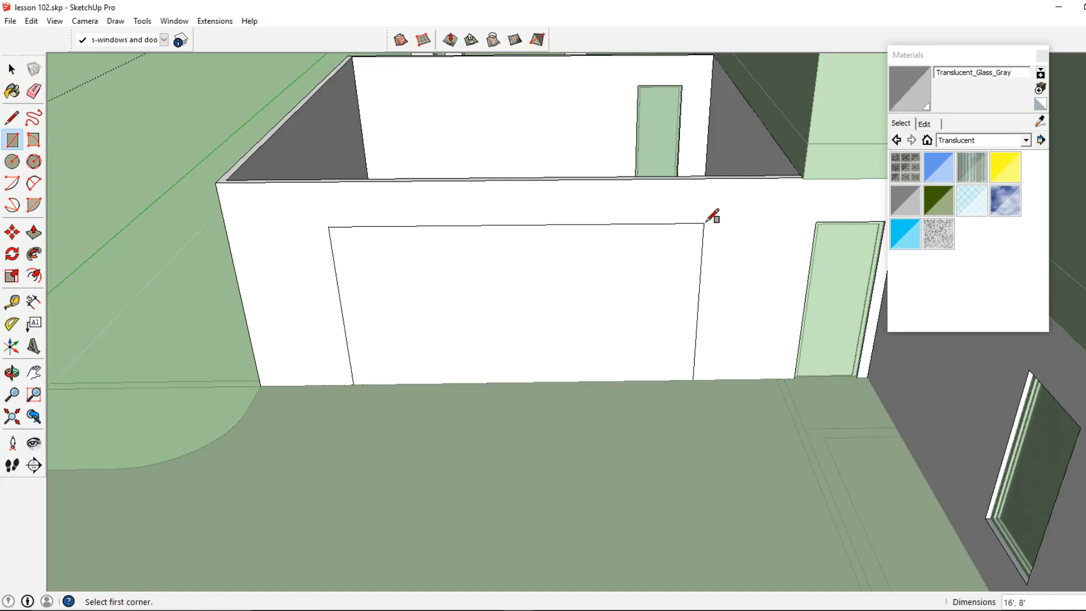
pyautogui.keyDown('shift'); pyautogui.moveTo(465, 215); pyautogui.dragTo(432, 242, button='middle'); pyautogui.keyUp('shift')
pyautogui.press('space')
pyautogui.click(343, 276)
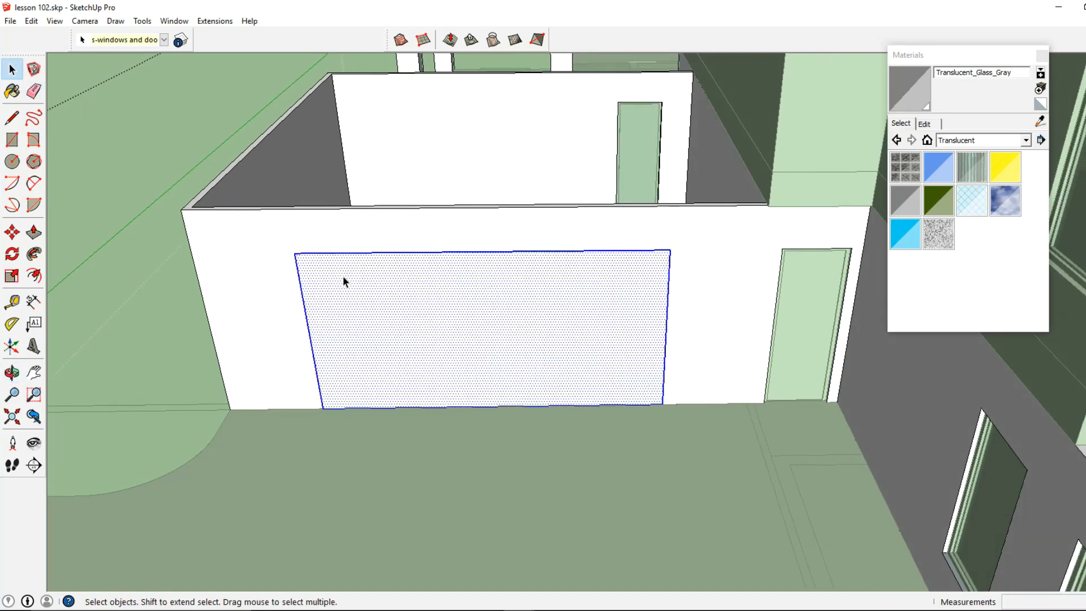
pyautogui.rightClick(343, 276)
pyautogui.click(399, 386)
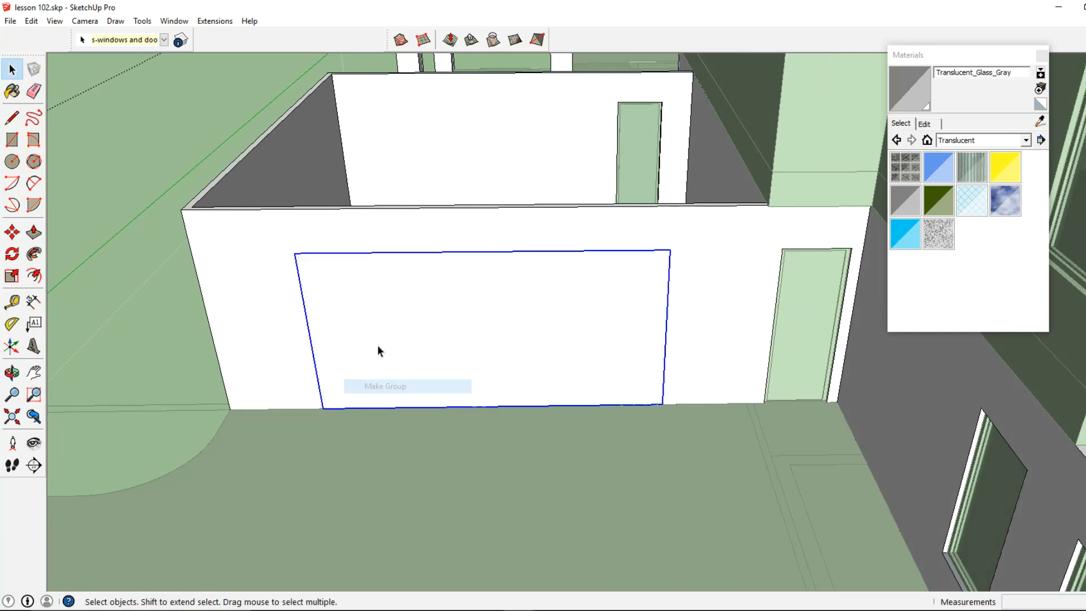
# Step: Open the garage door group and offset the face's outline 2" inward to form a border
pyautogui.doubleClick(379, 334)
pyautogui.scroll(3, 378, 334)
pyautogui.click(35, 276)
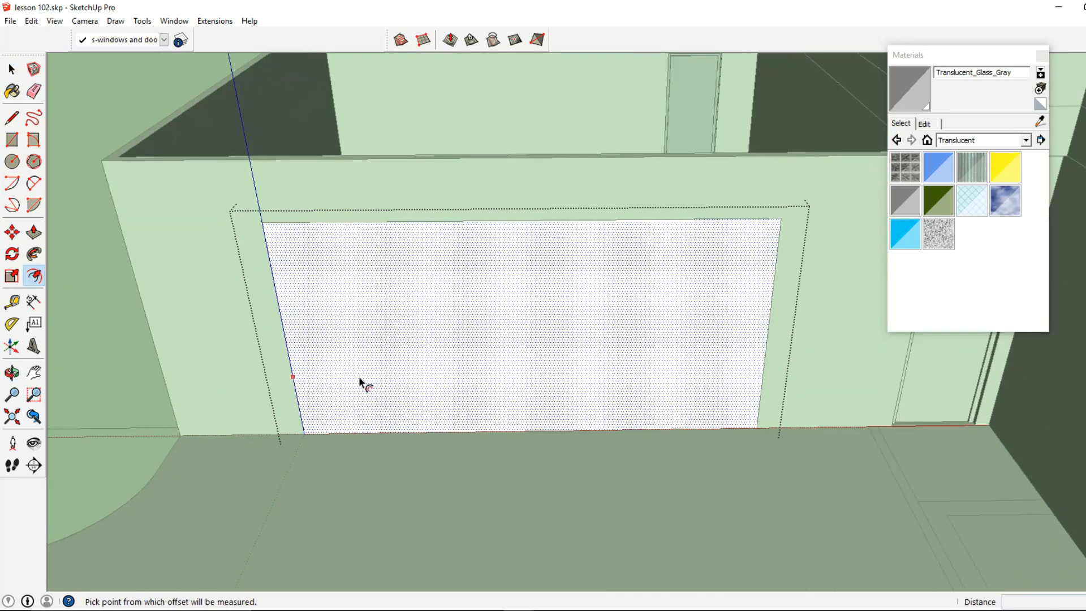
pyautogui.click(359, 375)
pyautogui.write('2')
pyautogui.press('Return')
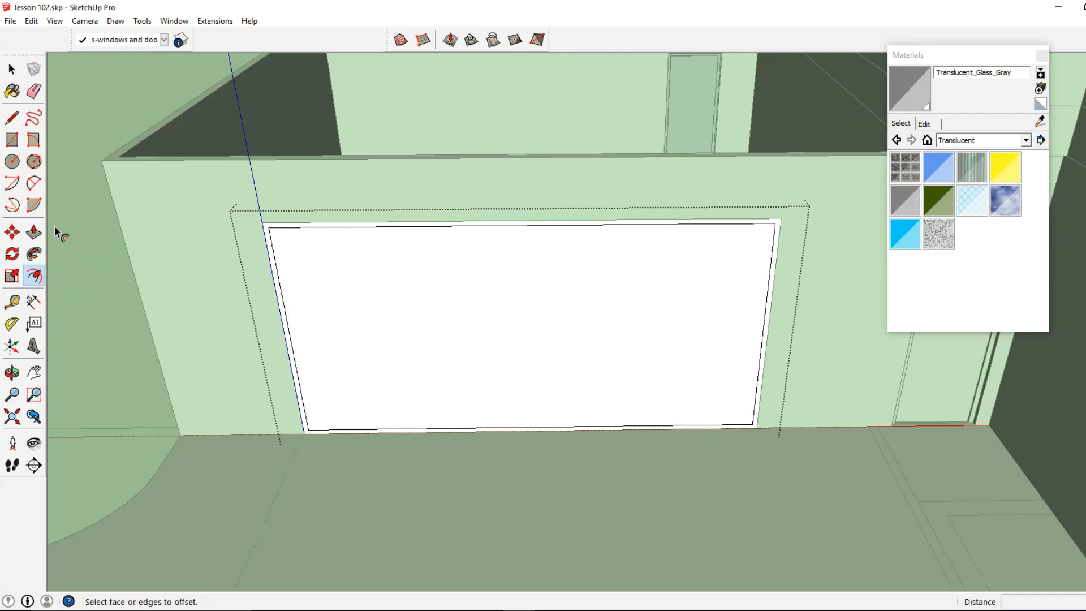
# Step: Draw three horizontal lines across the inner face of the garage door, dividing it into four equal rows
pyautogui.click(16, 120)
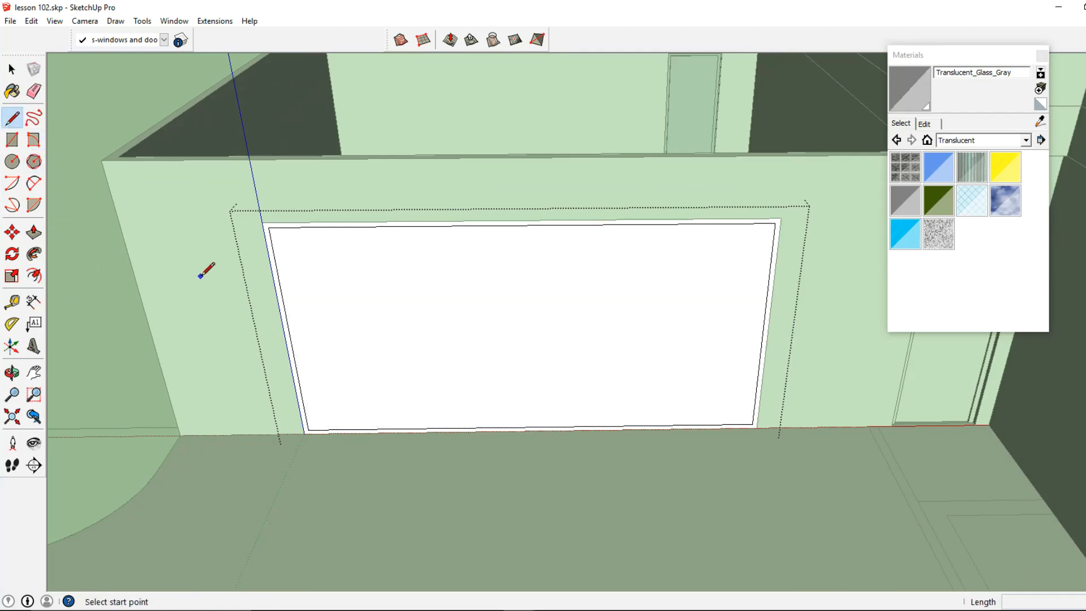
pyautogui.click(290, 335)
pyautogui.click(763, 329)
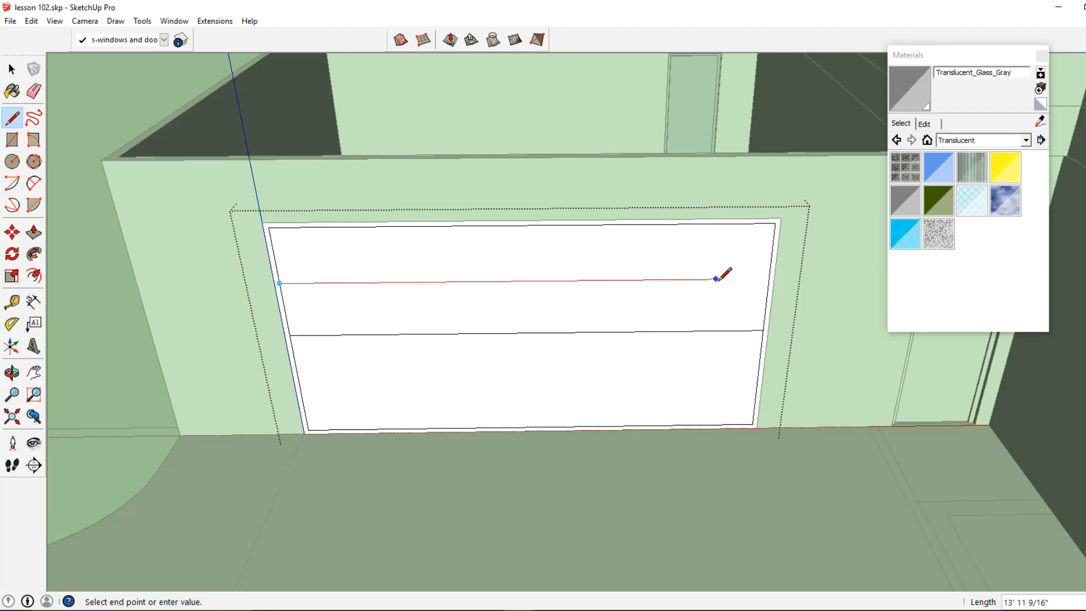
pyautogui.click(760, 278)
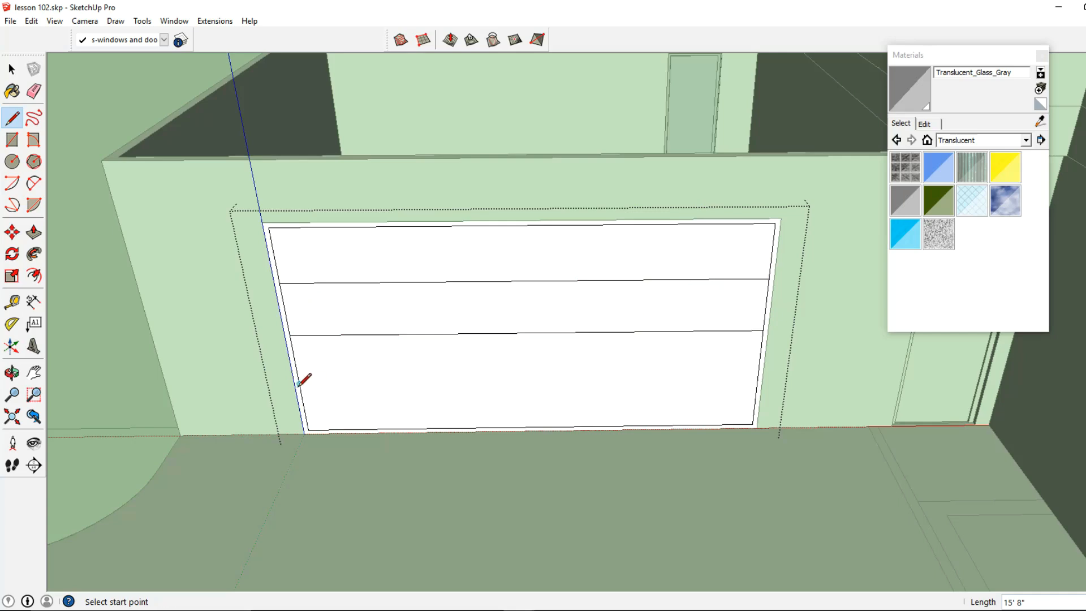
pyautogui.click(759, 378)
# Step: Draw three vertical lines down the garage door's inner face, dividing each row into four equal cells
pyautogui.moveTo(497, 326); pyautogui.dragTo(419, 266, button='middle')
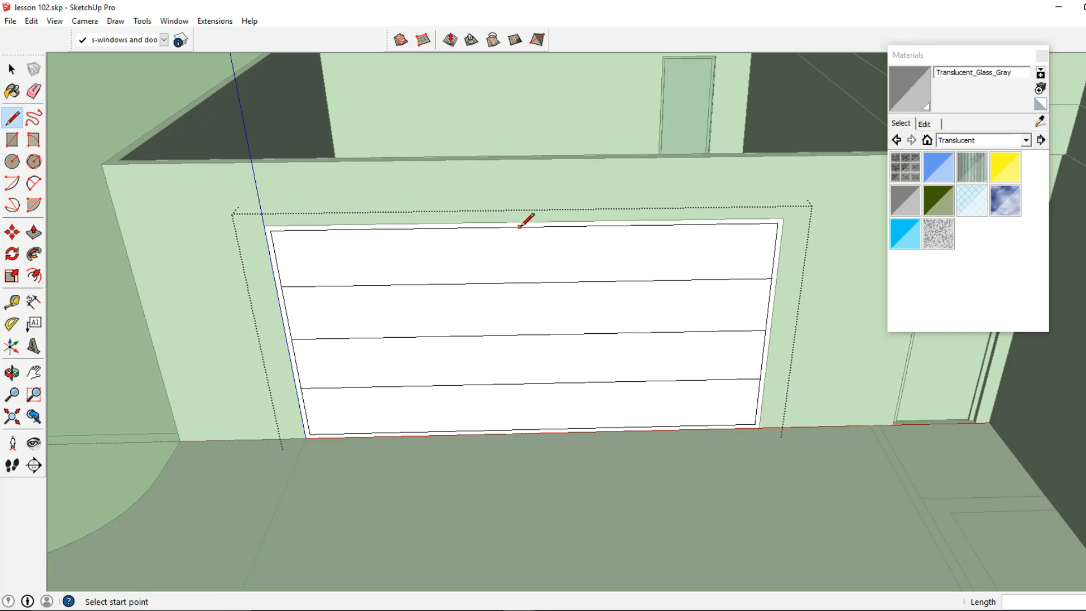
pyautogui.scroll(-2, 520, 227)
pyautogui.scroll(-2, 543, 226)
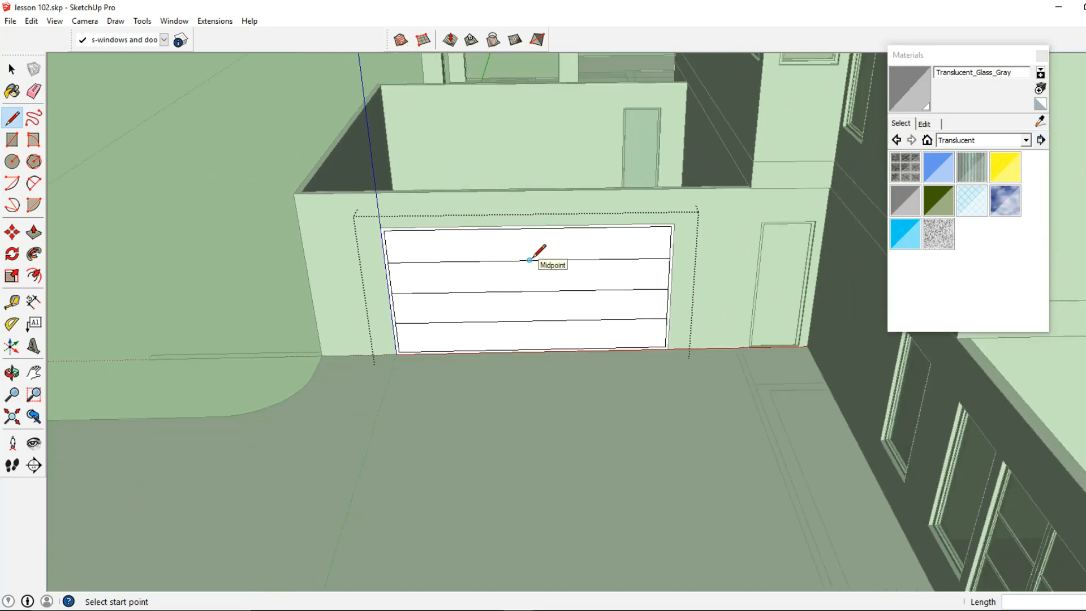
pyautogui.scroll(3, 529, 226)
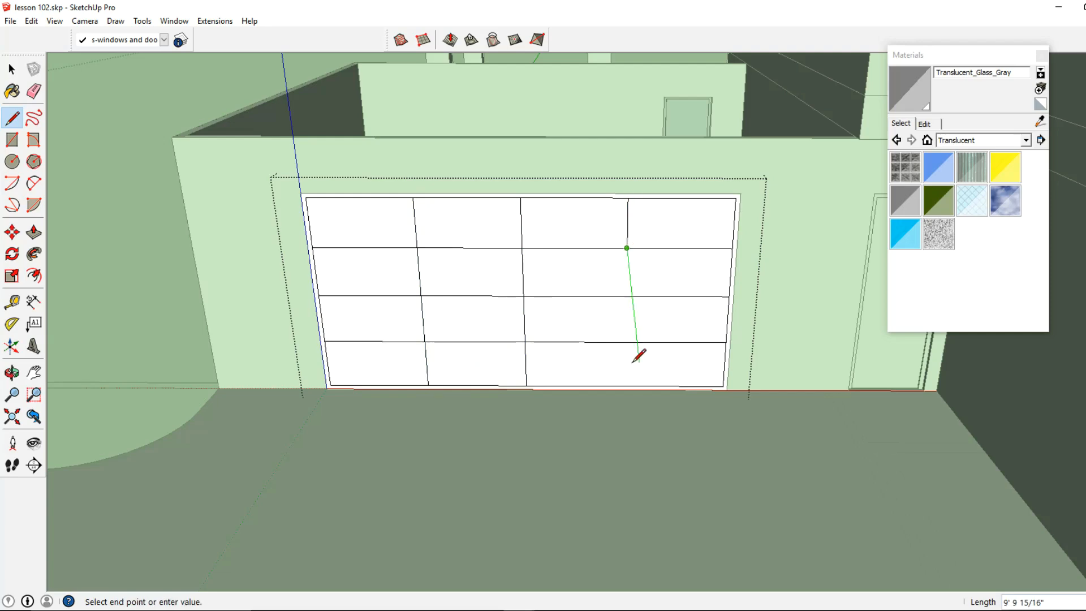
pyautogui.moveTo(420, 292); pyautogui.dragTo(396, 334, button='middle')
# Step: Offset the outline of each of the garage door's sixteen cells 1" inward
pyautogui.click(38, 269)
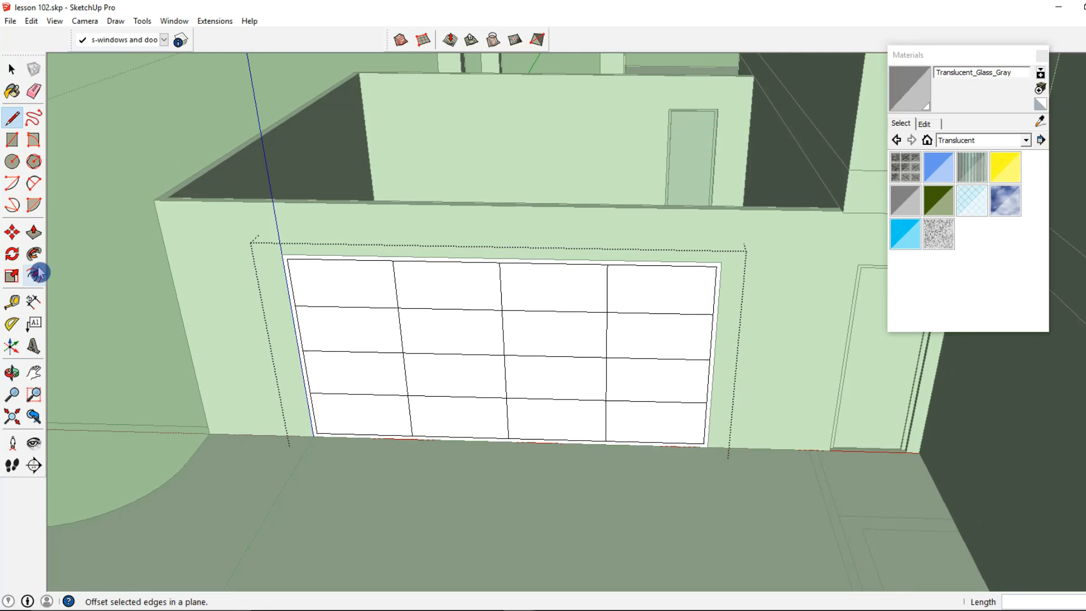
pyautogui.scroll(3, 295, 278)
pyautogui.click(296, 277)
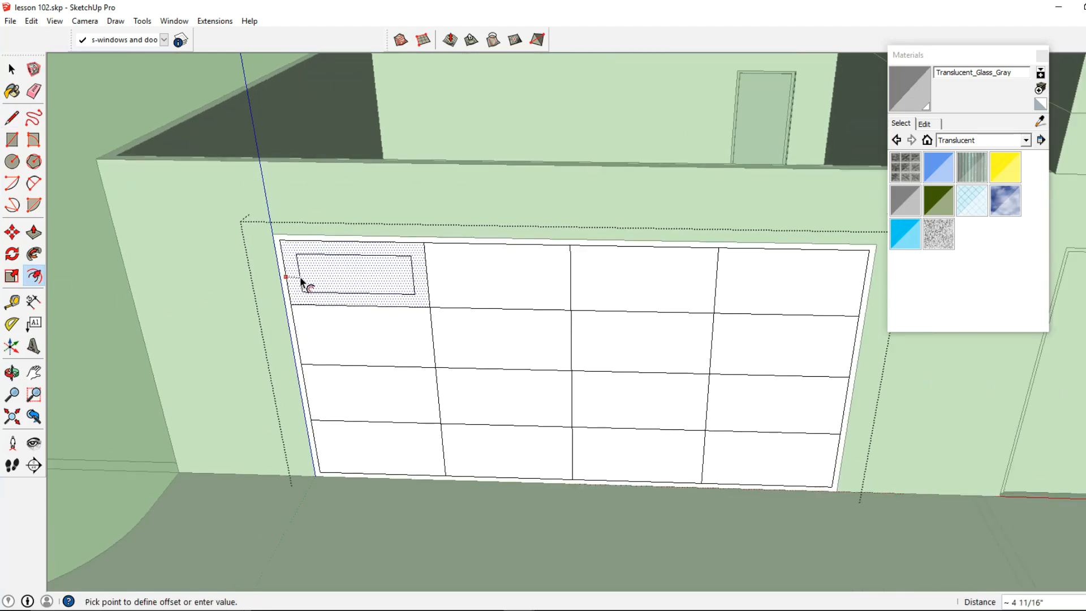
pyautogui.click(300, 278)
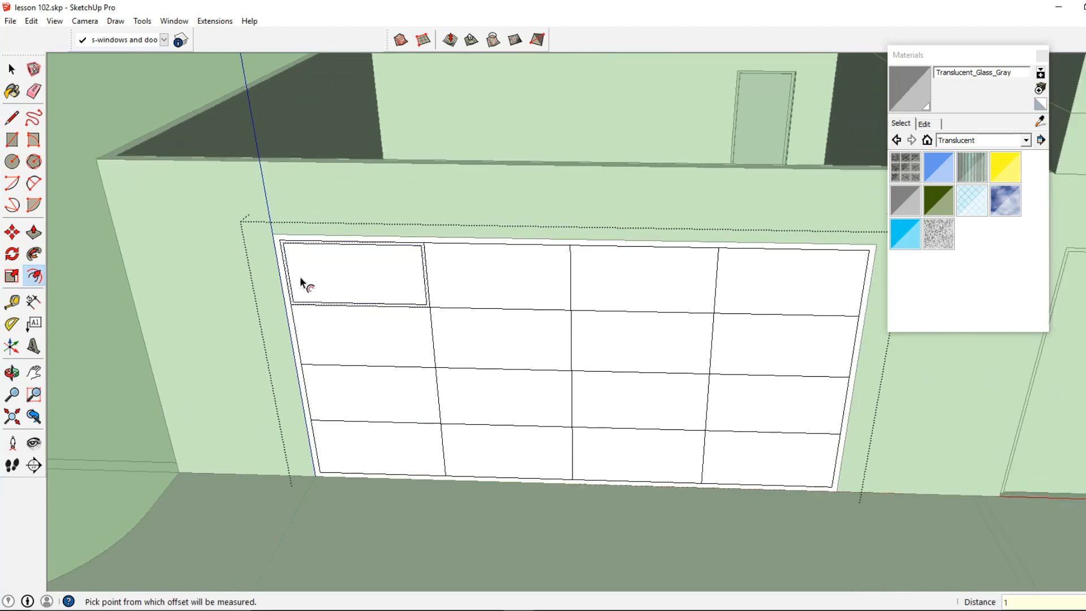
pyautogui.doubleClick(459, 294)
pyautogui.doubleClick(417, 337)
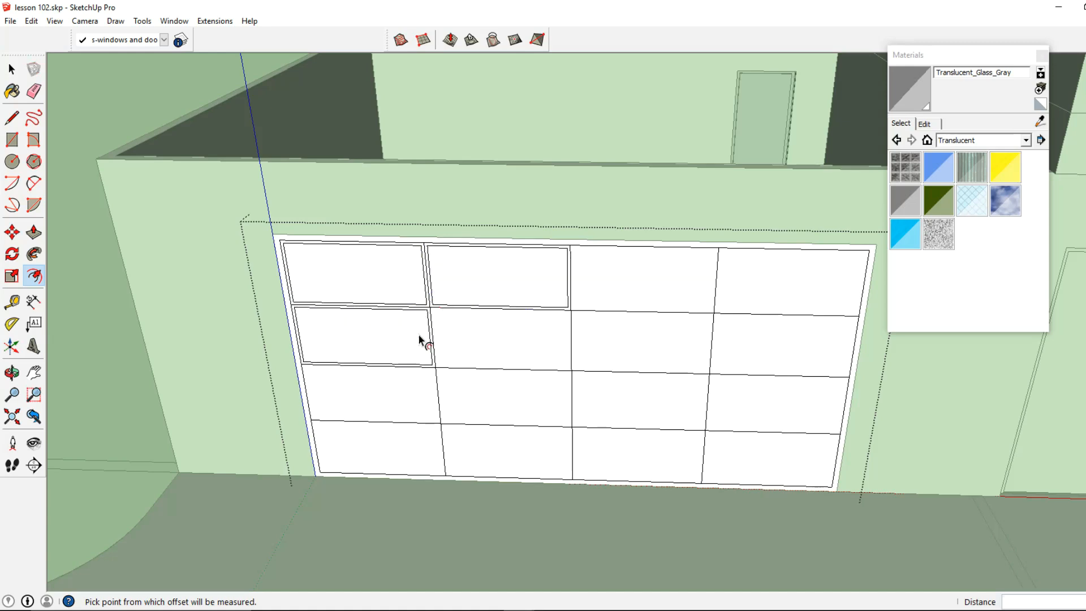
pyautogui.doubleClick(439, 340)
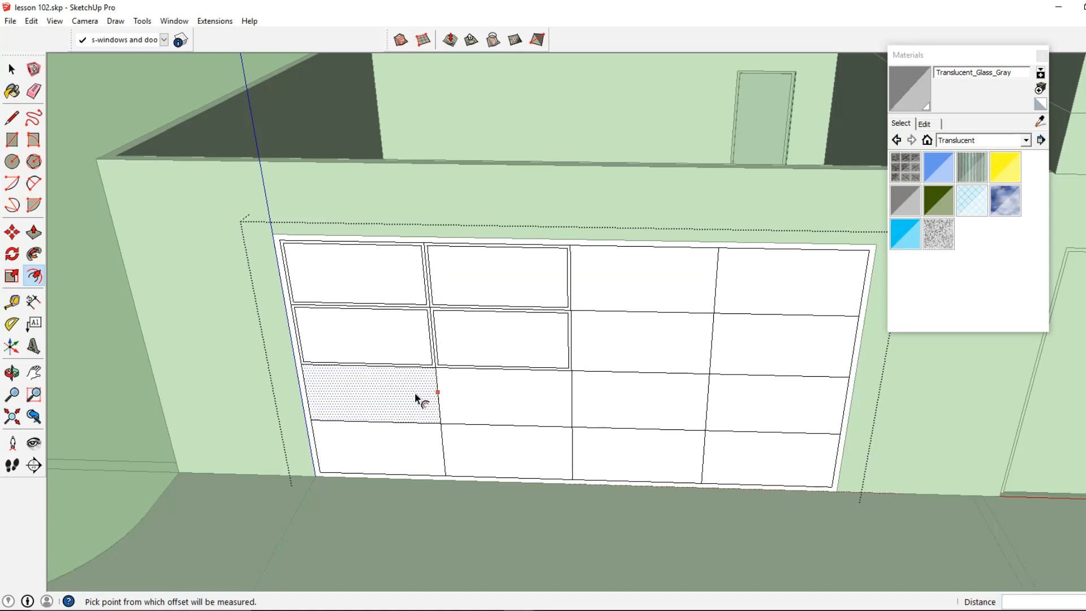
pyautogui.doubleClick(416, 396)
pyautogui.doubleClick(456, 392)
pyautogui.doubleClick(444, 457)
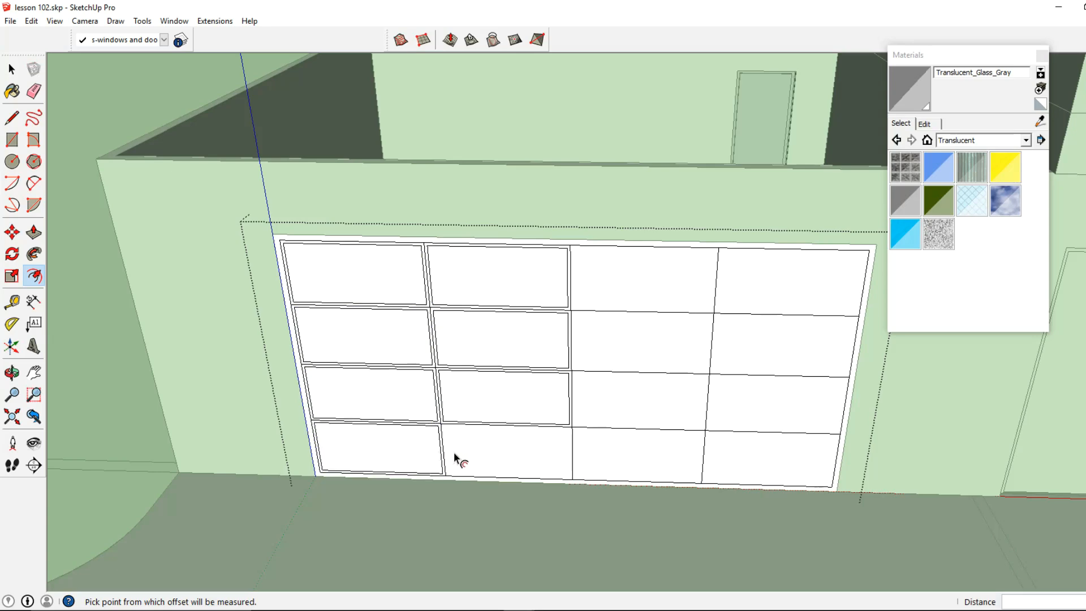
pyautogui.doubleClick(465, 451)
pyautogui.doubleClick(589, 456)
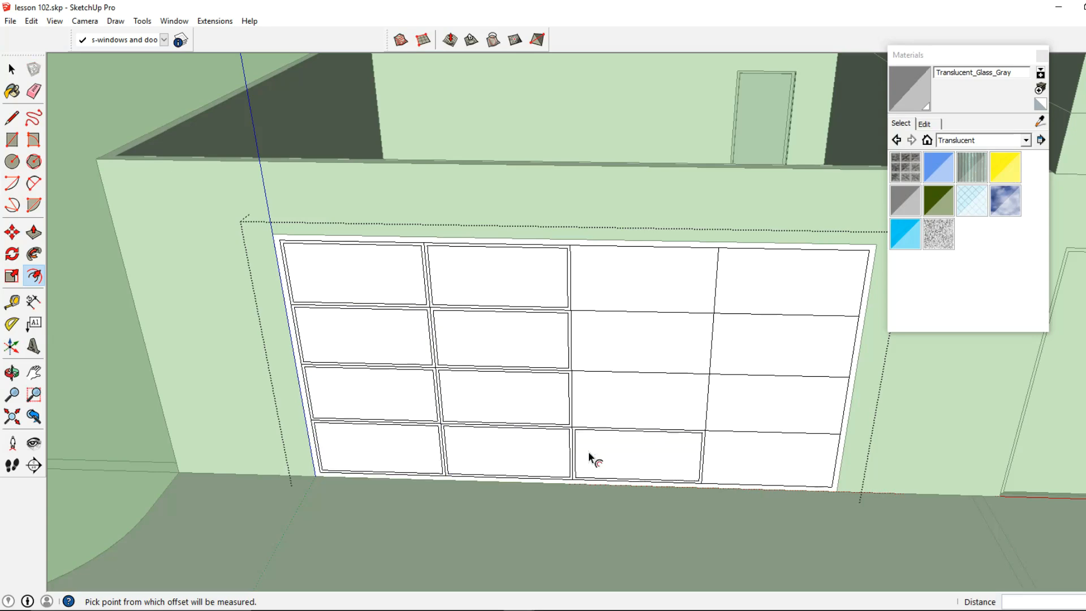
pyautogui.doubleClick(590, 414)
pyautogui.doubleClick(594, 332)
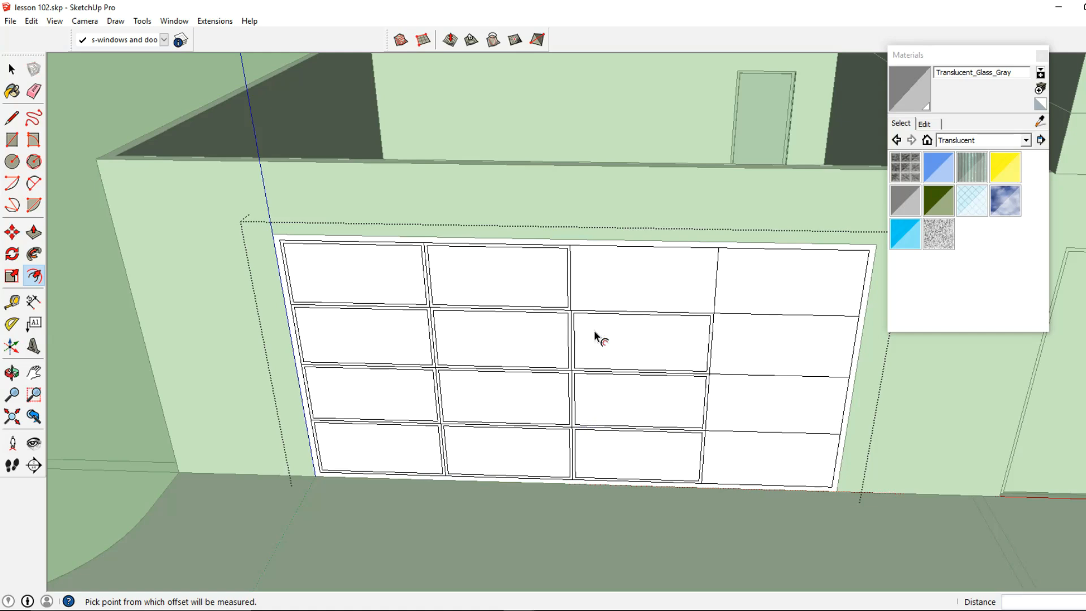
pyautogui.doubleClick(598, 293)
pyautogui.doubleClick(732, 297)
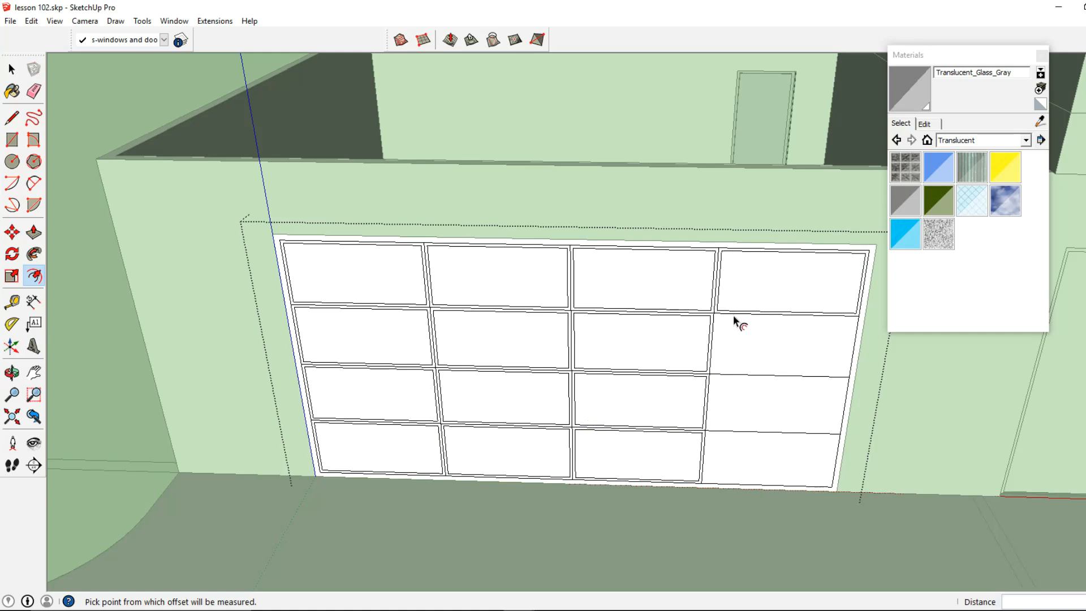
pyautogui.doubleClick(727, 339)
pyautogui.doubleClick(729, 408)
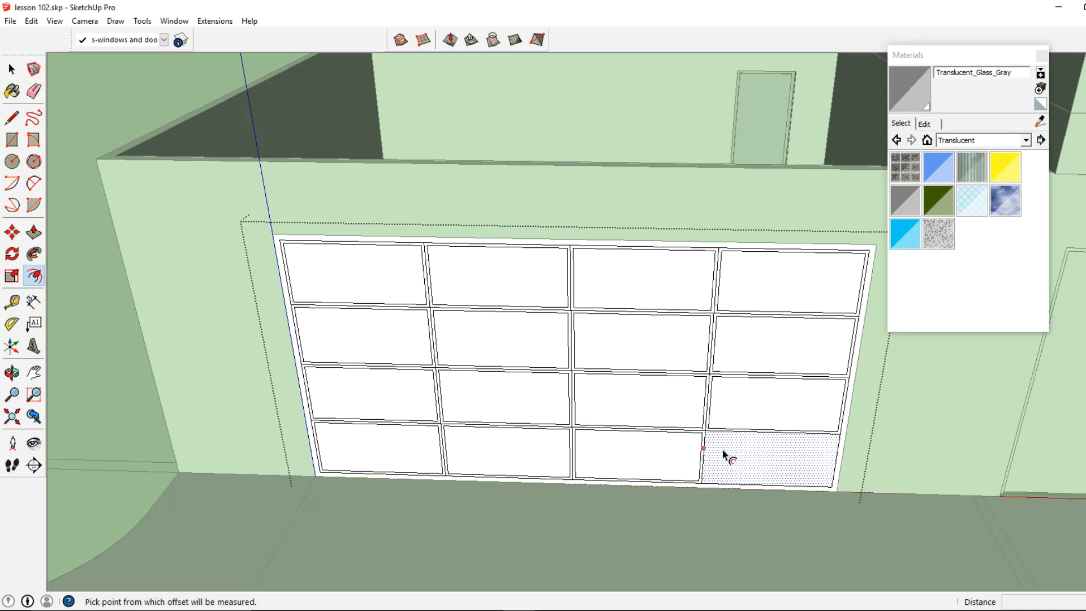
pyautogui.doubleClick(723, 453)
# Step: Recess all sixteen inner panel faces of the garage door by 2" with Push/Pull
pyautogui.click(36, 232)
pyautogui.moveTo(363, 340); pyautogui.dragTo(348, 410, button='middle')
pyautogui.scroll(2, 349, 410)
pyautogui.click(349, 411)
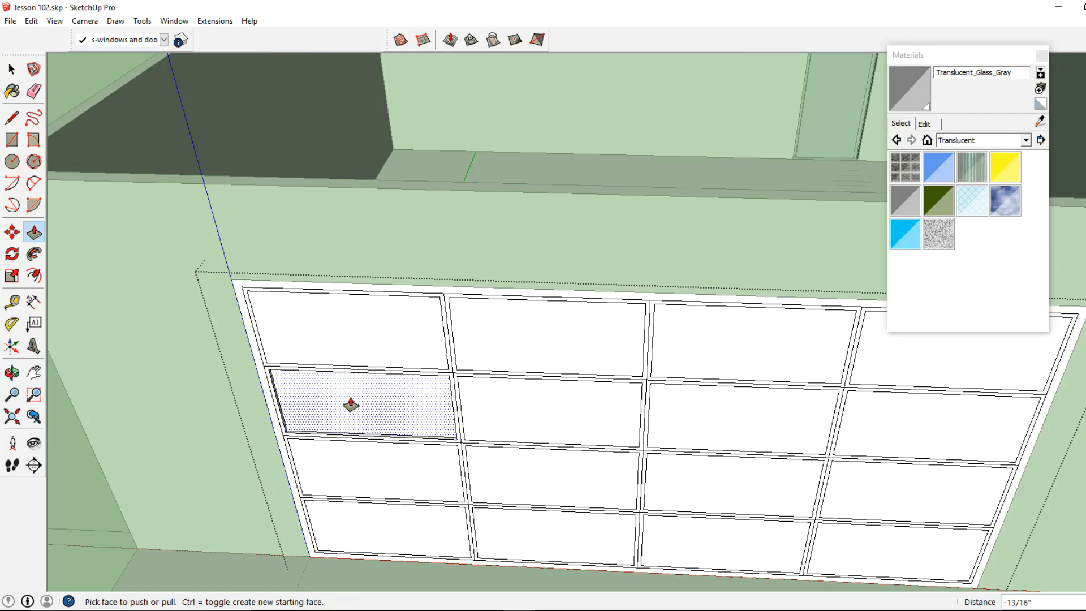
pyautogui.write('2')
pyautogui.press('Return')
pyautogui.doubleClick(364, 357)
pyautogui.doubleClick(515, 360)
pyautogui.doubleClick(498, 412)
pyautogui.doubleClick(448, 484)
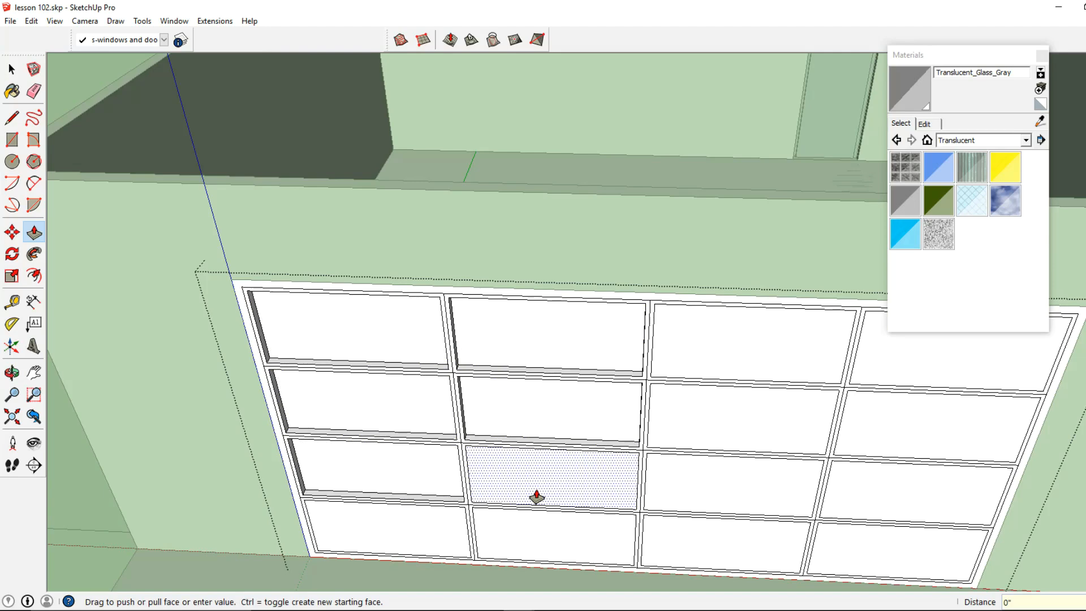
pyautogui.doubleClick(536, 497)
pyautogui.doubleClick(516, 532)
pyautogui.doubleClick(450, 538)
pyautogui.doubleClick(716, 539)
pyautogui.doubleClick(723, 498)
pyautogui.doubleClick(724, 432)
pyautogui.doubleClick(740, 367)
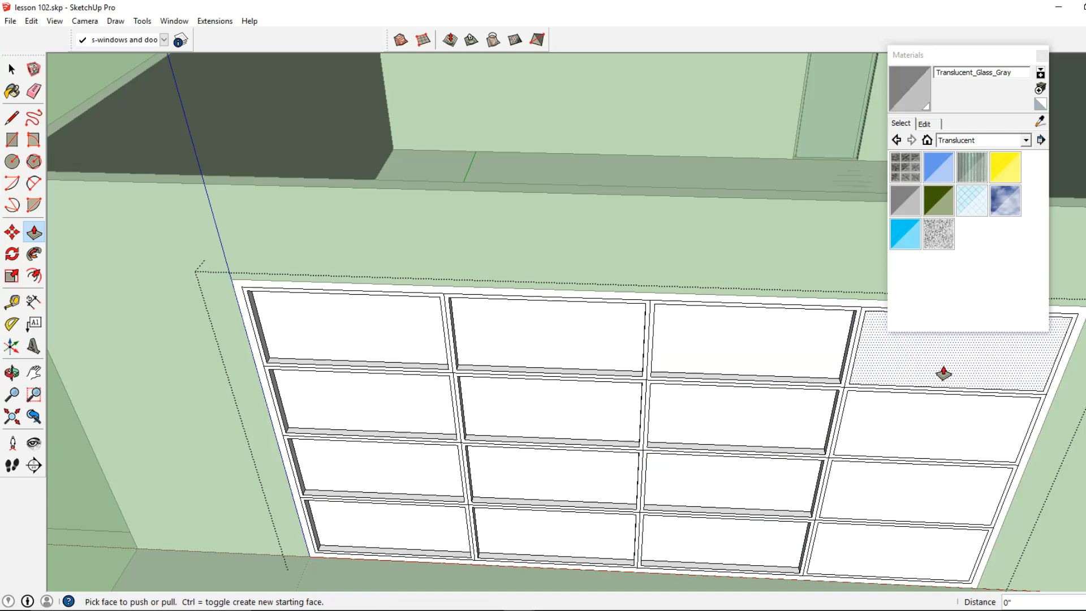
pyautogui.doubleClick(944, 374)
pyautogui.doubleClick(929, 421)
pyautogui.doubleClick(883, 489)
pyautogui.doubleClick(861, 543)
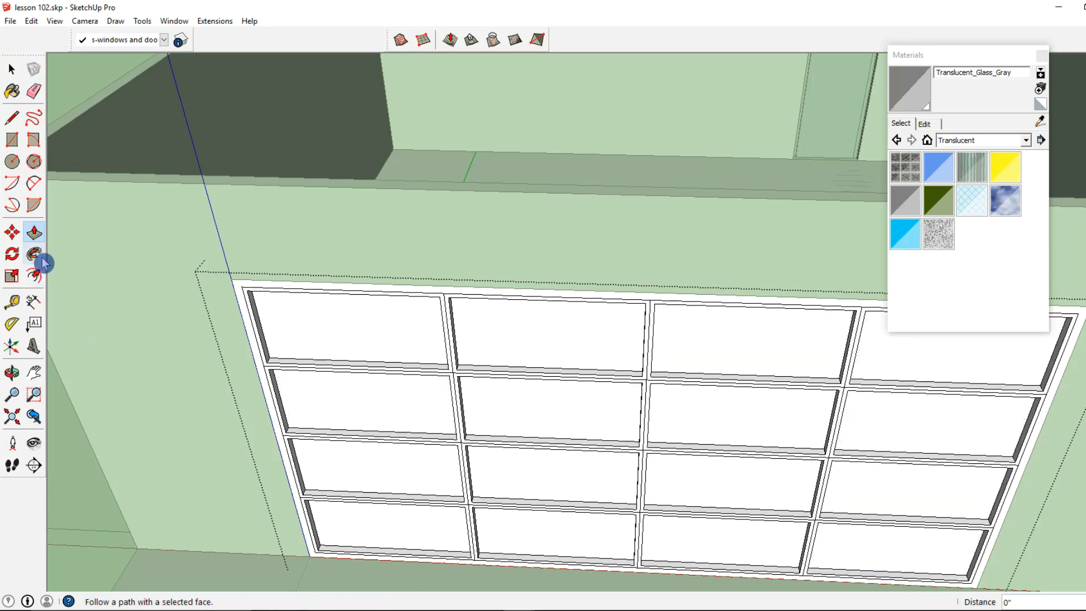
# Step: Erase the dividing lines between the garage door's panels so the grid bars form one continuous face
pyautogui.click(35, 92)
pyautogui.moveTo(455, 417); pyautogui.dragTo(490, 349, button='middle')
pyautogui.scroll(3, 460, 371)
pyautogui.moveTo(460, 372); pyautogui.dragTo(463, 370)
pyautogui.keyDown('shift'); pyautogui.moveTo(467, 436); pyautogui.dragTo(456, 305, button='middle'); pyautogui.keyUp('shift')
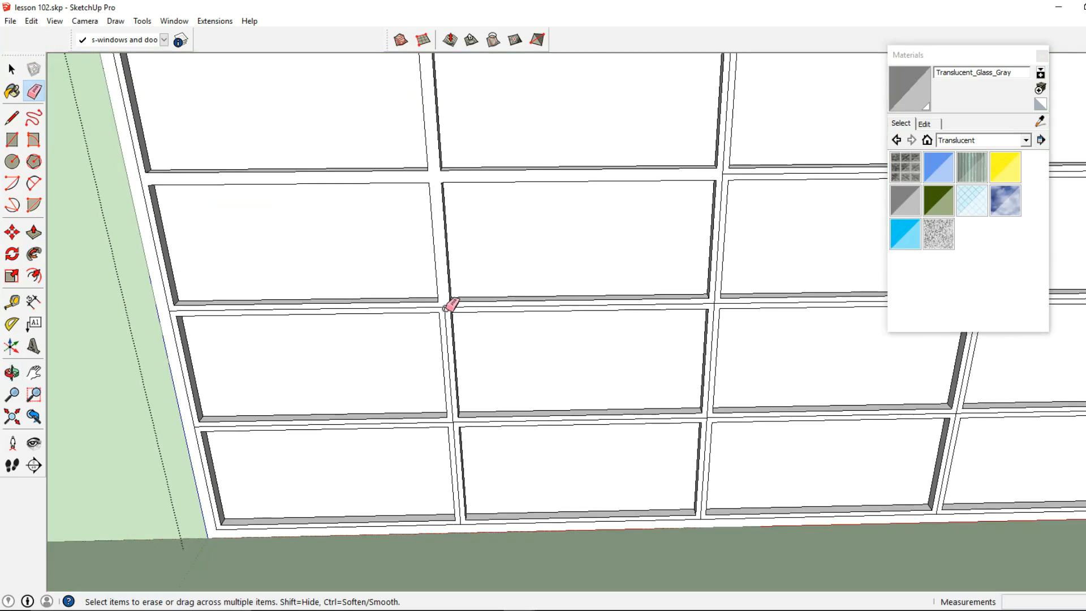
pyautogui.scroll(2, 447, 326)
pyautogui.moveTo(436, 323)
pyautogui.mouseDown(button='middle')
pyautogui.moveTo(479, 345)
pyautogui.moveTo(552, 335)
pyautogui.mouseUp(button='middle')
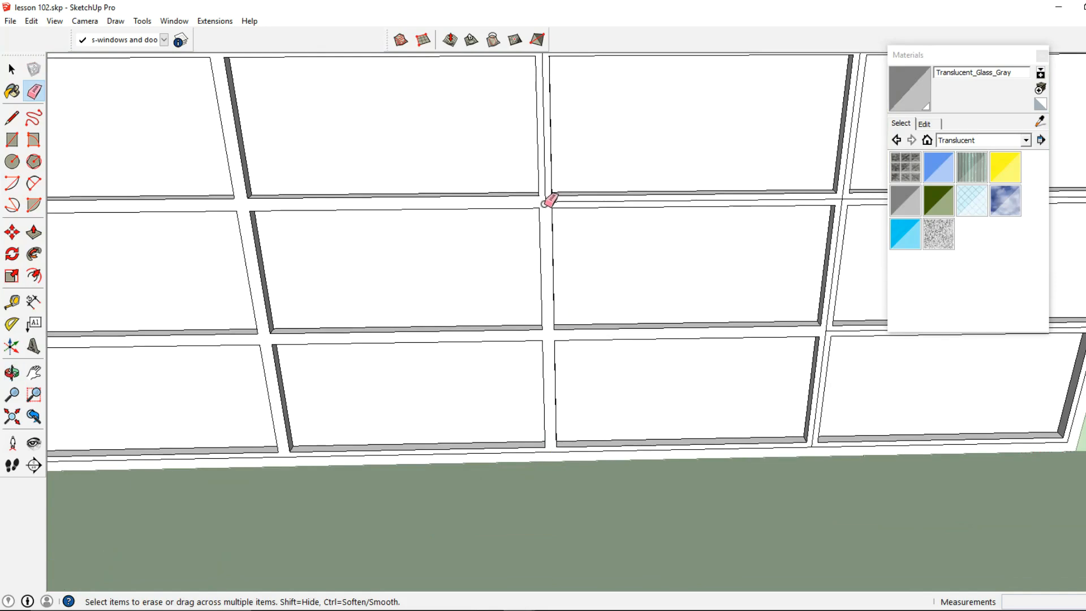
pyautogui.moveTo(547, 198)
pyautogui.mouseDown(button='middle')
pyautogui.moveTo(594, 253)
pyautogui.moveTo(628, 340)
pyautogui.mouseUp(button='middle')
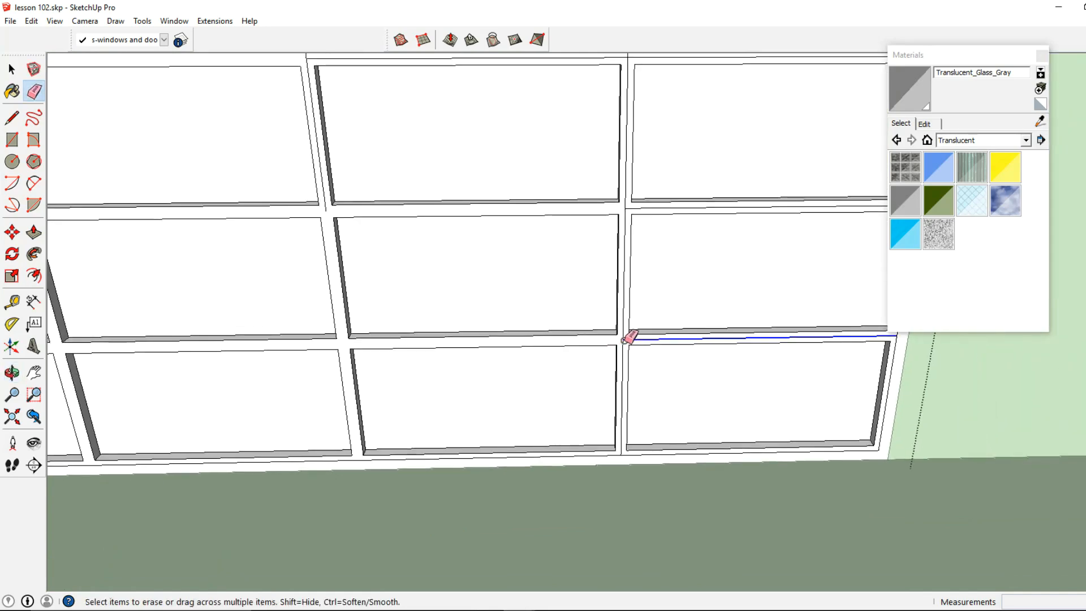
pyautogui.scroll(-2, 625, 207)
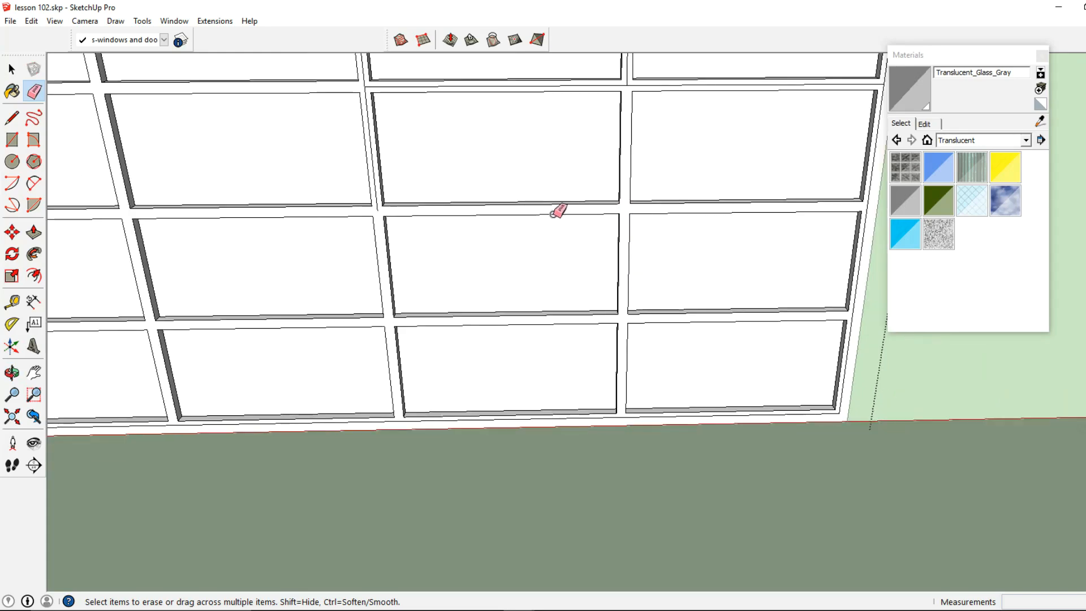
pyautogui.moveTo(606, 211); pyautogui.dragTo(412, 225, button='middle')
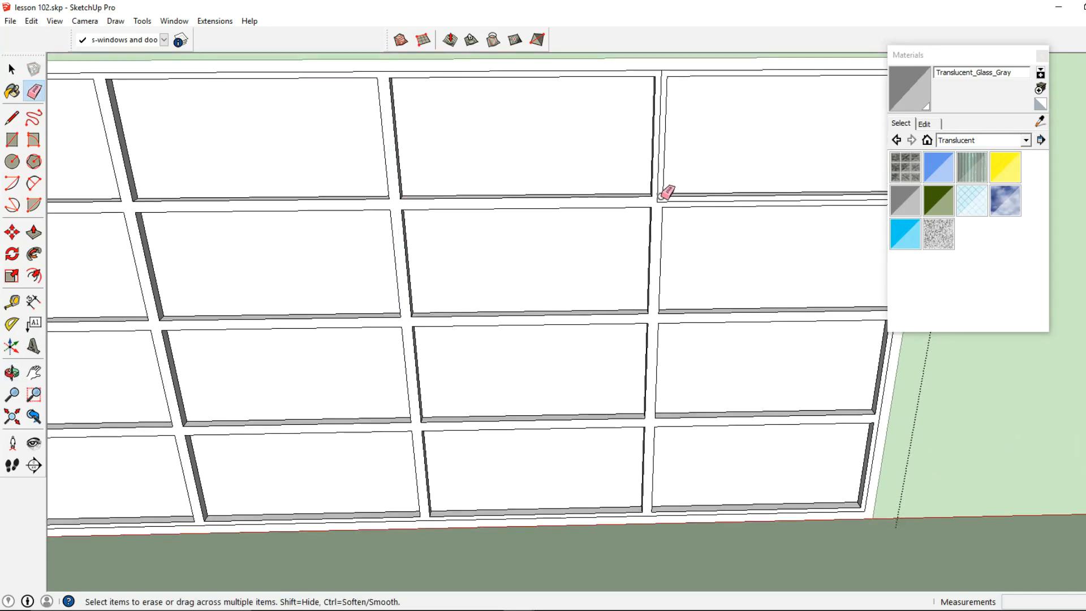
pyautogui.moveTo(747, 231)
pyautogui.mouseDown(button='middle')
pyautogui.moveTo(688, 279)
pyautogui.moveTo(738, 321)
pyautogui.moveTo(725, 318)
pyautogui.mouseUp(button='middle')
# Step: Push the garage door's inner grid face 1" inward from the outer border and close the group
pyautogui.click(34, 232)
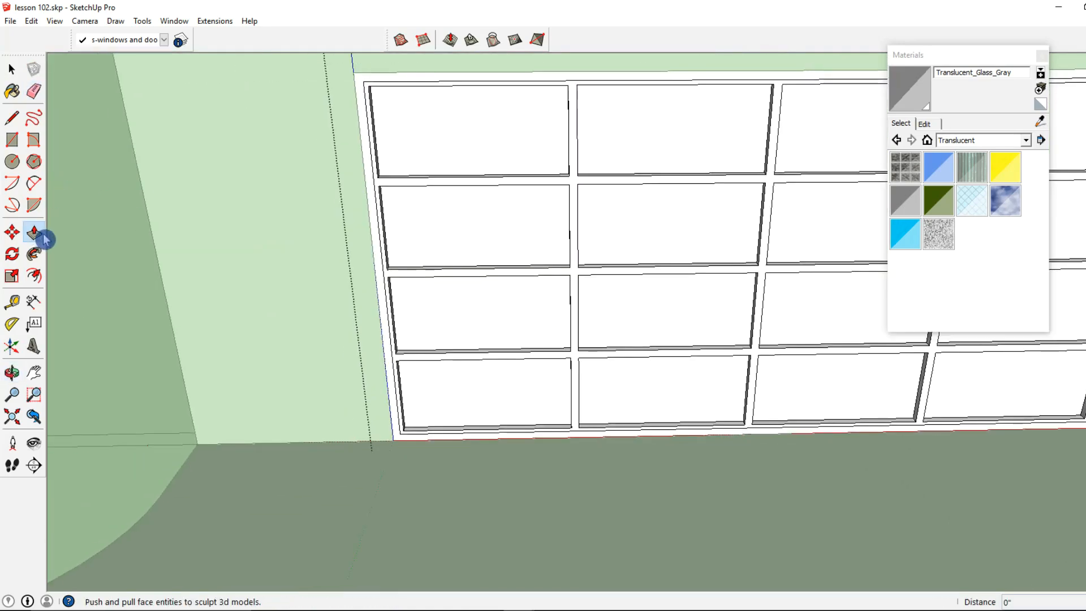
pyautogui.scroll(5, 504, 369)
pyautogui.click(509, 368)
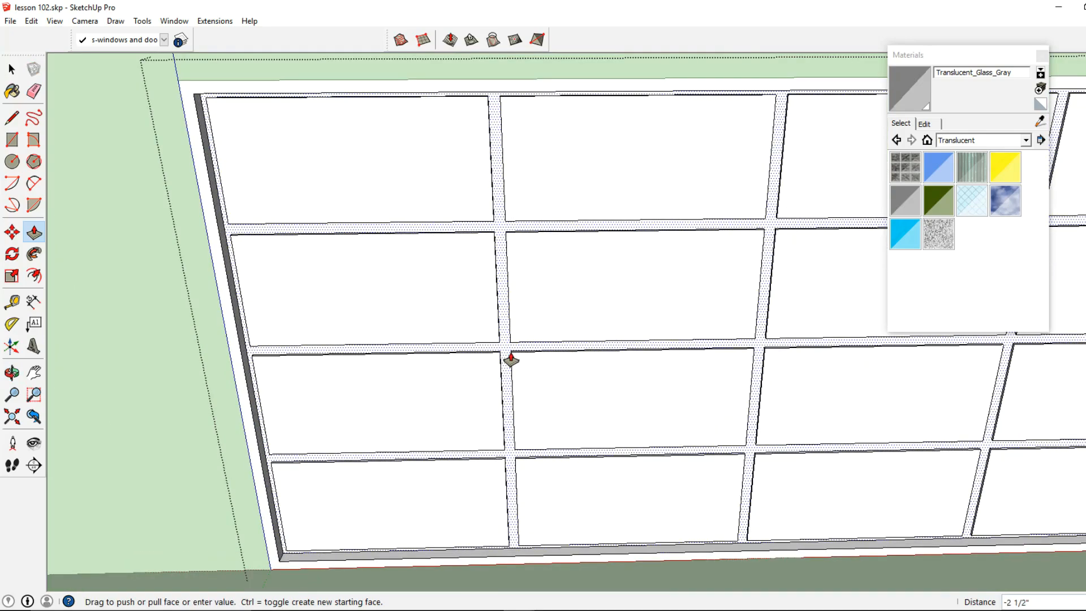
pyautogui.write('1')
pyautogui.press('Return')
pyautogui.scroll(-6, 504, 357)
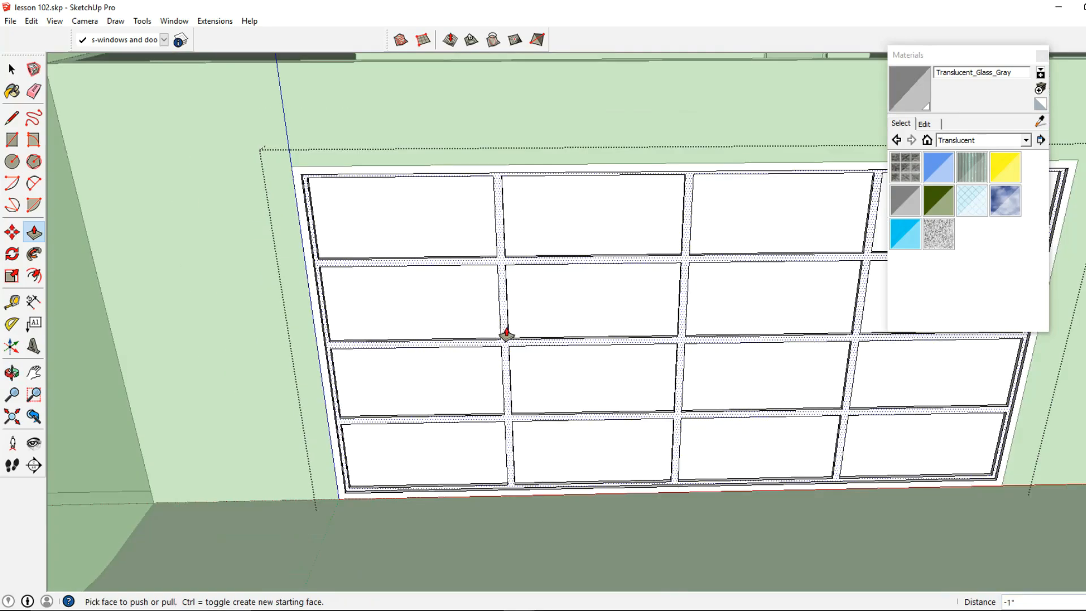
pyautogui.click(12, 71)
pyautogui.press('Escape')
# Step: Copy the end window of the lower three-window row to the long horizontal opening in the adjacent upper-floor wall
pyautogui.moveTo(575, 334); pyautogui.dragTo(447, 320, button='middle')
pyautogui.scroll(-5, 710, 315)
pyautogui.scroll(-5, 424, 308)
pyautogui.keyDown('shift'); pyautogui.moveTo(689, 324); pyautogui.dragTo(486, 339, button='middle'); pyautogui.keyUp('shift')
pyautogui.moveTo(487, 339); pyautogui.dragTo(316, 383, button='middle')
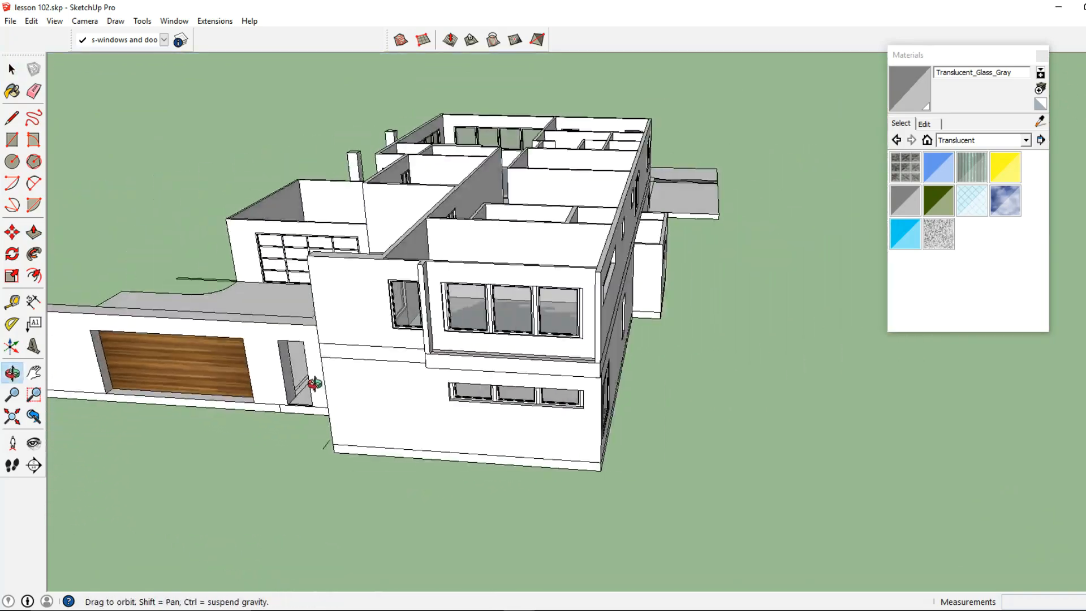
pyautogui.scroll(3, 558, 385)
pyautogui.moveTo(552, 383); pyautogui.dragTo(499, 368, button='middle')
pyautogui.scroll(4, 503, 373)
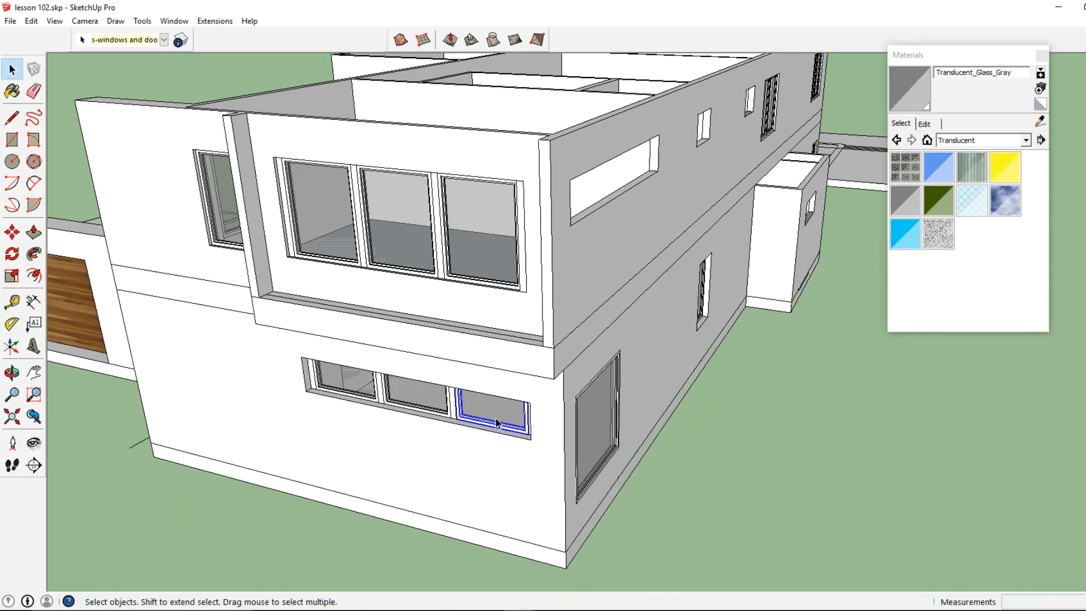
pyautogui.scroll(2, 497, 423)
pyautogui.click(13, 232)
pyautogui.scroll(5, 460, 485)
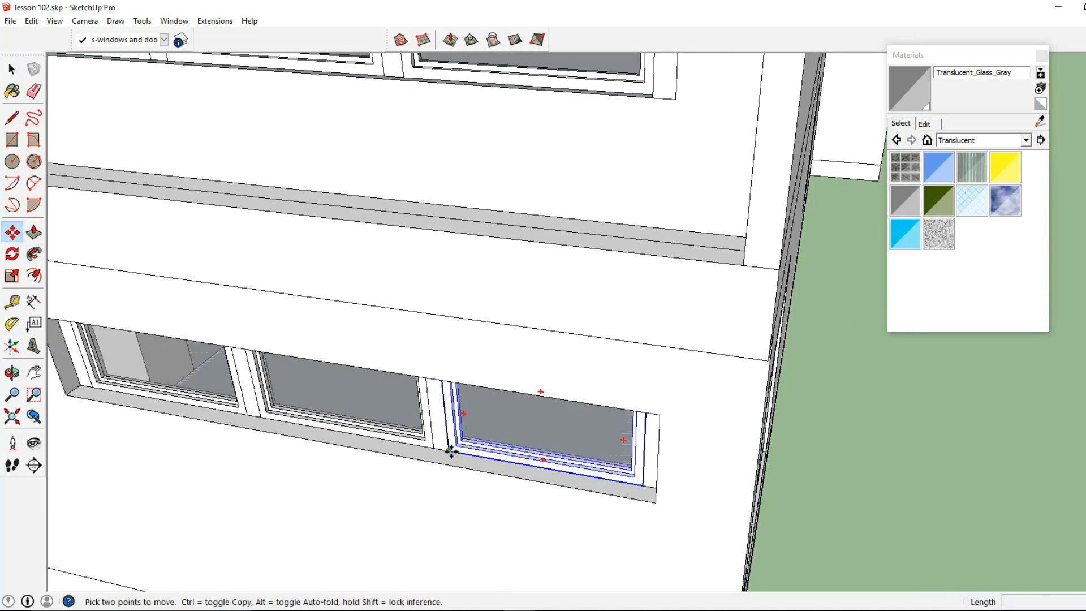
pyautogui.click(452, 451)
pyautogui.press('ctrl')
pyautogui.scroll(-4, 498, 447)
pyautogui.moveTo(568, 406); pyautogui.dragTo(476, 406, button='middle')
pyautogui.scroll(5, 498, 354)
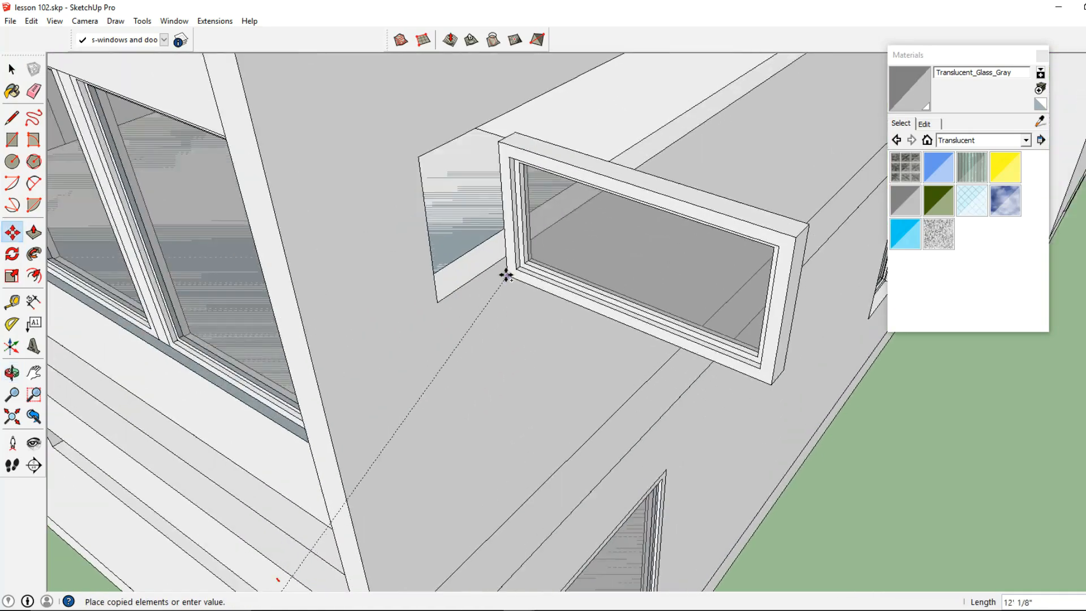
pyautogui.click(498, 257)
# Step: Rotate the copied window 90 degrees about its lower corner so it lines up with the long opening's wall
pyautogui.moveTo(498, 257); pyautogui.dragTo(283, 272, button='middle')
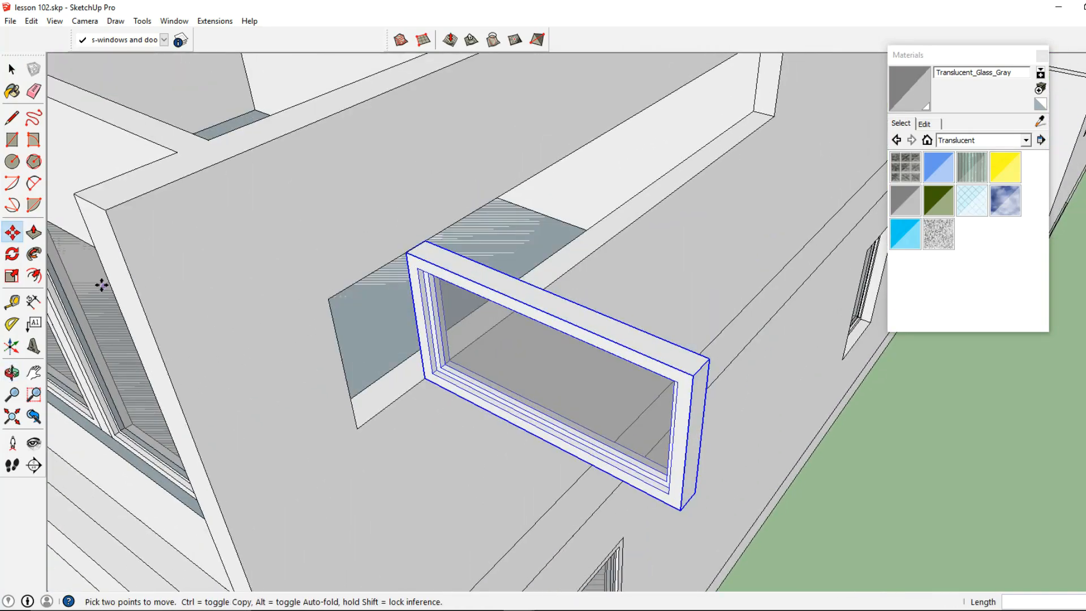
pyautogui.click(12, 255)
pyautogui.click(420, 378)
pyautogui.click(580, 444)
pyautogui.press('Return')
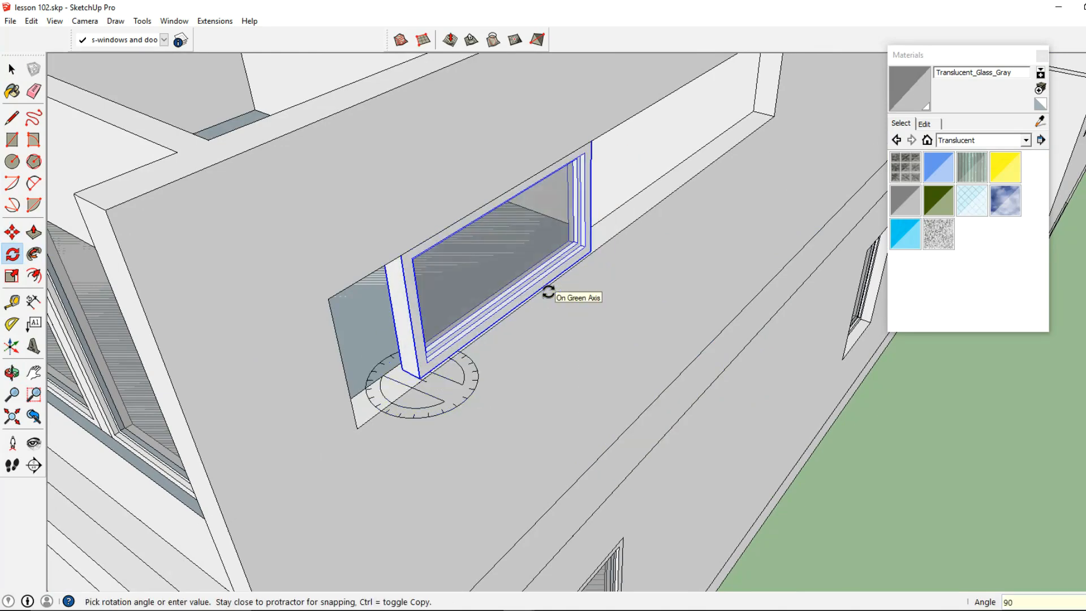
# Step: Move the rotated window into the end of the long opening and fill the rest with two side-by-side copies
pyautogui.click(11, 233)
pyautogui.moveTo(396, 340); pyautogui.dragTo(288, 373, button='middle')
pyautogui.scroll(1, 288, 374)
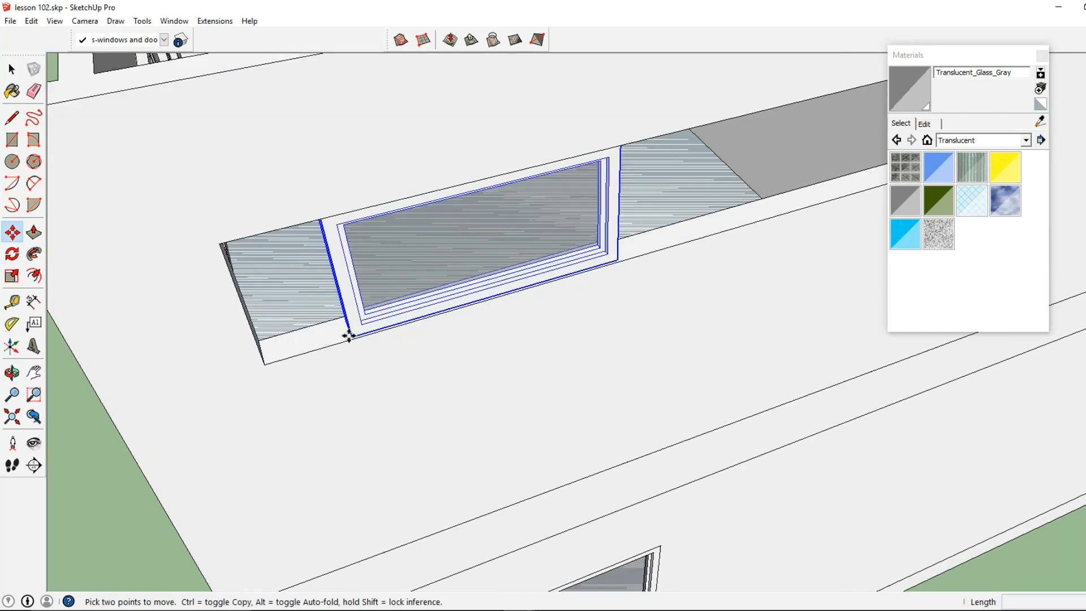
pyautogui.click(351, 337)
pyautogui.press('Escape')
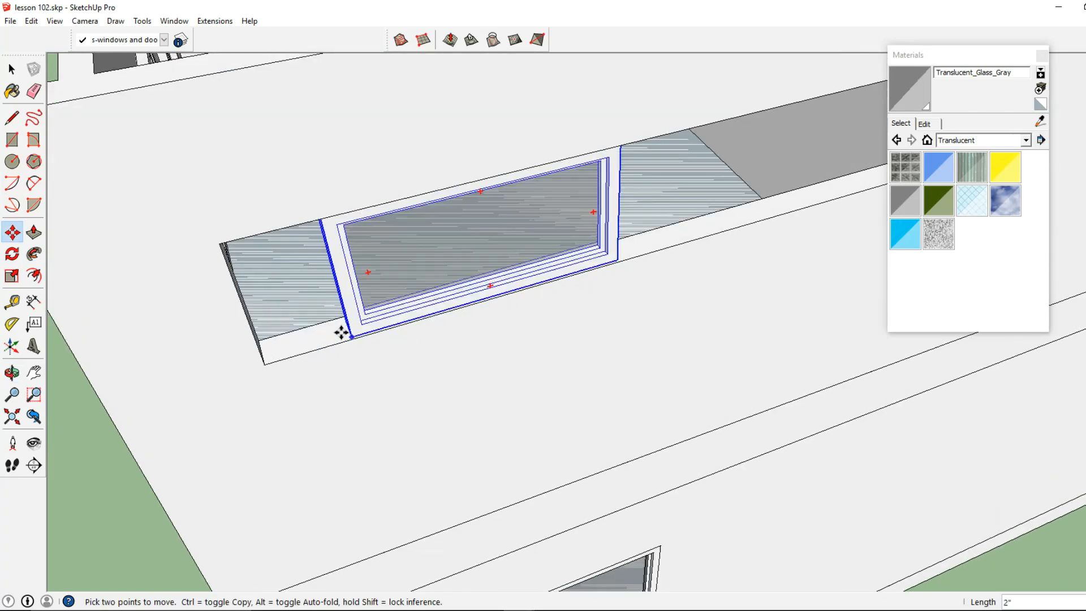
pyautogui.click(348, 332)
pyautogui.press('ctrl')
pyautogui.click(545, 283)
pyautogui.click(545, 283)
pyautogui.press('ctrl')
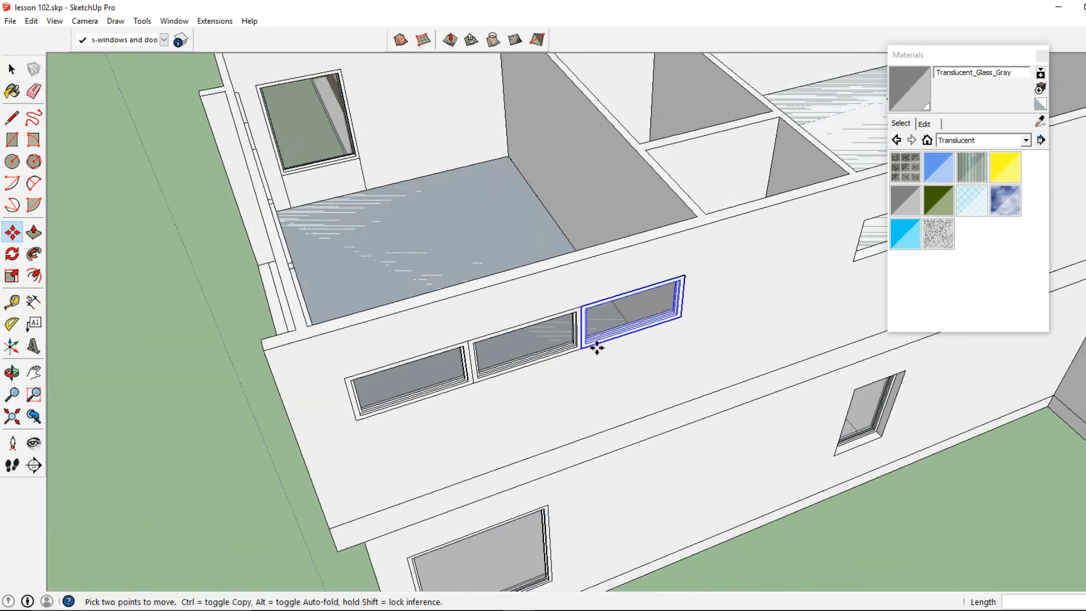
# Step: Copy the last window of the row into the nearest small opening along the same upper wall
pyautogui.scroll(2, 597, 348)
pyautogui.click(580, 348)
pyautogui.press('ctrl')
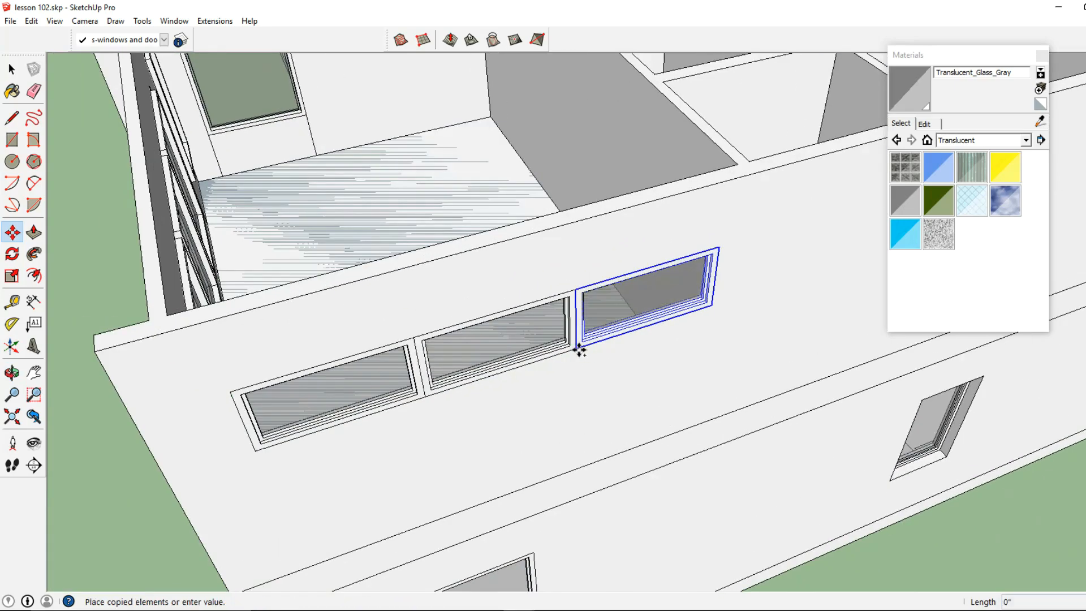
pyautogui.scroll(-2, 582, 348)
pyautogui.keyDown('shift'); pyautogui.moveTo(676, 310); pyautogui.dragTo(357, 383, button='middle'); pyautogui.keyUp('shift')
pyautogui.click(564, 323)
pyautogui.moveTo(564, 323); pyautogui.dragTo(475, 326, button='middle')
# Step: Open the copied window for editing and move its overhanging end 1' inward to fit the small opening
pyautogui.click(14, 70)
pyautogui.moveTo(473, 223); pyautogui.dragTo(457, 239, button='middle')
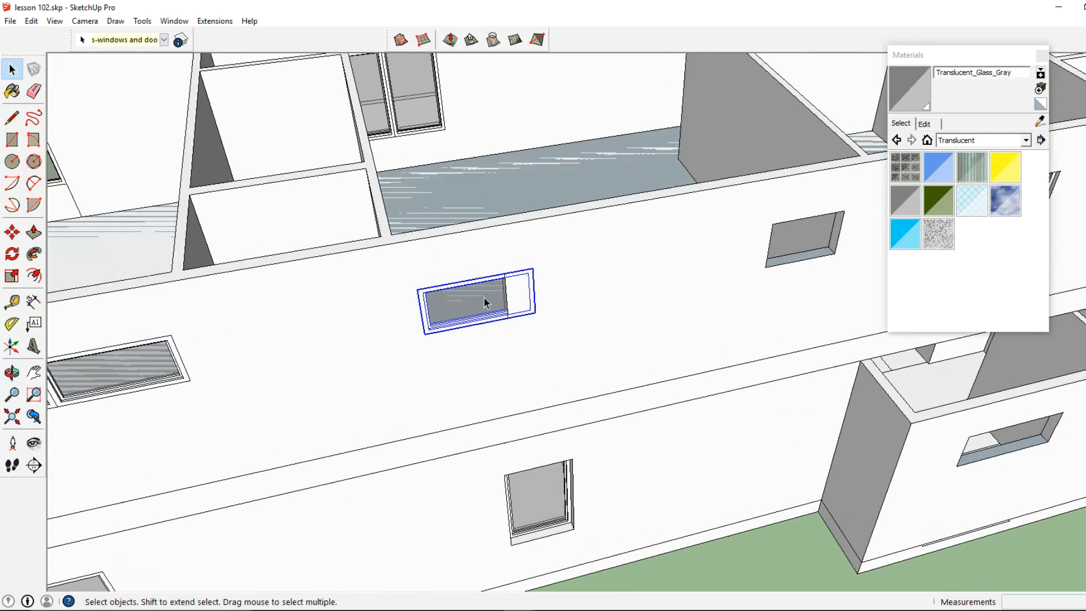
pyautogui.doubleClick(487, 300)
pyautogui.moveTo(486, 334); pyautogui.dragTo(596, 209)
pyautogui.click(12, 232)
pyautogui.scroll(1, 539, 282)
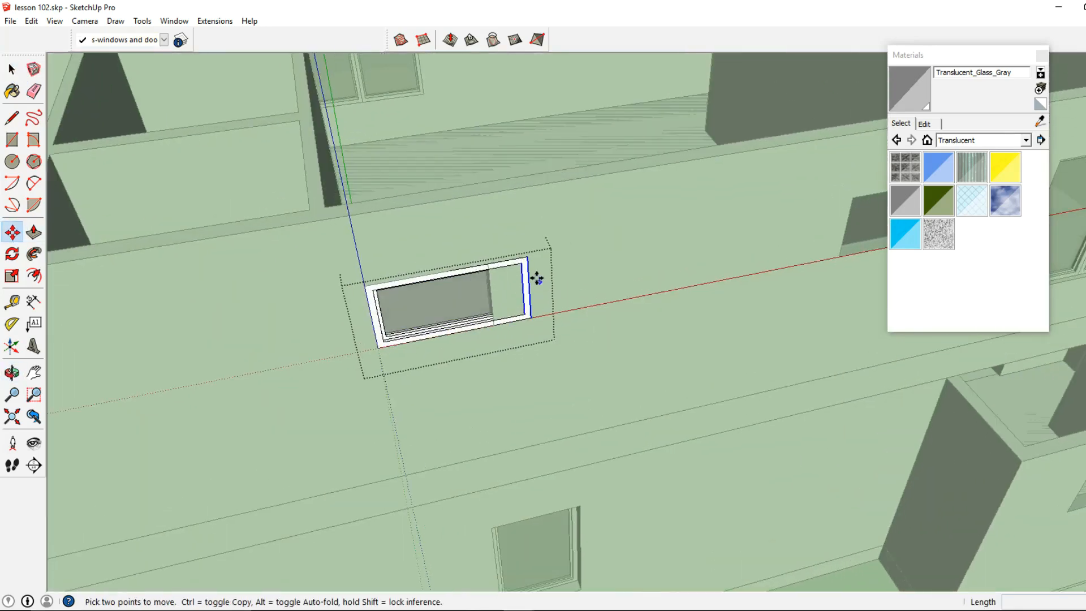
pyautogui.click(526, 260)
pyautogui.click(489, 265)
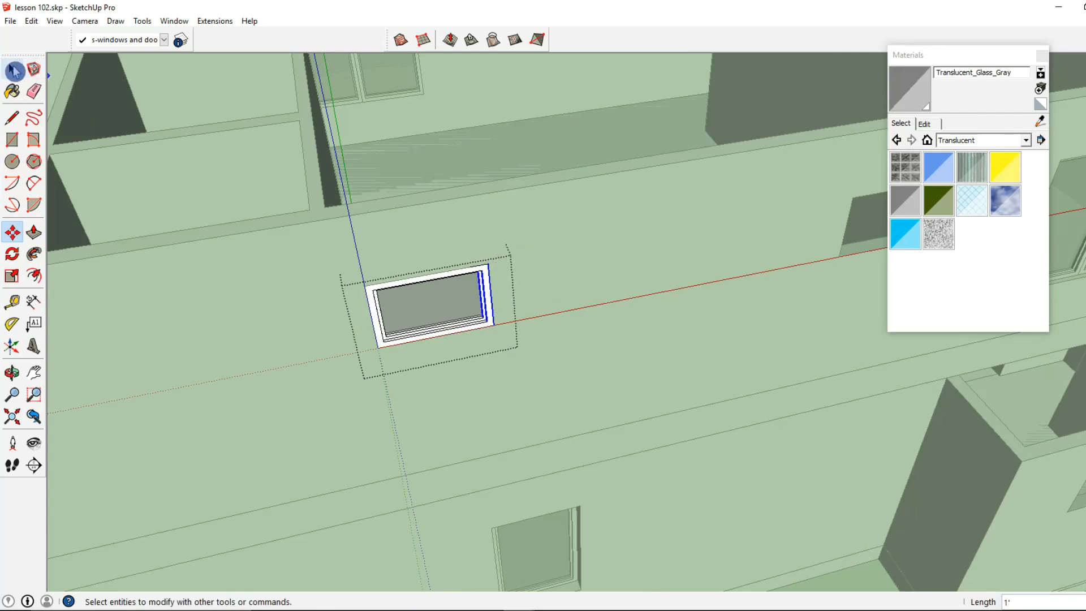
# Step: Close the resized small window and copy it by its upper corner into the next small opening along the same upper wall
pyautogui.click(14, 70)
pyautogui.press('Escape')
pyautogui.click(430, 304)
pyautogui.click(12, 232)
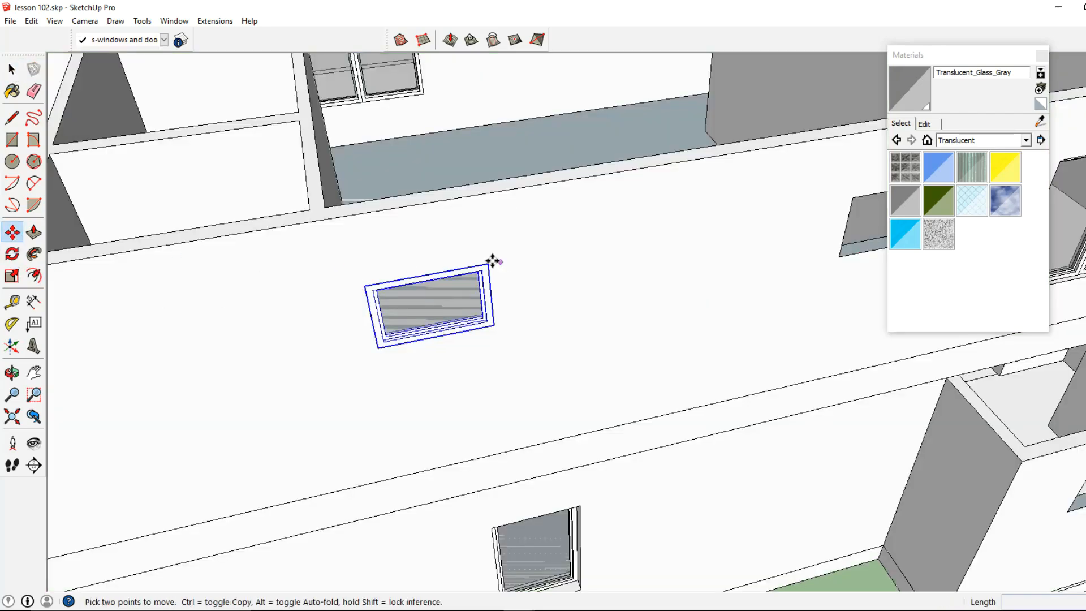
pyautogui.click(365, 287)
pyautogui.press('ctrl')
pyautogui.keyDown('shift'); pyautogui.moveTo(667, 255); pyautogui.dragTo(356, 301, button='middle'); pyautogui.keyUp('shift')
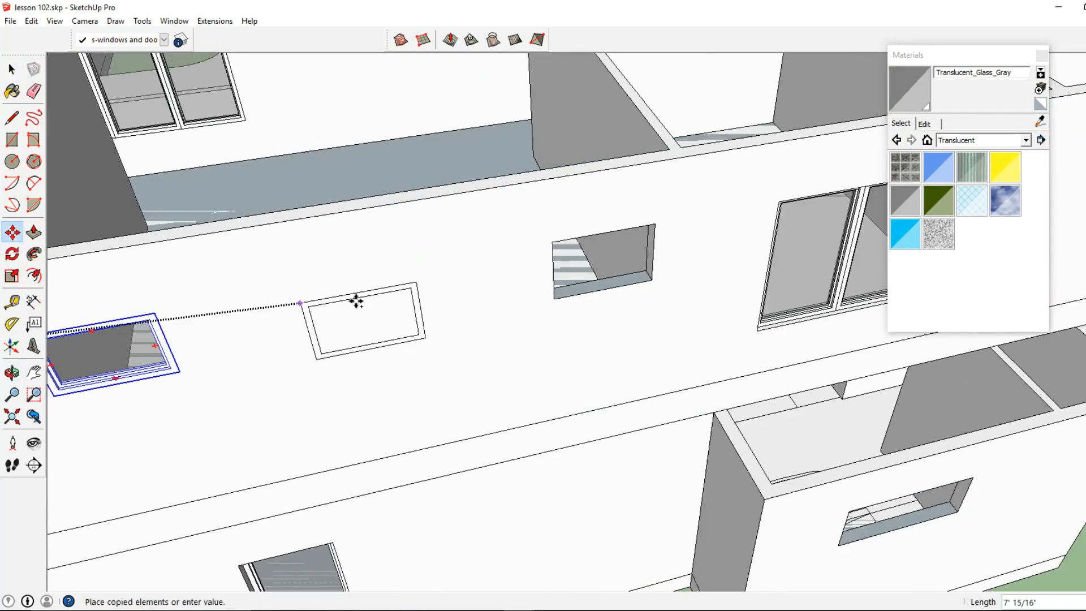
pyautogui.click(554, 243)
# Step: Select the three row windows and both small windows on the upper wall and move them 2" inward into their openings
pyautogui.scroll(-4, 687, 303)
pyautogui.press('b')
pyautogui.press('space')
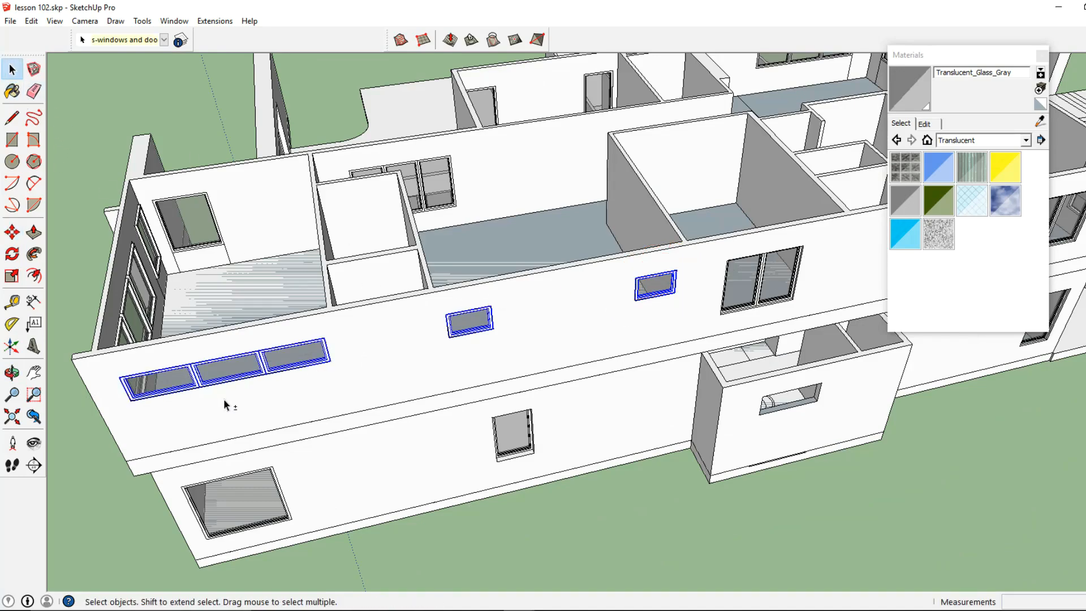
pyautogui.press('m')
pyautogui.moveTo(224, 403); pyautogui.dragTo(449, 382, button='middle')
pyautogui.scroll(5, 448, 381)
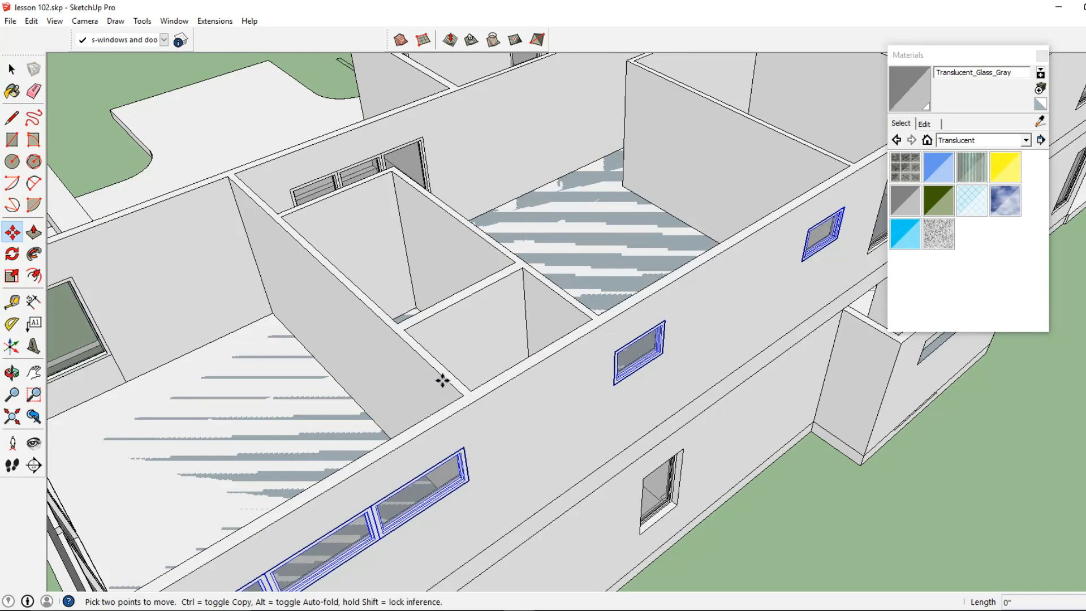
pyautogui.click(445, 383)
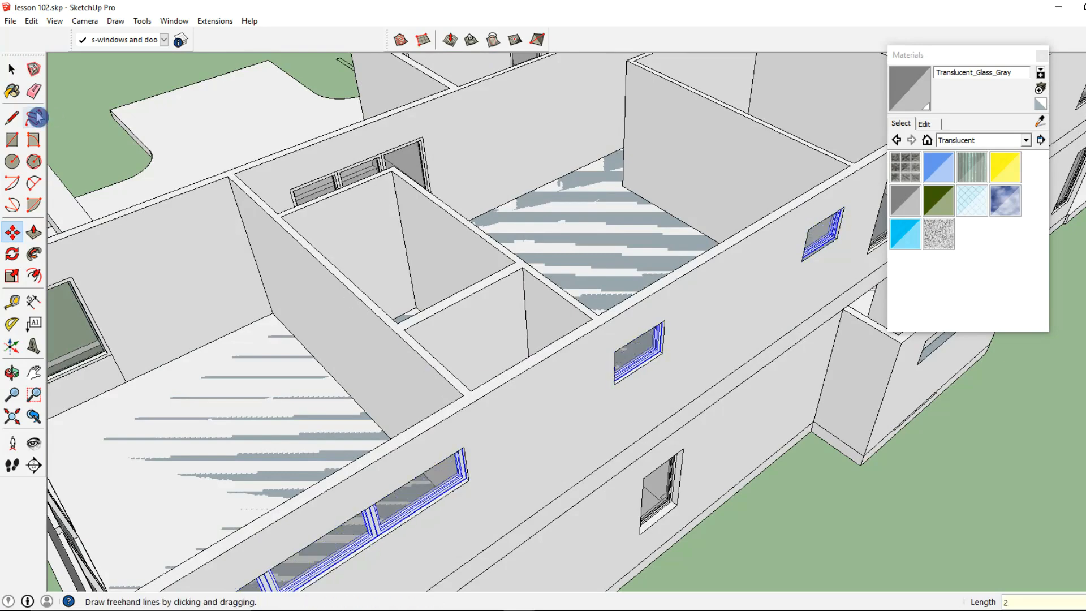
pyautogui.click(12, 69)
# Step: Copy the end window of the three-window row by its lower corner into the opening on the projecting lower block
pyautogui.scroll(-3, 483, 311)
pyautogui.scroll(-3, 482, 308)
pyautogui.moveTo(637, 436); pyautogui.dragTo(682, 467, button='middle')
pyautogui.scroll(5, 710, 352)
pyautogui.scroll(2, 711, 352)
pyautogui.keyDown('shift'); pyautogui.moveTo(668, 356); pyautogui.dragTo(1039, 383, button='middle'); pyautogui.keyUp('shift')
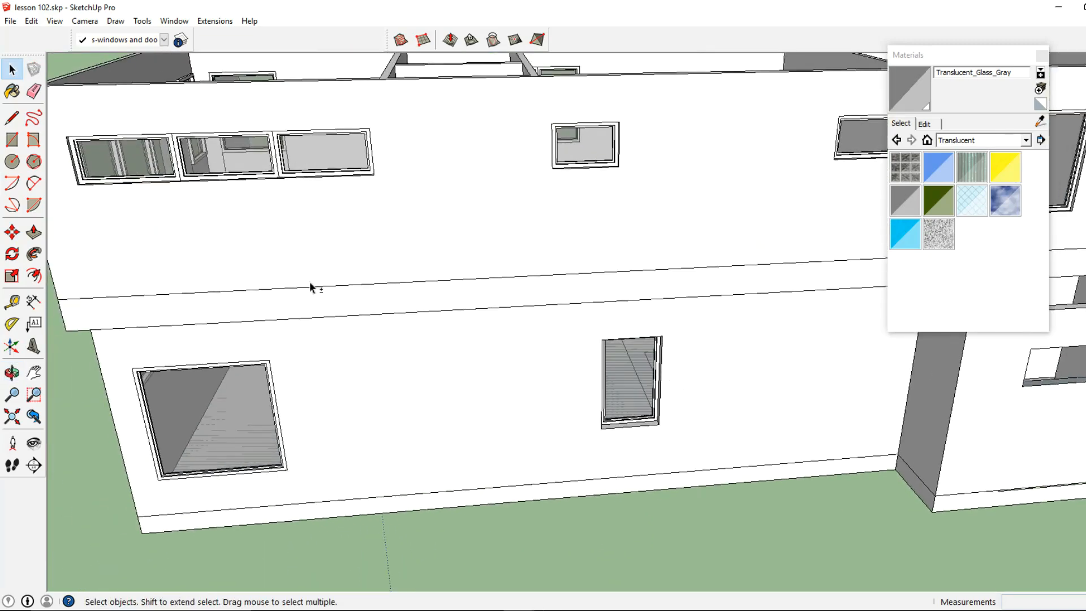
pyautogui.press('m')
pyautogui.moveTo(294, 146); pyautogui.dragTo(500, 303, button='middle')
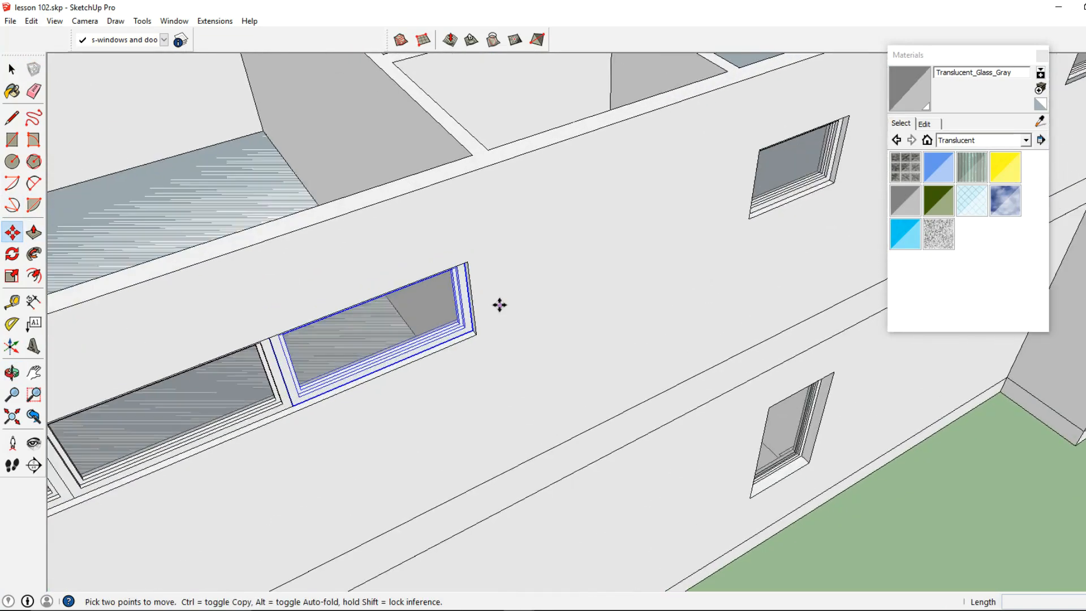
pyautogui.scroll(3, 463, 331)
pyautogui.click(463, 329)
pyautogui.scroll(-5, 504, 334)
pyautogui.moveTo(681, 372); pyautogui.dragTo(223, 359, button='middle')
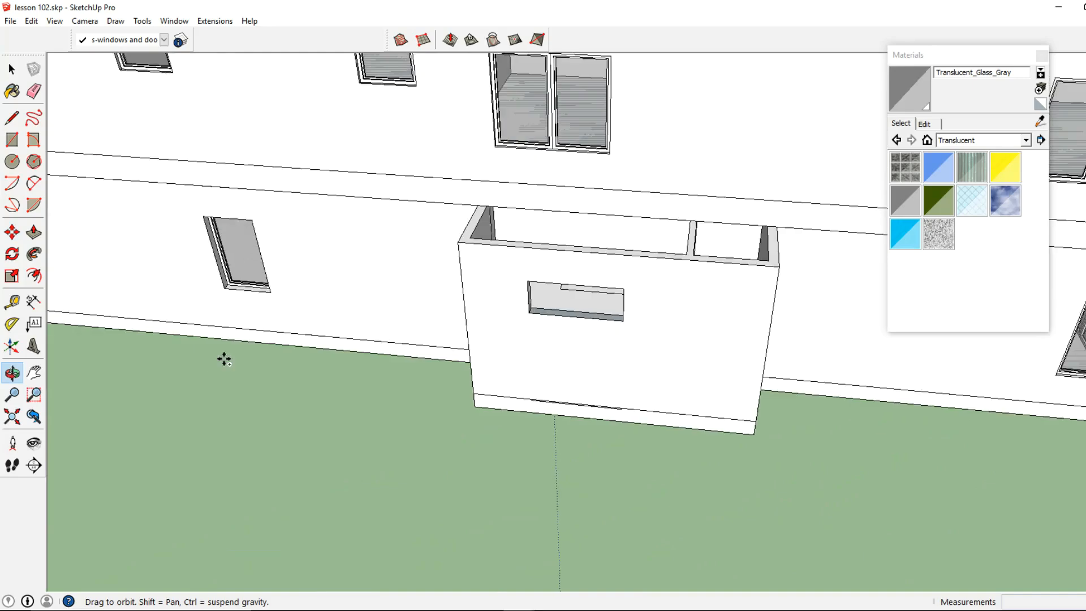
pyautogui.scroll(3, 626, 340)
pyautogui.click(631, 306)
# Step: Open the copied window for editing and stretch its short end to the opening's far corner so it fills the width
pyautogui.click(12, 69)
pyautogui.moveTo(498, 263); pyautogui.dragTo(550, 273, button='middle')
pyautogui.doubleClick(551, 274)
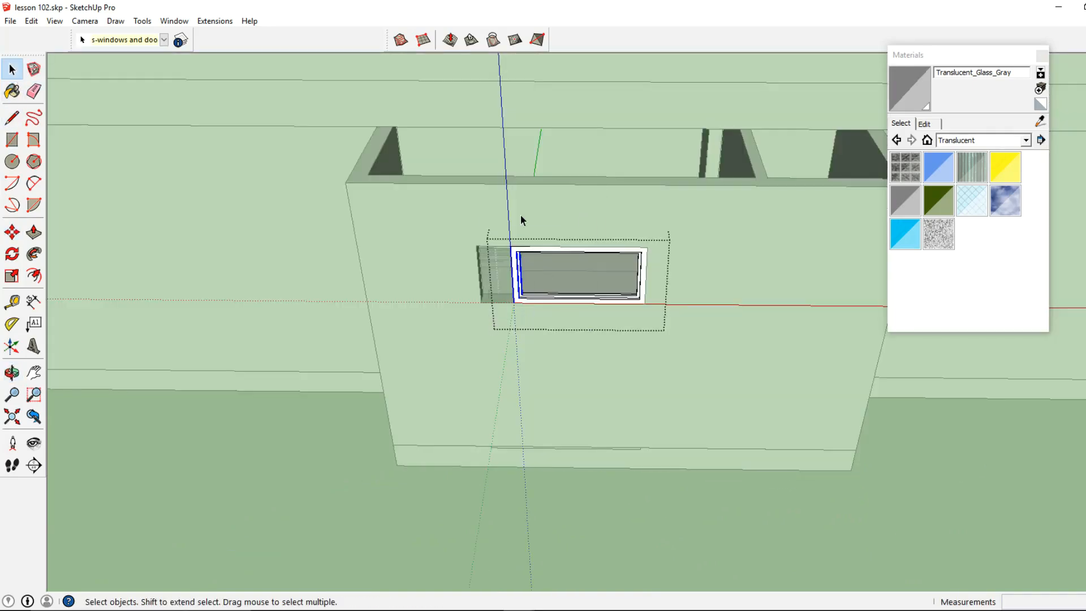
pyautogui.click(12, 232)
pyautogui.click(484, 303)
pyautogui.click(11, 69)
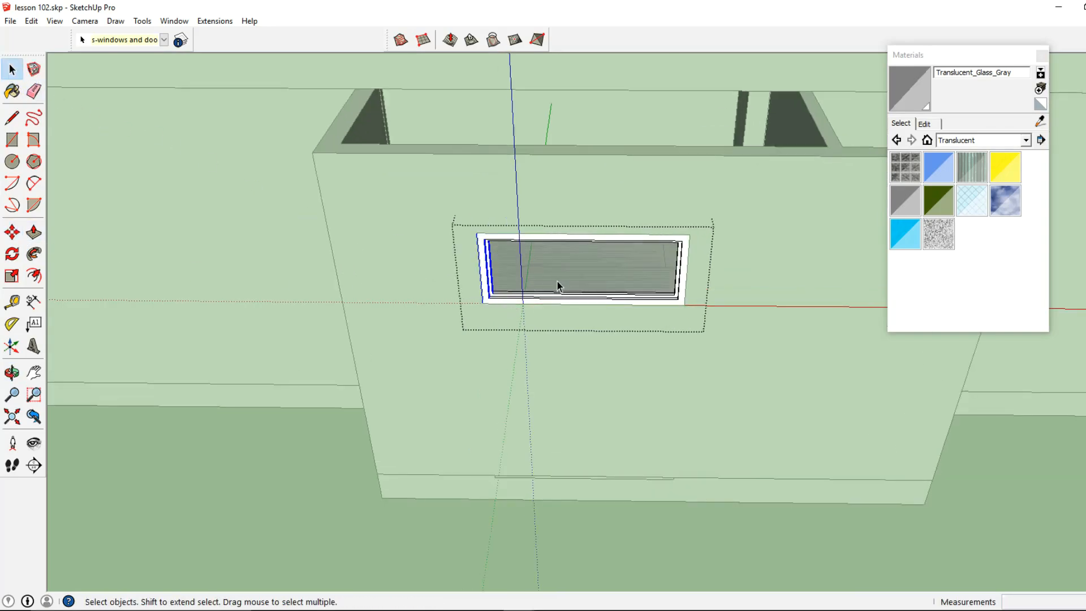
# Step: Close the stretched window and move it 2" inward into the projecting block's wall
pyautogui.click(558, 280)
pyautogui.click(13, 233)
pyautogui.moveTo(512, 229); pyautogui.dragTo(579, 260, button='middle')
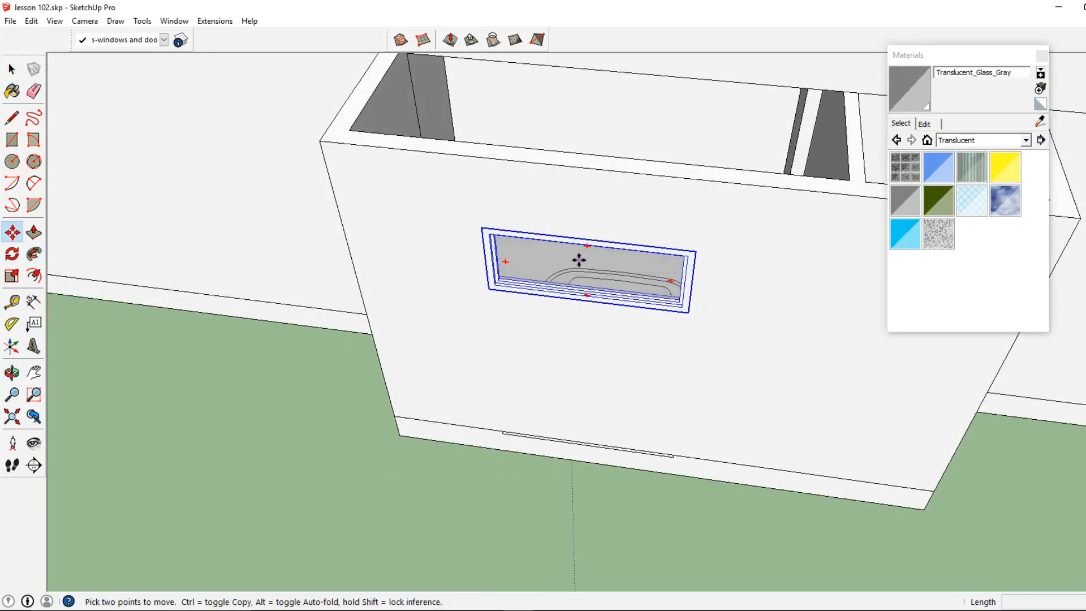
pyautogui.click(555, 284)
pyautogui.write('2')
pyautogui.press('Return')
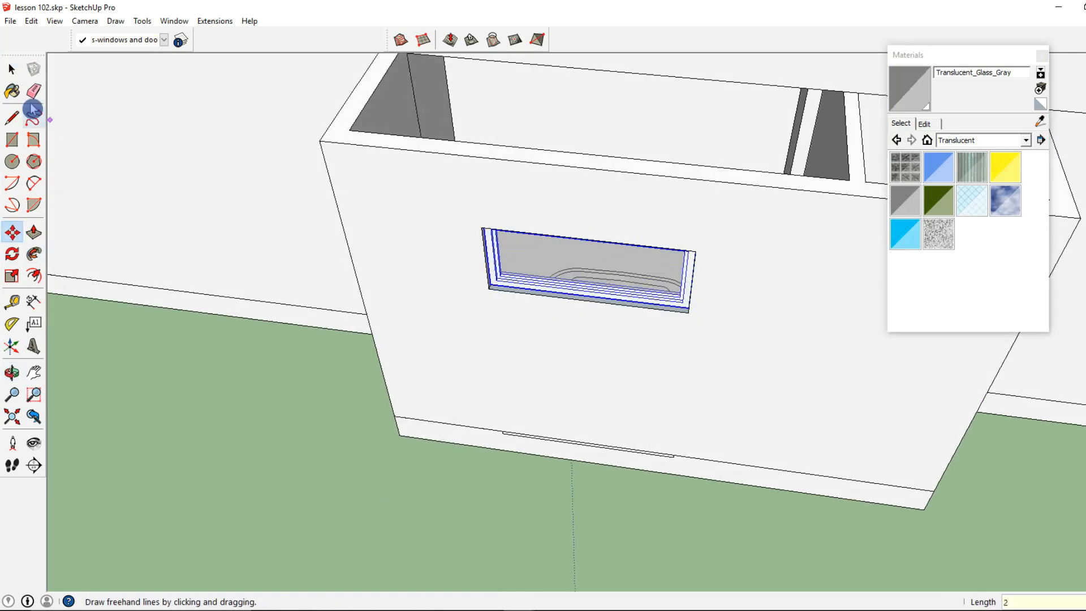
pyautogui.click(11, 69)
pyautogui.scroll(-8, 425, 265)
pyautogui.moveTo(436, 266); pyautogui.dragTo(703, 359, button='middle')
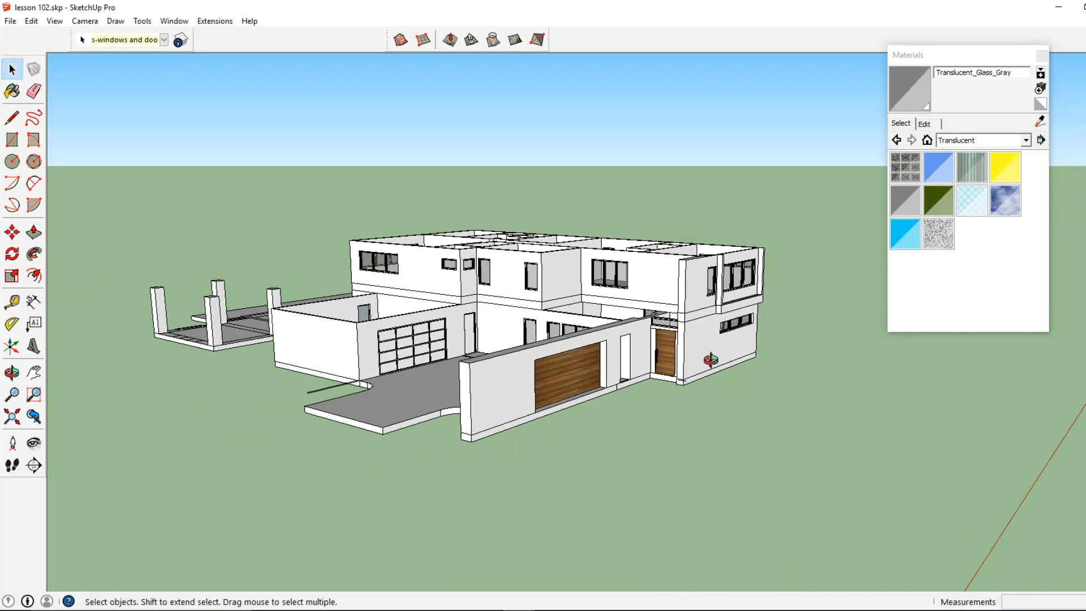